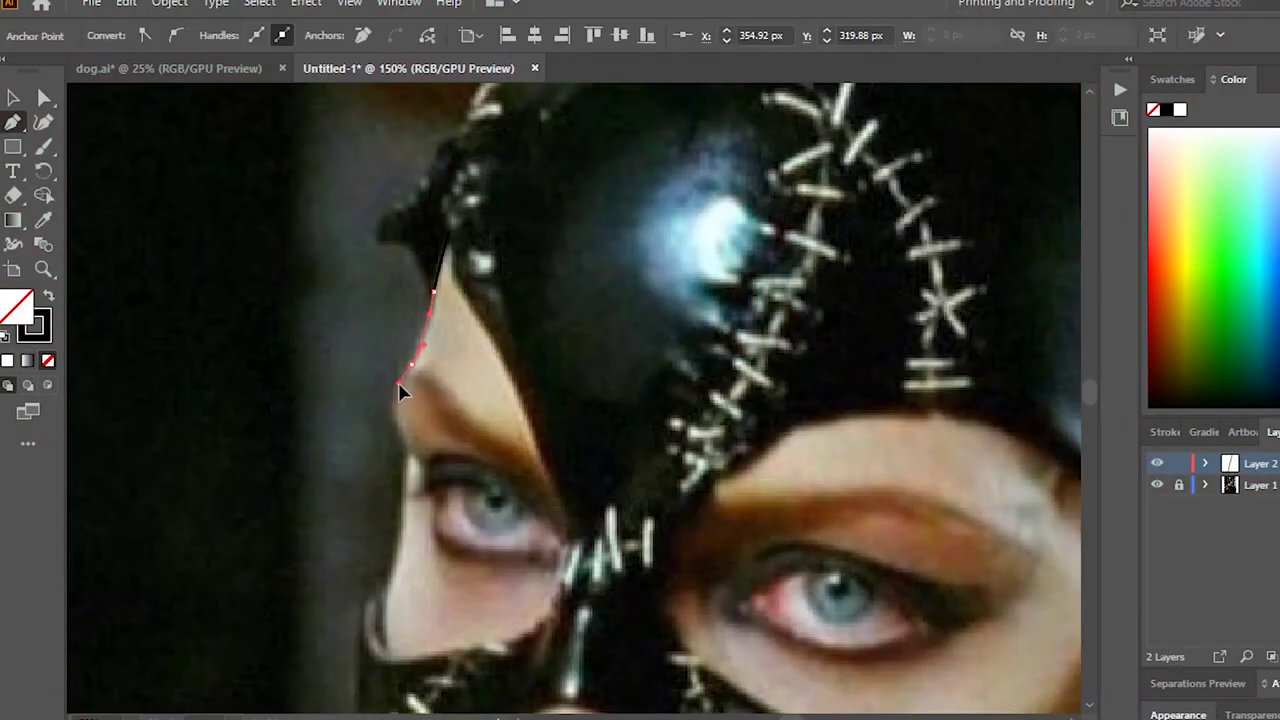
Step: Add the next Pen anchor down the face's left edge beside the mask
{"action": "scroll", "coordinate": [398, 385], "scroll_direction": "up", "scroll_amount": 2}
{"action": "scroll", "coordinate": [376, 497], "scroll_direction": "down", "scroll_amount": 2}
{"action": "left_click", "coordinate": [387, 420]}
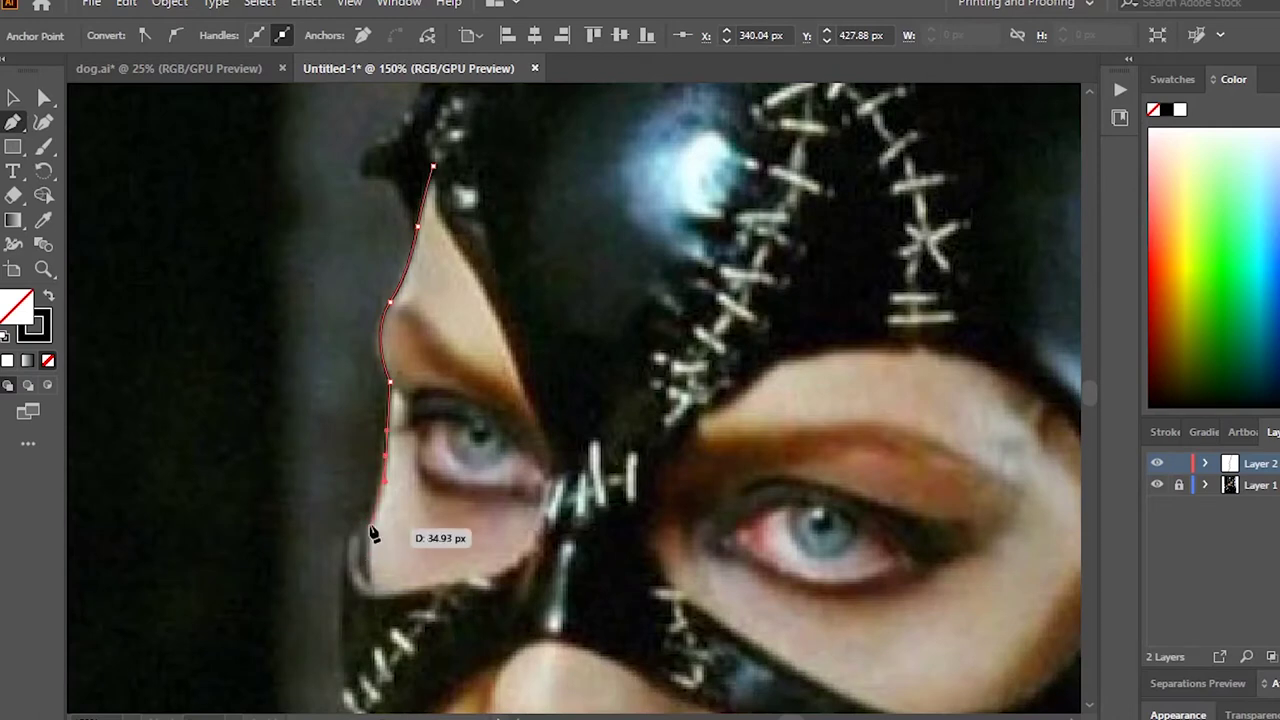
Step: Carry the head outline along the jaw, around the tongue and up the right side, then select it
{"action": "scroll", "coordinate": [370, 610], "scroll_direction": "down", "scroll_amount": 5}
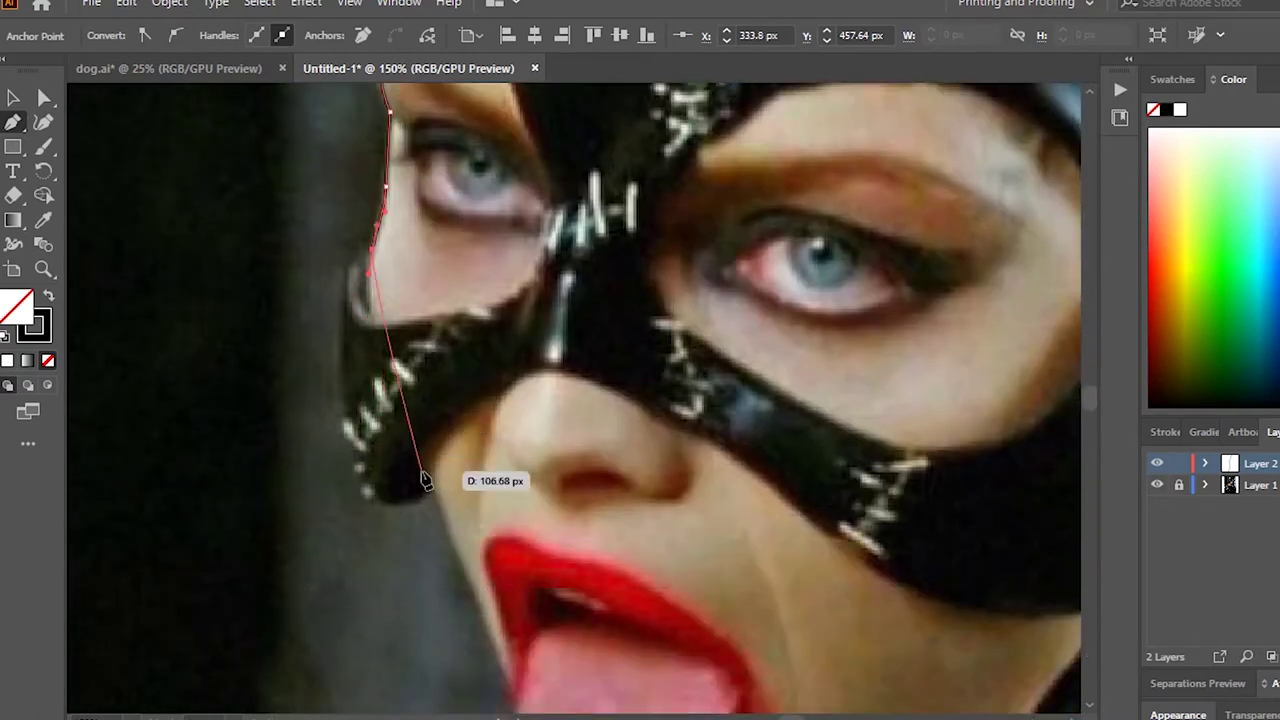
{"action": "scroll", "coordinate": [482, 608], "scroll_direction": "down", "scroll_amount": 2}
{"action": "left_click", "coordinate": [514, 600]}
{"action": "scroll", "coordinate": [450, 540], "scroll_direction": "down", "scroll_amount": 4}
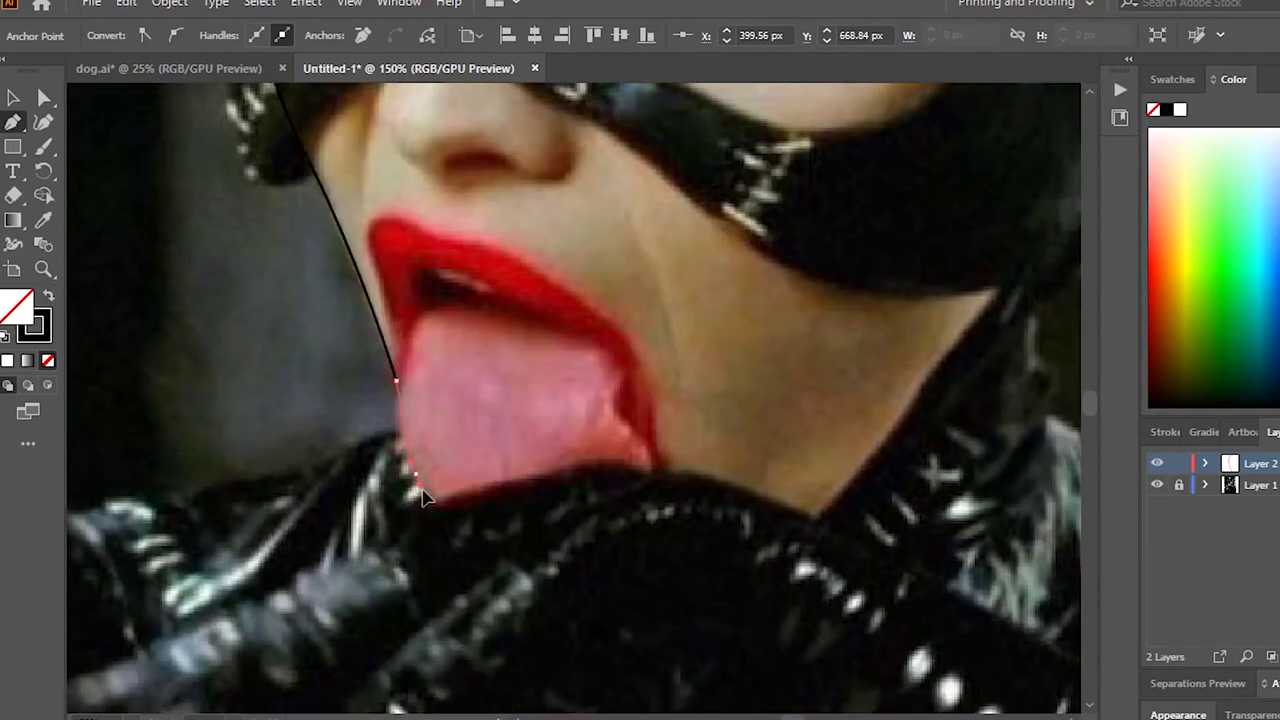
{"action": "left_click_drag", "start_coordinate": [812, 522], "coordinate": [996, 346]}
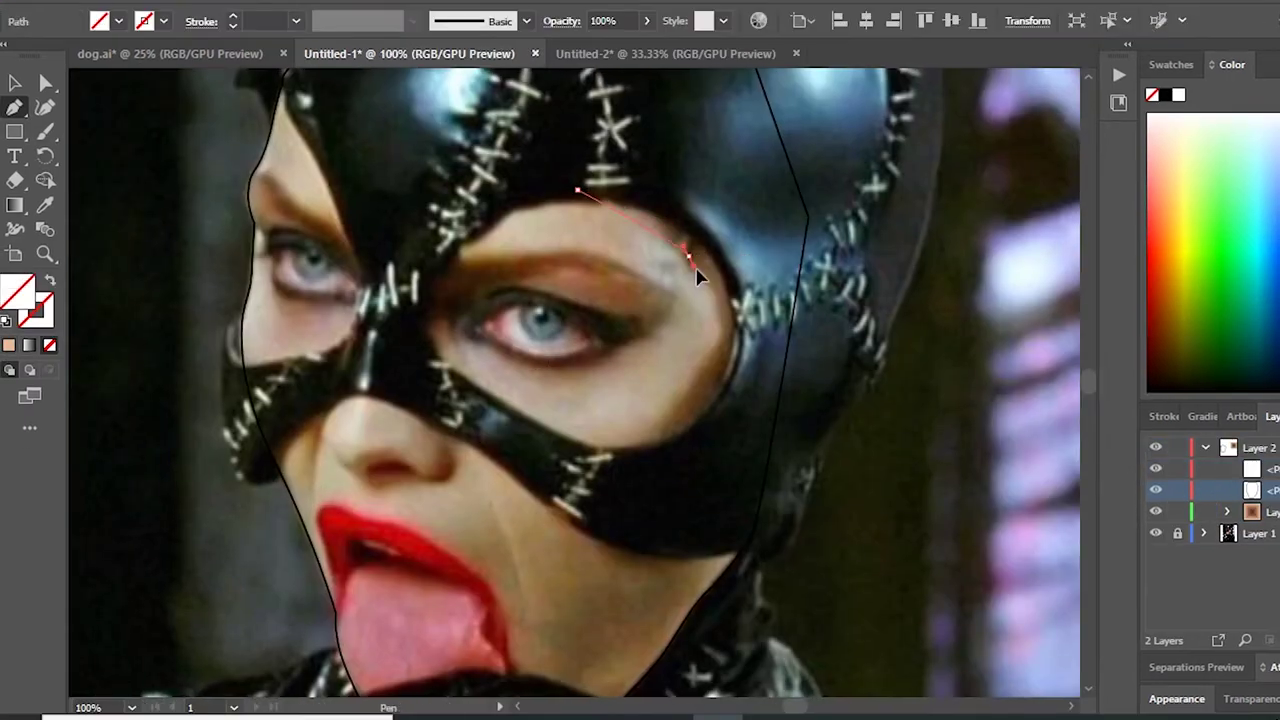
{"action": "left_click_drag", "start_coordinate": [698, 277], "coordinate": [720, 352]}
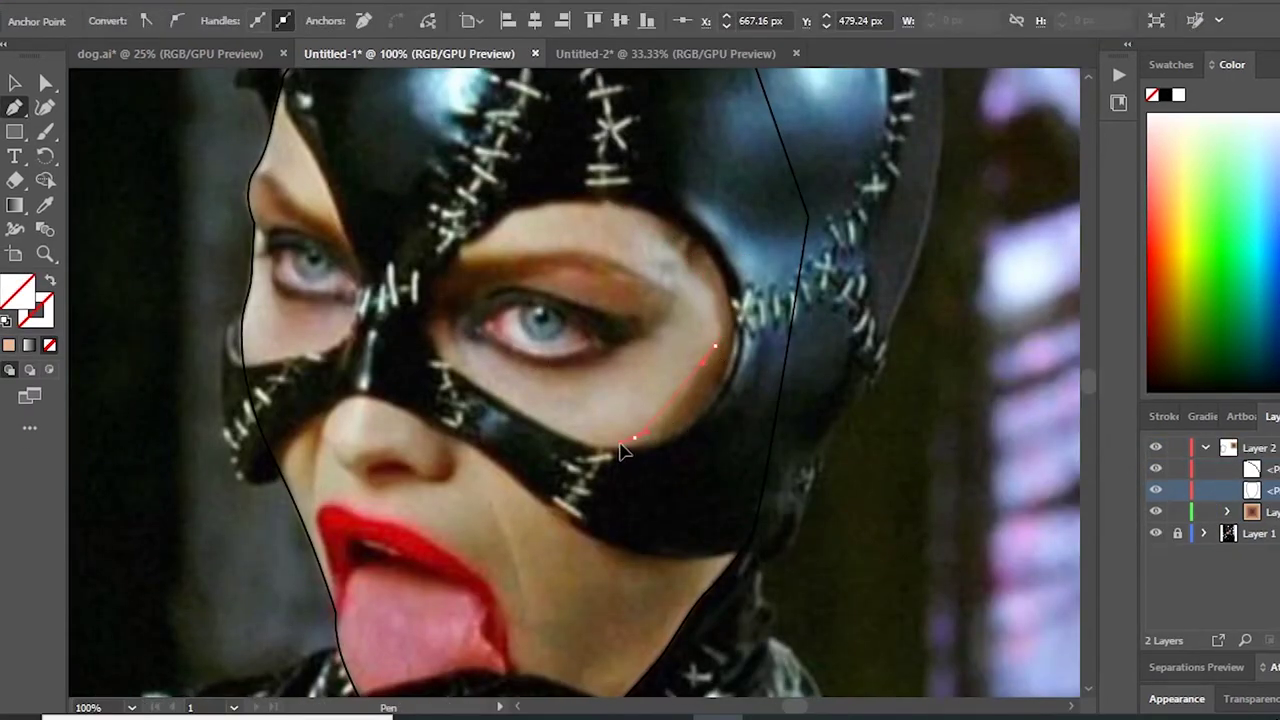
{"action": "left_click", "coordinate": [646, 207]}
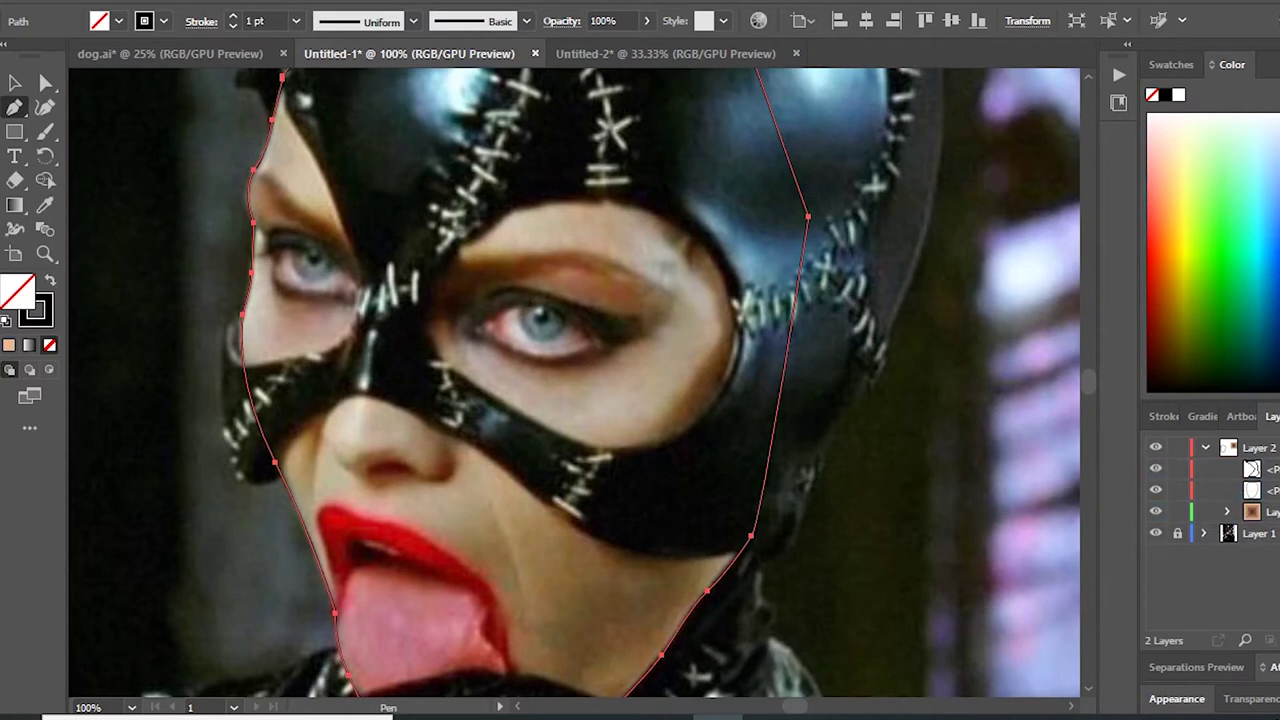
{"action": "left_click", "coordinate": [1272, 511]}
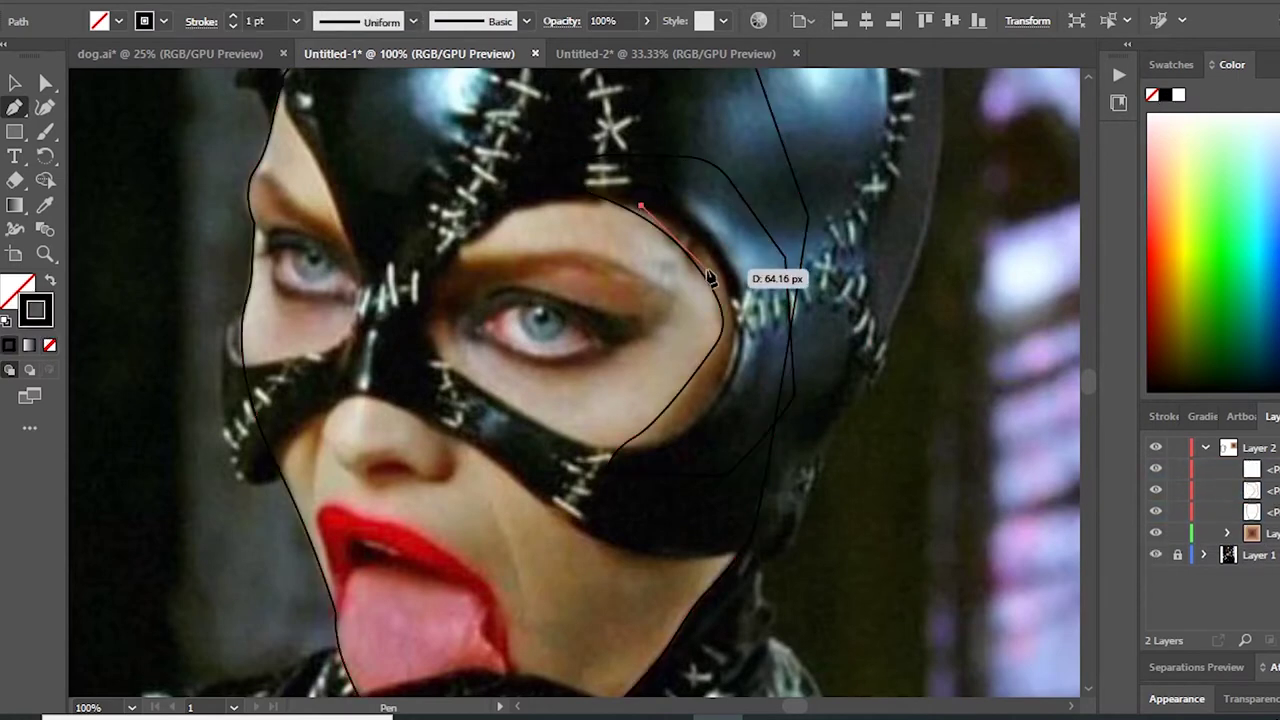
Step: Make the stroke black and reshape the upper segment of the eye-opening path along the mask edge
{"action": "key", "text": "ctrl+equal"}
{"action": "left_click", "coordinate": [735, 333], "text": "ctrl"}
{"action": "left_click_drag", "start_coordinate": [735, 333], "coordinate": [770, 345]}
{"action": "left_click", "coordinate": [630, 512], "text": "ctrl"}
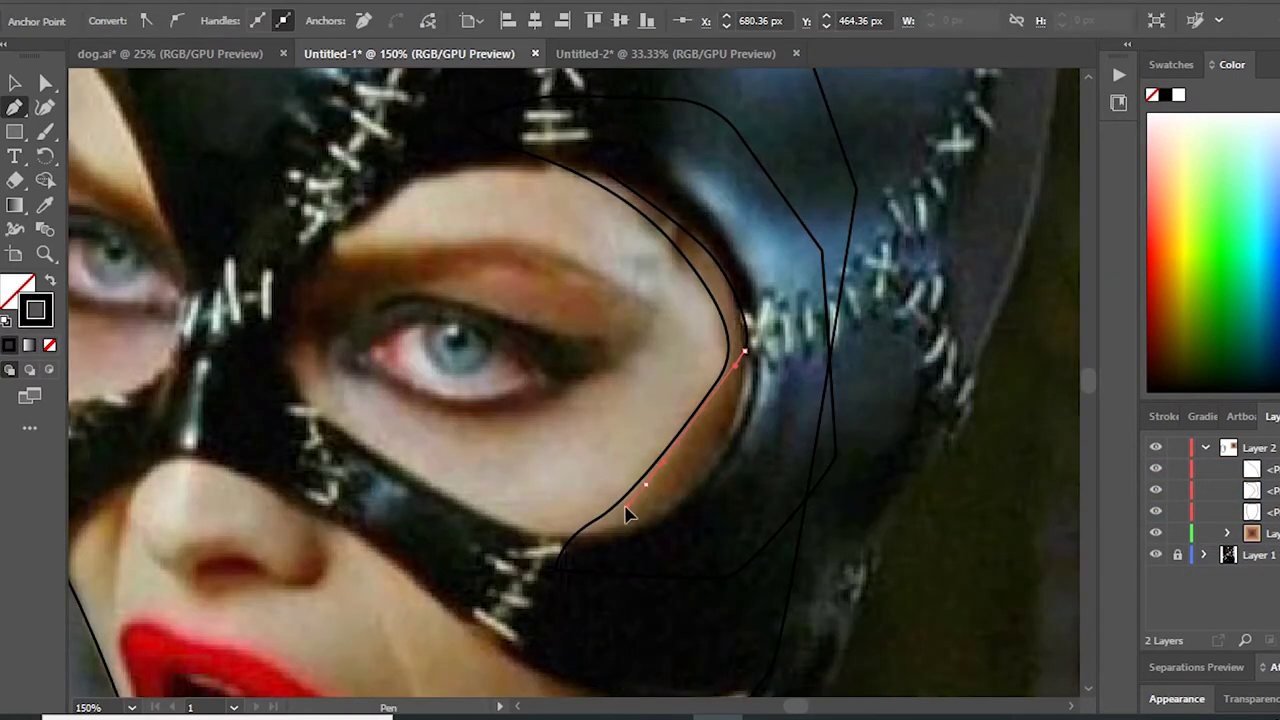
Step: Trace a band path along the mask's inner right edge
{"action": "left_click", "coordinate": [800, 440]}
{"action": "left_click", "coordinate": [874, 467]}
{"action": "left_click", "coordinate": [938, 392]}
{"action": "left_click", "coordinate": [893, 182]}
{"action": "scroll", "coordinate": [700, 300], "scroll_direction": "up", "scroll_amount": 3}
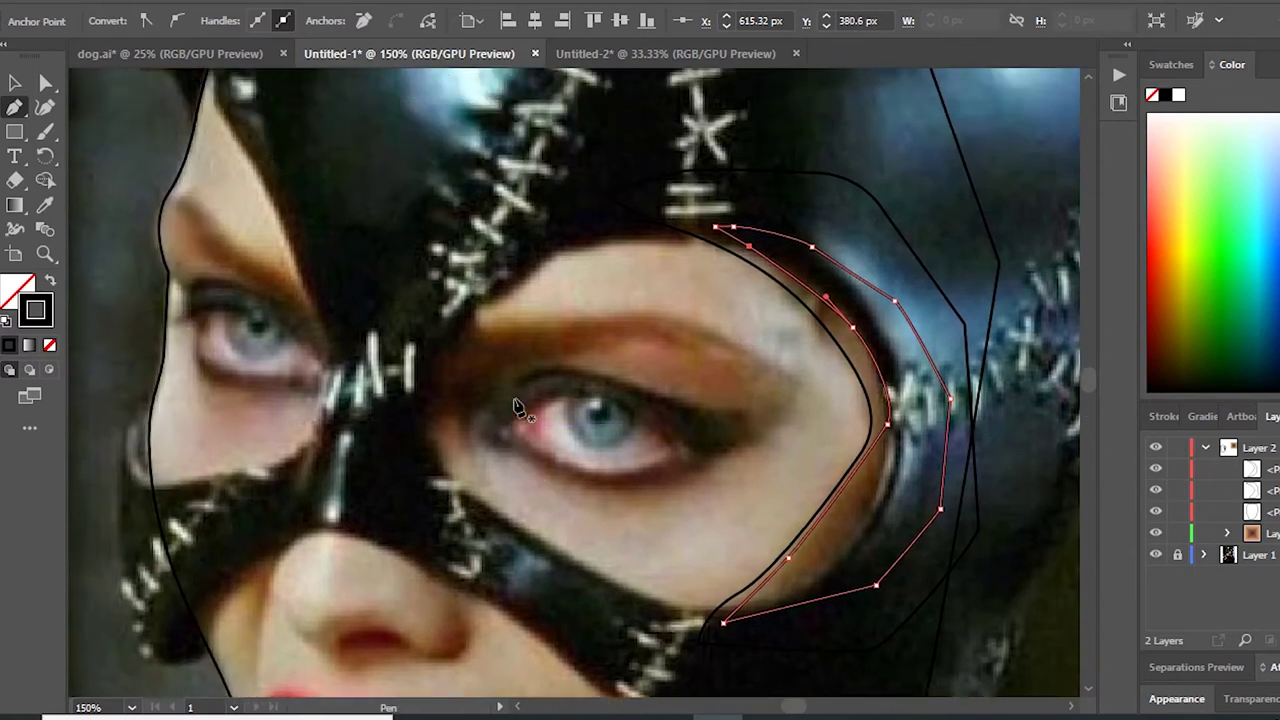
{"action": "scroll", "coordinate": [505, 390], "scroll_direction": "down", "scroll_amount": 1}
{"action": "key", "text": "Escape"}
{"action": "left_click_drag", "start_coordinate": [747, 268], "coordinate": [780, 337]}
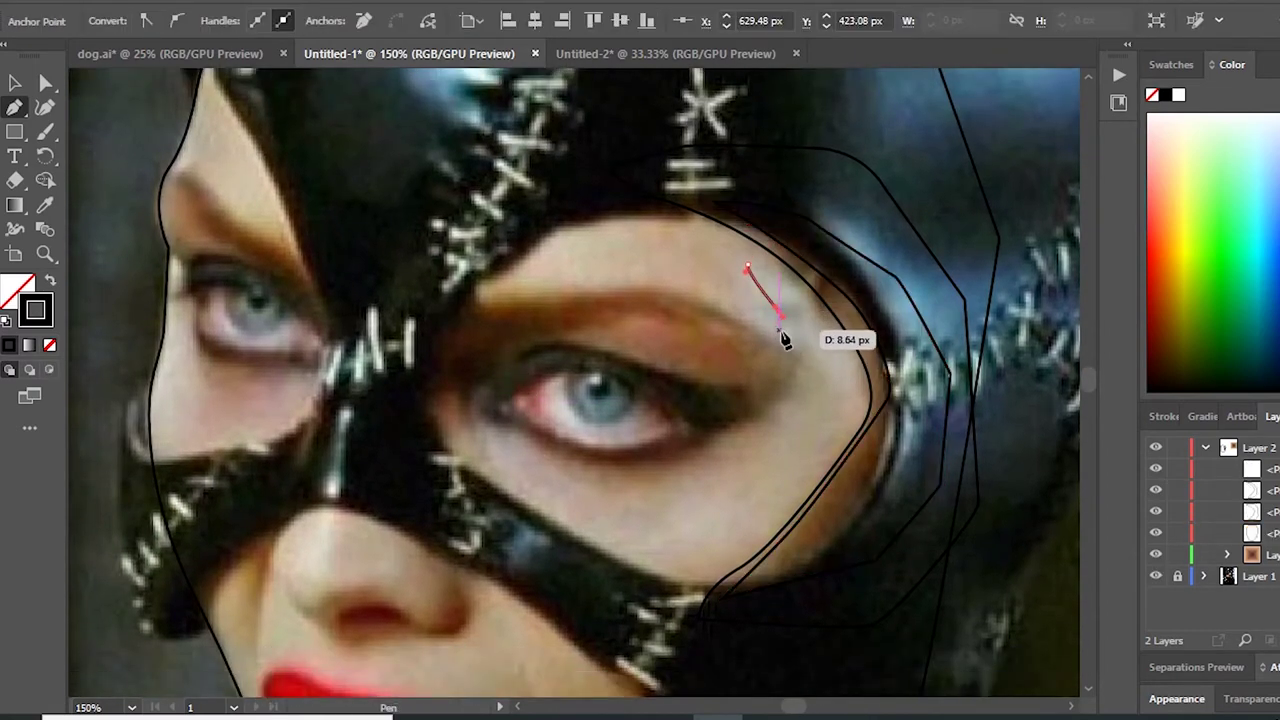
Step: Draw a closed highlight shape on the forehead above the eyebrow
{"action": "left_click", "coordinate": [627, 242]}
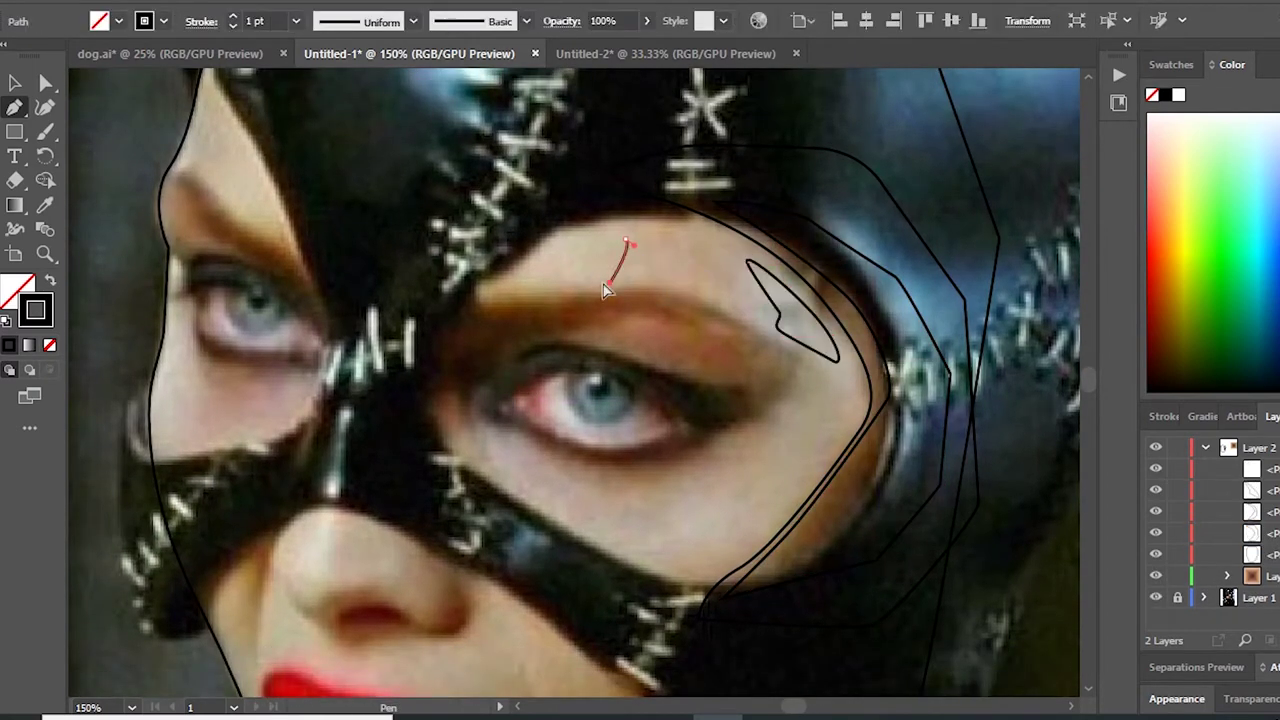
{"action": "left_click", "coordinate": [512, 271]}
{"action": "left_click", "coordinate": [500, 243]}
{"action": "left_click", "coordinate": [516, 231]}
{"action": "left_click", "coordinate": [563, 201]}
{"action": "left_click", "coordinate": [597, 203]}
{"action": "left_click_drag", "start_coordinate": [627, 242], "coordinate": [632, 235]}
Step: Draw a closed highlight patch on the cheek below the eye
{"action": "scroll", "coordinate": [671, 272], "scroll_direction": "down", "scroll_amount": 1}
{"action": "left_click", "coordinate": [735, 452]}
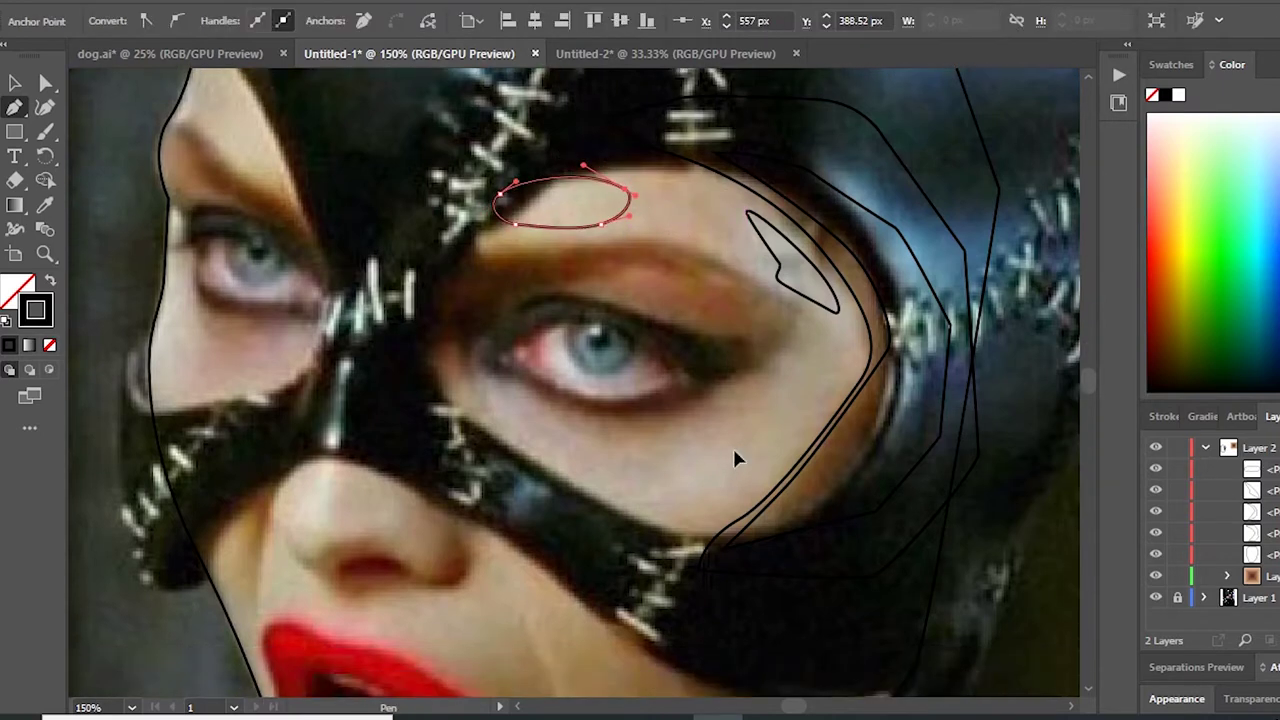
{"action": "left_click", "coordinate": [661, 463]}
{"action": "left_click_drag", "start_coordinate": [613, 485], "coordinate": [641, 510]}
{"action": "left_click_drag", "start_coordinate": [740, 457], "coordinate": [799, 422]}
Step: Draw a closed outline around the eye area, from the inner corner around the outer corner
{"action": "scroll", "coordinate": [500, 391], "scroll_direction": "up", "scroll_amount": 2}
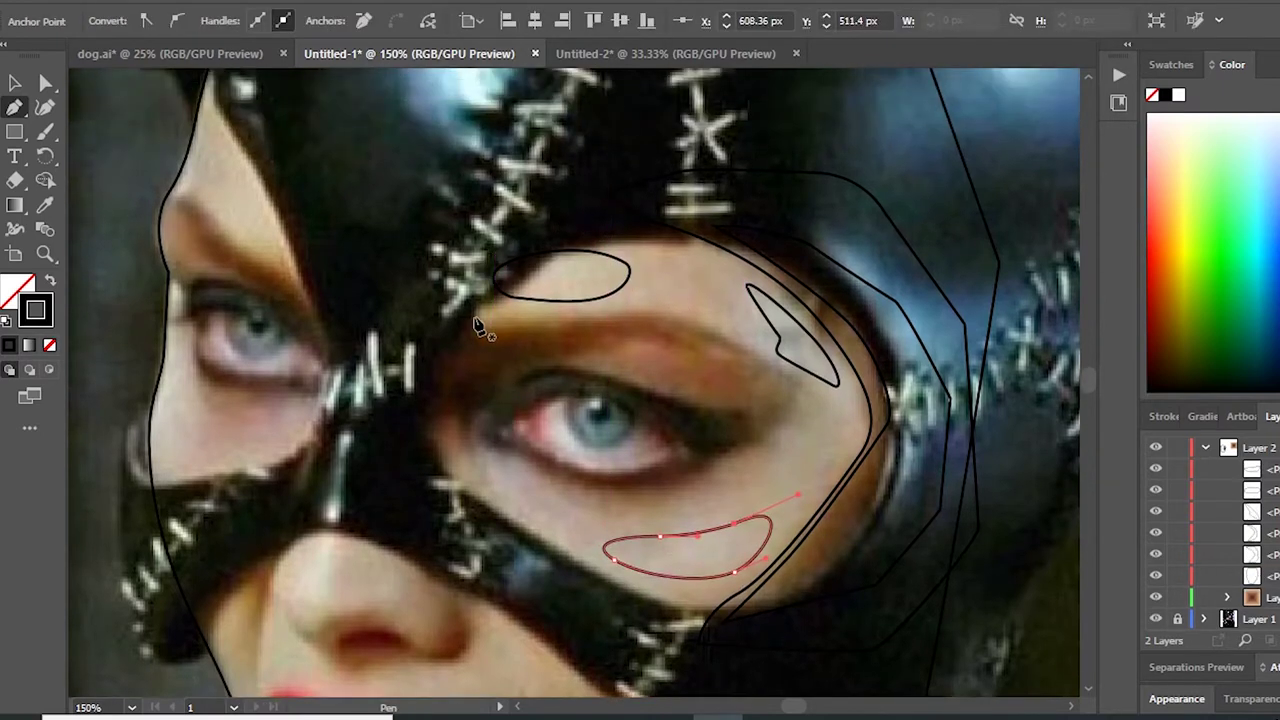
{"action": "left_click", "coordinate": [464, 316]}
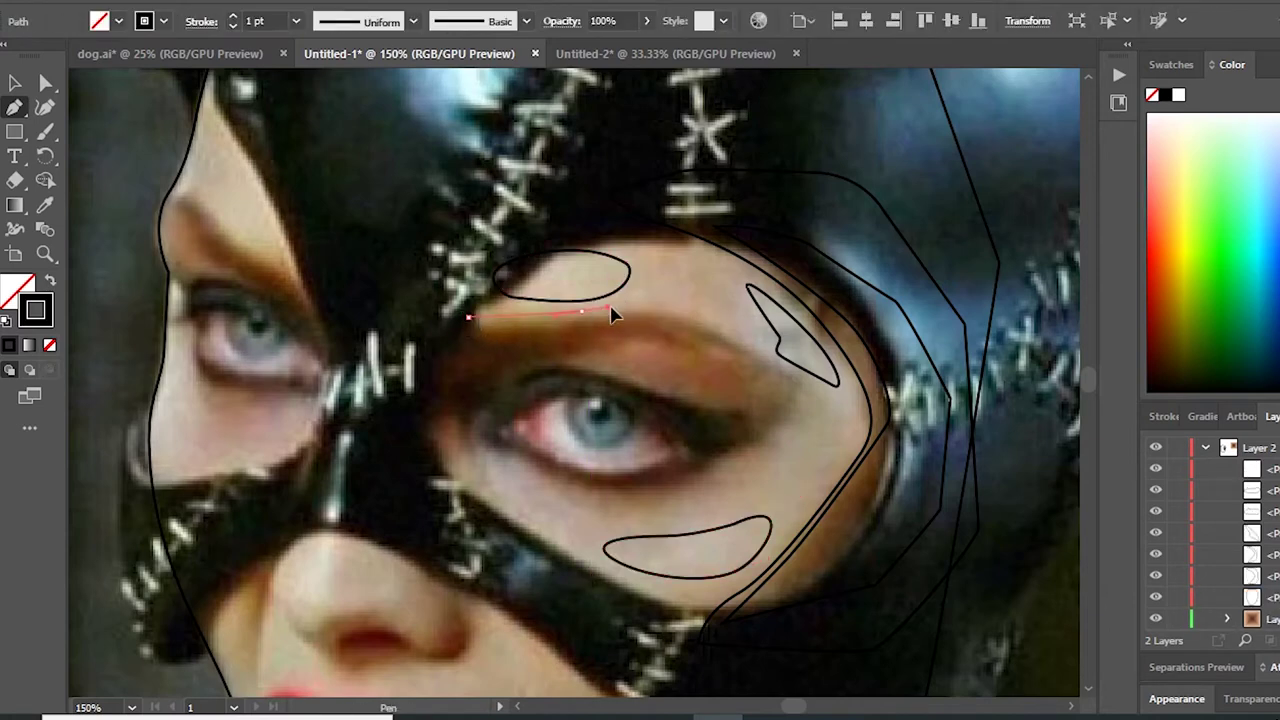
{"action": "left_click_drag", "start_coordinate": [628, 308], "coordinate": [665, 303]}
{"action": "left_click_drag", "start_coordinate": [682, 500], "coordinate": [672, 500]}
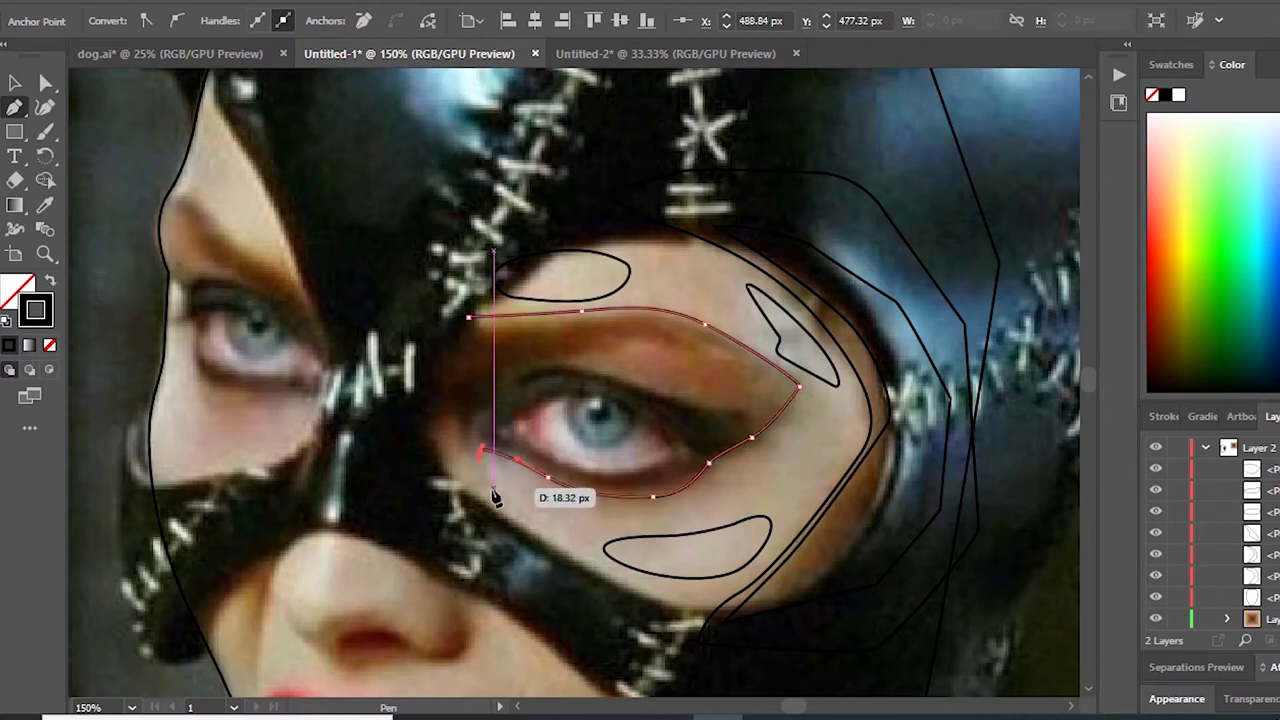
{"action": "left_click", "coordinate": [467, 320]}
Step: Start a new path with anchors along the lower eyelid
{"action": "scroll", "coordinate": [497, 455], "scroll_direction": "up", "scroll_amount": 1}
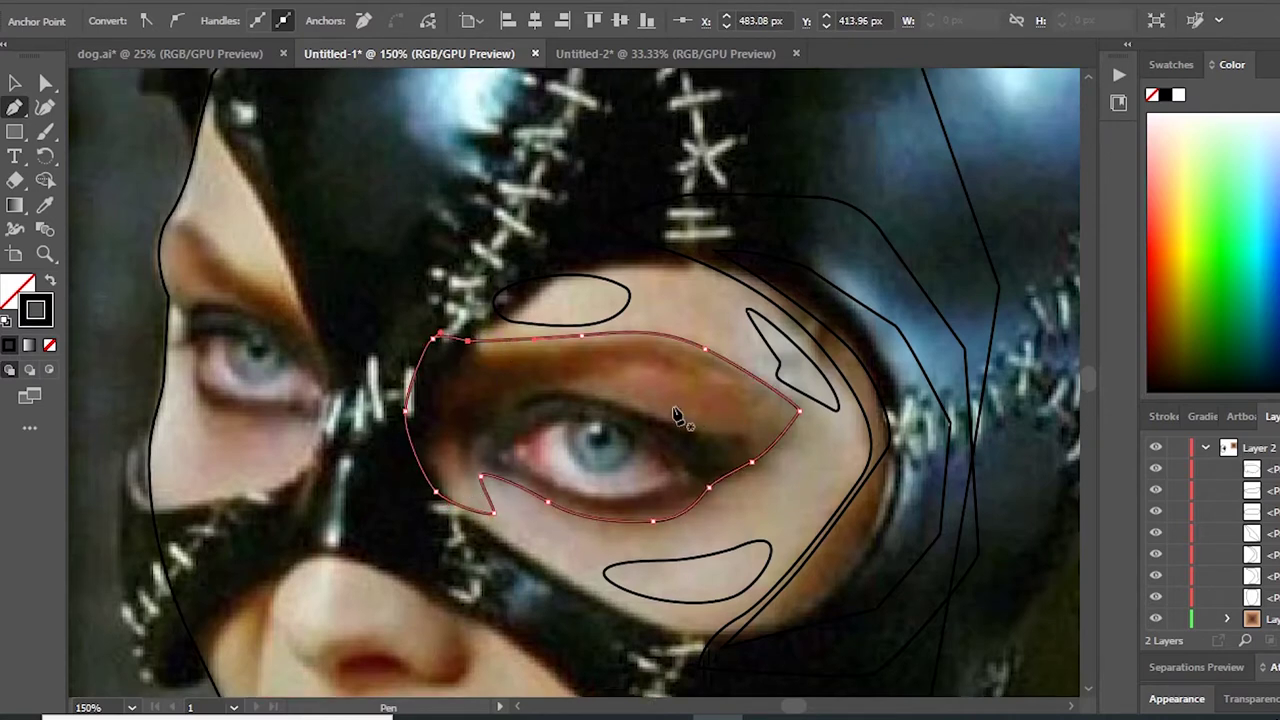
{"action": "scroll", "coordinate": [678, 418], "scroll_direction": "up", "scroll_amount": 1}
{"action": "left_click", "coordinate": [447, 492]}
{"action": "left_click", "coordinate": [465, 512]}
{"action": "left_click", "coordinate": [481, 493]}
{"action": "left_click", "coordinate": [540, 512]}
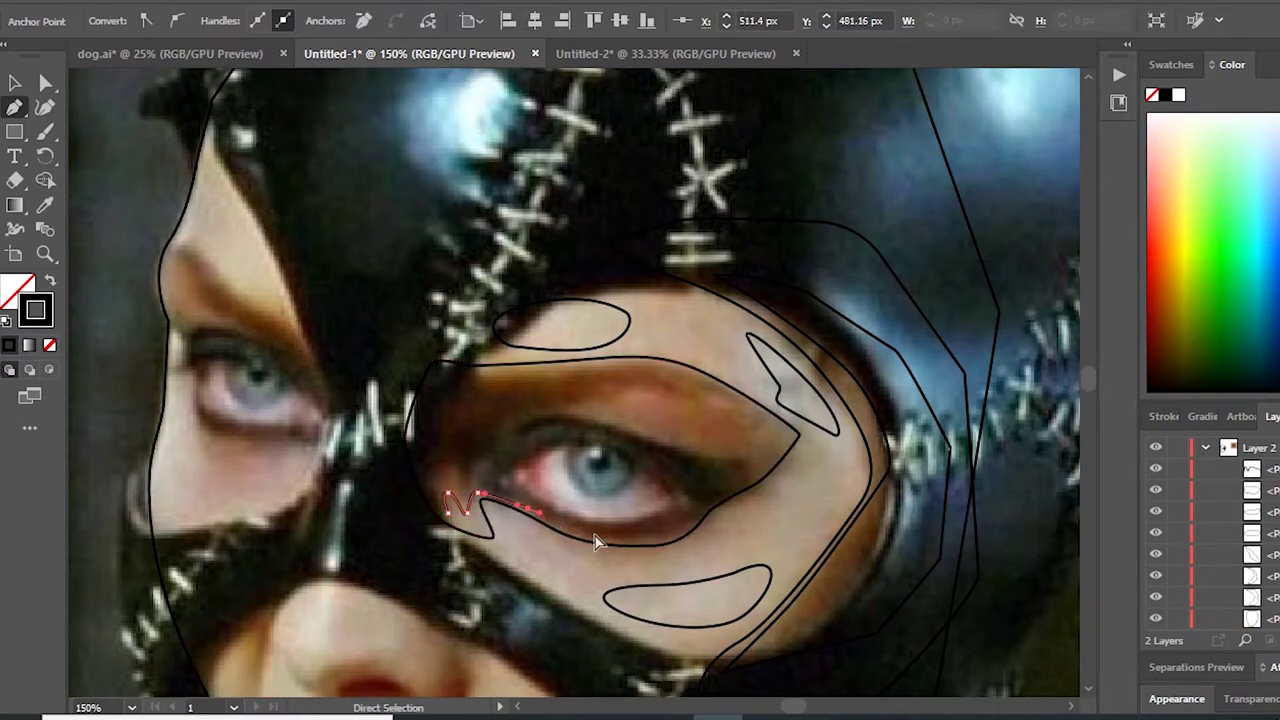
Step: Finish the eye shadow path along the lower lid, upper lid and inner corner, and close it
{"action": "scroll", "coordinate": [595, 541], "scroll_direction": "up", "scroll_amount": 1}
{"action": "left_click", "coordinate": [555, 525]}
{"action": "left_click_drag", "start_coordinate": [699, 534], "coordinate": [719, 529]}
{"action": "left_click", "coordinate": [752, 495]}
{"action": "scroll", "coordinate": [757, 500], "scroll_direction": "up", "scroll_amount": 2}
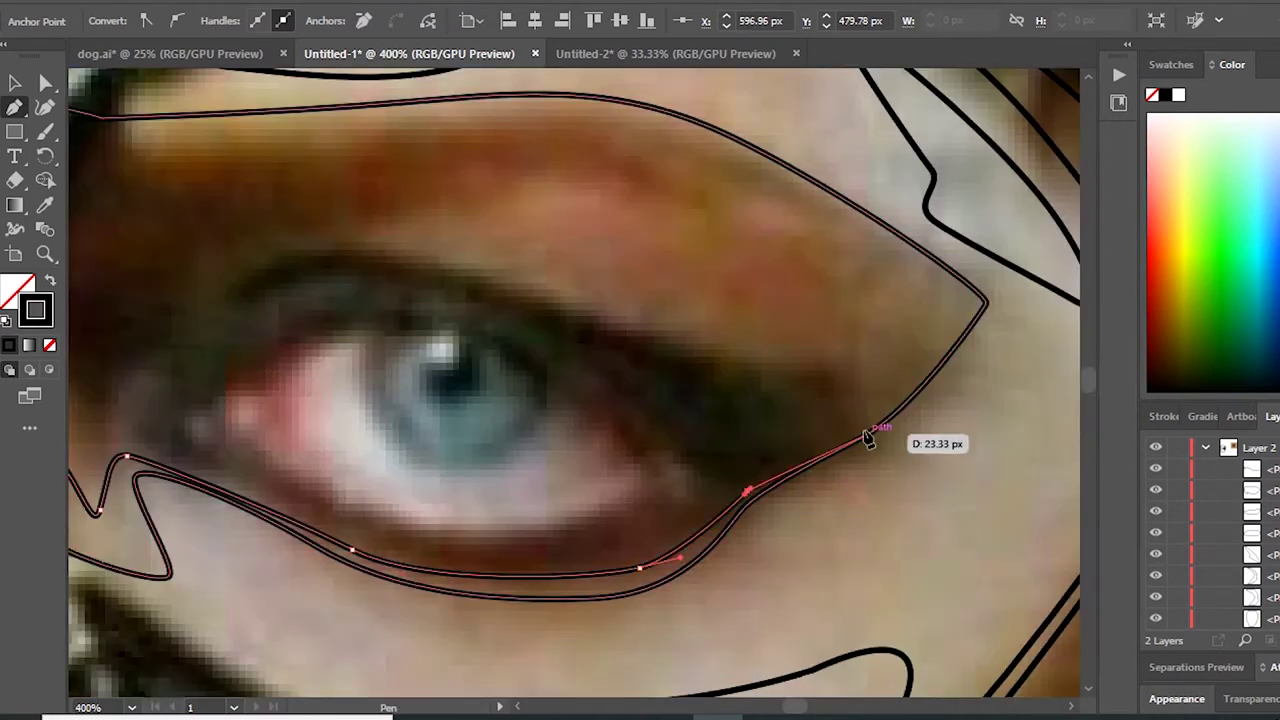
{"action": "scroll", "coordinate": [868, 440], "scroll_direction": "down", "scroll_amount": 2}
{"action": "left_click", "coordinate": [930, 356]}
{"action": "left_click", "coordinate": [803, 277]}
{"action": "left_click", "coordinate": [672, 268]}
{"action": "left_click", "coordinate": [450, 293]}
{"action": "left_click", "coordinate": [420, 390]}
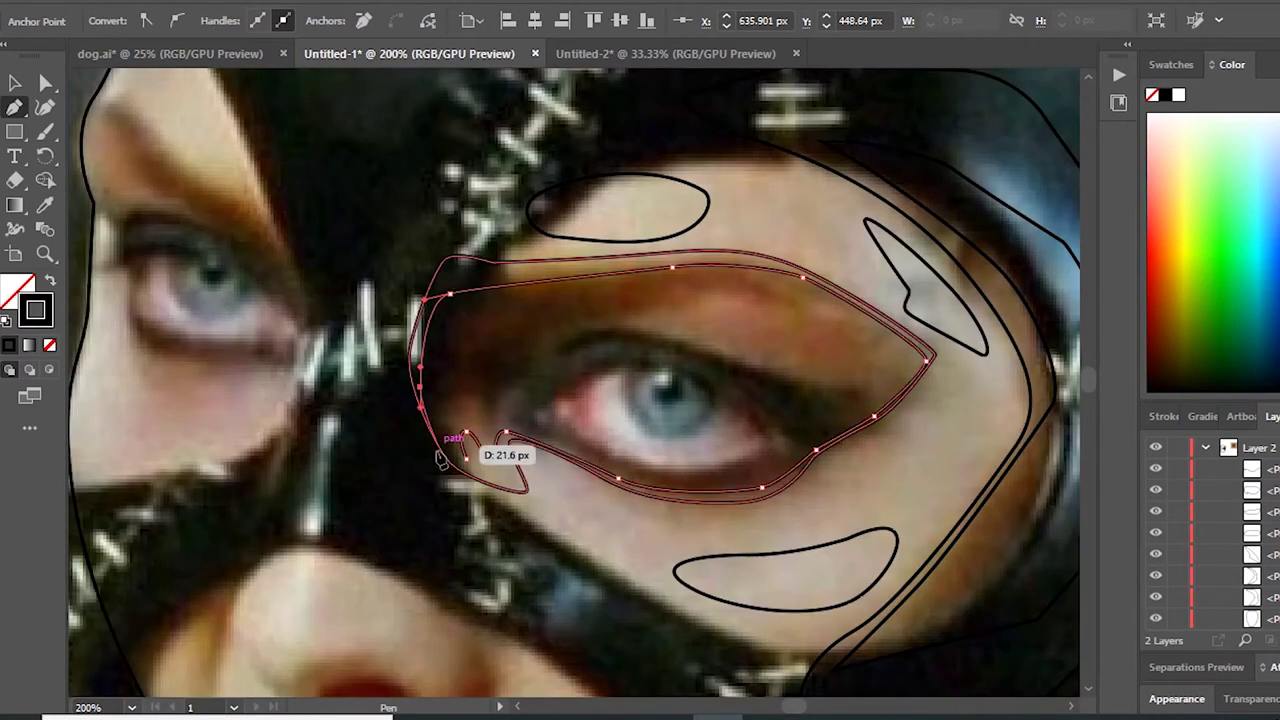
{"action": "left_click", "coordinate": [463, 457]}
Step: Draw a curved upper-eyelid highlight shape above the eye
{"action": "left_click", "coordinate": [735, 303]}
{"action": "left_click_drag", "start_coordinate": [648, 317], "coordinate": [628, 333]}
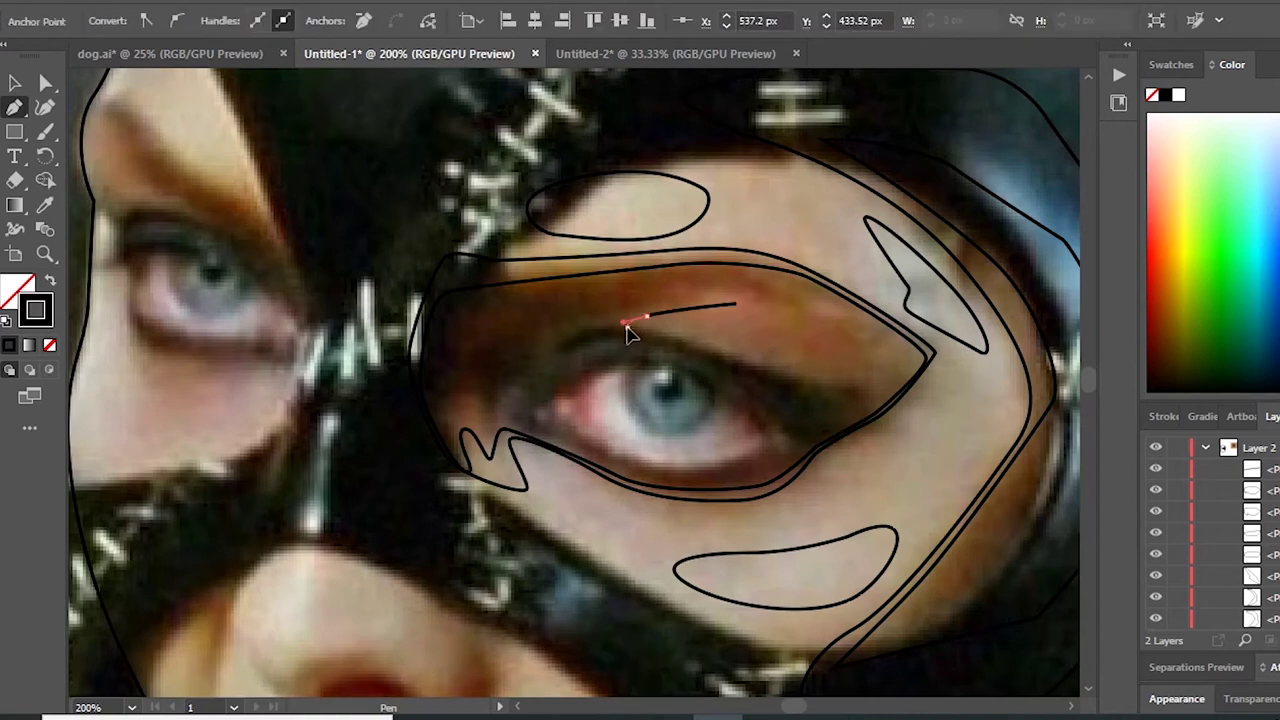
{"action": "left_click_drag", "start_coordinate": [737, 303], "coordinate": [729, 386]}
{"action": "scroll", "coordinate": [737, 311], "scroll_direction": "up", "scroll_amount": 3}
{"action": "scroll", "coordinate": [729, 386], "scroll_direction": "down", "scroll_amount": 4}
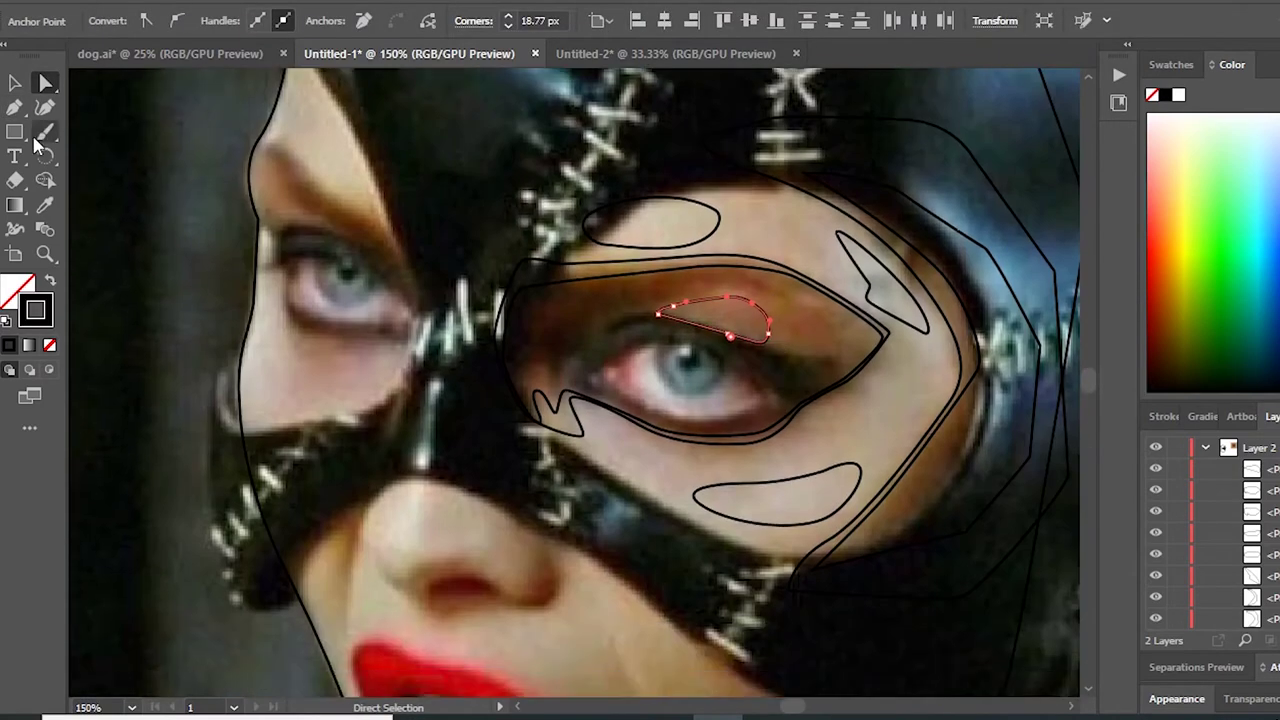
Step: Trace a closed eyebrow shape with the Pen tool
{"action": "key", "text": "p"}
{"action": "scroll", "coordinate": [622, 333], "scroll_direction": "up", "scroll_amount": 1}
{"action": "scroll", "coordinate": [557, 473], "scroll_direction": "up", "scroll_amount": 2}
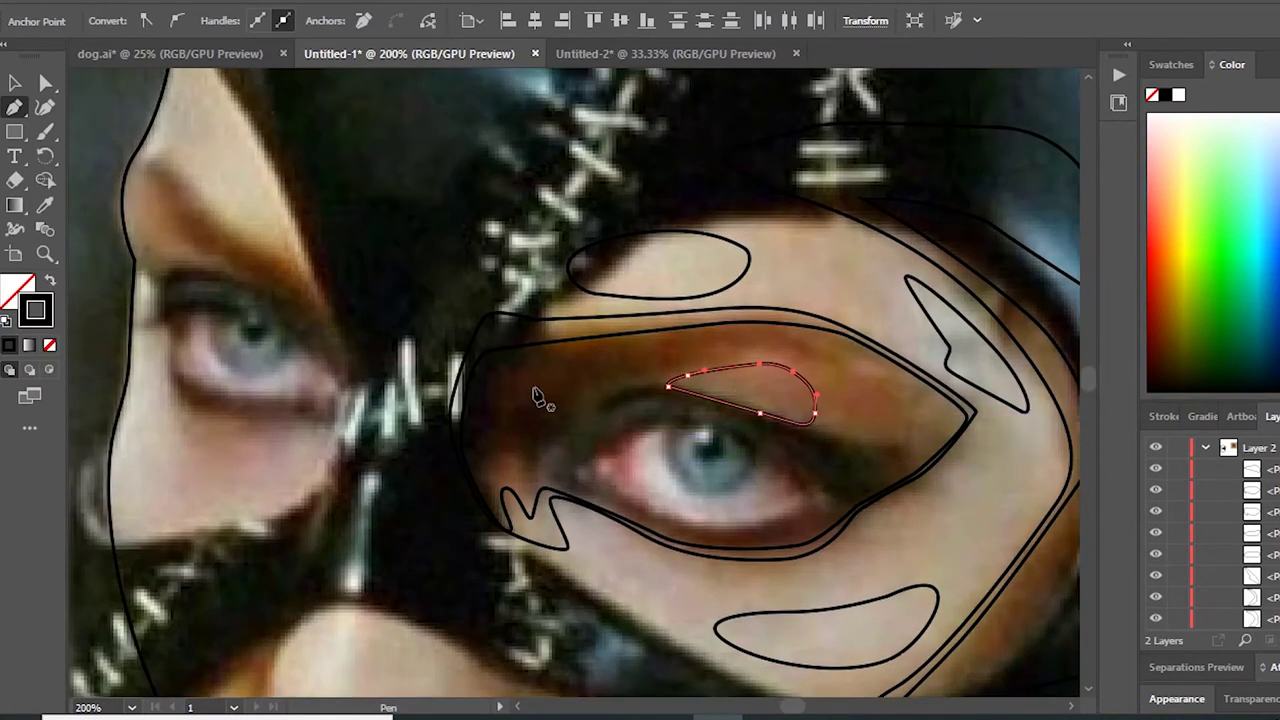
{"action": "mouse_move", "coordinate": [931, 383]}
{"action": "left_mouse_down"}
{"action": "mouse_move", "coordinate": [863, 349]}
{"action": "mouse_move", "coordinate": [651, 337]}
{"action": "left_mouse_up"}
{"action": "left_click", "coordinate": [643, 328]}
{"action": "left_click", "coordinate": [593, 331]}
{"action": "left_click", "coordinate": [527, 337]}
{"action": "left_click_drag", "start_coordinate": [487, 400], "coordinate": [591, 400]}
{"action": "left_click", "coordinate": [826, 357]}
{"action": "left_click", "coordinate": [931, 383]}
Step: Draw a second eyebrow path covering its upper edge and left end
{"action": "scroll", "coordinate": [805, 345], "scroll_direction": "up", "scroll_amount": 1}
{"action": "left_click", "coordinate": [778, 326]}
{"action": "left_click", "coordinate": [815, 350]}
{"action": "left_click", "coordinate": [772, 354]}
{"action": "left_click", "coordinate": [737, 354]}
{"action": "left_click", "coordinate": [705, 354]}
{"action": "left_click", "coordinate": [508, 412]}
{"action": "left_click", "coordinate": [334, 486]}
{"action": "left_click", "coordinate": [288, 445]}
{"action": "left_click", "coordinate": [299, 330]}
Step: Merge the two eyebrow paths into one shape with the Shape Builder tool
{"action": "left_click", "coordinate": [373, 312]}
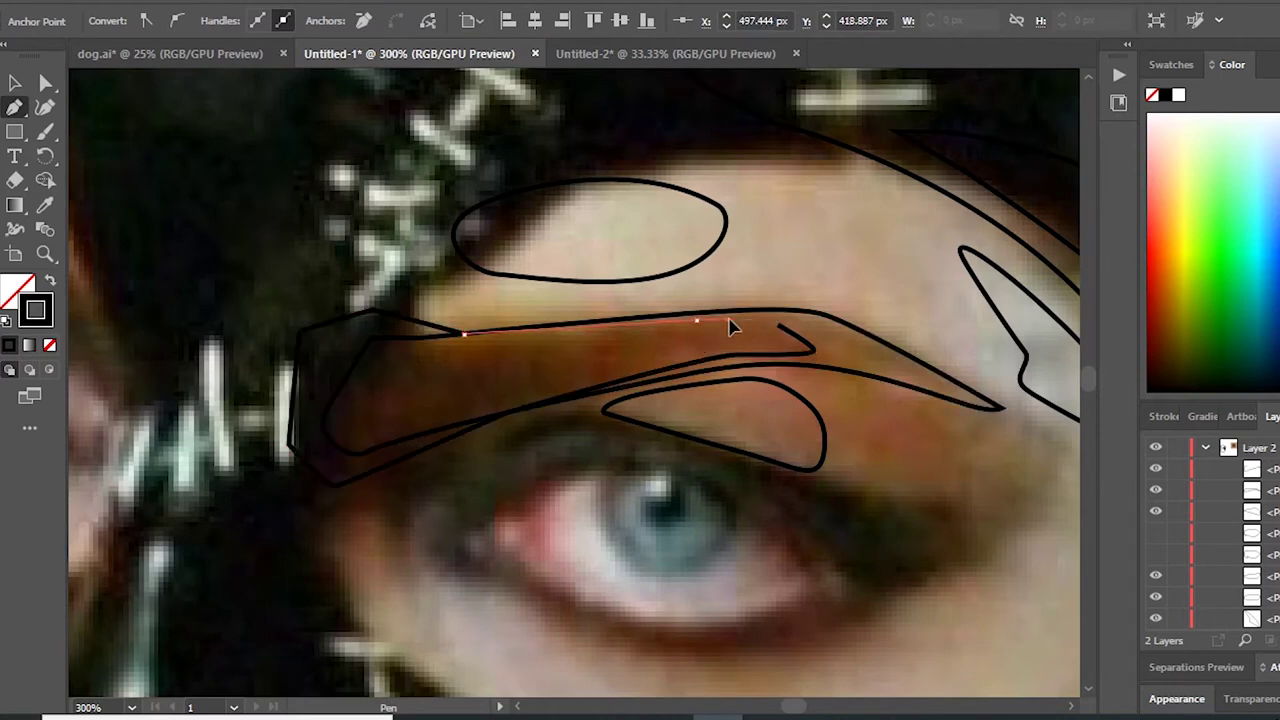
{"action": "key", "text": "shift+m"}
{"action": "key", "text": "p"}
Step: Start a new path under the eye along the lower lash line
{"action": "scroll", "coordinate": [629, 414], "scroll_direction": "down", "scroll_amount": 1}
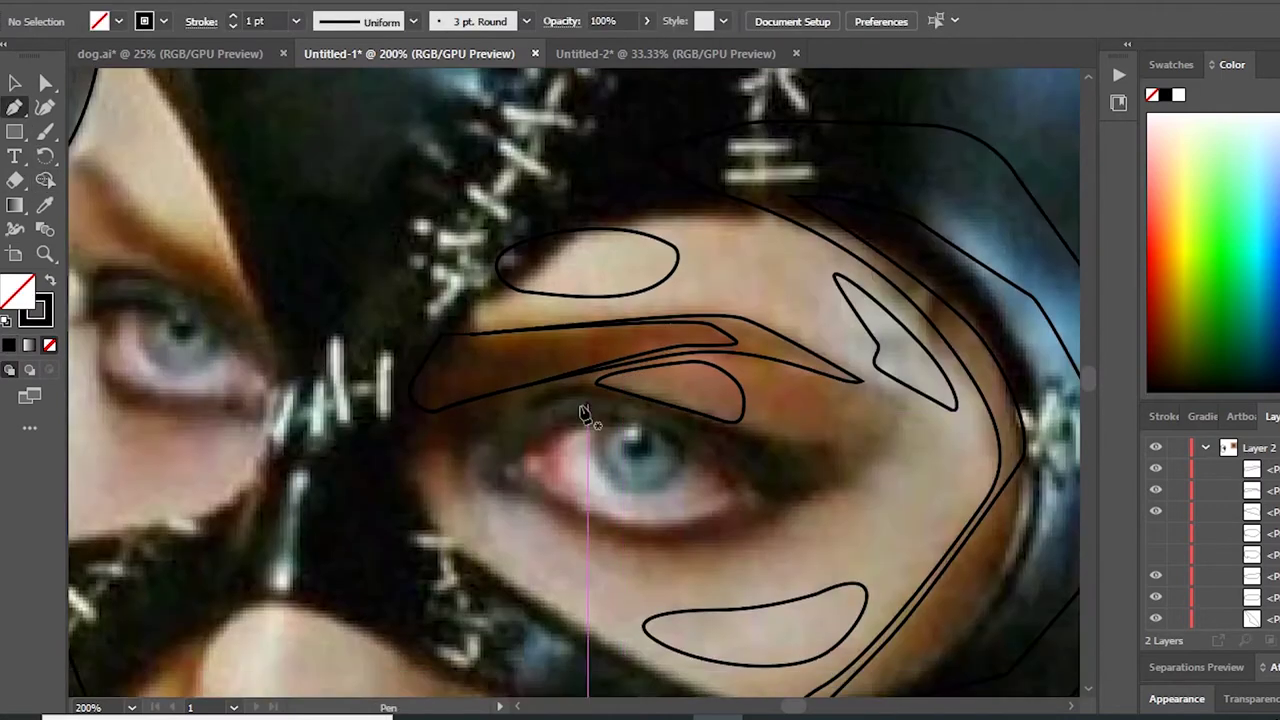
{"action": "left_click", "coordinate": [508, 514]}
{"action": "left_click", "coordinate": [532, 523]}
{"action": "left_click", "coordinate": [553, 533]}
{"action": "left_click", "coordinate": [573, 543]}
{"action": "left_click", "coordinate": [625, 566]}
{"action": "left_click", "coordinate": [658, 567]}
{"action": "left_click", "coordinate": [691, 566]}
Step: Curve the eye path around the outer corner and under the eyebrow to close it
{"action": "left_click_drag", "start_coordinate": [851, 512], "coordinate": [811, 531]}
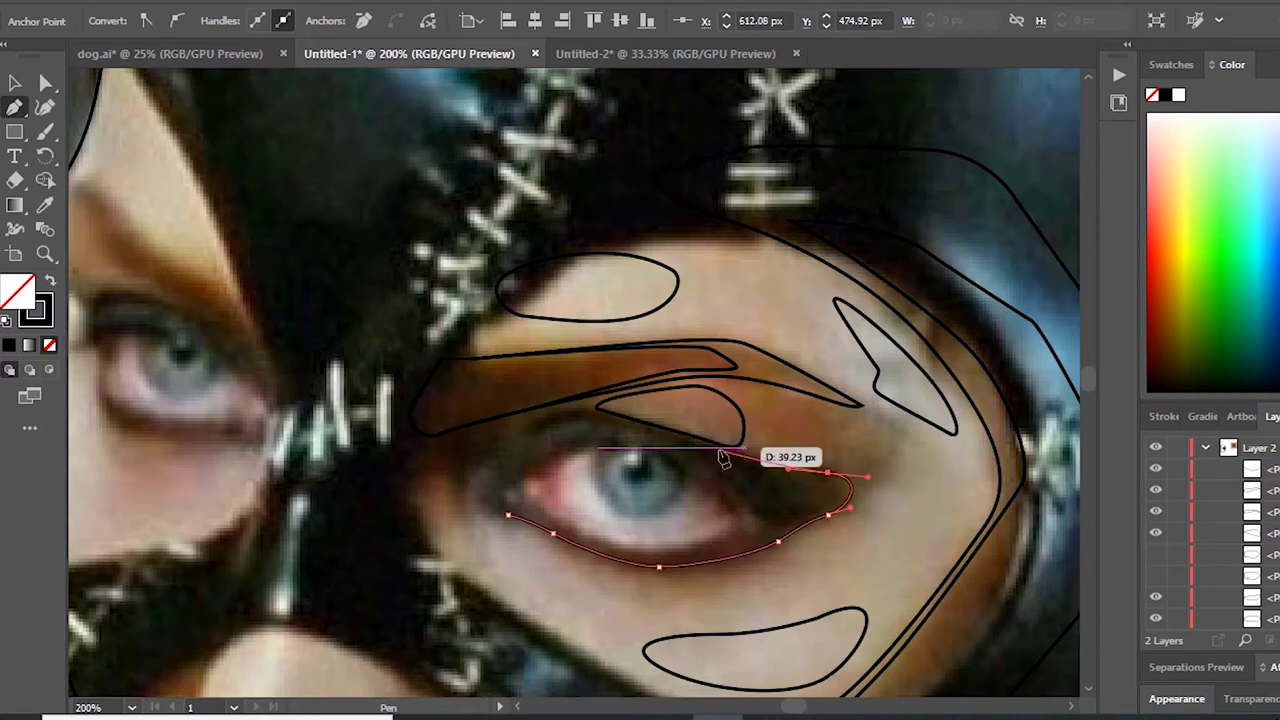
{"action": "left_click_drag", "start_coordinate": [566, 411], "coordinate": [468, 420]}
{"action": "left_click", "coordinate": [436, 455], "text": "ctrl"}
Step: Draw a small shape at the inner eye corner curving up along the lid
{"action": "mouse_move", "coordinate": [454, 505]}
{"action": "left_mouse_down"}
{"action": "mouse_move", "coordinate": [465, 530]}
{"action": "mouse_move", "coordinate": [509, 520]}
{"action": "left_mouse_up"}
{"action": "scroll", "coordinate": [586, 500], "scroll_direction": "up", "scroll_amount": 1}
{"action": "left_click", "coordinate": [436, 455], "text": "ctrl"}
{"action": "left_click", "coordinate": [455, 517]}
{"action": "left_click", "coordinate": [447, 480]}
{"action": "left_click_drag", "start_coordinate": [465, 452], "coordinate": [498, 460]}
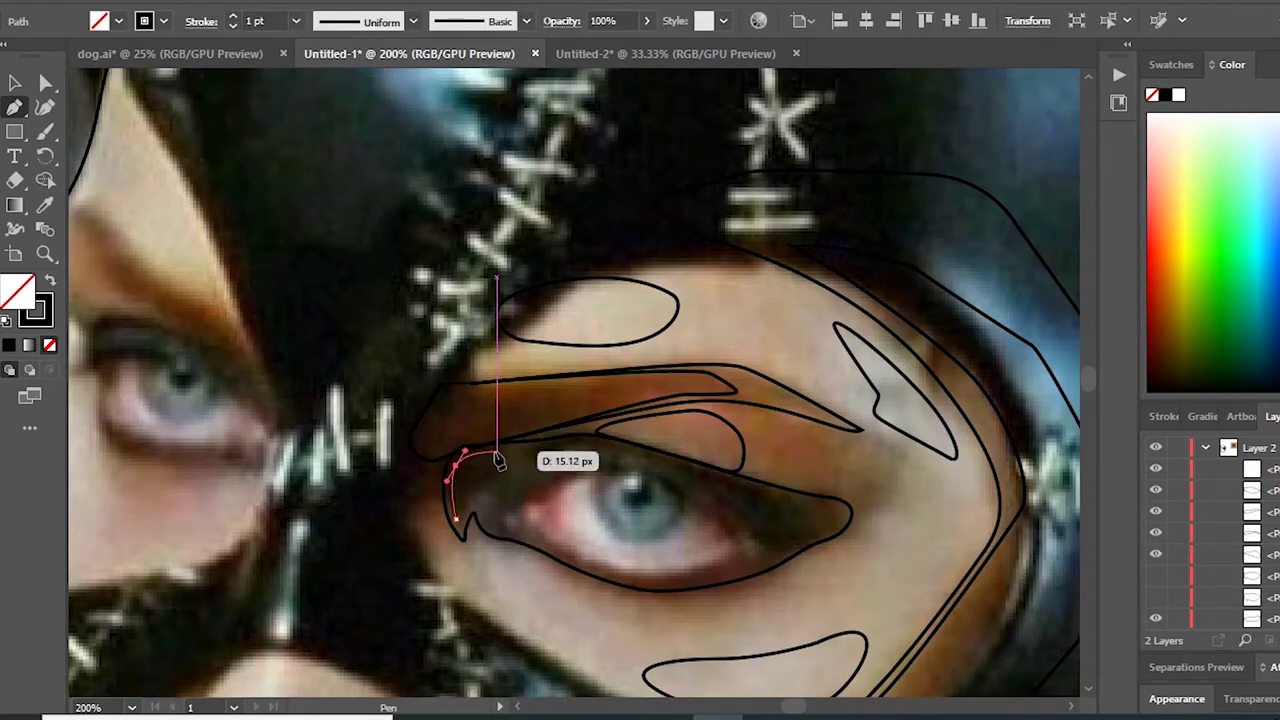
Step: Trace the inner eye outline along the upper lid to the outer corner and back
{"action": "left_click", "coordinate": [590, 445], "text": "ctrl"}
{"action": "left_click", "coordinate": [575, 436]}
{"action": "left_click_drag", "start_coordinate": [665, 453], "coordinate": [683, 462]}
{"action": "left_click", "coordinate": [797, 491]}
{"action": "mouse_move", "coordinate": [812, 495]}
{"action": "left_mouse_down"}
{"action": "mouse_move", "coordinate": [822, 532]}
{"action": "mouse_move", "coordinate": [688, 530]}
{"action": "left_mouse_up"}
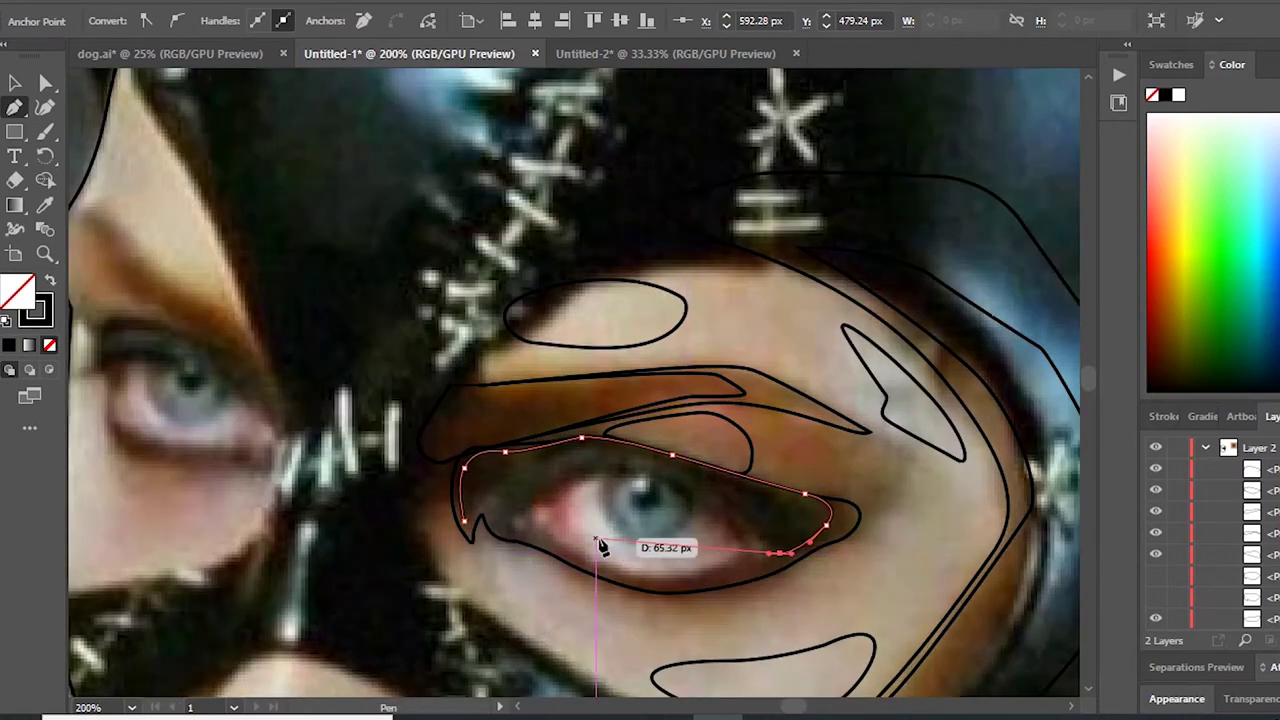
{"action": "scroll", "coordinate": [515, 545], "scroll_direction": "up", "scroll_amount": 1}
{"action": "left_click_drag", "start_coordinate": [500, 528], "coordinate": [447, 510]}
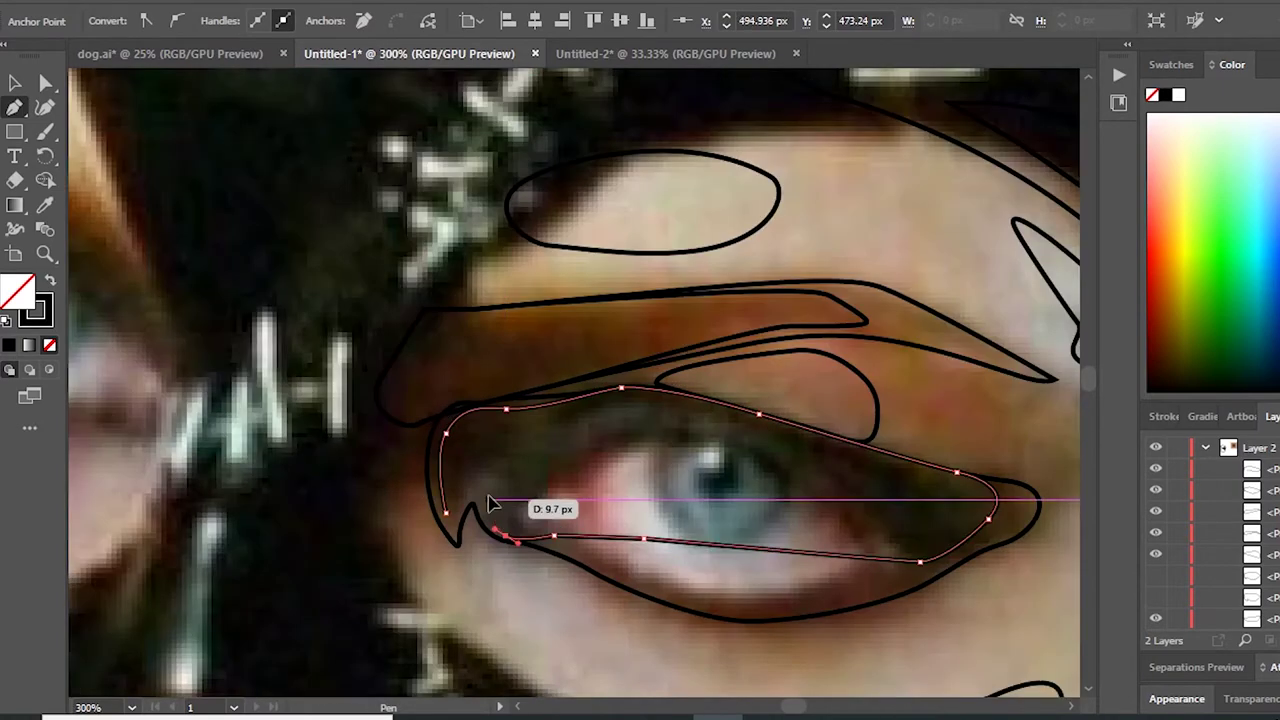
{"action": "scroll", "coordinate": [446, 510], "scroll_direction": "down", "scroll_amount": 2}
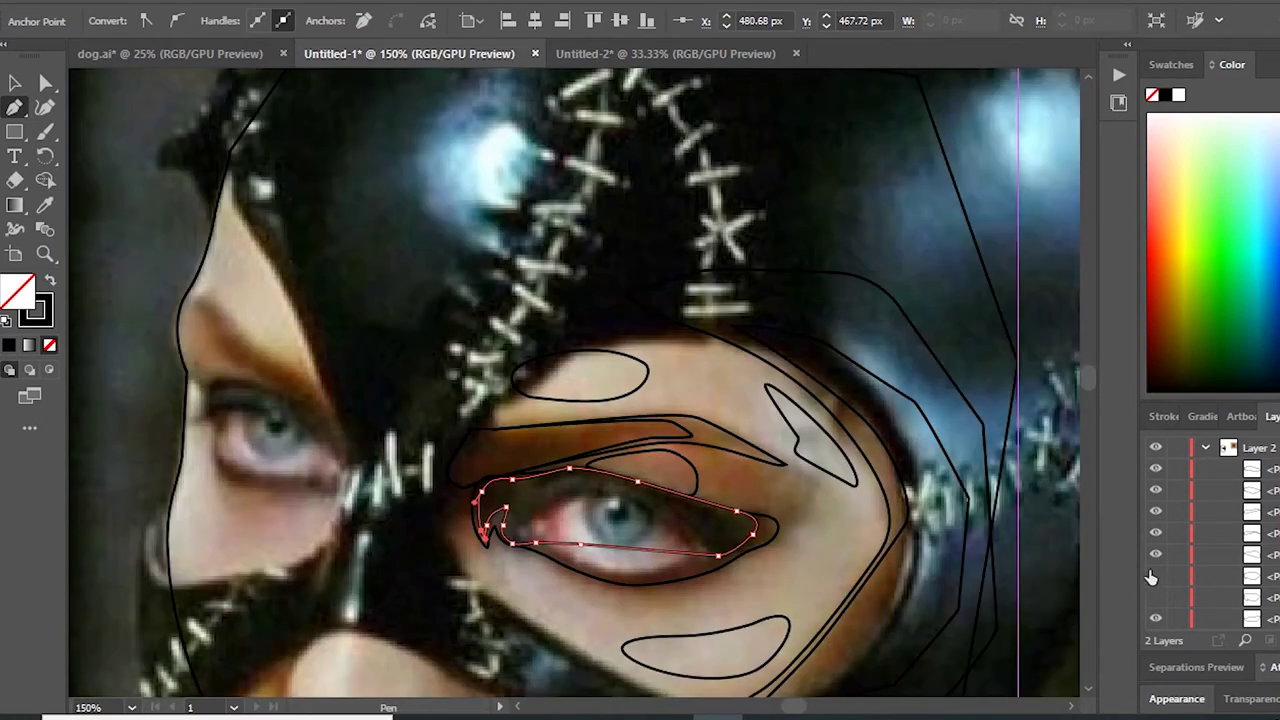
{"action": "scroll", "coordinate": [464, 488], "scroll_direction": "up", "scroll_amount": 1}
Step: Drag the upper-lid path's left anchor with Direct Selection to reshape its end
{"action": "key", "text": "a"}
{"action": "left_click_drag", "start_coordinate": [467, 486], "coordinate": [448, 462]}
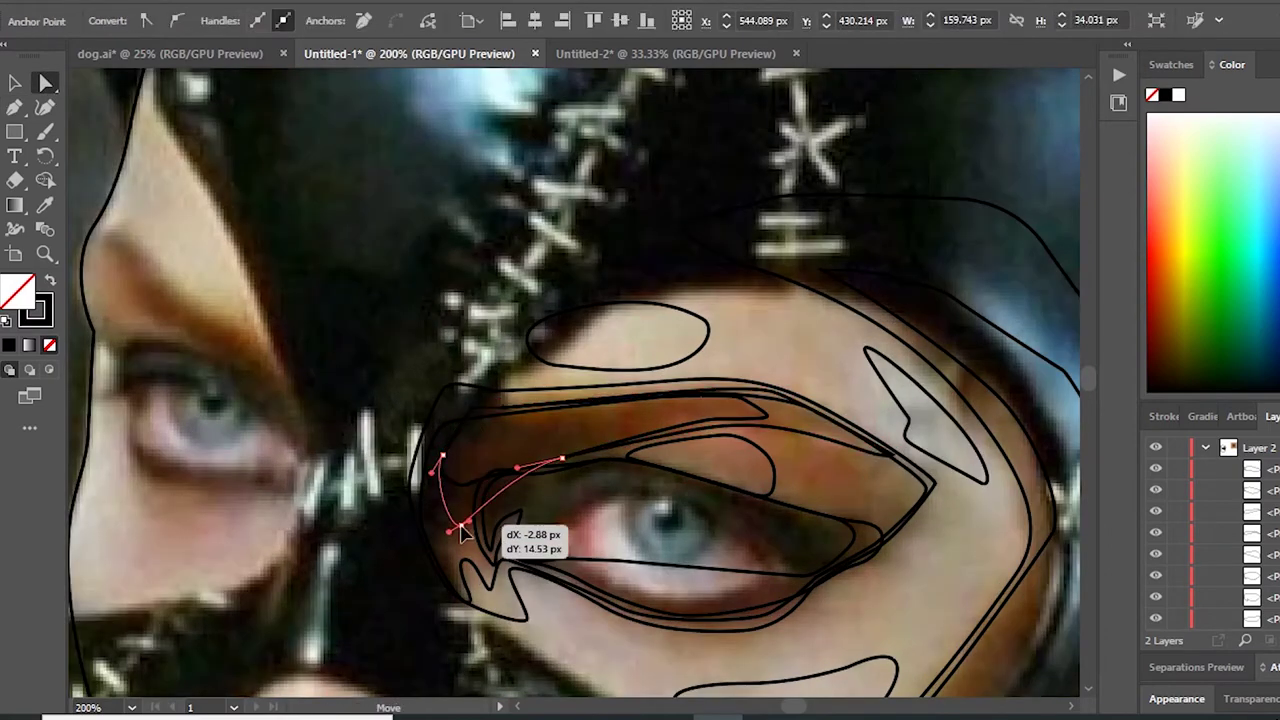
{"action": "scroll", "coordinate": [447, 462], "scroll_direction": "down", "scroll_amount": 1}
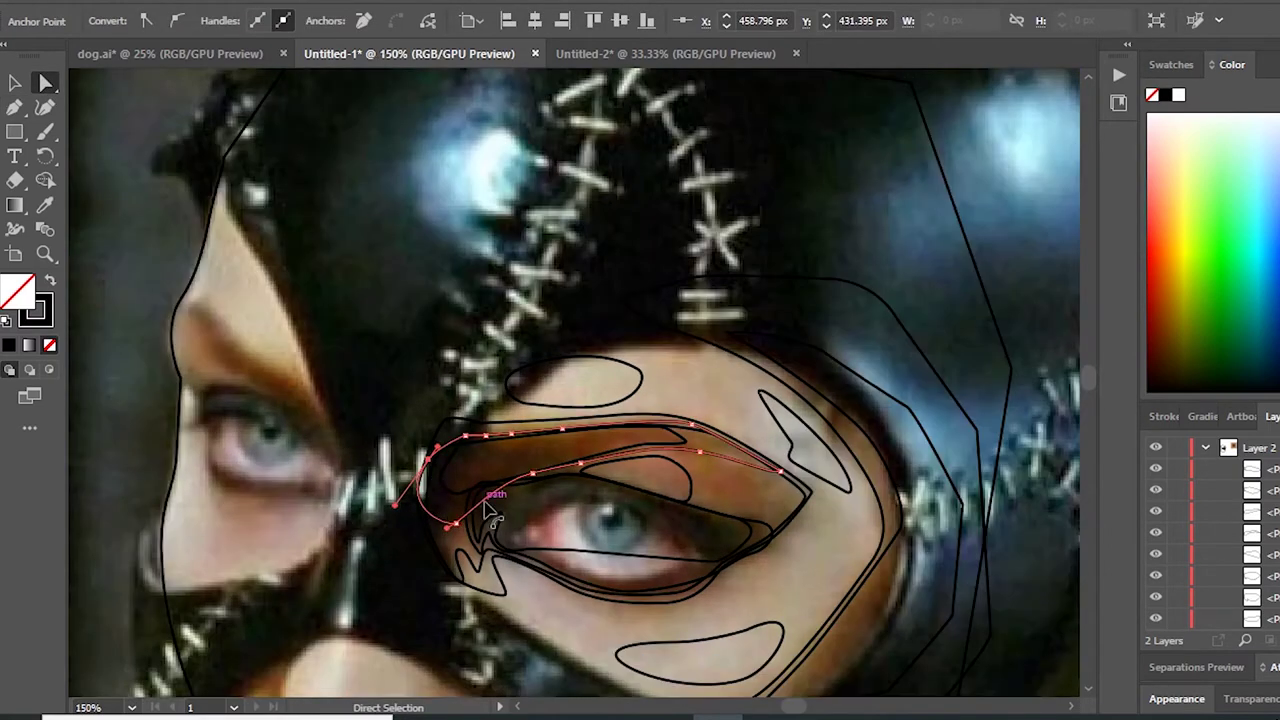
{"action": "scroll", "coordinate": [400, 400], "scroll_direction": "up", "scroll_amount": 1}
Step: Deselect and hide the two old eye outline paths in the Layers panel
{"action": "left_click", "coordinate": [360, 364]}
{"action": "scroll", "coordinate": [360, 364], "scroll_direction": "down", "scroll_amount": 2}
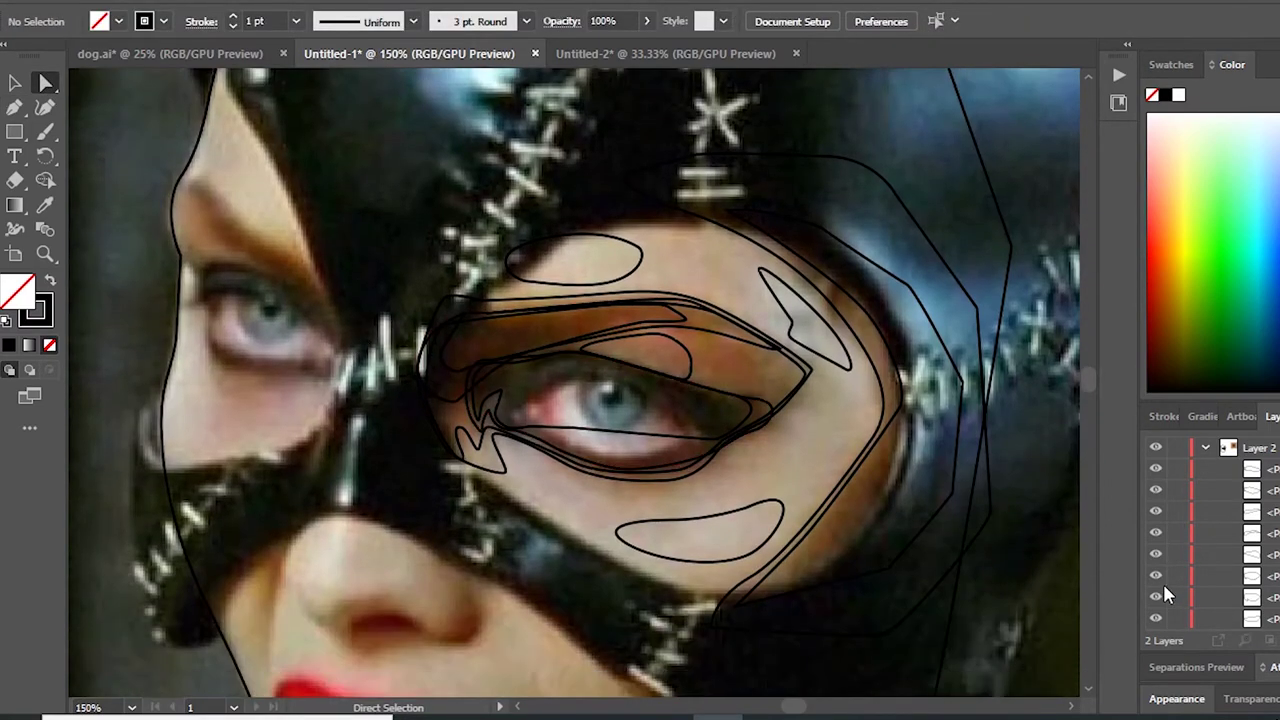
{"action": "left_click_drag", "start_coordinate": [1157, 578], "coordinate": [1156, 598]}
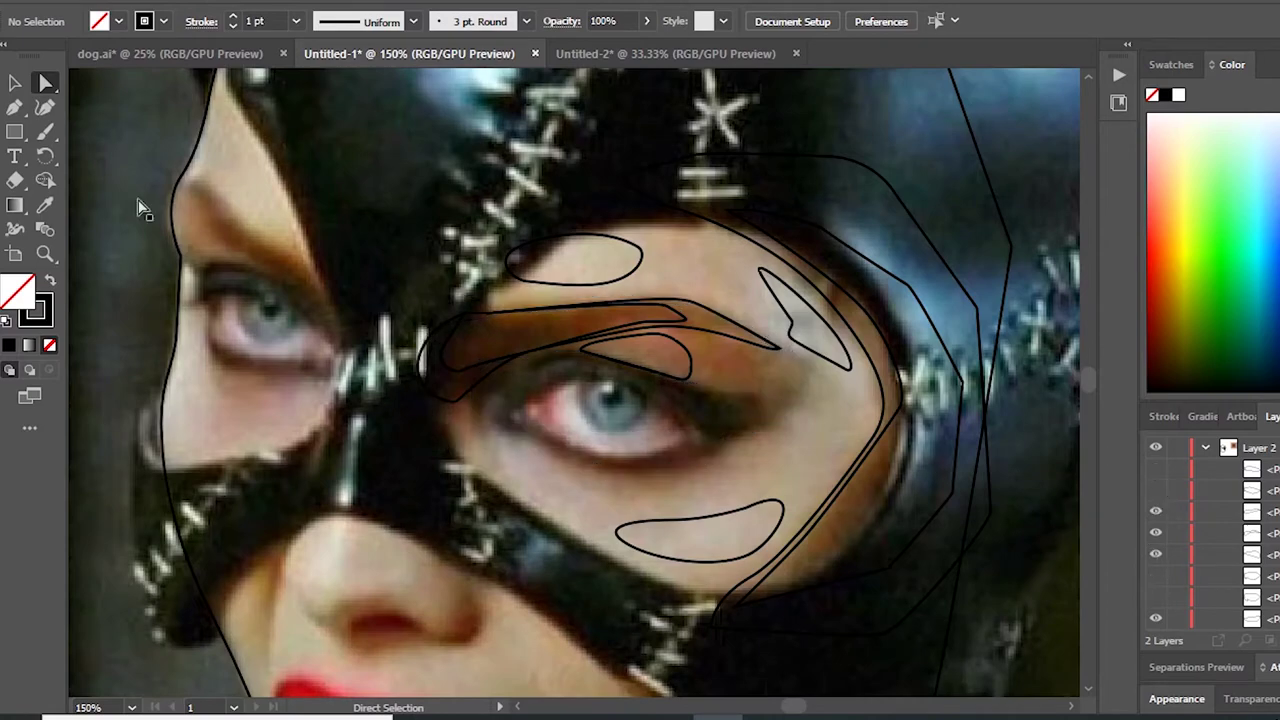
Step: Trace the right eye's upper eyelid with a closed curved pen path
{"action": "key", "text": "p"}
{"action": "scroll", "coordinate": [540, 400], "scroll_direction": "up", "scroll_amount": 3}
{"action": "scroll", "coordinate": [614, 429], "scroll_direction": "down", "scroll_amount": 2}
{"action": "scroll", "coordinate": [590, 453], "scroll_direction": "up", "scroll_amount": 2}
{"action": "left_click_drag", "start_coordinate": [522, 488], "coordinate": [640, 462]}
{"action": "left_click_drag", "start_coordinate": [862, 541], "coordinate": [645, 465]}
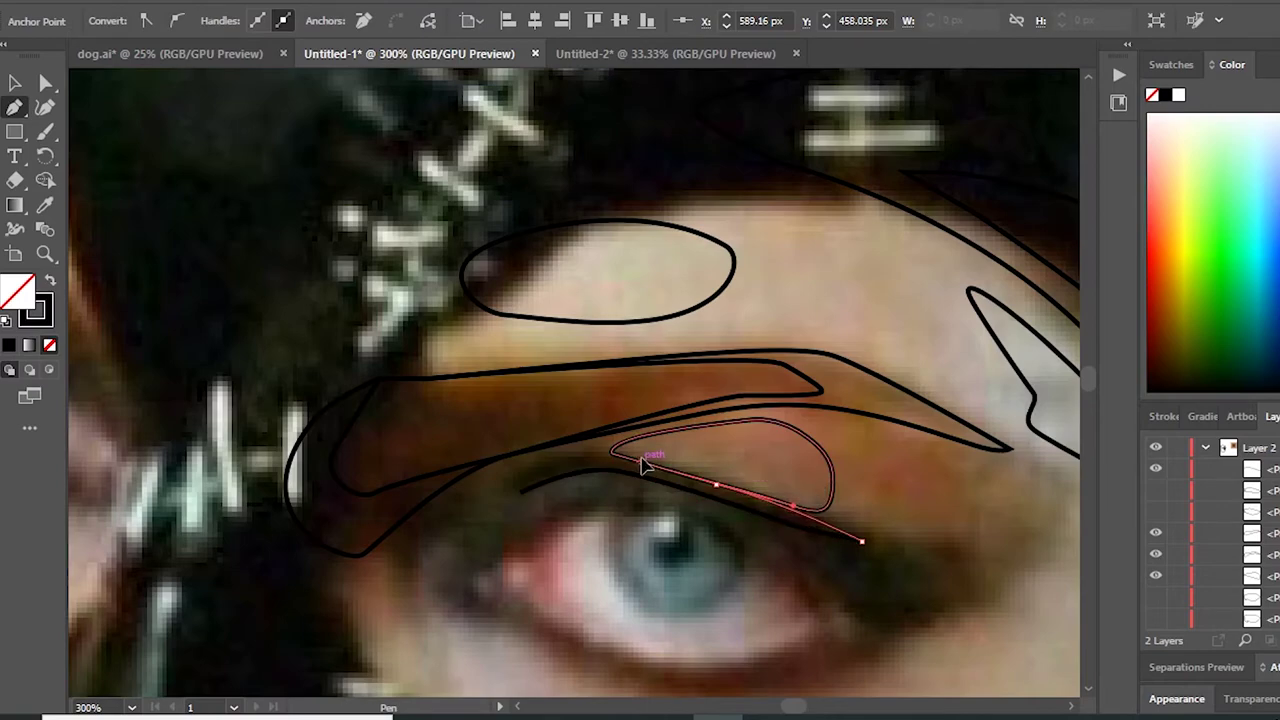
{"action": "left_click", "coordinate": [522, 476]}
{"action": "scroll", "coordinate": [543, 491], "scroll_direction": "down", "scroll_amount": 3}
{"action": "scroll", "coordinate": [543, 517], "scroll_direction": "up", "scroll_amount": 1}
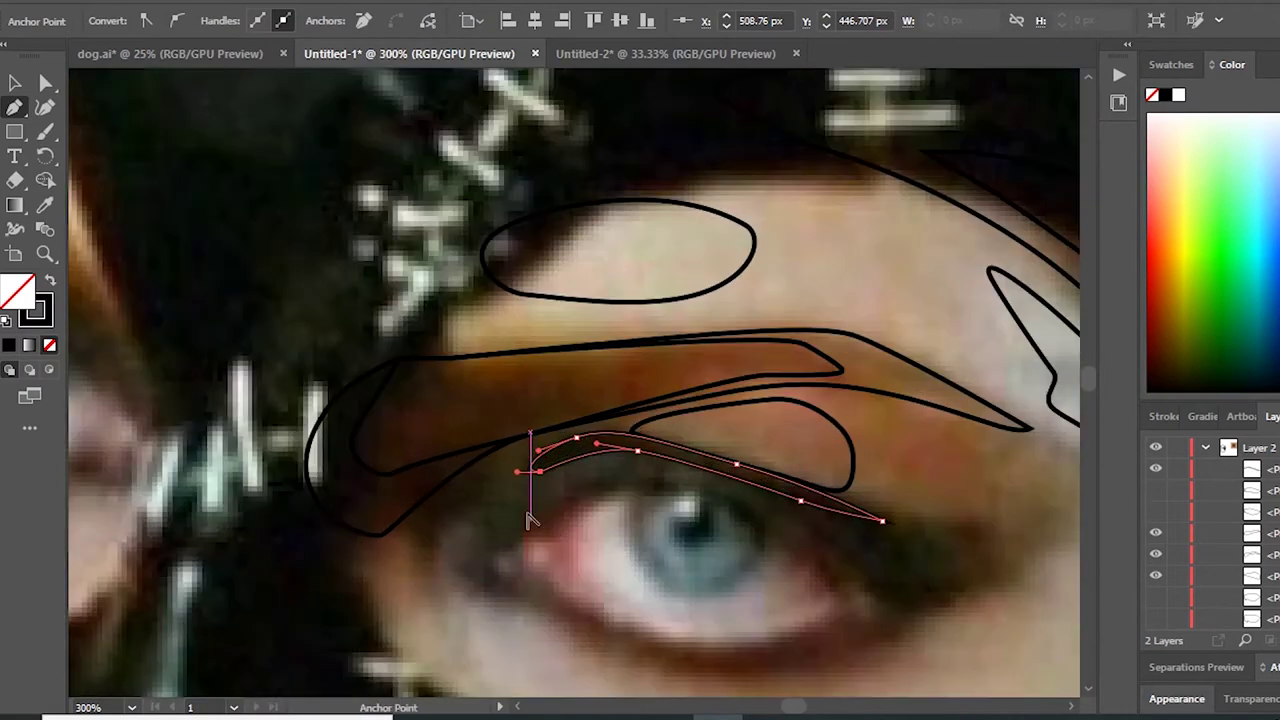
{"action": "scroll", "coordinate": [722, 543], "scroll_direction": "up", "scroll_amount": 1}
{"action": "scroll", "coordinate": [722, 543], "scroll_direction": "down", "scroll_amount": 1}
{"action": "scroll", "coordinate": [532, 508], "scroll_direction": "up", "scroll_amount": 1}
Step: Draw the closed eye outline around the lower lid, inner corner and upper lid
{"action": "left_click", "coordinate": [835, 547]}
{"action": "left_click_drag", "start_coordinate": [725, 575], "coordinate": [577, 545]}
{"action": "left_click", "coordinate": [524, 513]}
{"action": "left_click", "coordinate": [503, 486]}
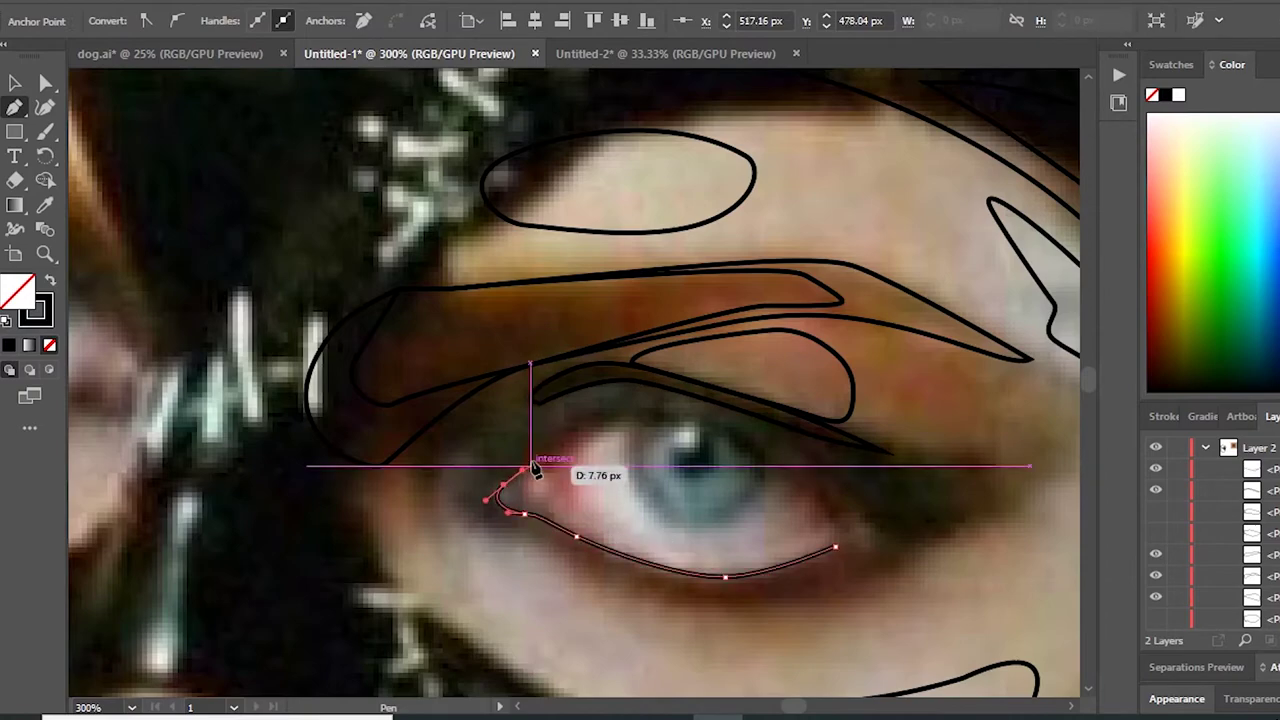
{"action": "left_click", "coordinate": [577, 432]}
{"action": "left_click_drag", "start_coordinate": [668, 422], "coordinate": [710, 430]}
{"action": "left_click_drag", "start_coordinate": [835, 547], "coordinate": [828, 491]}
{"action": "scroll", "coordinate": [857, 514], "scroll_direction": "down", "scroll_amount": 2}
{"action": "scroll", "coordinate": [857, 520], "scroll_direction": "up", "scroll_amount": 2}
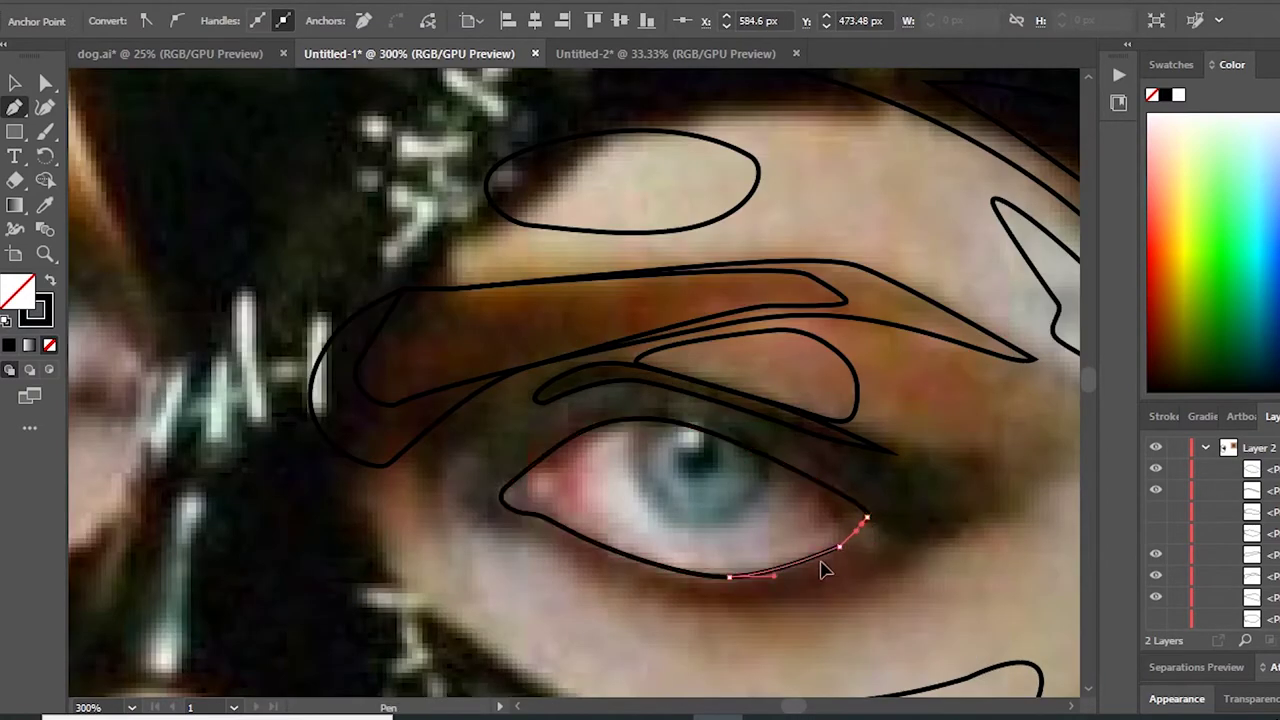
{"action": "key", "text": "a"}
{"action": "key", "text": "p"}
Step: Draw an outer contour band below and around the eye outline
{"action": "scroll", "coordinate": [686, 565], "scroll_direction": "up", "scroll_amount": 2}
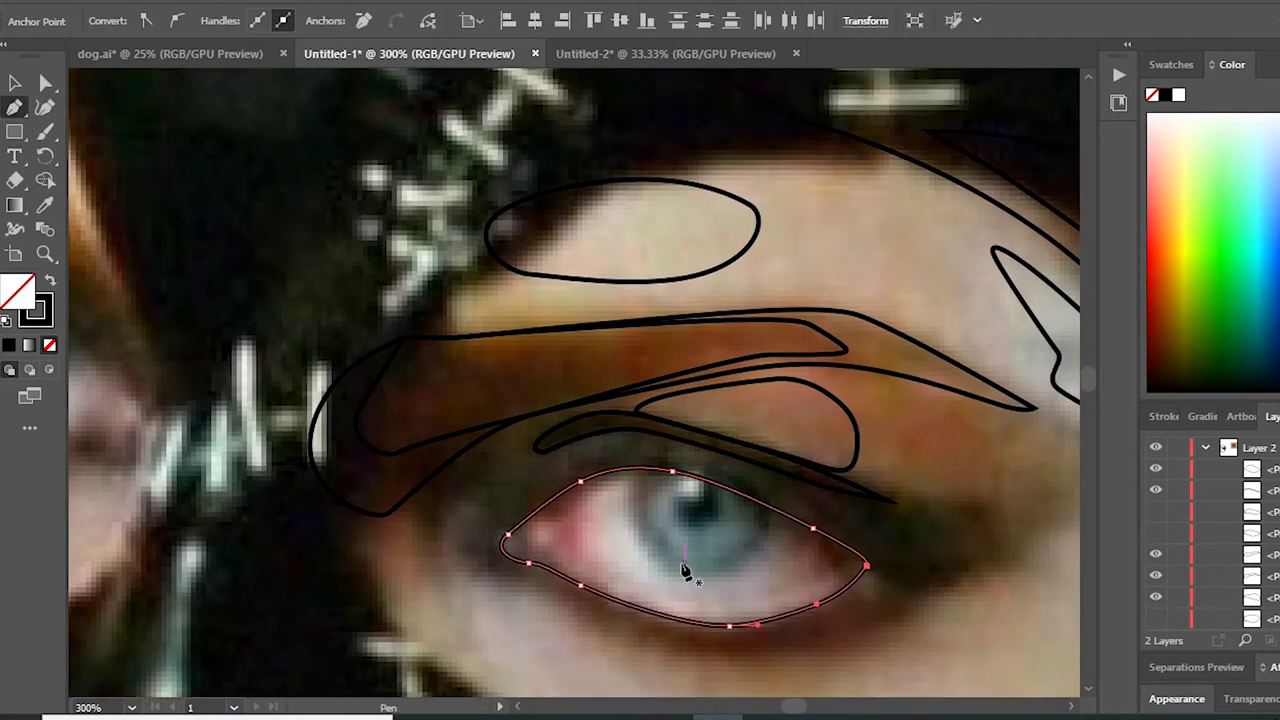
{"action": "scroll", "coordinate": [600, 545], "scroll_direction": "up", "scroll_amount": 1}
{"action": "scroll", "coordinate": [640, 514], "scroll_direction": "down", "scroll_amount": 1}
{"action": "scroll", "coordinate": [606, 537], "scroll_direction": "up", "scroll_amount": 2}
{"action": "left_click", "coordinate": [933, 590]}
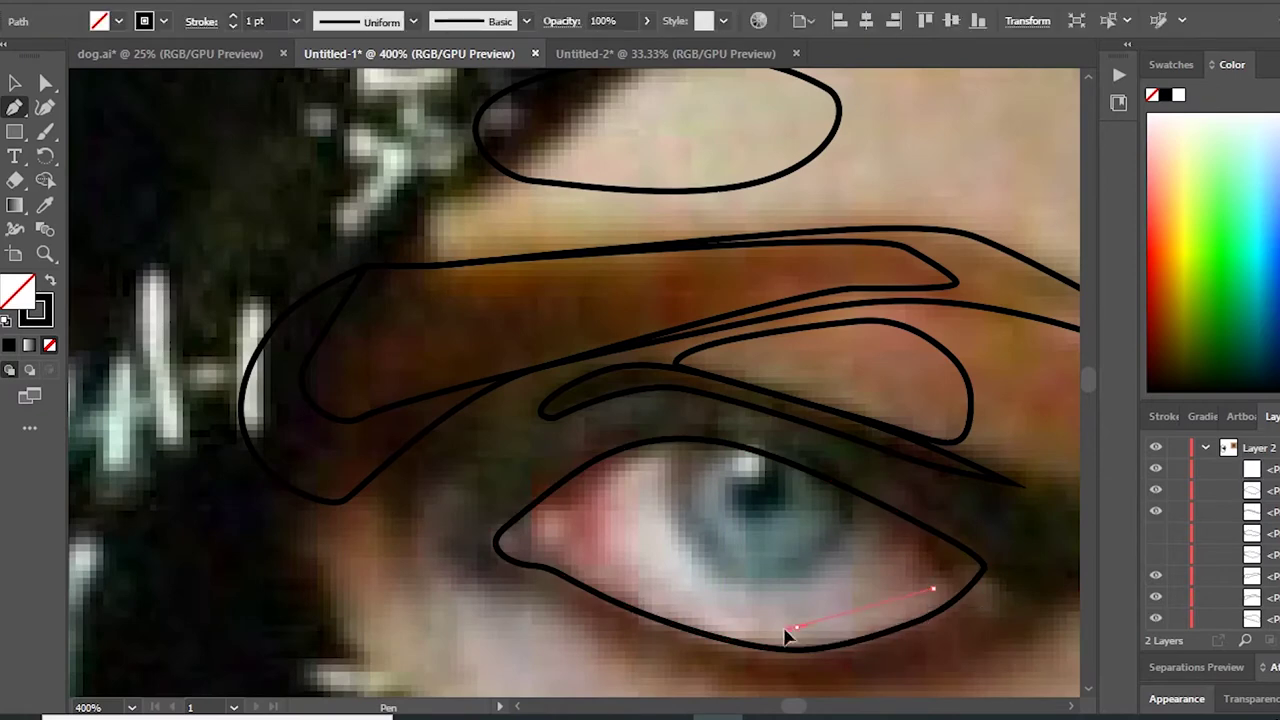
{"action": "left_click_drag", "start_coordinate": [797, 627], "coordinate": [738, 627]}
{"action": "left_click", "coordinate": [518, 516]}
{"action": "left_click", "coordinate": [470, 526]}
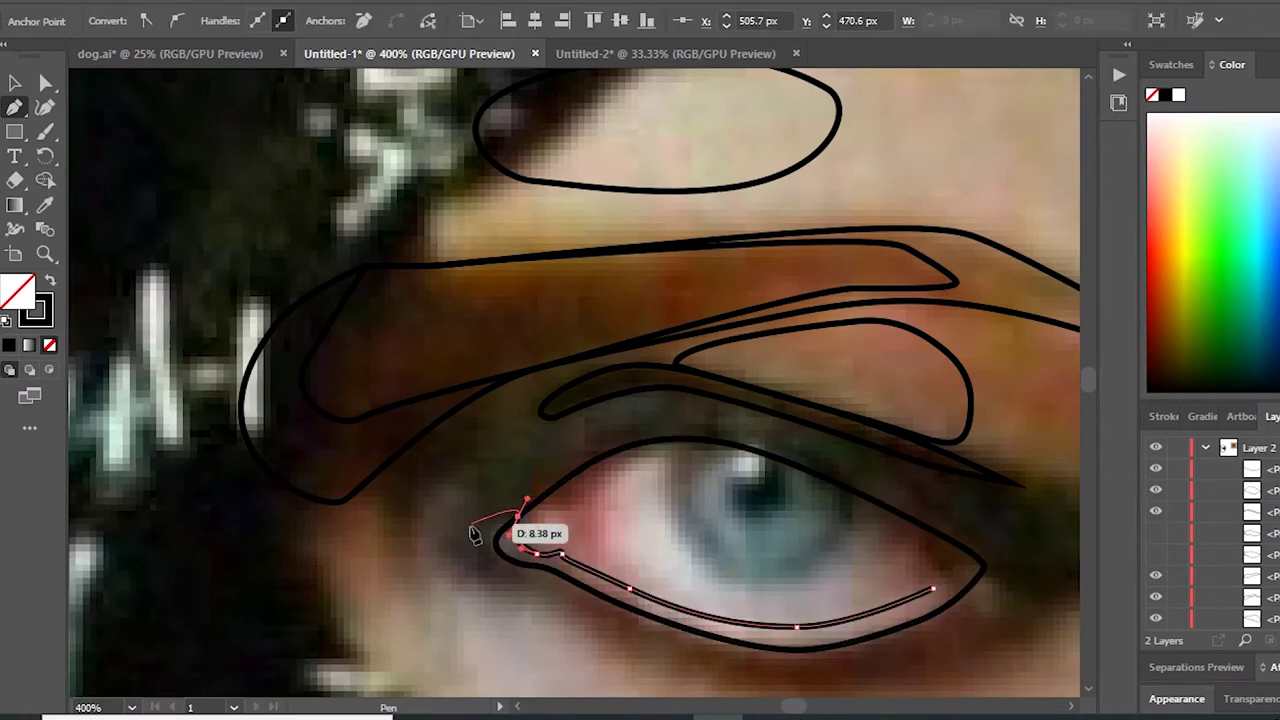
{"action": "left_click", "coordinate": [476, 582]}
{"action": "left_click", "coordinate": [745, 663]}
{"action": "left_click", "coordinate": [980, 624]}
{"action": "left_click", "coordinate": [991, 553]}
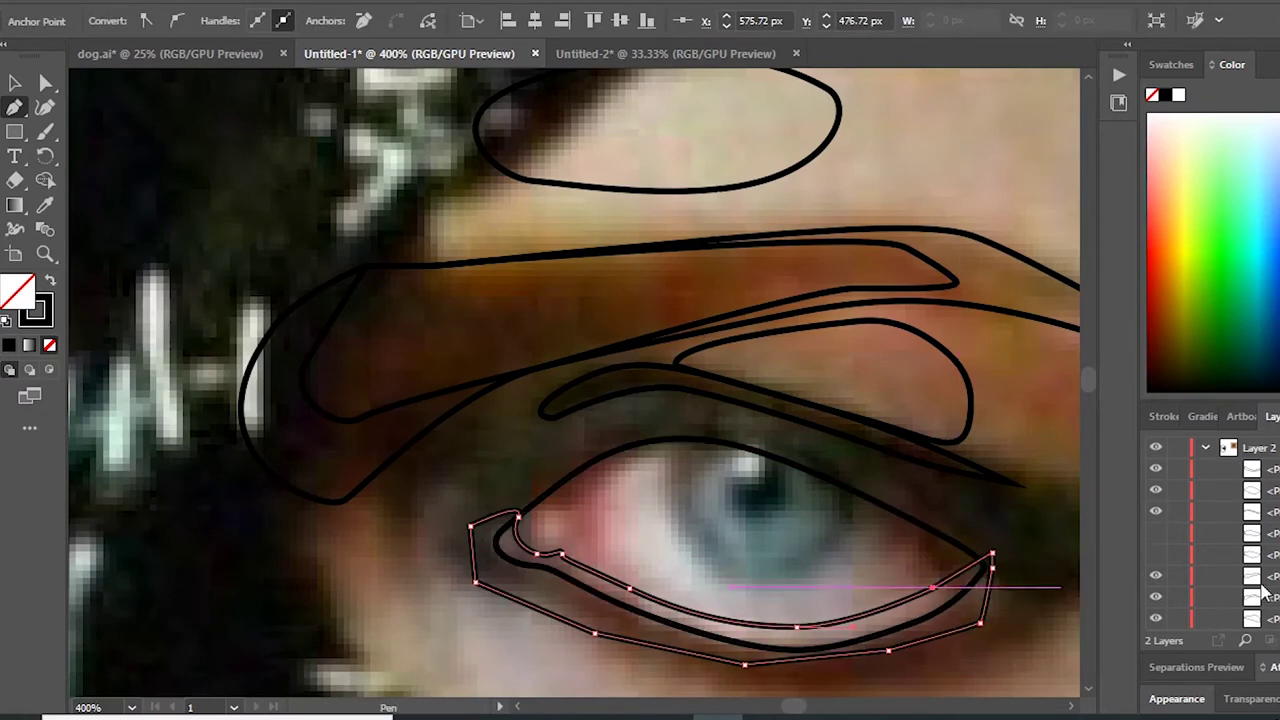
Step: Add a small tear-duct circle and a path up the inner eye corner
{"action": "key", "text": "shift+m"}
{"action": "left_click", "coordinate": [547, 528]}
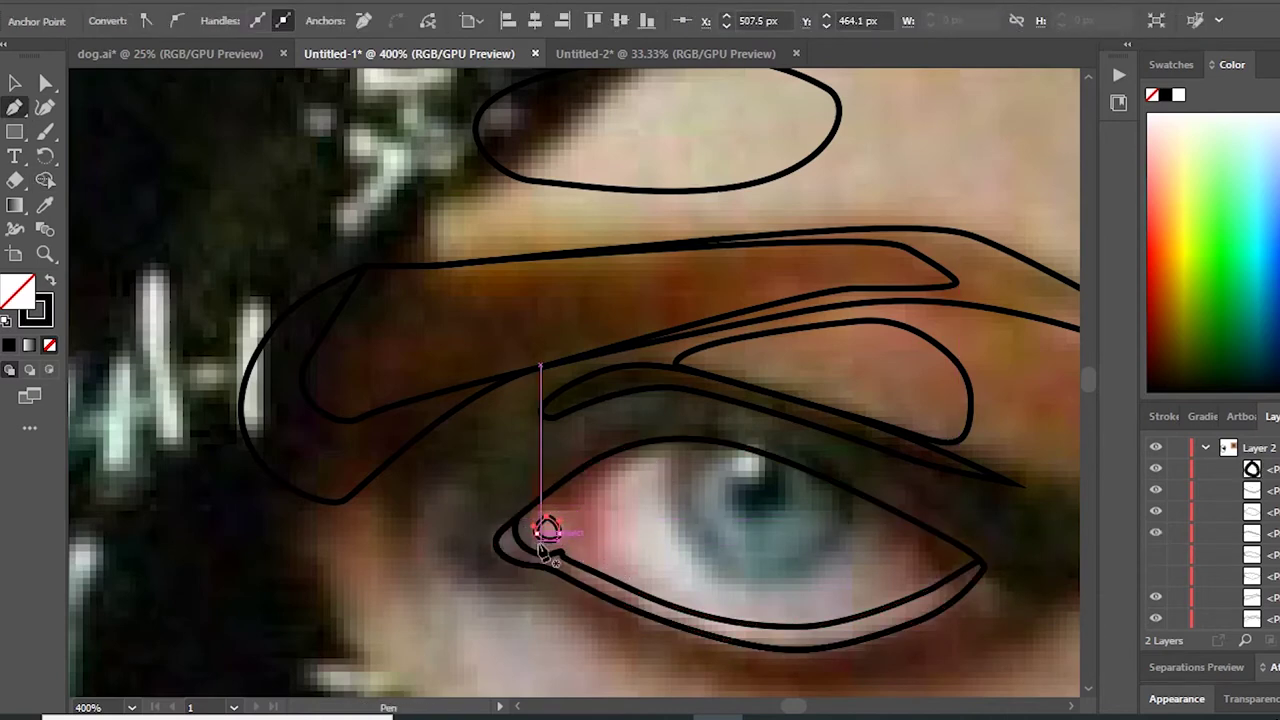
{"action": "left_click_drag", "start_coordinate": [545, 518], "coordinate": [548, 528]}
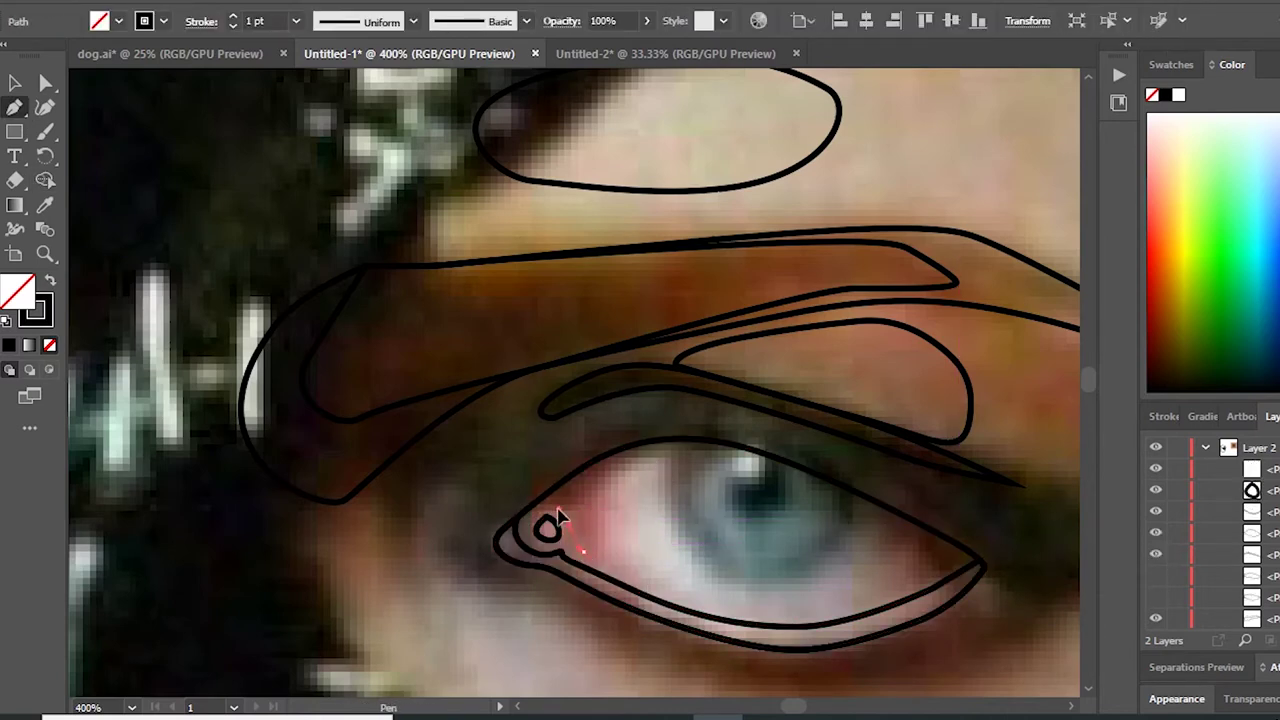
{"action": "left_click", "coordinate": [583, 550]}
{"action": "left_click", "coordinate": [522, 512]}
{"action": "left_click", "coordinate": [537, 474]}
{"action": "left_click", "coordinate": [620, 442]}
{"action": "left_click", "coordinate": [675, 438]}
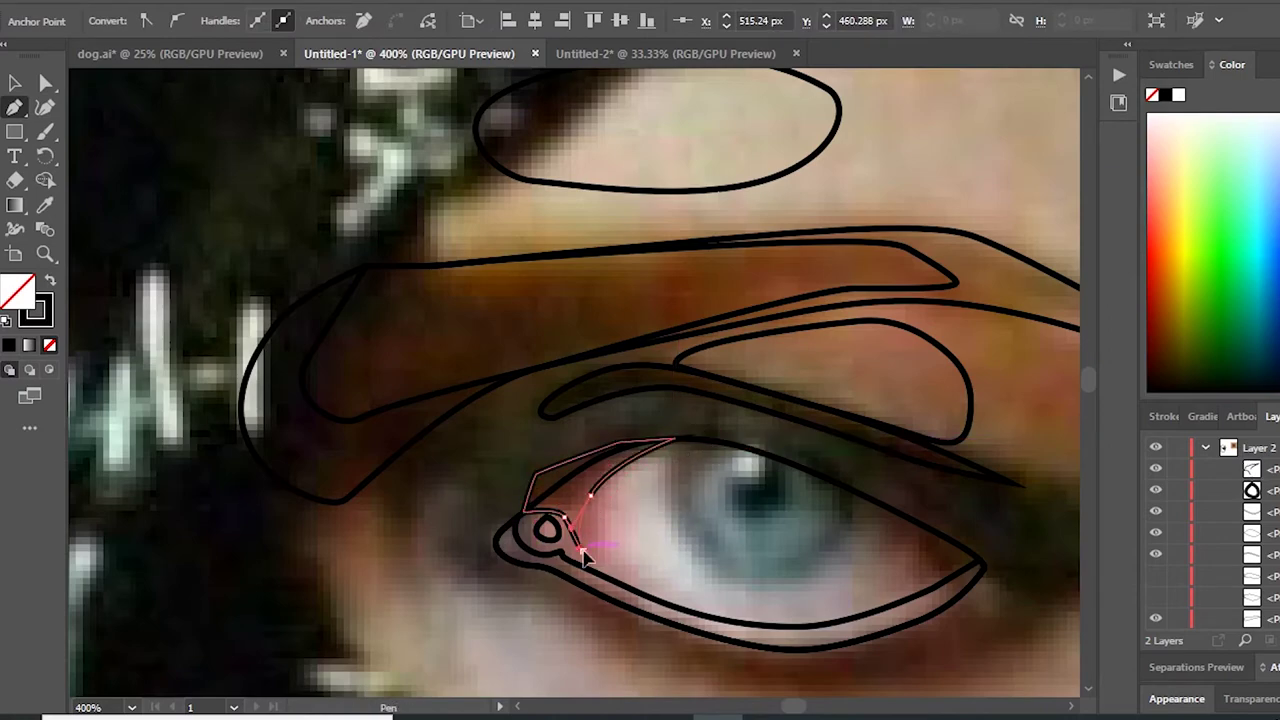
Step: Draw a closed shape around the eye's outer corner
{"action": "scroll", "coordinate": [905, 553], "scroll_direction": "down", "scroll_amount": 2}
{"action": "scroll", "coordinate": [905, 553], "scroll_direction": "up", "scroll_amount": 2}
{"action": "left_click_drag", "start_coordinate": [848, 494], "coordinate": [885, 527]}
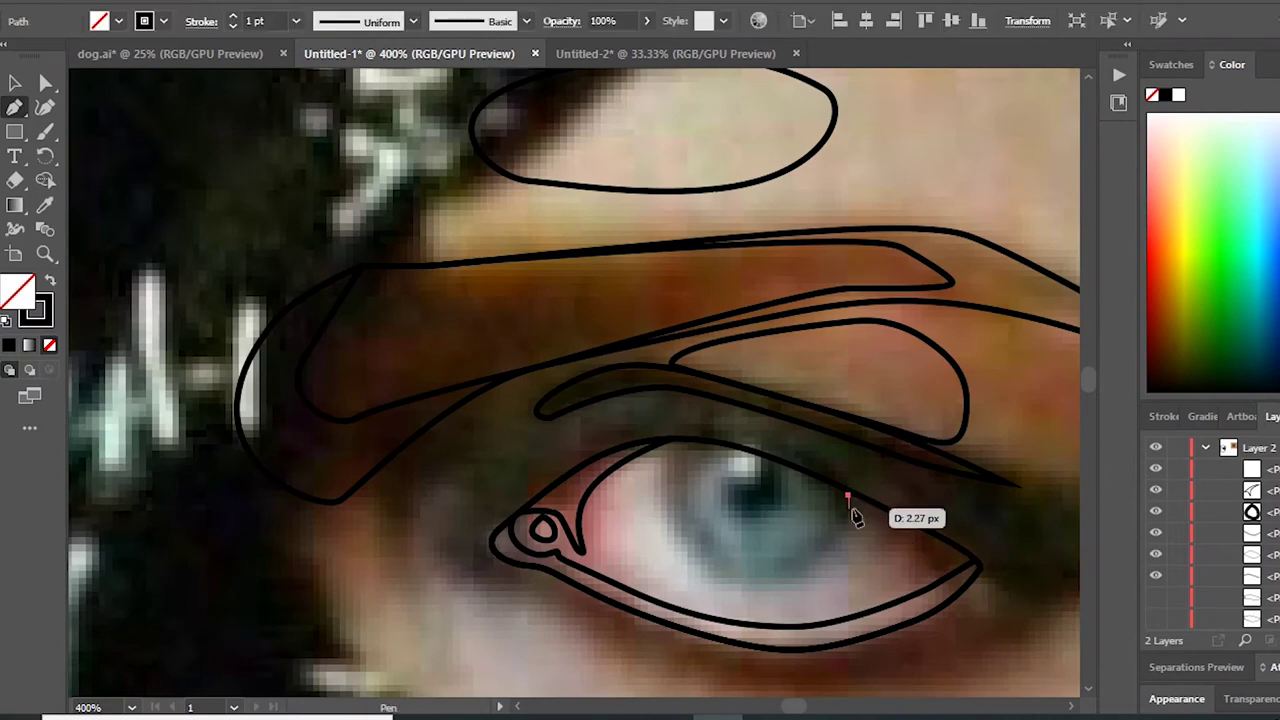
{"action": "left_click_drag", "start_coordinate": [936, 582], "coordinate": [980, 591]}
{"action": "left_click", "coordinate": [975, 560]}
{"action": "left_click", "coordinate": [972, 517]}
{"action": "left_click", "coordinate": [856, 467]}
{"action": "left_click", "coordinate": [815, 475]}
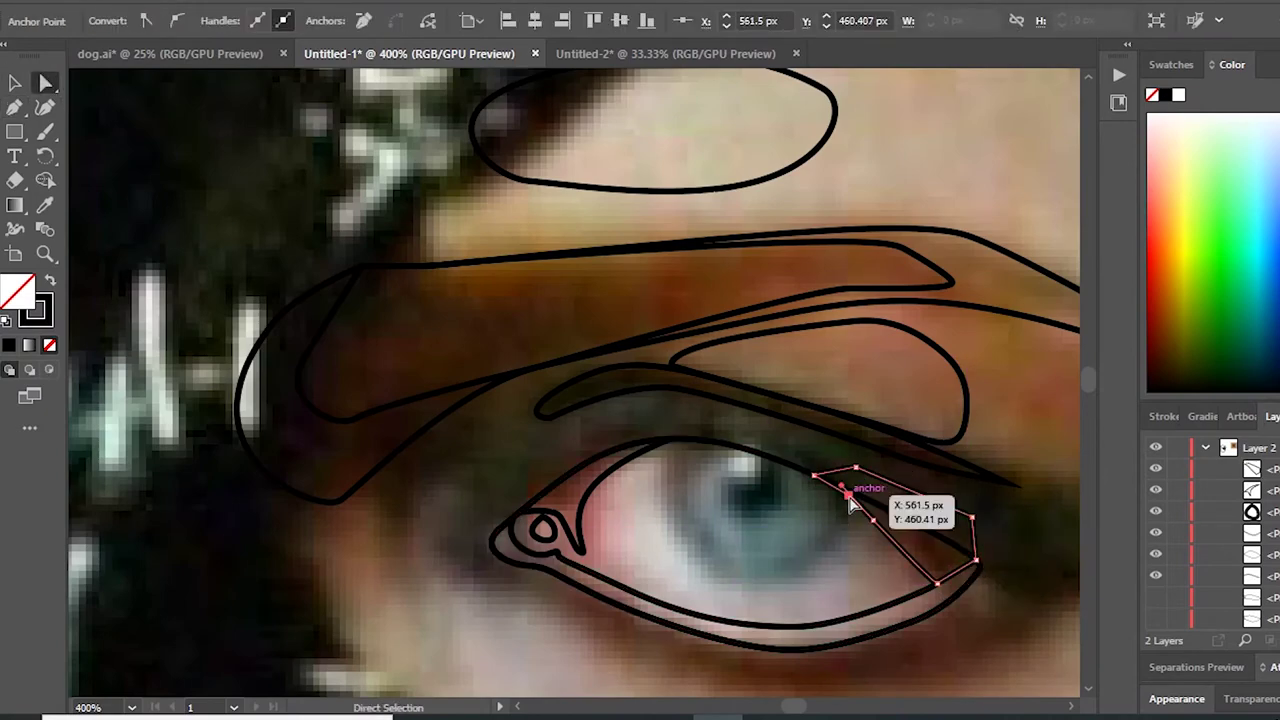
{"action": "scroll", "coordinate": [848, 506], "scroll_direction": "up", "scroll_amount": 3}
{"action": "left_click", "coordinate": [846, 480]}
{"action": "scroll", "coordinate": [846, 480], "scroll_direction": "down", "scroll_amount": 3}
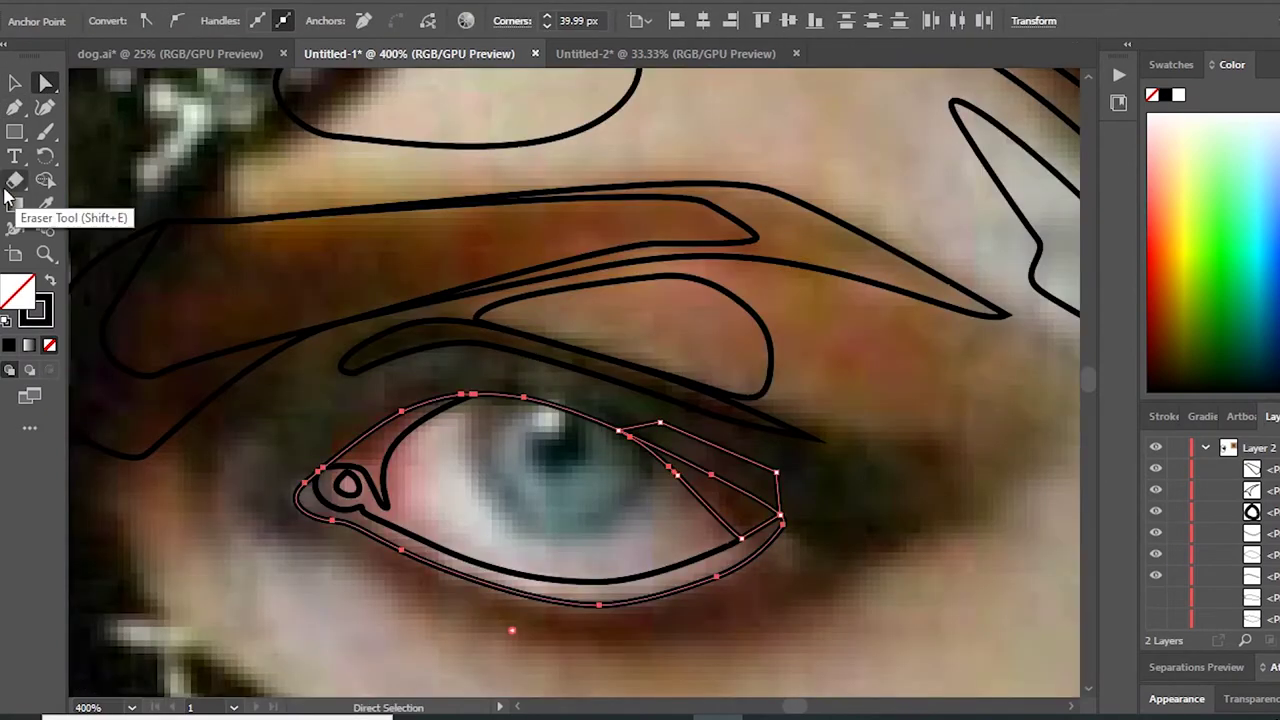
Step: Trace the iris outline with a closed pen path along the lower lid
{"action": "key", "text": "p"}
{"action": "scroll", "coordinate": [614, 423], "scroll_direction": "down", "scroll_amount": 3}
{"action": "scroll", "coordinate": [580, 420], "scroll_direction": "up", "scroll_amount": 3}
{"action": "left_click", "coordinate": [579, 405]}
{"action": "left_click", "coordinate": [579, 467]}
{"action": "left_click", "coordinate": [611, 489]}
{"action": "left_click_drag", "start_coordinate": [680, 518], "coordinate": [771, 528]}
{"action": "left_click", "coordinate": [613, 374]}
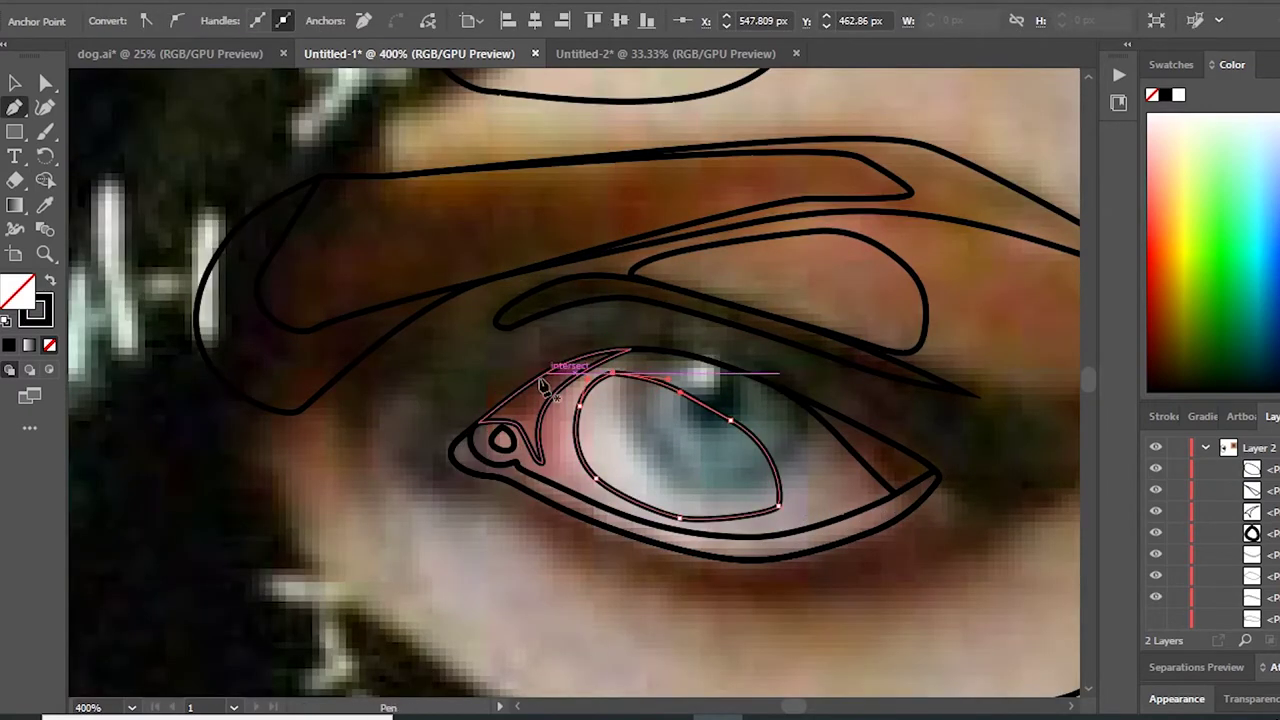
Step: Delete the outer eye outline path with Edit > Clear
{"action": "left_click", "coordinate": [1270, 578]}
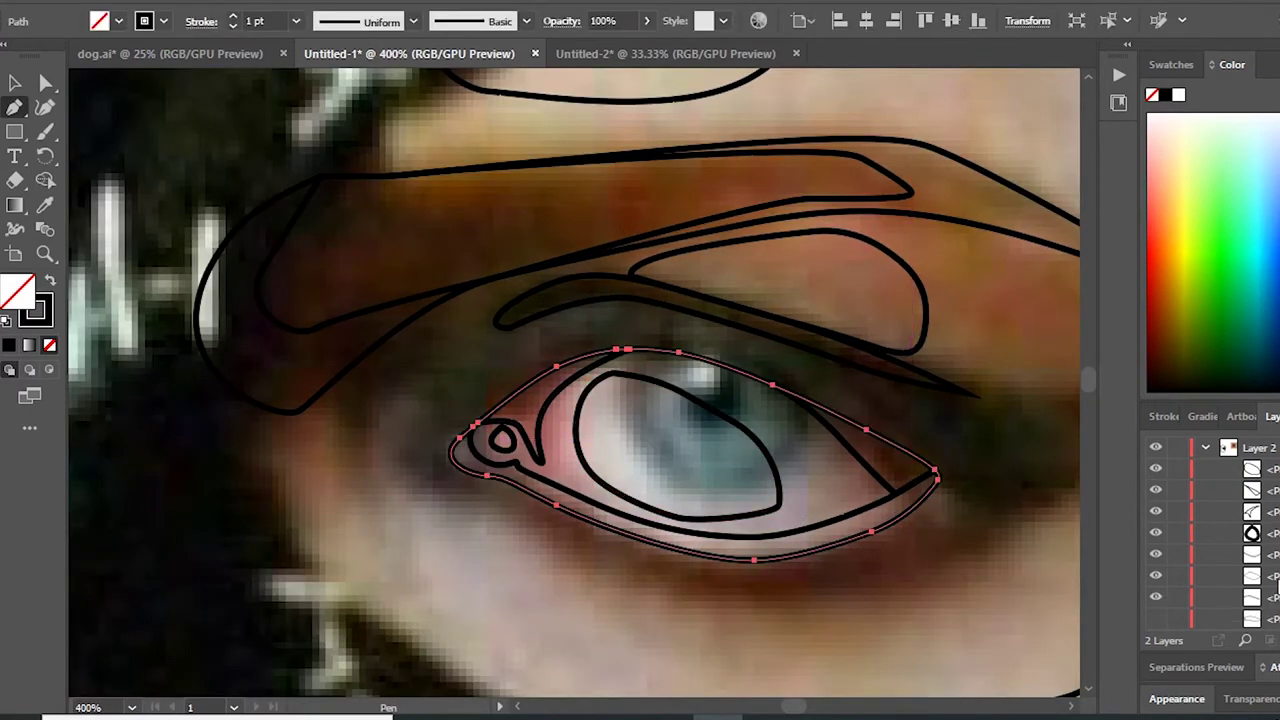
{"action": "left_click", "coordinate": [125, 5]}
{"action": "left_click", "coordinate": [171, 217]}
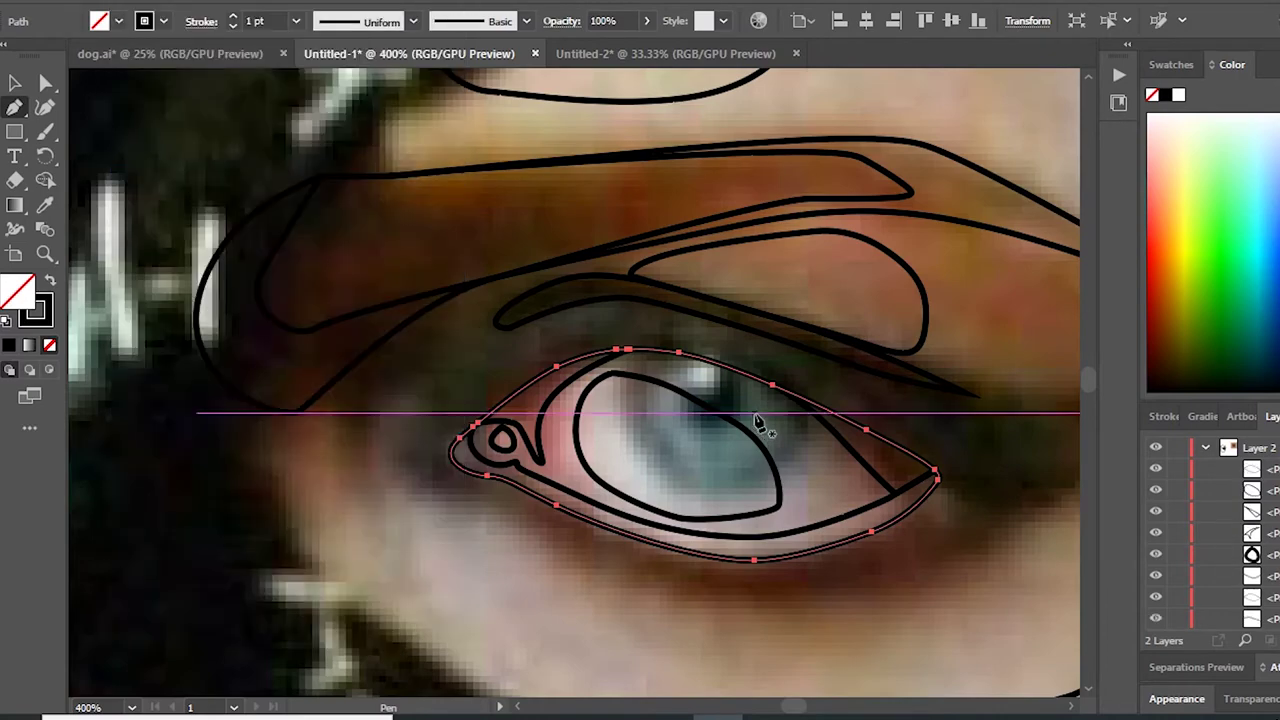
{"action": "scroll", "coordinate": [777, 409], "scroll_direction": "down", "scroll_amount": 4}
{"action": "scroll", "coordinate": [810, 365], "scroll_direction": "up", "scroll_amount": 3}
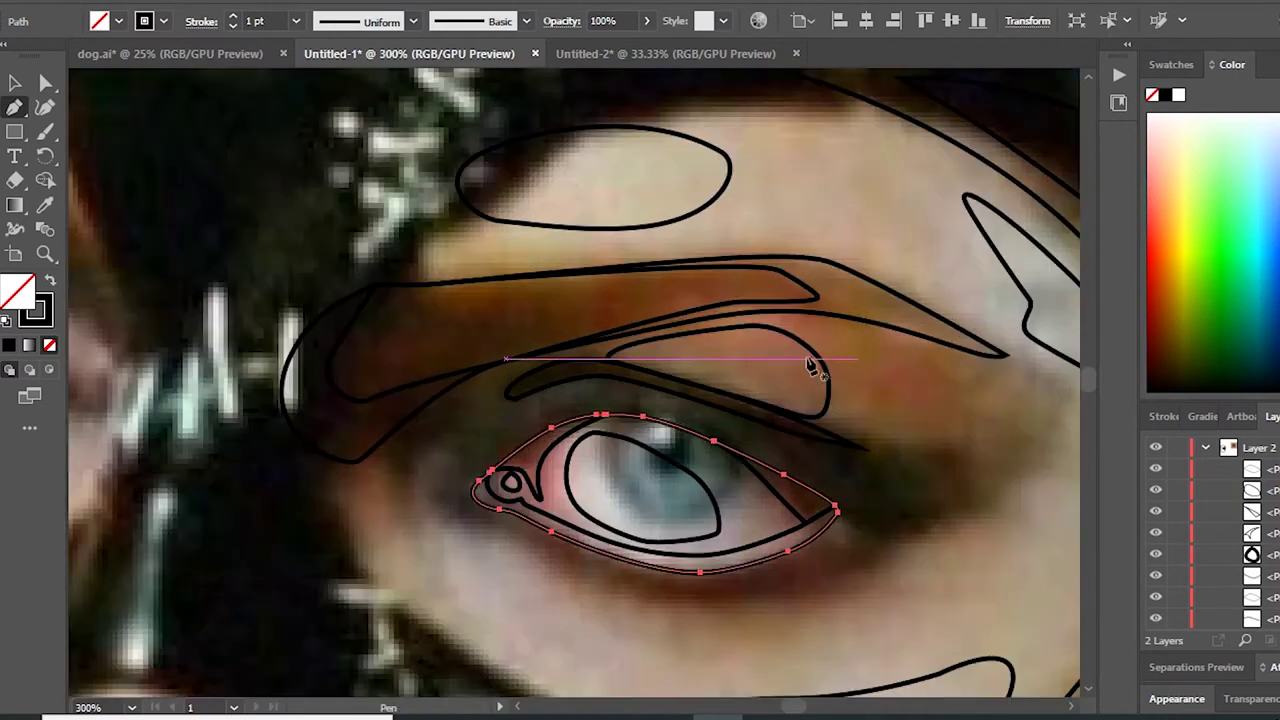
{"action": "left_click_drag", "start_coordinate": [15, 140], "coordinate": [70, 178]}
Step: Draw a circle over the iris and clip it inside the eye outline
{"action": "left_click_drag", "start_coordinate": [664, 456], "coordinate": [735, 386]}
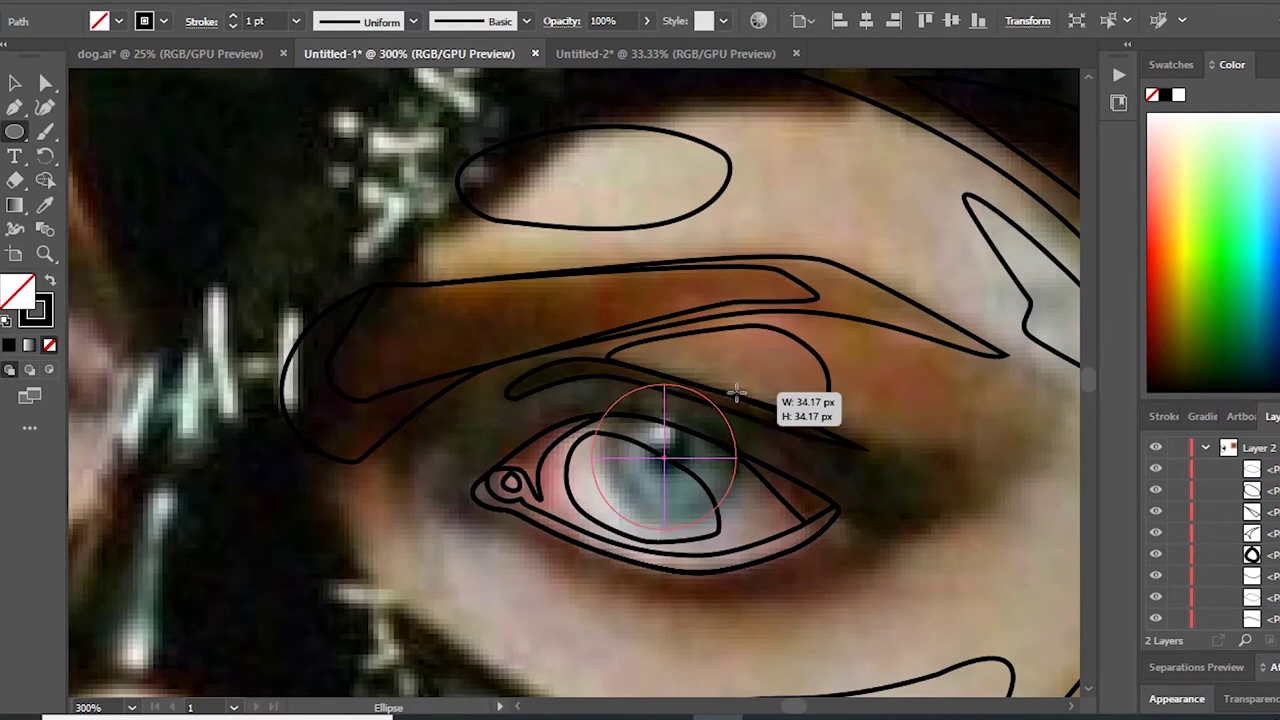
{"action": "left_click_drag", "start_coordinate": [665, 458], "coordinate": [671, 458]}
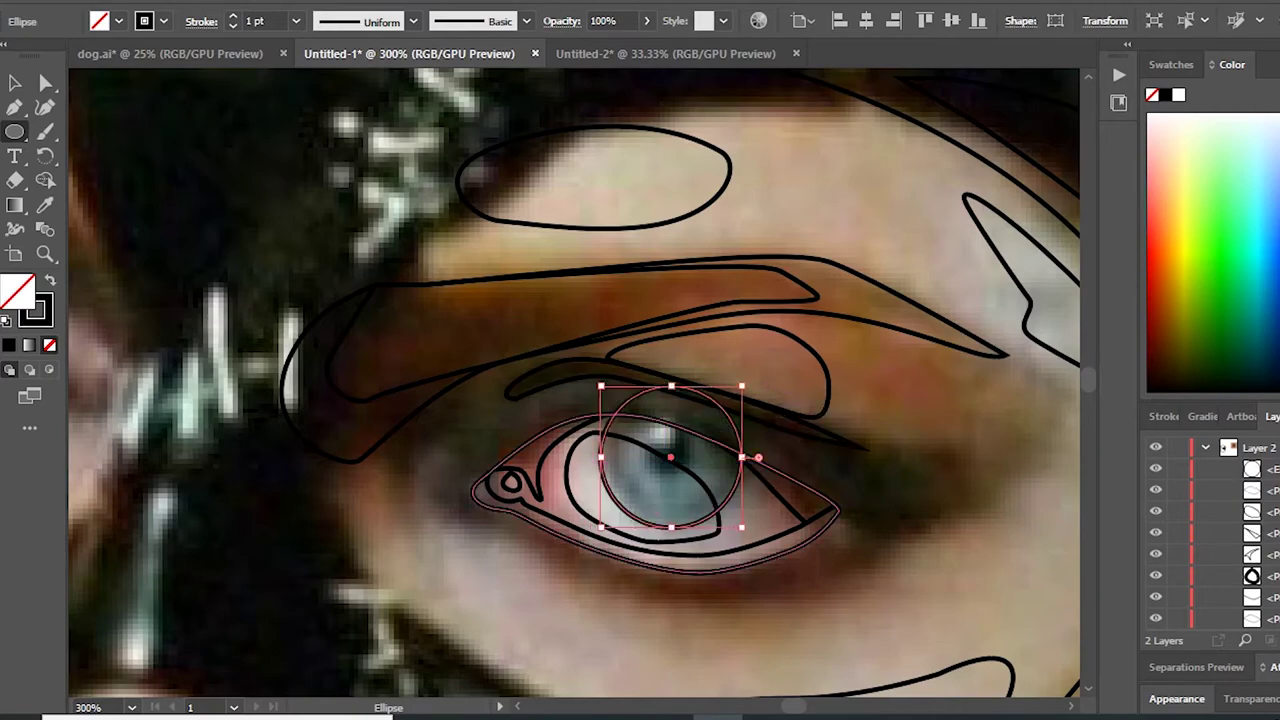
{"action": "key", "text": "p"}
{"action": "key", "text": "ctrl+plus"}
{"action": "key", "text": "ctrl+plus"}
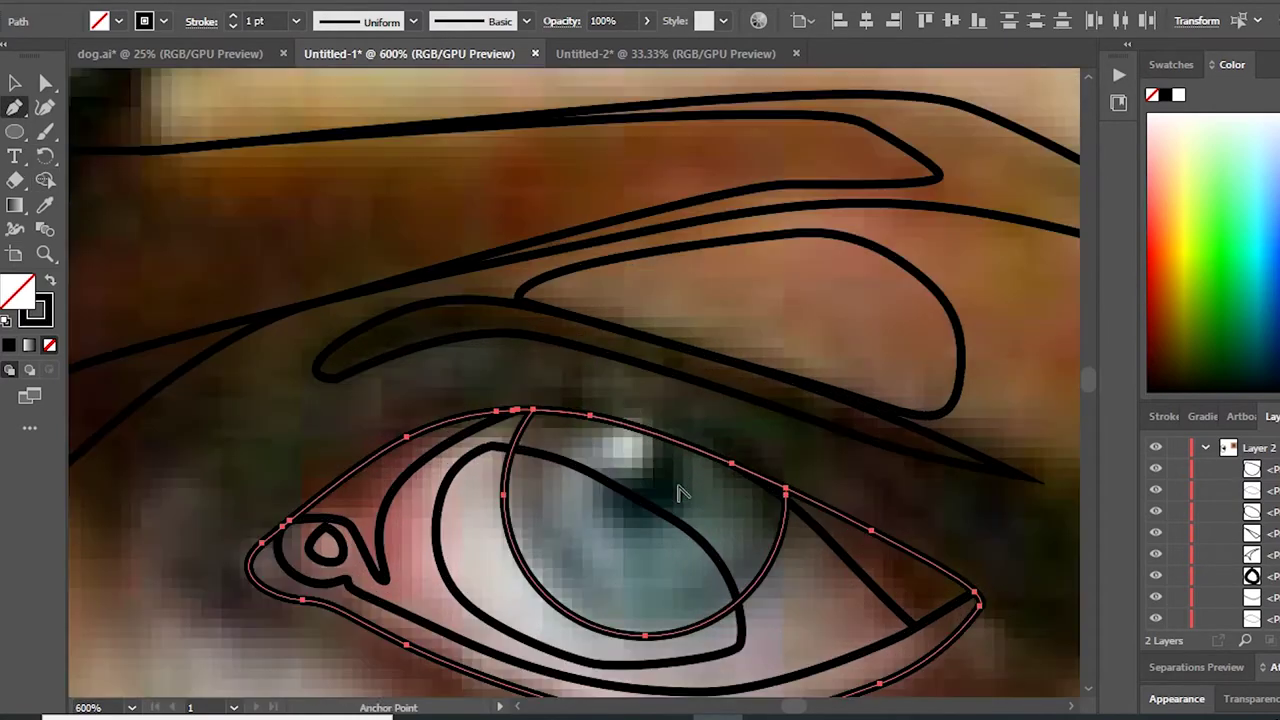
Step: Pen a closed shadow shape around the iris beneath the upper lid
{"action": "scroll", "coordinate": [678, 493], "scroll_direction": "down", "scroll_amount": 1}
{"action": "left_click", "coordinate": [546, 451]}
{"action": "left_click", "coordinate": [537, 480]}
{"action": "left_click", "coordinate": [541, 525]}
{"action": "left_click", "coordinate": [548, 565]}
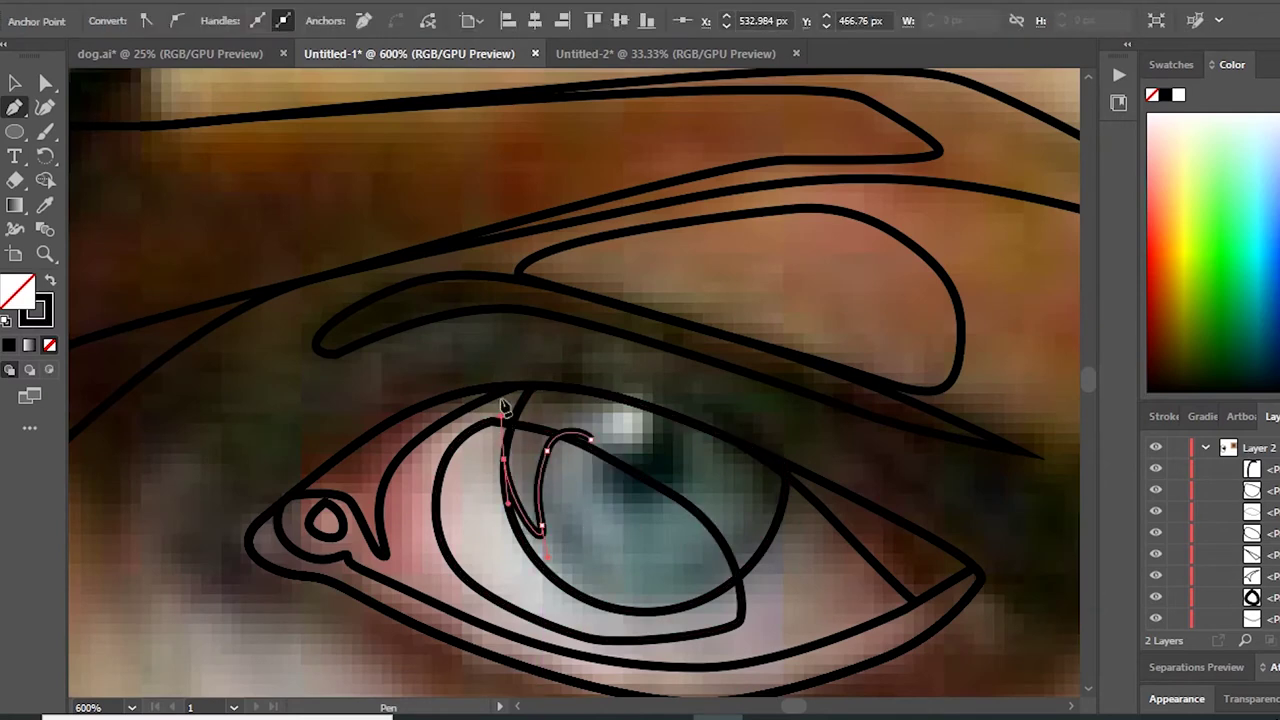
{"action": "left_click", "coordinate": [525, 349]}
{"action": "left_click", "coordinate": [683, 380]}
{"action": "left_click", "coordinate": [787, 412]}
{"action": "left_click", "coordinate": [821, 456]}
{"action": "left_click", "coordinate": [796, 545]}
{"action": "left_click", "coordinate": [720, 590]}
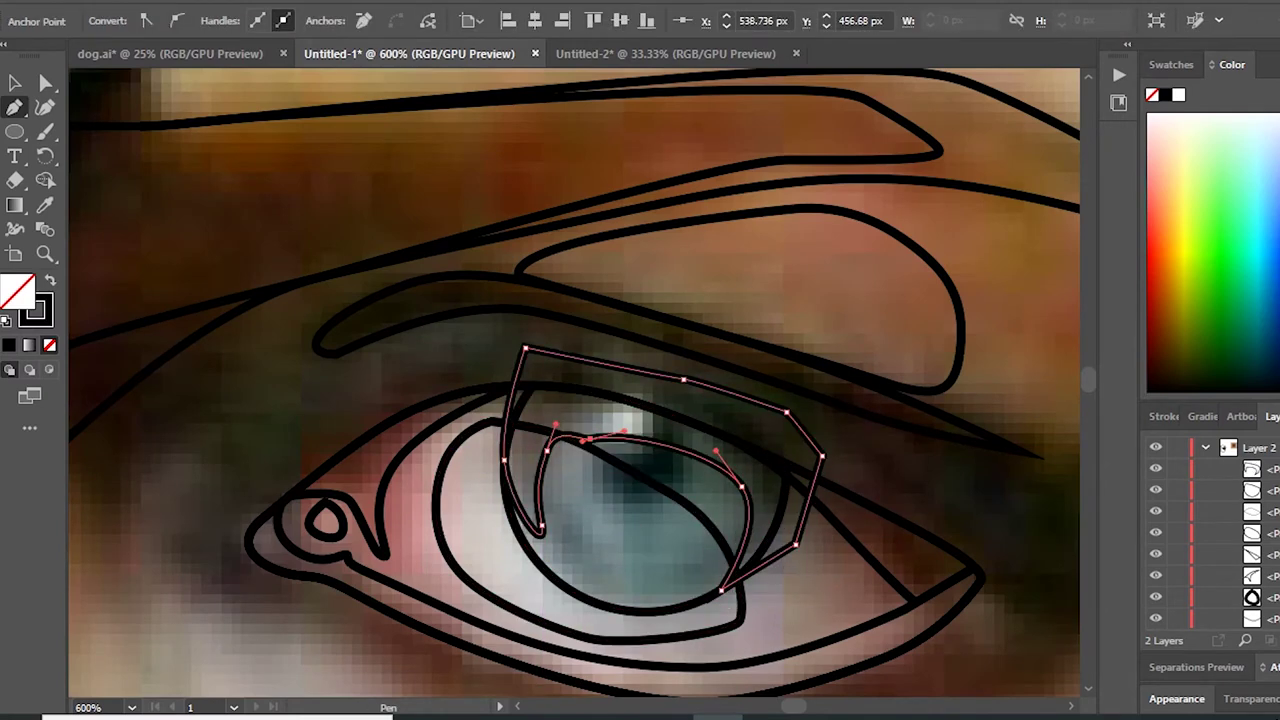
Step: Draw a shaded band under the upper lid and merge it with Shape Builder
{"action": "left_click", "coordinate": [760, 525]}
{"action": "left_click", "coordinate": [707, 446]}
{"action": "left_click", "coordinate": [565, 414]}
{"action": "left_click", "coordinate": [516, 450]}
{"action": "left_click_drag", "start_coordinate": [533, 384], "coordinate": [560, 358]}
{"action": "left_click", "coordinate": [688, 372]}
{"action": "left_click", "coordinate": [778, 410]}
{"action": "left_click", "coordinate": [833, 447]}
{"action": "left_click", "coordinate": [760, 525]}
{"action": "key", "text": "shift+m"}
{"action": "left_click", "coordinate": [668, 398]}
Step: Draw the pupil circle and a looping lower-iris path around it
{"action": "left_click_drag", "start_coordinate": [15, 131], "coordinate": [80, 170]}
{"action": "left_click_drag", "start_coordinate": [593, 411], "coordinate": [689, 506]}
{"action": "left_click", "coordinate": [15, 107]}
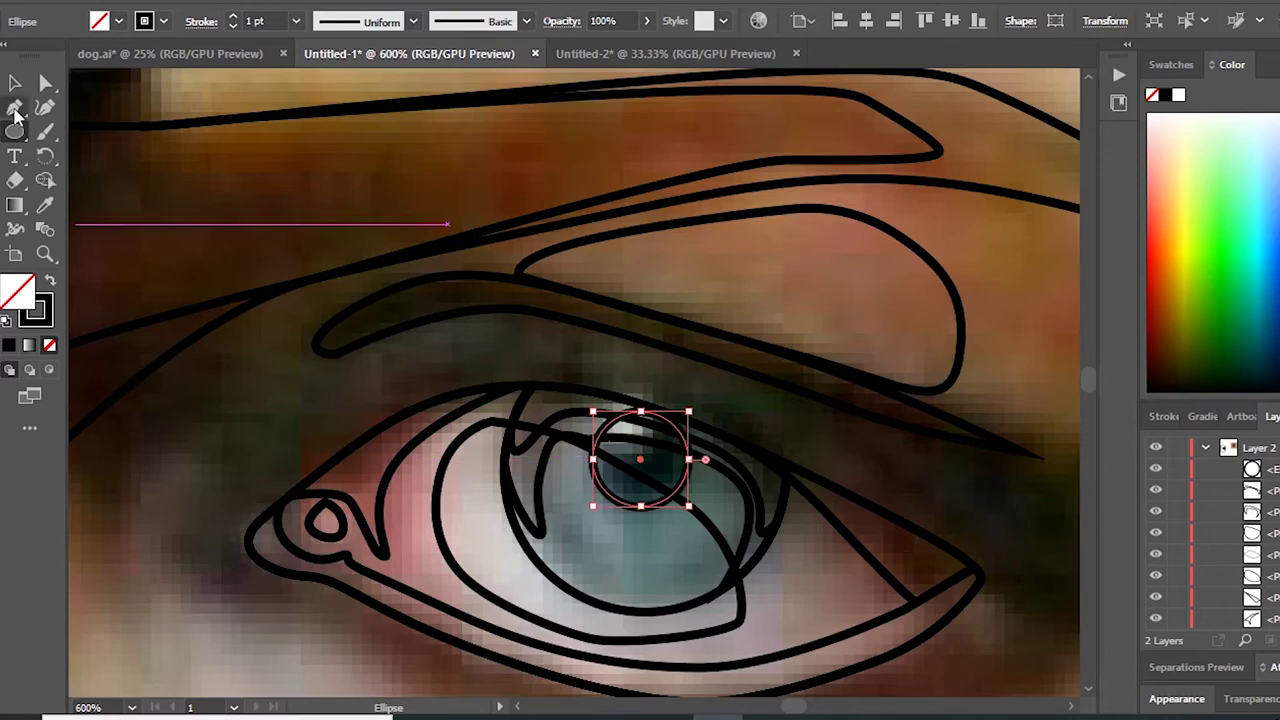
{"action": "left_click", "coordinate": [548, 482]}
{"action": "left_click_drag", "start_coordinate": [640, 512], "coordinate": [603, 513]}
{"action": "left_click", "coordinate": [720, 508]}
{"action": "left_click", "coordinate": [705, 550]}
{"action": "left_click", "coordinate": [667, 568]}
{"action": "left_click", "coordinate": [615, 565]}
{"action": "left_click", "coordinate": [570, 530]}
{"action": "left_click", "coordinate": [552, 483]}
Step: Add a small shape atop the iris, then zoom out to the whole portrait
{"action": "key", "text": "ctrl+minus"}
{"action": "left_click", "coordinate": [598, 438]}
{"action": "left_click", "coordinate": [607, 400]}
{"action": "key", "text": "ctrl+1"}
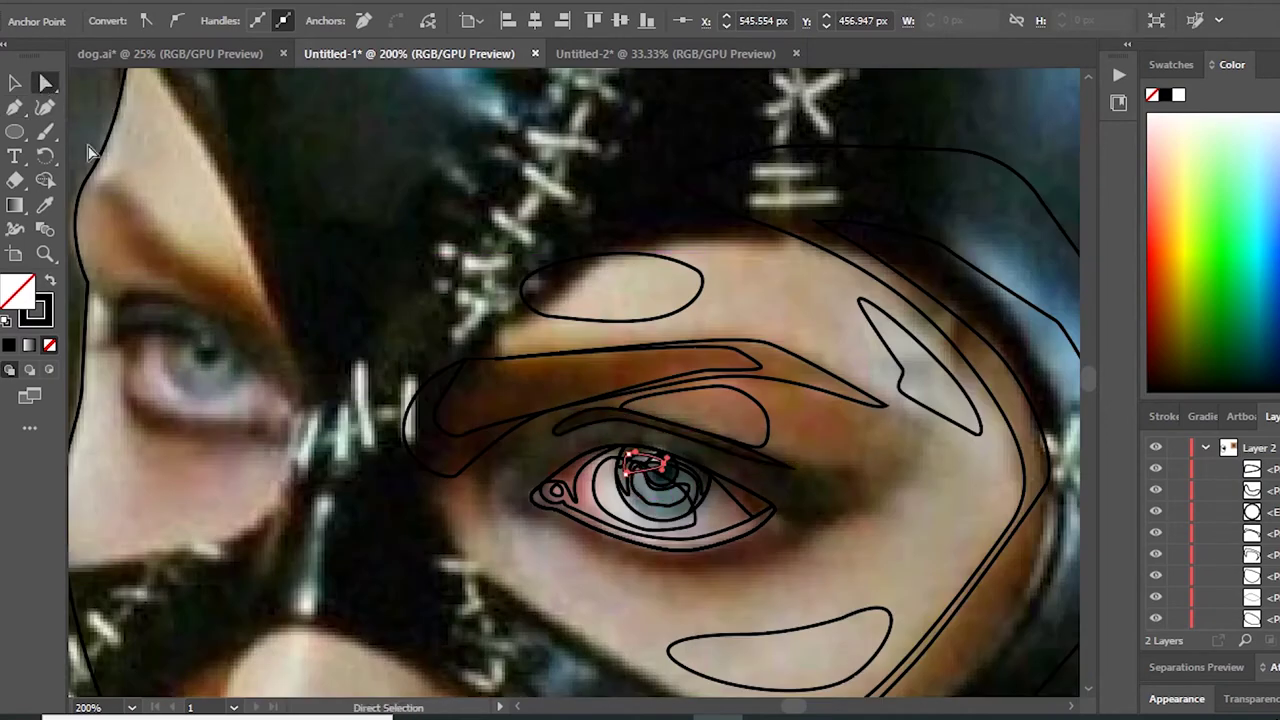
{"action": "left_click", "coordinate": [45, 83]}
{"action": "key", "text": "ctrl+minus"}
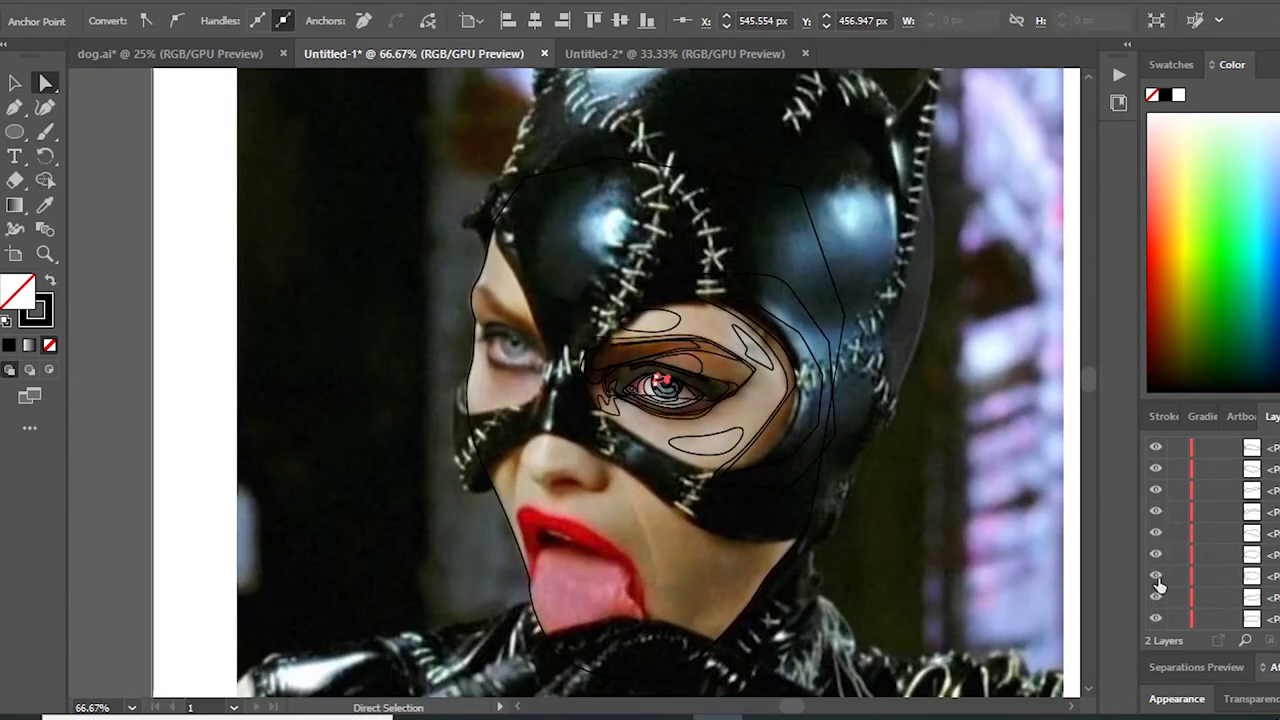
Step: Fill the pupil with dark teal sampled from the photo
{"action": "key", "text": "v"}
{"action": "key", "text": "ctrl+plus"}
{"action": "key", "text": "ctrl+plus"}
{"action": "key", "text": "ctrl+plus"}
{"action": "left_click", "coordinate": [583, 390]}
{"action": "key", "text": "i"}
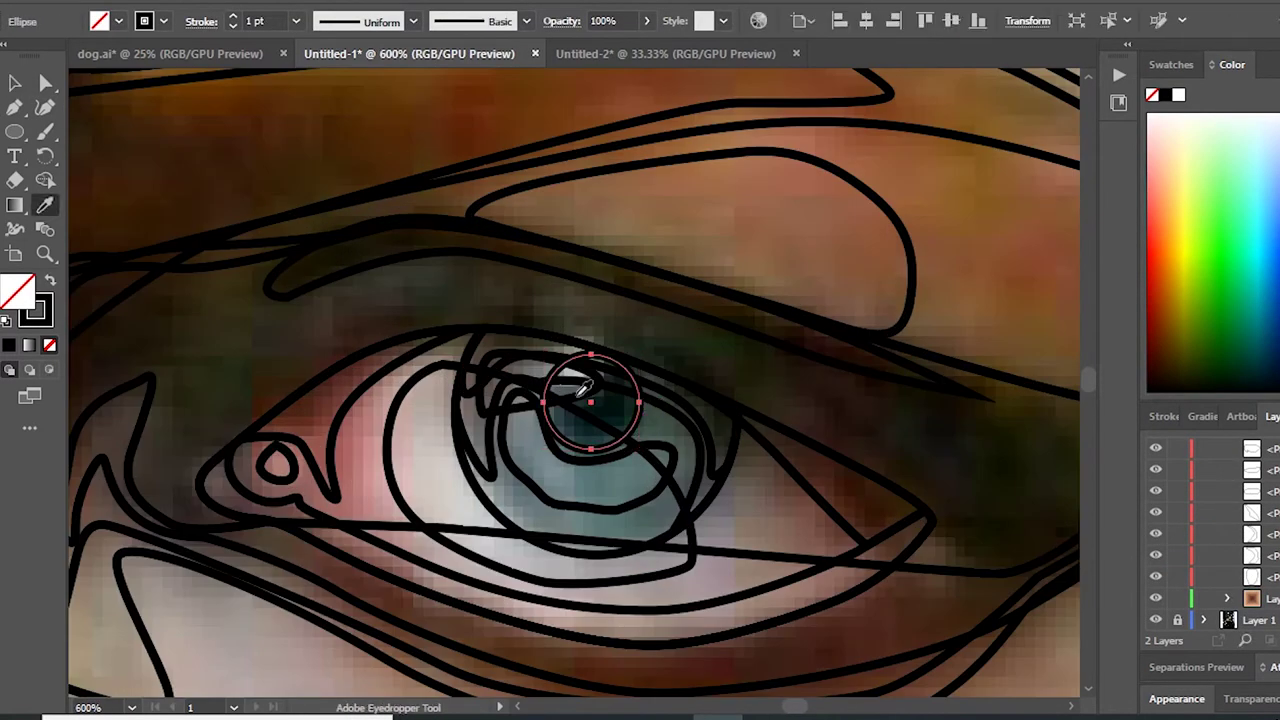
{"action": "left_click", "coordinate": [583, 390]}
{"action": "double_click", "coordinate": [18, 290]}
{"action": "left_click", "coordinate": [1070, 161]}
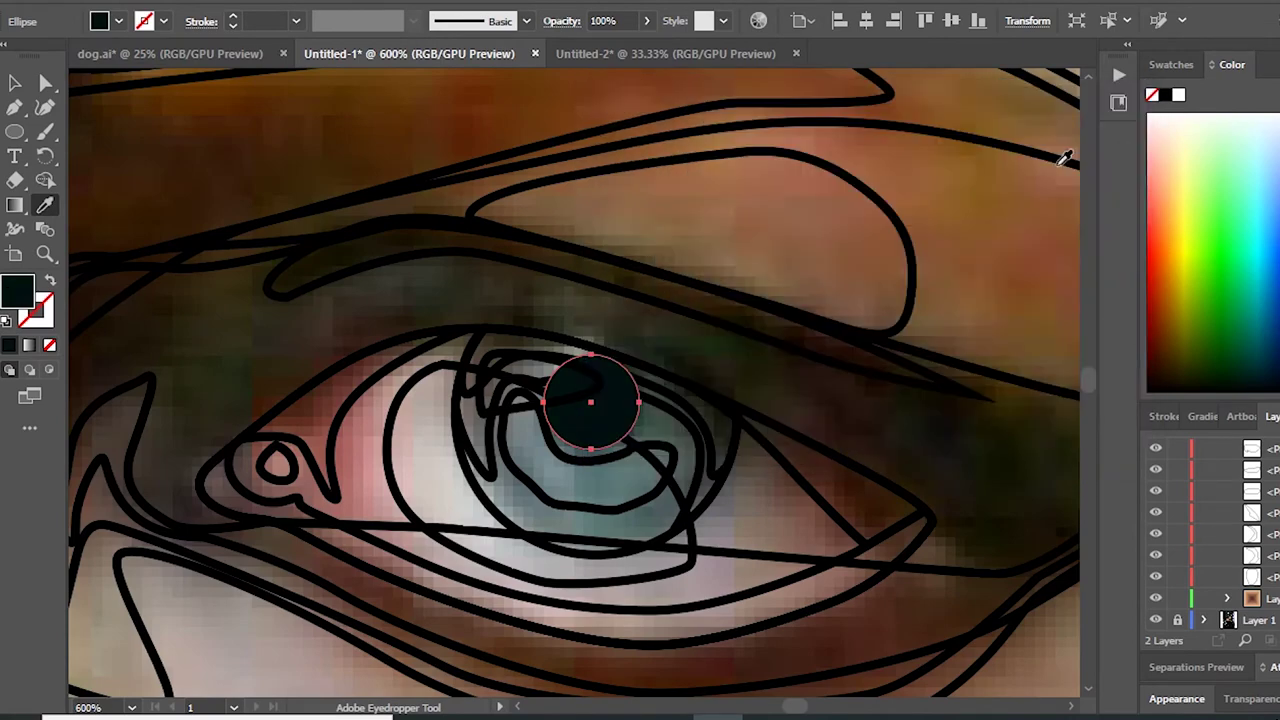
Step: Fill the lower iris with blue-grey and give the highlight the pupil's dark fill
{"action": "left_click", "coordinate": [564, 468], "text": "ctrl"}
{"action": "left_click", "coordinate": [564, 468]}
{"action": "left_click", "coordinate": [1270, 511]}
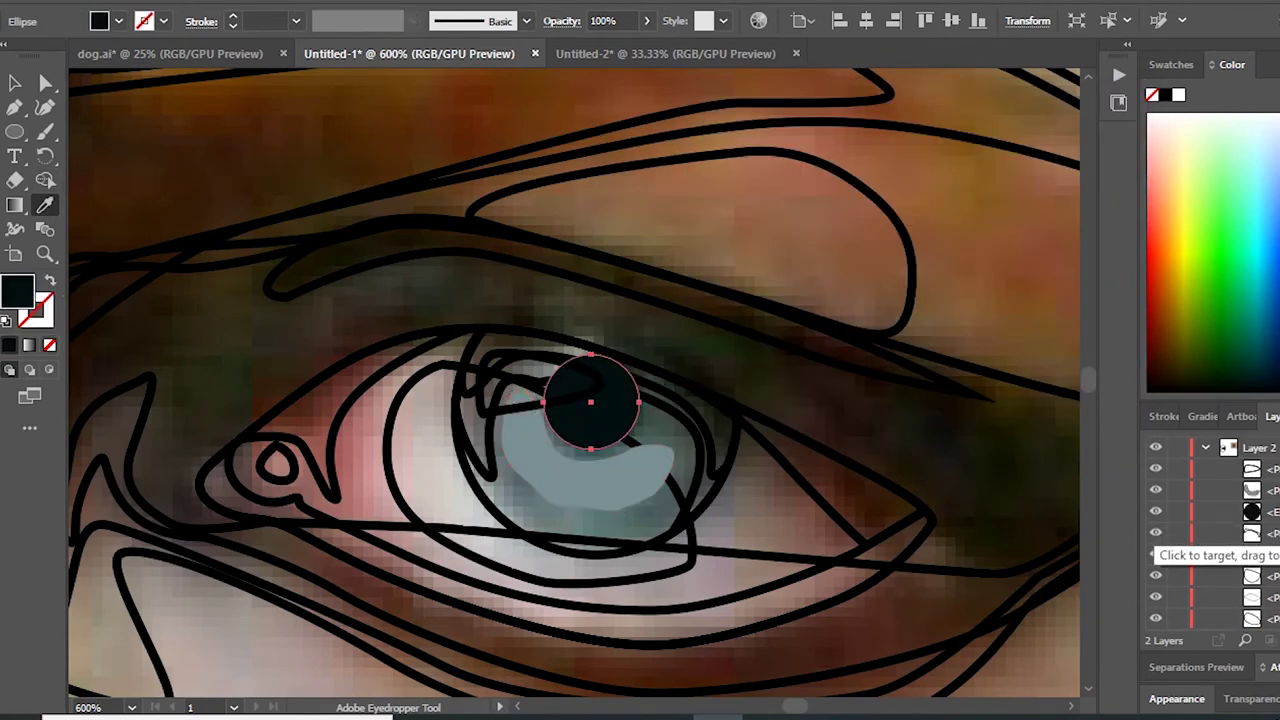
{"action": "left_click", "coordinate": [1270, 468]}
{"action": "left_click", "coordinate": [625, 388]}
Step: Fill the iris rim with a sampled colour shifted to a darker, greener teal
{"action": "left_click", "coordinate": [1270, 575]}
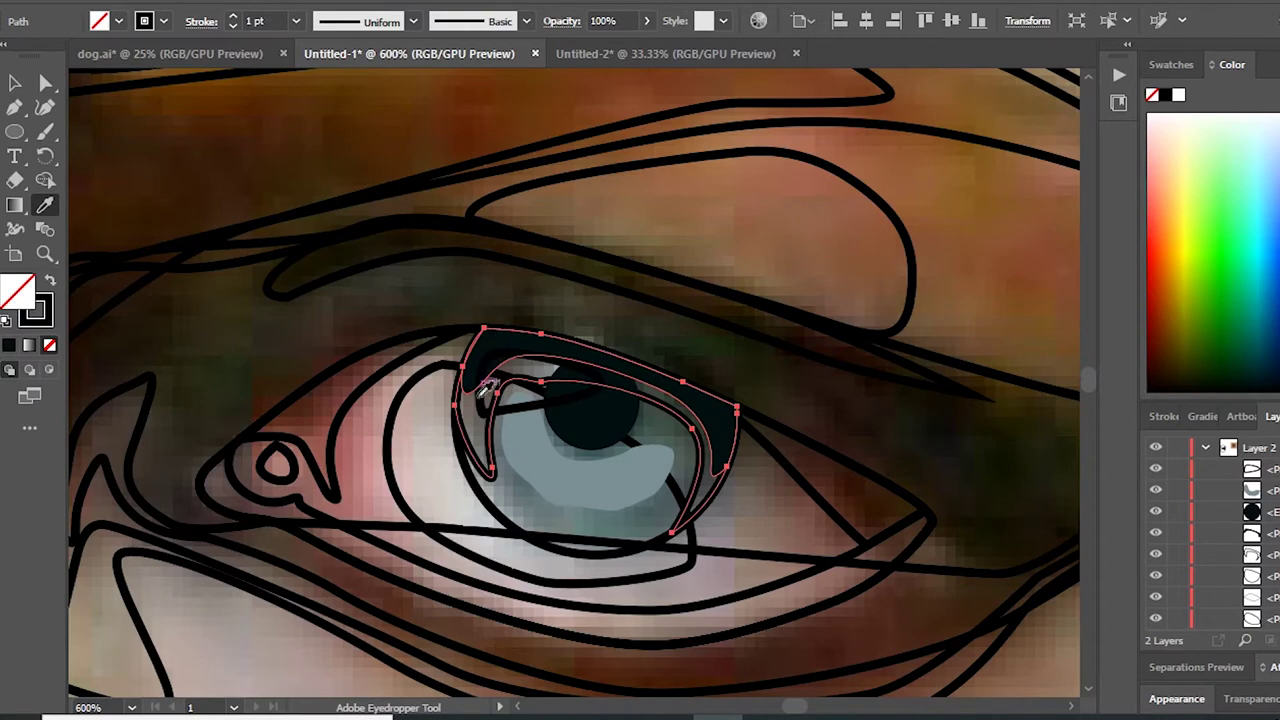
{"action": "left_click", "coordinate": [650, 512]}
{"action": "scroll", "coordinate": [650, 512], "scroll_direction": "down", "scroll_amount": 2}
{"action": "double_click", "coordinate": [18, 292]}
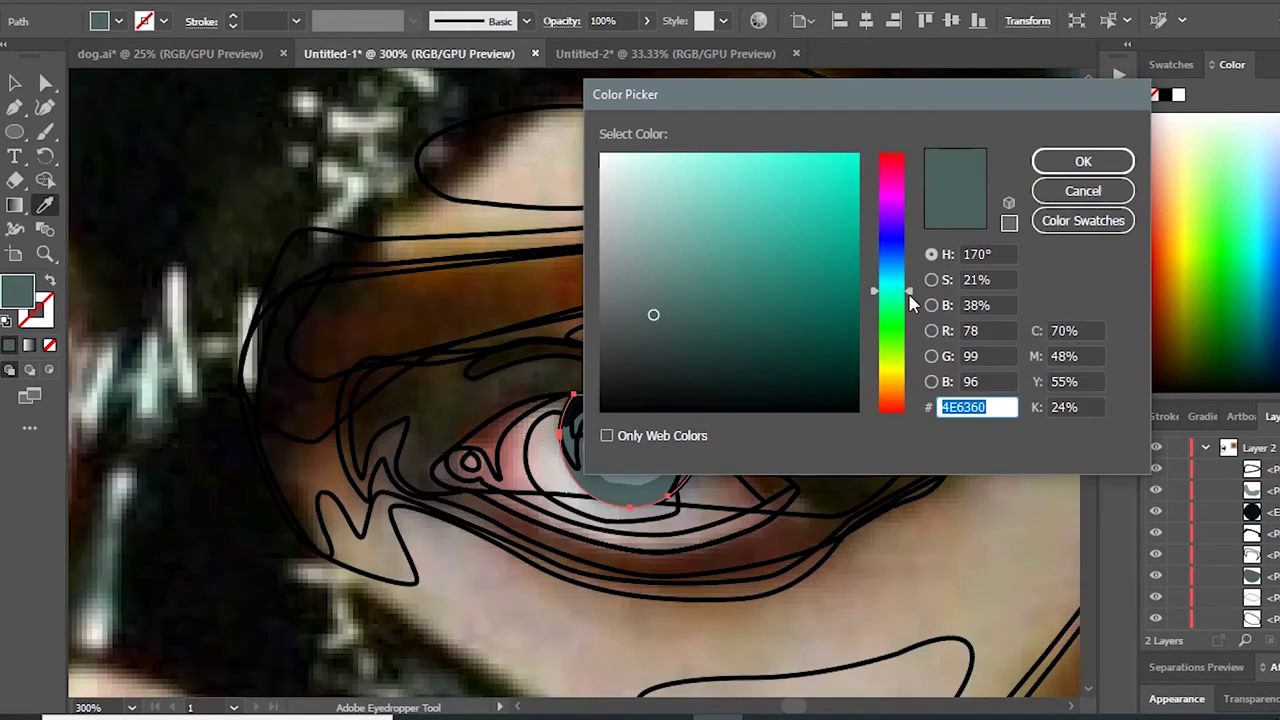
{"action": "left_click_drag", "start_coordinate": [910, 291], "coordinate": [910, 298]}
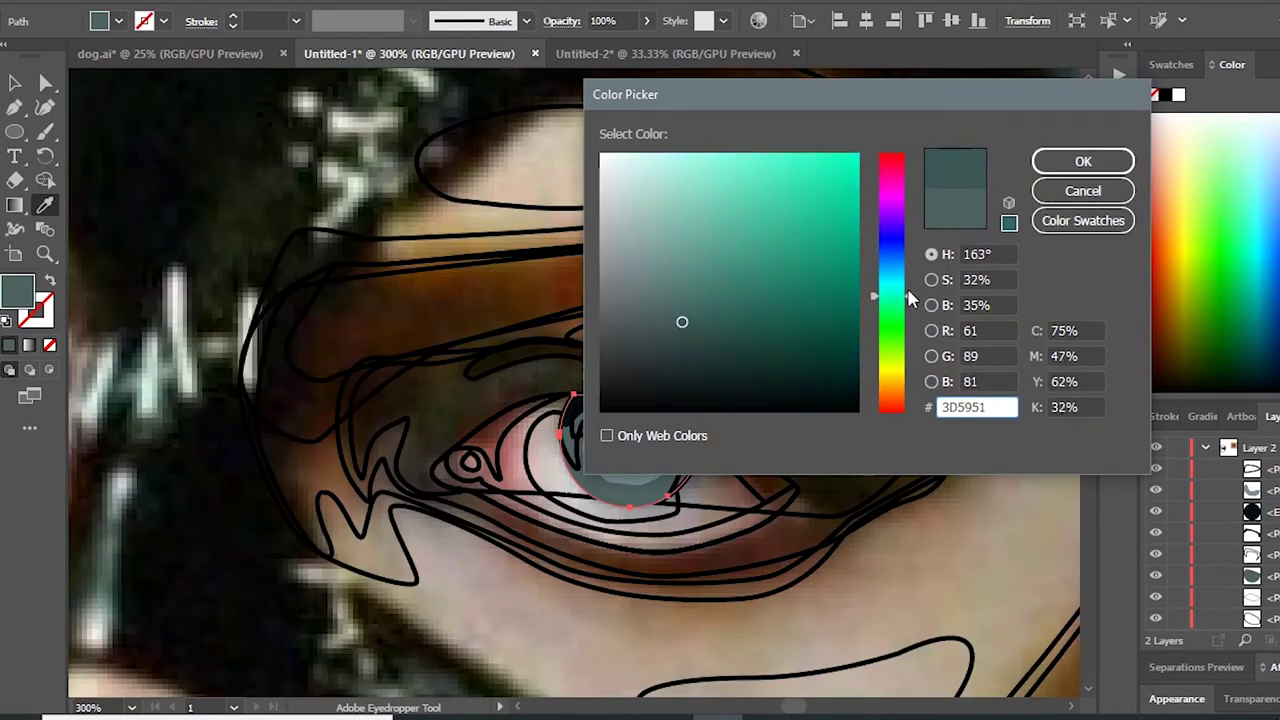
{"action": "left_click", "coordinate": [1050, 157]}
Step: Fill the eye white with sampled light grey and select the lid-line paths
{"action": "left_click", "coordinate": [595, 410], "text": "ctrl"}
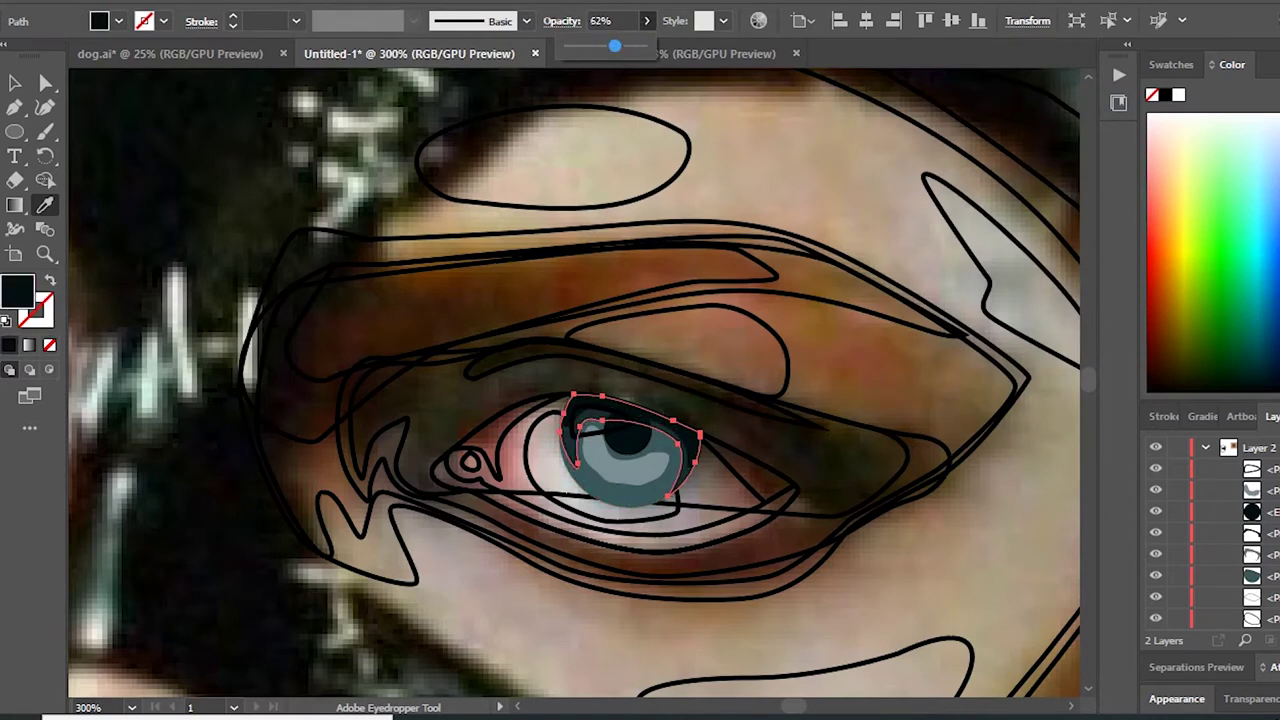
{"action": "left_click", "coordinate": [1262, 617]}
{"action": "scroll", "coordinate": [574, 439], "scroll_direction": "down", "scroll_amount": 1}
{"action": "left_click", "coordinate": [574, 439]}
{"action": "left_click", "coordinate": [760, 425], "text": "ctrl"}
{"action": "scroll", "coordinate": [766, 430], "scroll_direction": "up", "scroll_amount": 2}
{"action": "left_click", "coordinate": [622, 470], "text": "ctrl"}
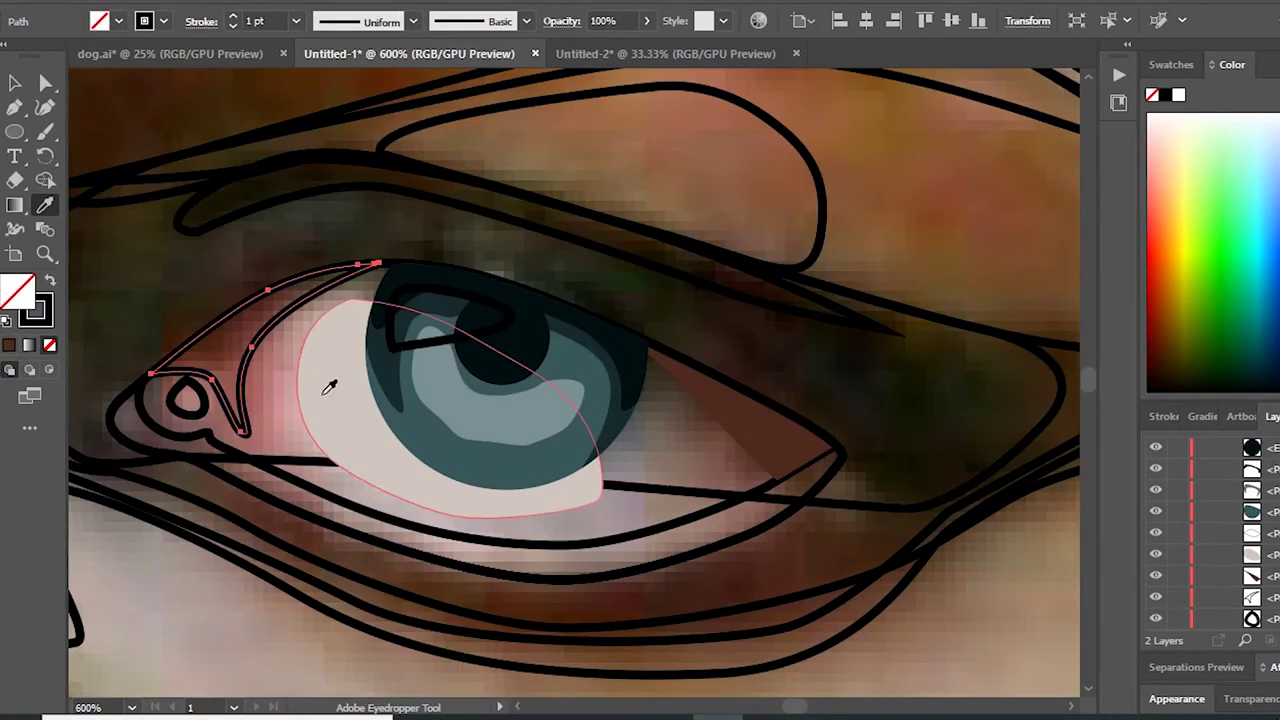
Step: Eyedropper-fill the inner eye corner pink and the lower lid greyish-pink
{"action": "left_click", "coordinate": [185, 400], "text": "ctrl"}
{"action": "left_click", "coordinate": [277, 400]}
{"action": "left_click", "coordinate": [600, 560], "text": "ctrl"}
{"action": "left_click", "coordinate": [616, 545]}
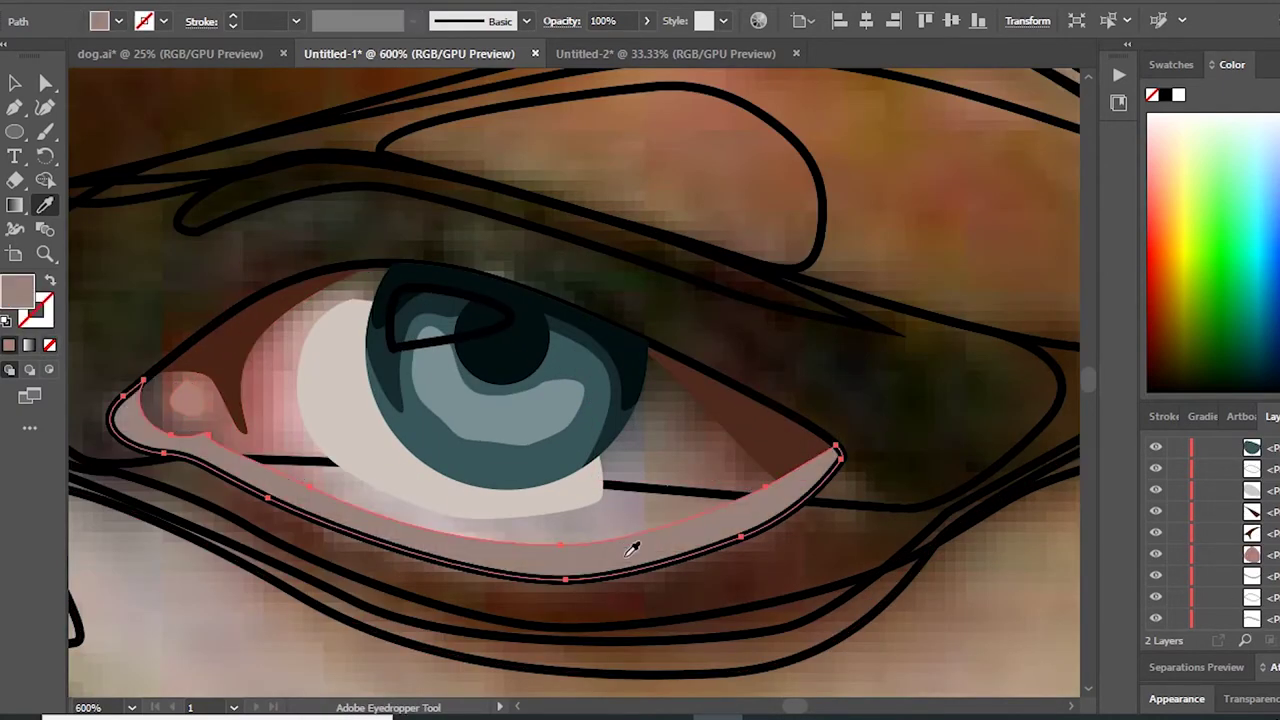
Step: Resample a lighter grey-pink for the lower lid and lighten it in the Color Picker
{"action": "scroll", "coordinate": [1056, 530], "scroll_direction": "down", "scroll_amount": 1}
{"action": "left_click", "coordinate": [532, 450]}
{"action": "key", "text": "ctrl+z"}
{"action": "left_click", "coordinate": [741, 532]}
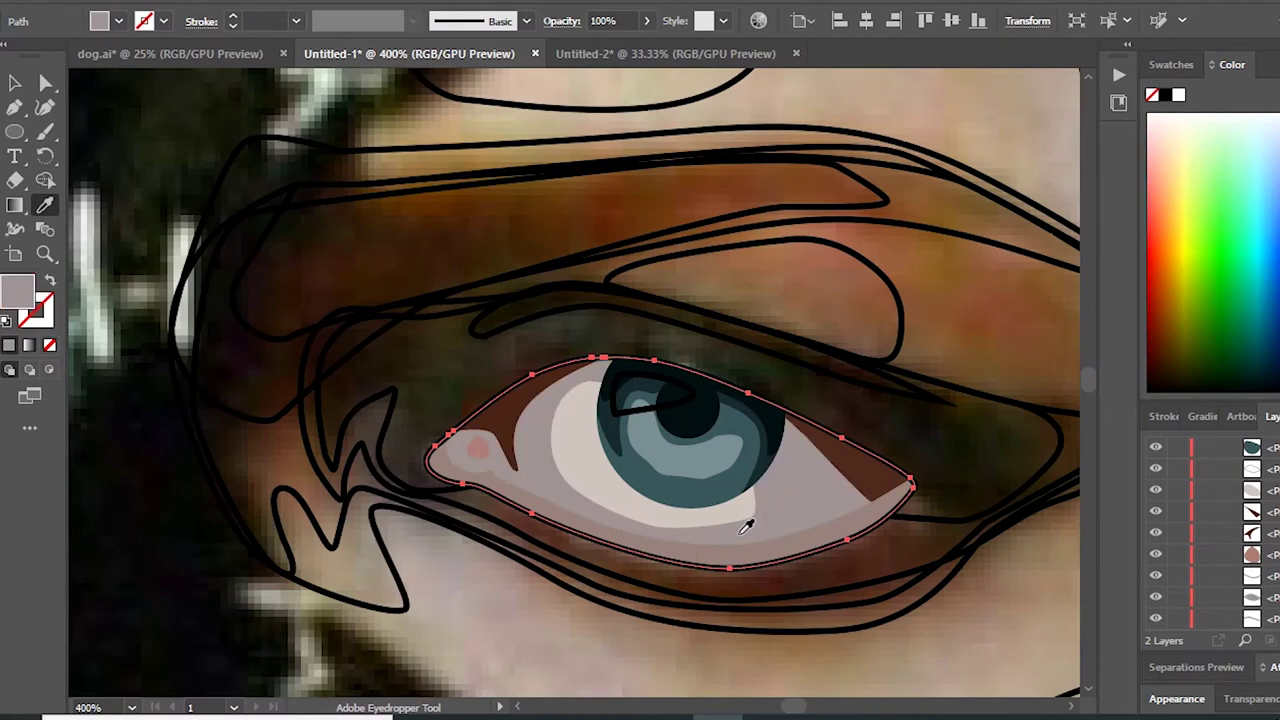
{"action": "scroll", "coordinate": [897, 517], "scroll_direction": "down", "scroll_amount": 3}
{"action": "scroll", "coordinate": [897, 517], "scroll_direction": "up", "scroll_amount": 3}
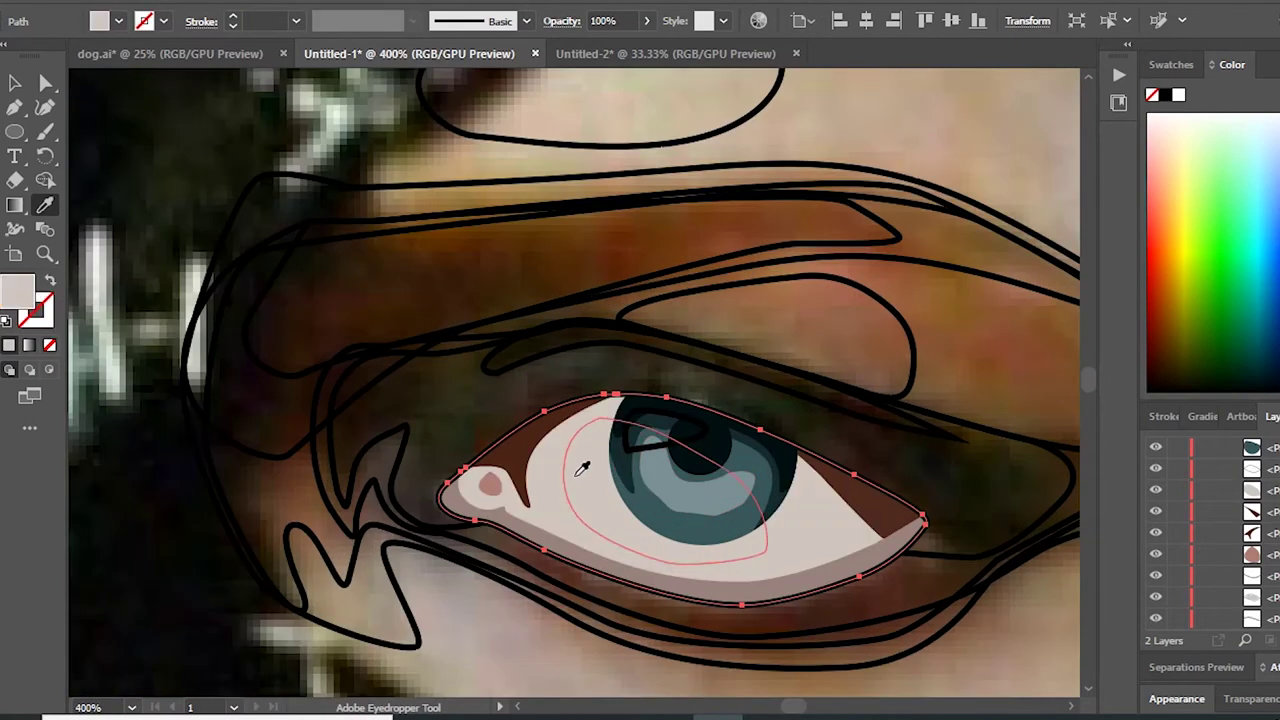
{"action": "double_click", "coordinate": [17, 290]}
{"action": "left_click", "coordinate": [608, 240]}
{"action": "left_click", "coordinate": [1083, 161]}
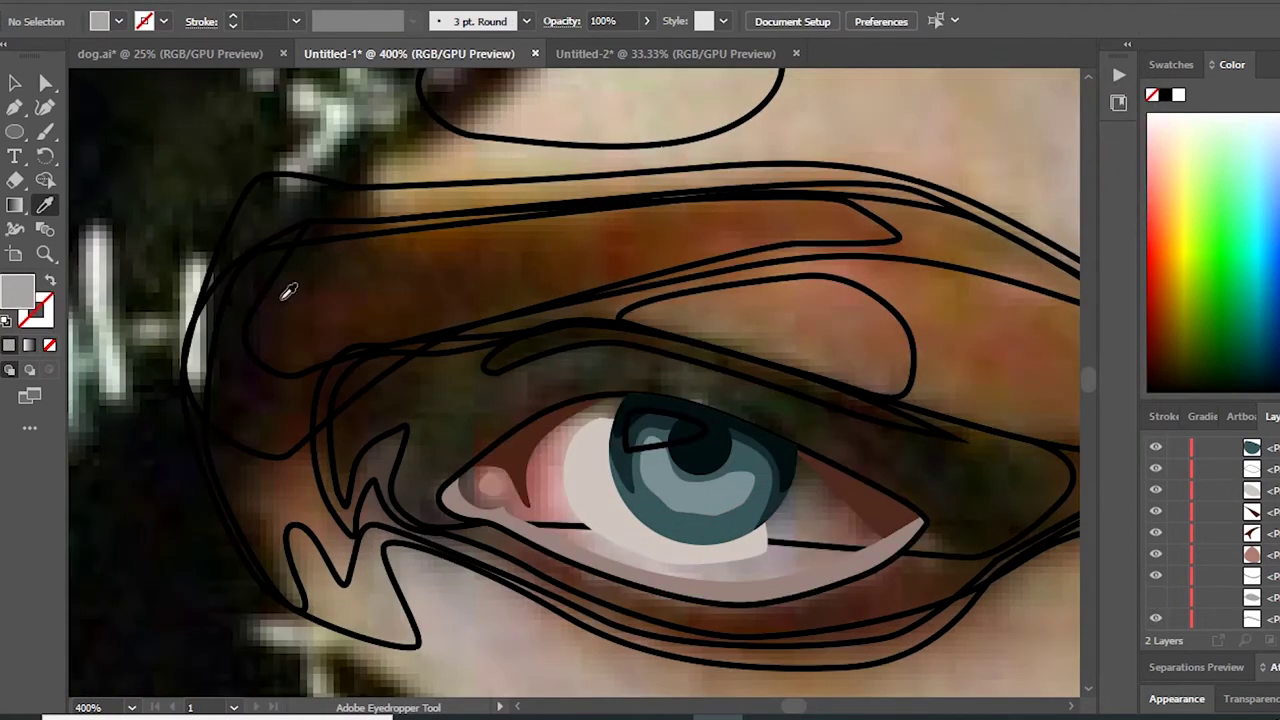
Step: Start a Pen outline around the eye along the lower lid
{"action": "left_click", "coordinate": [625, 344], "text": "ctrl"}
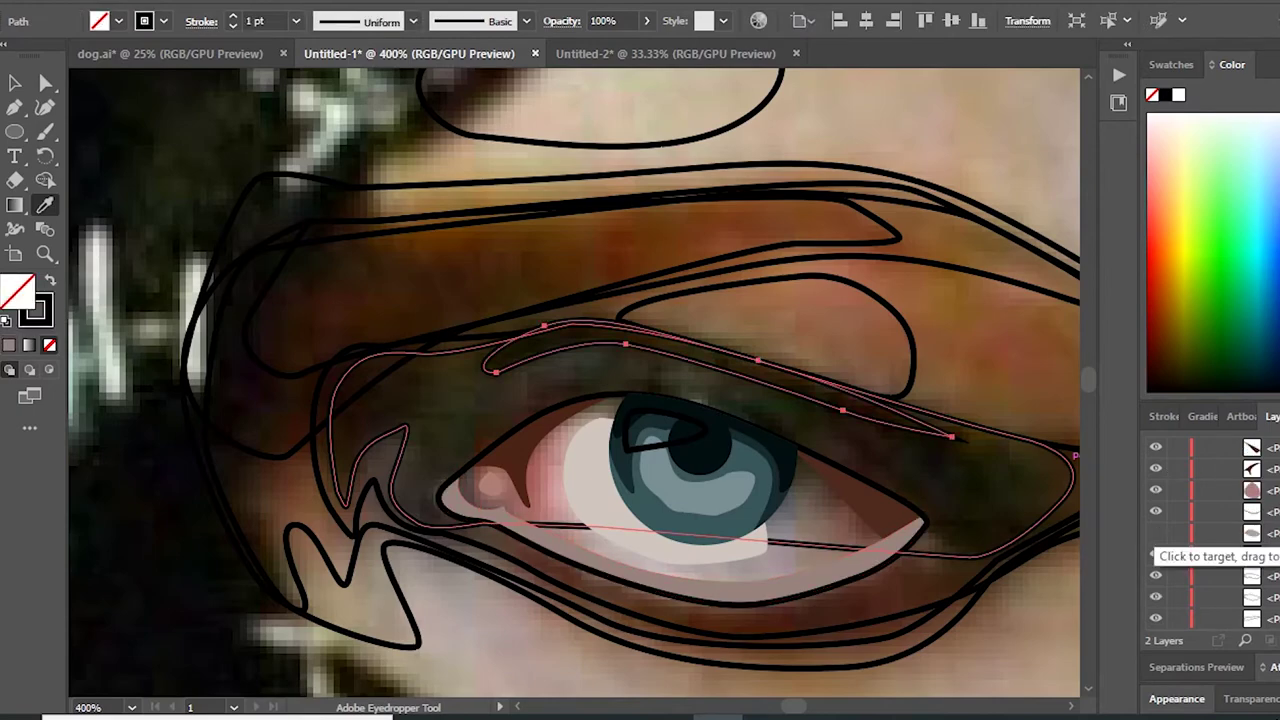
{"action": "key", "text": "p"}
{"action": "scroll", "coordinate": [594, 435], "scroll_direction": "up", "scroll_amount": 1}
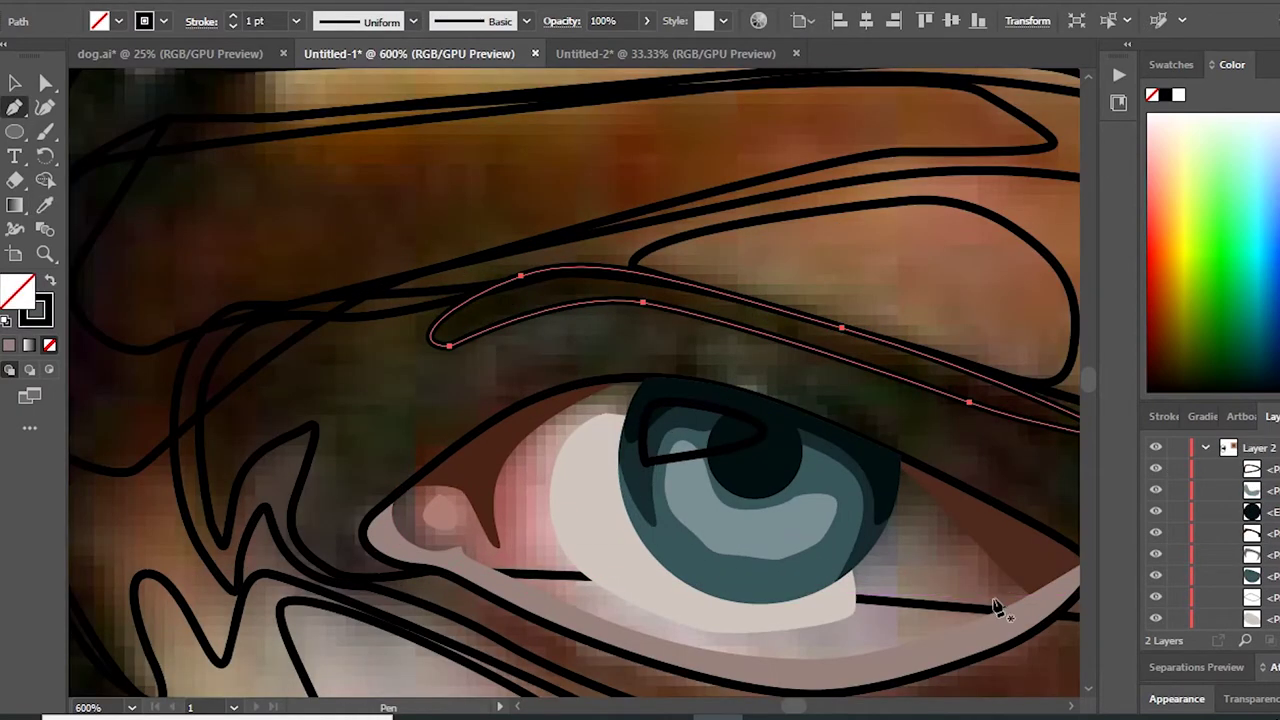
{"action": "left_click", "coordinate": [993, 598]}
{"action": "left_click", "coordinate": [837, 485]}
{"action": "left_click_drag", "start_coordinate": [598, 425], "coordinate": [634, 428]}
{"action": "left_click", "coordinate": [523, 523]}
Step: Continue the eye outline around the upper lid and inner corner, then close it
{"action": "left_click", "coordinate": [563, 603]}
{"action": "left_click", "coordinate": [598, 637]}
{"action": "left_click", "coordinate": [544, 643]}
{"action": "left_click", "coordinate": [290, 478]}
{"action": "left_click", "coordinate": [672, 345]}
{"action": "left_click", "coordinate": [962, 331]}
{"action": "left_click", "coordinate": [862, 468]}
{"action": "left_click_drag", "start_coordinate": [795, 430], "coordinate": [720, 365]}
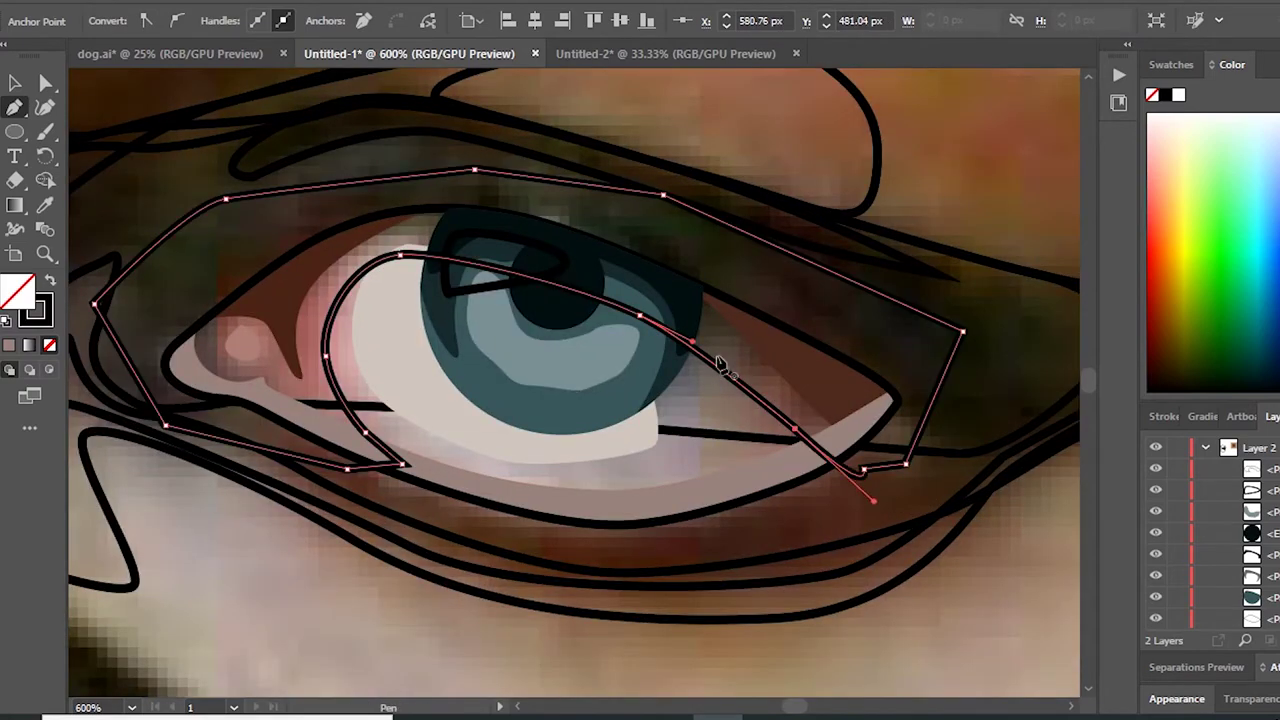
Step: Move the new eye outline behind the other eye shapes in Layers and sample its fill
{"action": "scroll", "coordinate": [901, 421], "scroll_direction": "down", "scroll_amount": 1}
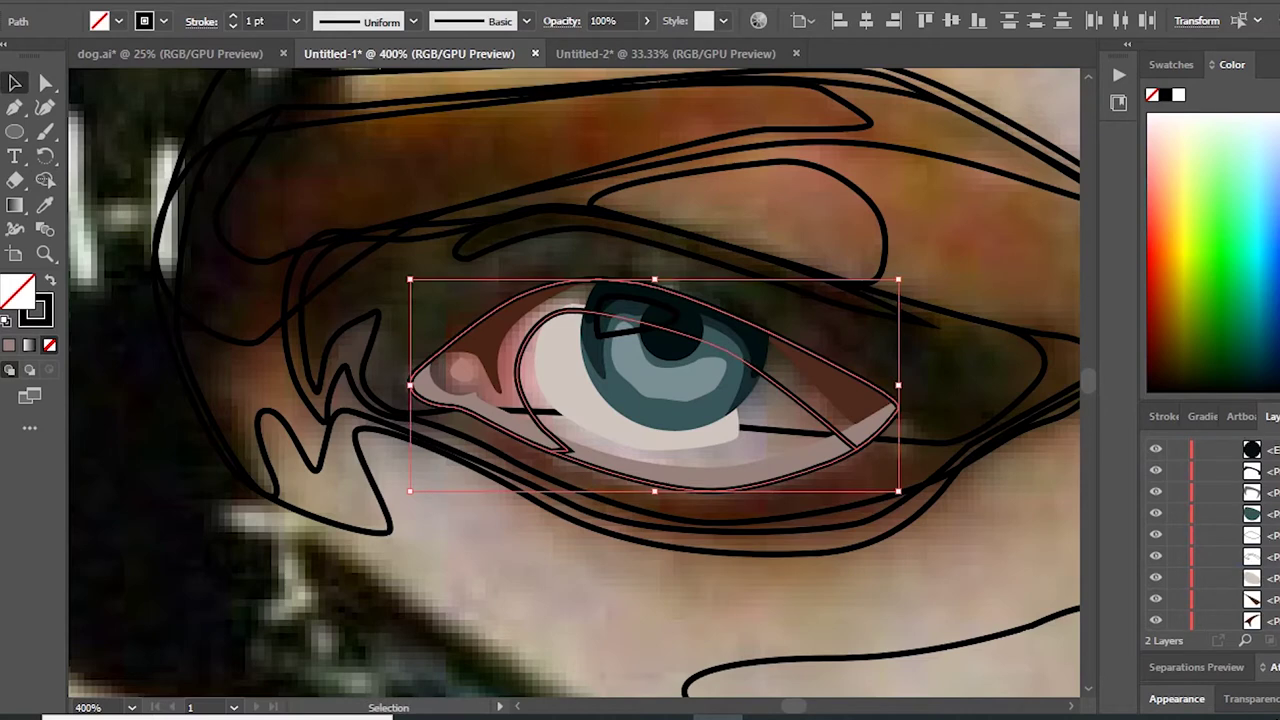
{"action": "left_click_drag", "start_coordinate": [1275, 620], "coordinate": [1276, 626]}
{"action": "left_click_drag", "start_coordinate": [1252, 489], "coordinate": [1155, 557]}
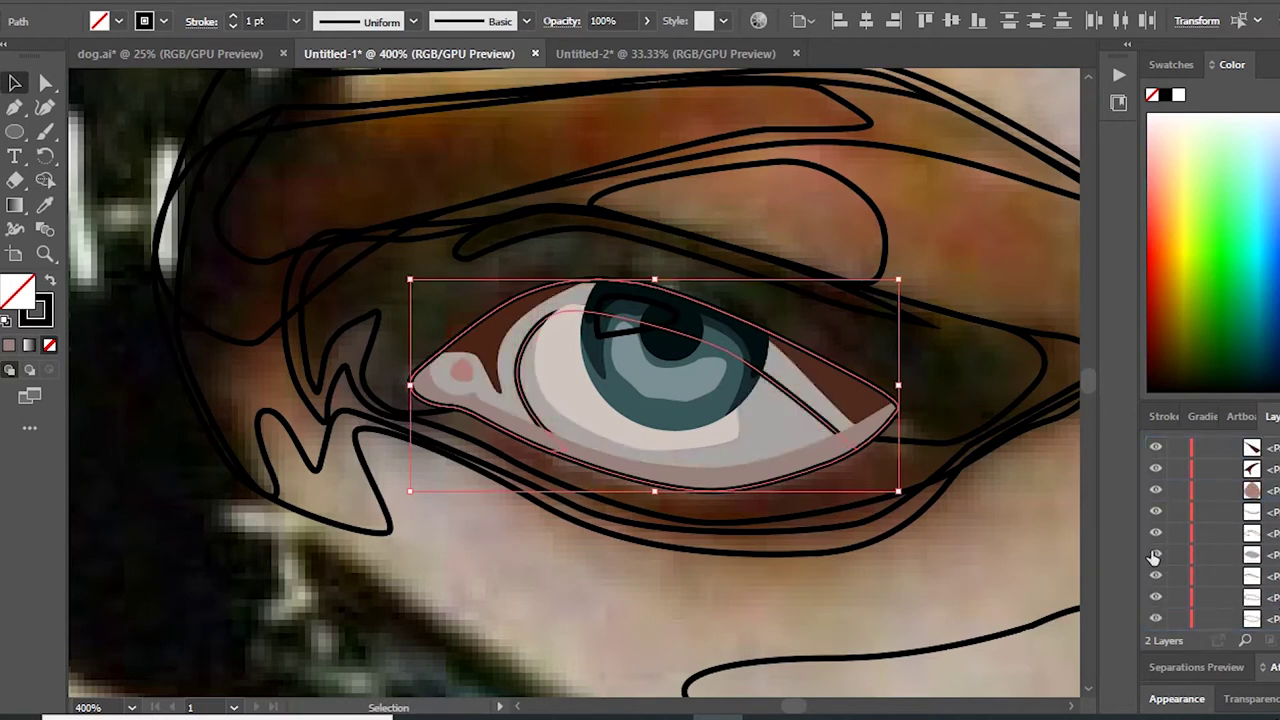
{"action": "key", "text": "i"}
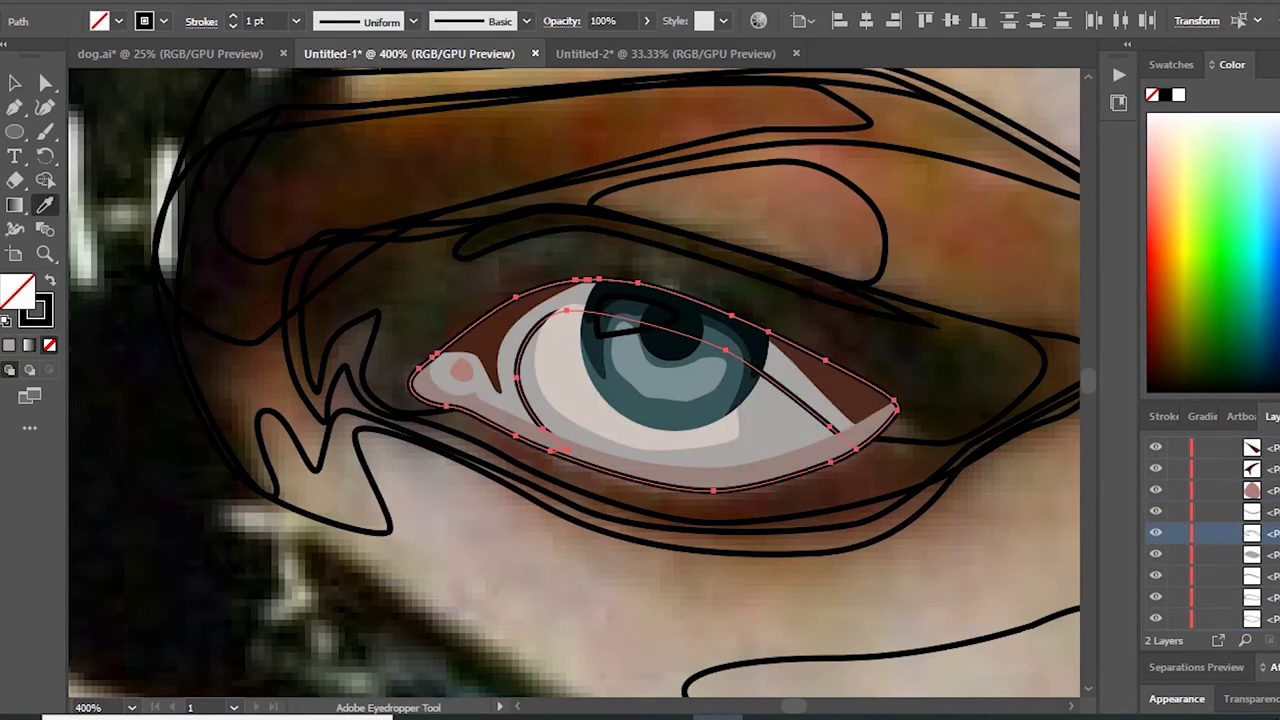
{"action": "left_click", "coordinate": [507, 390]}
Step: Fill the whole-eye outline with grey #777574
{"action": "double_click", "coordinate": [17, 290]}
{"action": "type", "text": "777574"}
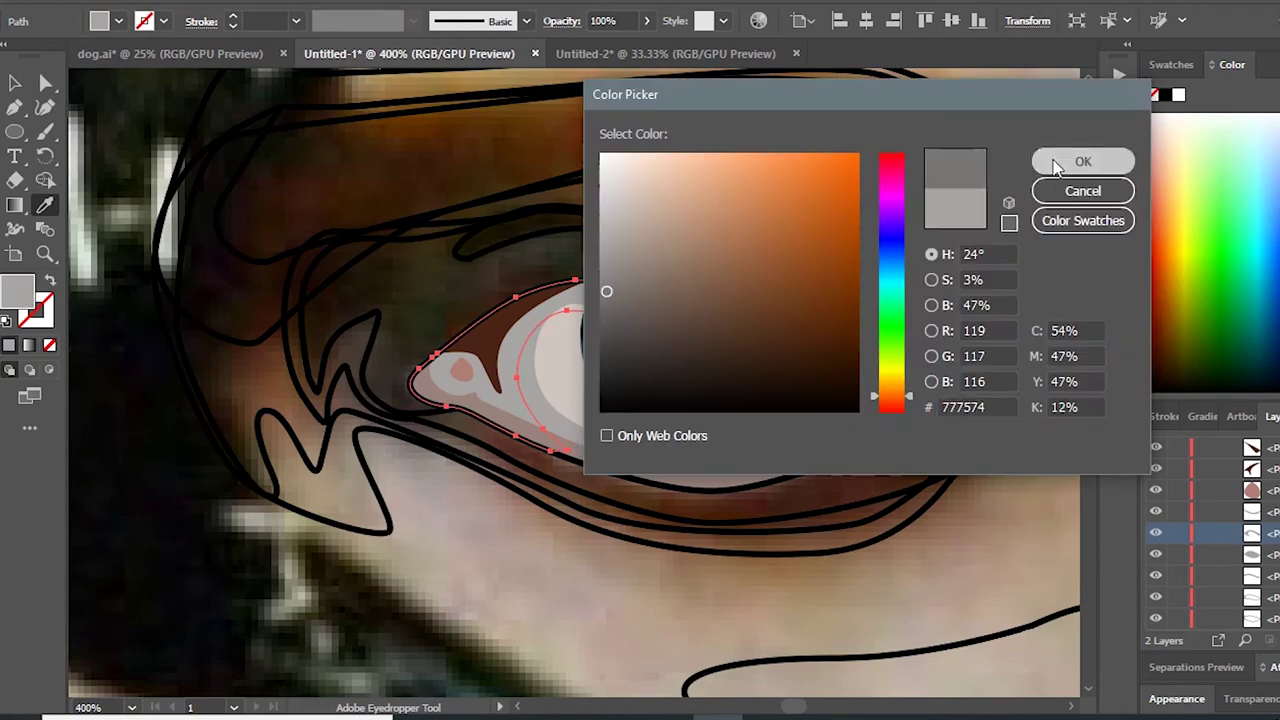
{"action": "left_click", "coordinate": [1080, 160]}
{"action": "scroll", "coordinate": [680, 363], "scroll_direction": "down", "scroll_amount": 3}
{"action": "scroll", "coordinate": [206, 200], "scroll_direction": "up", "scroll_amount": 4}
Step: Pen-draw a closed shadow shape over the inner upper eyelid
{"action": "key", "text": "p"}
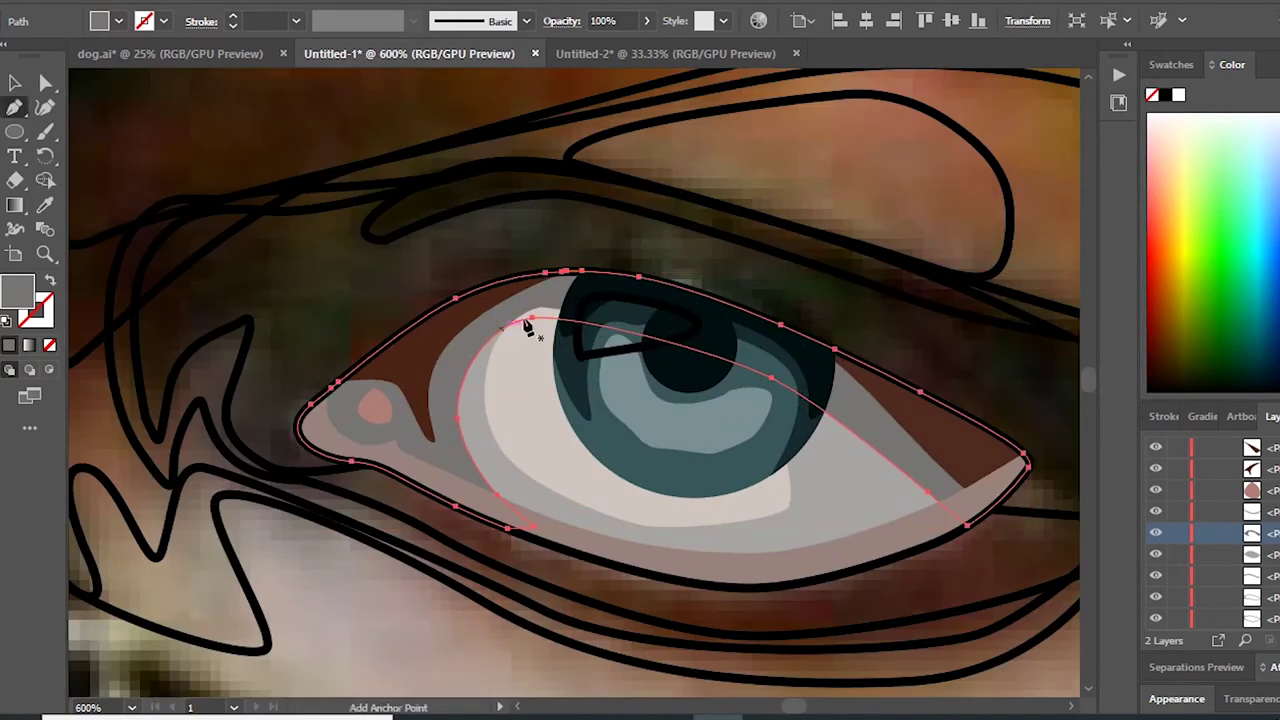
{"action": "left_click", "coordinate": [540, 287]}
{"action": "left_click", "coordinate": [448, 374]}
{"action": "left_click", "coordinate": [455, 477]}
{"action": "left_click", "coordinate": [316, 436]}
{"action": "left_click", "coordinate": [285, 374]}
{"action": "left_click", "coordinate": [385, 277]}
{"action": "left_click", "coordinate": [546, 255]}
{"action": "left_click", "coordinate": [543, 287]}
Step: Send the eyelid shadow back two levels and give it a darker grey-brown fill
{"action": "key", "text": "v"}
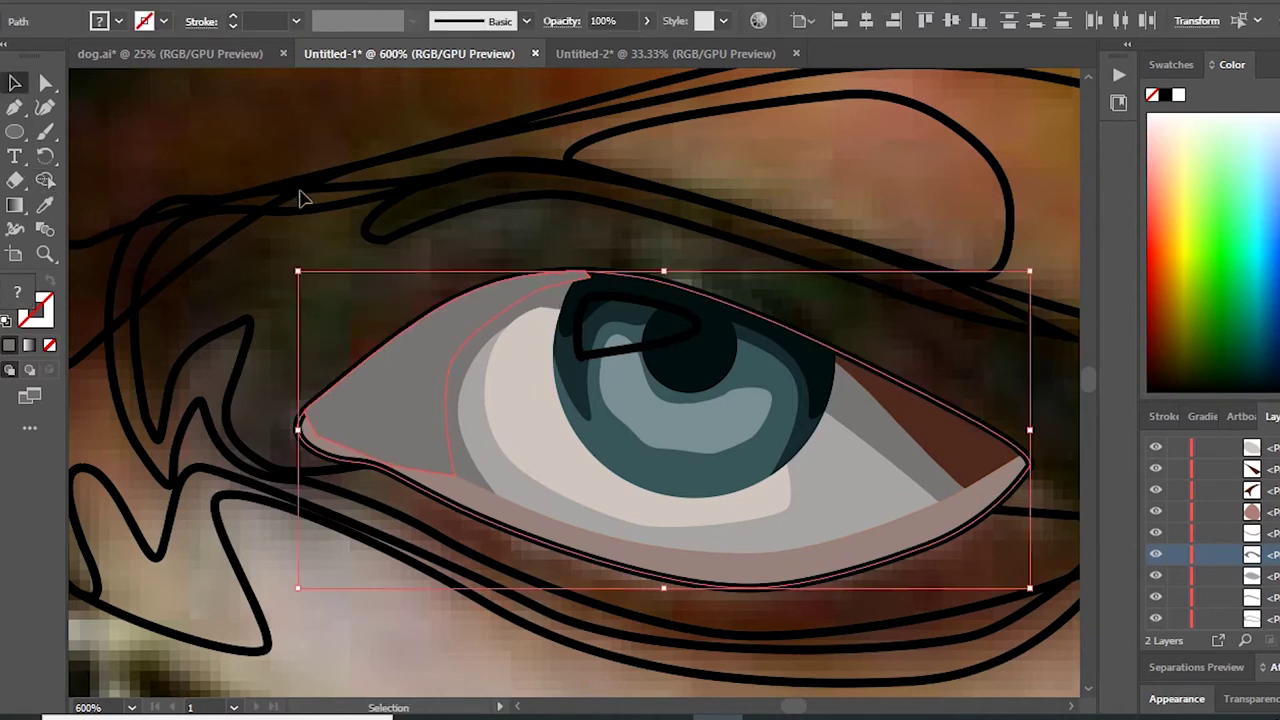
{"action": "key", "text": "ctrl+["}
{"action": "key", "text": "ctrl+["}
{"action": "key", "text": "ctrl+["}
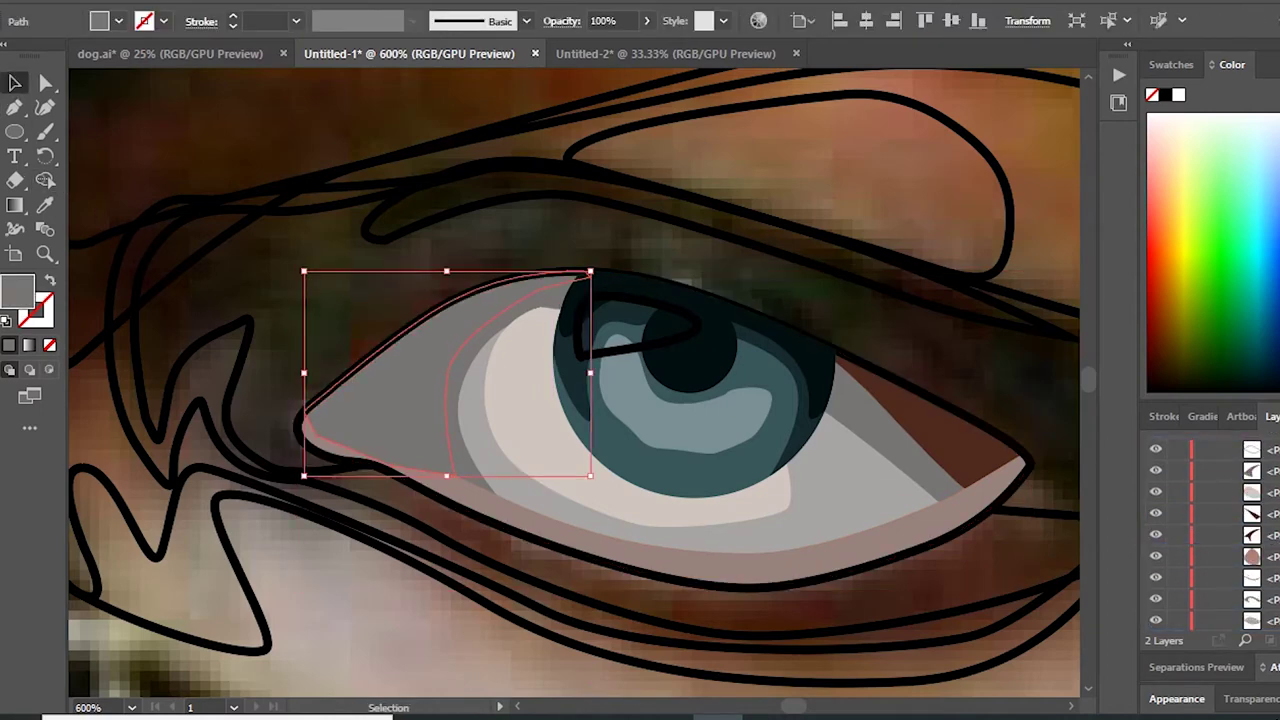
{"action": "key", "text": "ctrl+["}
{"action": "double_click", "coordinate": [20, 296]}
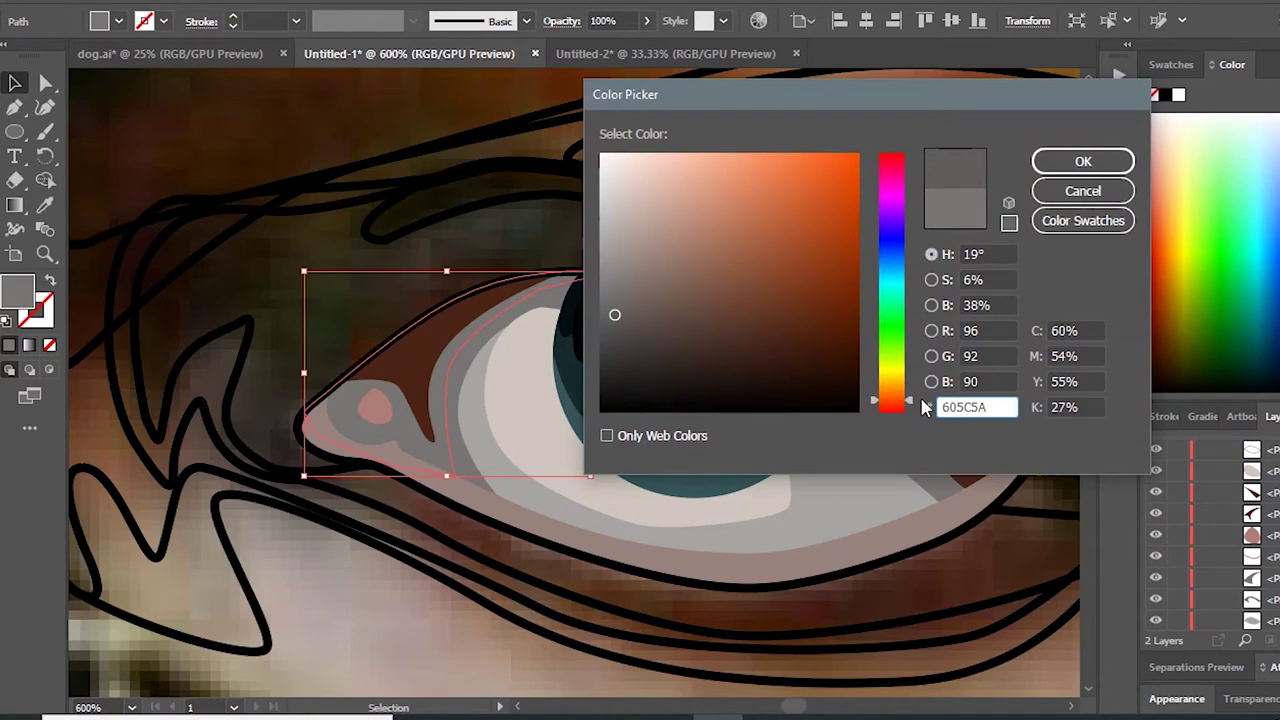
{"action": "key", "text": "Return"}
{"action": "key", "text": "ctrl+minus"}
{"action": "key", "text": "ctrl+minus"}
{"action": "key", "text": "ctrl+plus"}
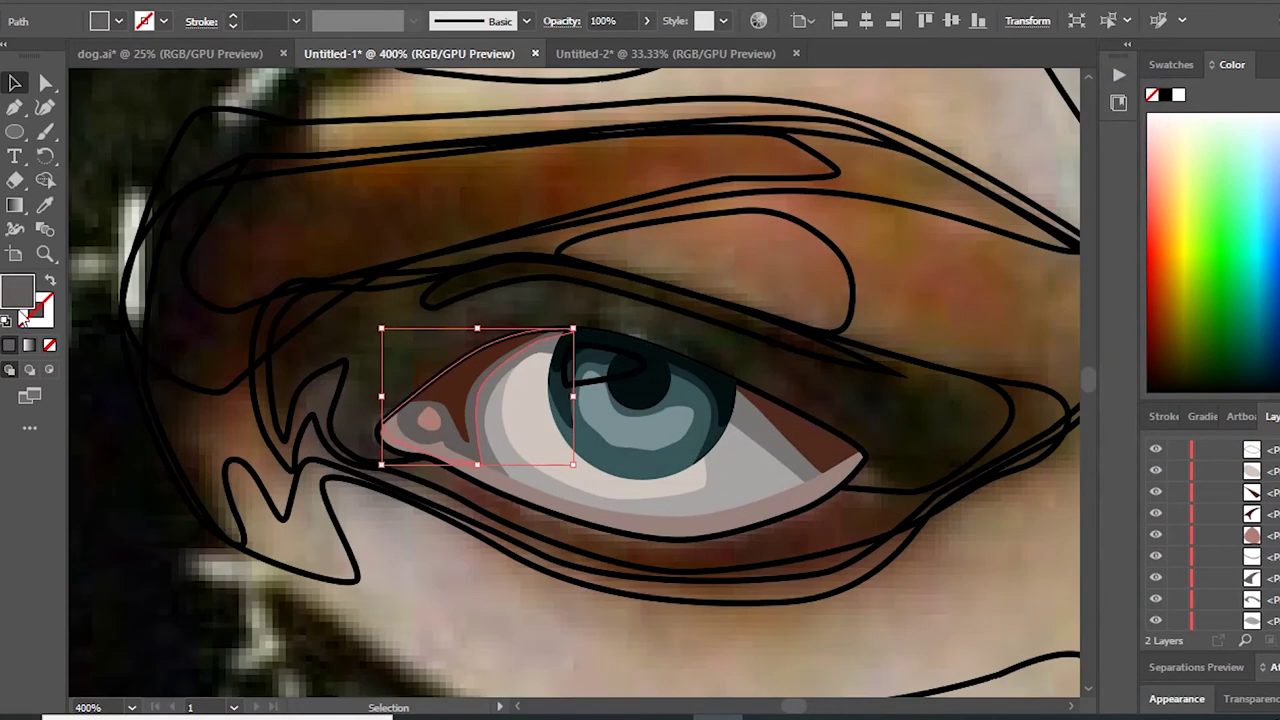
{"action": "double_click", "coordinate": [18, 290]}
{"action": "left_click", "coordinate": [650, 311]}
{"action": "left_click", "coordinate": [1086, 163]}
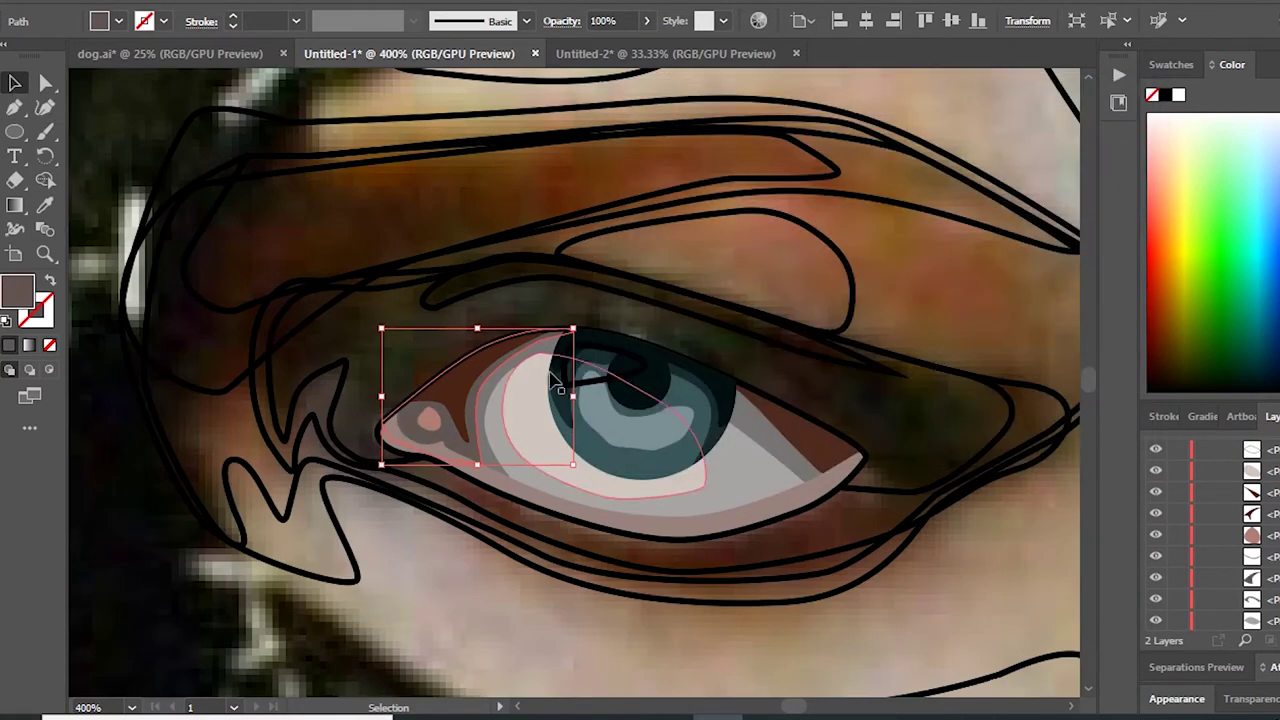
Step: Apply a gradient fill to the eye-white shape
{"action": "left_click", "coordinate": [700, 480]}
{"action": "key", "text": "g"}
{"action": "left_click", "coordinate": [600, 460]}
Step: Redraw the eye-white gradient vertically with a black top stop at 20% opacity
{"action": "key", "text": "ctrl+minus"}
{"action": "left_click_drag", "start_coordinate": [415, 437], "coordinate": [413, 72]}
{"action": "scroll", "coordinate": [417, 262], "scroll_direction": "up", "scroll_amount": 2}
{"action": "left_click_drag", "start_coordinate": [588, 580], "coordinate": [611, 440]}
{"action": "left_click", "coordinate": [610, 450]}
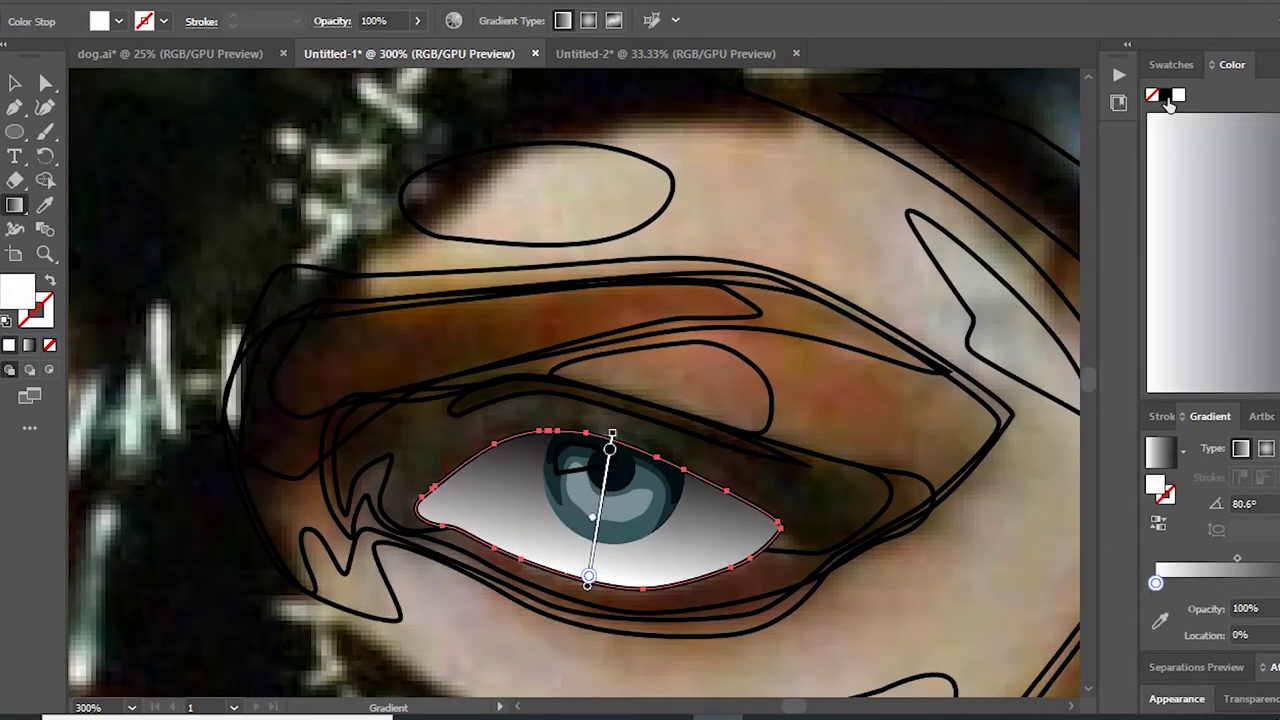
{"action": "left_click", "coordinate": [1165, 95]}
{"action": "triple_click", "coordinate": [1245, 608]}
{"action": "type", "text": "20"}
{"action": "key", "text": "Return"}
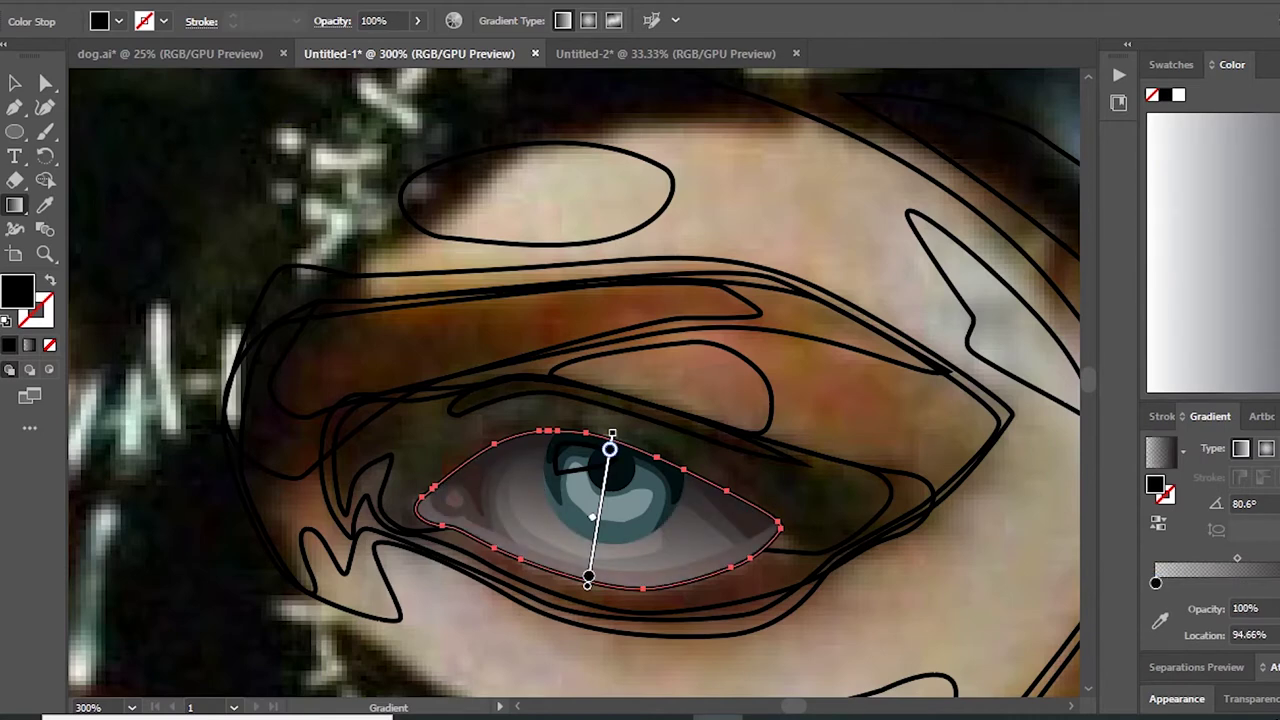
Step: Lower the eye-white opacity and set the other gradient stop's opacity to 50%
{"action": "key", "text": "v"}
{"action": "left_click", "coordinate": [646, 20]}
{"action": "left_click_drag", "start_coordinate": [640, 48], "coordinate": [584, 52]}
{"action": "left_click", "coordinate": [1157, 583]}
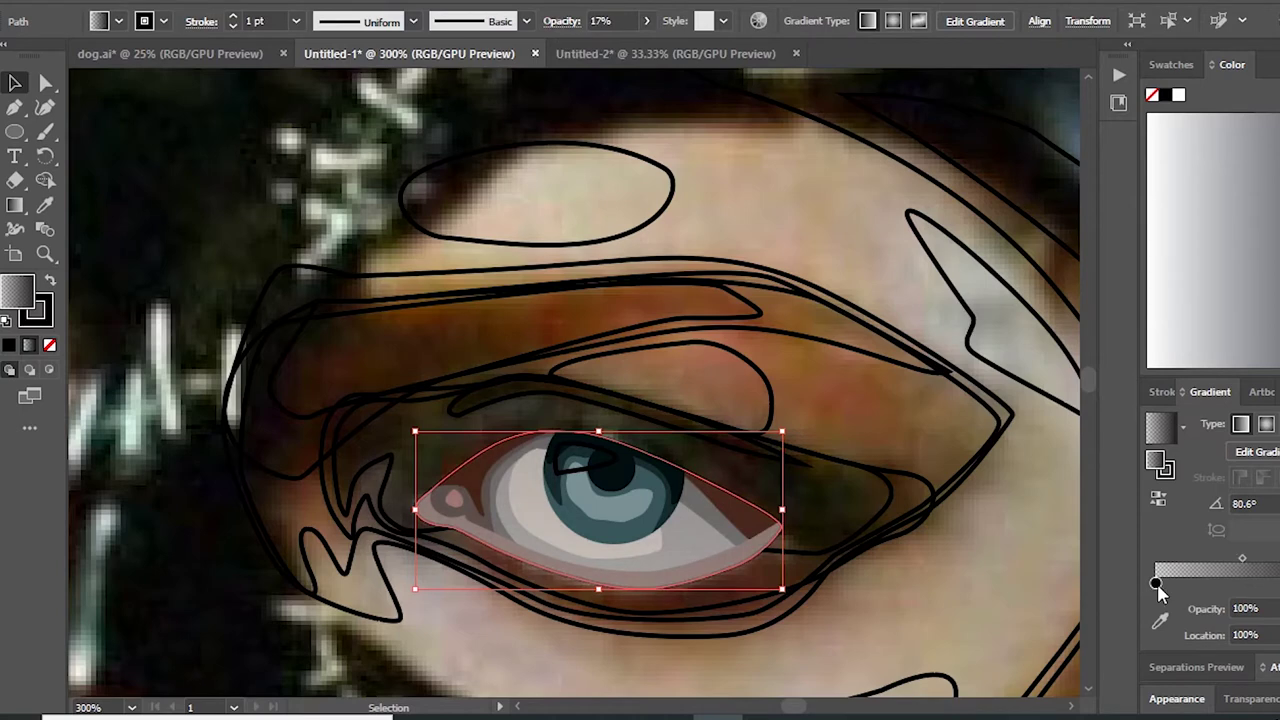
{"action": "type", "text": "0"}
{"action": "key", "text": "Return"}
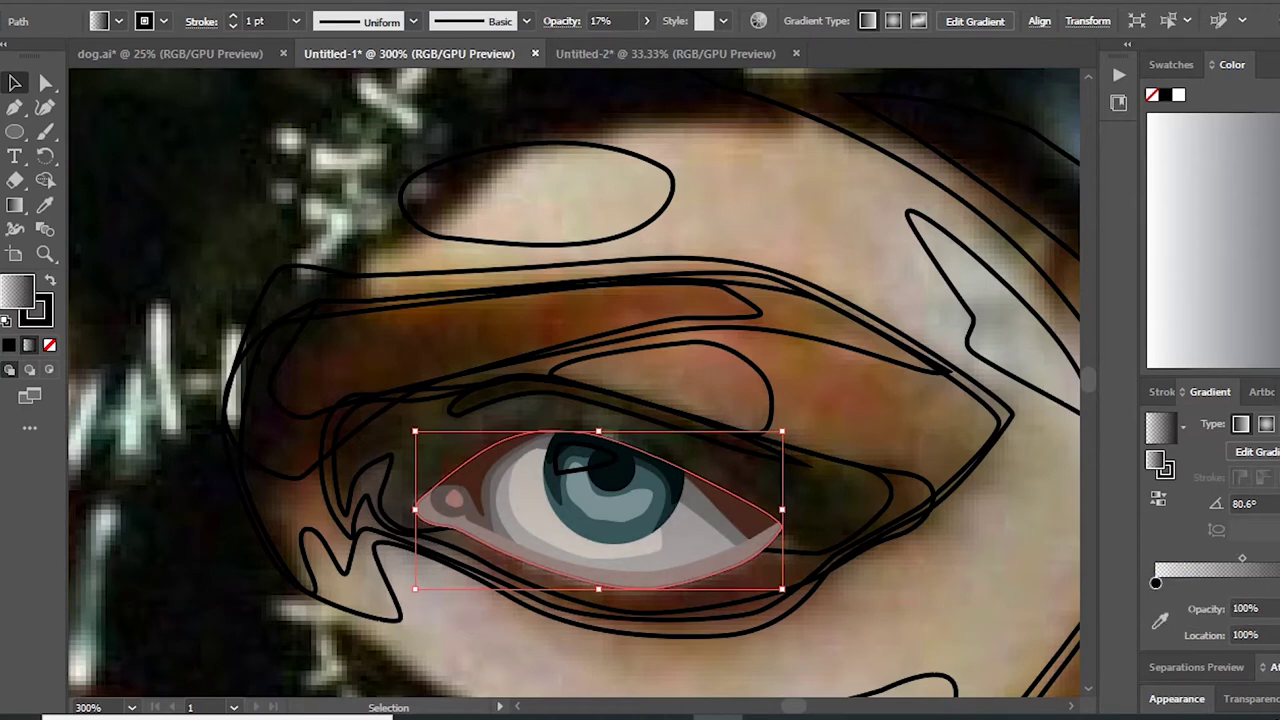
{"action": "type", "text": "50"}
{"action": "key", "text": "Return"}
{"action": "left_click", "coordinate": [14, 201]}
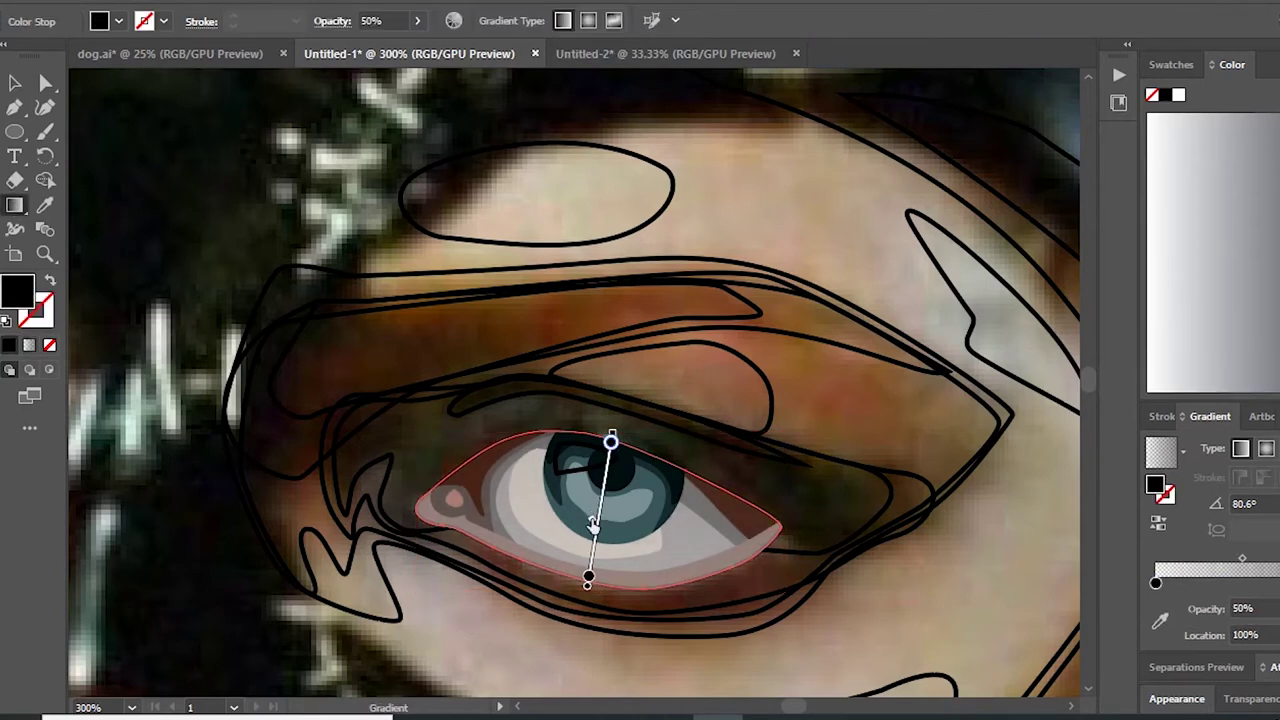
Step: Remove the stroke from the light eye shape and adjust its opacity
{"action": "left_click", "coordinate": [1270, 416]}
{"action": "left_click", "coordinate": [1155, 533]}
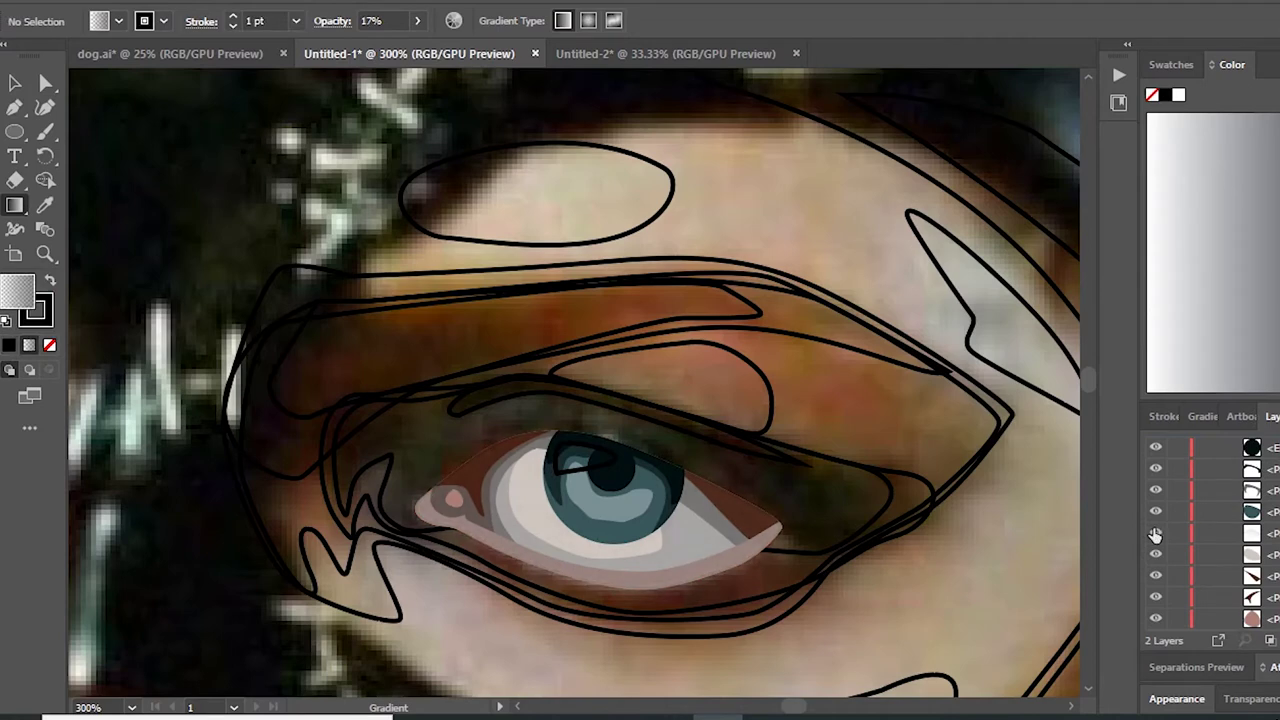
{"action": "left_click", "coordinate": [49, 345]}
{"action": "left_click", "coordinate": [1268, 555]}
{"action": "key", "text": "v"}
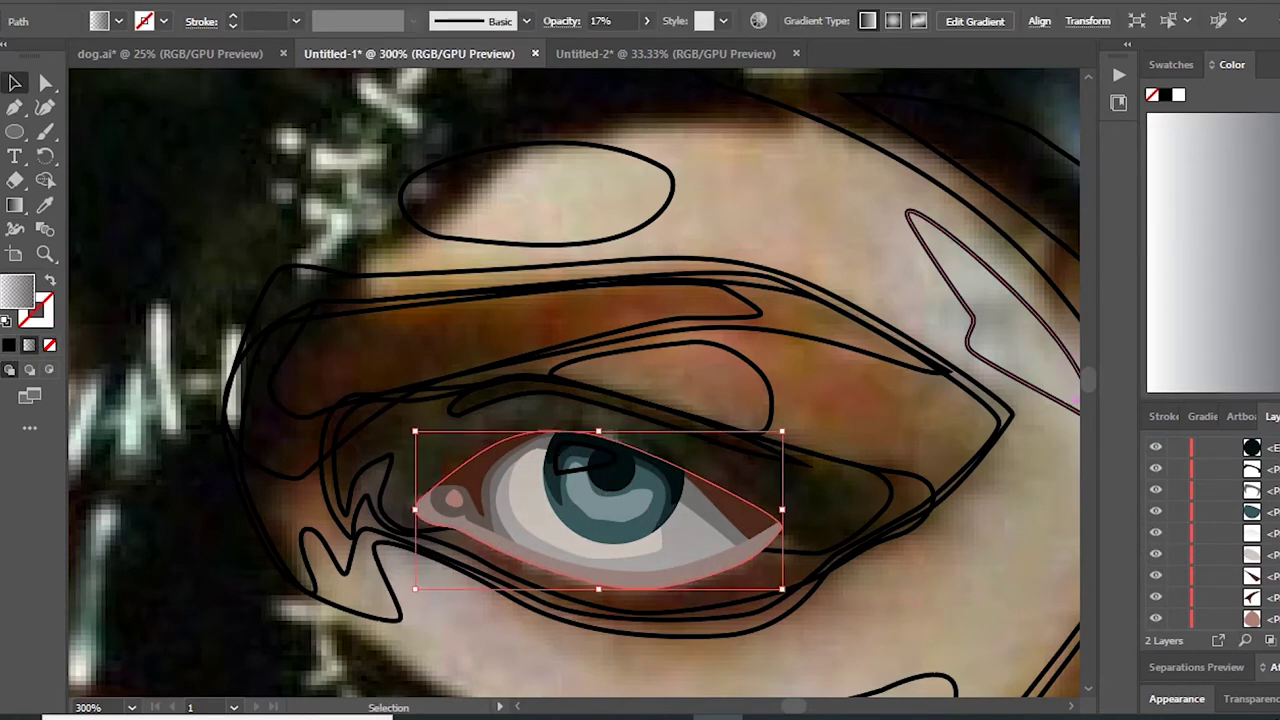
{"action": "left_click", "coordinate": [647, 21]}
{"action": "left_click_drag", "start_coordinate": [580, 47], "coordinate": [640, 51]}
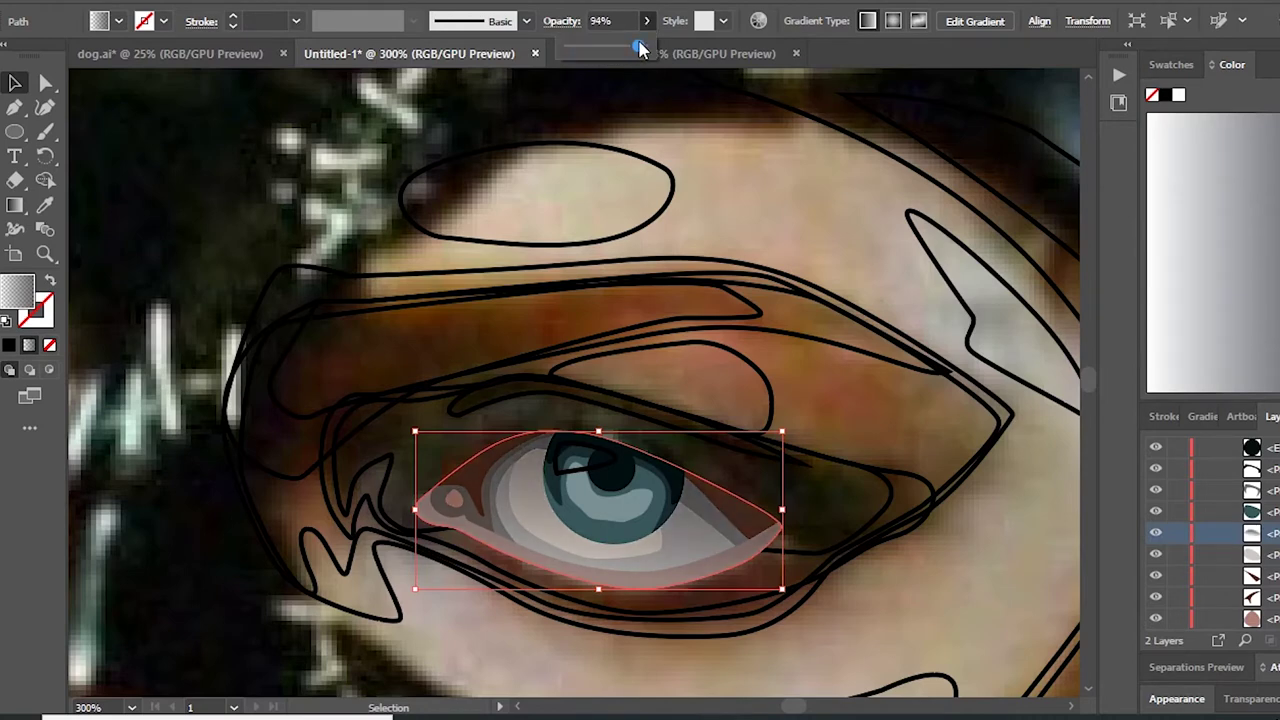
Step: Edit the gradient stop, set the eye shape to 76% opacity, and shift the gradient lower
{"action": "left_click", "coordinate": [1203, 416]}
{"action": "double_click", "coordinate": [1156, 582]}
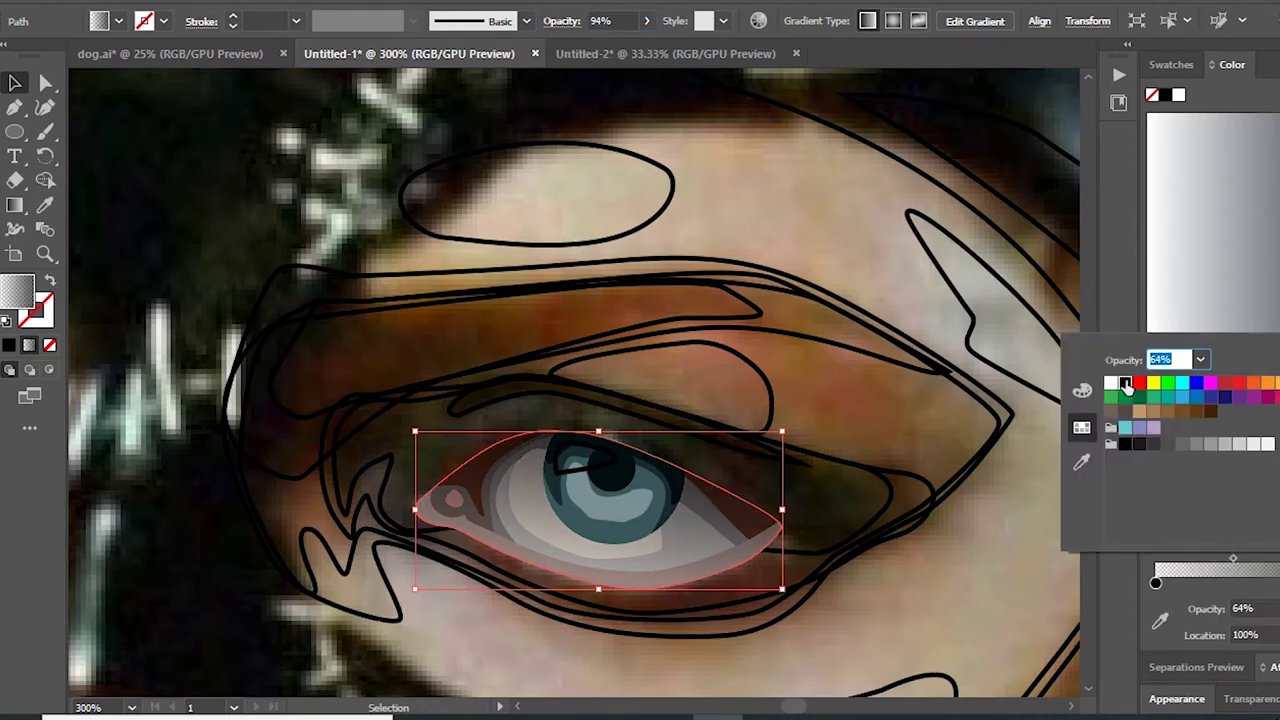
{"action": "left_click", "coordinate": [1200, 597]}
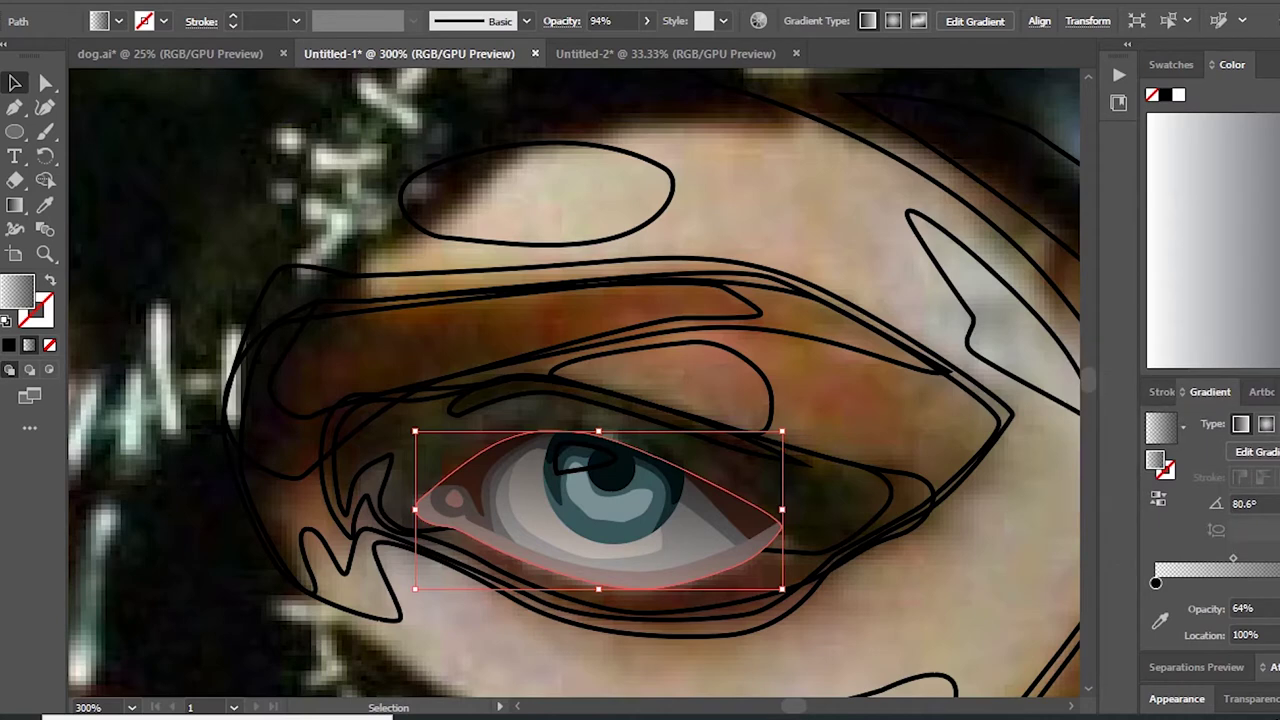
{"action": "left_click", "coordinate": [1272, 391]}
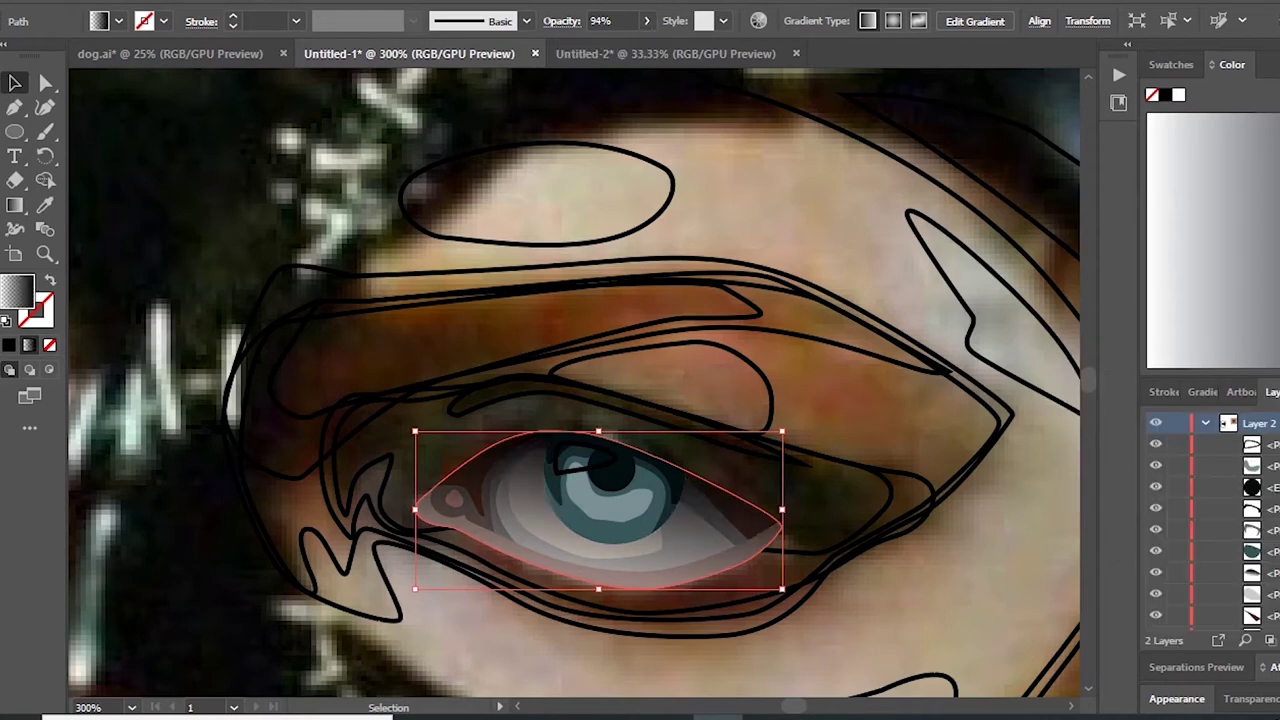
{"action": "left_click_drag", "start_coordinate": [630, 49], "coordinate": [624, 49]}
{"action": "left_click", "coordinate": [15, 206]}
{"action": "left_click_drag", "start_coordinate": [594, 549], "coordinate": [594, 542]}
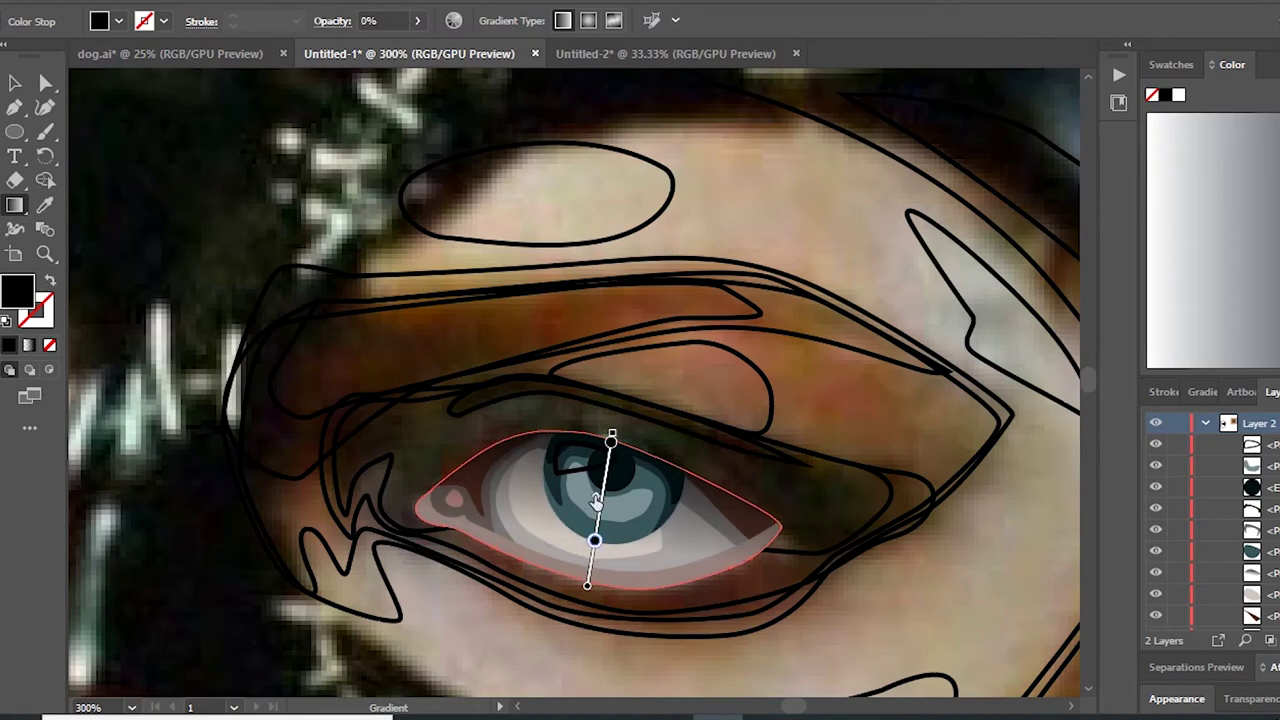
Step: Zoom in on the iris and turn the iris highlight's gradient white
{"action": "key", "text": "ctrl+minus"}
{"action": "key", "text": "ctrl+minus"}
{"action": "key", "text": "ctrl+plus"}
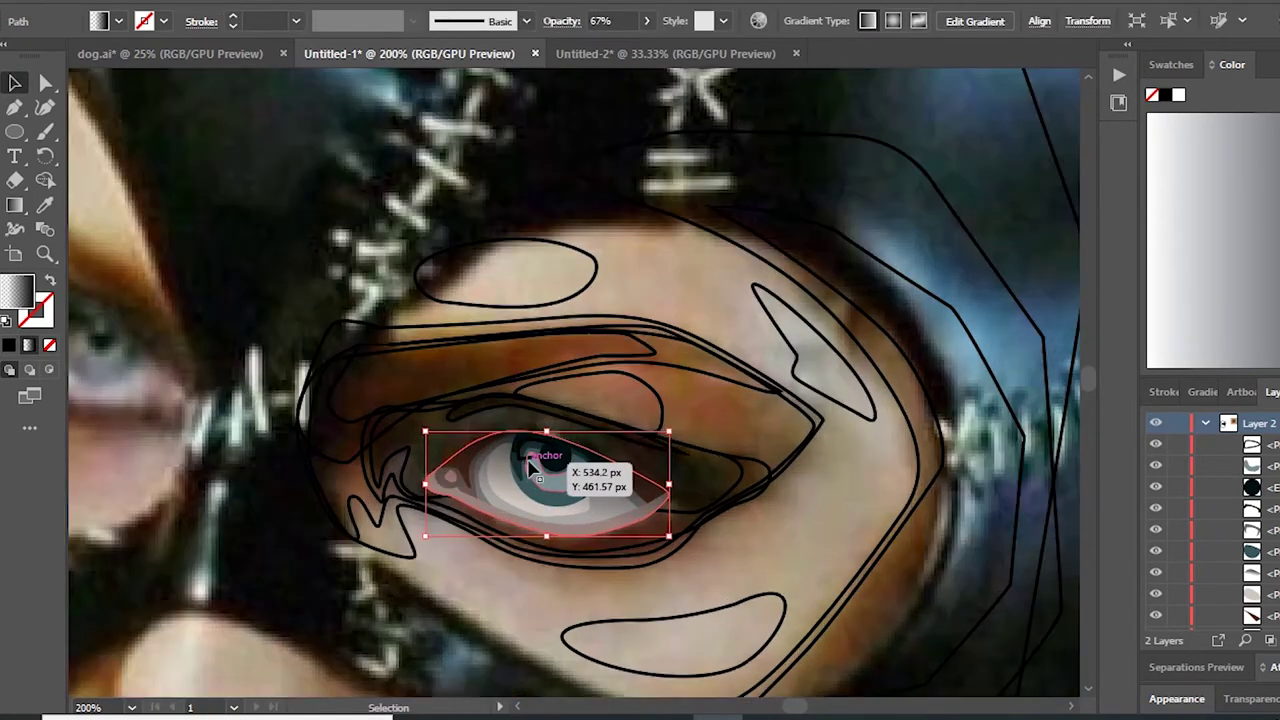
{"action": "key", "text": "ctrl+plus"}
{"action": "key", "text": "ctrl+plus"}
{"action": "key", "text": "i"}
{"action": "left_click", "coordinate": [1203, 391]}
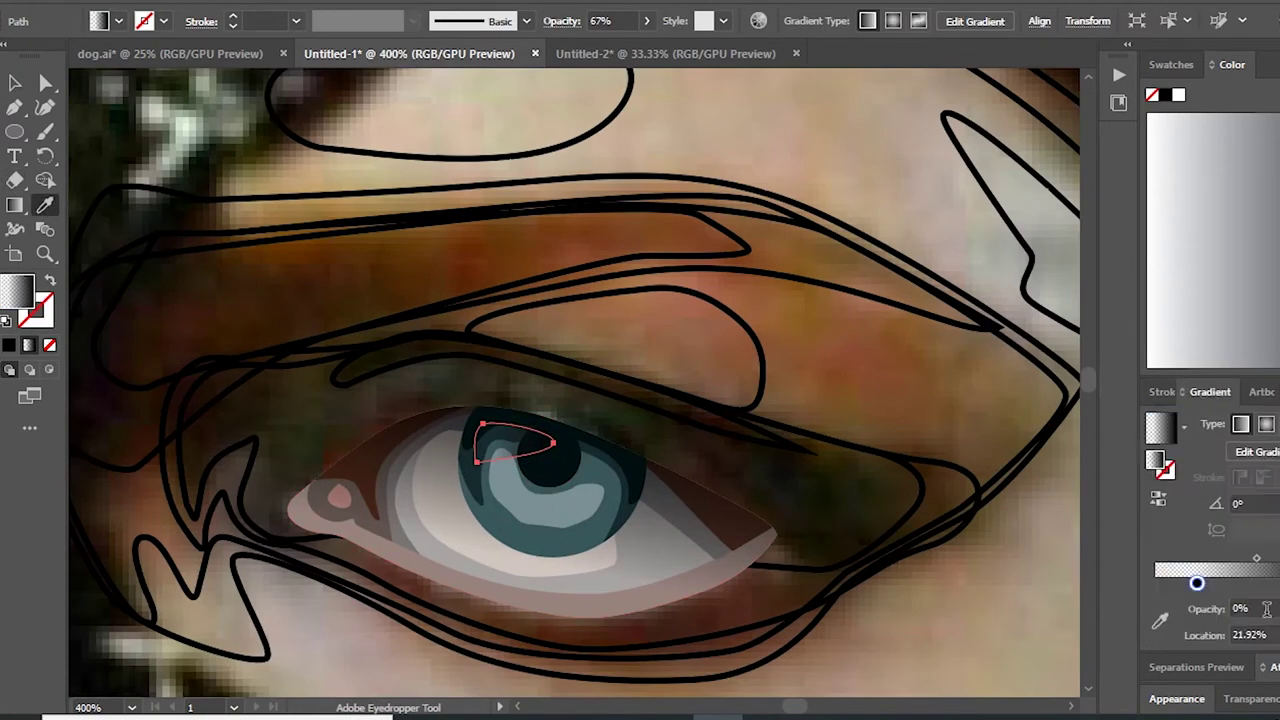
{"action": "left_click", "coordinate": [1178, 96]}
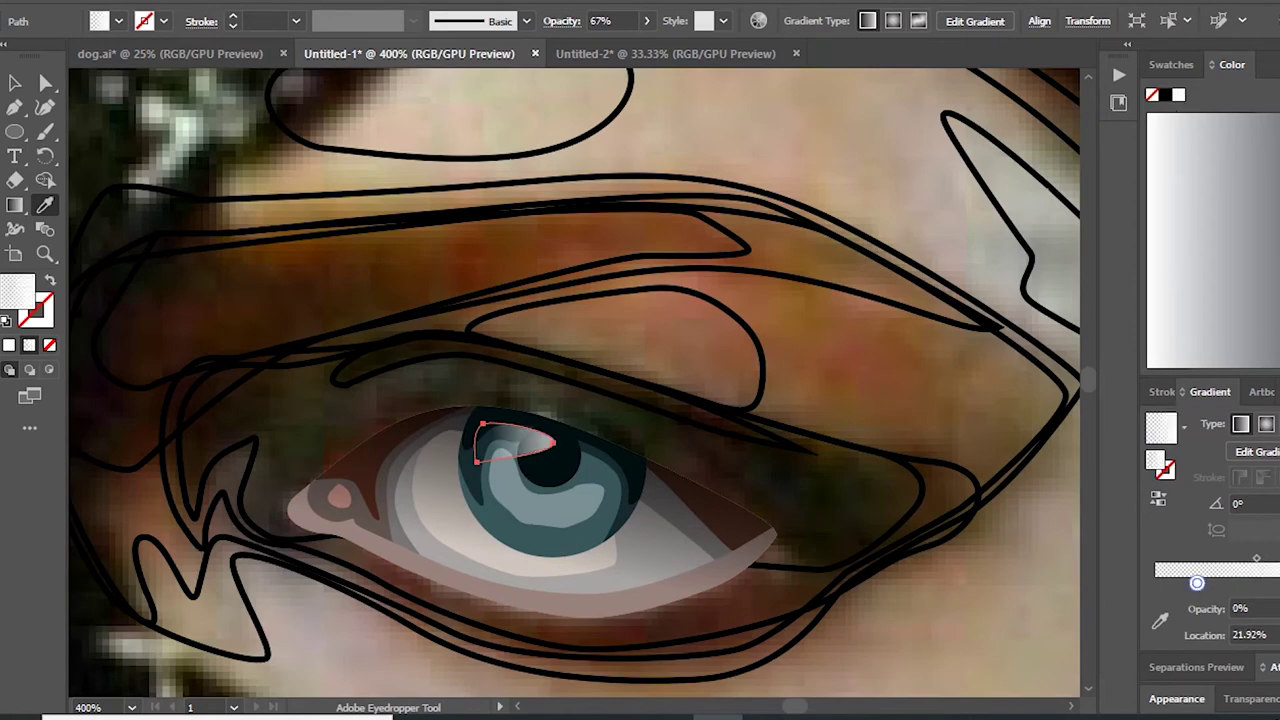
{"action": "type", "text": "30"}
Step: Deselect everything and zoom back to 200% on the eye
{"action": "key", "text": "v"}
{"action": "key", "text": "ctrl+minus"}
{"action": "key", "text": "ctrl+minus"}
{"action": "key", "text": "ctrl+minus"}
{"action": "key", "text": "ctrl+shift+a"}
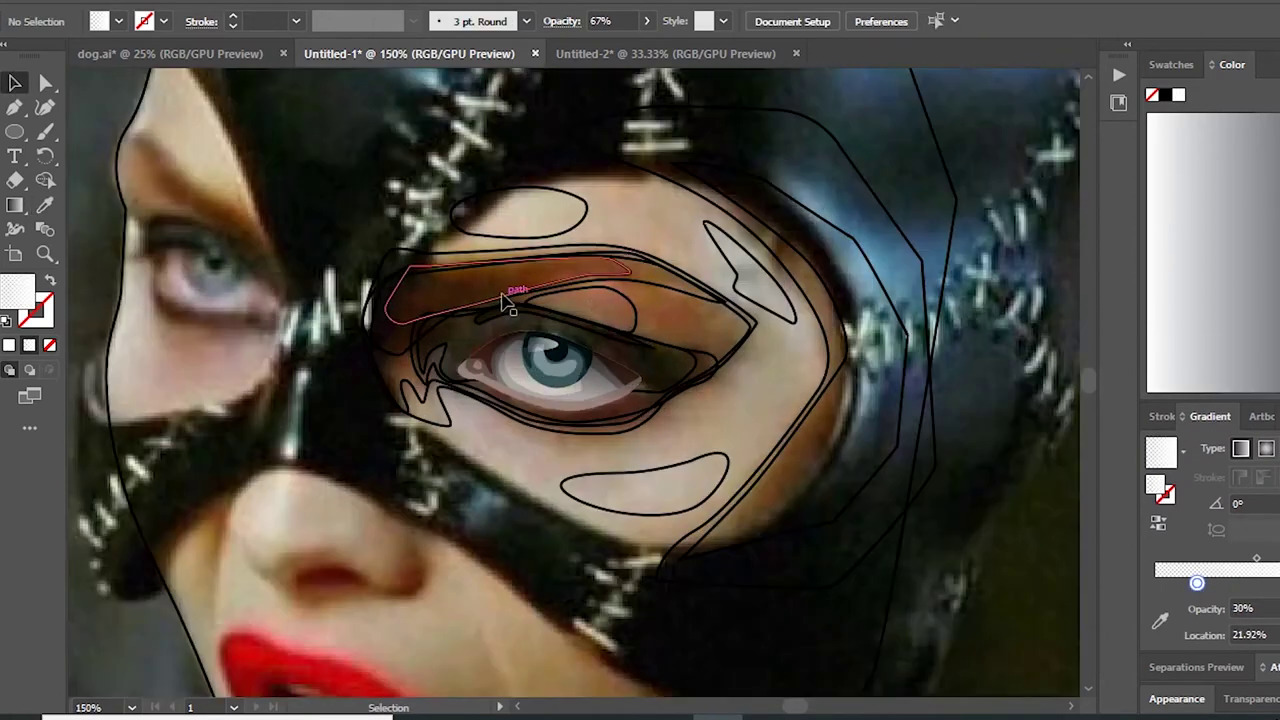
{"action": "key", "text": "ctrl+plus"}
{"action": "key", "text": "F7"}
{"action": "scroll", "coordinate": [1210, 530], "scroll_direction": "down", "scroll_amount": 3}
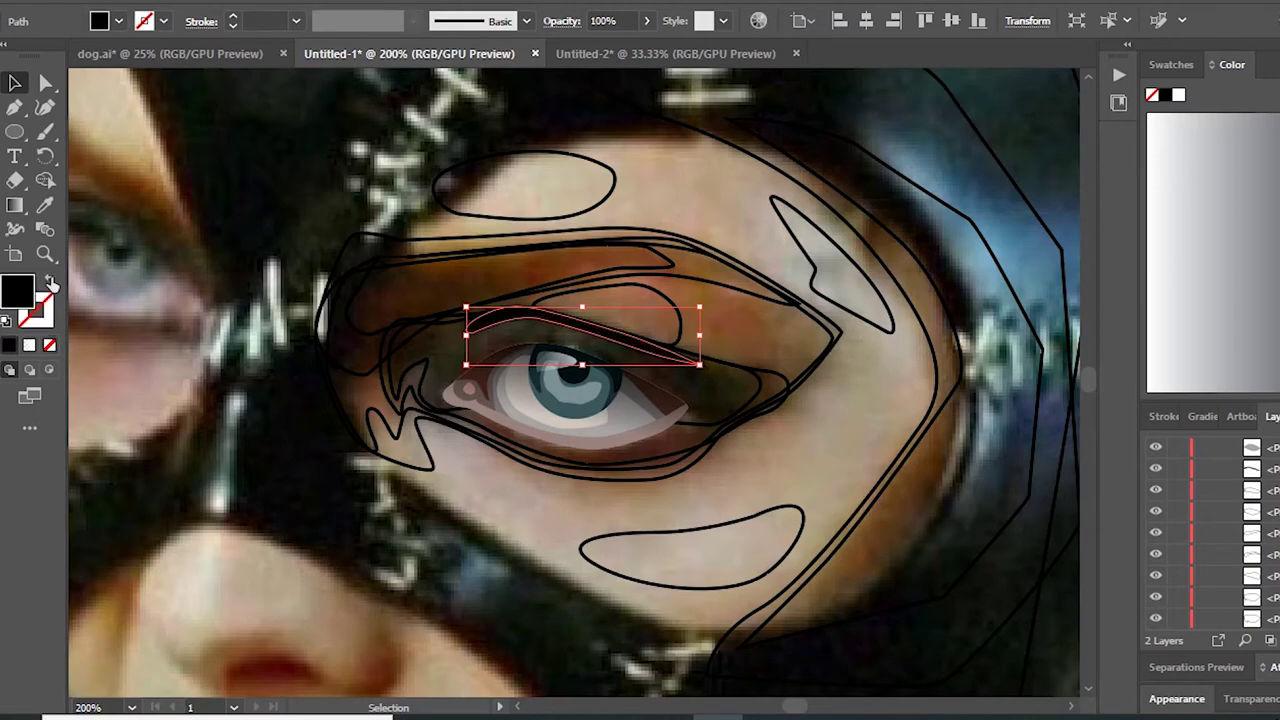
Step: Pen-draw a small curved closed path at the eye's inner corner
{"action": "left_click", "coordinate": [1157, 511]}
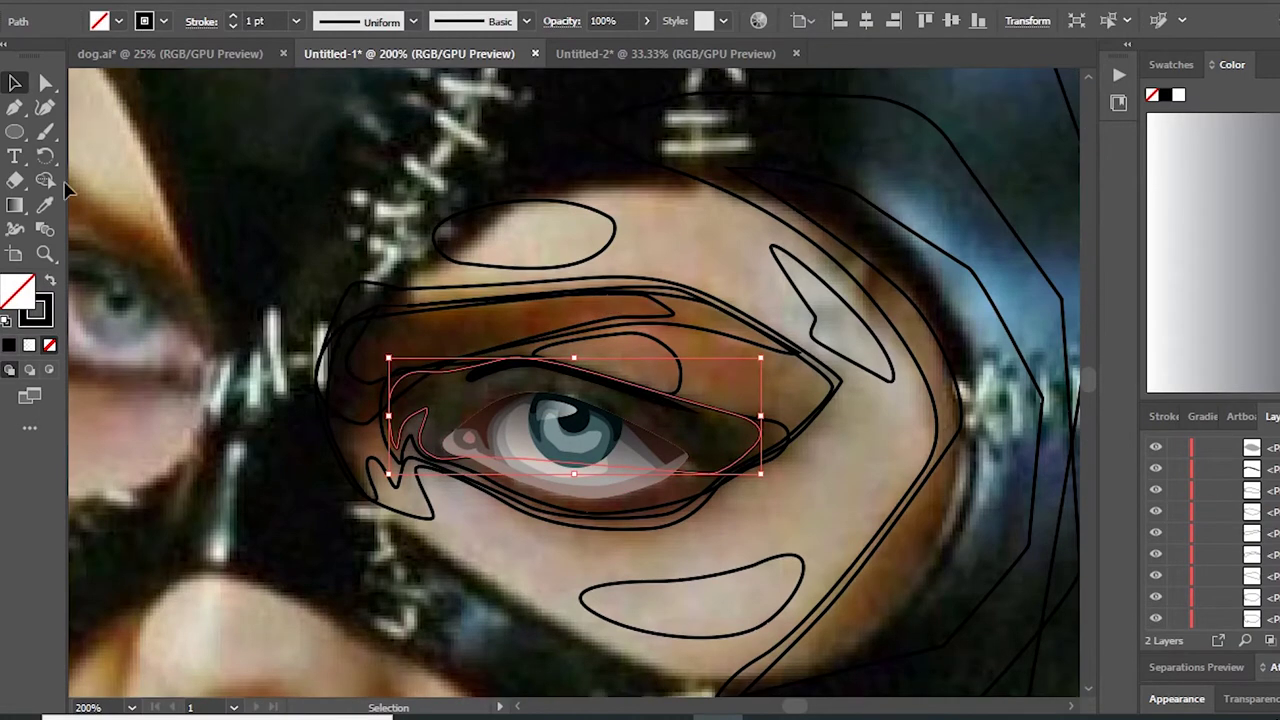
{"action": "key", "text": "ctrl+plus"}
{"action": "key", "text": "p"}
{"action": "left_click", "coordinate": [444, 439]}
{"action": "left_click_drag", "start_coordinate": [467, 383], "coordinate": [551, 375]}
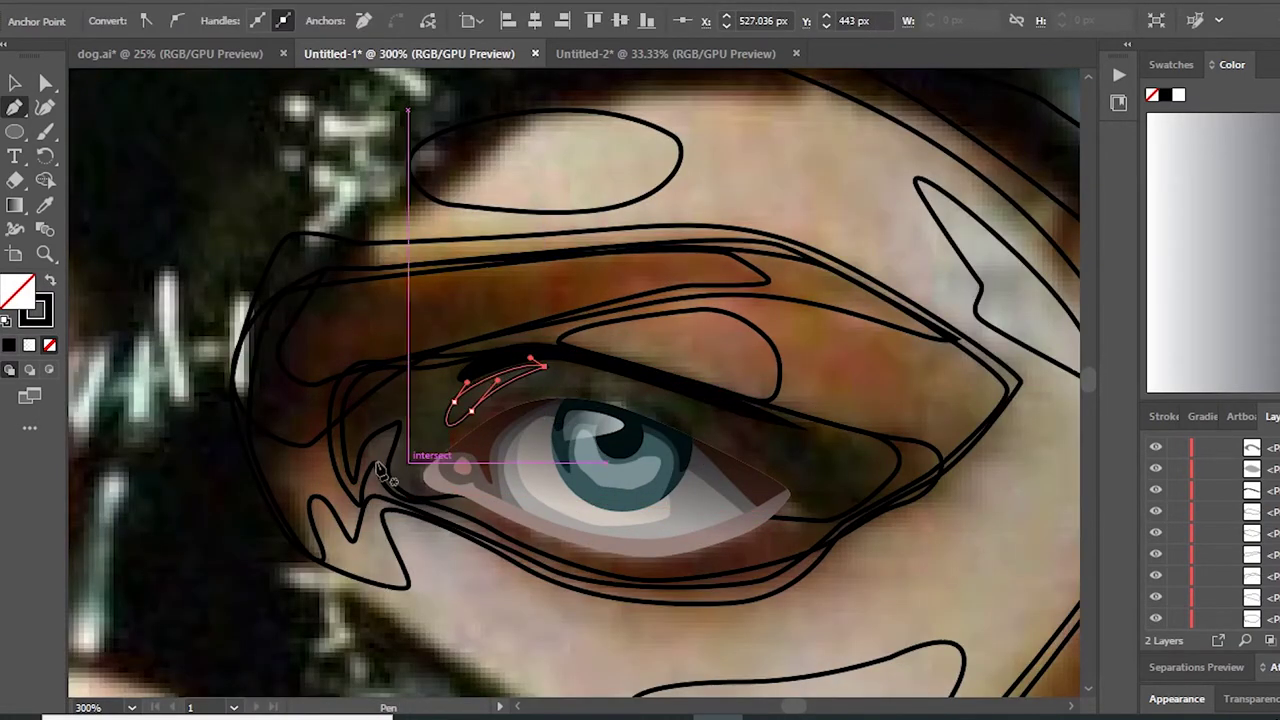
{"action": "scroll", "coordinate": [430, 440], "scroll_direction": "down", "scroll_amount": 2}
{"action": "scroll", "coordinate": [430, 440], "scroll_direction": "up", "scroll_amount": 2}
{"action": "left_click", "coordinate": [384, 424]}
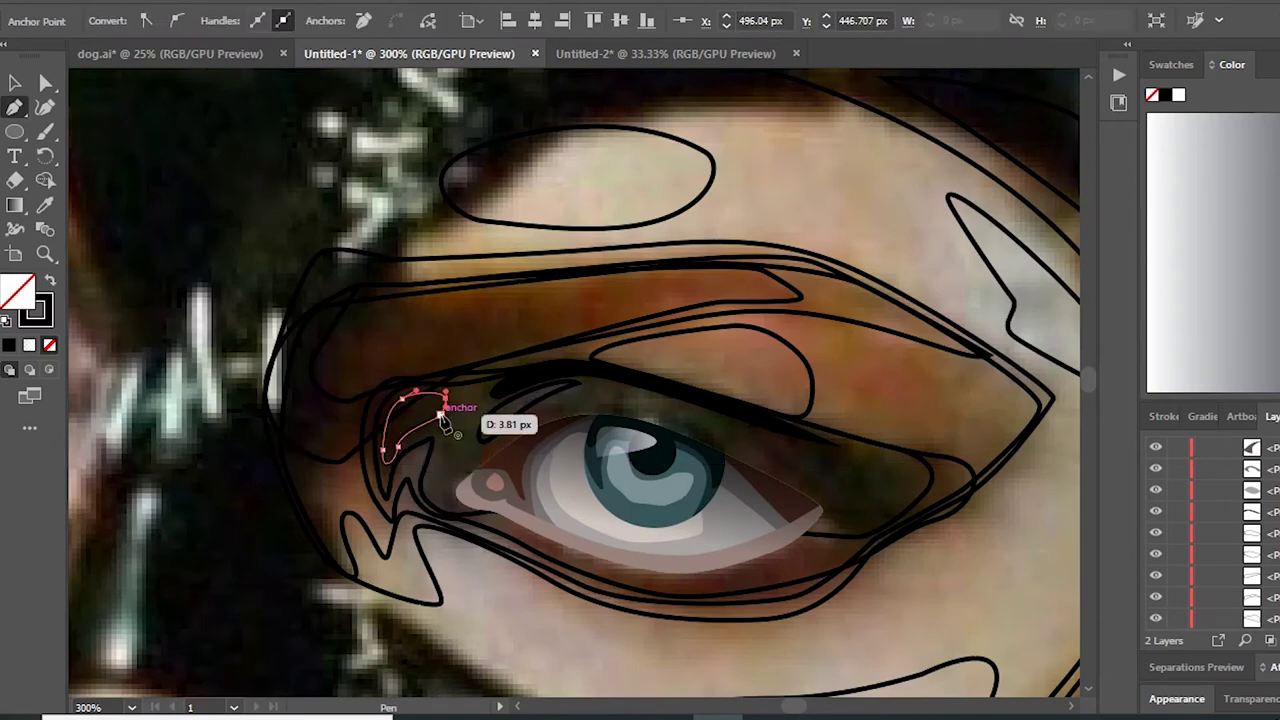
{"action": "key", "text": "ctrl+minus"}
{"action": "key", "text": "ctrl+plus"}
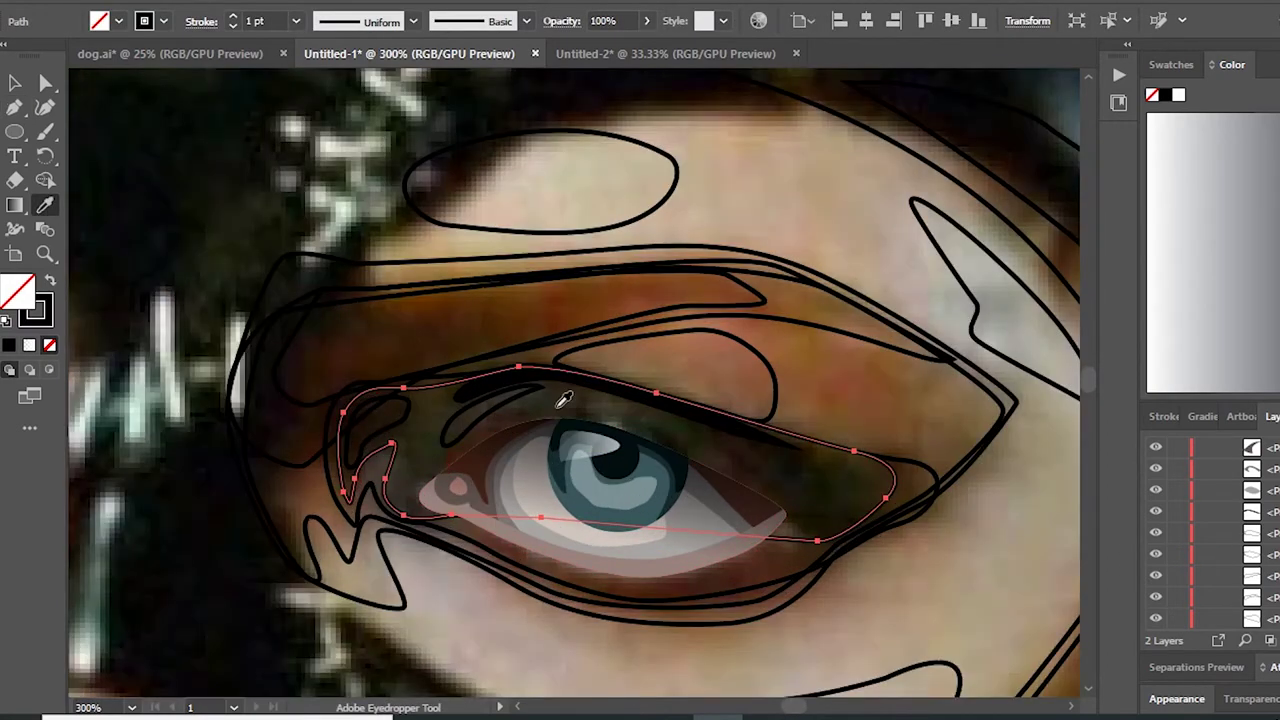
Step: Fill the eye-surround shadow with near-black #191814 and set its opacity to about 68%
{"action": "key", "text": "v"}
{"action": "key", "text": "i"}
{"action": "left_click", "coordinate": [794, 451]}
{"action": "double_click", "coordinate": [34, 293]}
{"action": "left_click", "coordinate": [651, 380]}
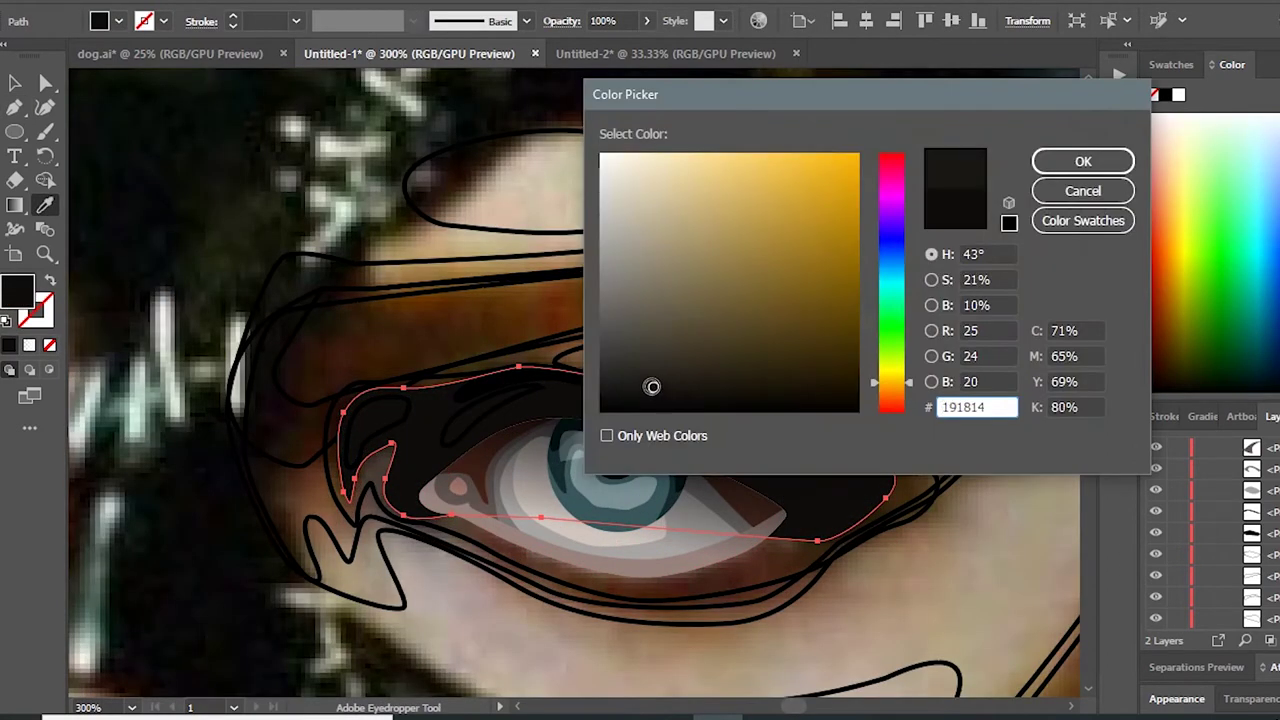
{"action": "left_click", "coordinate": [1079, 162]}
{"action": "left_click", "coordinate": [421, 447]}
{"action": "key", "text": "shift+x"}
{"action": "left_click", "coordinate": [648, 22]}
Step: Give the inner-corner patch a darker fill at 33% opacity and fill the eyebrow dark brown
{"action": "left_click", "coordinate": [600, 328], "text": "ctrl"}
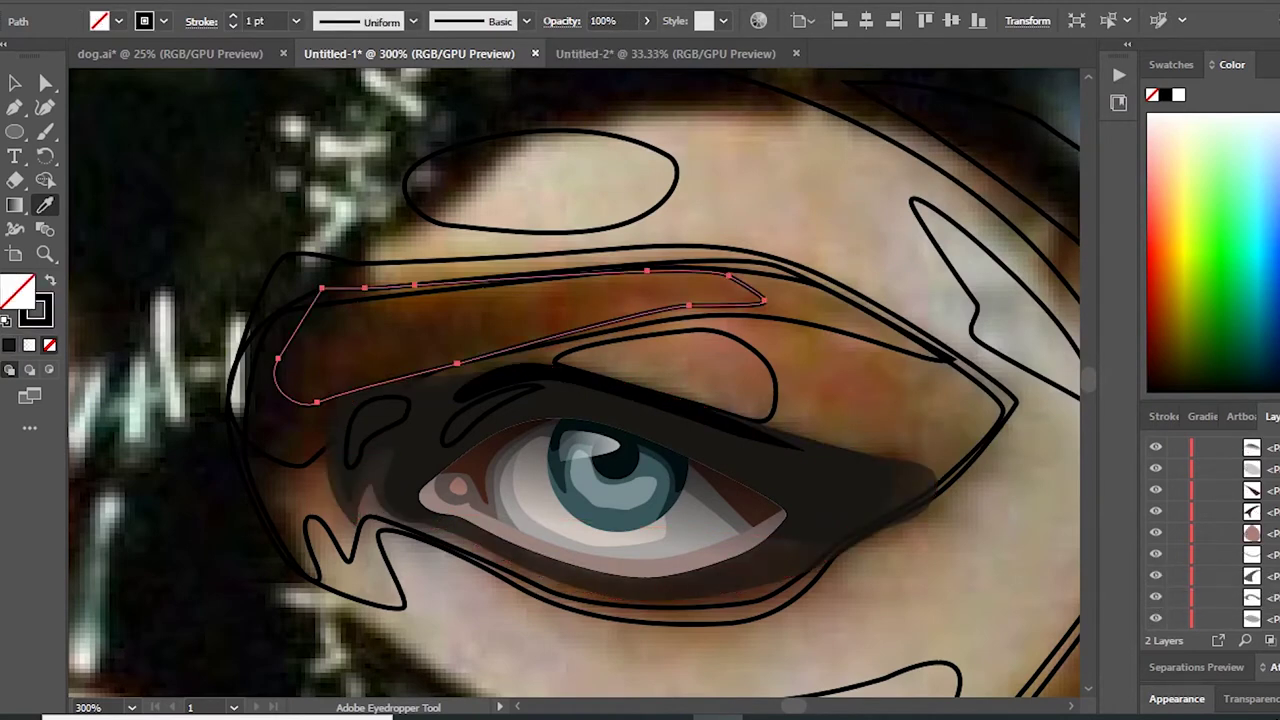
{"action": "left_click", "coordinate": [490, 405], "text": "ctrl"}
{"action": "key", "text": "shift+x"}
{"action": "double_click", "coordinate": [17, 290]}
{"action": "left_click", "coordinate": [629, 357]}
{"action": "left_click", "coordinate": [617, 369]}
{"action": "left_click", "coordinate": [1083, 162]}
{"action": "left_click", "coordinate": [380, 425], "text": "ctrl"}
{"action": "key", "text": "shift+x"}
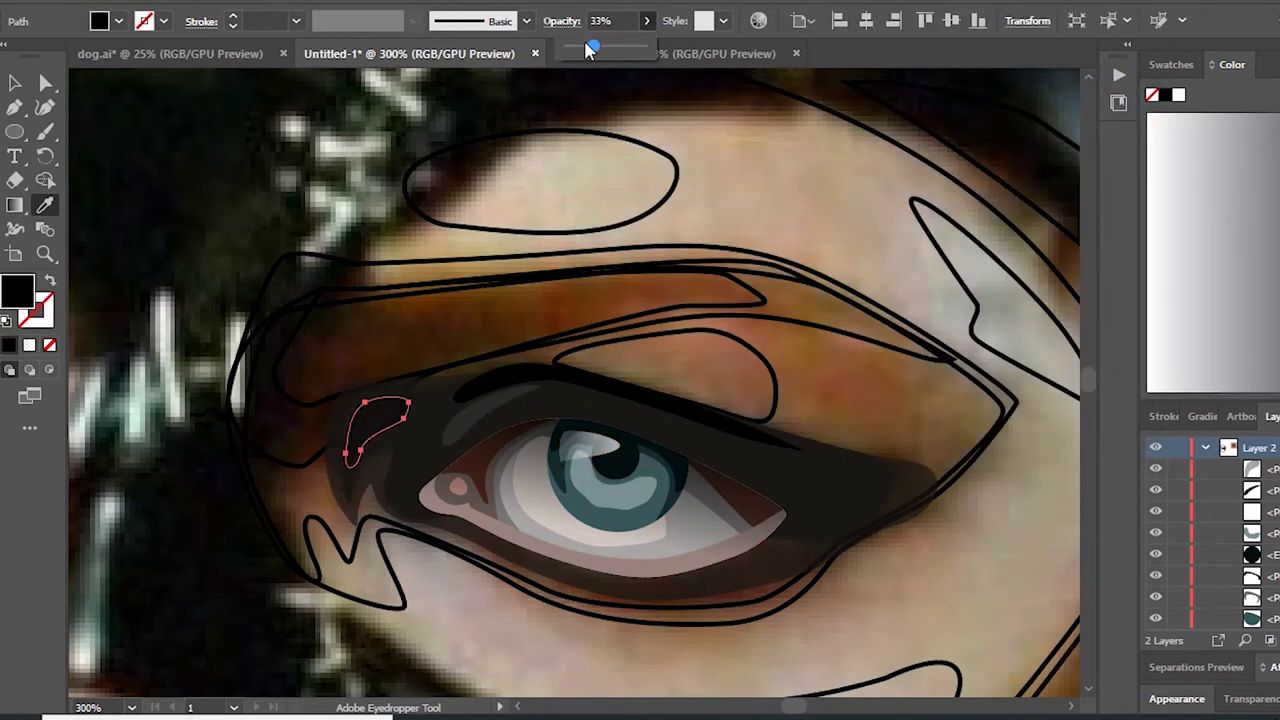
{"action": "left_click", "coordinate": [590, 48]}
{"action": "left_click", "coordinate": [329, 334], "text": "ctrl"}
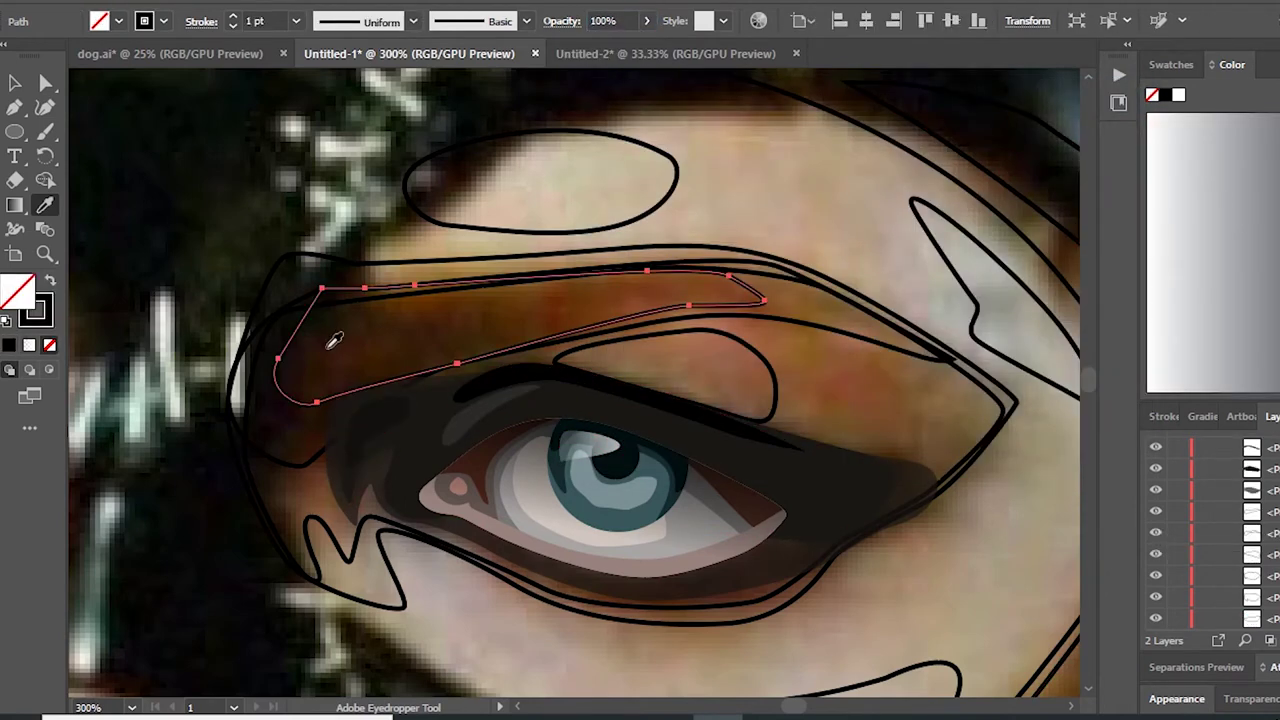
{"action": "left_click", "coordinate": [290, 347]}
Step: Apply a gradient to the eyebrow at 100% stop opacity, angled along its length
{"action": "key", "text": "g"}
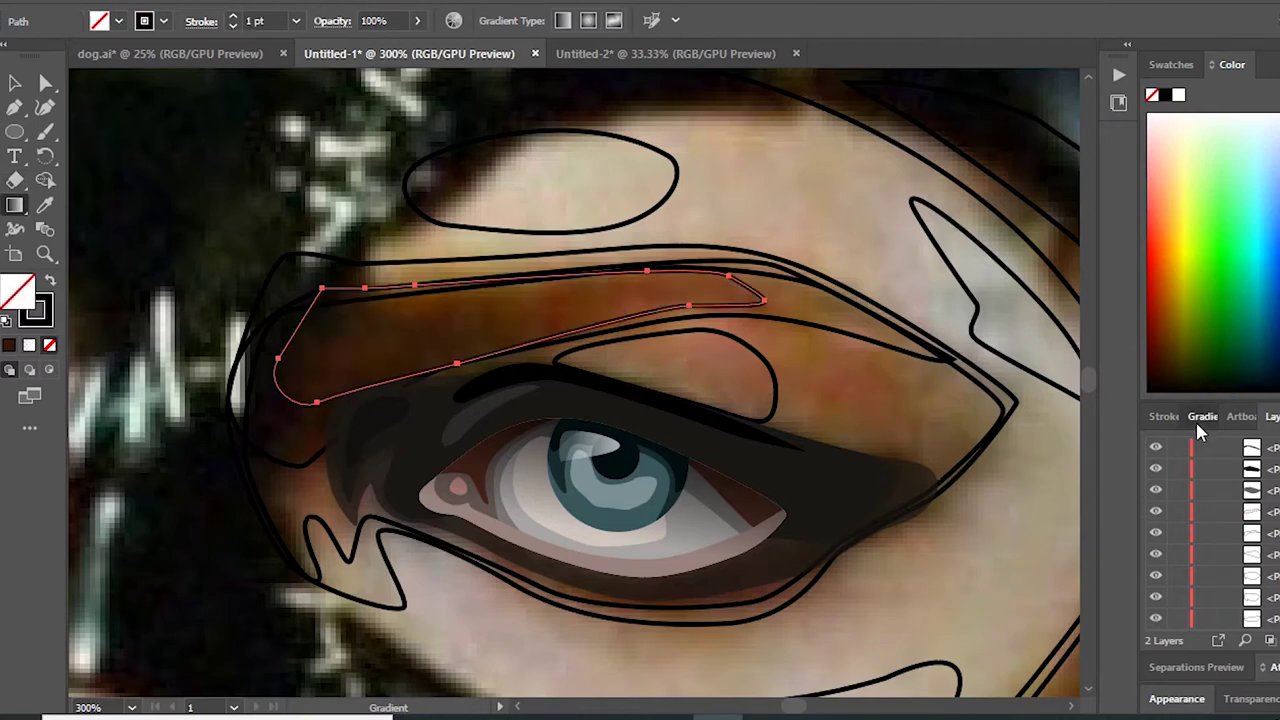
{"action": "left_click", "coordinate": [1195, 419]}
{"action": "left_click", "coordinate": [1161, 427]}
{"action": "key", "text": "v"}
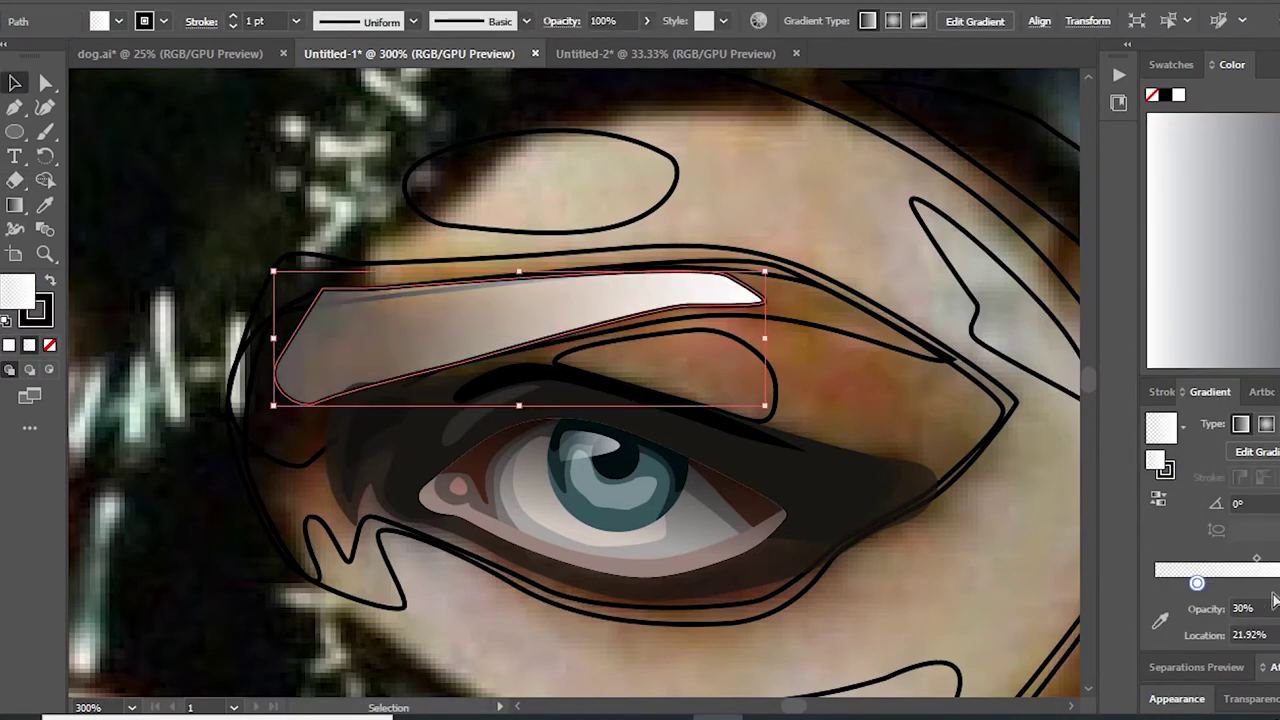
{"action": "type", "text": "100"}
{"action": "key", "text": "Return"}
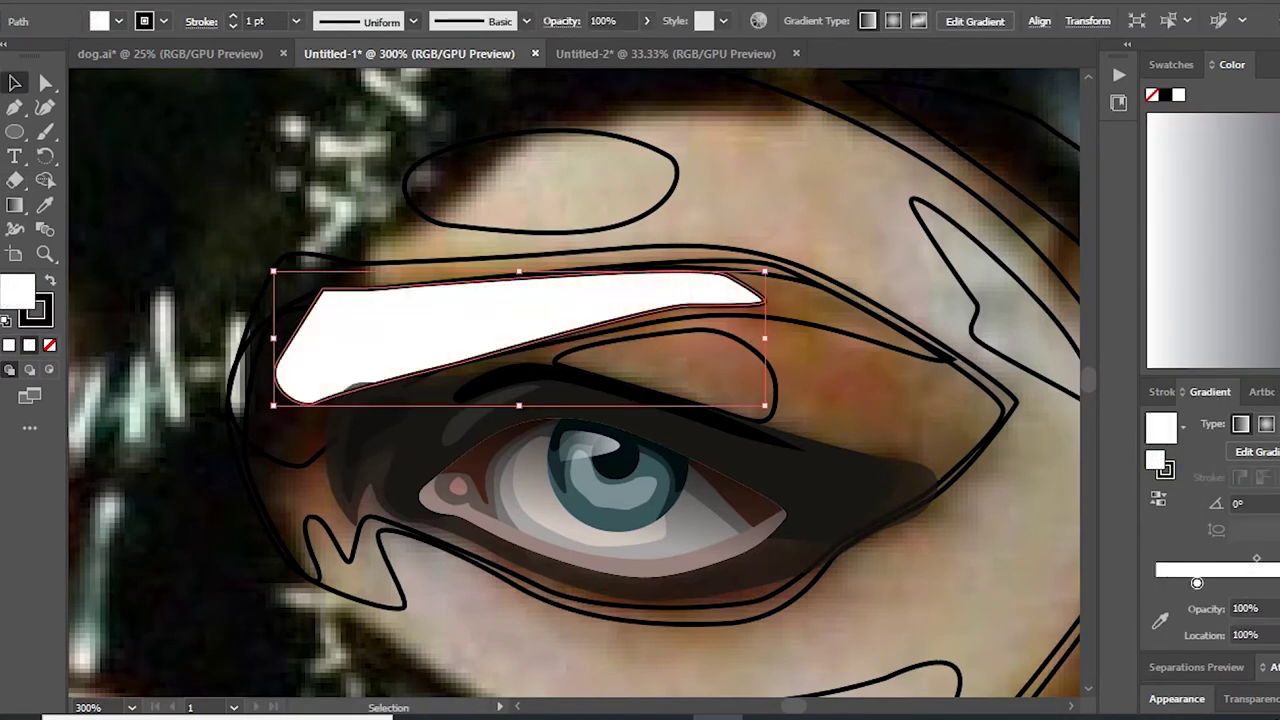
{"action": "left_click", "coordinate": [15, 205]}
{"action": "left_click_drag", "start_coordinate": [267, 354], "coordinate": [761, 277]}
Step: Sample brown into the gradient's left stop and move it toward the eyebrow tip
{"action": "left_click", "coordinate": [1160, 620]}
{"action": "left_click", "coordinate": [720, 515]}
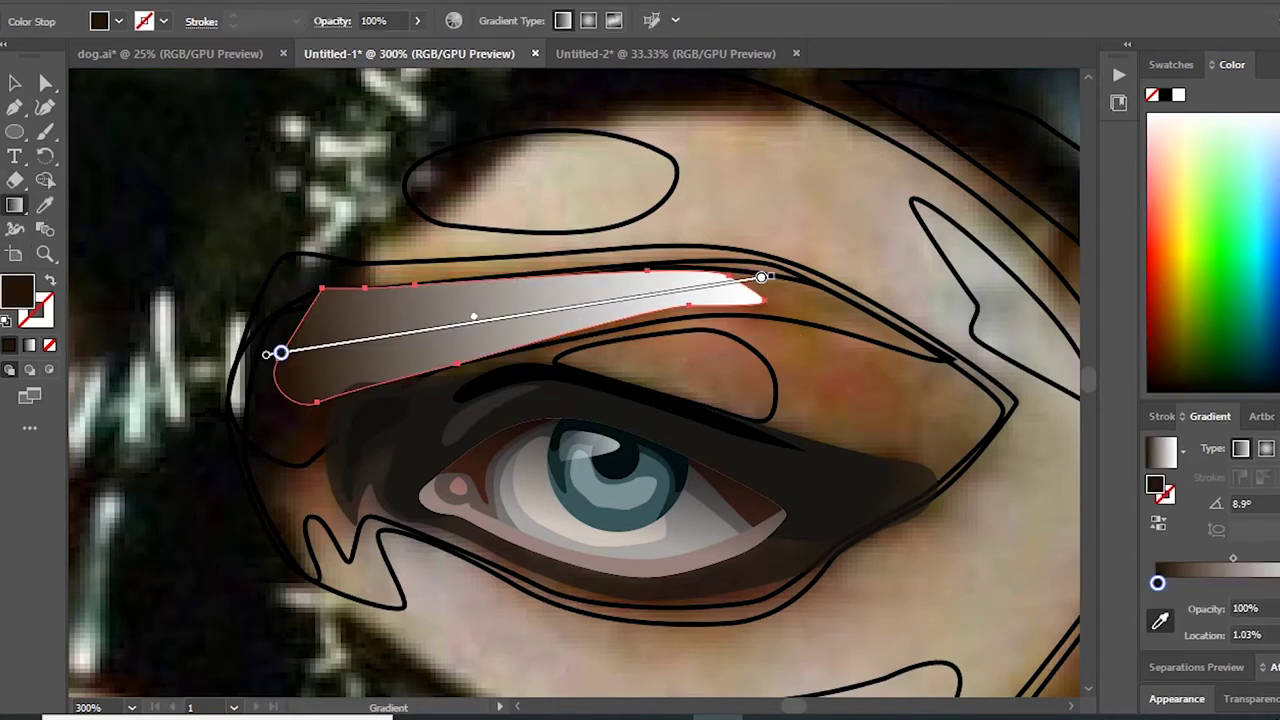
{"action": "scroll", "coordinate": [729, 294], "scroll_direction": "up", "scroll_amount": 4}
{"action": "left_click_drag", "start_coordinate": [729, 290], "coordinate": [799, 246]}
{"action": "scroll", "coordinate": [862, 348], "scroll_direction": "down", "scroll_amount": 3}
{"action": "key", "text": "ctrl+z"}
{"action": "key", "text": "ctrl+z"}
{"action": "scroll", "coordinate": [1051, 389], "scroll_direction": "up", "scroll_amount": 2}
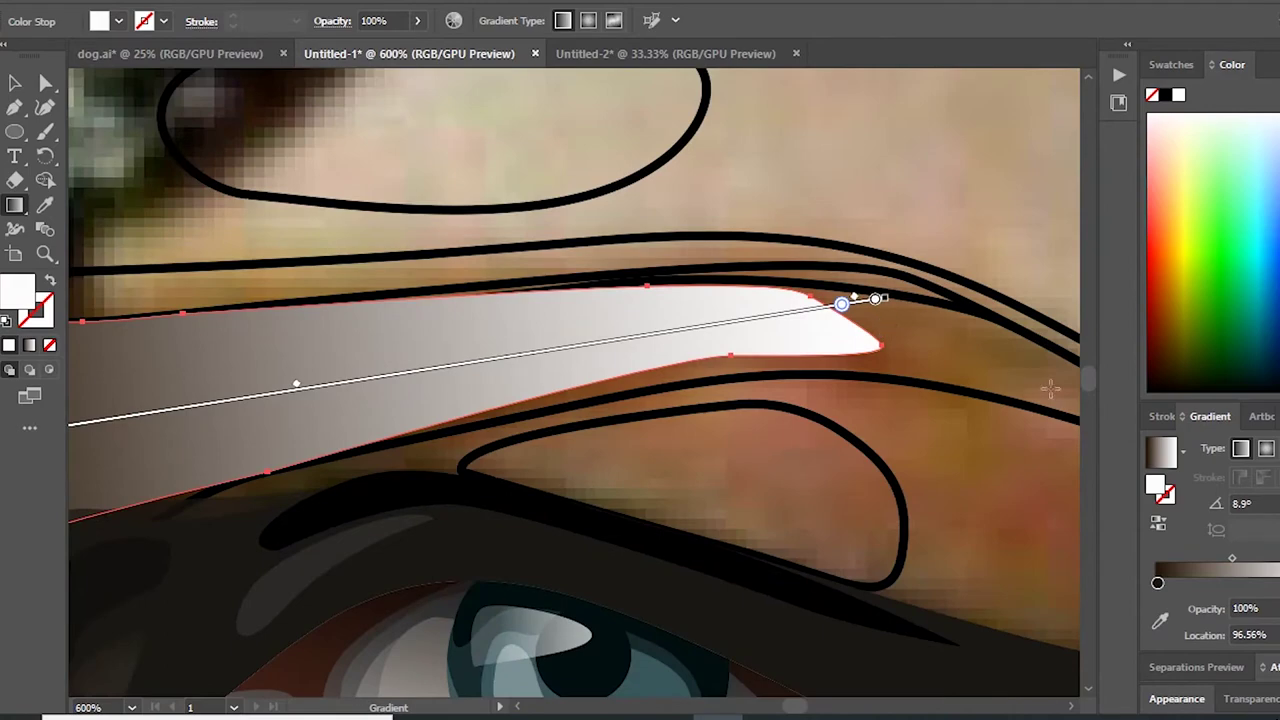
{"action": "left_click", "coordinate": [993, 451]}
{"action": "scroll", "coordinate": [941, 338], "scroll_direction": "down", "scroll_amount": 3}
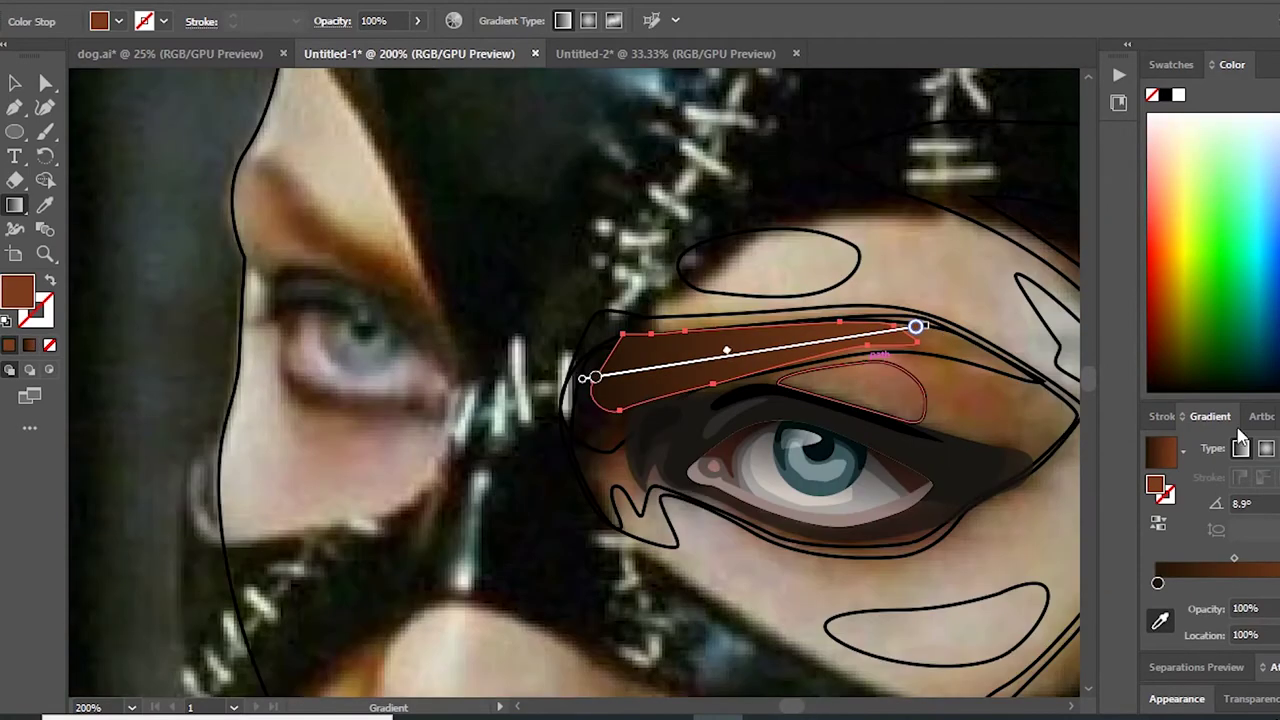
Step: Fill the larger outer eyebrow shape with brown sampled by the eyedropper
{"action": "left_click", "coordinate": [1272, 416]}
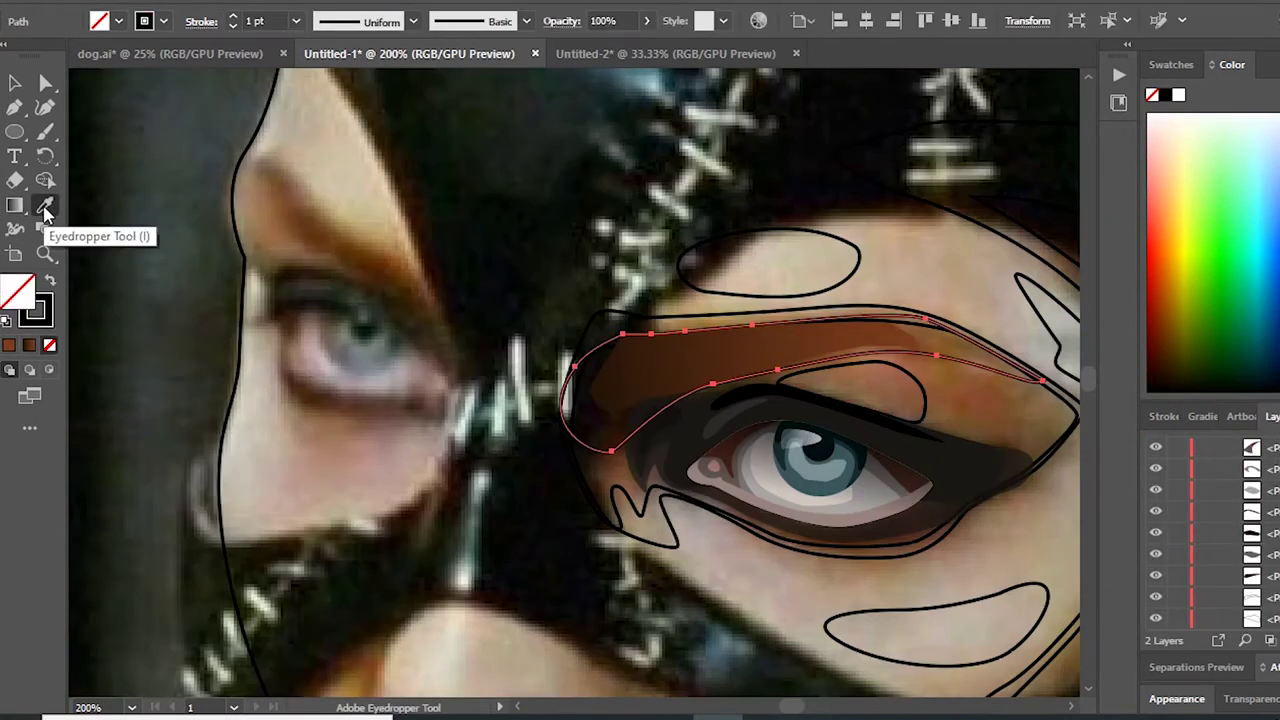
{"action": "left_click", "coordinate": [45, 205]}
{"action": "scroll", "coordinate": [677, 423], "scroll_direction": "up", "scroll_amount": 2}
{"action": "left_click", "coordinate": [677, 423]}
{"action": "scroll", "coordinate": [1000, 500], "scroll_direction": "right", "scroll_amount": 2}
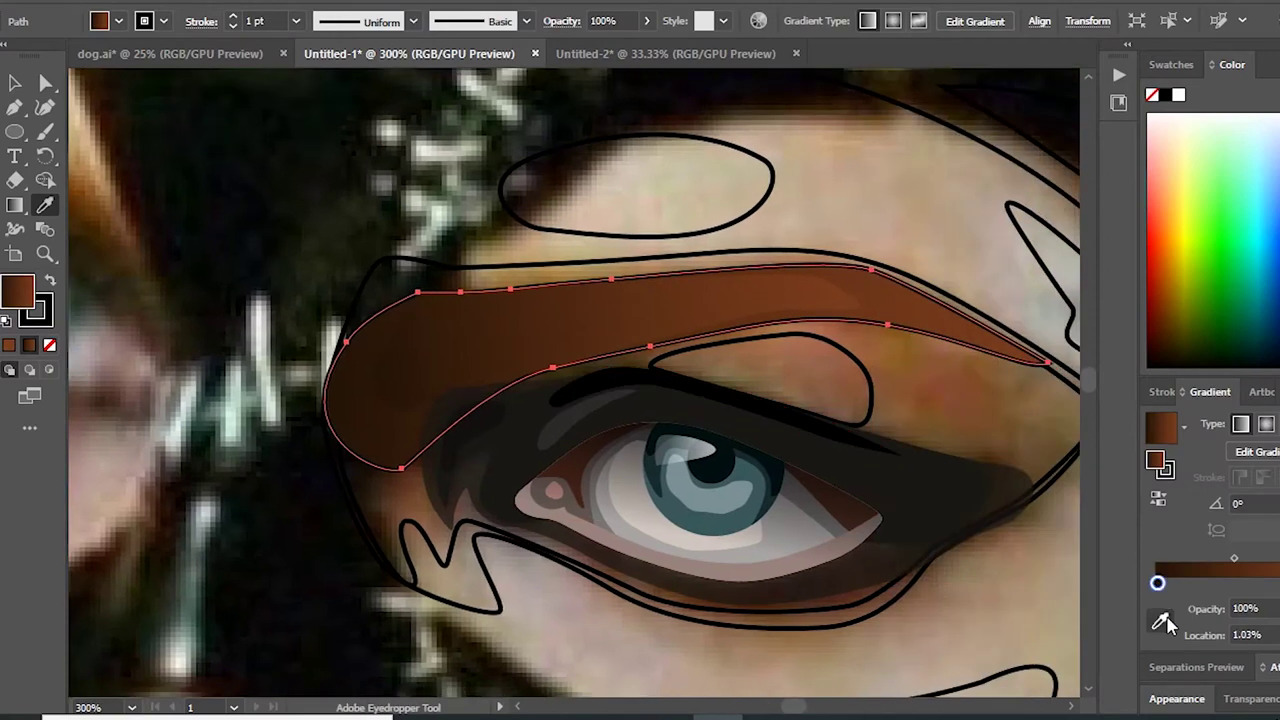
Step: Set the eyebrow gradient's stop colour to #915237 in the Color Picker
{"action": "key", "text": "g"}
{"action": "scroll", "coordinate": [370, 477], "scroll_direction": "up", "scroll_amount": 2}
{"action": "scroll", "coordinate": [370, 477], "scroll_direction": "down", "scroll_amount": 3}
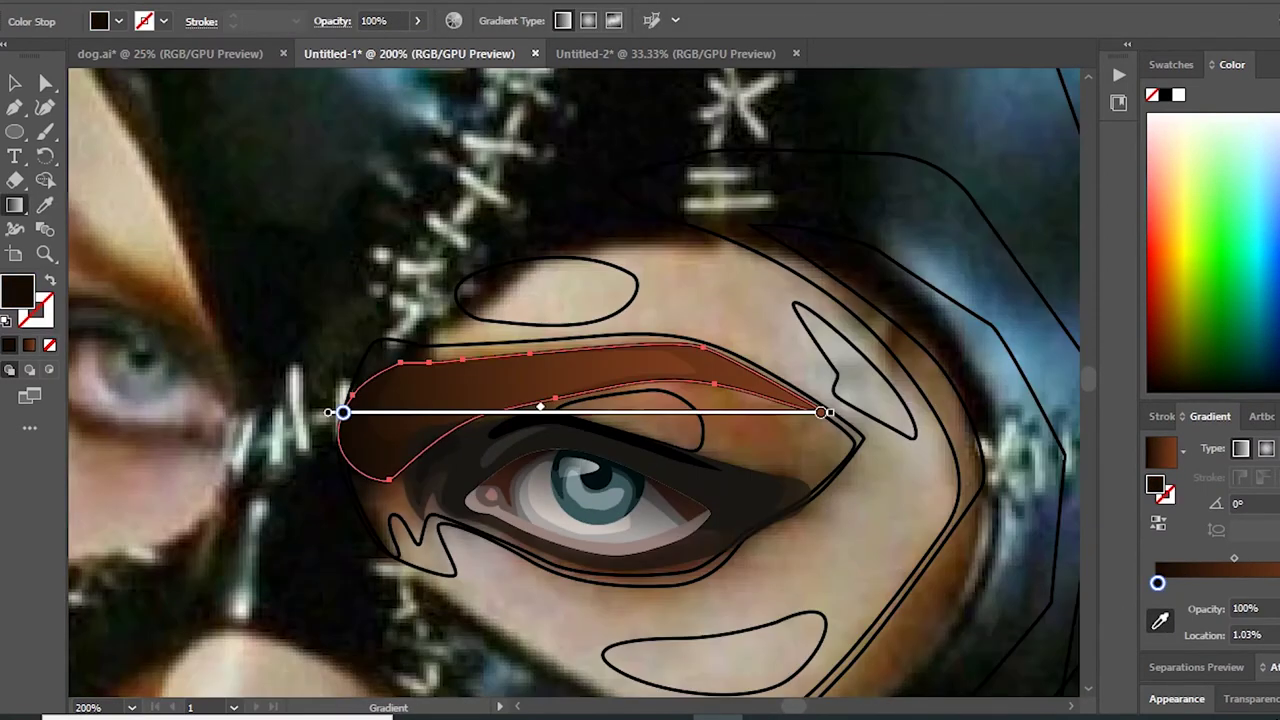
{"action": "scroll", "coordinate": [858, 398], "scroll_direction": "up", "scroll_amount": 3}
{"action": "scroll", "coordinate": [366, 257], "scroll_direction": "down", "scroll_amount": 2}
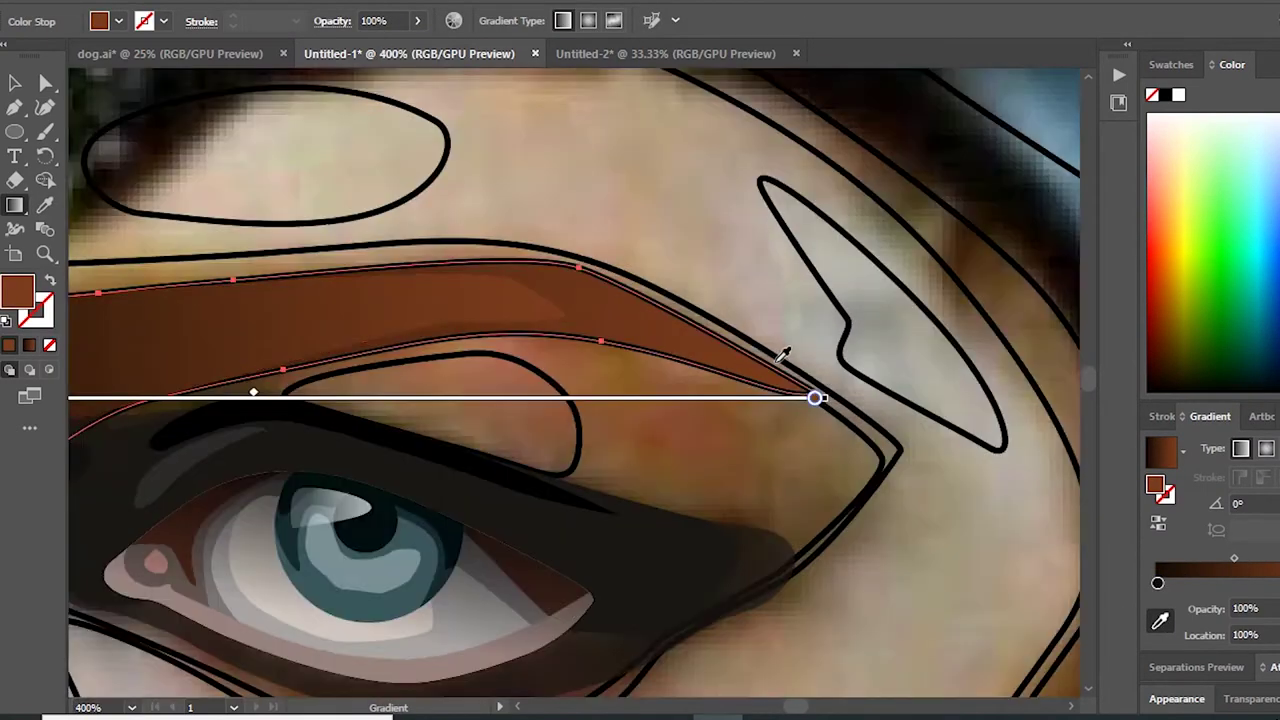
{"action": "scroll", "coordinate": [848, 355], "scroll_direction": "down", "scroll_amount": 1}
{"action": "scroll", "coordinate": [848, 355], "scroll_direction": "down", "scroll_amount": 2}
{"action": "scroll", "coordinate": [860, 365], "scroll_direction": "up", "scroll_amount": 2}
{"action": "double_click", "coordinate": [20, 295]}
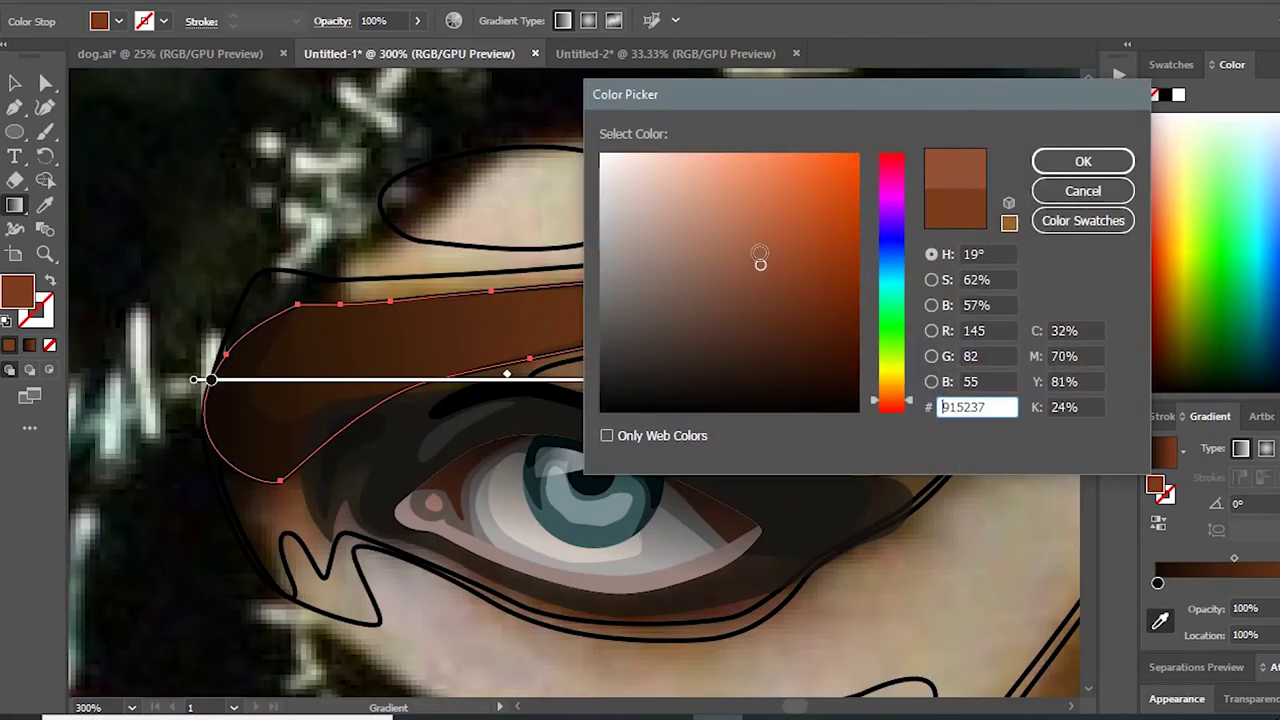
{"action": "left_click", "coordinate": [1046, 163]}
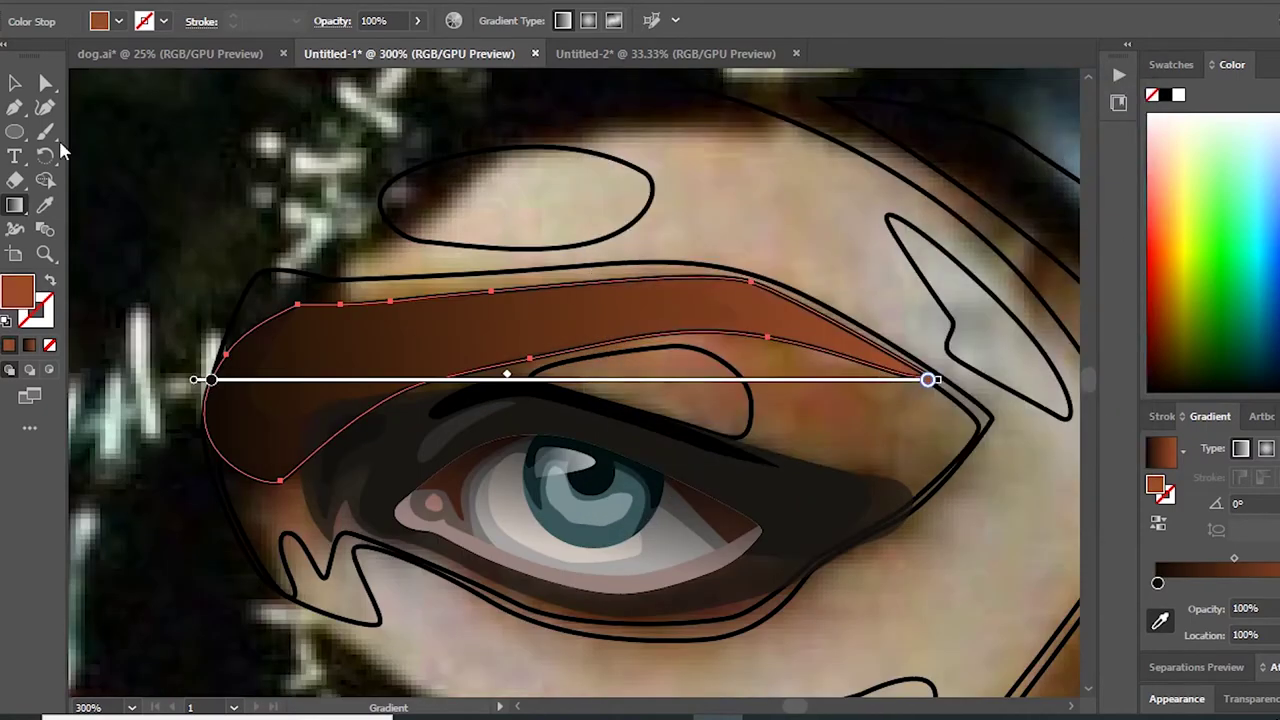
Step: Deselect the eyebrow and zoom out to view the whole face
{"action": "key", "text": "v"}
{"action": "scroll", "coordinate": [515, 415], "scroll_direction": "down", "scroll_amount": 3}
{"action": "scroll", "coordinate": [515, 415], "scroll_direction": "up", "scroll_amount": 1}
{"action": "key", "text": "ctrl+shift+a"}
{"action": "key", "text": "F7"}
{"action": "scroll", "coordinate": [1158, 518], "scroll_direction": "down", "scroll_amount": 2}
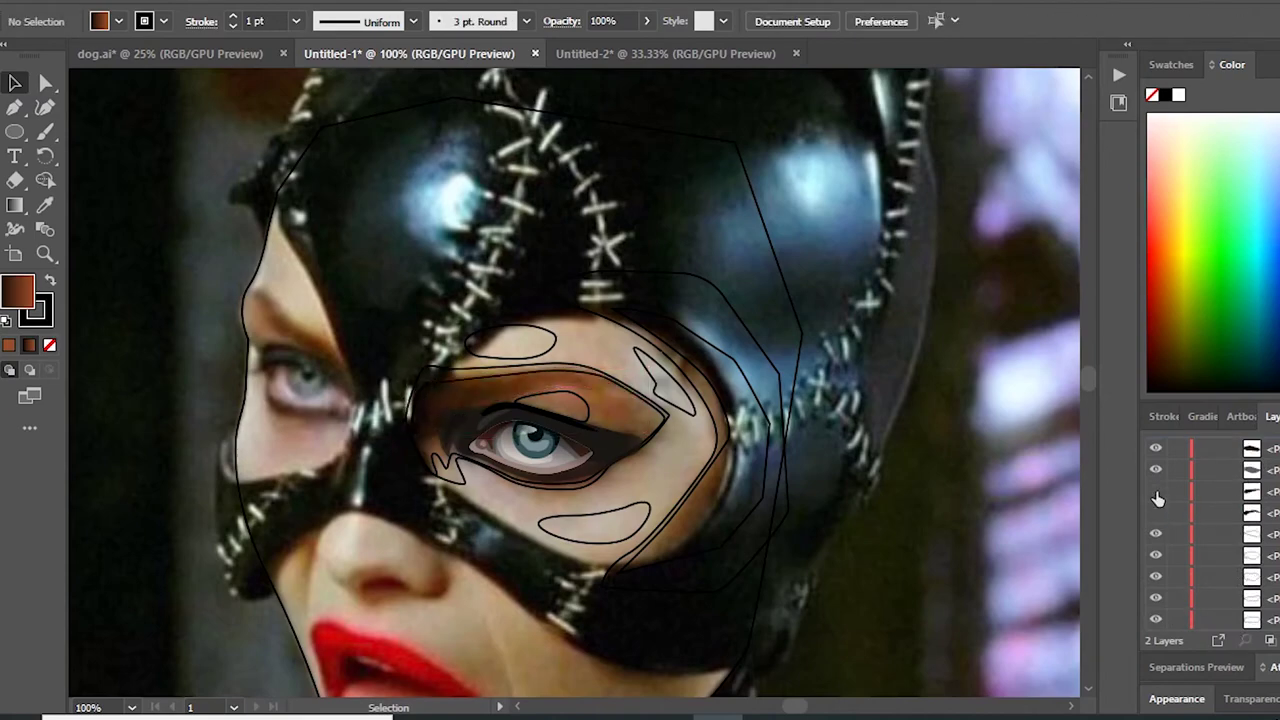
Step: Fill the mask shape with sampled brown and the brow highlight with light peach
{"action": "scroll", "coordinate": [519, 363], "scroll_direction": "up", "scroll_amount": 2}
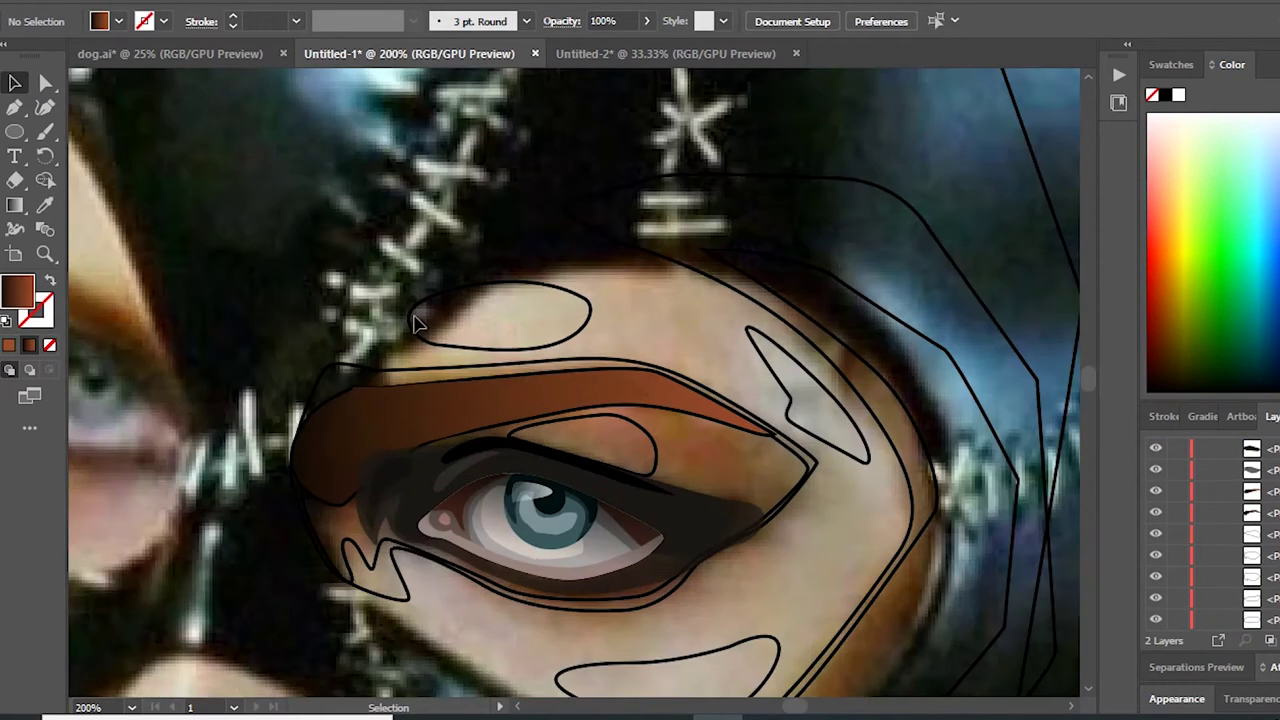
{"action": "left_click", "coordinate": [738, 441]}
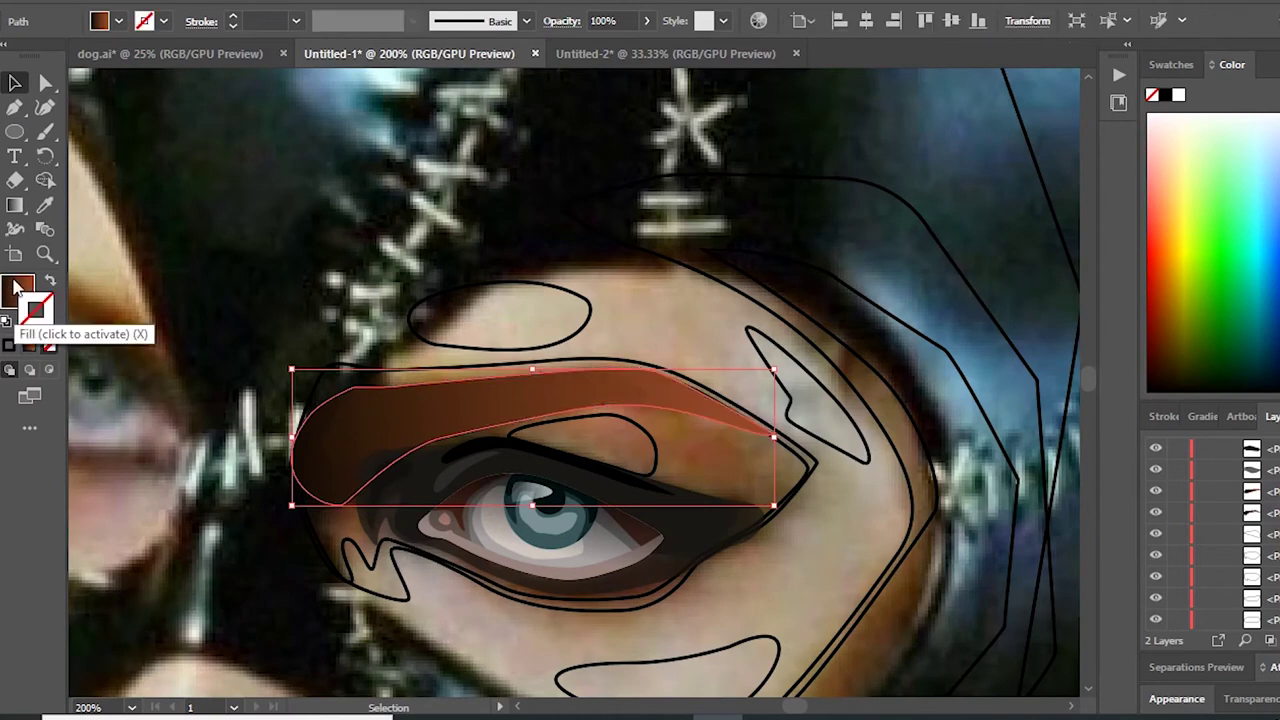
{"action": "left_click", "coordinate": [1203, 416]}
{"action": "left_click", "coordinate": [1157, 607]}
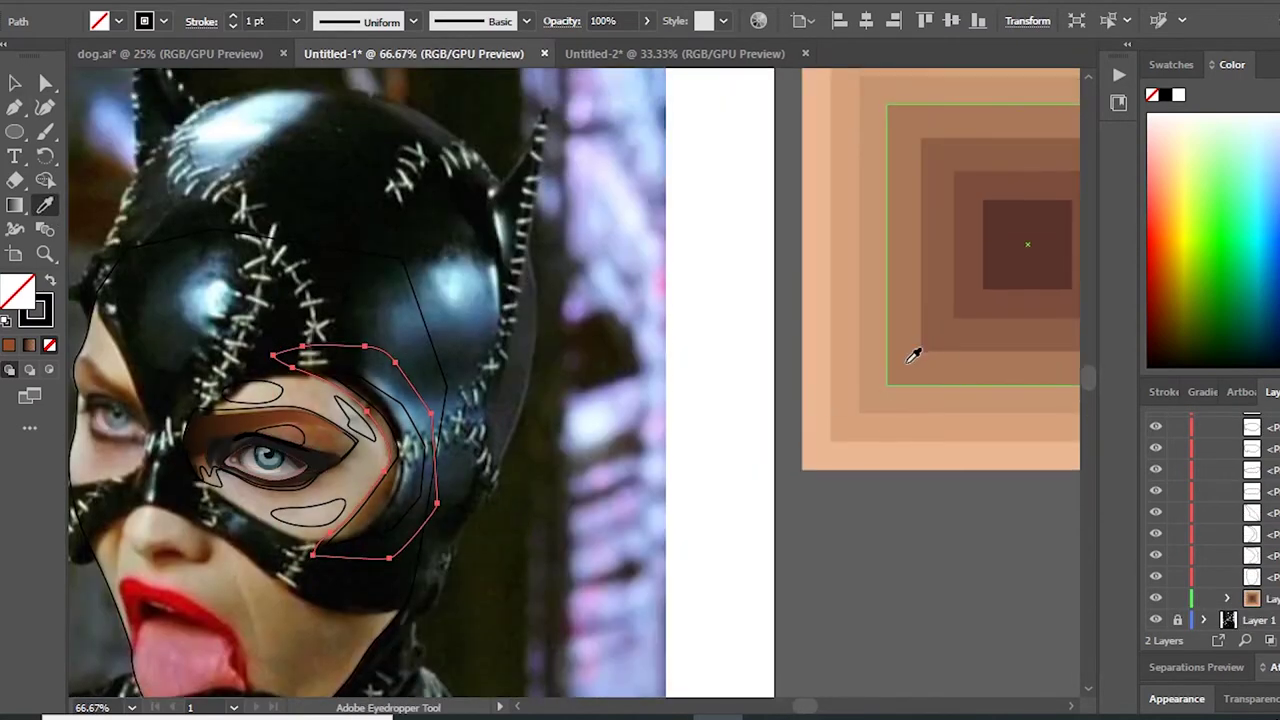
{"action": "left_click", "coordinate": [913, 355]}
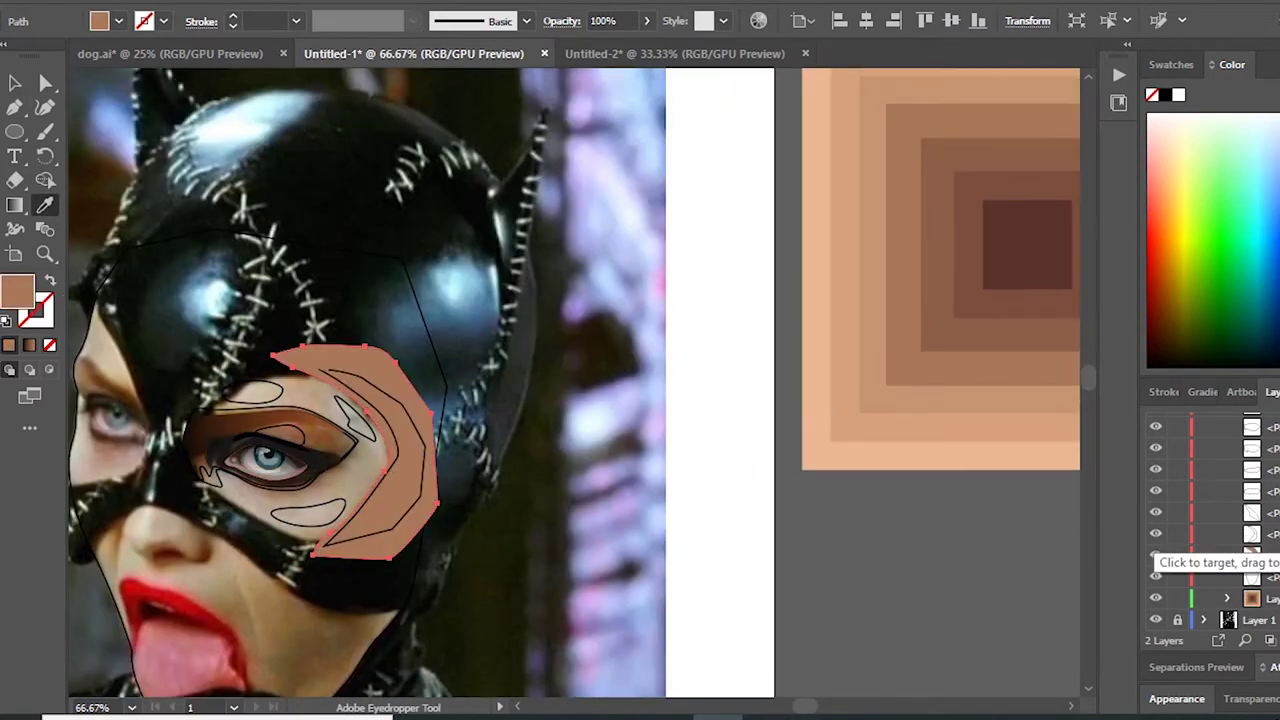
{"action": "left_click", "coordinate": [949, 380]}
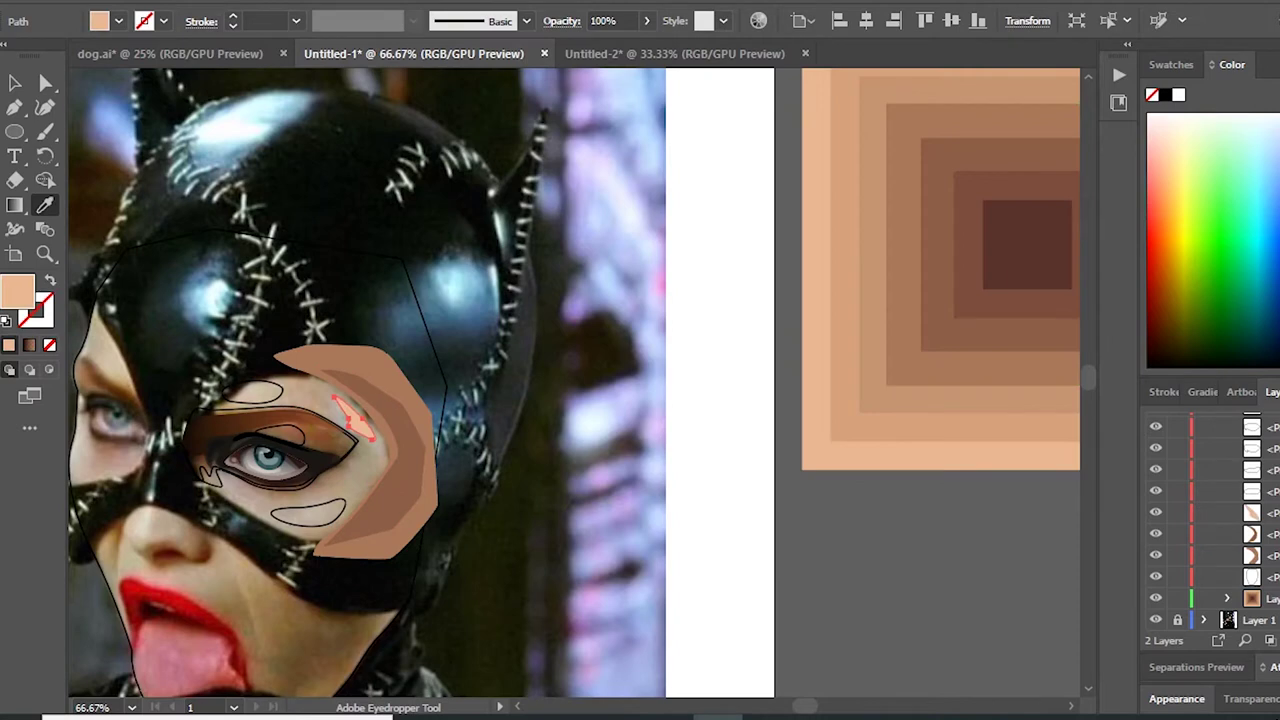
Step: Fill the eye outline with a darker sampled brown and the face with peach
{"action": "left_click", "coordinate": [1265, 448]}
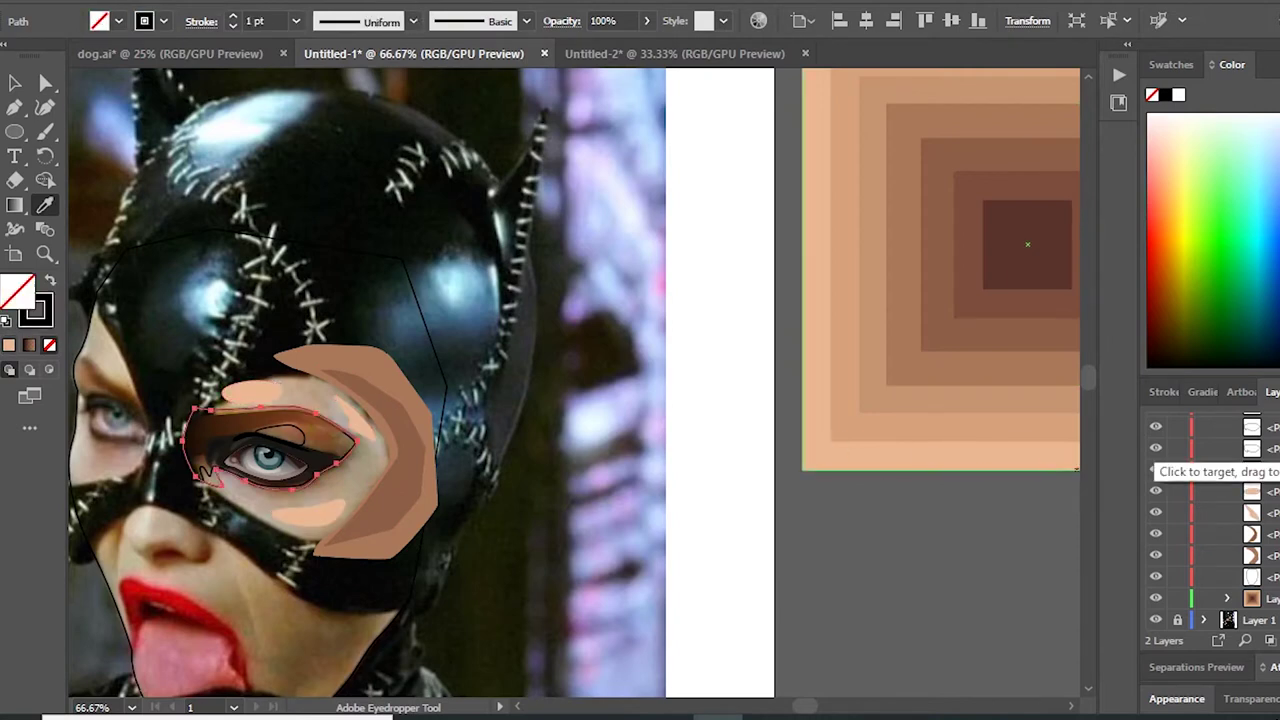
{"action": "left_click", "coordinate": [877, 393]}
{"action": "left_click", "coordinate": [918, 364]}
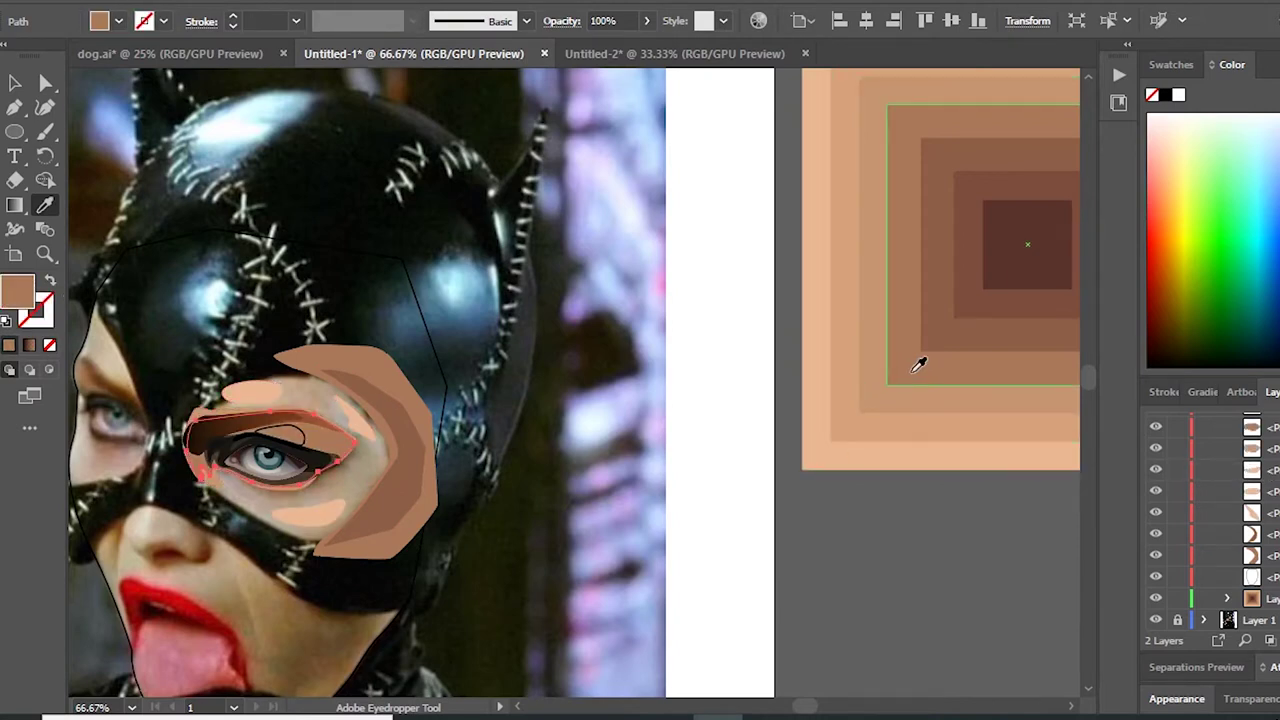
{"action": "key", "text": "ctrl+z"}
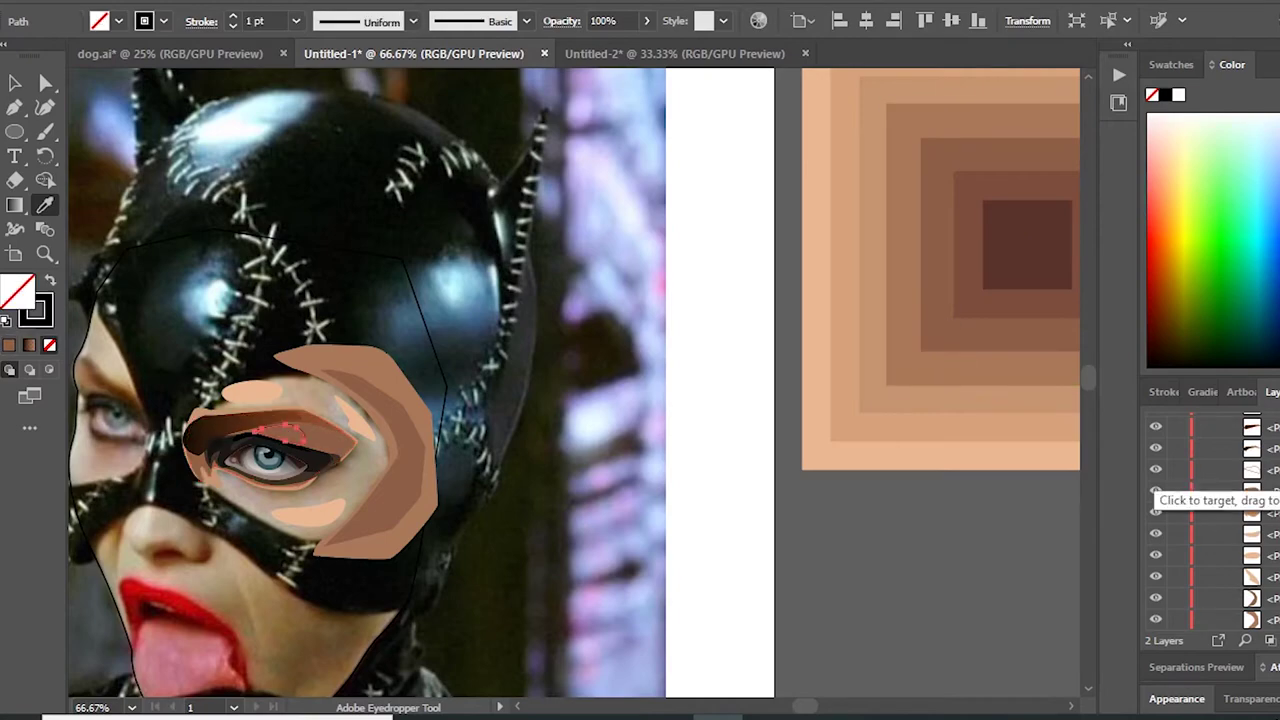
{"action": "left_click", "coordinate": [905, 375]}
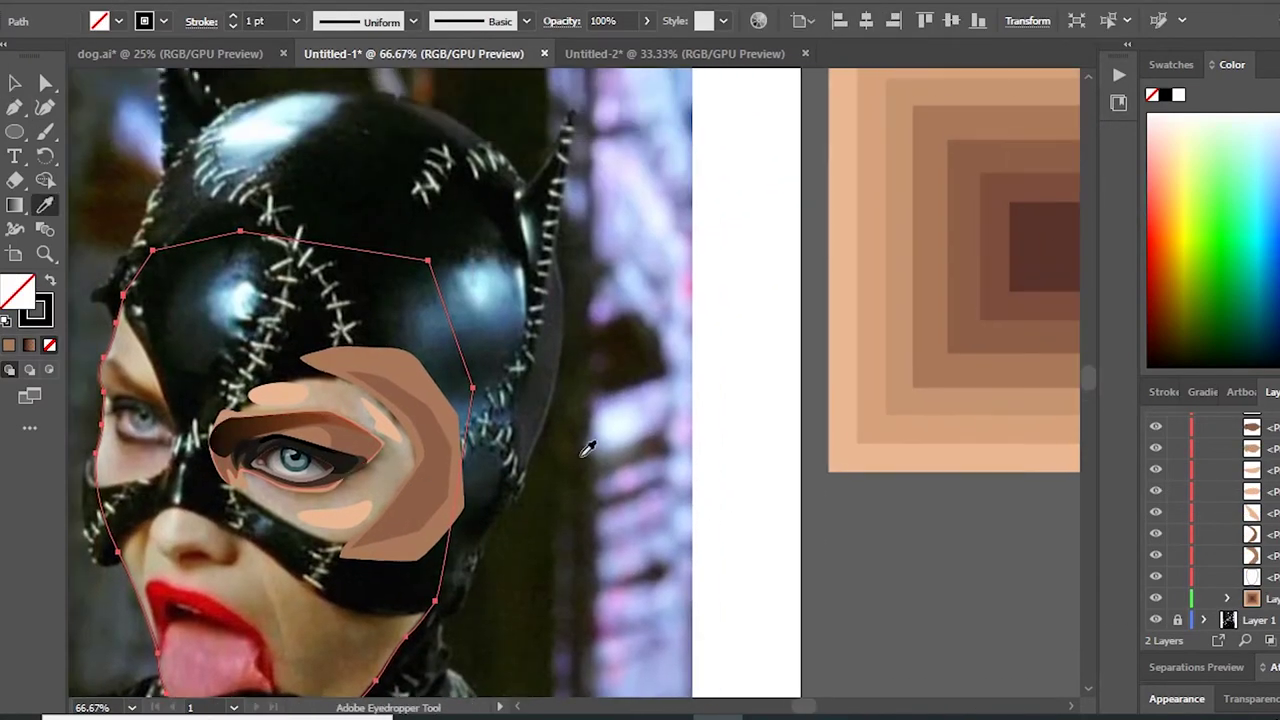
{"action": "left_click", "coordinate": [840, 452]}
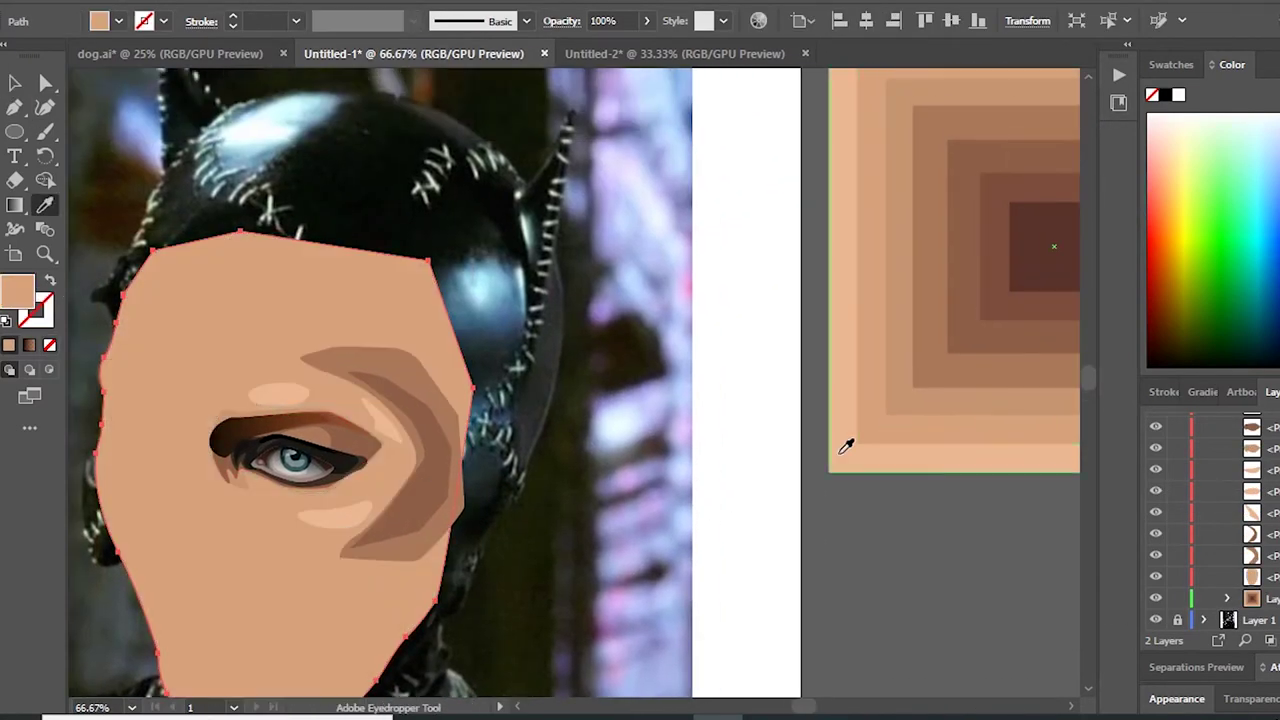
Step: Hide the peach face path in the Layers panel, keeping the dark eyelid shapes visible
{"action": "key", "text": "v"}
{"action": "key", "text": "ctrl+plus"}
{"action": "key", "text": "ctrl+plus"}
{"action": "left_click", "coordinate": [610, 478]}
{"action": "key", "text": "ctrl+minus"}
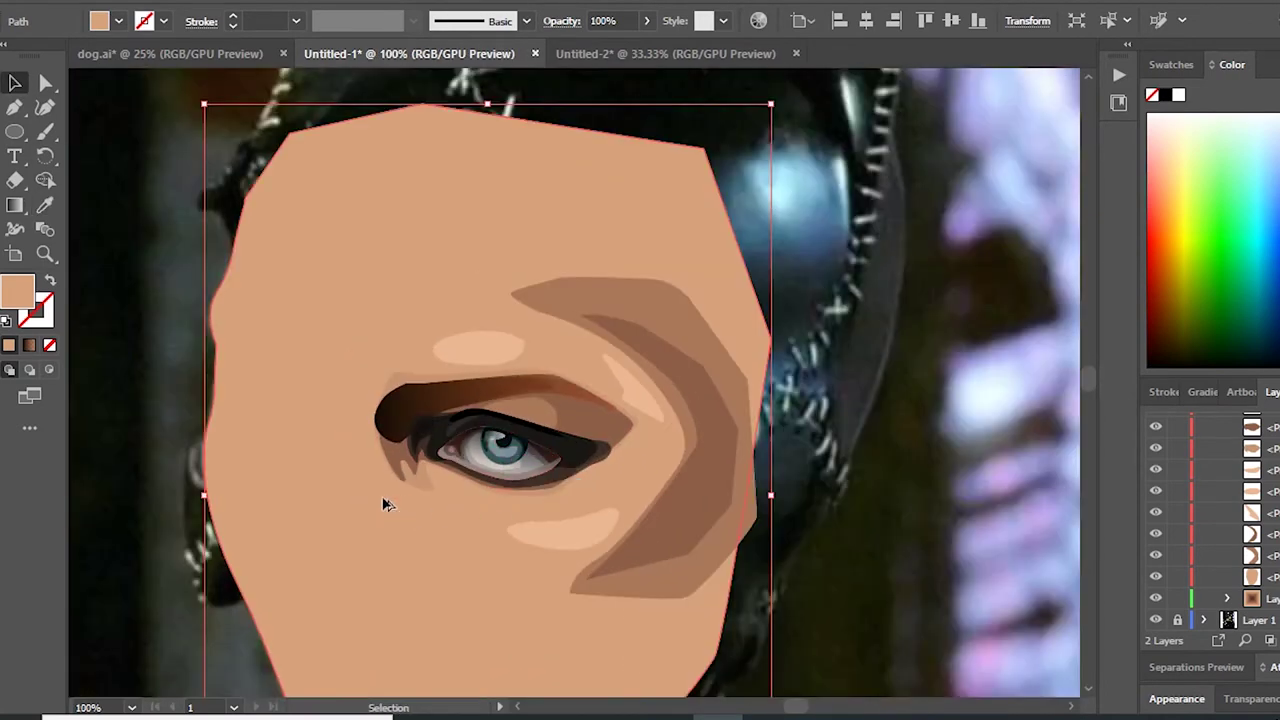
{"action": "key", "text": "ctrl+minus"}
{"action": "key", "text": "ctrl+plus"}
{"action": "left_click", "coordinate": [1155, 577]}
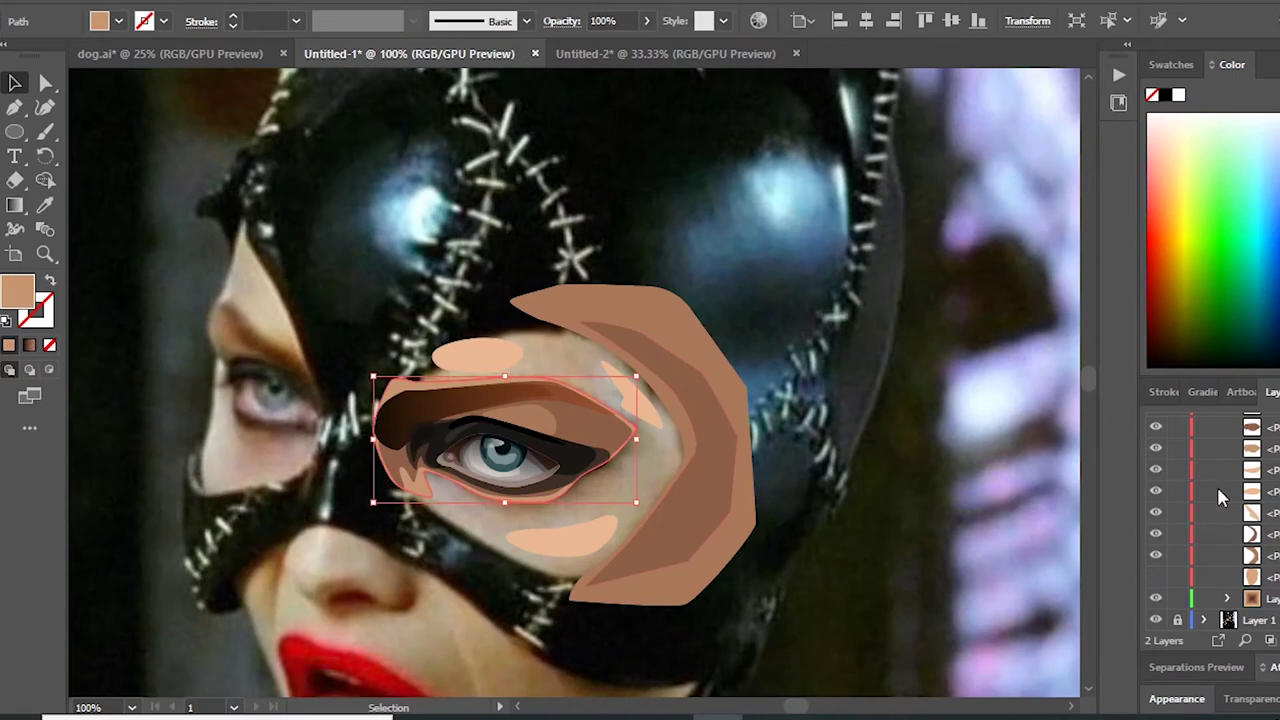
{"action": "left_click_drag", "start_coordinate": [1155, 447], "coordinate": [1155, 426]}
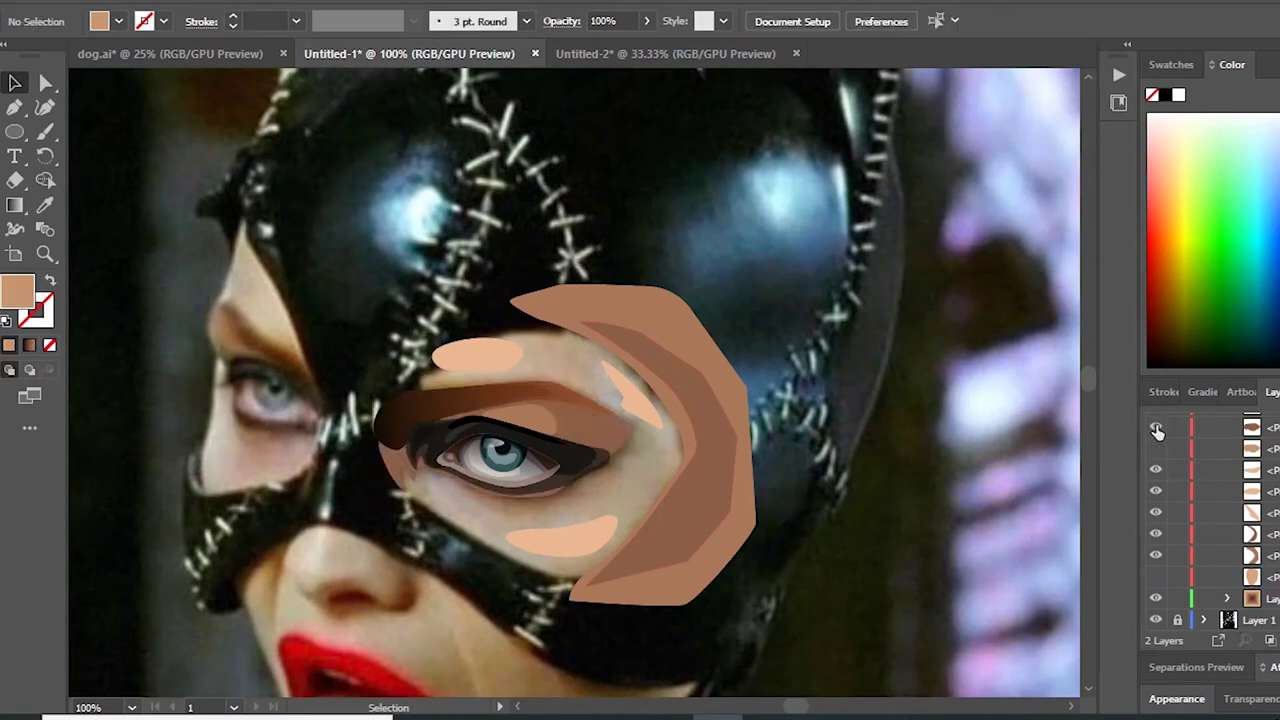
{"action": "left_click", "coordinate": [1157, 430]}
{"action": "scroll", "coordinate": [502, 480], "scroll_direction": "up", "scroll_amount": 2, "text": "alt"}
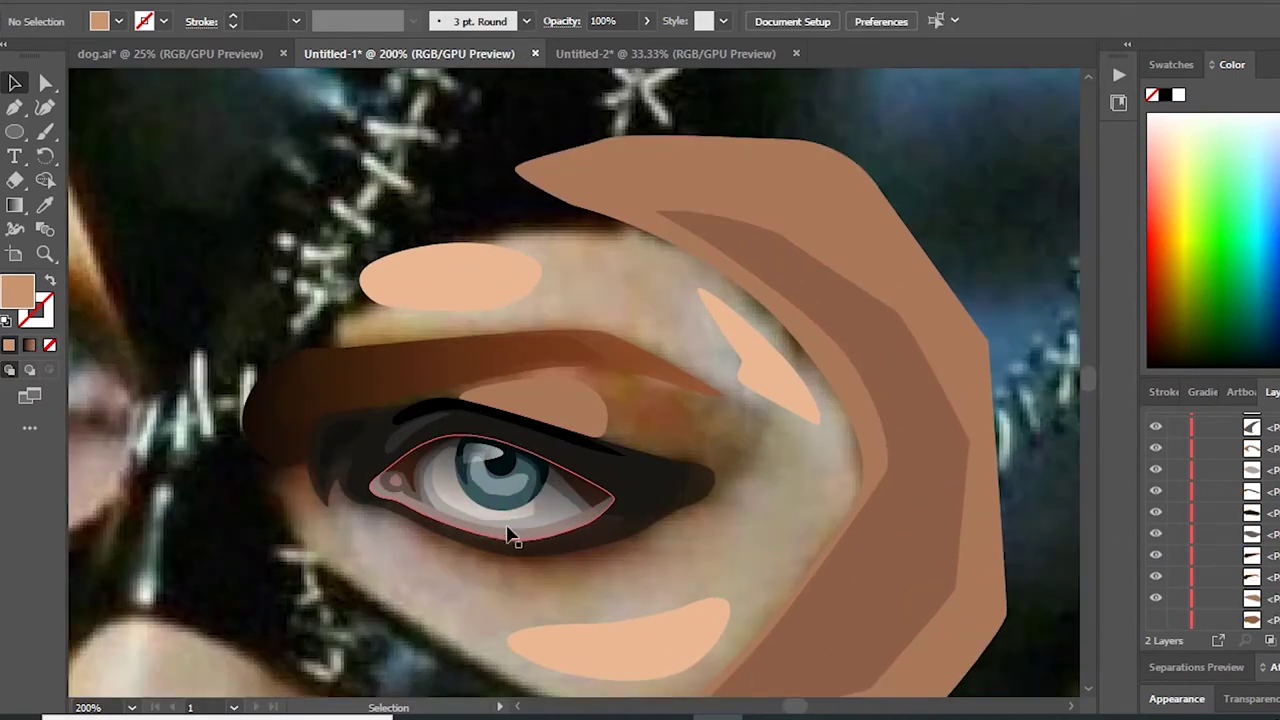
Step: Recolour the lower eyelid rim to muted beige #B29E90
{"action": "scroll", "coordinate": [1210, 520], "scroll_direction": "up", "scroll_amount": 1}
{"action": "left_click", "coordinate": [590, 505]}
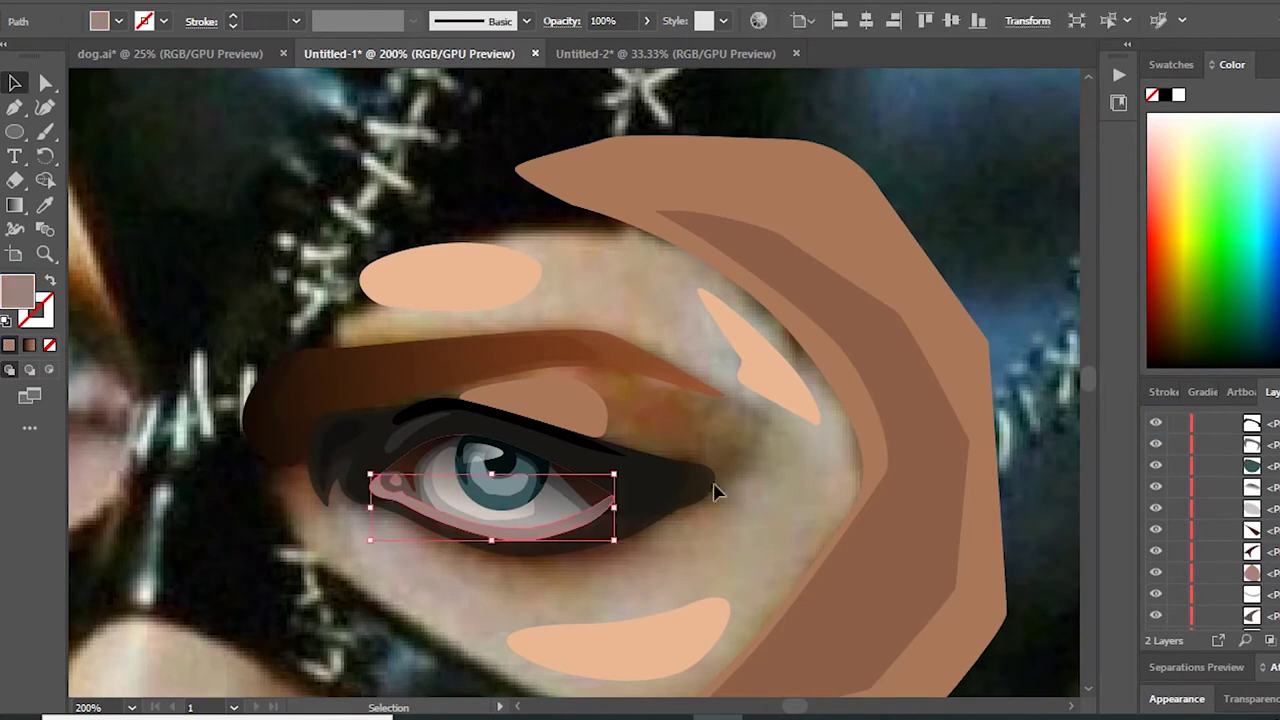
{"action": "scroll", "coordinate": [434, 463], "scroll_direction": "up", "scroll_amount": 2, "text": "alt"}
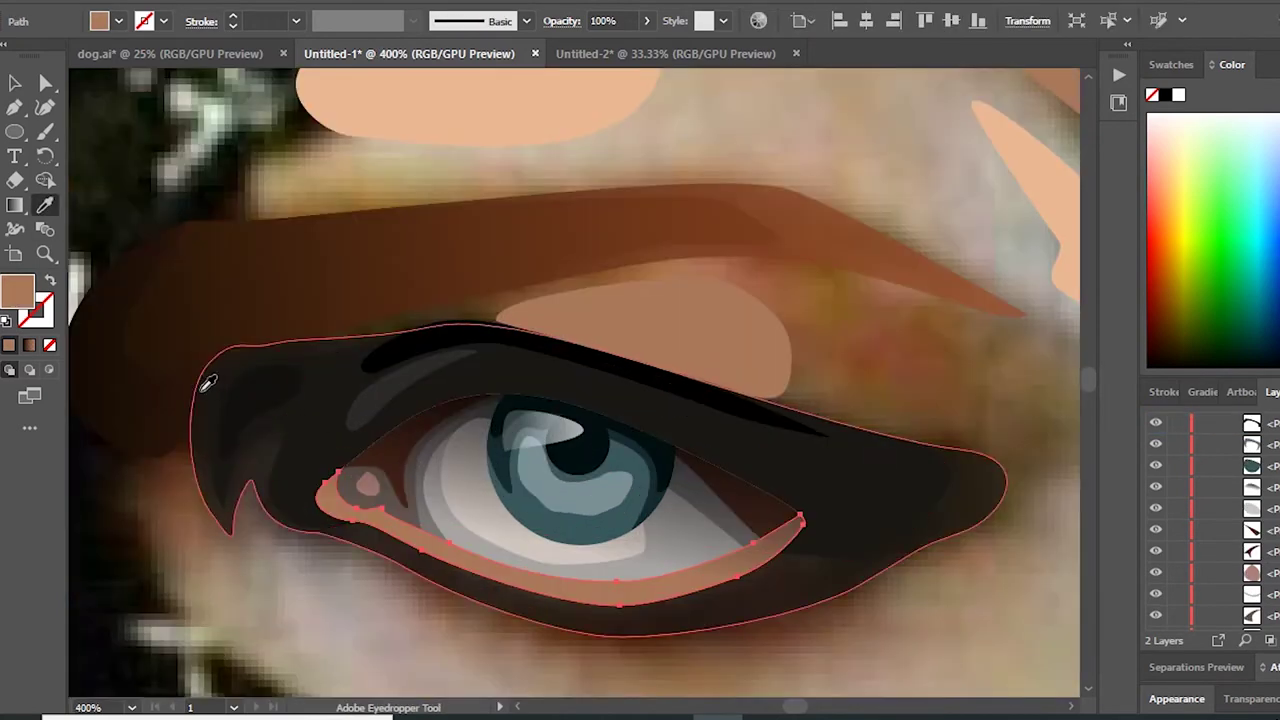
{"action": "left_click", "coordinate": [506, 122]}
{"action": "double_click", "coordinate": [17, 292]}
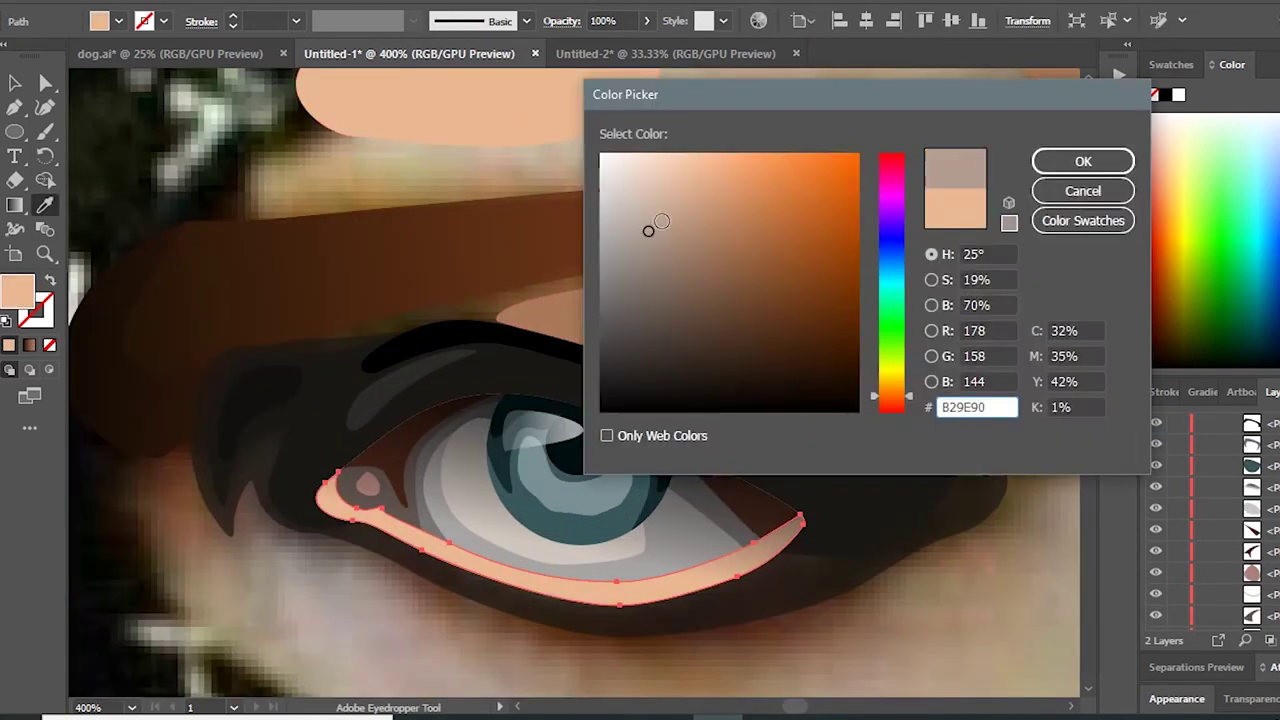
{"action": "left_click", "coordinate": [657, 211]}
{"action": "left_click", "coordinate": [1080, 160]}
Step: Toggle the traced artwork layer's visibility to compare it against the reference photo
{"action": "left_click", "coordinate": [14, 83]}
{"action": "key", "text": "ctrl+minus"}
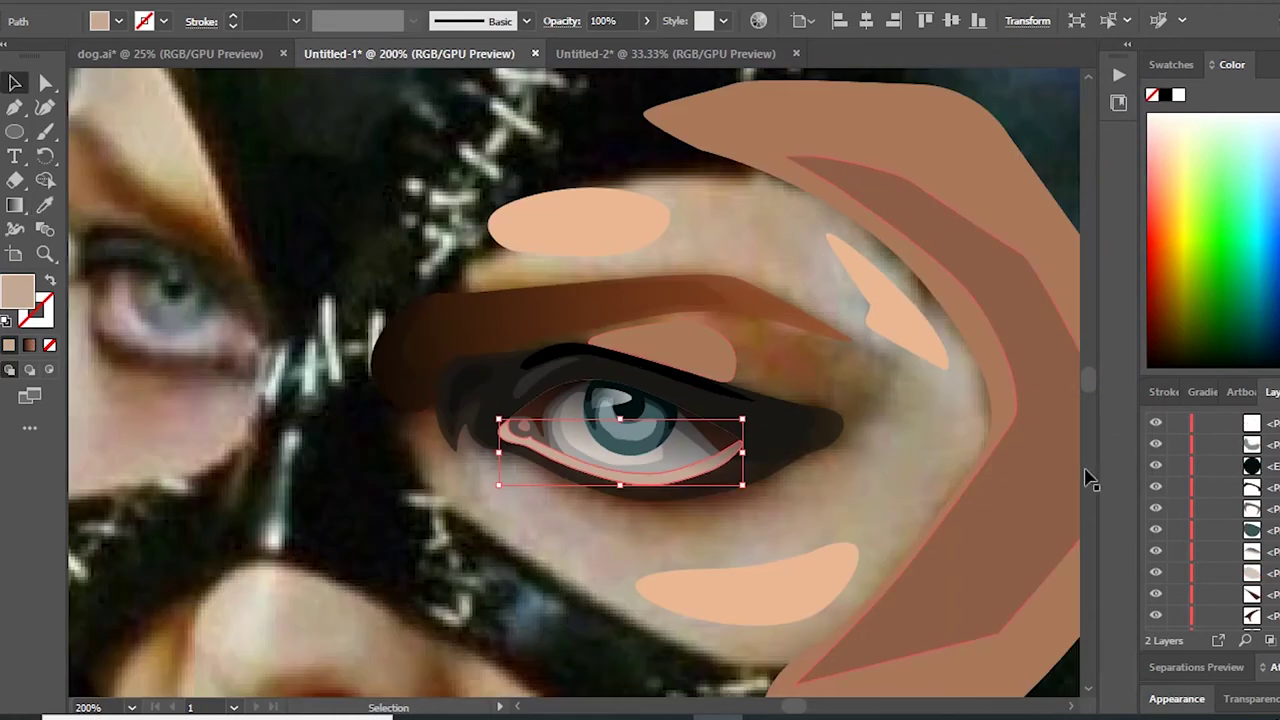
{"action": "left_click", "coordinate": [1203, 423]}
{"action": "left_click", "coordinate": [1156, 423]}
{"action": "left_click", "coordinate": [1156, 423]}
{"action": "left_click", "coordinate": [1156, 423]}
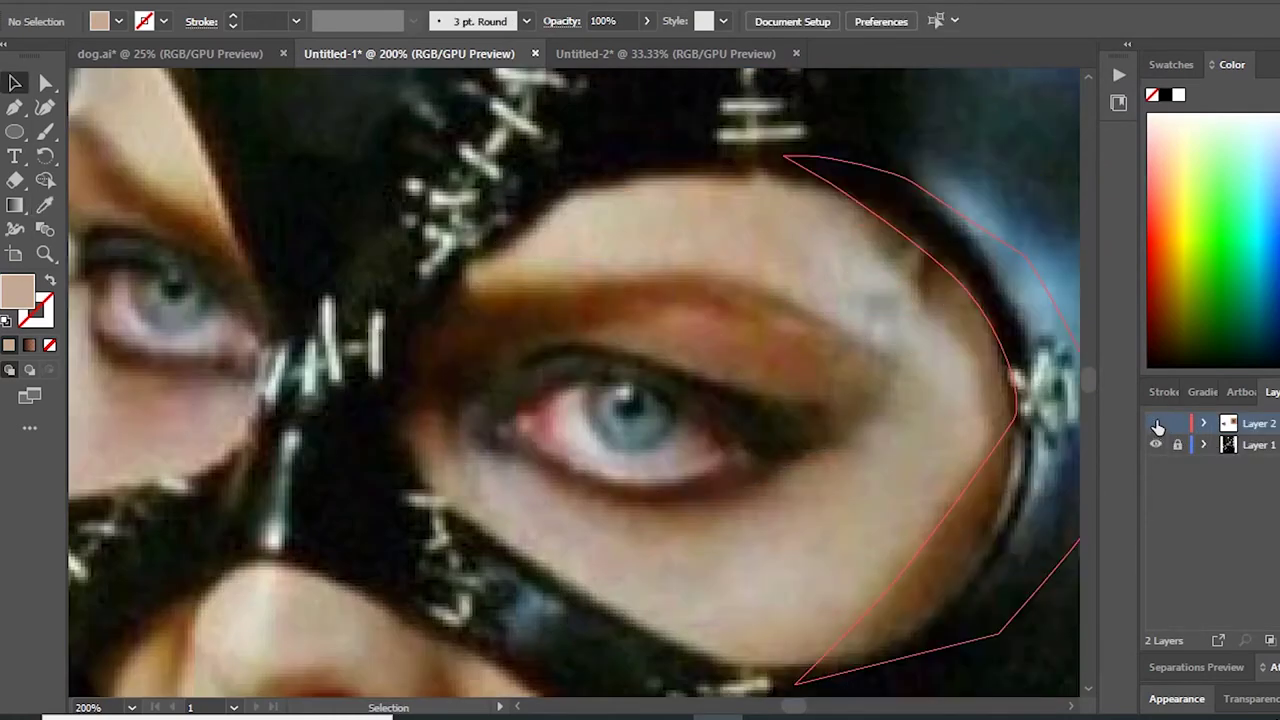
{"action": "left_click", "coordinate": [1156, 423]}
{"action": "left_click", "coordinate": [1203, 423]}
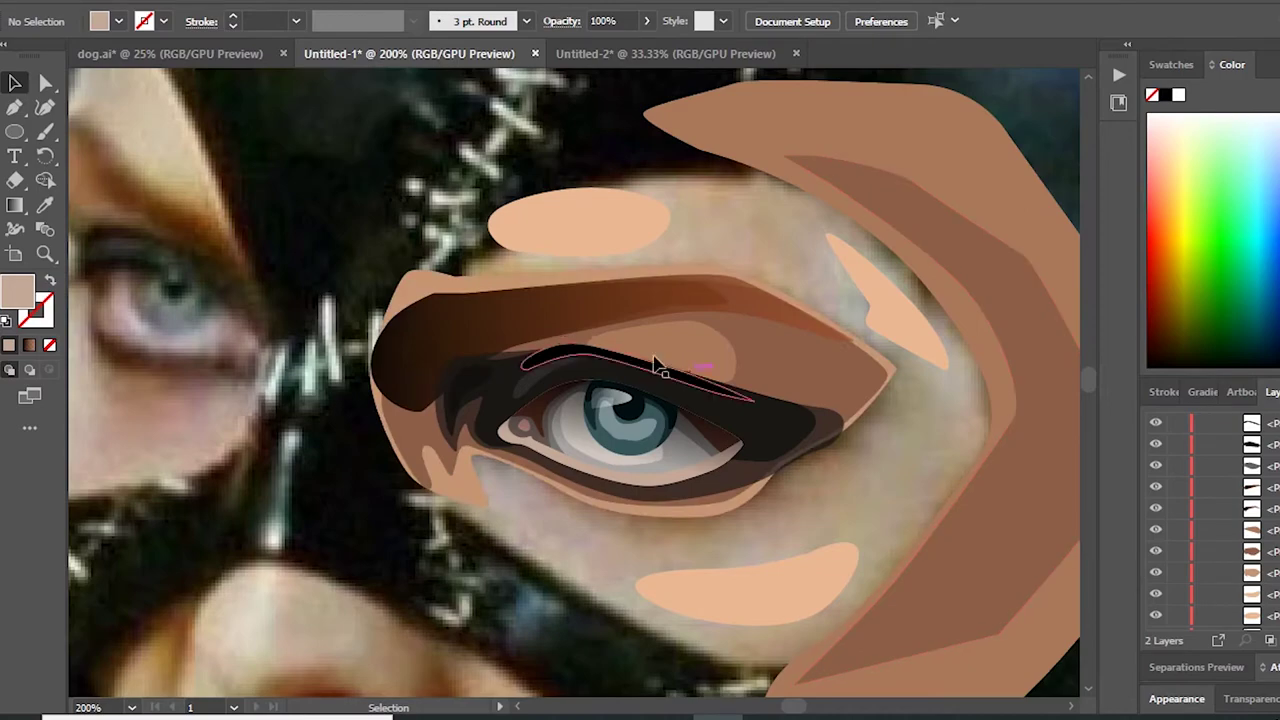
Step: Draw a Pen path along the left eye's inner edge and remove its fill
{"action": "left_click", "coordinate": [15, 107]}
{"action": "left_click_drag", "start_coordinate": [74, 343], "coordinate": [374, 443]}
{"action": "left_click", "coordinate": [363, 335]}
{"action": "left_click", "coordinate": [377, 393]}
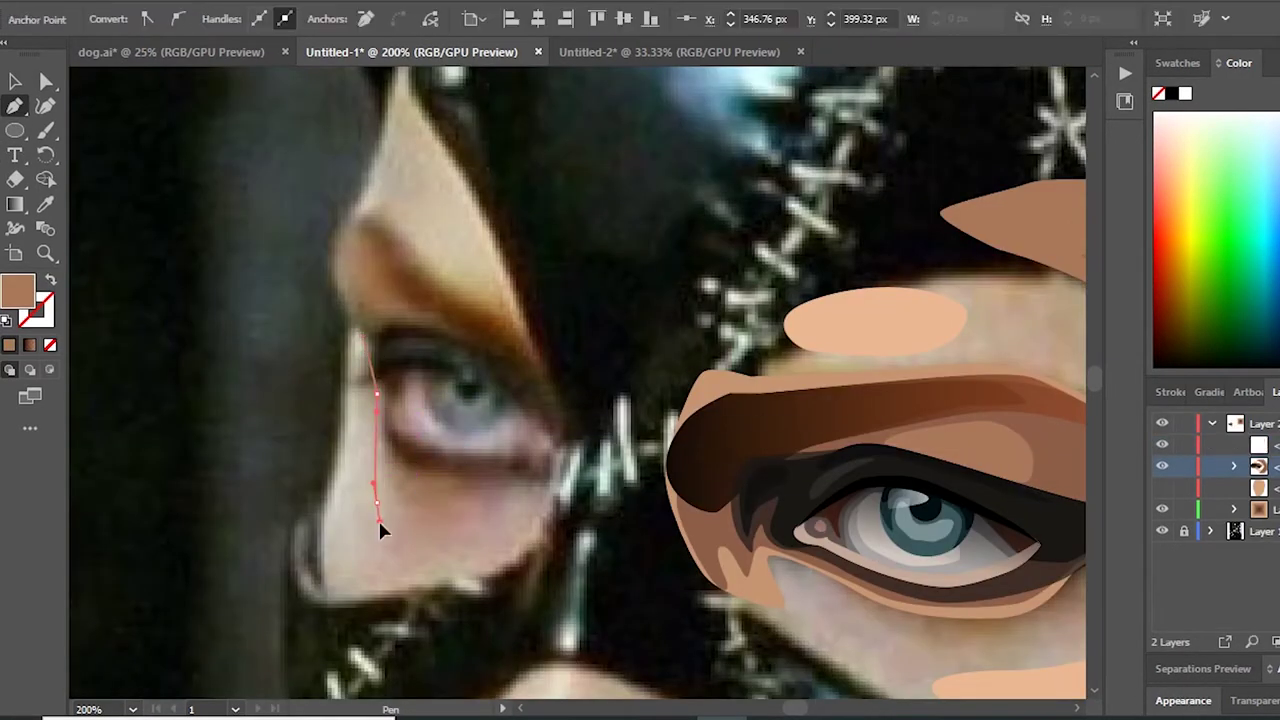
{"action": "left_click", "coordinate": [378, 502]}
{"action": "left_click_drag", "start_coordinate": [437, 555], "coordinate": [490, 557]}
{"action": "left_click", "coordinate": [50, 281]}
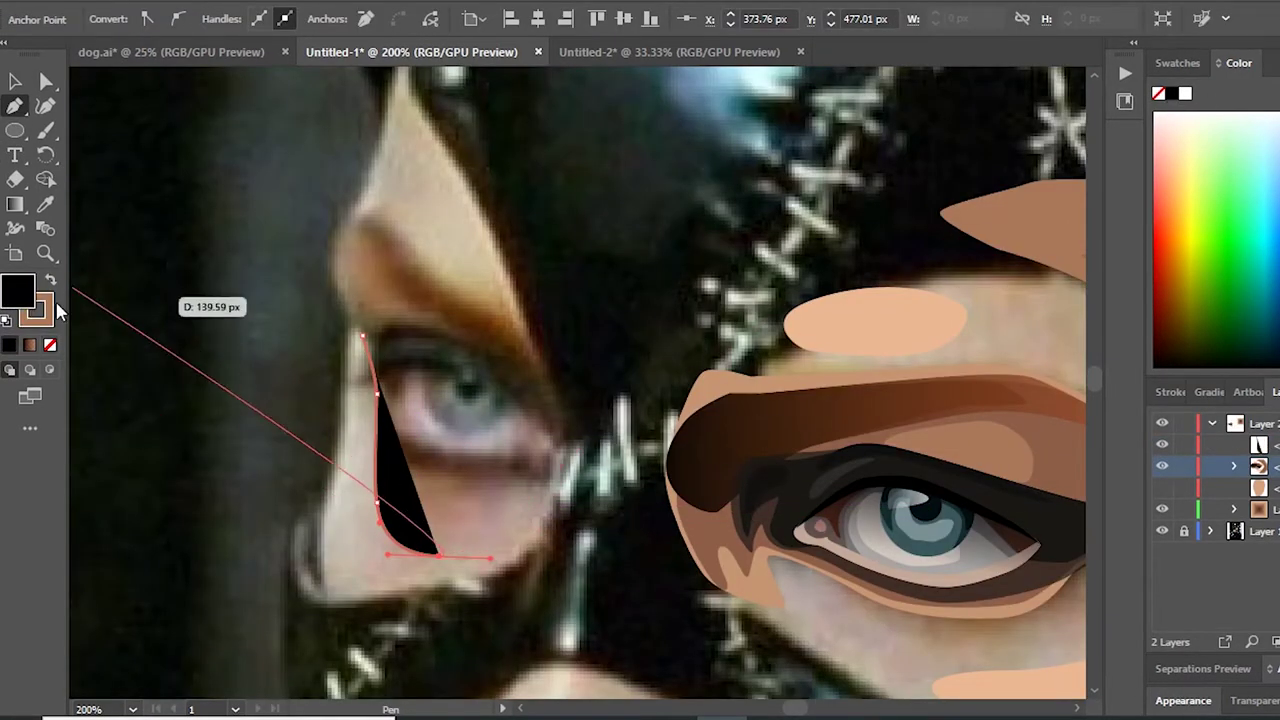
Step: Draw a closed black-stroked outer outline around the left eye socket
{"action": "left_click", "coordinate": [1171, 93]}
{"action": "left_click_drag", "start_coordinate": [493, 305], "coordinate": [397, 228]}
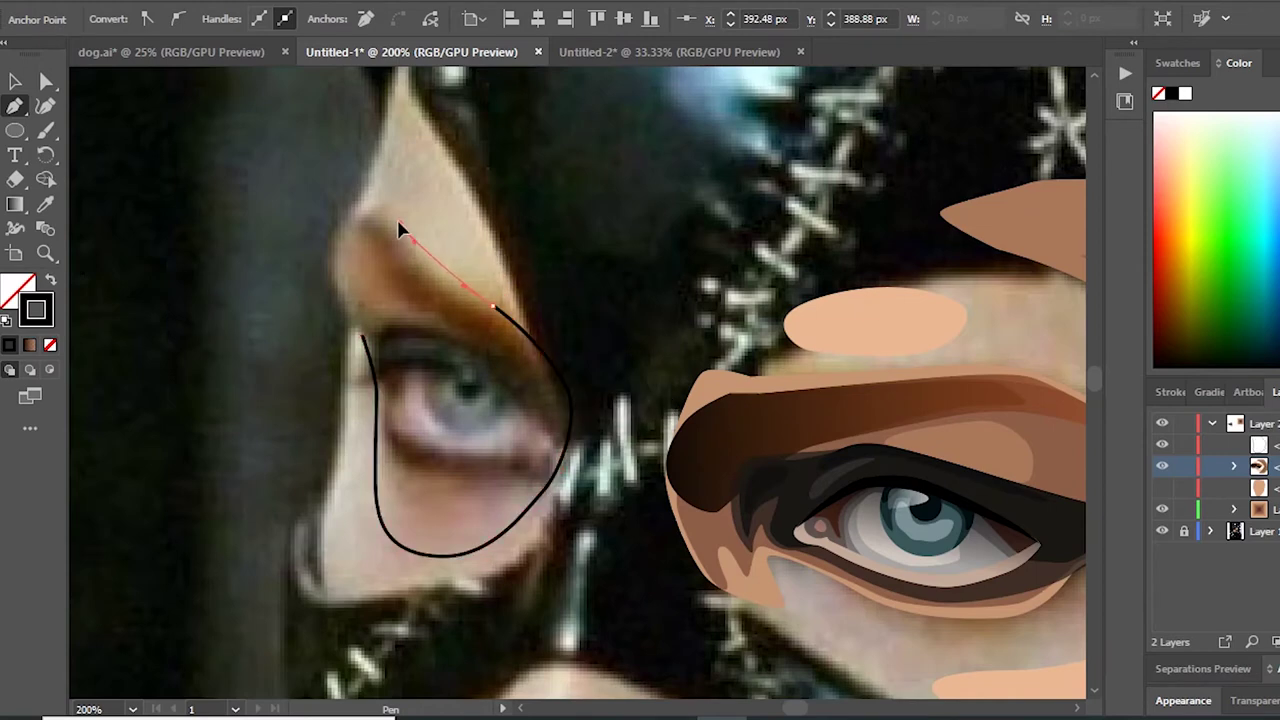
{"action": "left_click_drag", "start_coordinate": [333, 262], "coordinate": [337, 277]}
{"action": "left_click_drag", "start_coordinate": [363, 335], "coordinate": [352, 336]}
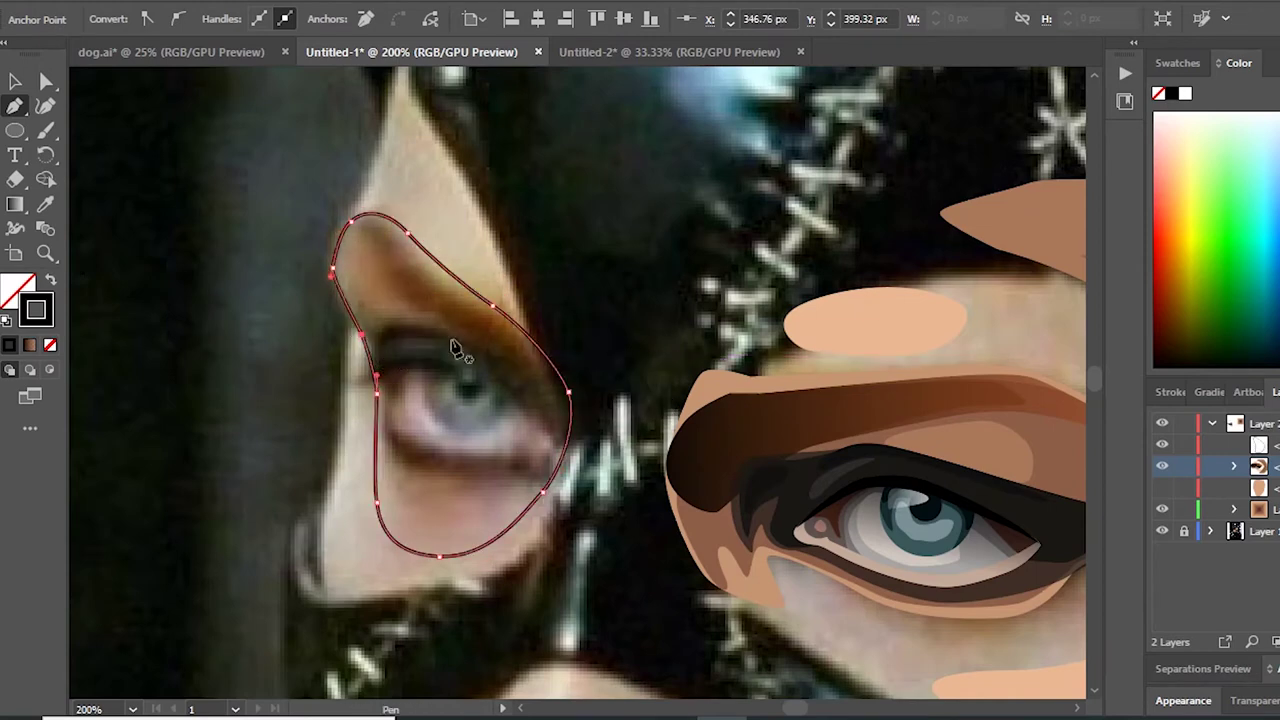
Step: Draw a closed inner outline inside the first, then select both left-eye outlines
{"action": "left_click_drag", "start_coordinate": [521, 491], "coordinate": [403, 530]}
{"action": "left_click", "coordinate": [383, 380]}
{"action": "left_click", "coordinate": [314, 288]}
{"action": "left_click", "coordinate": [328, 213]}
{"action": "left_click", "coordinate": [508, 322]}
{"action": "left_click", "coordinate": [591, 400]}
{"action": "left_click_drag", "start_coordinate": [521, 491], "coordinate": [530, 500]}
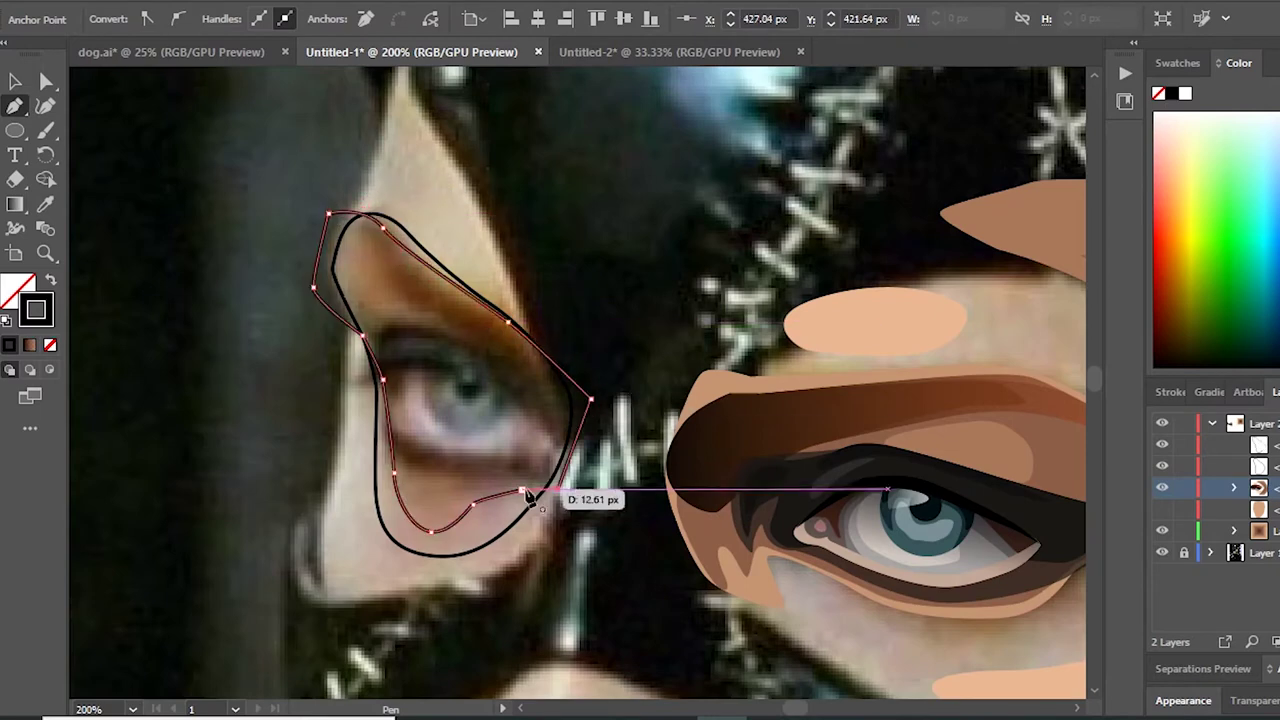
{"action": "left_click", "coordinate": [572, 414], "text": "ctrl+shift"}
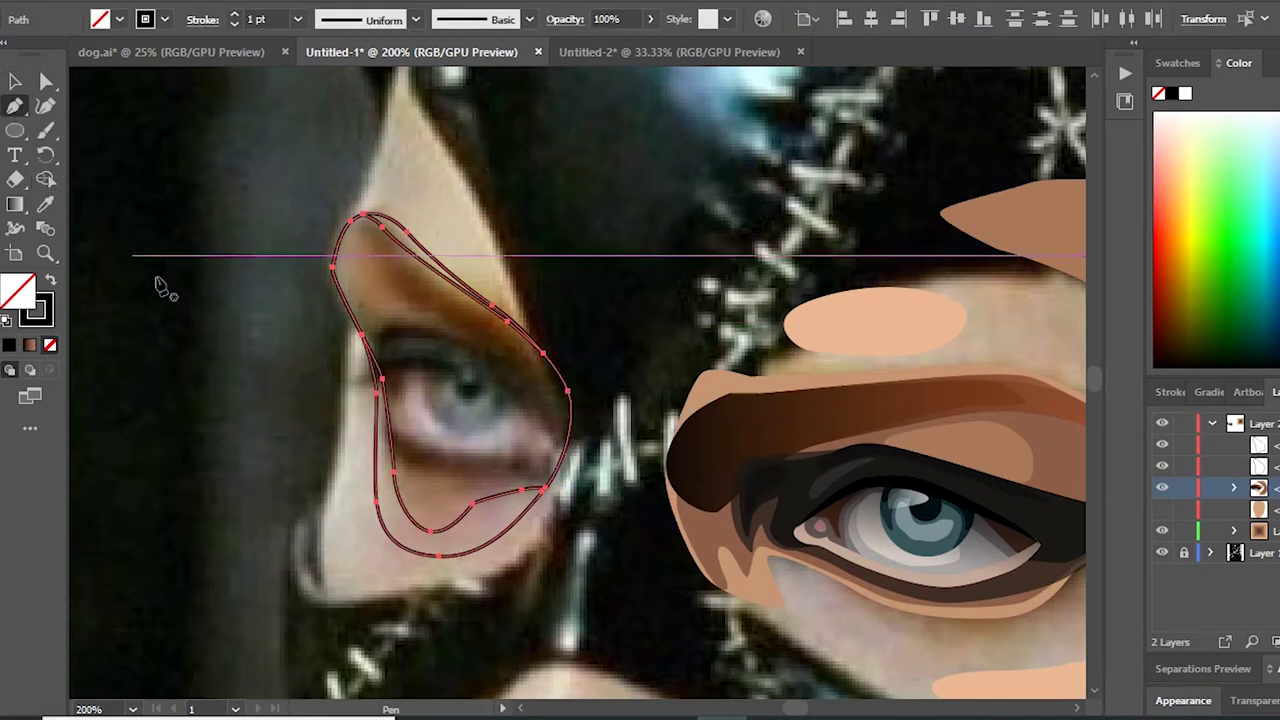
Step: Start a new Pen path along the left eye's lower eyelid
{"action": "scroll", "coordinate": [450, 385], "scroll_direction": "up", "scroll_amount": 1}
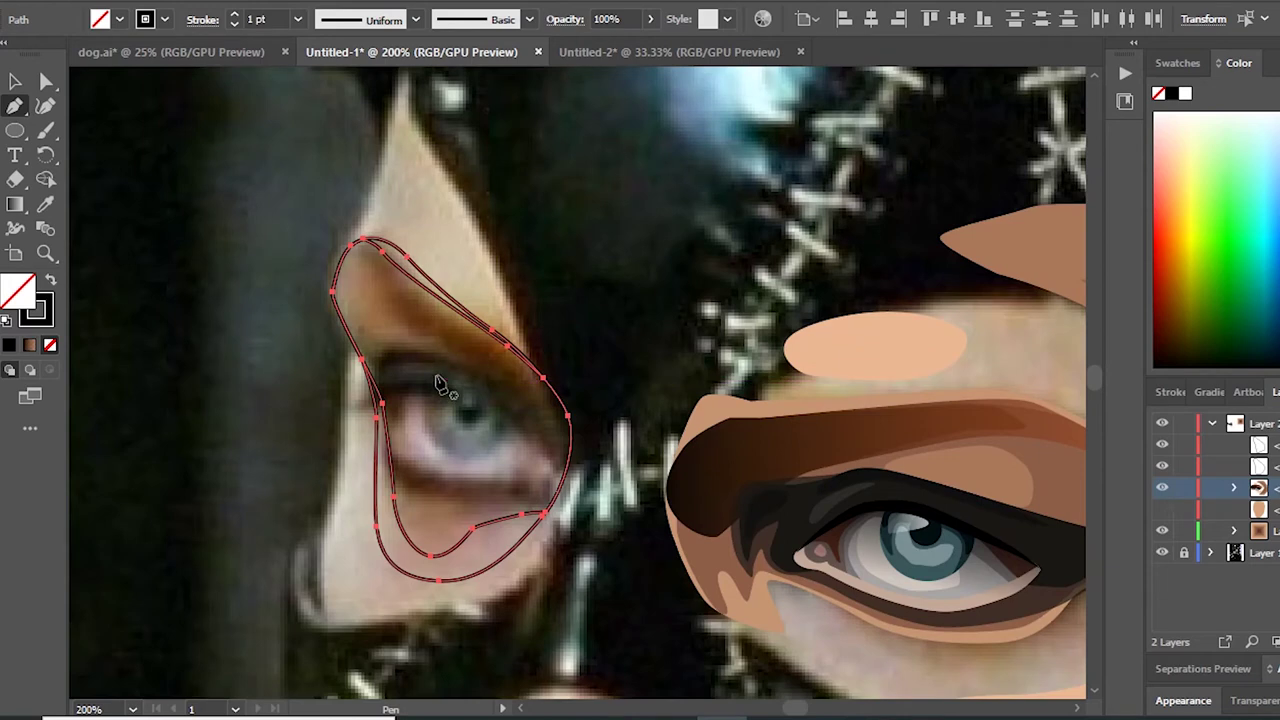
{"action": "scroll", "coordinate": [505, 440], "scroll_direction": "up", "scroll_amount": 1}
{"action": "left_click_drag", "start_coordinate": [480, 423], "coordinate": [510, 424]}
{"action": "left_click", "coordinate": [535, 537]}
{"action": "left_click", "coordinate": [427, 518]}
{"action": "left_click", "coordinate": [451, 521]}
{"action": "left_click", "coordinate": [477, 525]}
{"action": "left_click", "coordinate": [532, 530]}
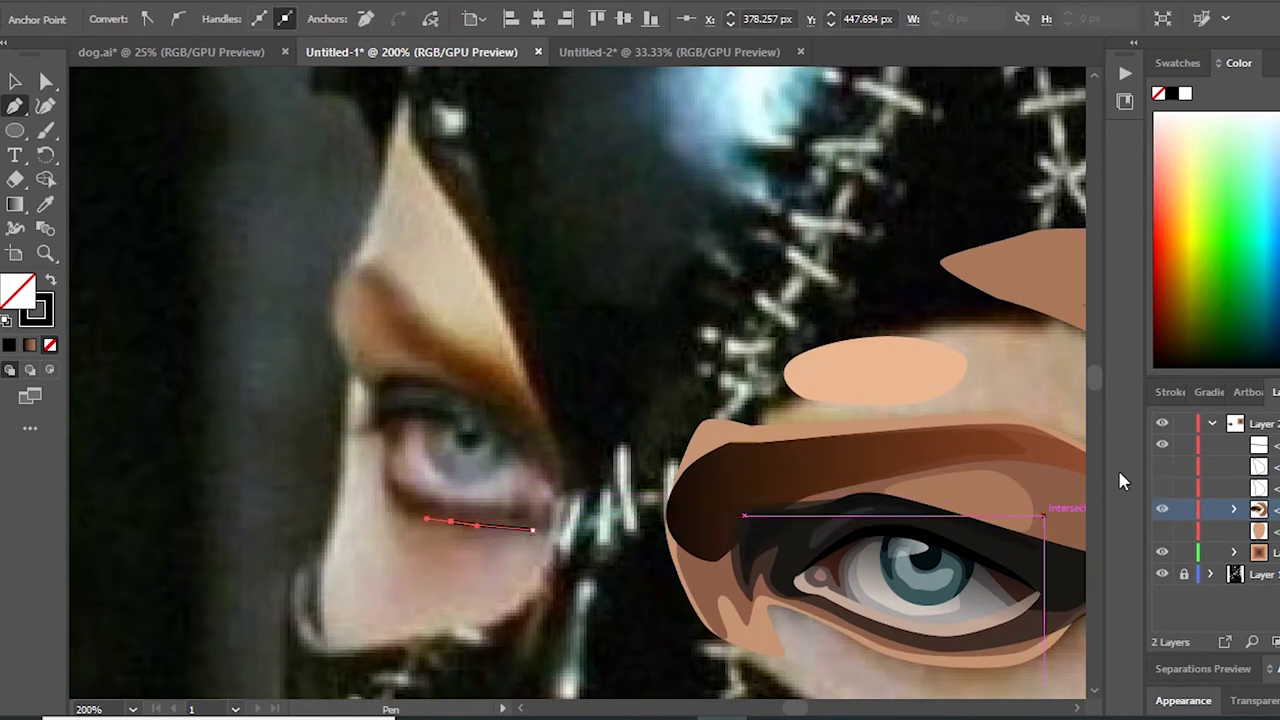
Step: Complete the closed left-eye outline around the inner corner, upper lid and outer side
{"action": "left_click", "coordinate": [388, 461]}
{"action": "left_click", "coordinate": [388, 428]}
{"action": "key", "text": "ctrl+plus"}
{"action": "left_click_drag", "start_coordinate": [303, 419], "coordinate": [233, 356]}
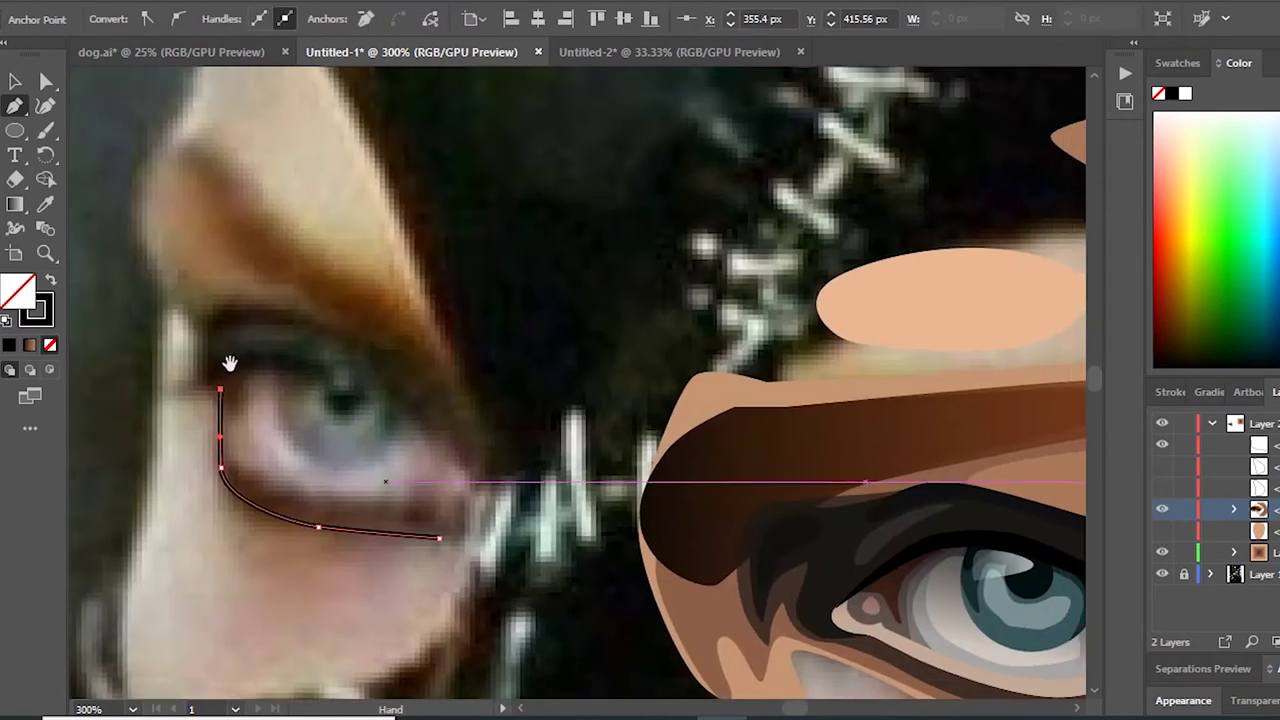
{"action": "left_click", "coordinate": [168, 285]}
{"action": "left_click_drag", "start_coordinate": [210, 306], "coordinate": [236, 304]}
{"action": "left_click_drag", "start_coordinate": [320, 316], "coordinate": [343, 320]}
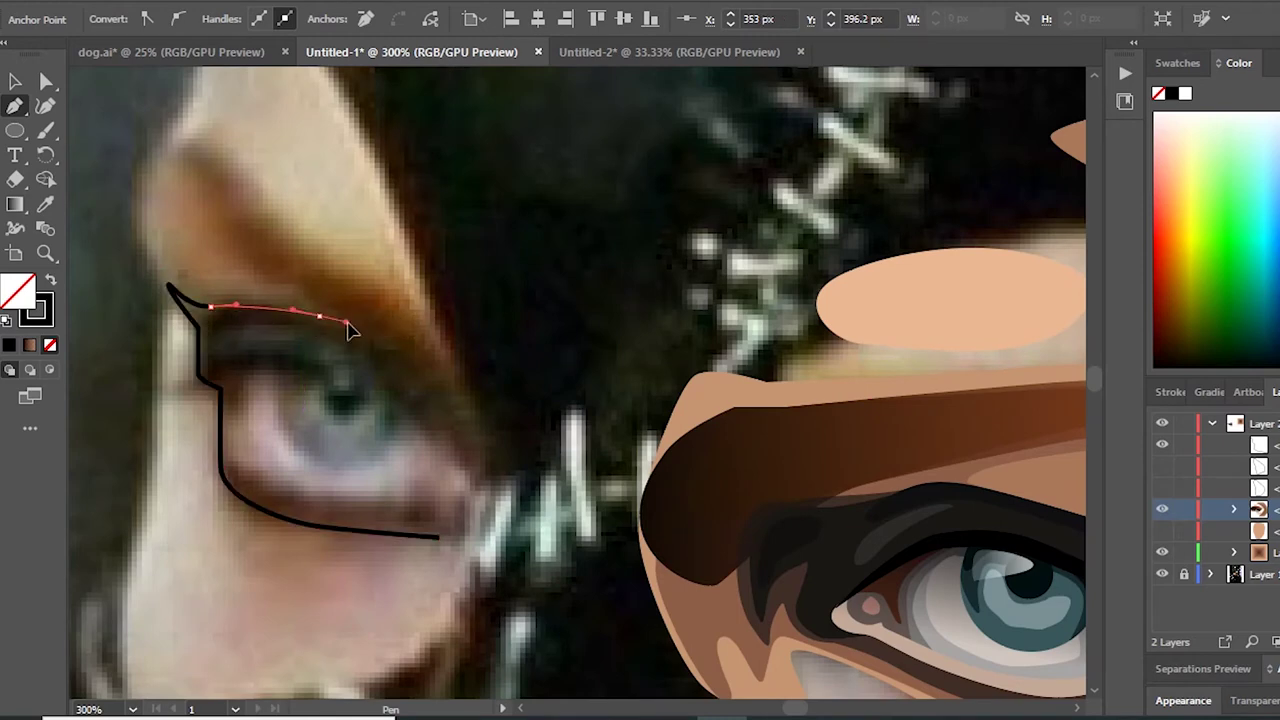
{"action": "left_click", "coordinate": [476, 437]}
{"action": "left_click", "coordinate": [488, 474]}
{"action": "left_click", "coordinate": [440, 537]}
Step: Trace the closed lower-lid shape of the left eye
{"action": "left_click", "coordinate": [341, 512]}
{"action": "left_click_drag", "start_coordinate": [250, 496], "coordinate": [243, 486]}
{"action": "left_click", "coordinate": [219, 432]}
{"action": "mouse_move", "coordinate": [190, 380]}
{"action": "left_mouse_down"}
{"action": "mouse_move", "coordinate": [205, 343]}
{"action": "mouse_move", "coordinate": [276, 304]}
{"action": "left_mouse_up"}
{"action": "left_click", "coordinate": [168, 285]}
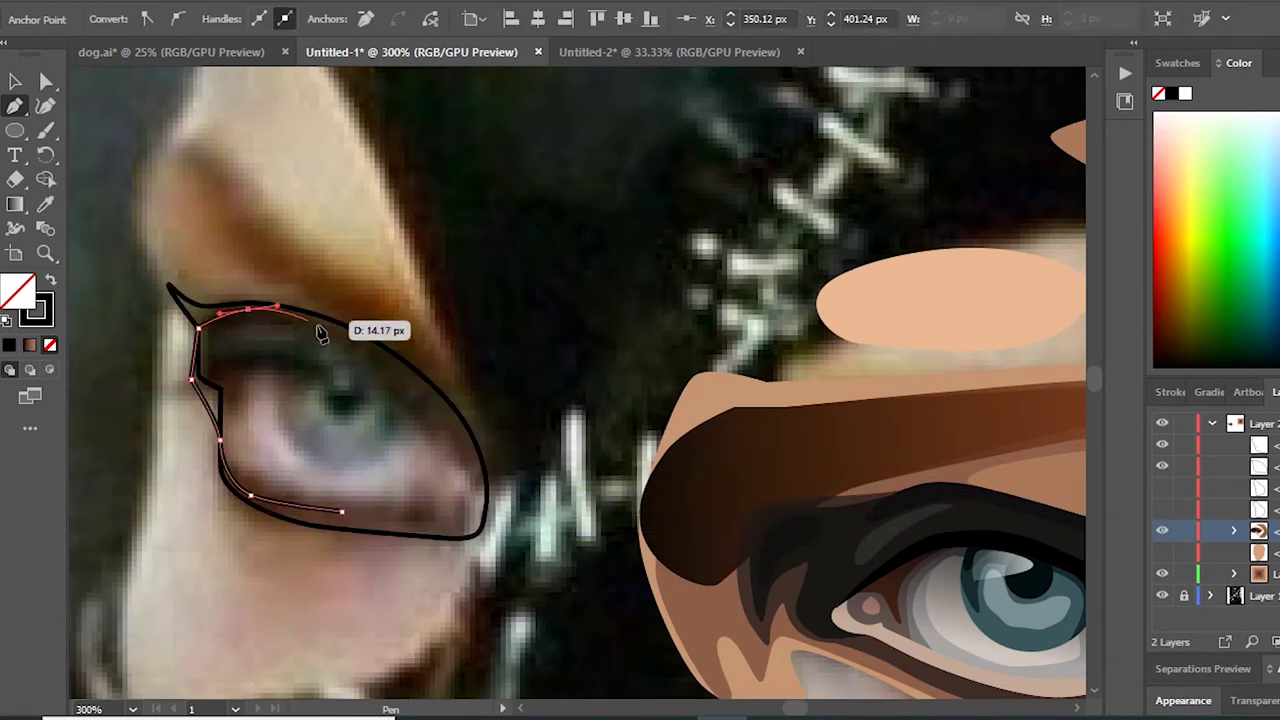
{"action": "left_click_drag", "start_coordinate": [372, 377], "coordinate": [380, 395]}
{"action": "left_click_drag", "start_coordinate": [420, 462], "coordinate": [363, 477]}
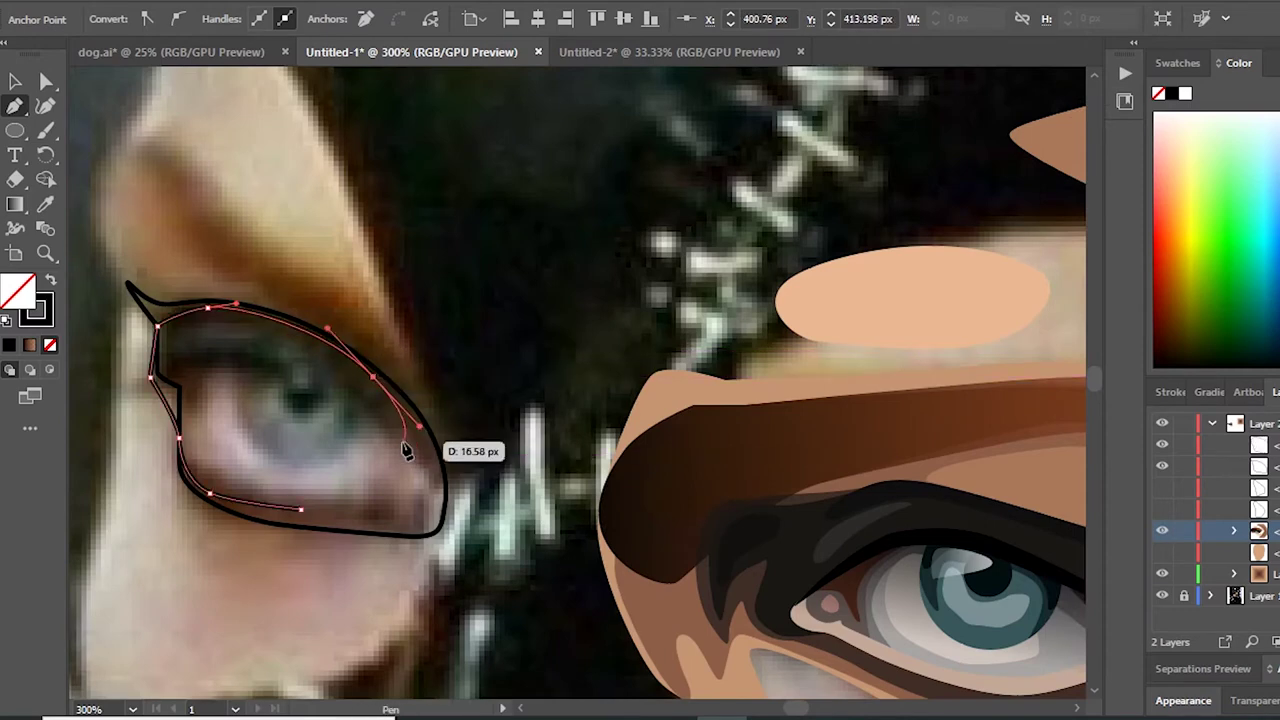
{"action": "left_click", "coordinate": [209, 494]}
{"action": "key", "text": "ctrl+a"}
Step: Draw a curved path along the upper-lid crease
{"action": "scroll", "coordinate": [237, 362], "scroll_direction": "up", "scroll_amount": 1}
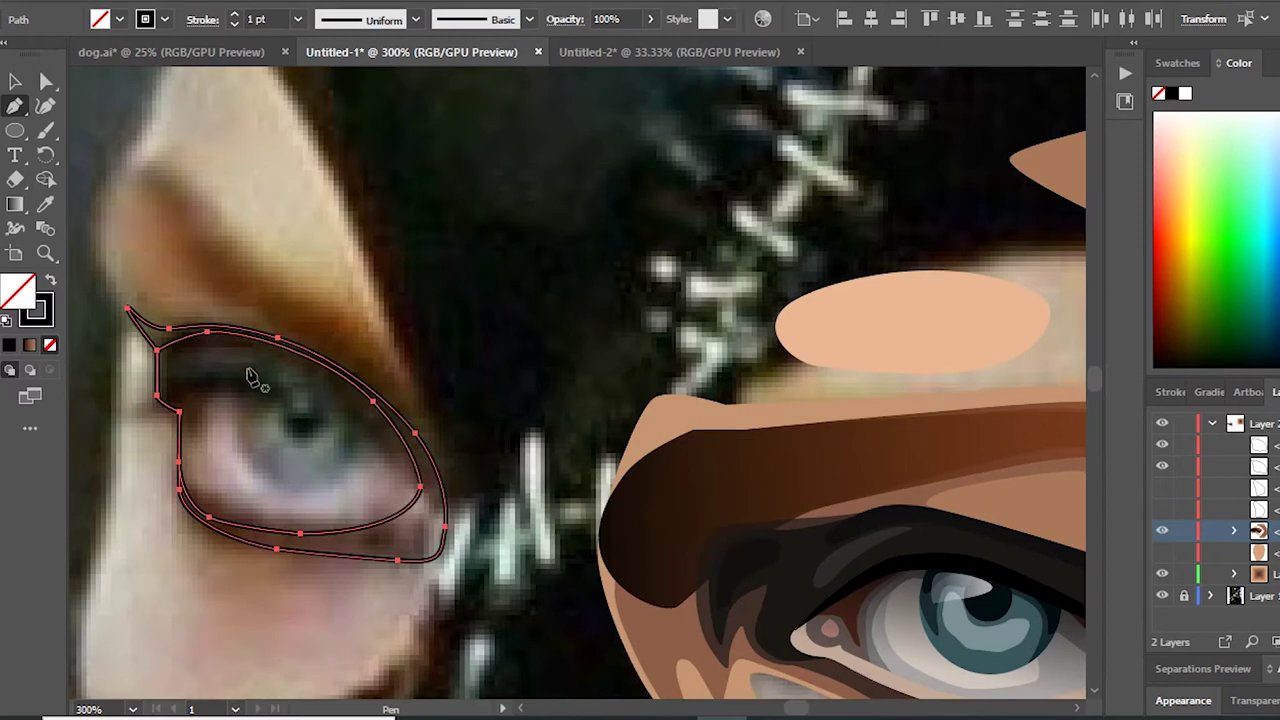
{"action": "left_click", "coordinate": [173, 373]}
{"action": "left_click_drag", "start_coordinate": [263, 360], "coordinate": [300, 372]}
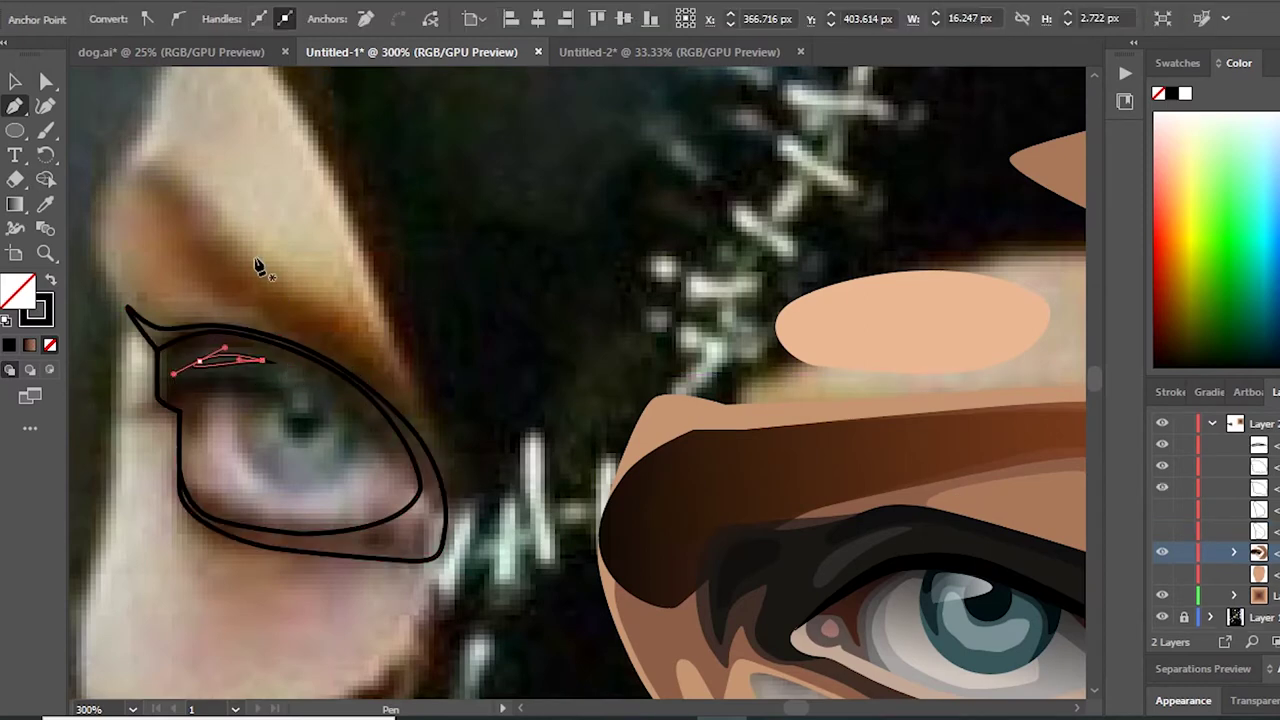
{"action": "scroll", "coordinate": [230, 310], "scroll_direction": "down", "scroll_amount": 2}
{"action": "scroll", "coordinate": [300, 365], "scroll_direction": "up", "scroll_amount": 1}
Step: Outline the closed eyelid shape above the left eye down to its outer tip
{"action": "left_click", "coordinate": [316, 340]}
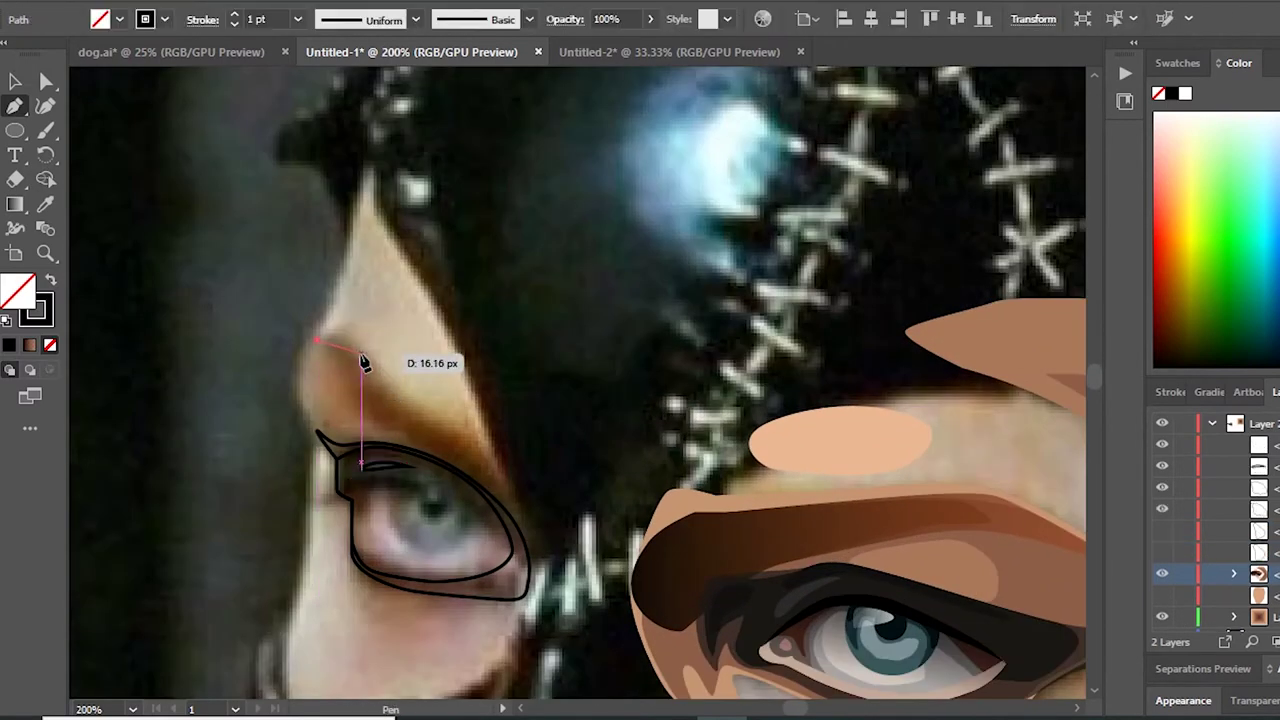
{"action": "left_click", "coordinate": [362, 356]}
{"action": "left_click", "coordinate": [425, 406]}
{"action": "left_click", "coordinate": [502, 447]}
{"action": "left_click", "coordinate": [540, 527]}
{"action": "left_click", "coordinate": [437, 458]}
{"action": "left_click", "coordinate": [400, 435]}
{"action": "left_click", "coordinate": [370, 402]}
{"action": "left_click", "coordinate": [346, 373]}
{"action": "left_click", "coordinate": [352, 342]}
Step: Trace a second closed shape inside the eyelid
{"action": "left_click", "coordinate": [346, 375]}
{"action": "left_click", "coordinate": [389, 393]}
{"action": "left_click", "coordinate": [465, 440]}
{"action": "left_click", "coordinate": [512, 497]}
{"action": "left_click", "coordinate": [457, 515]}
{"action": "left_click", "coordinate": [521, 541]}
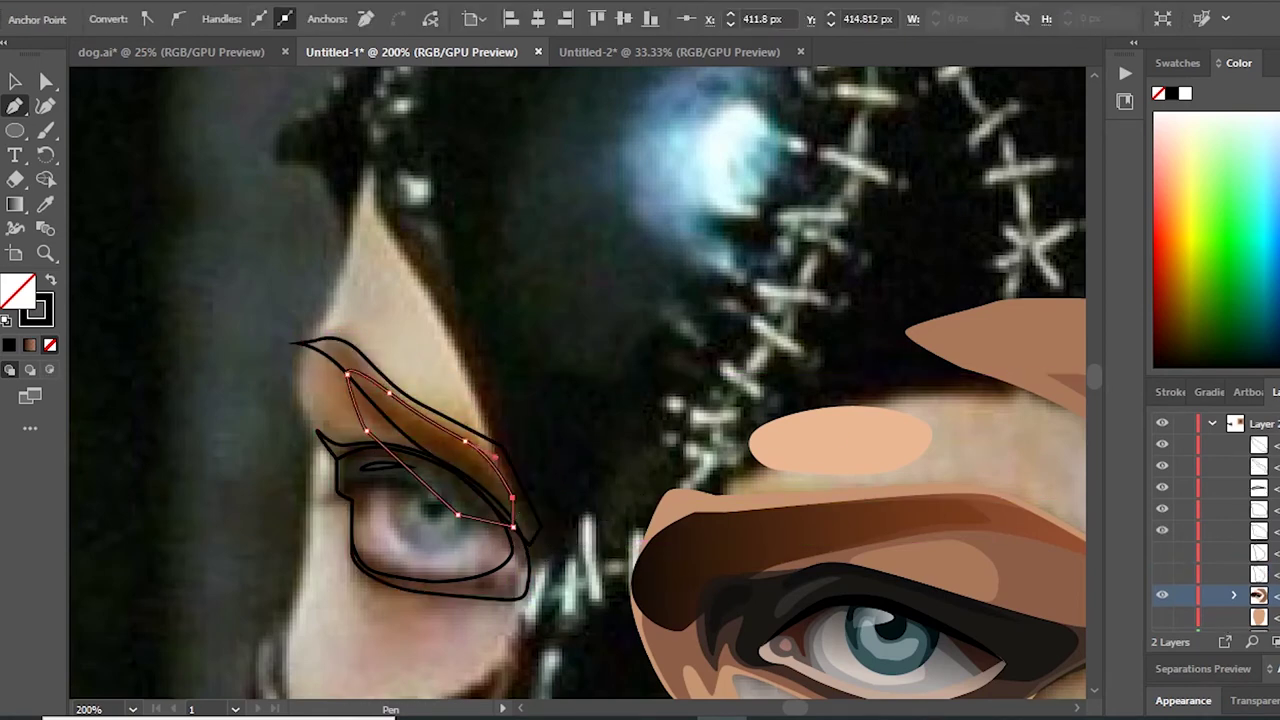
Step: Hide the eye outline layers and begin tracing a new eye outline
{"action": "key", "text": "shift+m"}
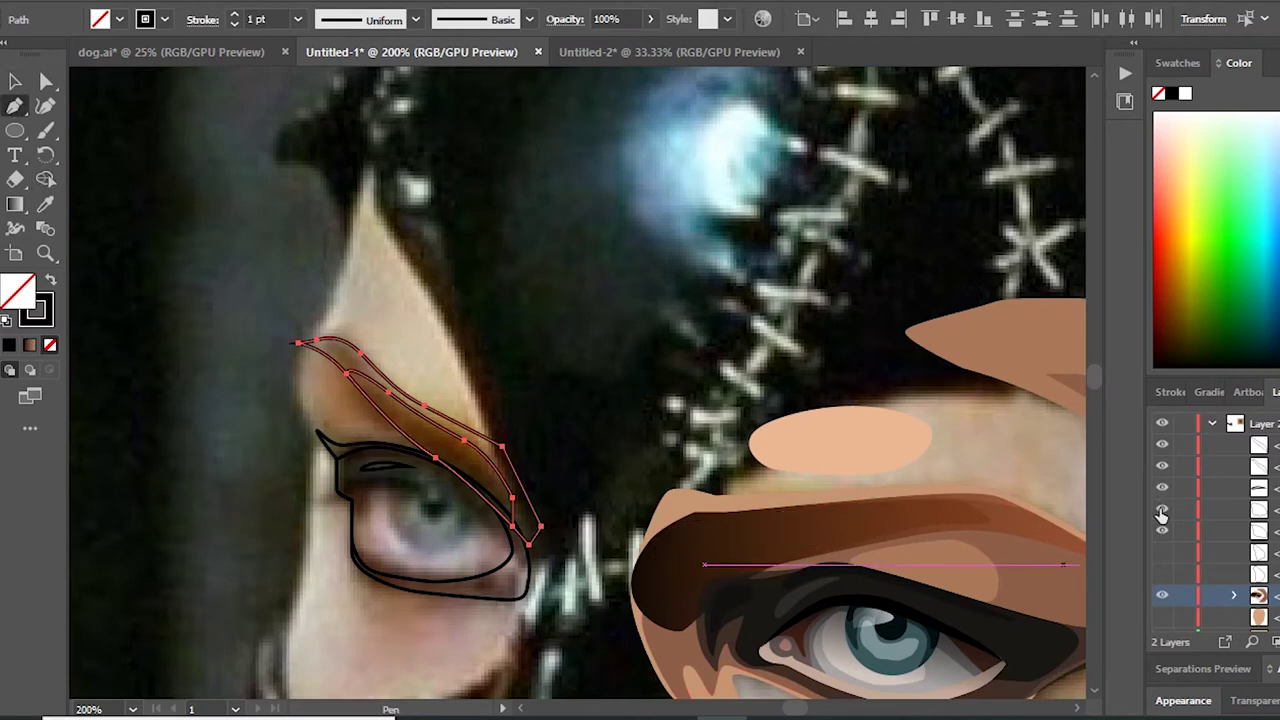
{"action": "left_click_drag", "start_coordinate": [1161, 512], "coordinate": [1161, 532]}
{"action": "key", "text": "ctrl+plus"}
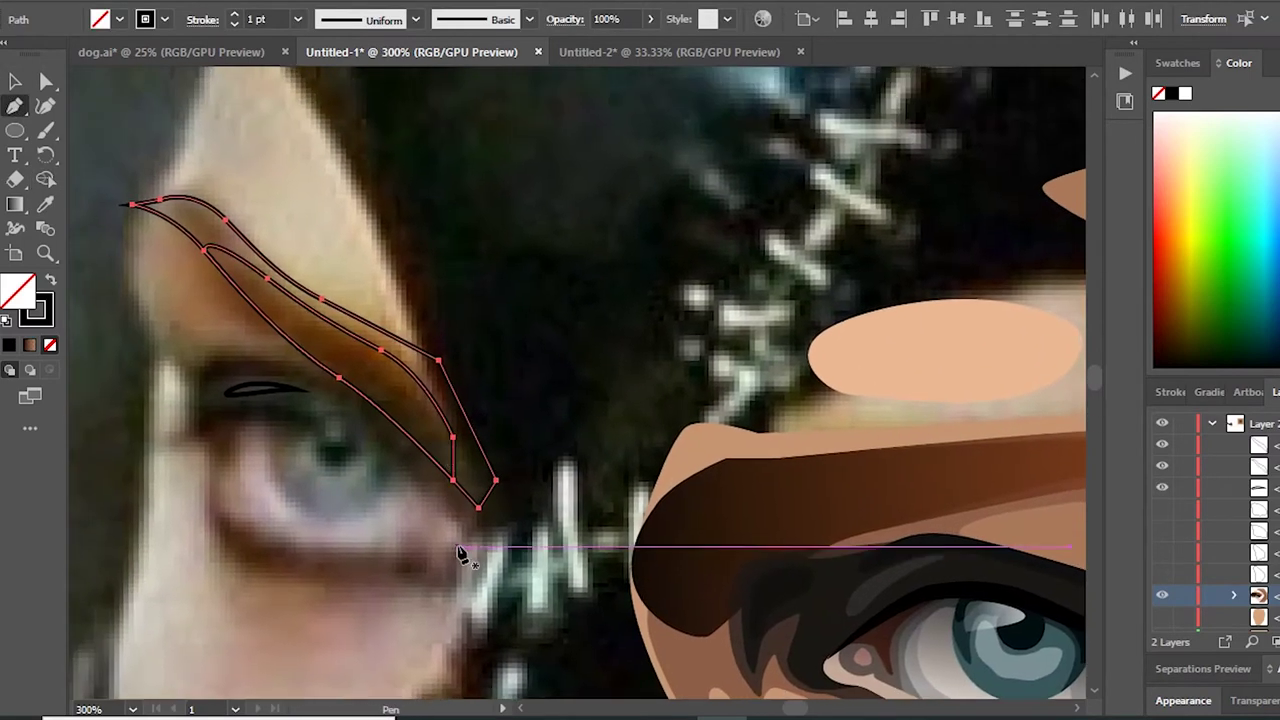
{"action": "left_click", "coordinate": [457, 540]}
{"action": "left_click", "coordinate": [437, 498]}
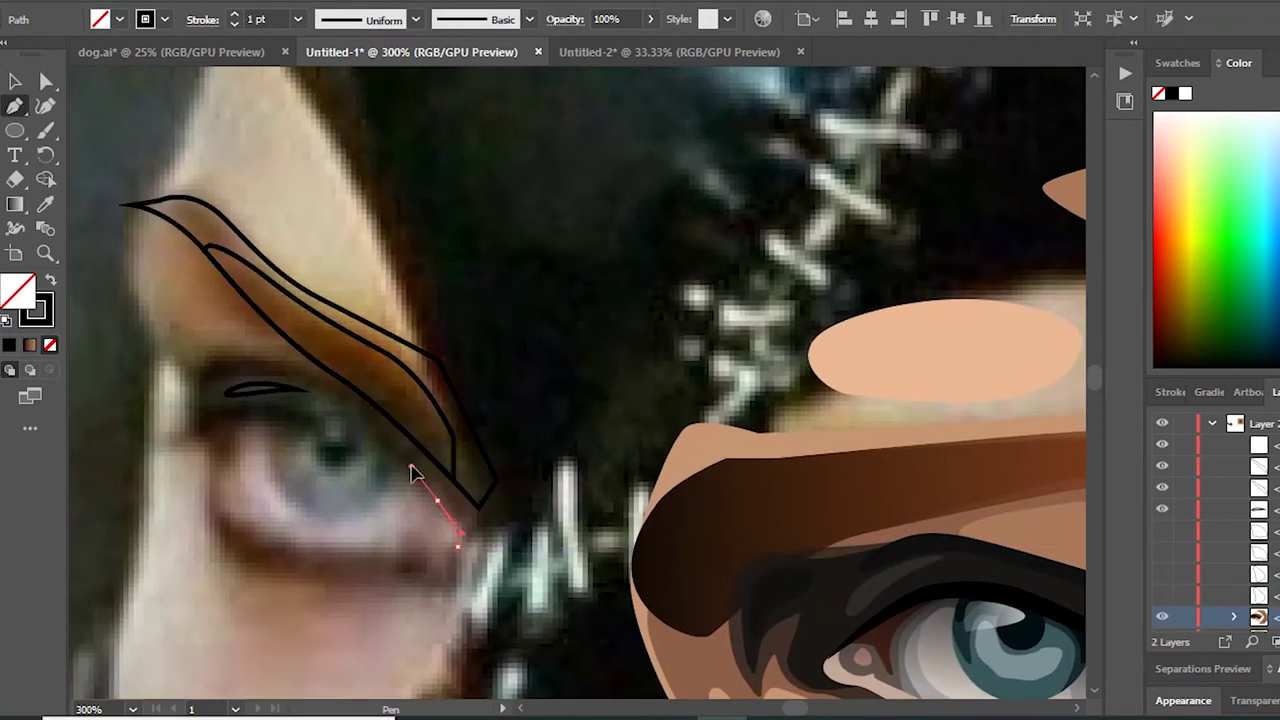
Step: Close the eye-white outline down the eye's side and along the lower lid
{"action": "left_click", "coordinate": [207, 430]}
{"action": "left_click", "coordinate": [214, 455]}
{"action": "left_click_drag", "start_coordinate": [226, 518], "coordinate": [243, 535]}
{"action": "left_click", "coordinate": [317, 545]}
{"action": "left_click", "coordinate": [434, 545]}
{"action": "left_click", "coordinate": [457, 541]}
Step: Try trial paths on the upper lid and right side, undoing both
{"action": "scroll", "coordinate": [386, 529], "scroll_direction": "right", "scroll_amount": 3}
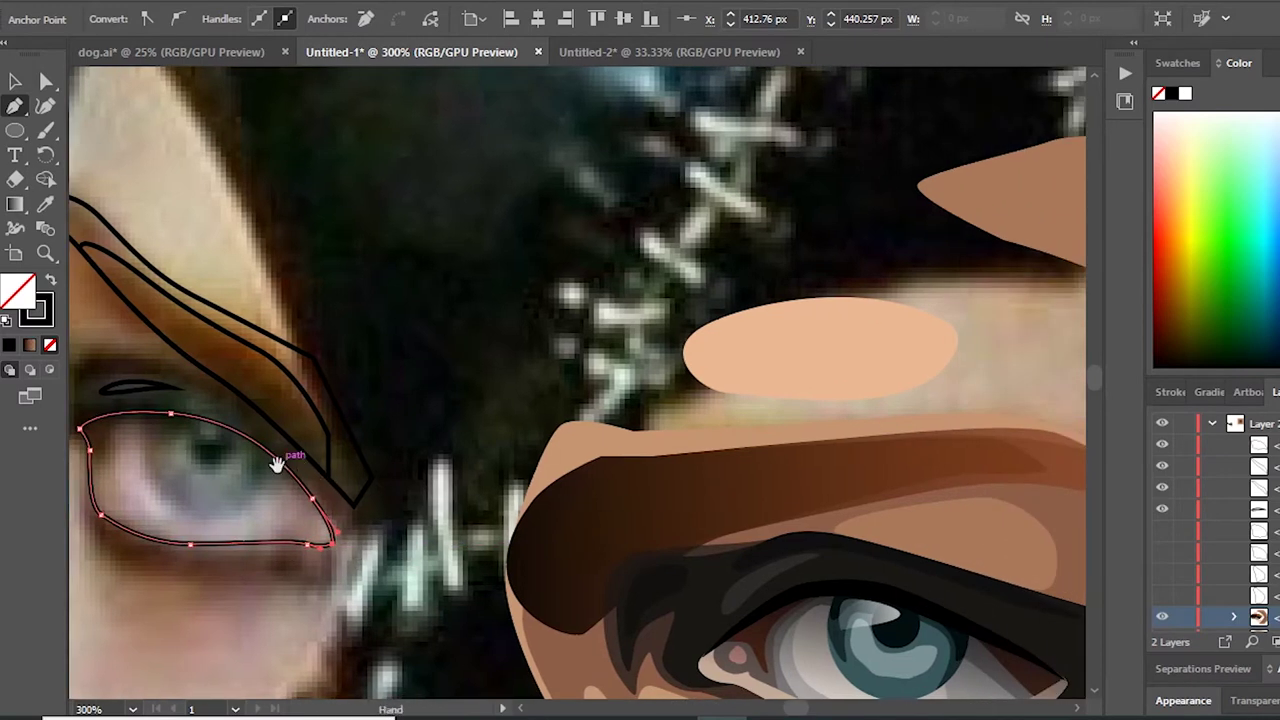
{"action": "scroll", "coordinate": [305, 470], "scroll_direction": "left", "scroll_amount": 2}
{"action": "left_click_drag", "start_coordinate": [188, 427], "coordinate": [234, 422]}
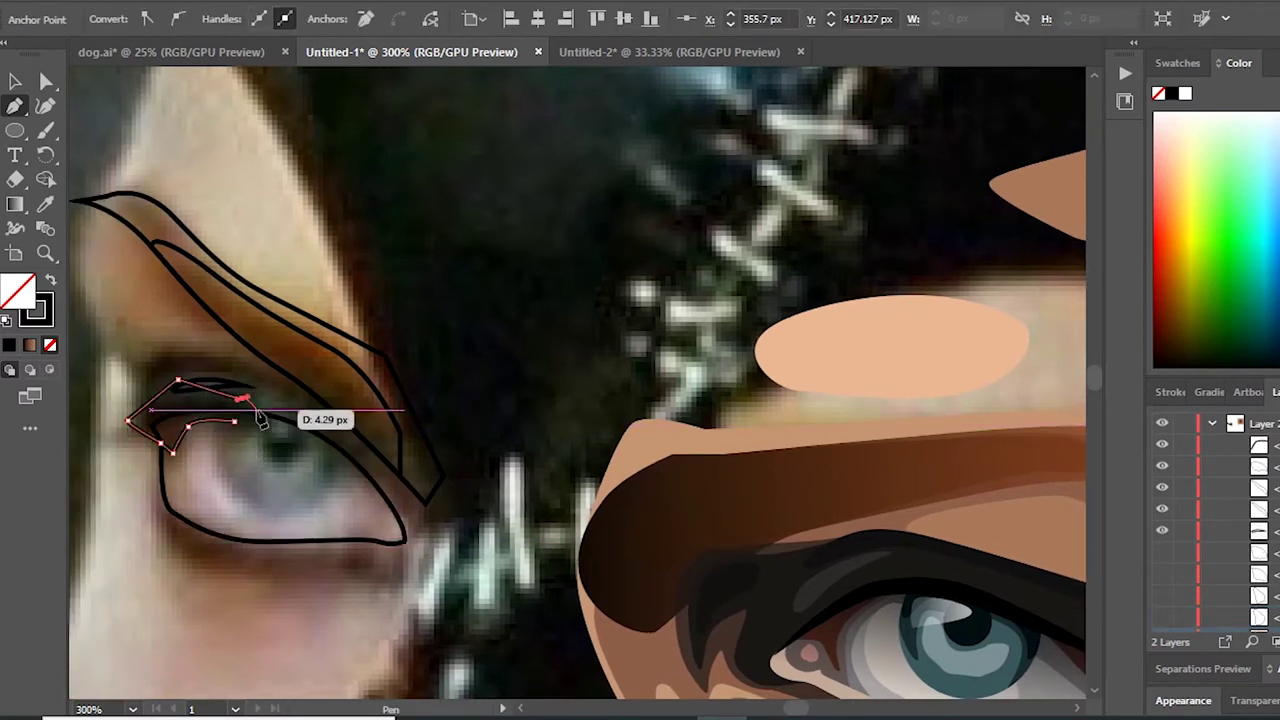
{"action": "key", "text": "ctrl+z"}
{"action": "key", "text": "ctrl+z"}
{"action": "key", "text": "ctrl+z"}
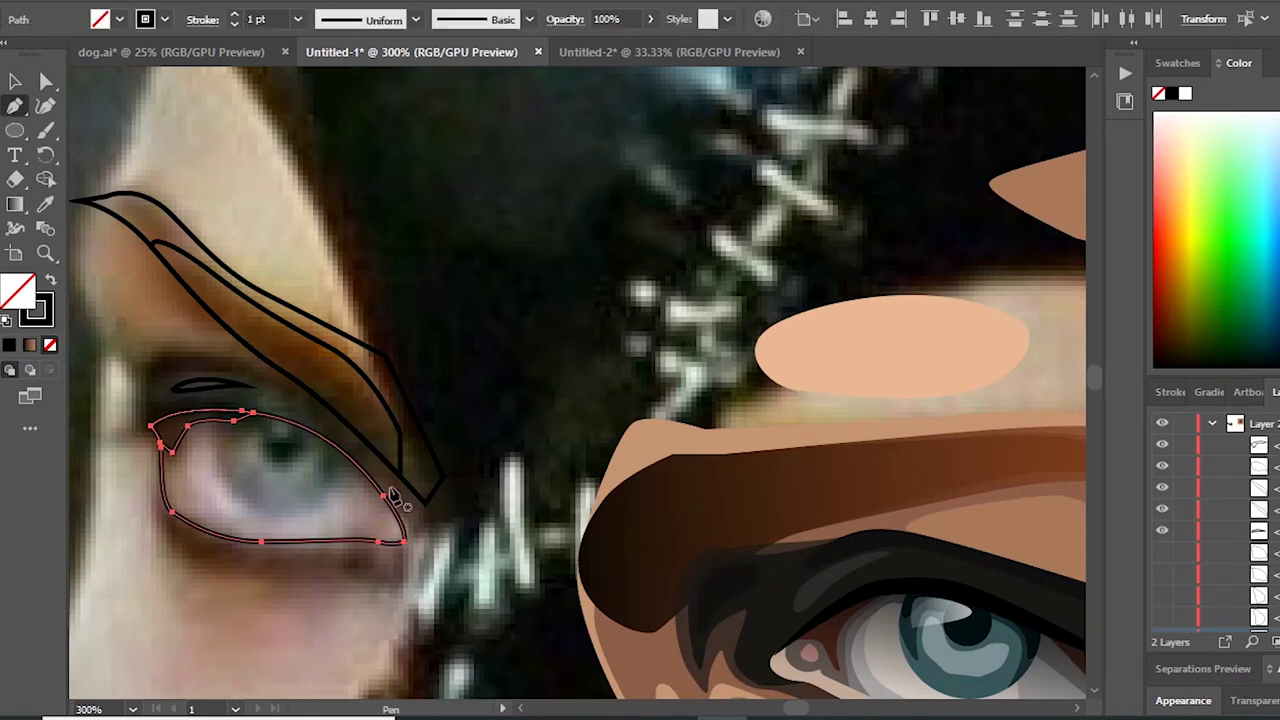
{"action": "left_click", "coordinate": [383, 530]}
{"action": "left_click", "coordinate": [414, 543]}
{"action": "left_click", "coordinate": [315, 428]}
{"action": "key", "text": "ctrl+z"}
{"action": "key", "text": "ctrl+z"}
{"action": "key", "text": "ctrl+z"}
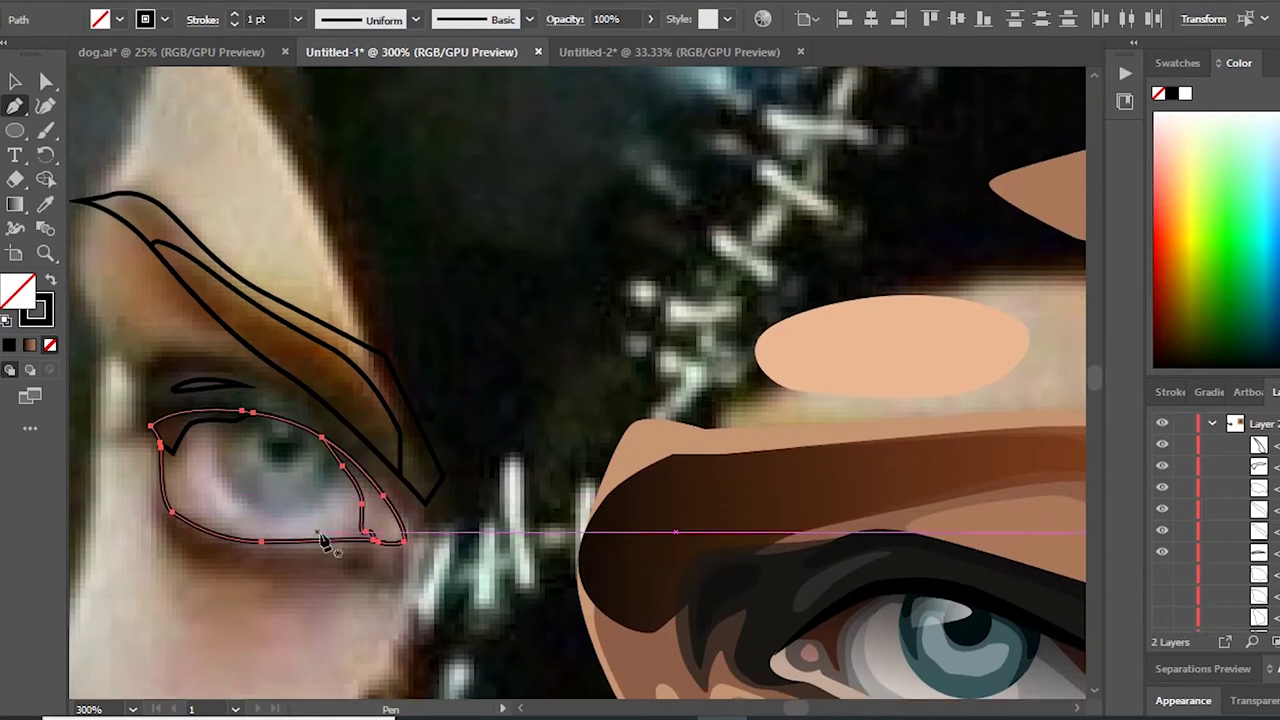
Step: Trace a path along the eye's lower edge wrapping the lower lid
{"action": "left_click", "coordinate": [339, 529]}
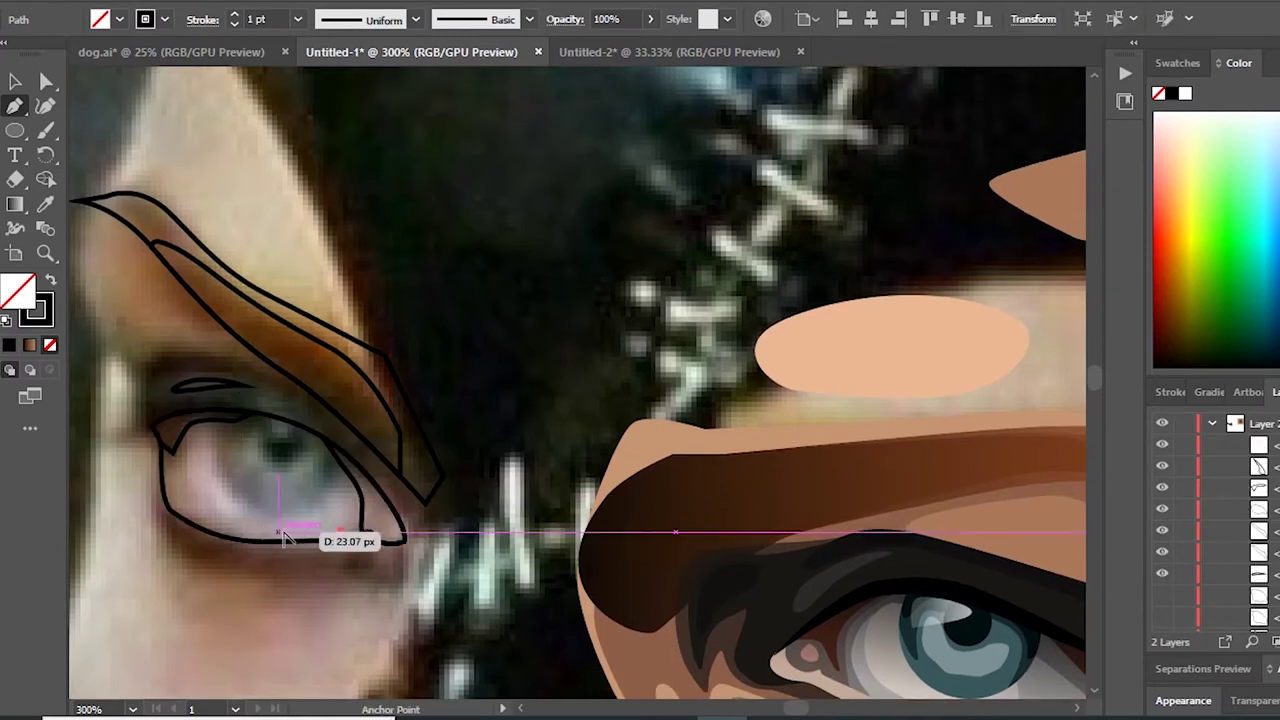
{"action": "left_click", "coordinate": [290, 537]}
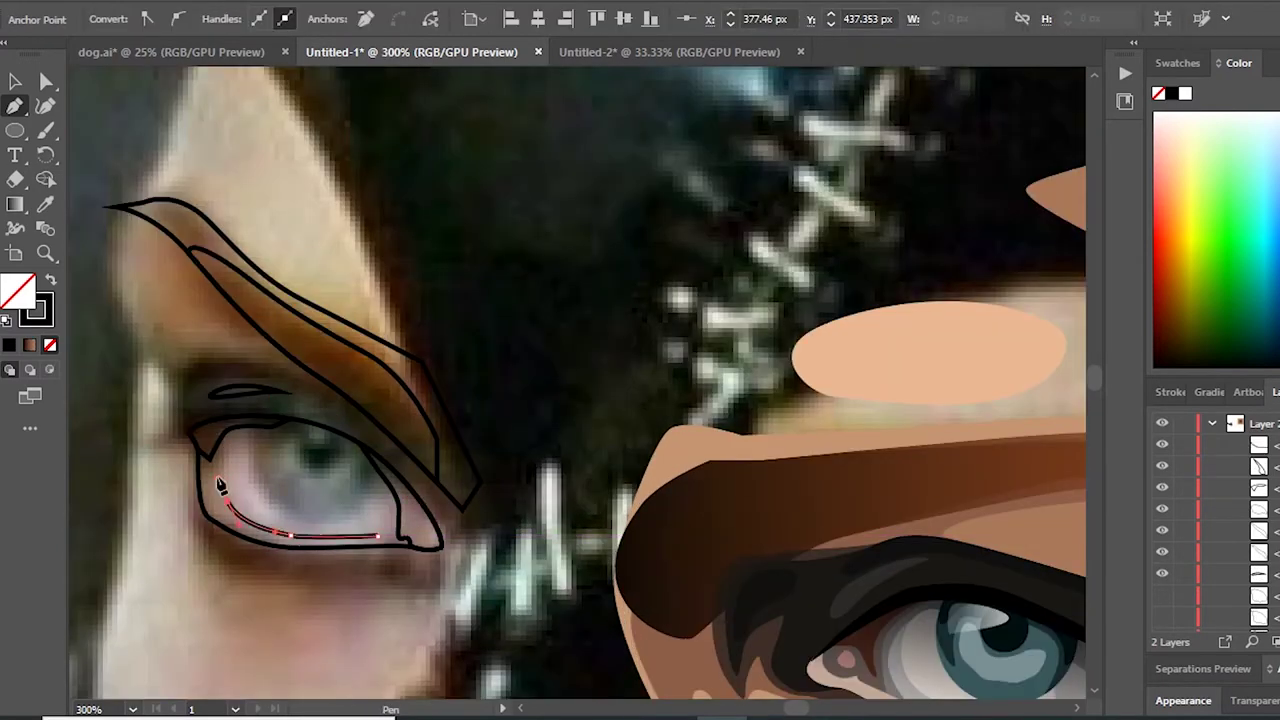
{"action": "left_click", "coordinate": [215, 557]}
{"action": "left_click", "coordinate": [321, 568]}
{"action": "left_click", "coordinate": [410, 549]}
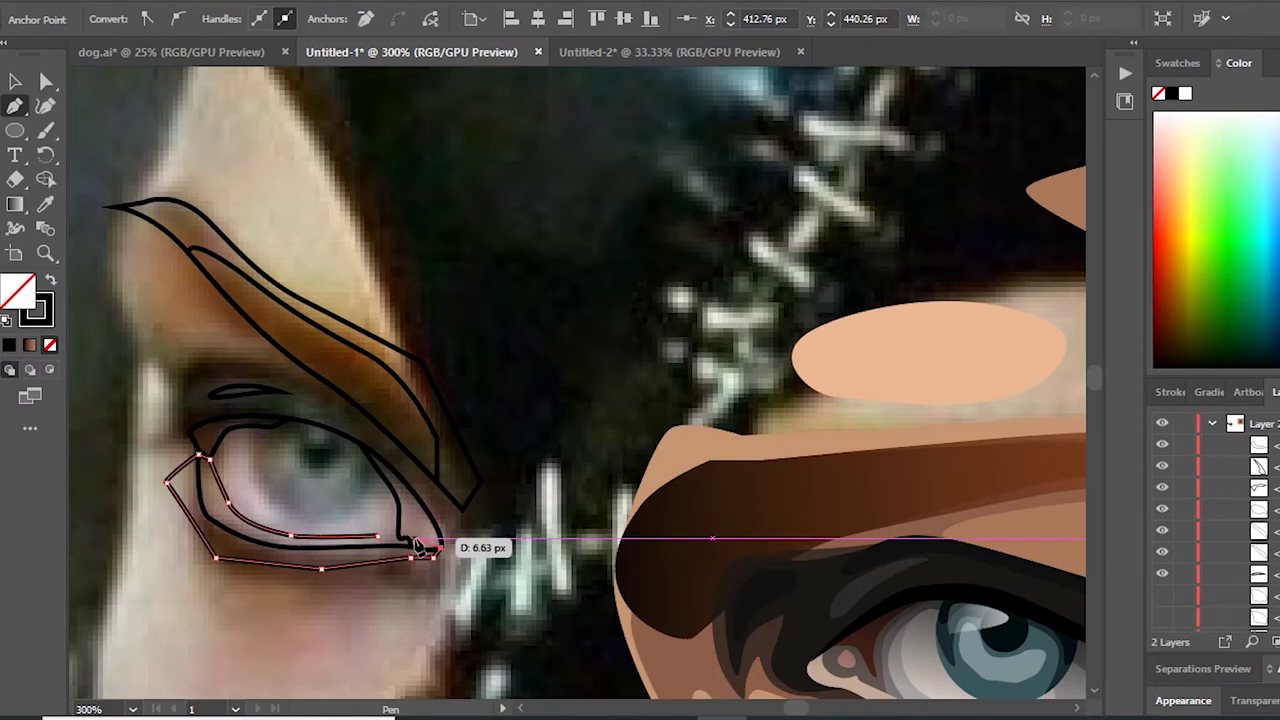
Step: Select both eye paths and merge the lower-lid region with Shape Builder
{"action": "left_click_drag", "start_coordinate": [395, 562], "coordinate": [900, 508]}
{"action": "key", "text": "shift+m"}
{"action": "left_click", "coordinate": [230, 555]}
Step: Draw and hide a closed path inside the iris, then add a circle over the iris
{"action": "key", "text": "p"}
{"action": "left_click_drag", "start_coordinate": [252, 455], "coordinate": [252, 488]}
{"action": "left_click", "coordinate": [252, 455]}
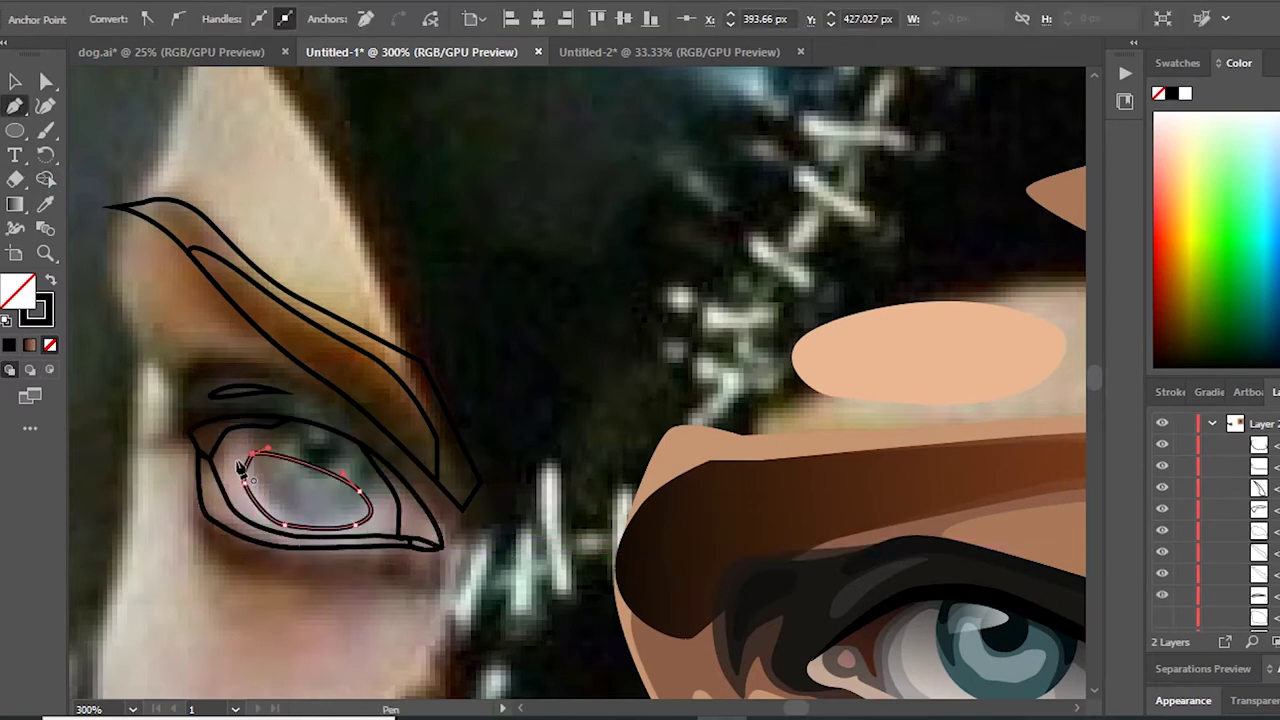
{"action": "key", "text": "ctrl+3"}
{"action": "key", "text": "l"}
{"action": "left_click_drag", "start_coordinate": [256, 408], "coordinate": [375, 526]}
{"action": "left_click_drag", "start_coordinate": [316, 474], "coordinate": [318, 470]}
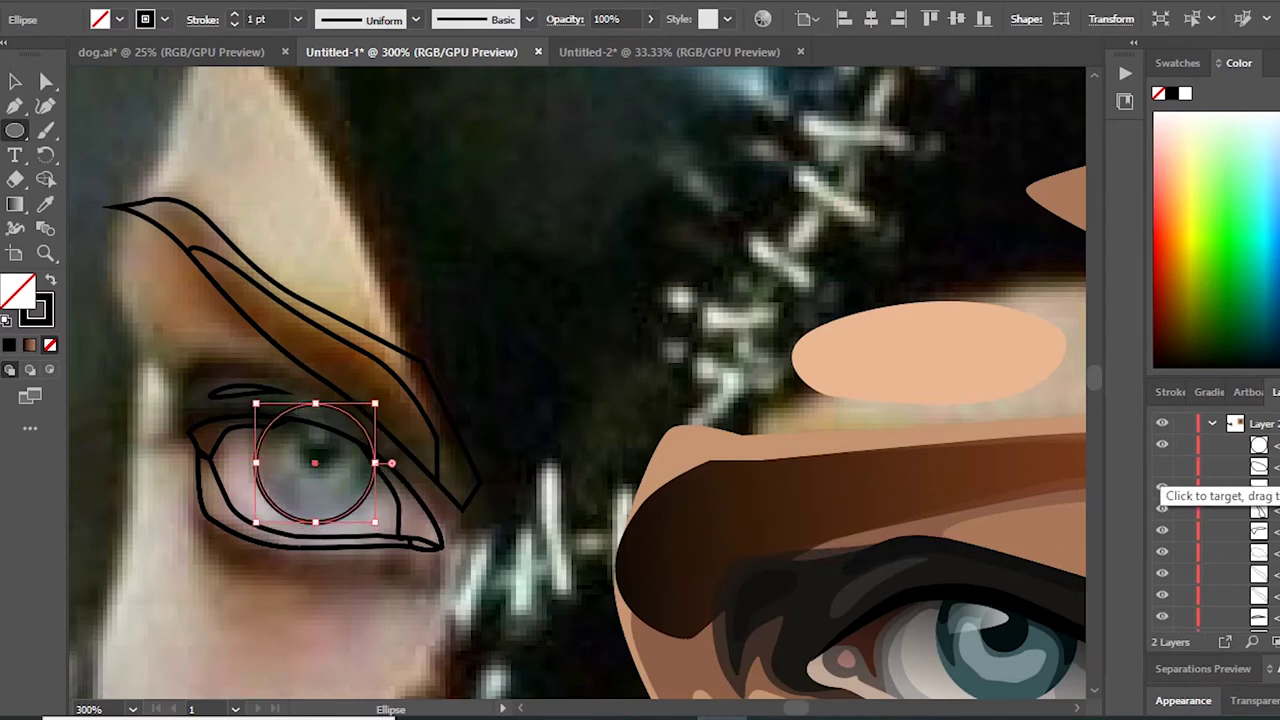
Step: Trace a closed loop around the top of the iris
{"action": "key", "text": "v"}
{"action": "key", "text": "ctrl+equal"}
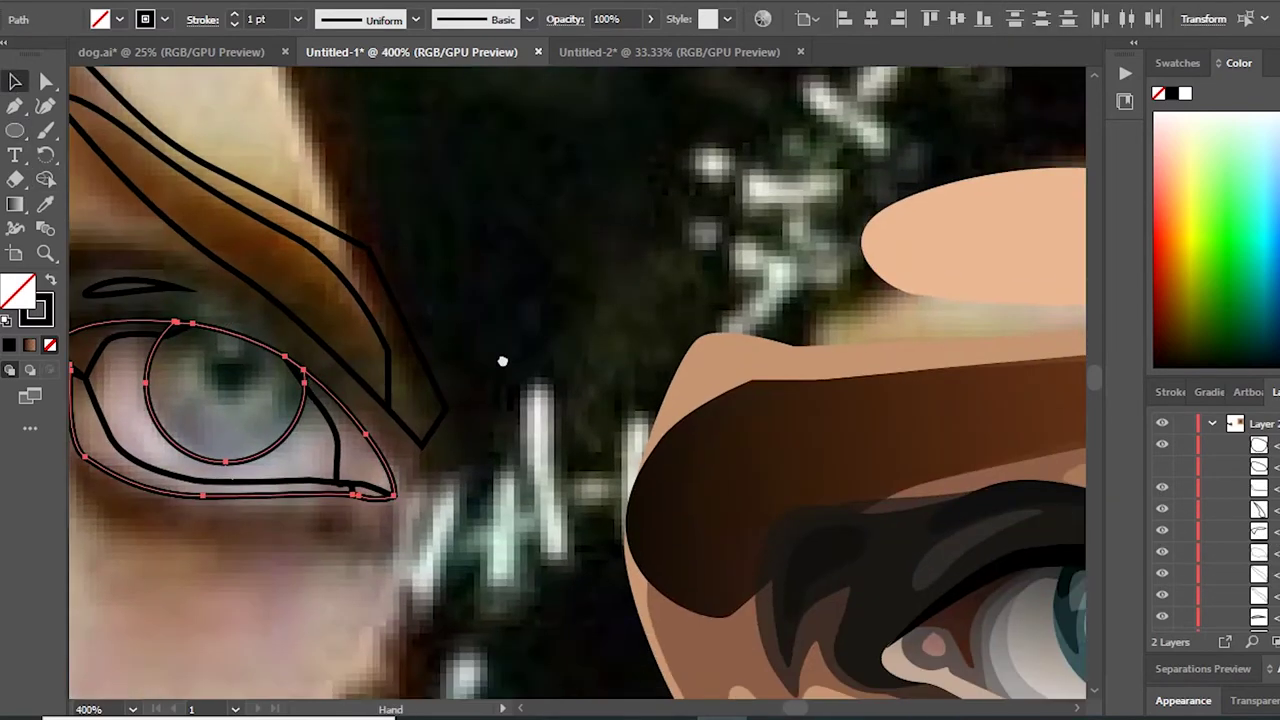
{"action": "key", "text": "ctrl+minus"}
{"action": "key", "text": "p"}
{"action": "left_click", "coordinate": [229, 316]}
{"action": "left_click", "coordinate": [255, 313]}
{"action": "left_click", "coordinate": [306, 328]}
{"action": "left_click_drag", "start_coordinate": [322, 350], "coordinate": [340, 358]}
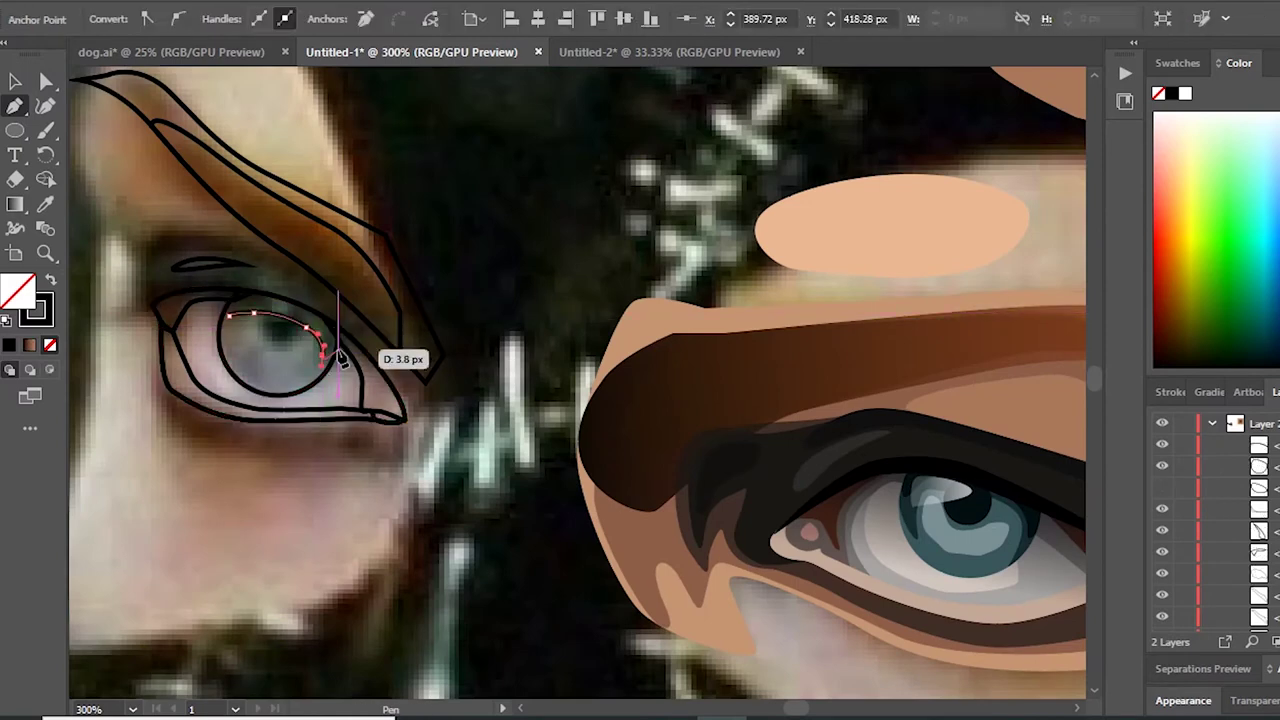
{"action": "left_click", "coordinate": [277, 394]}
{"action": "left_click", "coordinate": [218, 336]}
{"action": "left_click", "coordinate": [252, 292]}
{"action": "left_click", "coordinate": [229, 316]}
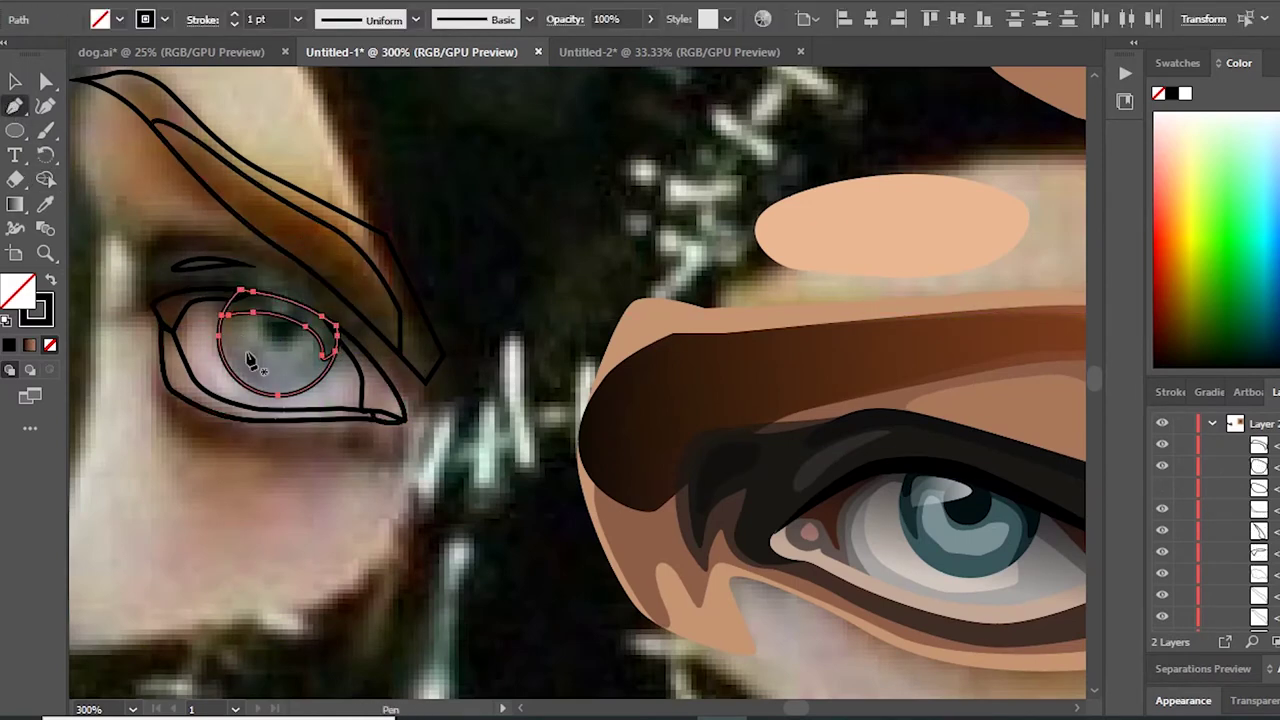
Step: Draw the closed upper-iris shadow shape
{"action": "left_click", "coordinate": [243, 327]}
{"action": "left_click", "coordinate": [274, 320]}
{"action": "left_click", "coordinate": [286, 330]}
{"action": "left_click", "coordinate": [363, 320]}
{"action": "left_click", "coordinate": [305, 260]}
{"action": "left_click", "coordinate": [207, 260]}
{"action": "left_click", "coordinate": [193, 325]}
{"action": "left_click_drag", "start_coordinate": [172, 262], "coordinate": [157, 157]}
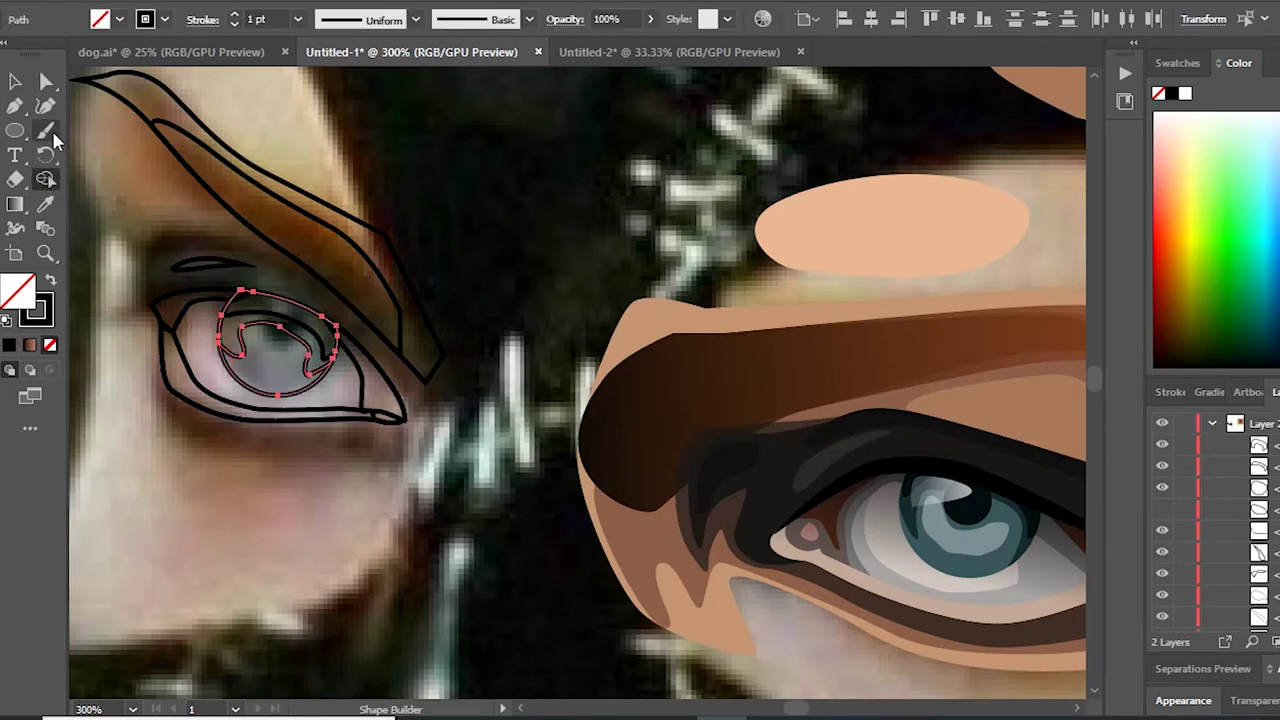
{"action": "left_click", "coordinate": [253, 348]}
Step: Trace a small lower-iris shape near the pupil
{"action": "scroll", "coordinate": [272, 352], "scroll_direction": "up", "scroll_amount": 1}
{"action": "left_click", "coordinate": [298, 355]}
{"action": "left_click", "coordinate": [322, 355]}
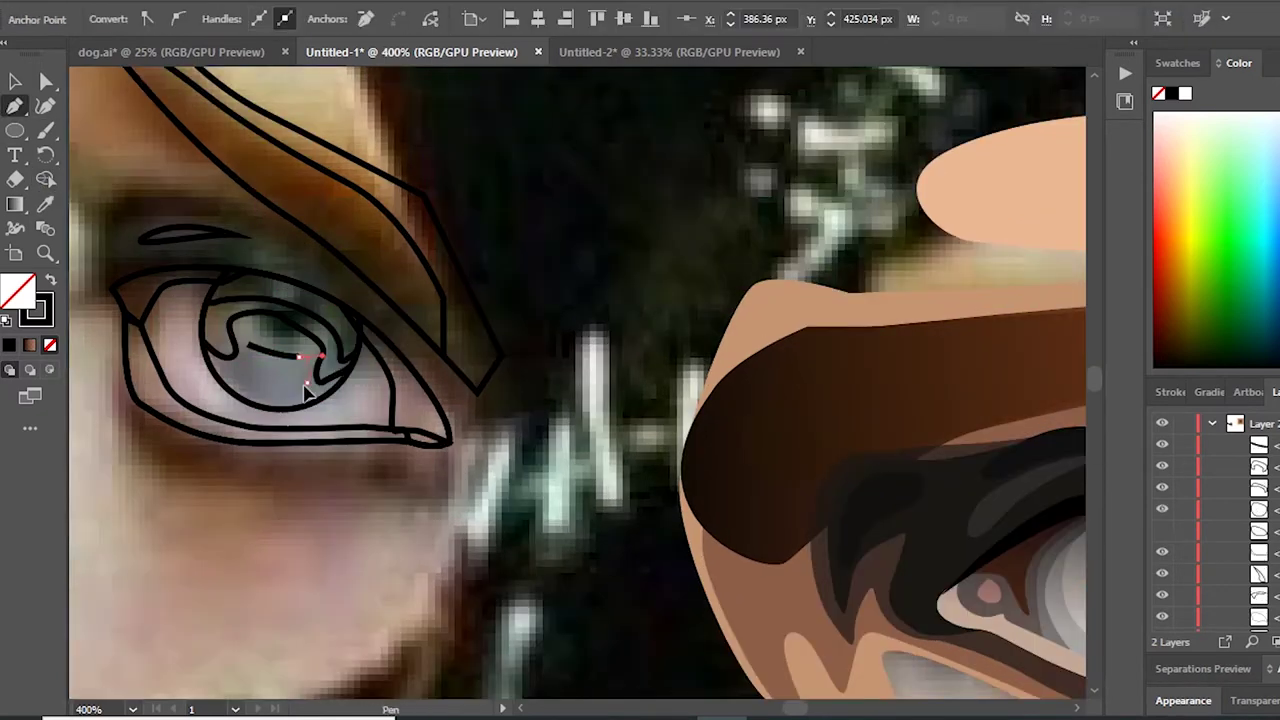
{"action": "left_click", "coordinate": [248, 347]}
{"action": "scroll", "coordinate": [250, 360], "scroll_direction": "down", "scroll_amount": 1}
Step: Draw a small pupil circle at the iris centre with the Ellipse tool
{"action": "key", "text": "l"}
{"action": "left_click_drag", "start_coordinate": [270, 385], "coordinate": [290, 357]}
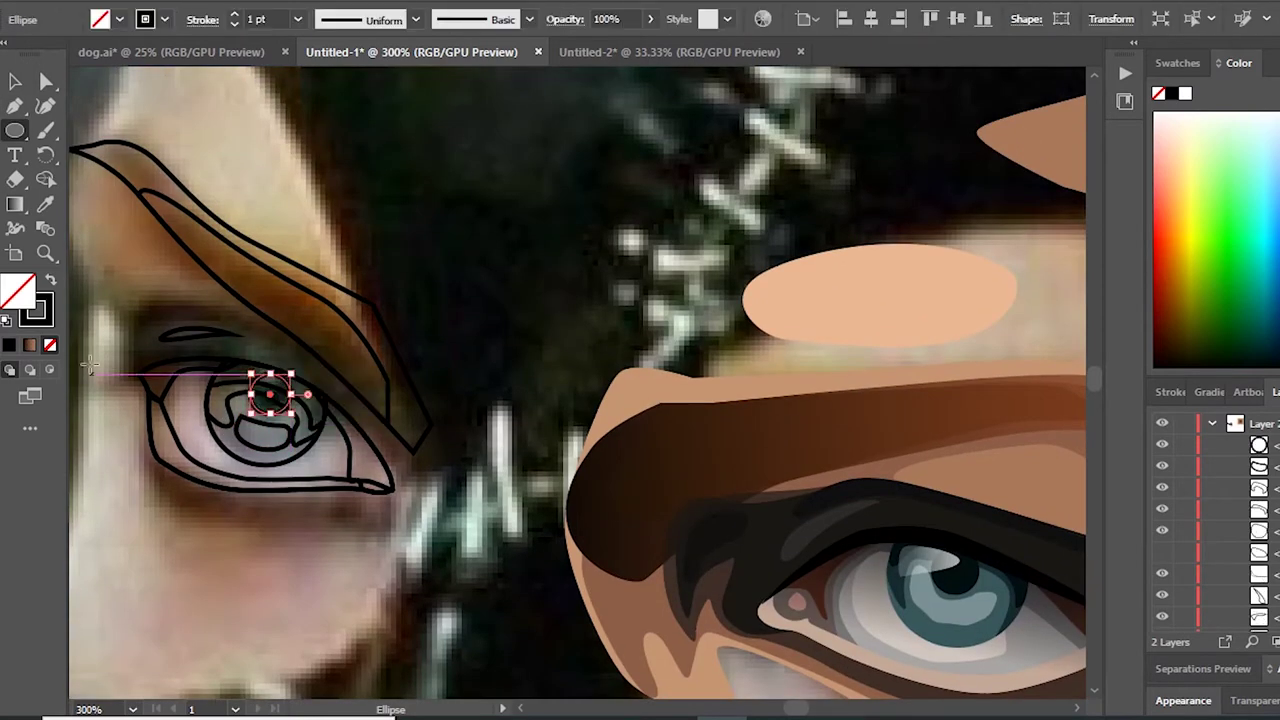
{"action": "key", "text": "v"}
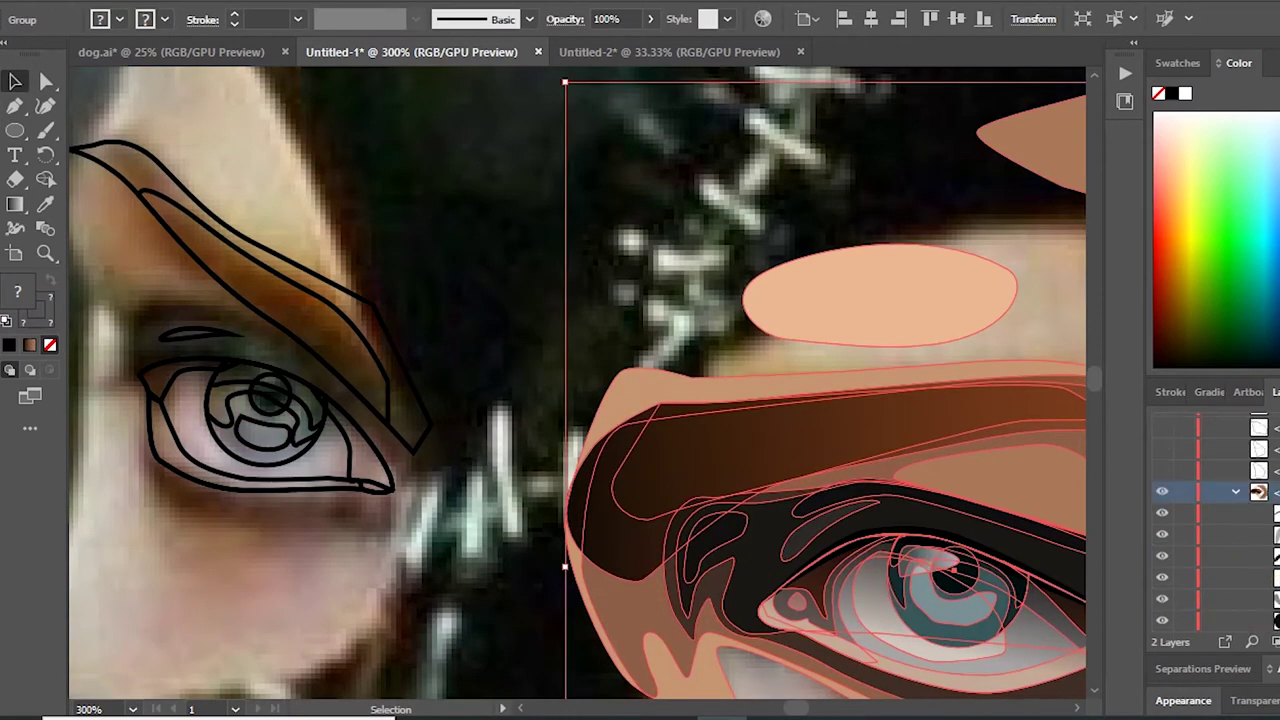
Step: Move the small gradient highlight shape onto the left iris
{"action": "left_click", "coordinate": [1240, 595]}
{"action": "mouse_move", "coordinate": [576, 384]}
{"action": "left_mouse_down"}
{"action": "mouse_move", "coordinate": [222, 398]}
{"action": "mouse_move", "coordinate": [250, 395]}
{"action": "left_mouse_up"}
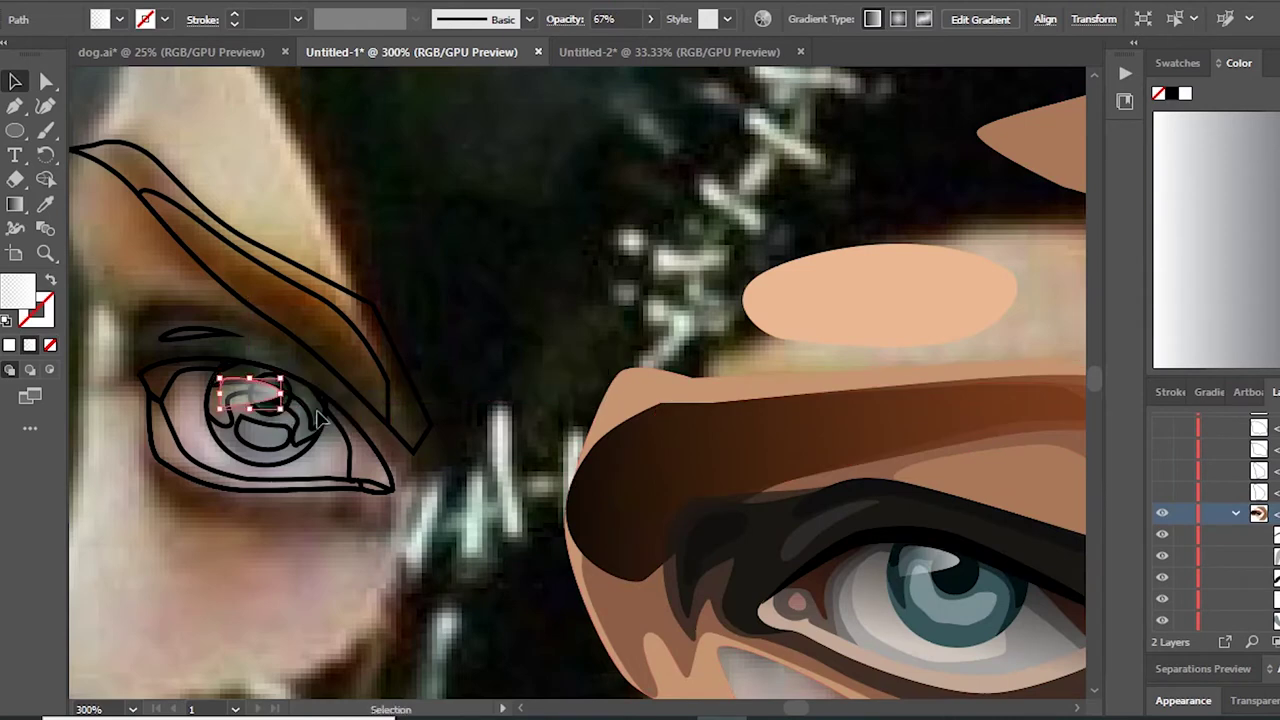
{"action": "key", "text": "ctrl+minus"}
{"action": "key", "text": "ctrl+minus"}
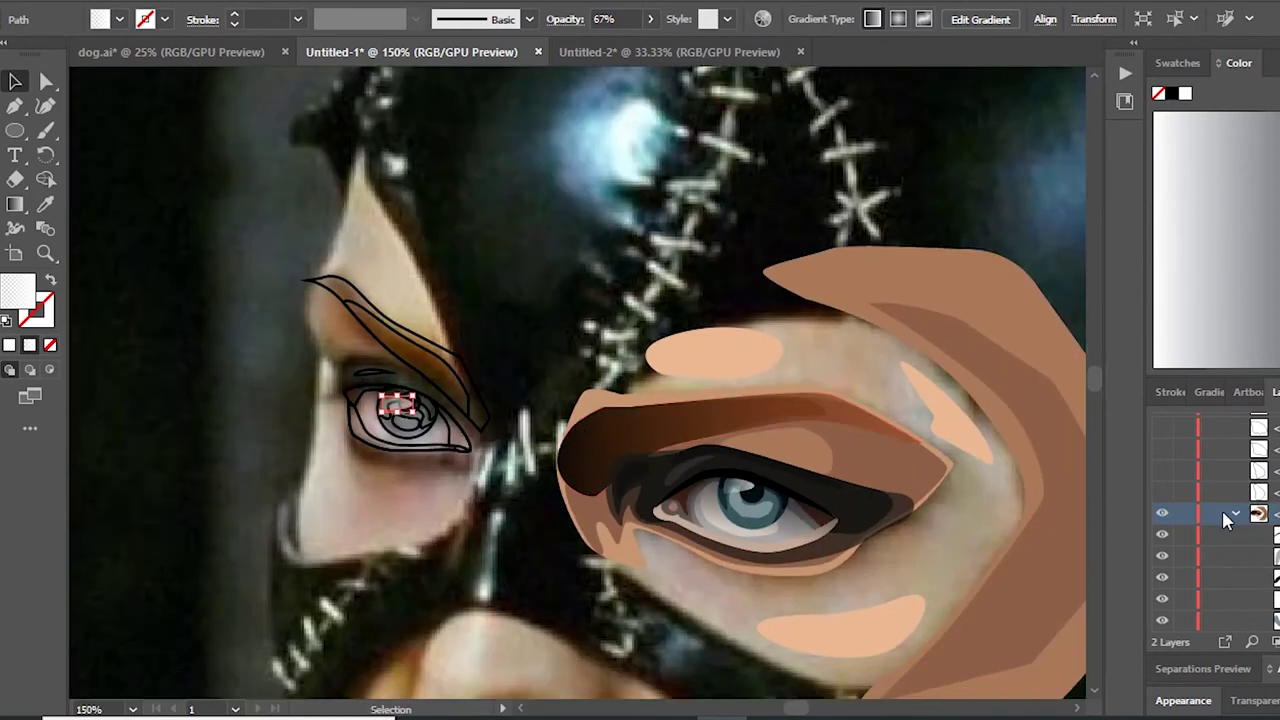
Step: Show the hidden eye layers, Paste in Place the copied left-eye paths, and zoom in
{"action": "left_click", "coordinate": [1161, 527]}
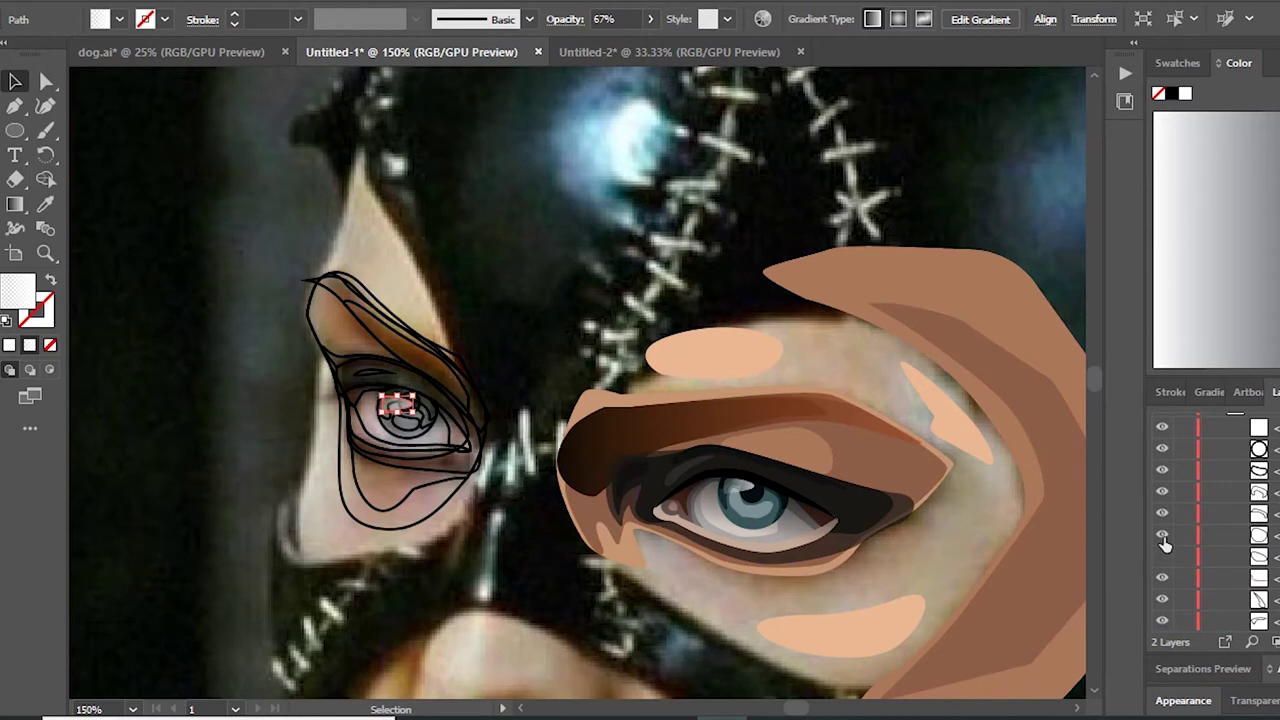
{"action": "left_click", "coordinate": [1272, 612]}
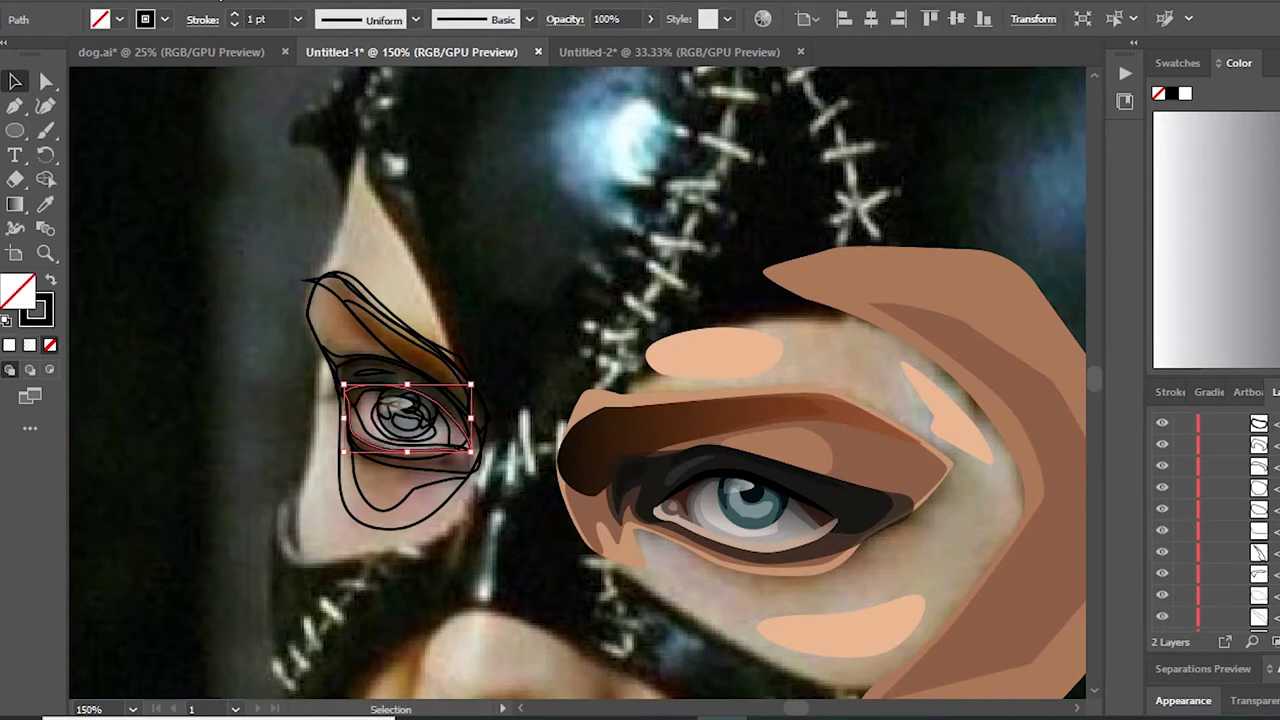
{"action": "left_click", "coordinate": [165, 5]}
{"action": "left_click", "coordinate": [206, 172]}
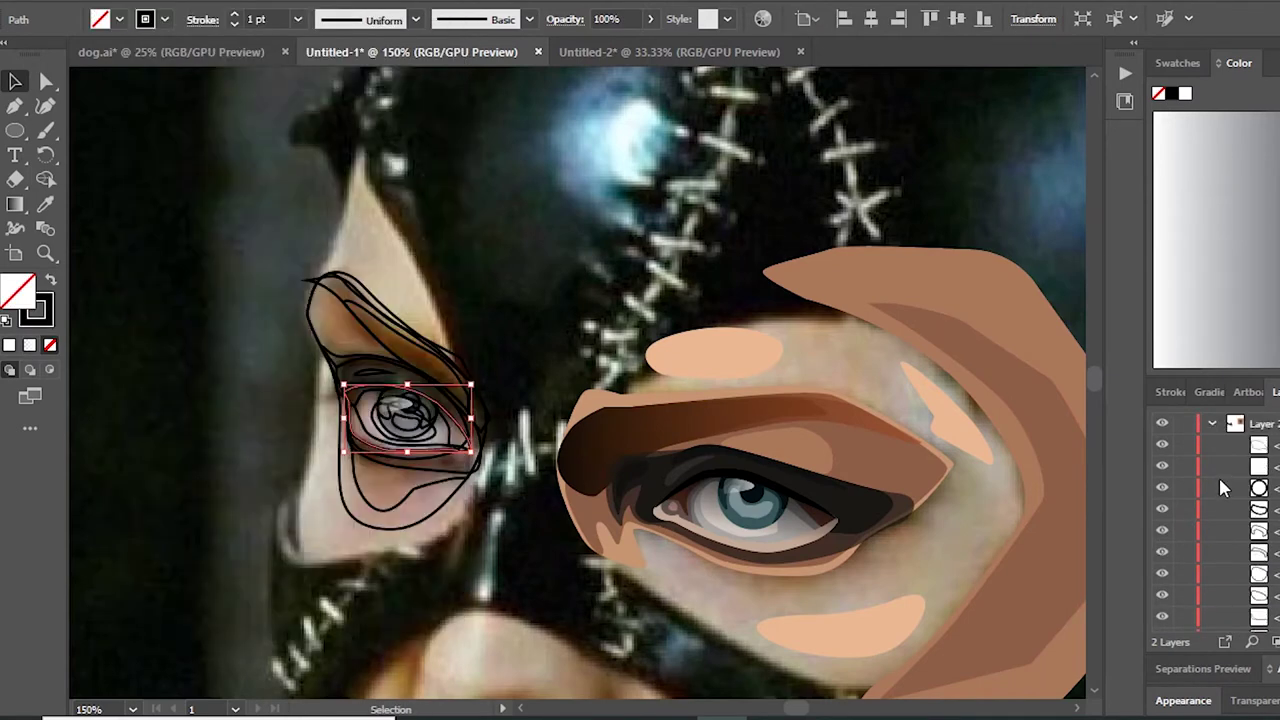
{"action": "key", "text": "ctrl+plus"}
{"action": "key", "text": "i"}
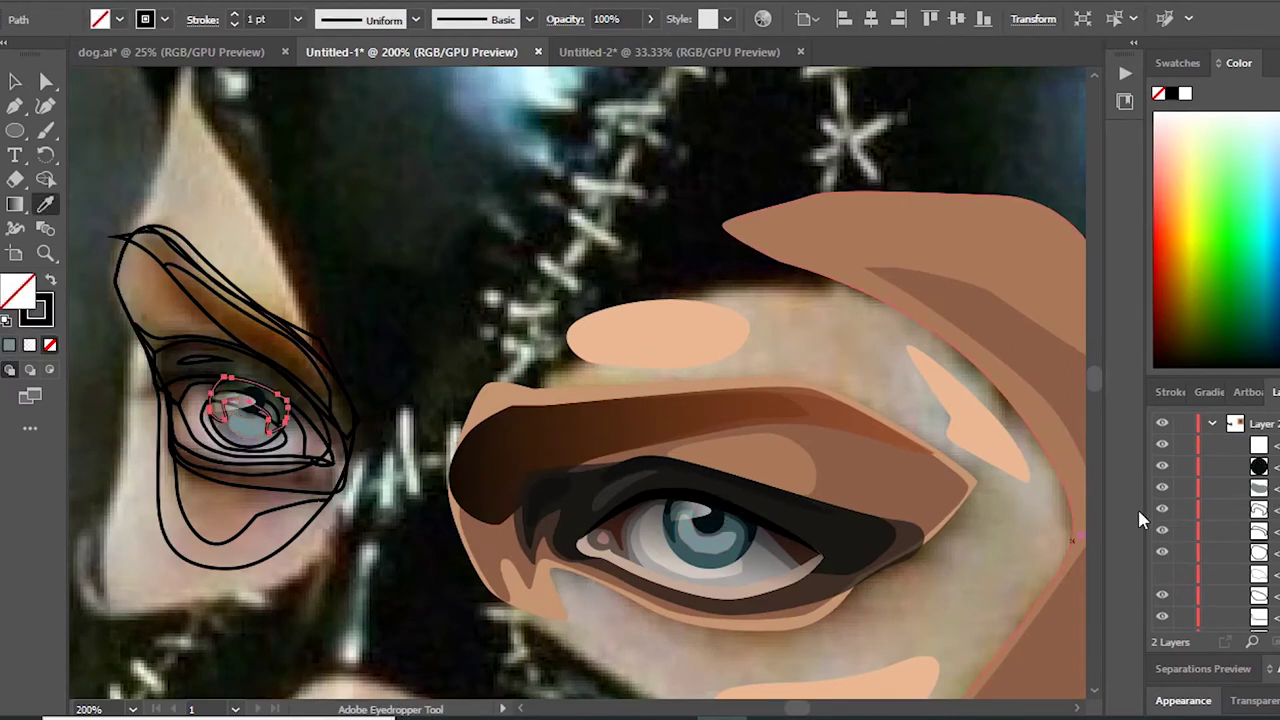
Step: Fill the left eye path dark and the iris with the right eye's blue-grey, then select the iris, corner, lid and white shapes
{"action": "left_click", "coordinate": [1088, 540]}
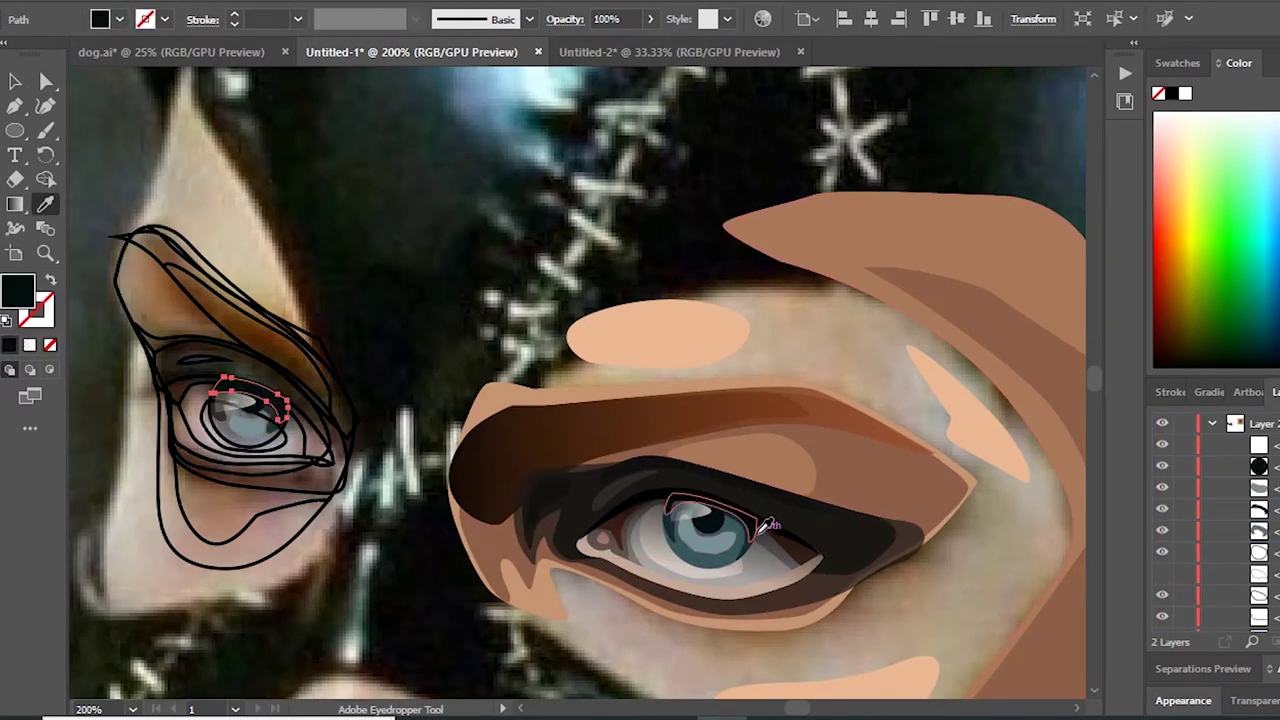
{"action": "left_click", "coordinate": [708, 550]}
{"action": "scroll", "coordinate": [708, 550], "scroll_direction": "down", "scroll_amount": 1}
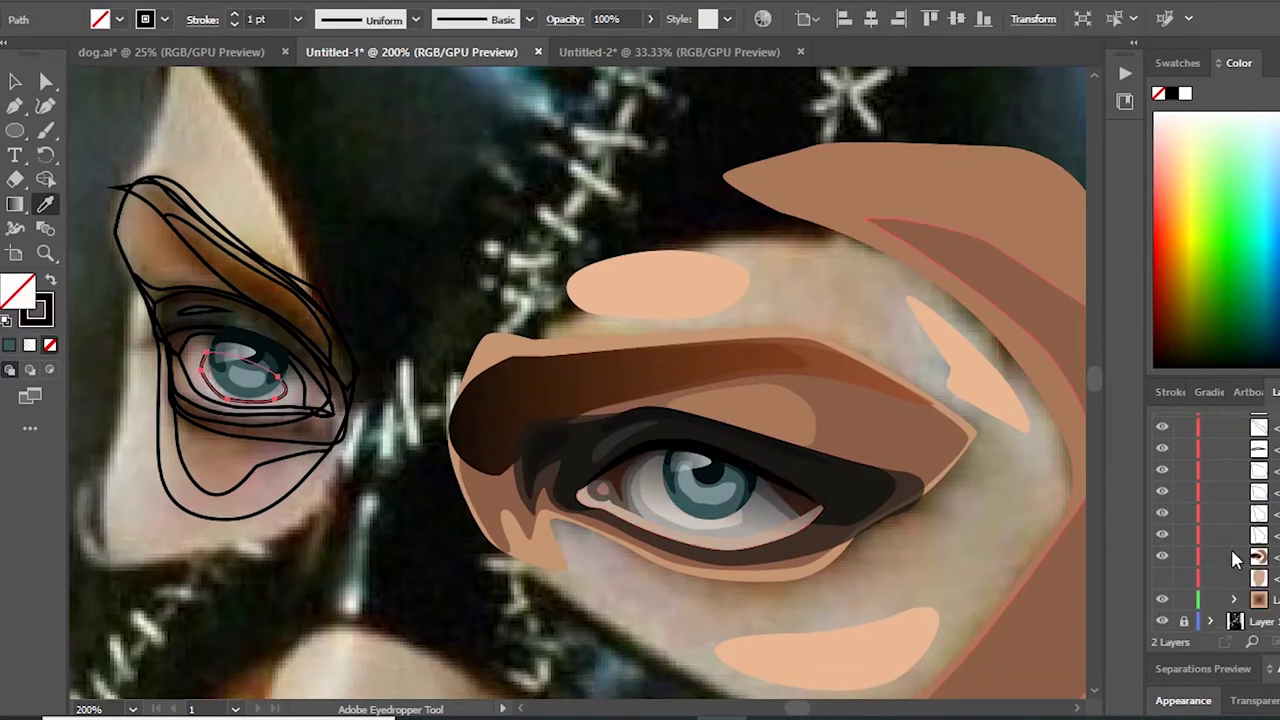
{"action": "left_click", "coordinate": [703, 505], "text": "ctrl"}
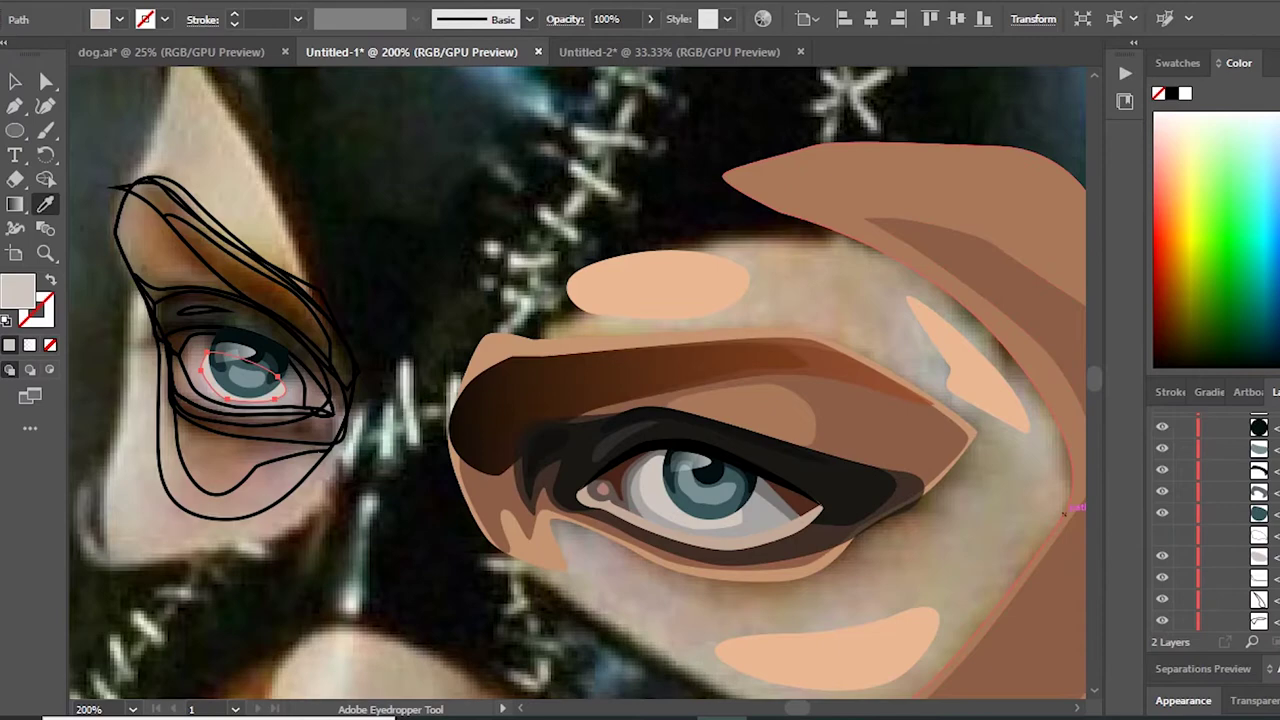
{"action": "left_click", "coordinate": [633, 493], "text": "ctrl"}
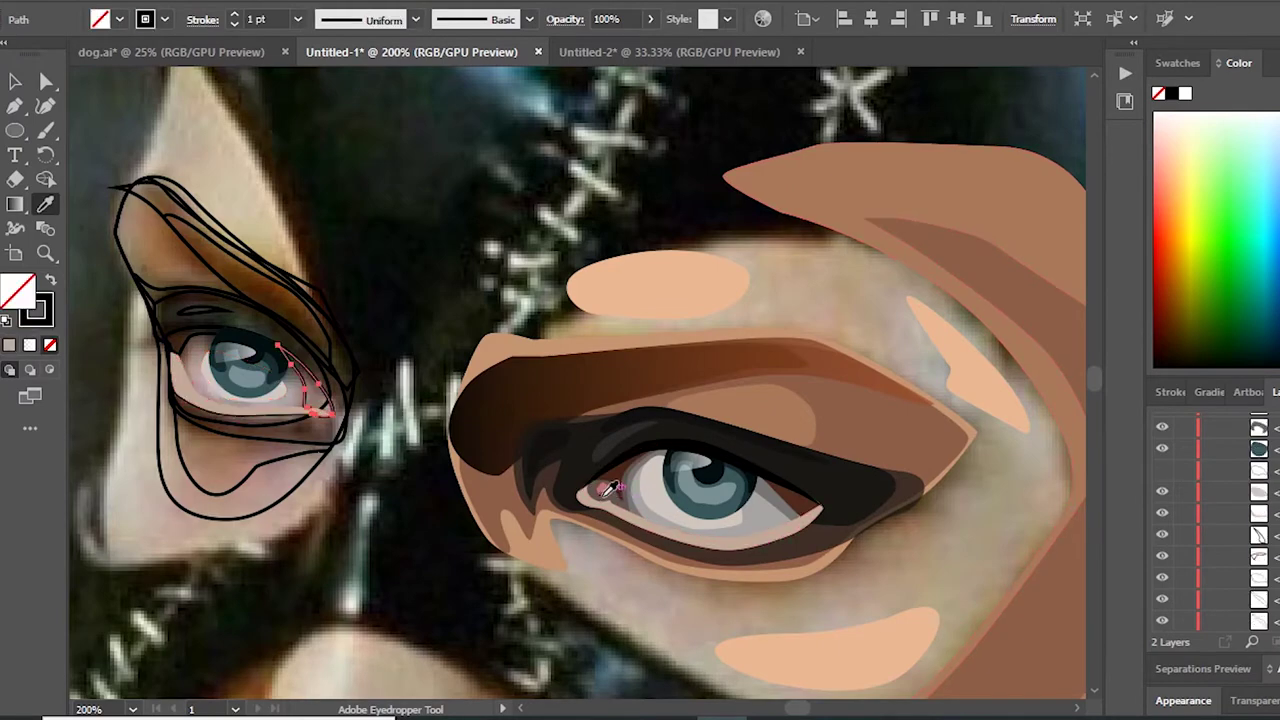
{"action": "scroll", "coordinate": [640, 492], "scroll_direction": "left", "scroll_amount": 1}
{"action": "left_click", "coordinate": [650, 479], "text": "ctrl"}
{"action": "left_click", "coordinate": [797, 518], "text": "ctrl"}
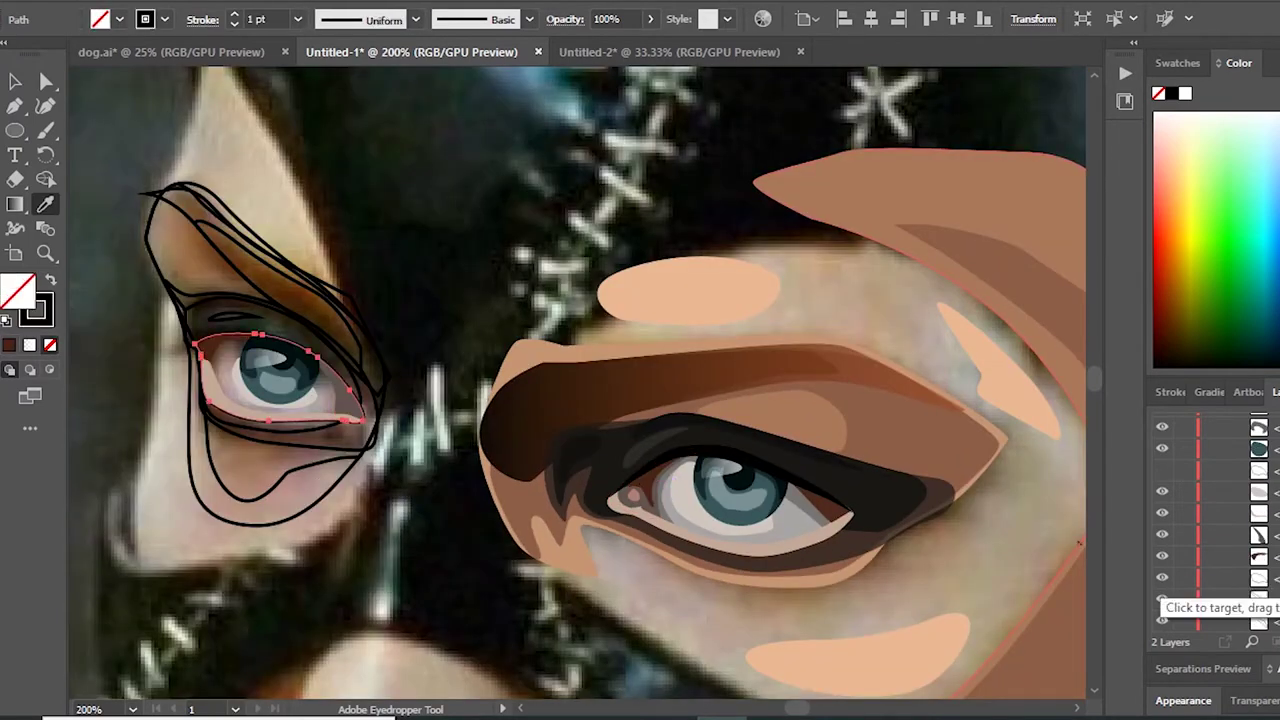
{"action": "scroll", "coordinate": [152, 325], "scroll_direction": "up", "scroll_amount": 2, "text": "alt"}
Step: Draw a curved highlight path across the iris and send the grey shape behind
{"action": "key", "text": "p"}
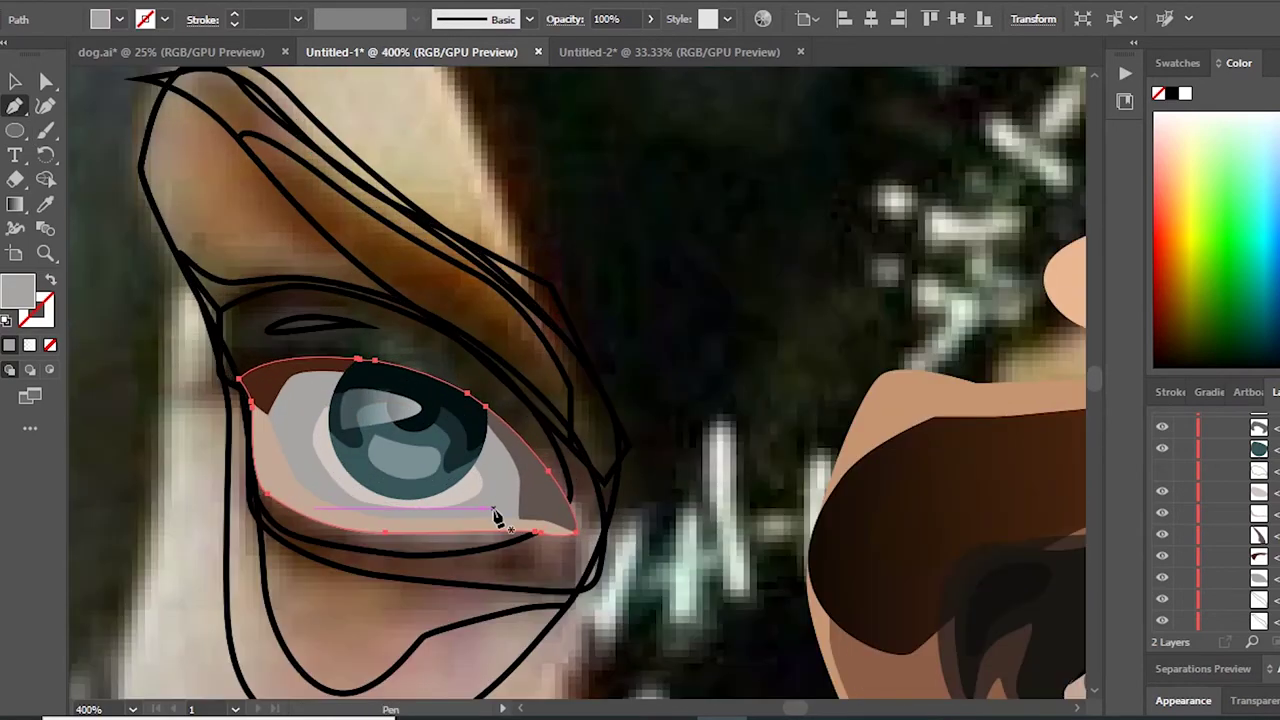
{"action": "left_click", "coordinate": [498, 465]}
{"action": "left_click", "coordinate": [294, 429]}
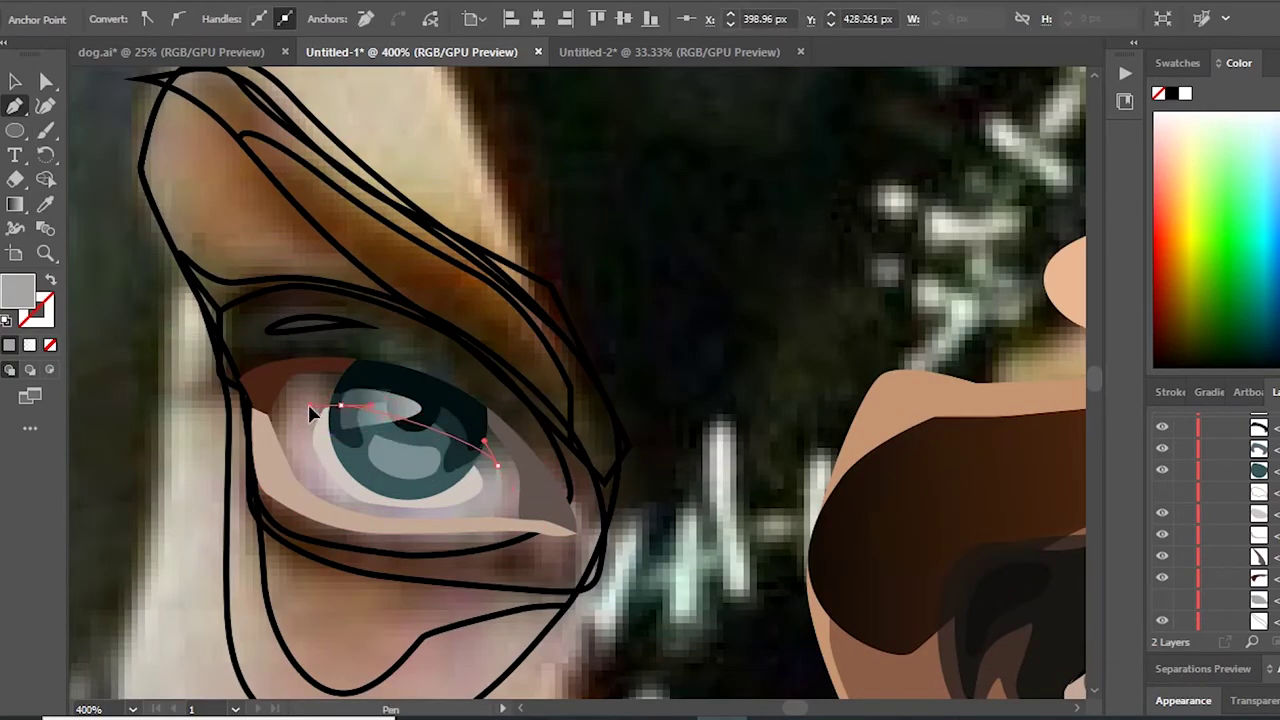
{"action": "left_click_drag", "start_coordinate": [314, 414], "coordinate": [315, 503]}
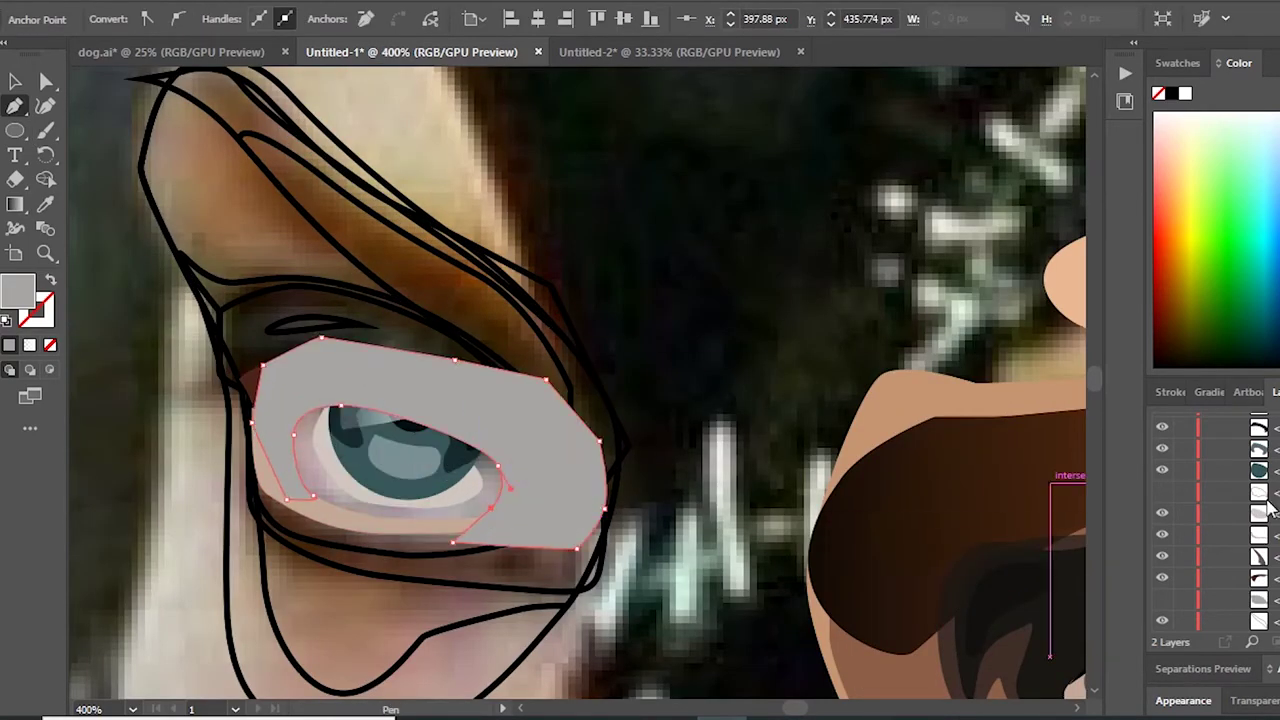
{"action": "key", "text": "shift+m"}
{"action": "key", "text": "i"}
Step: Give the lid shape the right eye's dark brown and select the upper brow path
{"action": "key", "text": "ctrl+minus"}
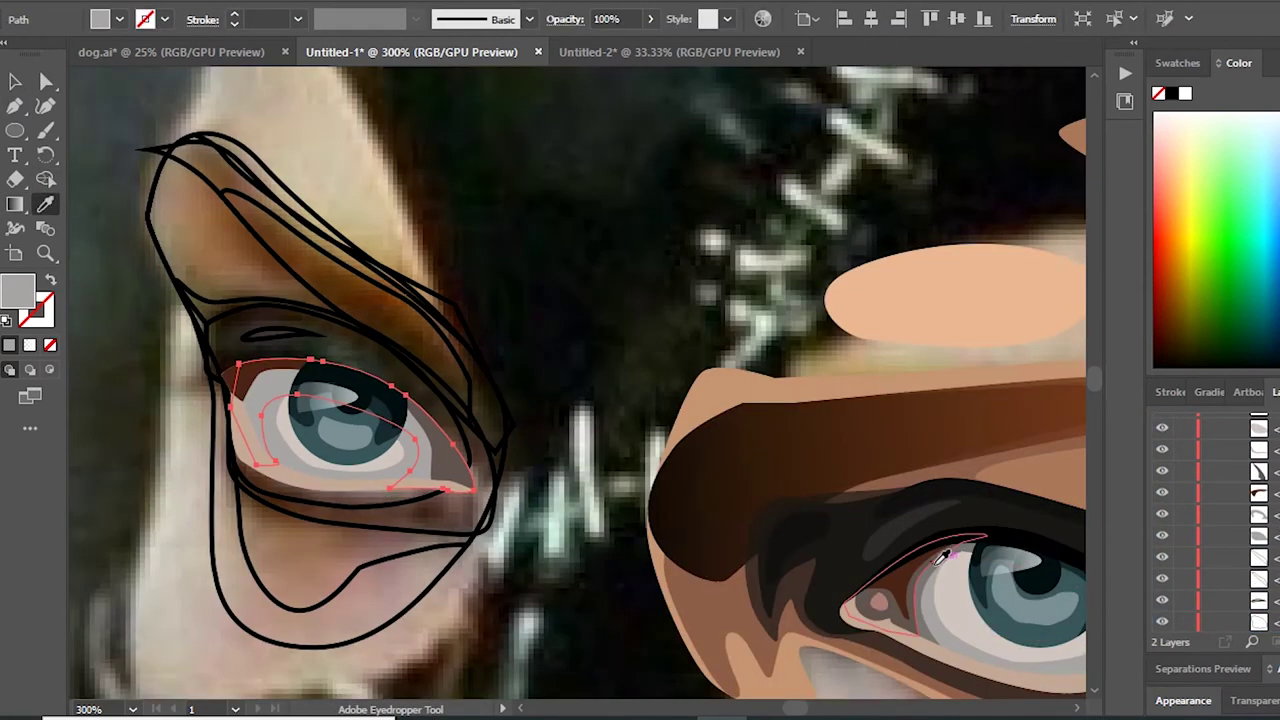
{"action": "left_click", "coordinate": [978, 540]}
{"action": "key", "text": "v"}
{"action": "key", "text": "ctrl+plus"}
{"action": "key", "text": "a"}
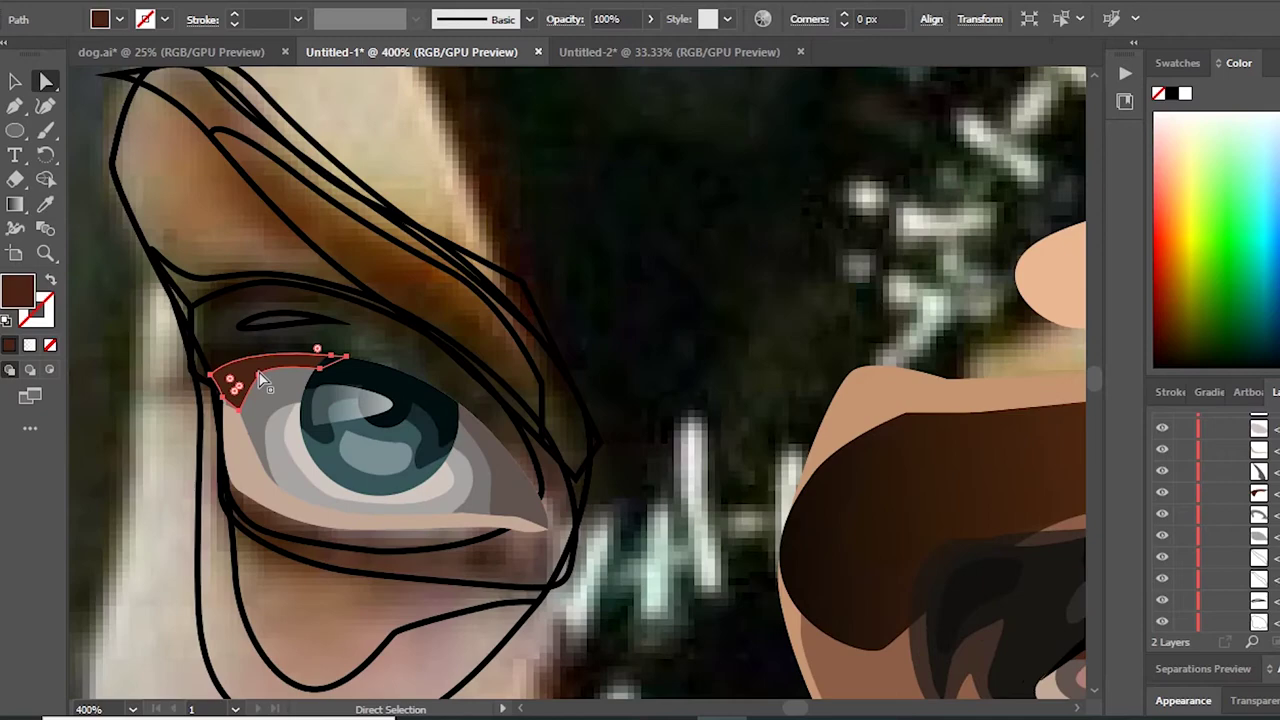
{"action": "key", "text": "ctrl+plus"}
{"action": "key", "text": "ctrl+minus"}
{"action": "key", "text": "ctrl+minus"}
{"action": "key", "text": "ctrl+minus"}
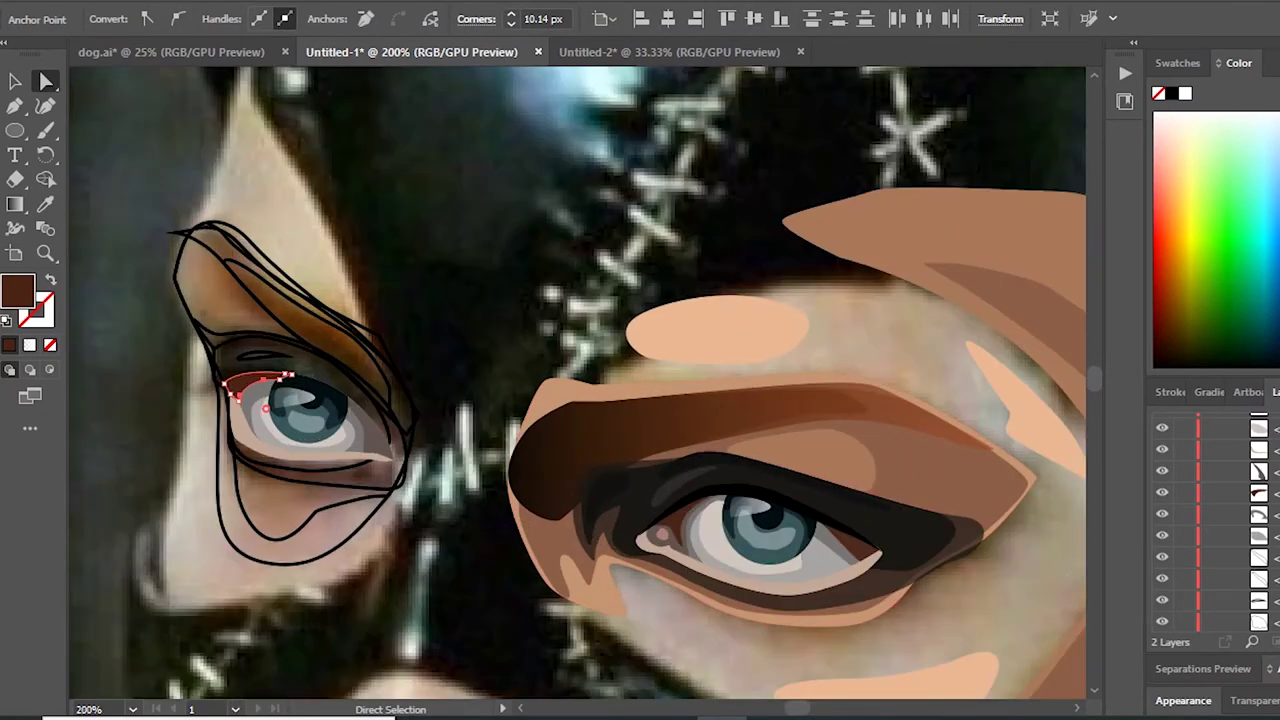
{"action": "left_click", "coordinate": [1275, 537]}
{"action": "scroll", "coordinate": [1203, 568], "scroll_direction": "down", "scroll_amount": 3}
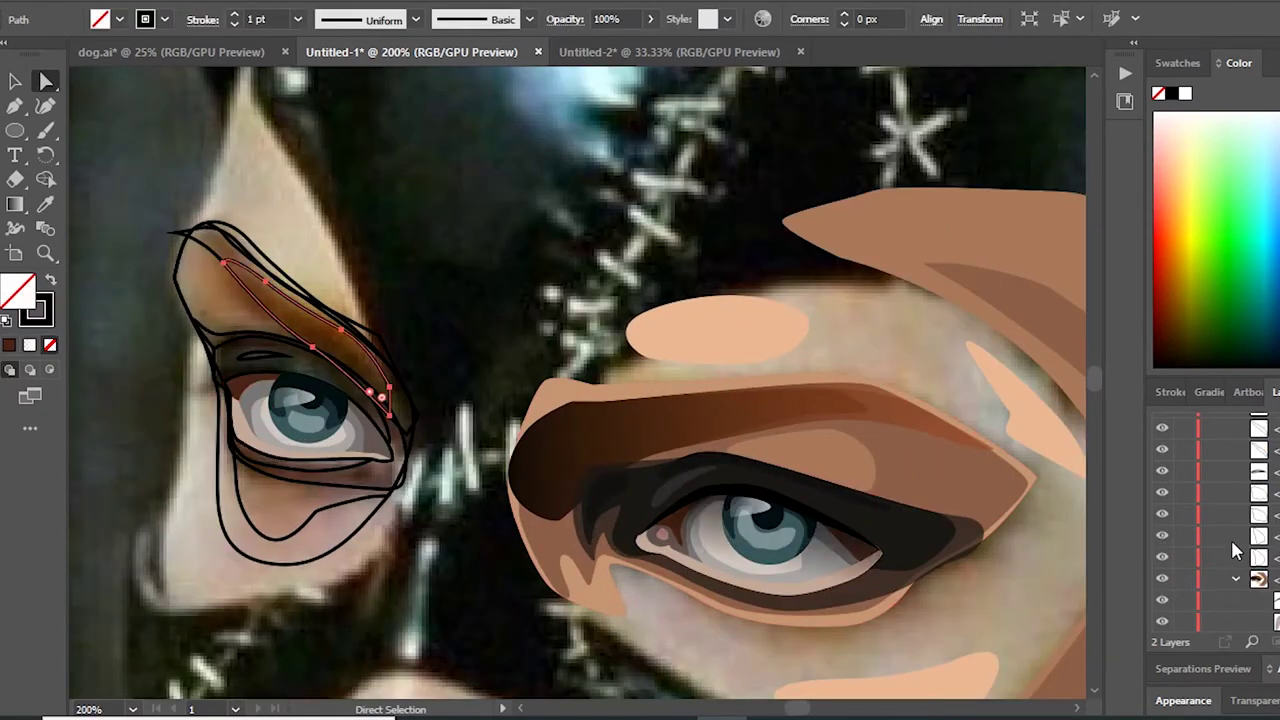
Step: Copy the right eye white's fill onto the left eye white with a bottom-to-top gradient
{"action": "left_click", "coordinate": [372, 410]}
{"action": "key", "text": "i"}
{"action": "left_click", "coordinate": [705, 510]}
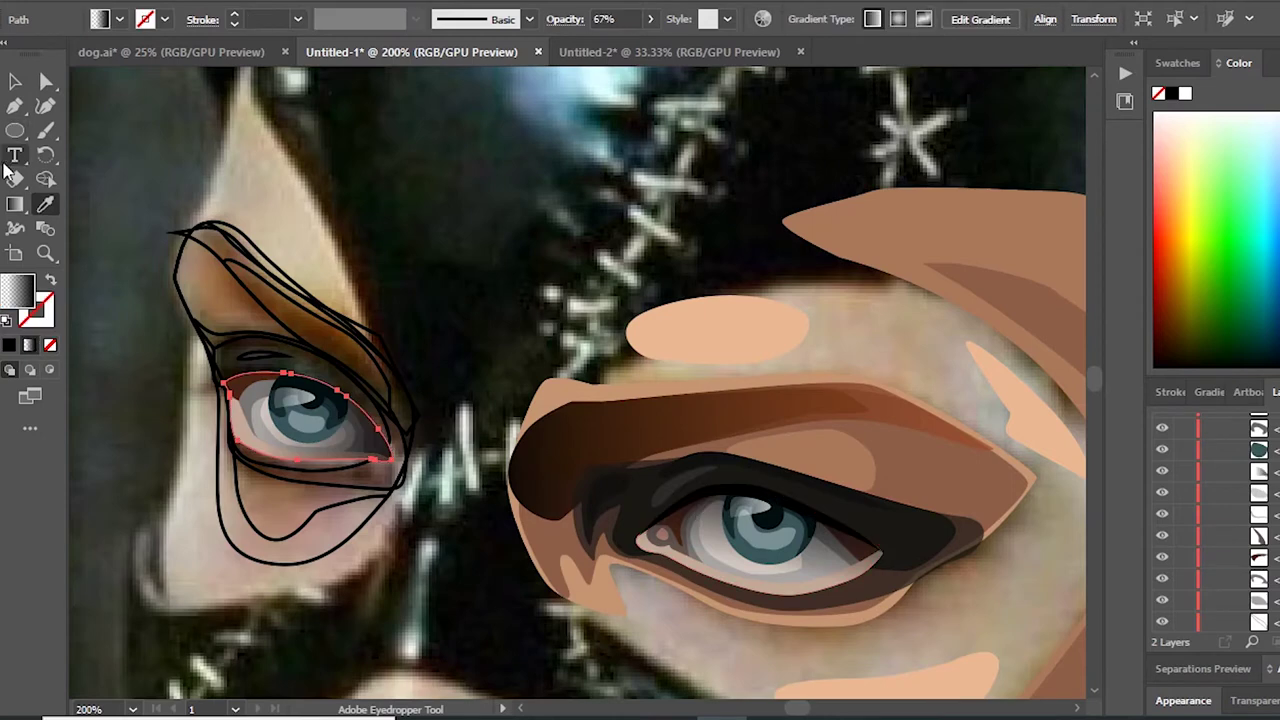
{"action": "left_click", "coordinate": [14, 204]}
{"action": "left_click_drag", "start_coordinate": [309, 427], "coordinate": [309, 247]}
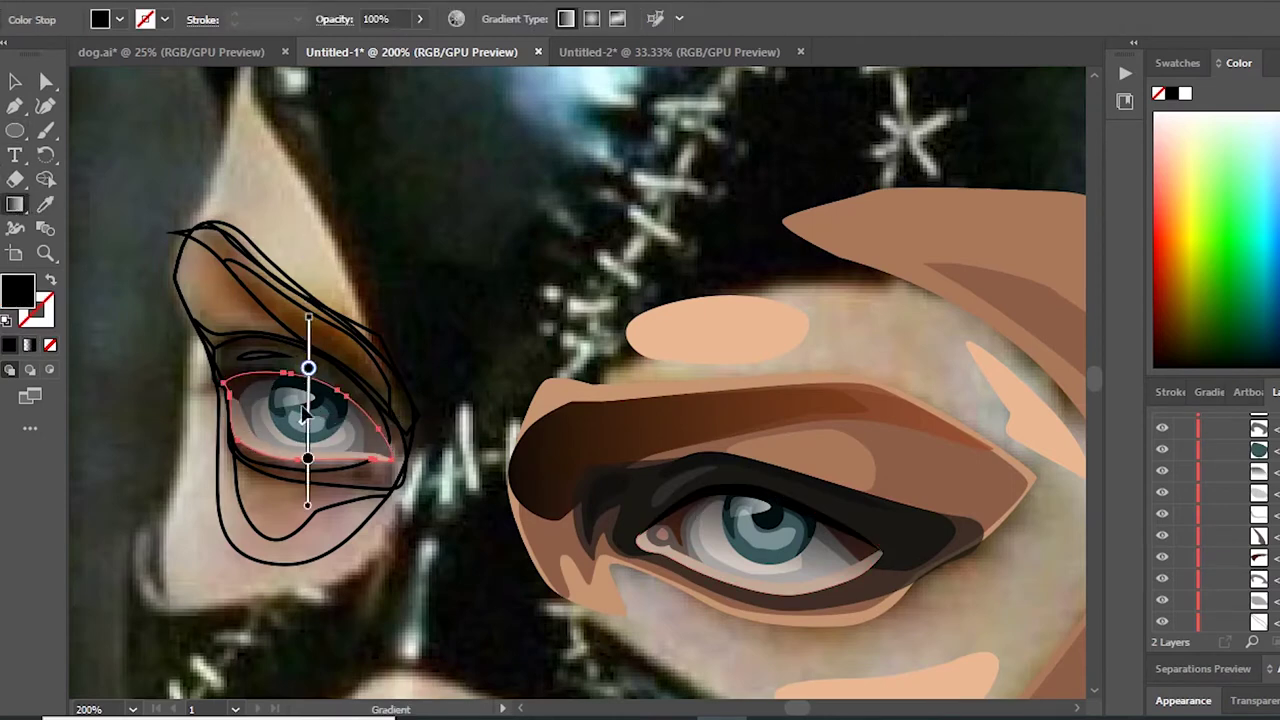
{"action": "left_click_drag", "start_coordinate": [307, 458], "coordinate": [307, 445]}
{"action": "key", "text": "v"}
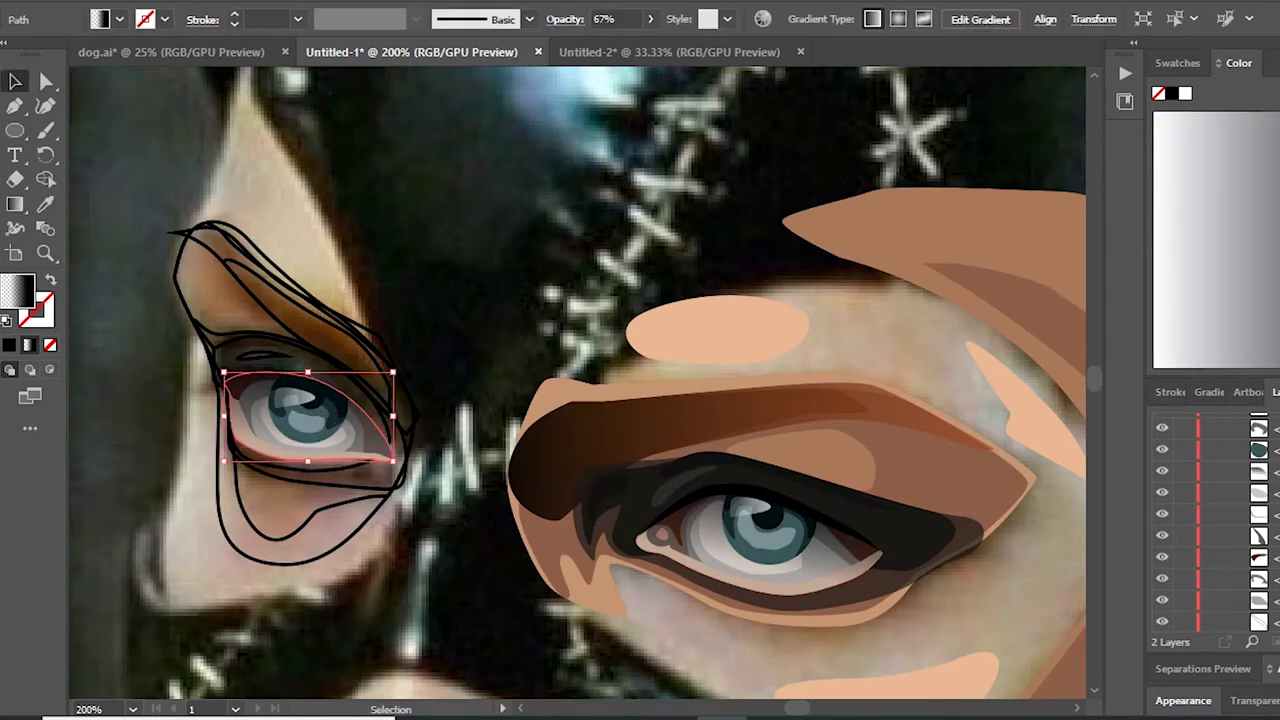
Step: Give the upper eyelid the eyebrow's brown gradient, angled diagonally
{"action": "left_click", "coordinate": [214, 315]}
{"action": "key", "text": "g"}
{"action": "mouse_move", "coordinate": [126, 203]}
{"action": "left_mouse_down"}
{"action": "mouse_move", "coordinate": [222, 338]}
{"action": "mouse_move", "coordinate": [257, 286]}
{"action": "left_mouse_up"}
{"action": "left_click_drag", "start_coordinate": [214, 234], "coordinate": [372, 372]}
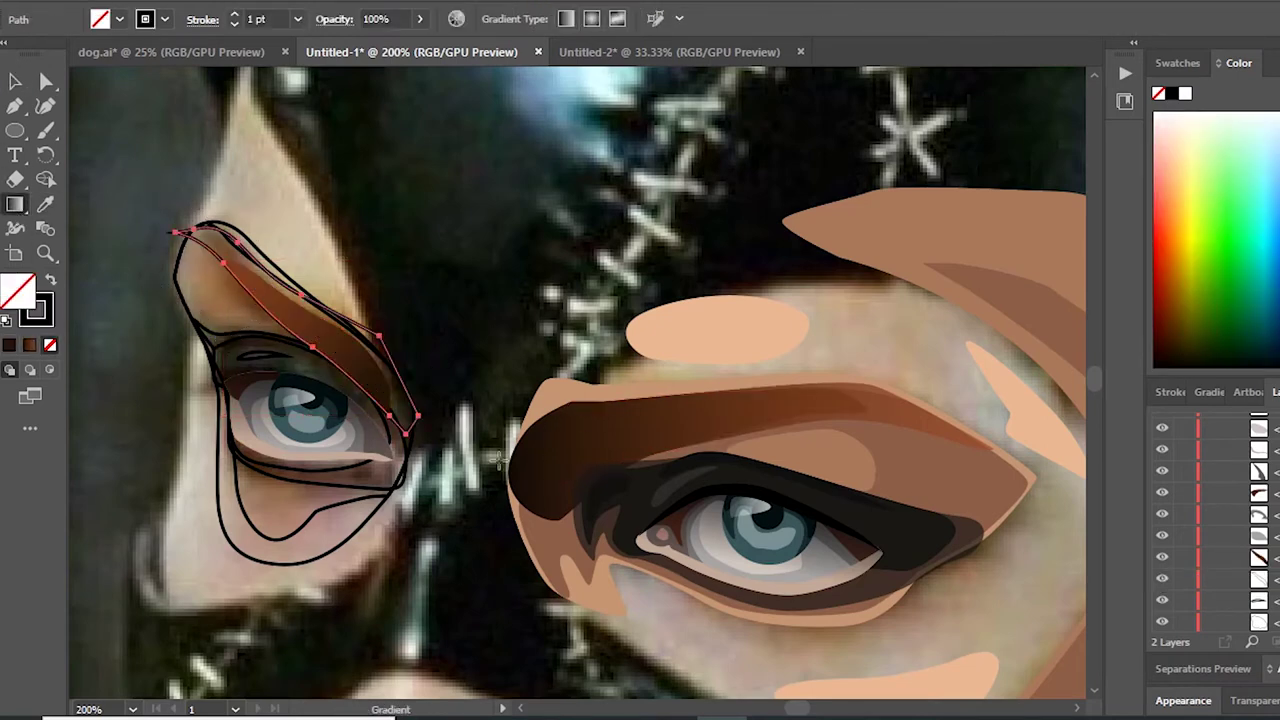
{"action": "key", "text": "i"}
{"action": "left_click", "coordinate": [888, 398]}
{"action": "key", "text": "g"}
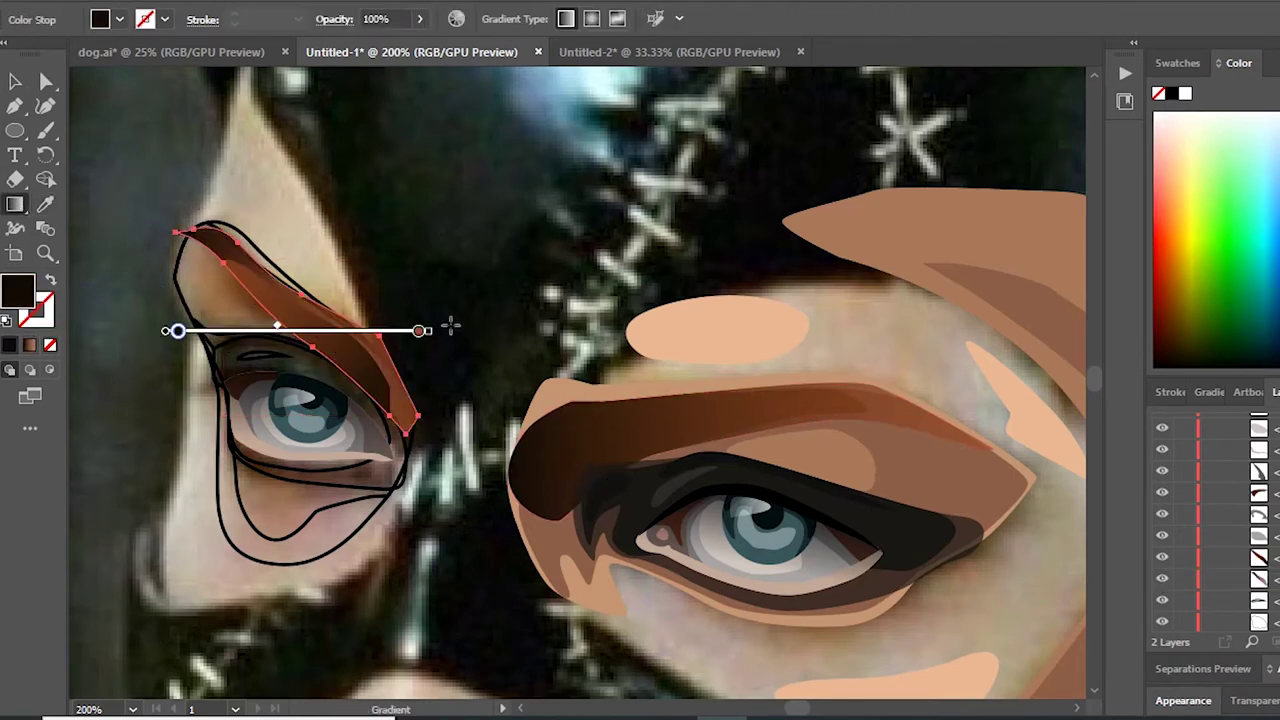
{"action": "left_click_drag", "start_coordinate": [80, 114], "coordinate": [209, 329]}
{"action": "left_click_drag", "start_coordinate": [100, 86], "coordinate": [434, 394]}
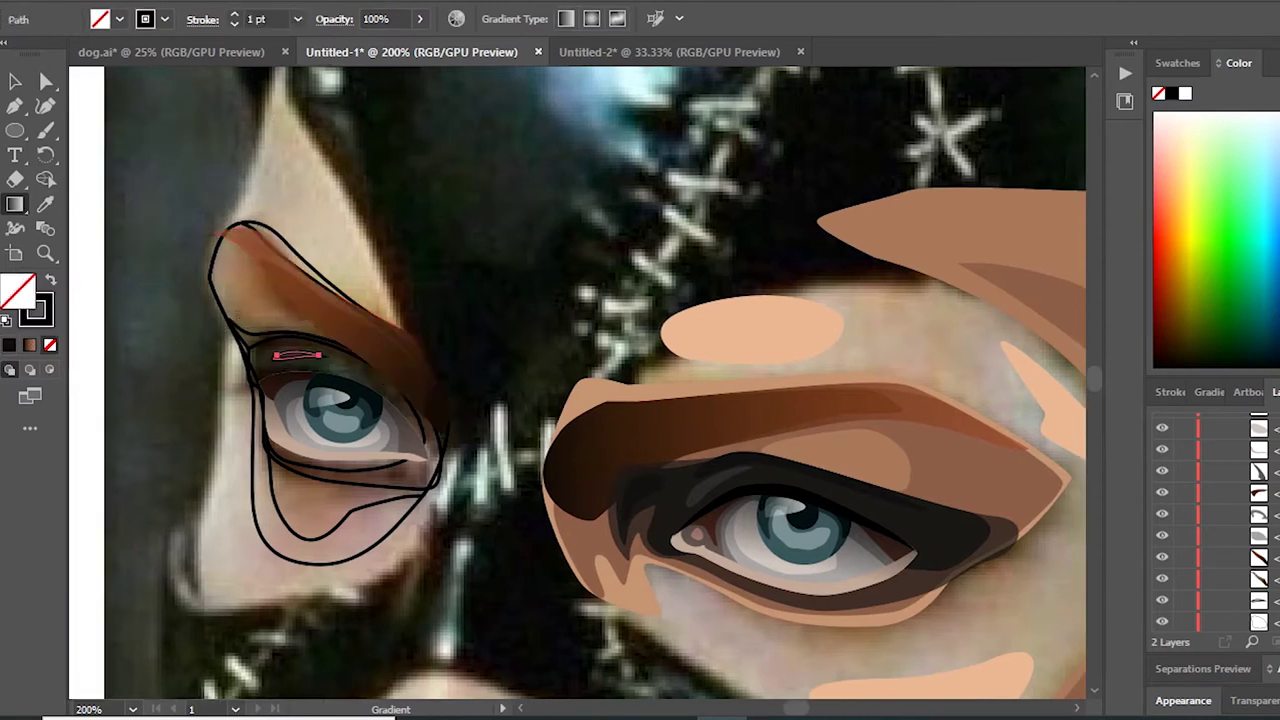
Step: Eyedrop a brown, then a light tan skin fill onto the outer eyelid shape
{"action": "key", "text": "i"}
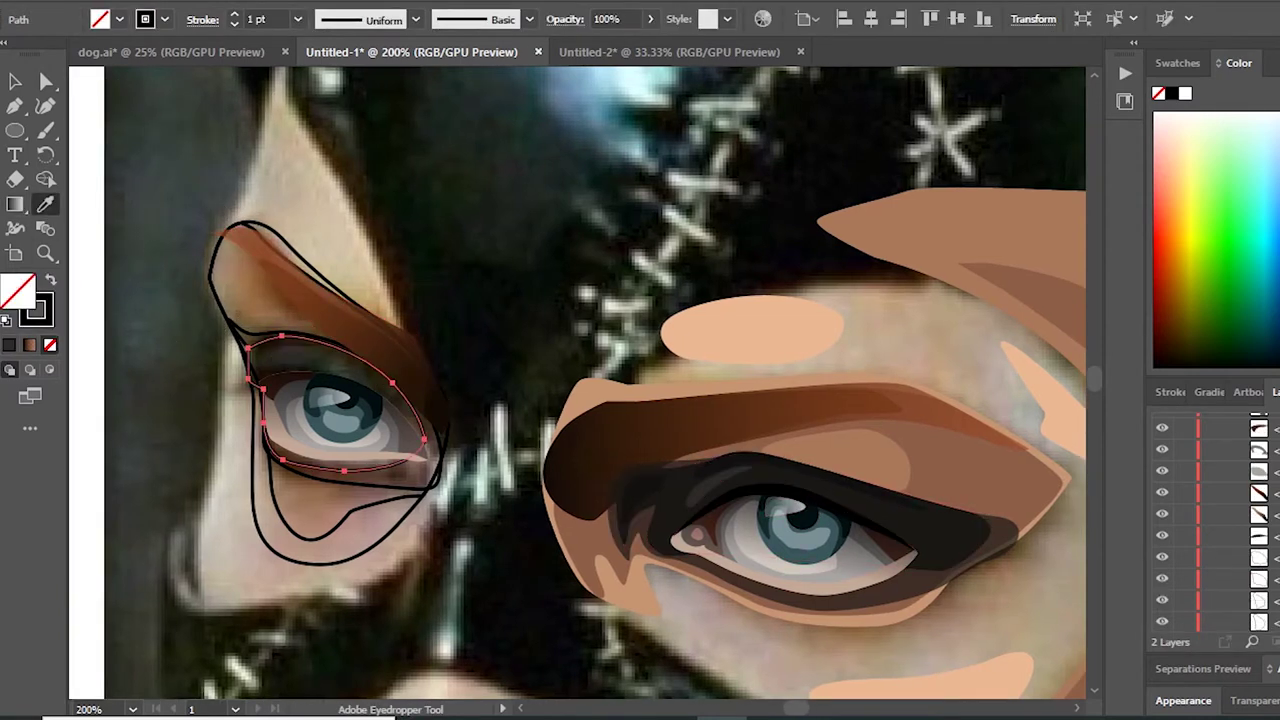
{"action": "key", "text": "ctrl+z"}
{"action": "key", "text": "ctrl+z"}
{"action": "scroll", "coordinate": [800, 505], "scroll_direction": "down", "scroll_amount": 1}
{"action": "scroll", "coordinate": [800, 505], "scroll_direction": "down", "scroll_amount": 1}
{"action": "left_click", "coordinate": [960, 404]}
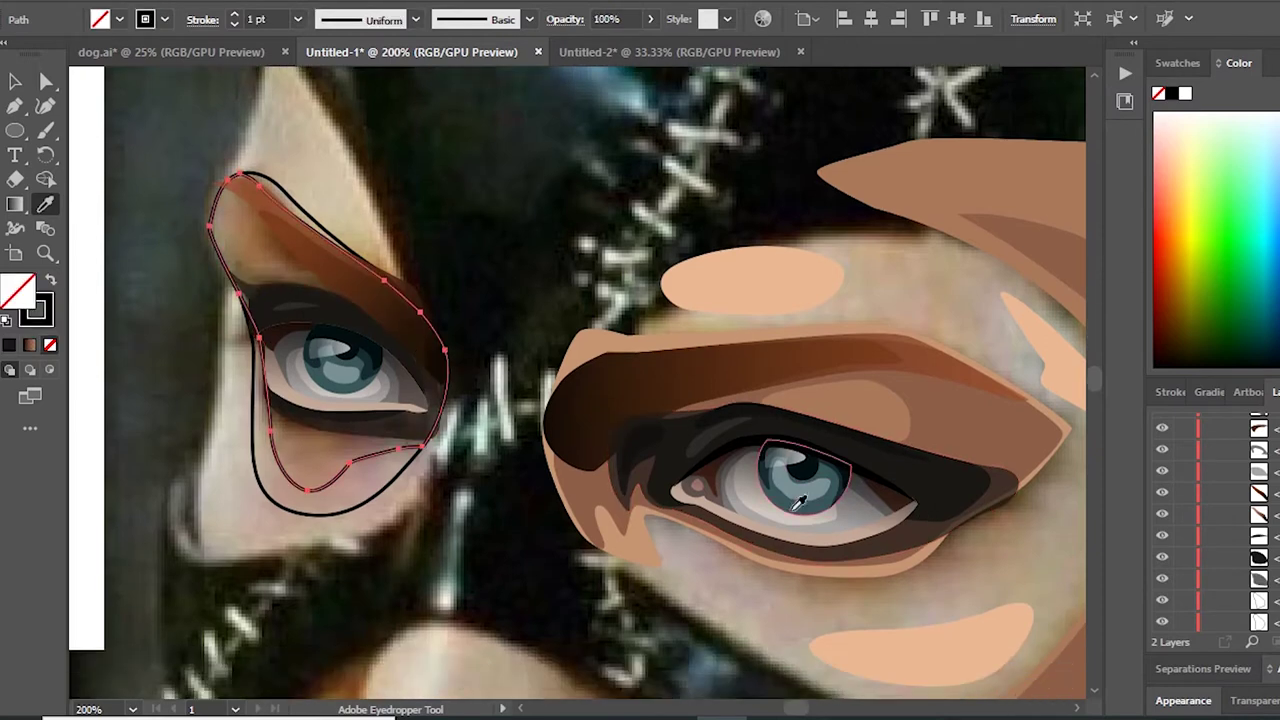
{"action": "left_click", "coordinate": [900, 557]}
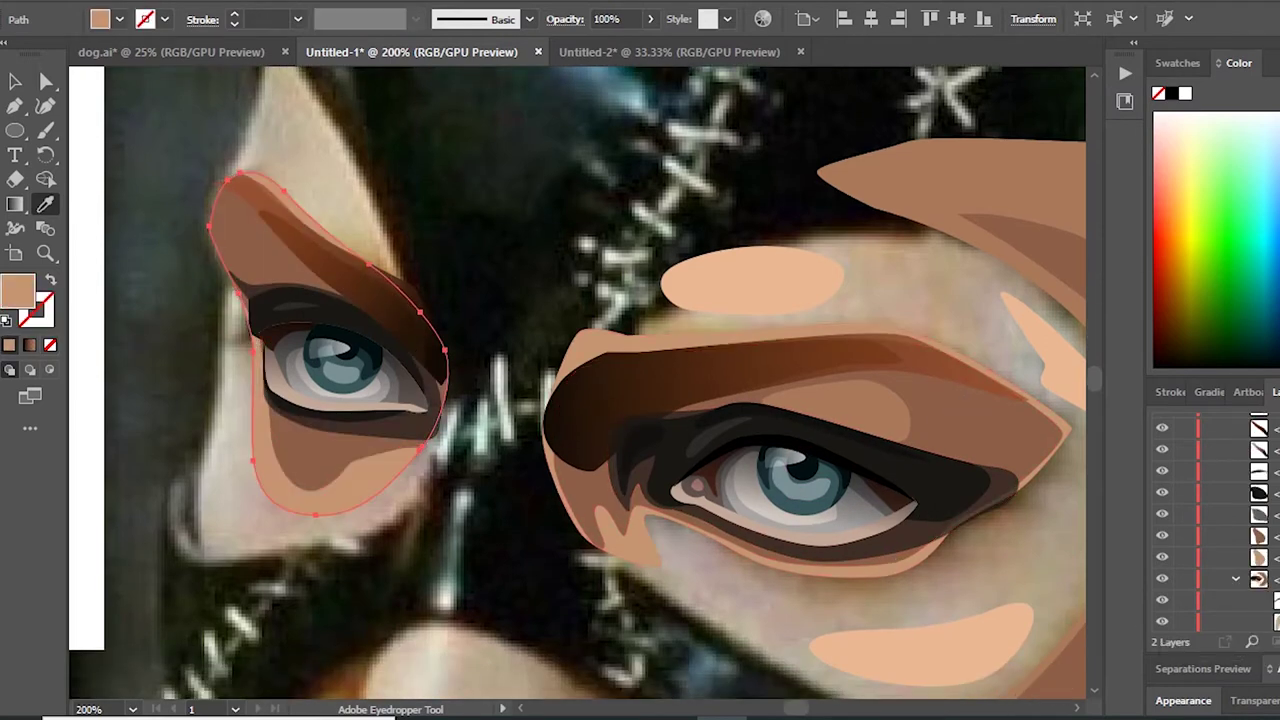
Step: Select all the left eye's paths, group them with Ctrl+G, then deselect
{"action": "key", "text": "ctrl+a"}
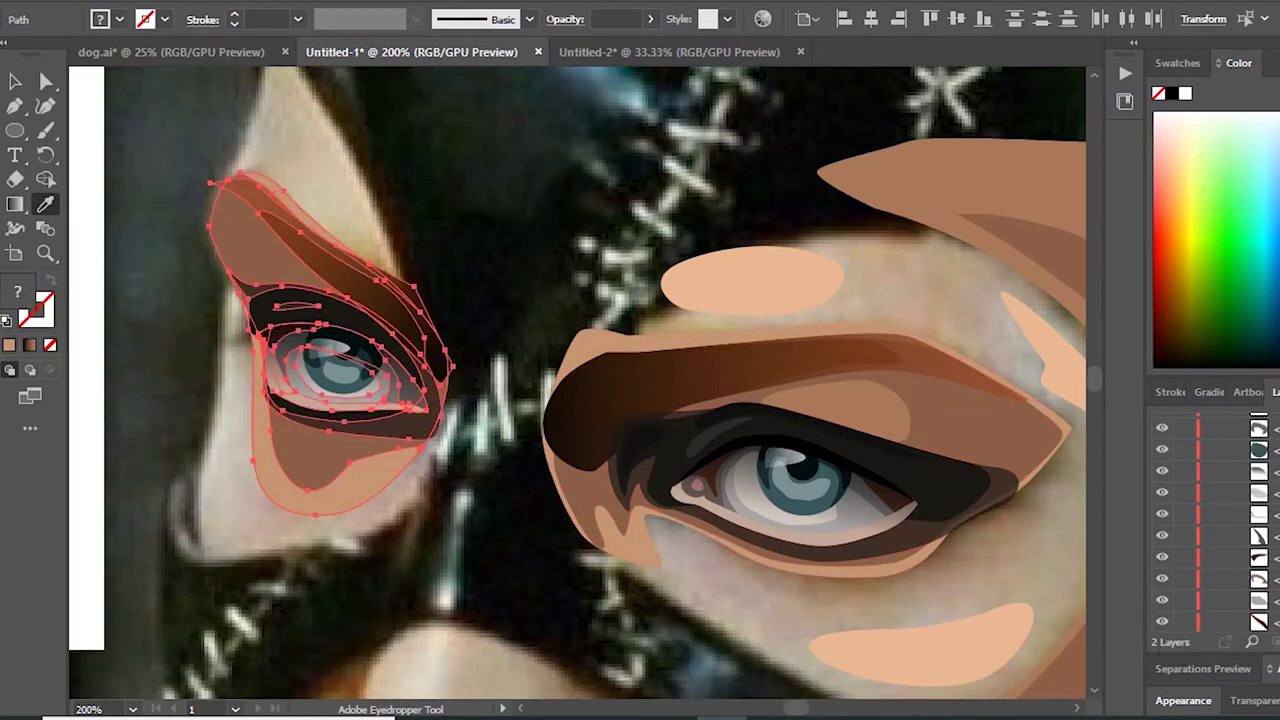
{"action": "key", "text": "ctrl+g"}
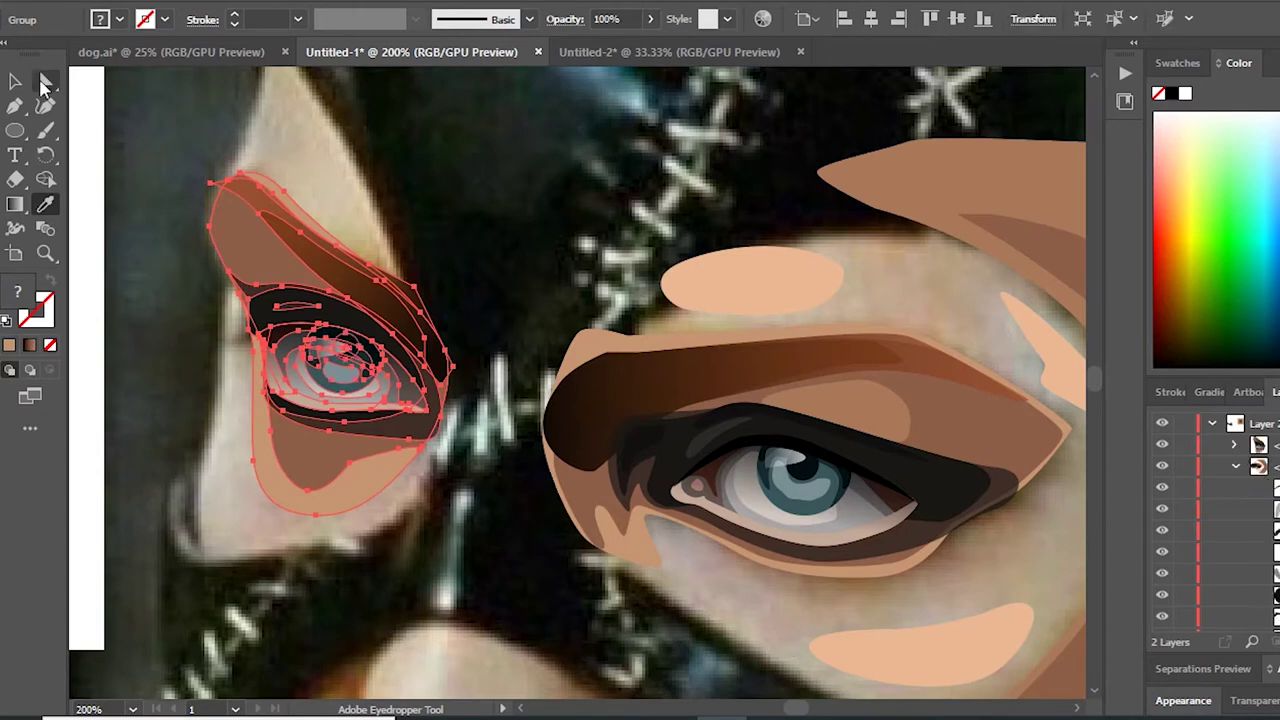
{"action": "key", "text": "v"}
{"action": "left_click", "coordinate": [530, 316]}
{"action": "left_click", "coordinate": [1237, 451]}
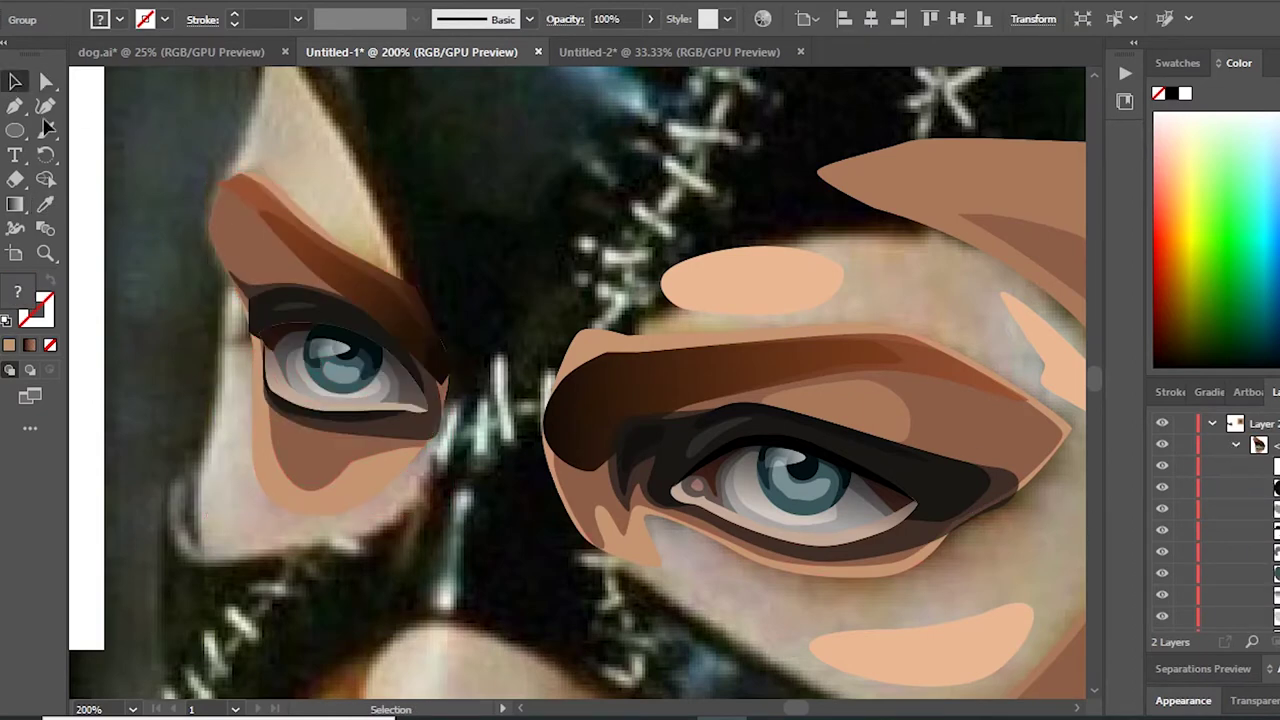
{"action": "key", "text": "ctrl+shift+a"}
{"action": "key", "text": "p"}
{"action": "scroll", "coordinate": [386, 337], "scroll_direction": "up", "scroll_amount": 3}
Step: Draw a closed eyelash path along the upper eyelid to the lid's left tip
{"action": "left_click", "coordinate": [734, 496]}
{"action": "left_click_drag", "start_coordinate": [625, 374], "coordinate": [541, 330]}
{"action": "left_click_drag", "start_coordinate": [447, 331], "coordinate": [443, 352]}
{"action": "key", "text": "shift+x"}
{"action": "left_click", "coordinate": [296, 349]}
{"action": "left_click", "coordinate": [571, 357]}
{"action": "left_click", "coordinate": [734, 496]}
Step: Fill the lash shape with black
{"action": "key", "text": "a"}
{"action": "scroll", "coordinate": [550, 338], "scroll_direction": "up", "scroll_amount": 3}
{"action": "left_click", "coordinate": [550, 338]}
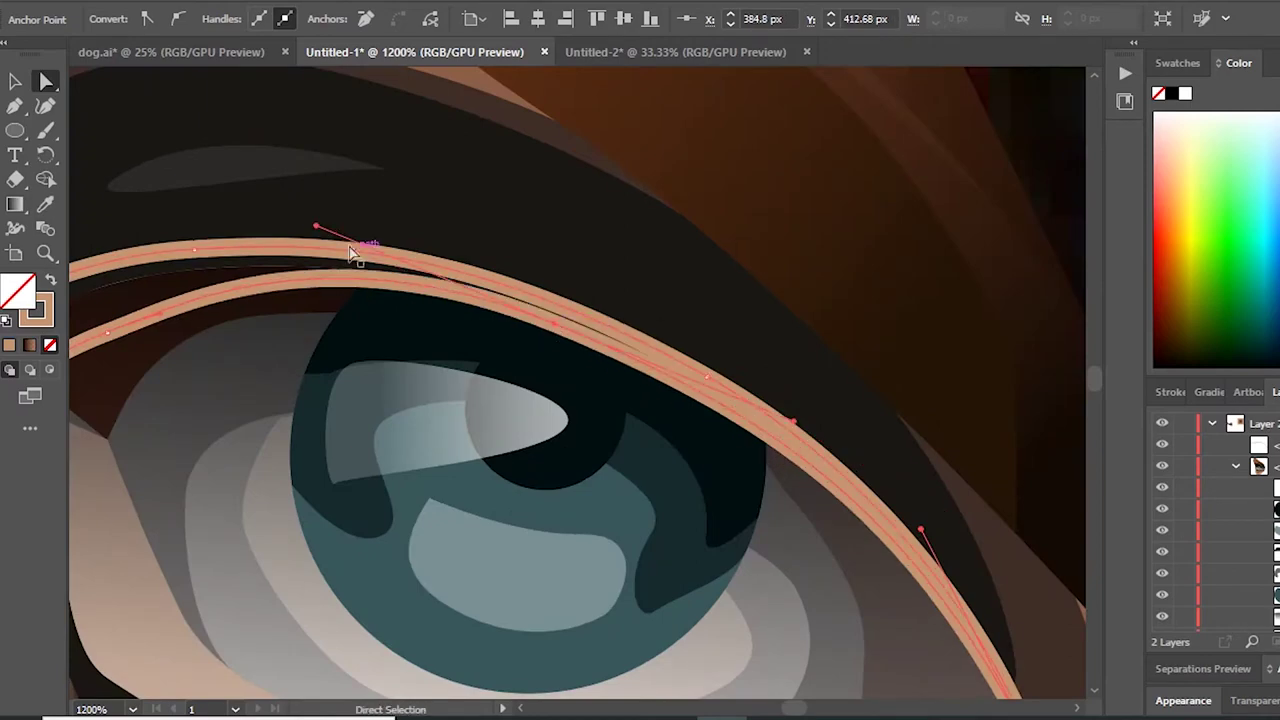
{"action": "scroll", "coordinate": [343, 257], "scroll_direction": "down", "scroll_amount": 3}
{"action": "key", "text": "shift+x"}
{"action": "left_click", "coordinate": [1171, 93]}
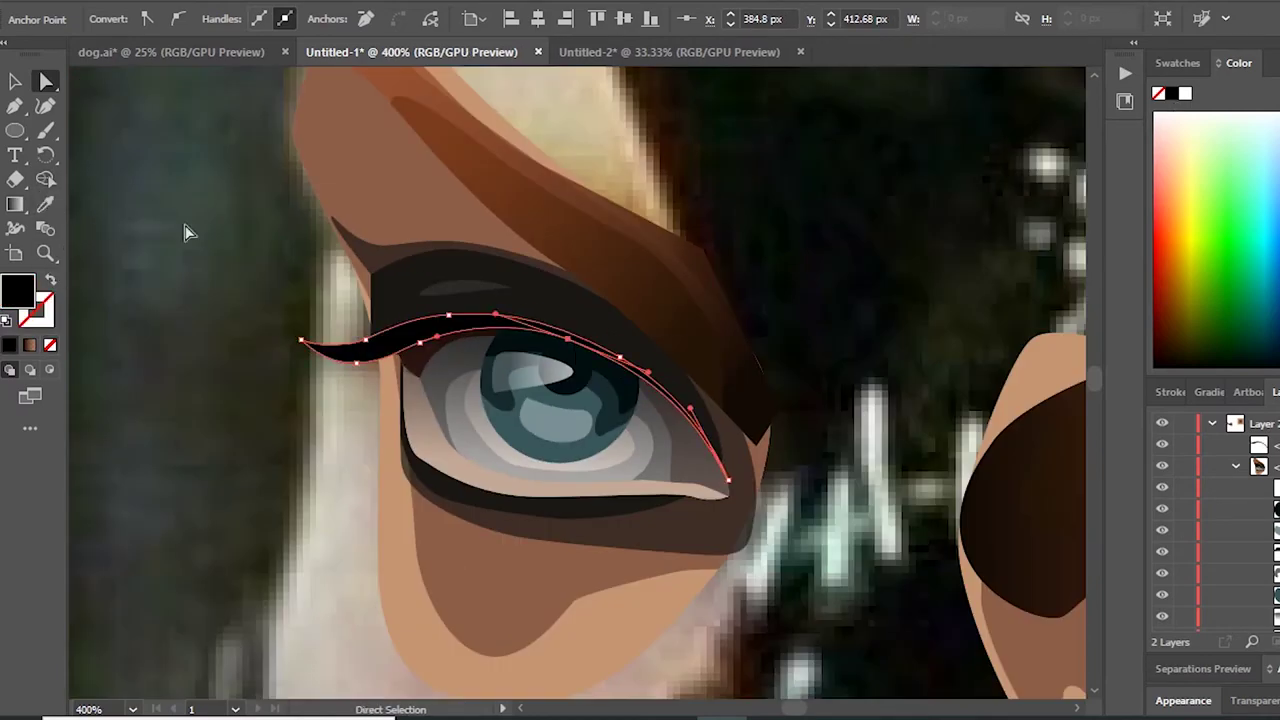
{"action": "key", "text": "v"}
Step: Reshape the lash curve by moving one of its anchors
{"action": "scroll", "coordinate": [357, 286], "scroll_direction": "down", "scroll_amount": 3}
{"action": "scroll", "coordinate": [322, 328], "scroll_direction": "up", "scroll_amount": 3}
{"action": "scroll", "coordinate": [322, 328], "scroll_direction": "up", "scroll_amount": 1}
{"action": "key", "text": "a"}
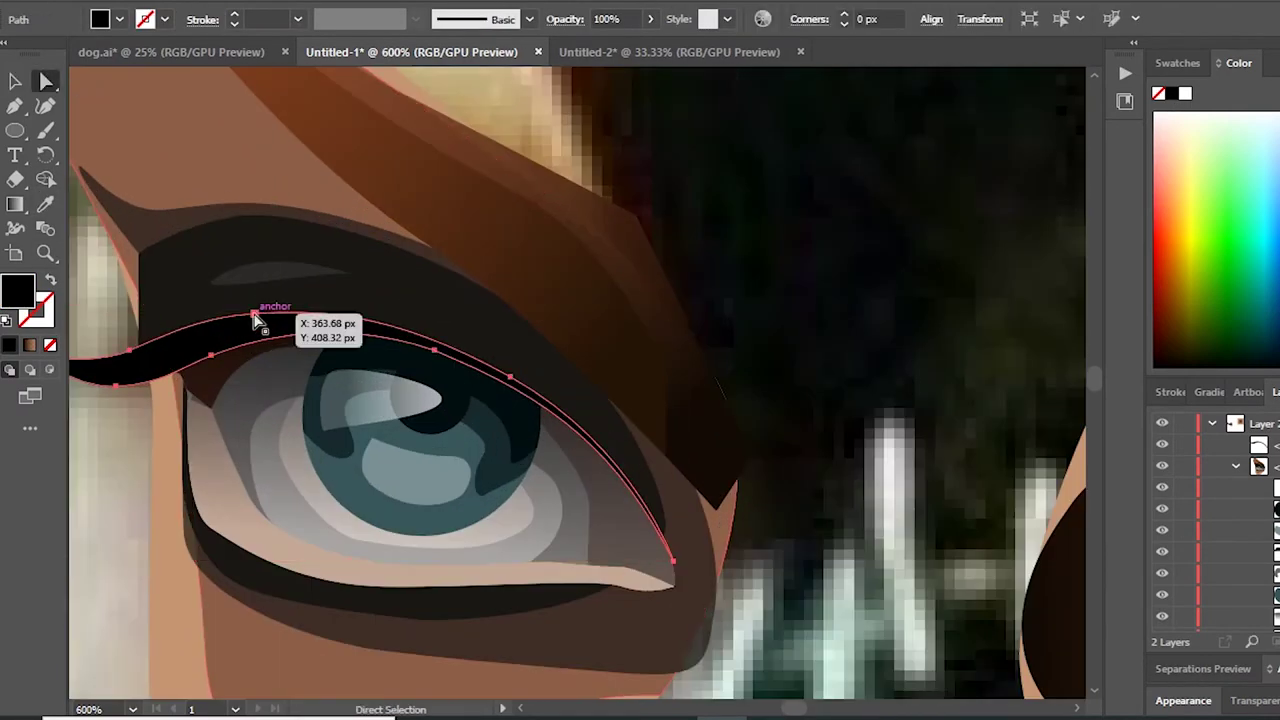
{"action": "left_click_drag", "start_coordinate": [257, 320], "coordinate": [271, 306]}
Step: Zoom out and nest the eye path into its group in the Layers panel
{"action": "key", "text": "ctrl+1"}
{"action": "left_click", "coordinate": [170, 370]}
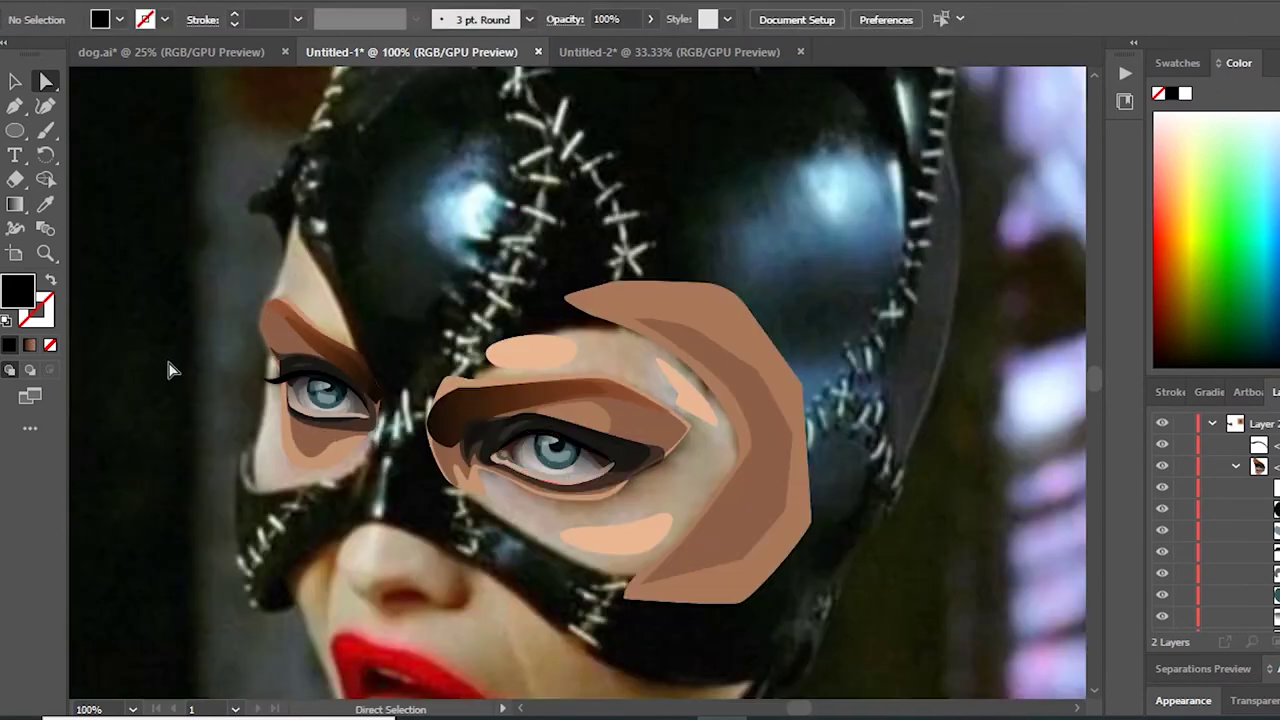
{"action": "left_click", "coordinate": [1230, 444]}
{"action": "left_click_drag", "start_coordinate": [1230, 444], "coordinate": [1238, 475]}
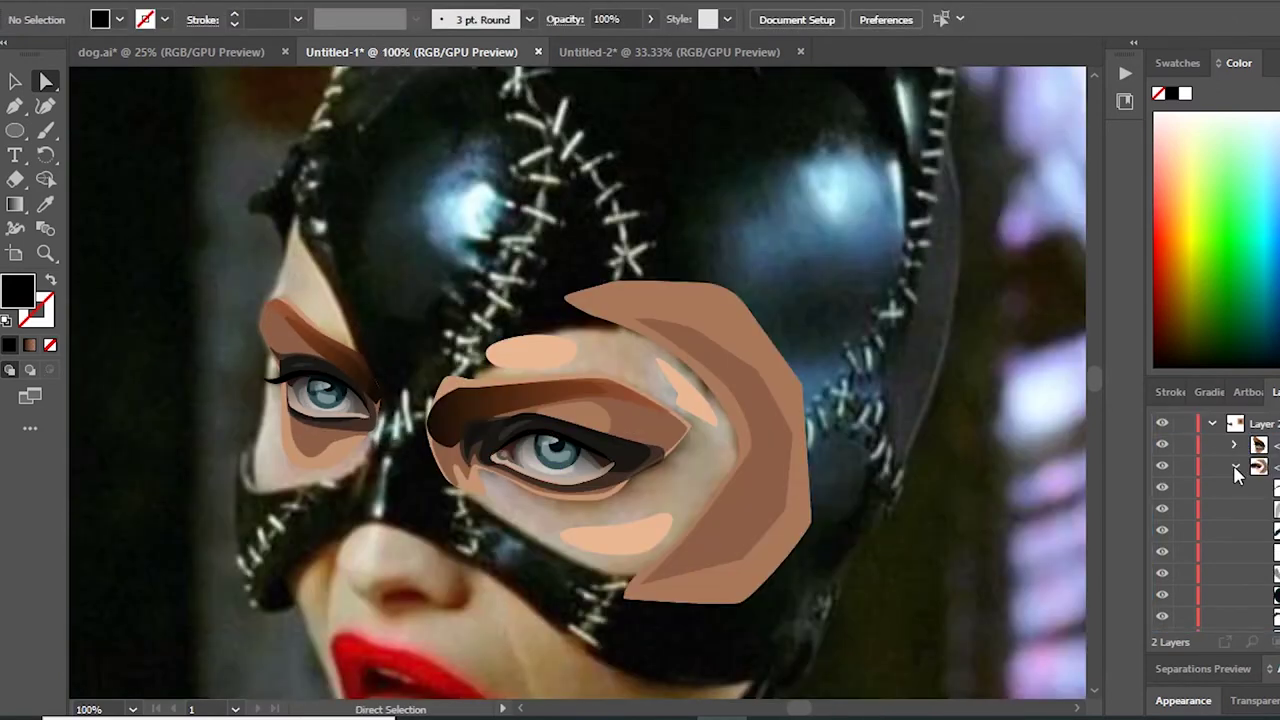
{"action": "key", "text": "ctrl+minus"}
Step: Add a new layer and start a no-fill lip outline along the upper lip
{"action": "left_click", "coordinate": [1162, 531]}
{"action": "left_click", "coordinate": [1162, 531]}
{"action": "left_click", "coordinate": [1162, 488]}
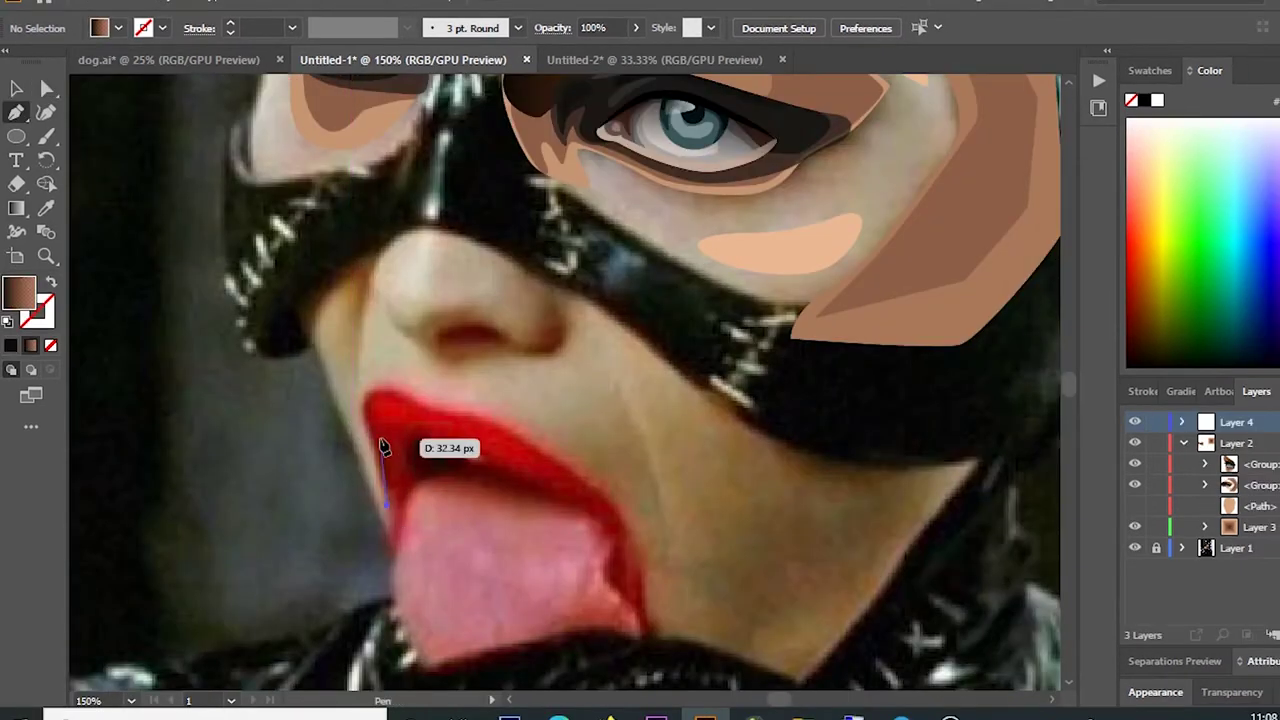
{"action": "left_click", "coordinate": [369, 430]}
{"action": "left_click_drag", "start_coordinate": [395, 392], "coordinate": [415, 400]}
{"action": "left_click", "coordinate": [51, 283]}
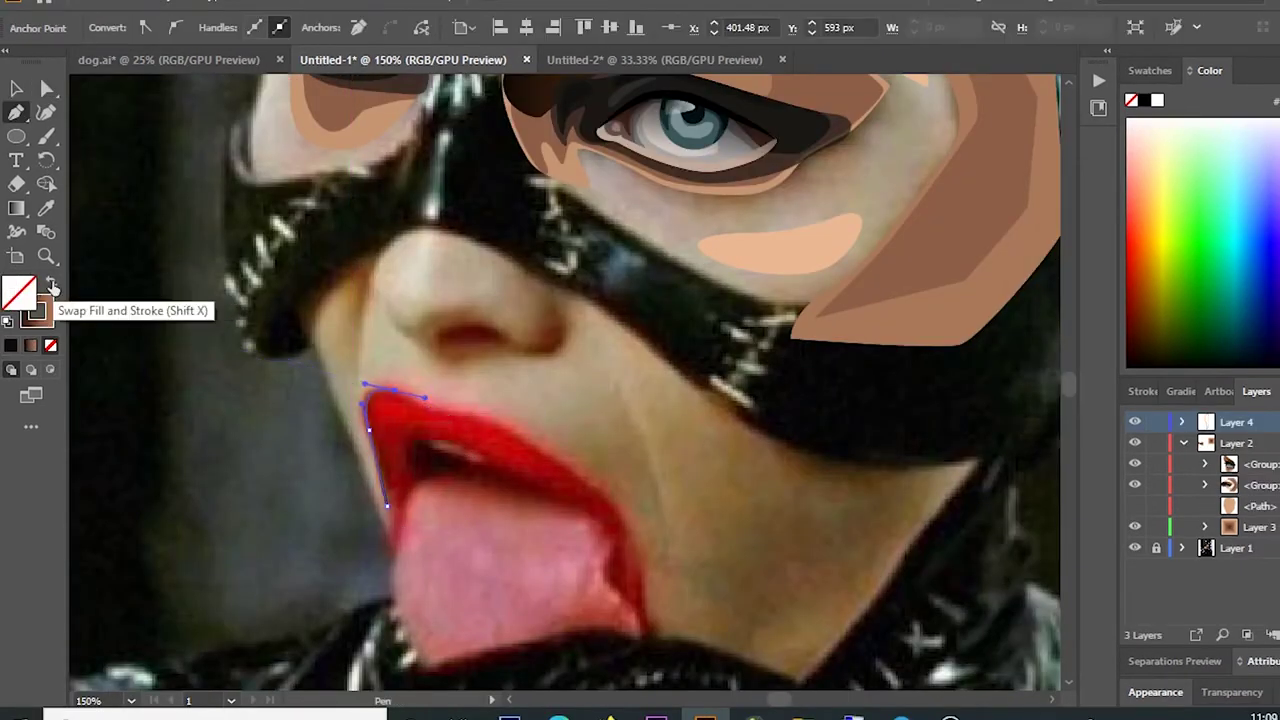
{"action": "scroll", "coordinate": [446, 416], "scroll_direction": "up", "scroll_amount": 1}
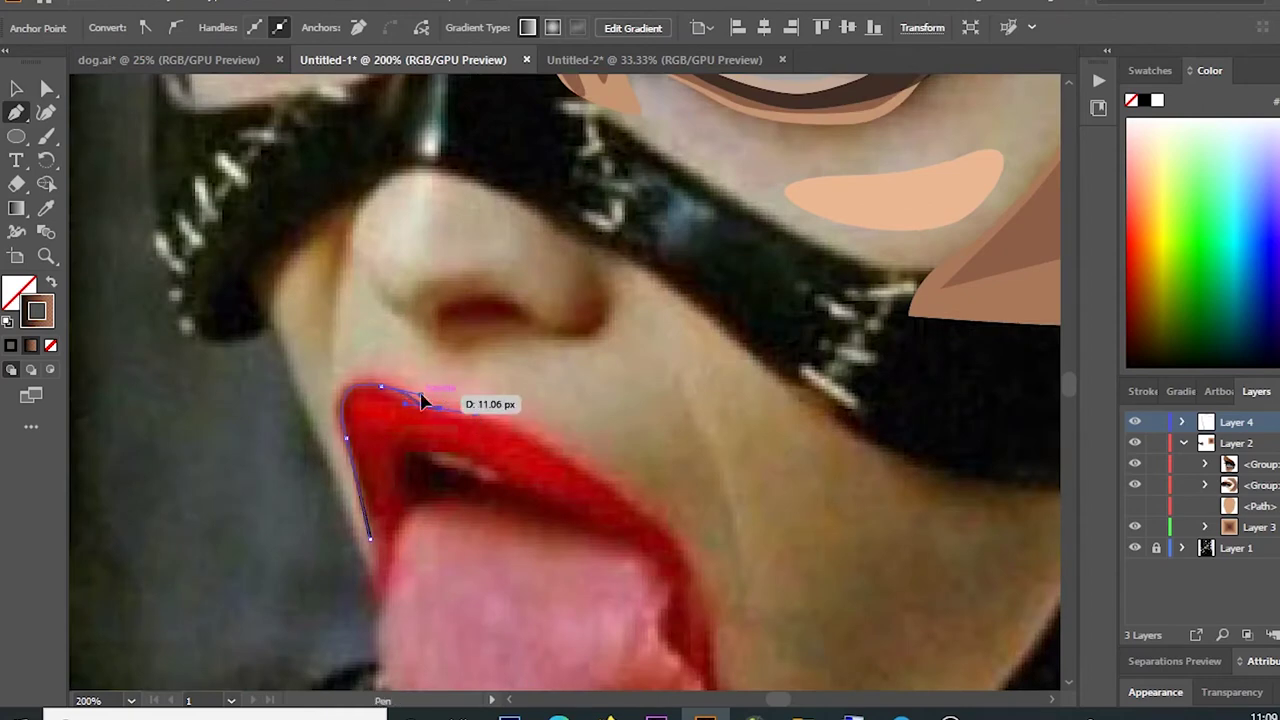
{"action": "left_click_drag", "start_coordinate": [422, 400], "coordinate": [450, 422]}
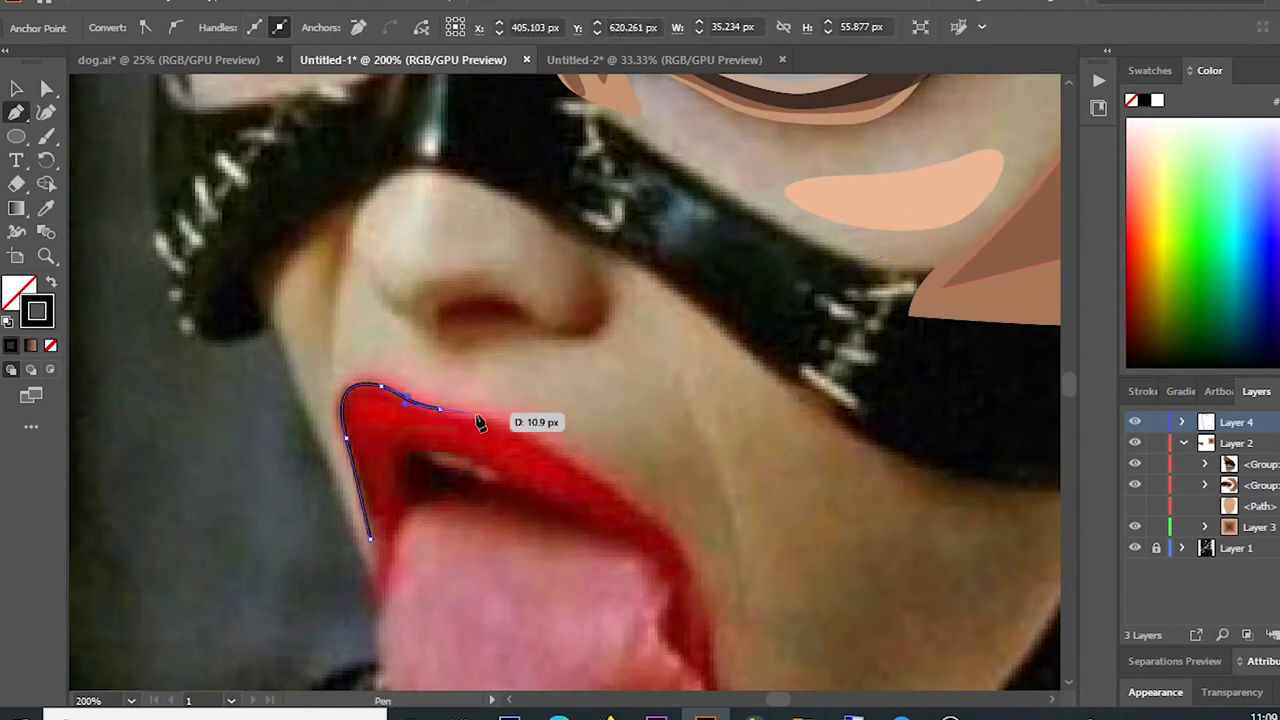
{"action": "left_click_drag", "start_coordinate": [532, 445], "coordinate": [604, 395]}
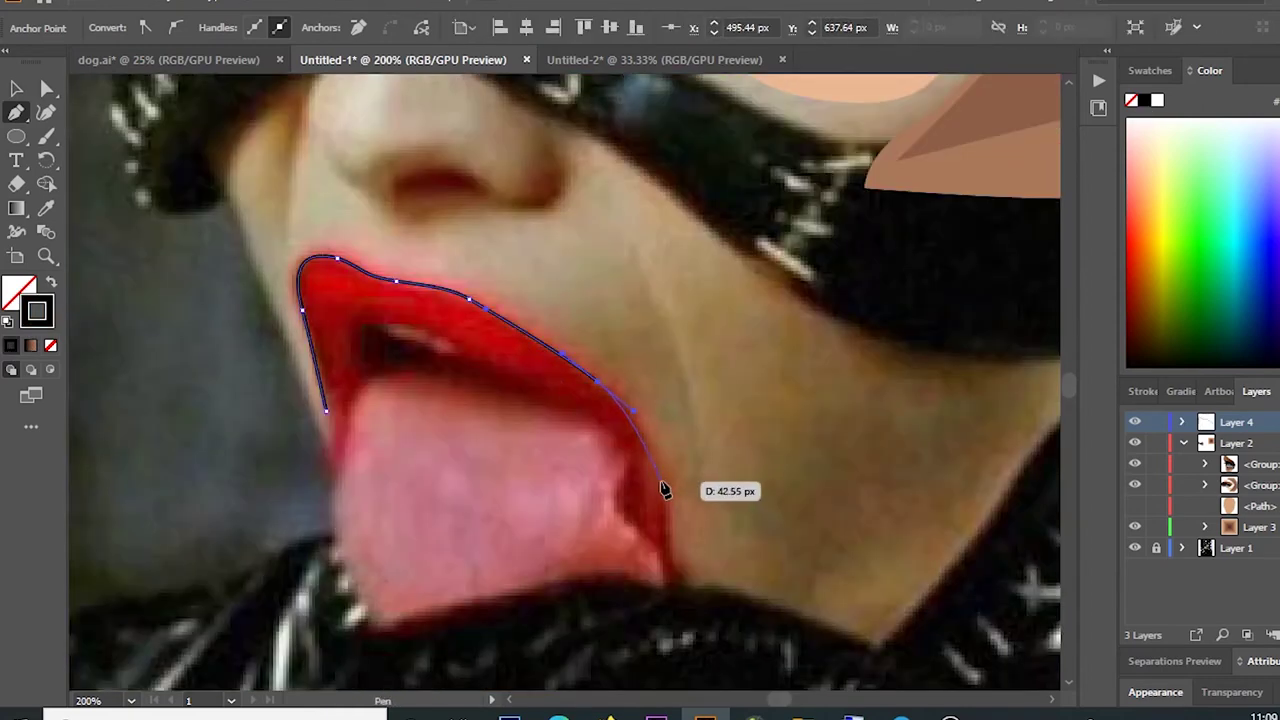
Step: Continue the outline around the lower lip and back up the left lip edge
{"action": "scroll", "coordinate": [666, 490], "scroll_direction": "down", "scroll_amount": 3}
{"action": "scroll", "coordinate": [672, 452], "scroll_direction": "up", "scroll_amount": 2}
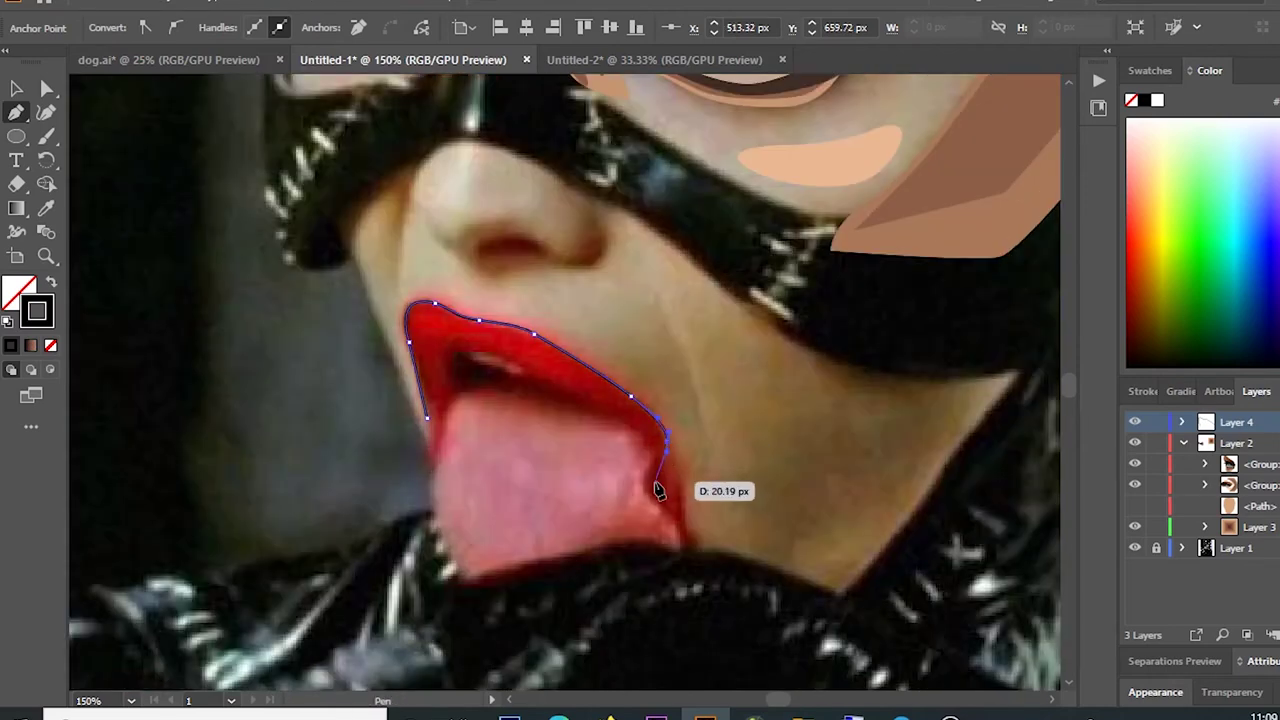
{"action": "scroll", "coordinate": [650, 500], "scroll_direction": "down", "scroll_amount": 1}
{"action": "left_click_drag", "start_coordinate": [650, 500], "coordinate": [683, 487]}
{"action": "left_click_drag", "start_coordinate": [487, 543], "coordinate": [470, 535]}
{"action": "left_click_drag", "start_coordinate": [430, 464], "coordinate": [434, 441]}
{"action": "left_click_drag", "start_coordinate": [428, 368], "coordinate": [430, 371]}
{"action": "scroll", "coordinate": [428, 352], "scroll_direction": "up", "scroll_amount": 2}
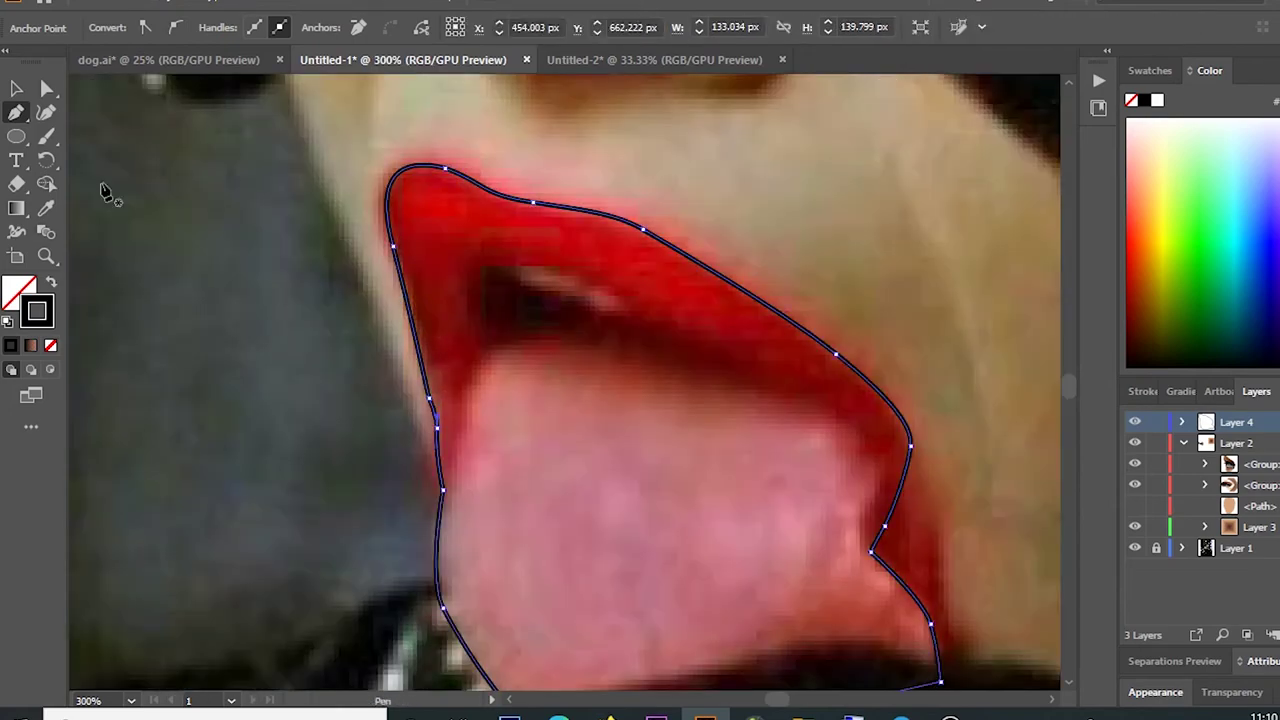
Step: Nudge a lip outline anchor into place with Direct Selection
{"action": "key", "text": "a"}
{"action": "scroll", "coordinate": [413, 362], "scroll_direction": "down", "scroll_amount": 3}
{"action": "scroll", "coordinate": [600, 450], "scroll_direction": "up", "scroll_amount": 1}
{"action": "scroll", "coordinate": [676, 478], "scroll_direction": "up", "scroll_amount": 3}
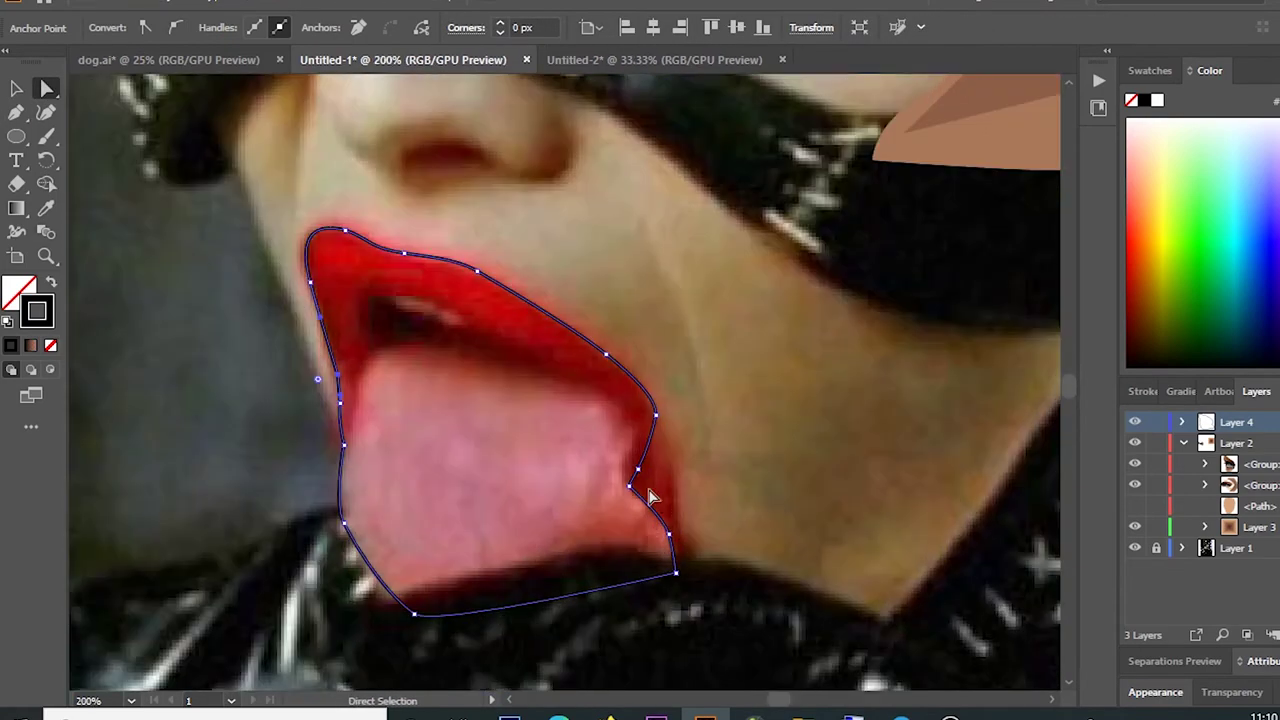
{"action": "left_click_drag", "start_coordinate": [634, 482], "coordinate": [634, 494]}
{"action": "scroll", "coordinate": [634, 494], "scroll_direction": "down", "scroll_amount": 3}
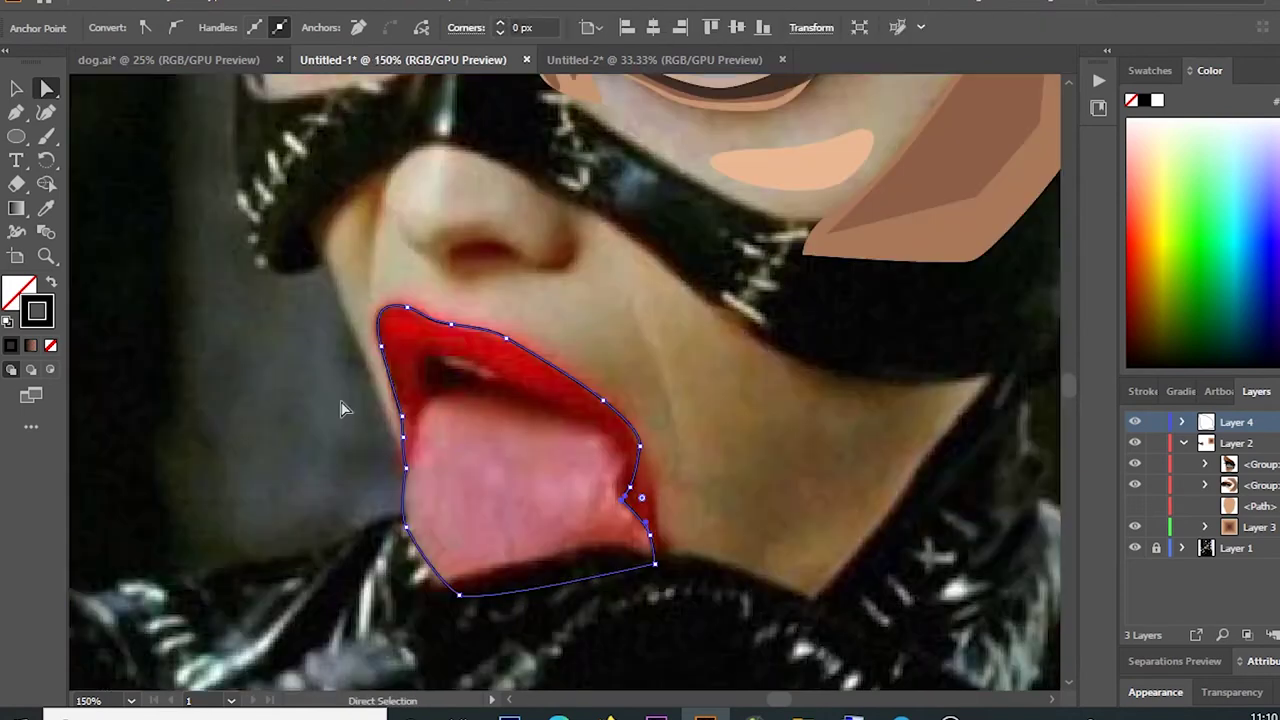
Step: Start a new curved line inside the upper lip
{"action": "key", "text": "p"}
{"action": "scroll", "coordinate": [420, 415], "scroll_direction": "up", "scroll_amount": 1}
{"action": "scroll", "coordinate": [440, 375], "scroll_direction": "up", "scroll_amount": 1}
{"action": "left_click", "coordinate": [575, 410]}
{"action": "left_click_drag", "start_coordinate": [383, 343], "coordinate": [406, 375]}
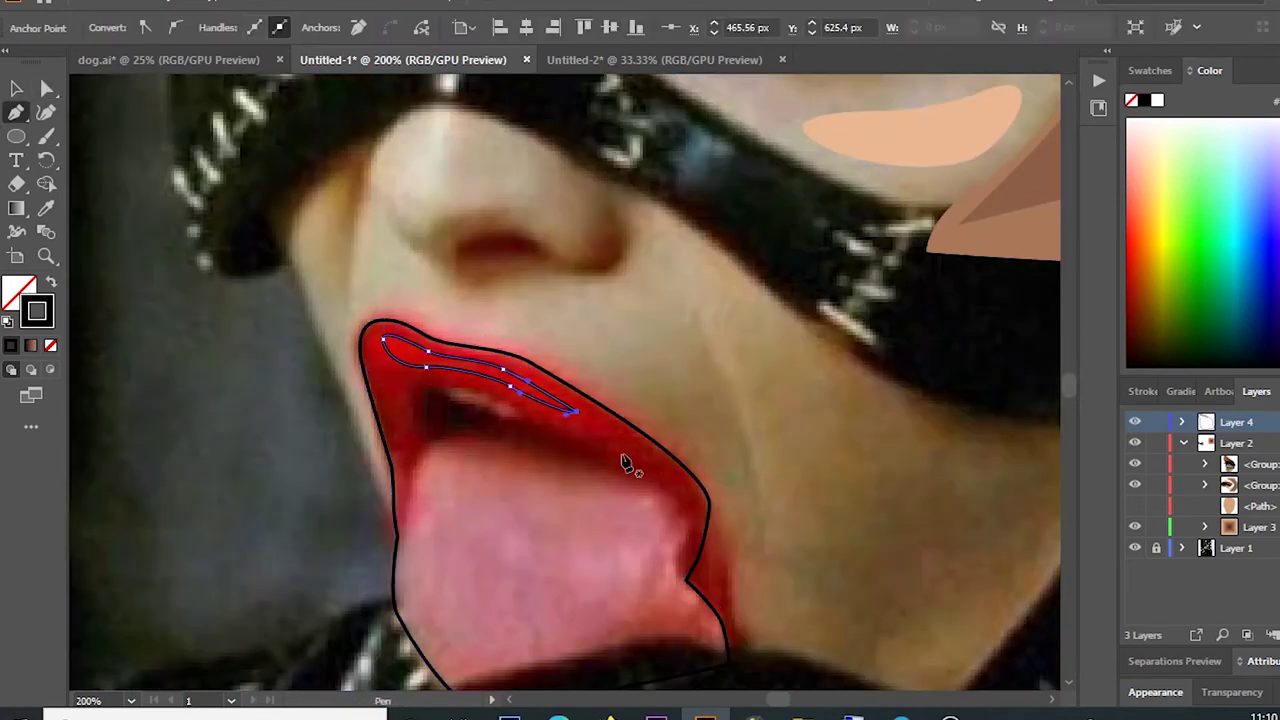
Step: Add an upper-lip crease contour line curving back toward the lip corner
{"action": "scroll", "coordinate": [379, 375], "scroll_direction": "up", "scroll_amount": 1}
{"action": "left_click", "coordinate": [385, 327]}
{"action": "left_click", "coordinate": [366, 366]}
{"action": "left_click", "coordinate": [410, 397]}
{"action": "left_click", "coordinate": [435, 399]}
{"action": "left_click_drag", "start_coordinate": [522, 400], "coordinate": [526, 416]}
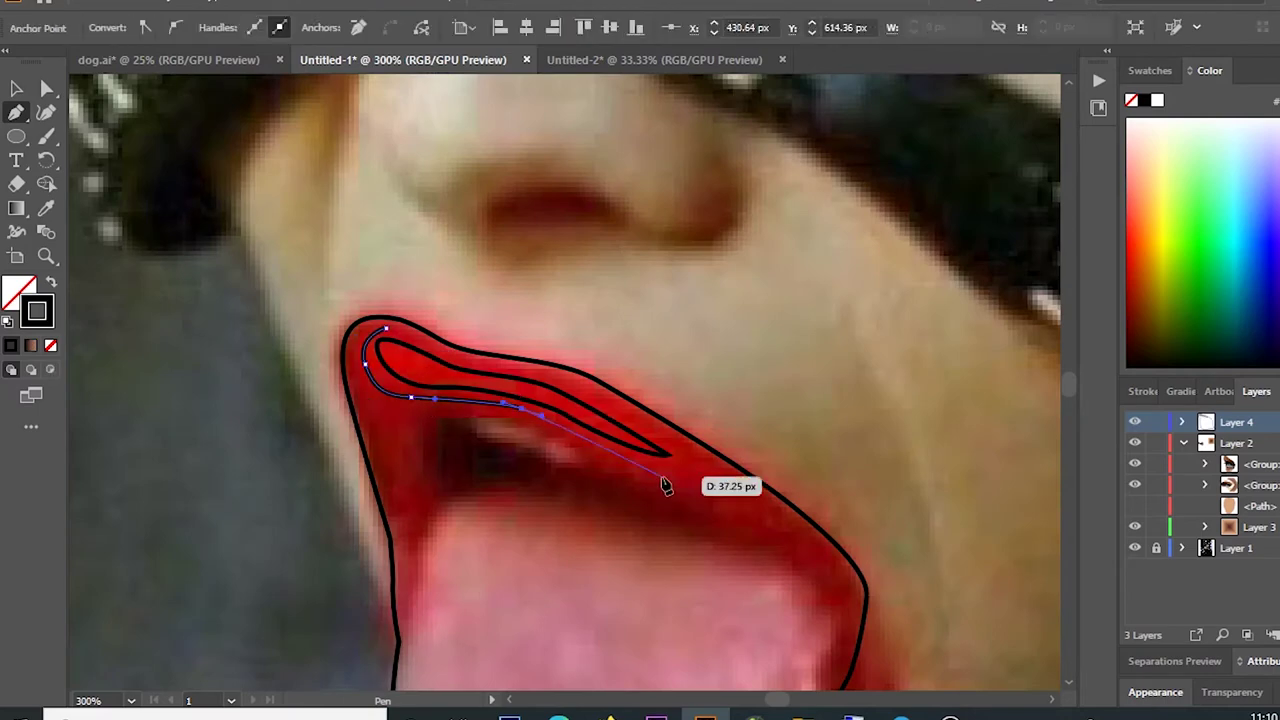
{"action": "scroll", "coordinate": [665, 485], "scroll_direction": "down", "scroll_amount": 1}
{"action": "scroll", "coordinate": [709, 466], "scroll_direction": "up", "scroll_amount": 1}
Step: Draw a large closed shape around the jaw and mouth, reviewing Layer 4's paths
{"action": "left_click", "coordinate": [825, 345]}
{"action": "left_click", "coordinate": [895, 455]}
{"action": "left_click", "coordinate": [898, 601]}
{"action": "left_click", "coordinate": [752, 650]}
{"action": "left_click", "coordinate": [416, 447]}
{"action": "left_click", "coordinate": [435, 254]}
{"action": "left_click", "coordinate": [476, 215]}
{"action": "left_click_drag", "start_coordinate": [513, 233], "coordinate": [510, 260]}
{"action": "left_click", "coordinate": [1183, 422]}
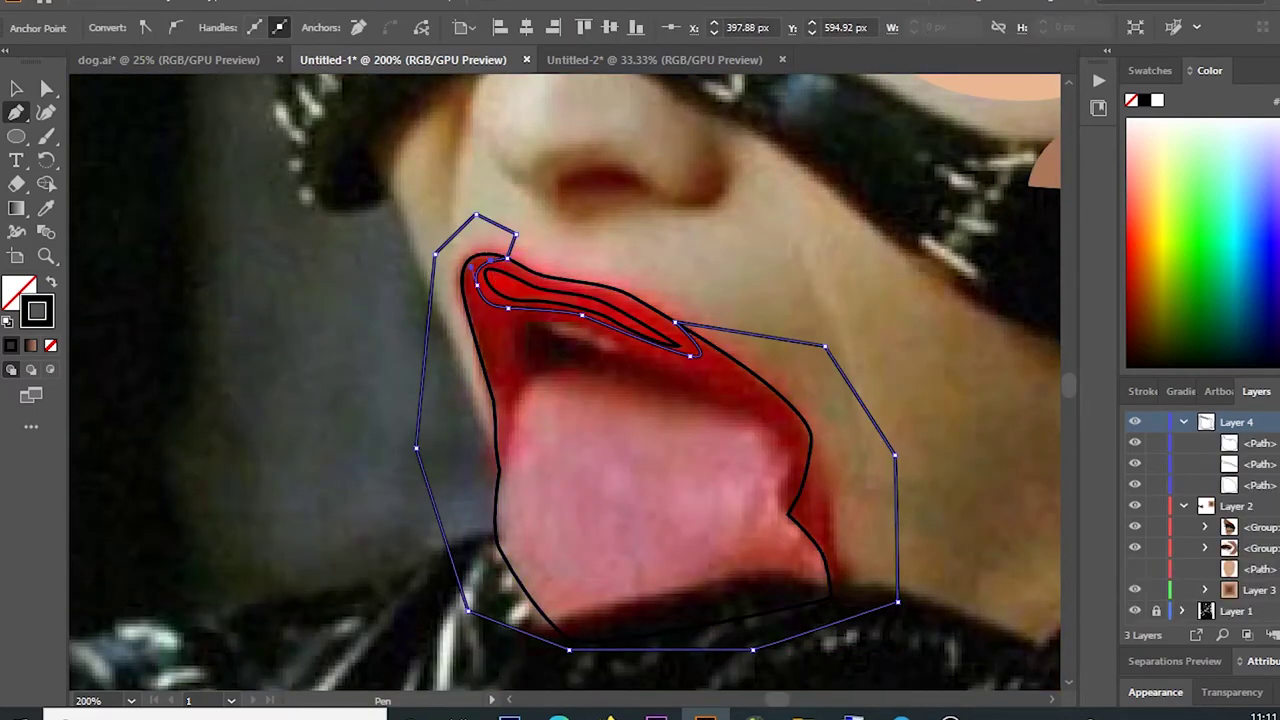
{"action": "key", "text": "Delete"}
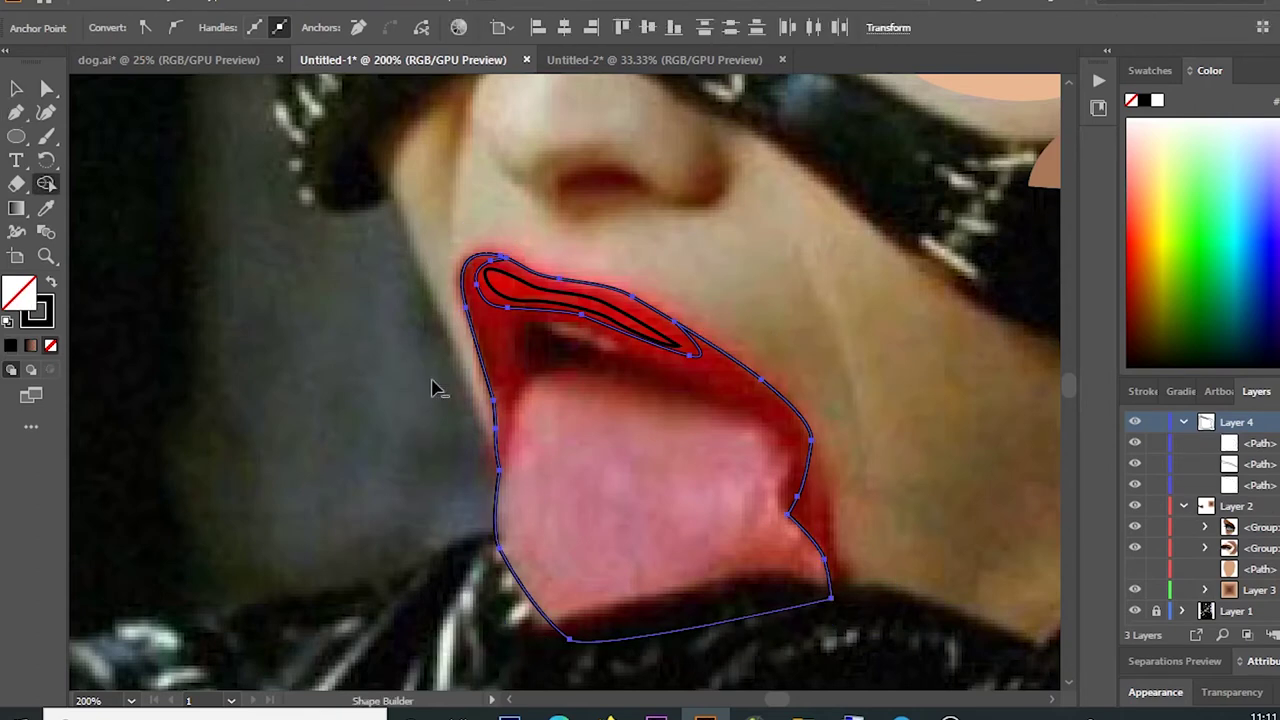
Step: Draw another upper-lip contour line and a closed shape around the mouth
{"action": "left_click_drag", "start_coordinate": [709, 373], "coordinate": [714, 377]}
{"action": "scroll", "coordinate": [595, 337], "scroll_direction": "up", "scroll_amount": 1}
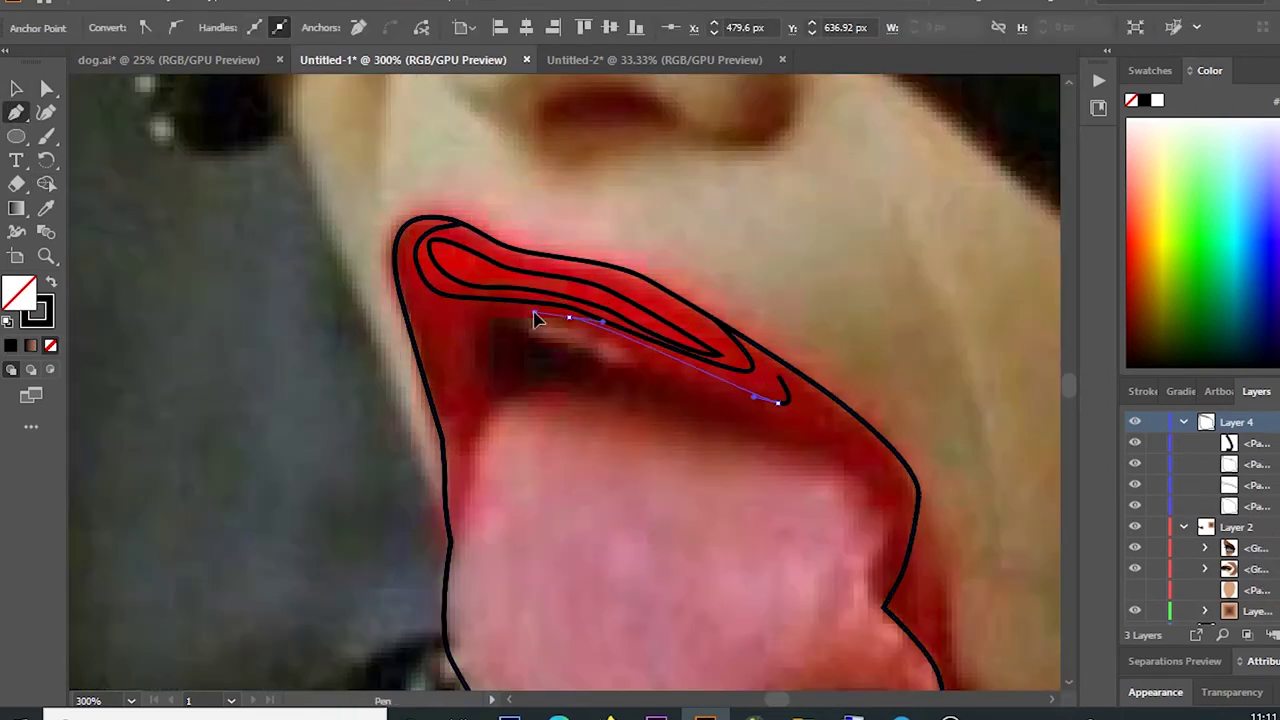
{"action": "scroll", "coordinate": [410, 243], "scroll_direction": "down", "scroll_amount": 1}
{"action": "left_click", "coordinate": [371, 251]}
{"action": "left_click", "coordinate": [300, 277]}
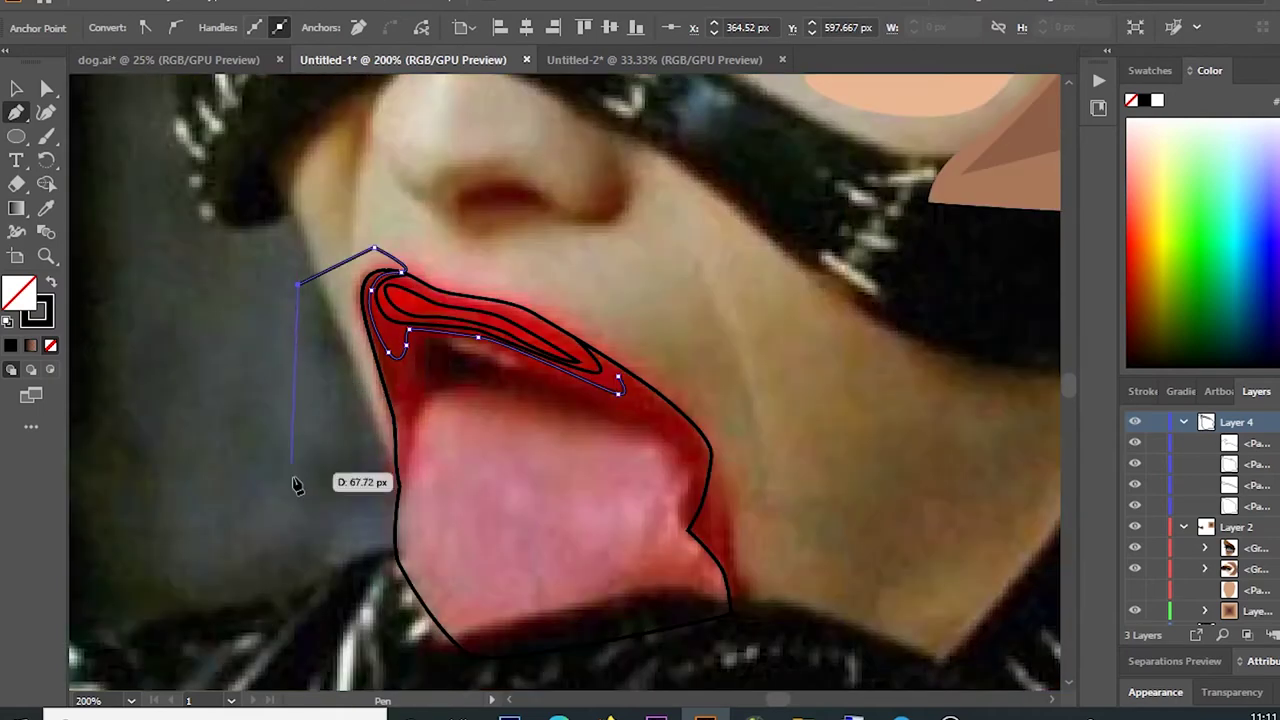
{"action": "left_click", "coordinate": [298, 518]}
{"action": "left_click", "coordinate": [462, 634]}
{"action": "left_click", "coordinate": [793, 535]}
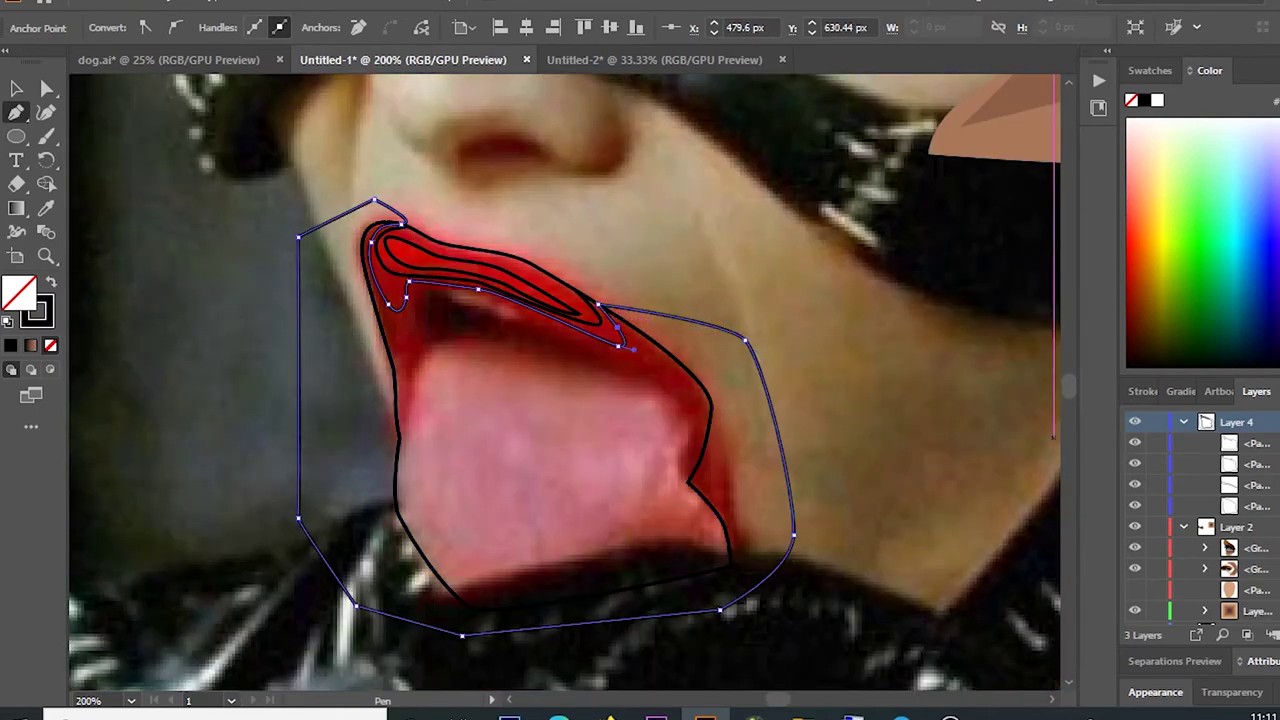
Step: Delete the outer region around the mouth with Shape Builder
{"action": "key", "text": "shift+m"}
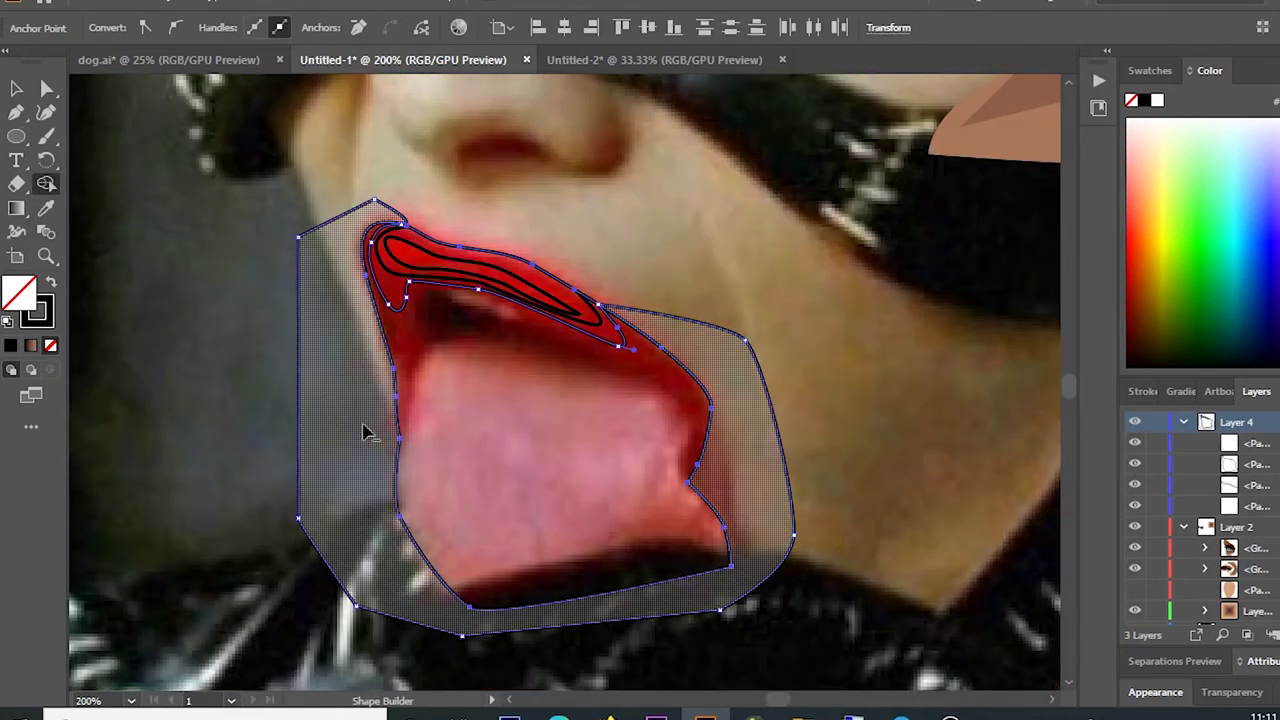
{"action": "left_click", "coordinate": [330, 420], "text": "alt"}
{"action": "scroll", "coordinate": [470, 338], "scroll_direction": "up", "scroll_amount": 2}
{"action": "scroll", "coordinate": [532, 420], "scroll_direction": "up", "scroll_amount": 1}
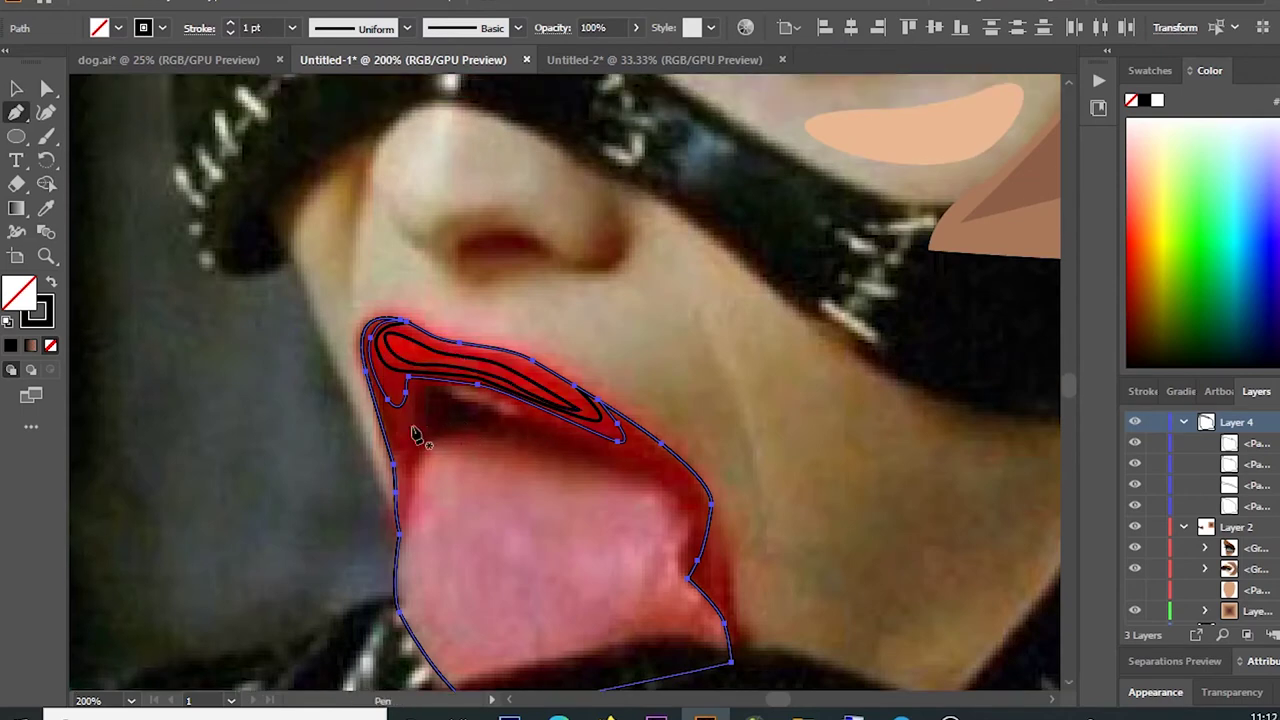
Step: Trace the dark inner mouth shape with the Pen tool, rounding its lower-right corner
{"action": "scroll", "coordinate": [448, 418], "scroll_direction": "up", "scroll_amount": 1, "text": "alt"}
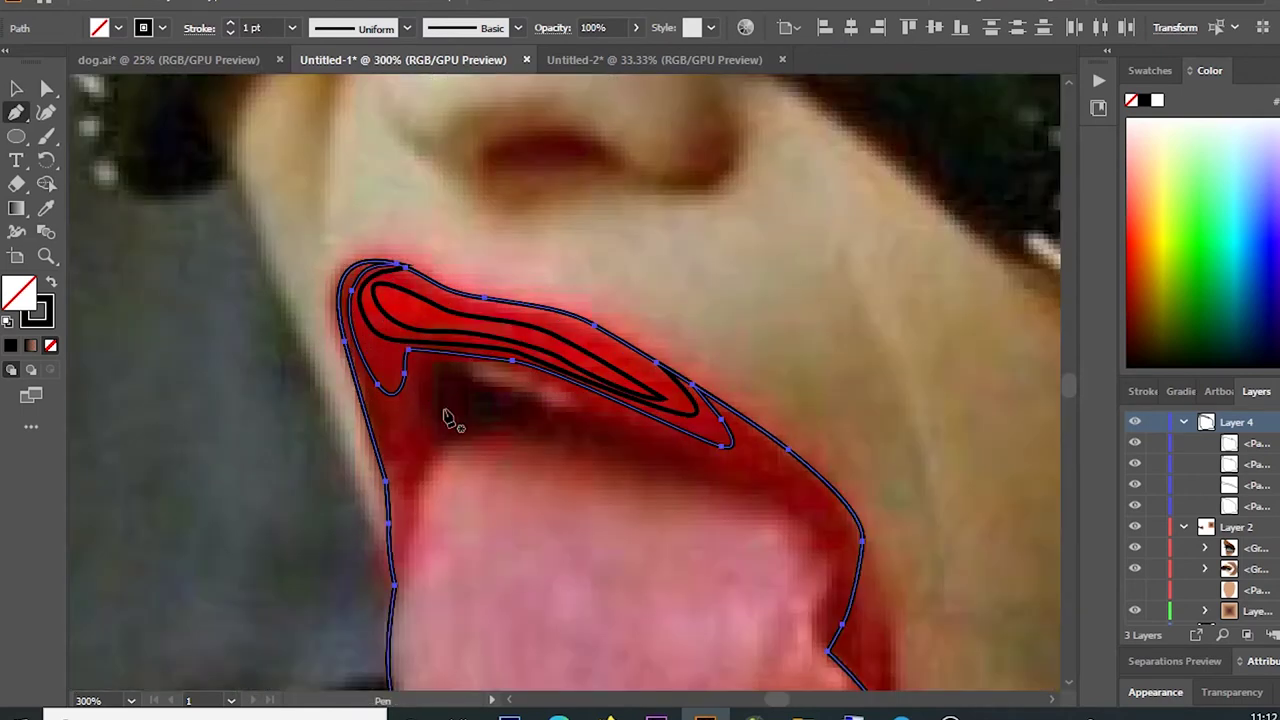
{"action": "left_click", "coordinate": [761, 504]}
{"action": "left_click", "coordinate": [632, 427]}
{"action": "scroll", "coordinate": [586, 386], "scroll_direction": "down", "scroll_amount": 1, "text": "alt"}
{"action": "scroll", "coordinate": [586, 386], "scroll_direction": "up", "scroll_amount": 1, "text": "alt"}
{"action": "left_click", "coordinate": [587, 394]}
{"action": "left_click_drag", "start_coordinate": [505, 369], "coordinate": [481, 367]}
{"action": "left_click_drag", "start_coordinate": [781, 519], "coordinate": [779, 522]}
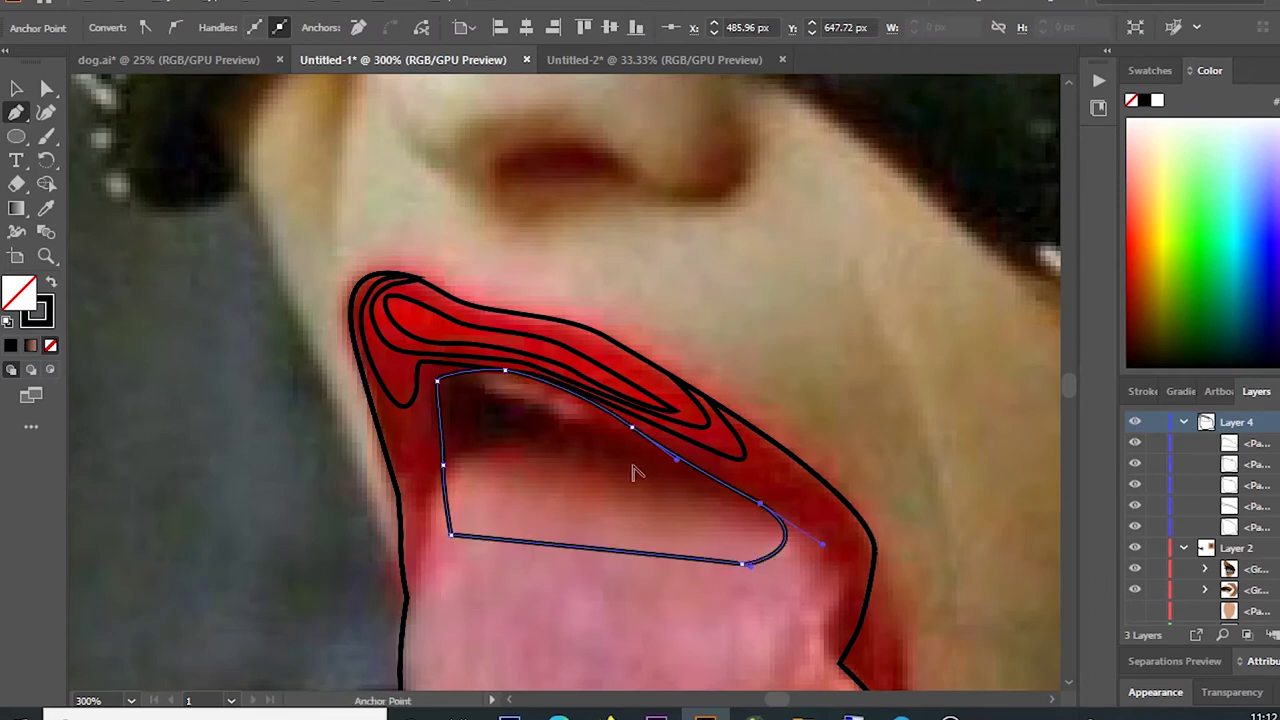
{"action": "scroll", "coordinate": [634, 457], "scroll_direction": "down", "scroll_amount": 1, "text": "alt"}
{"action": "scroll", "coordinate": [640, 460], "scroll_direction": "up", "scroll_amount": 1}
{"action": "scroll", "coordinate": [677, 512], "scroll_direction": "up", "scroll_amount": 1, "text": "alt"}
Step: Outline the teeth edge with a curved pen path
{"action": "left_click_drag", "start_coordinate": [608, 498], "coordinate": [565, 477]}
{"action": "left_click", "coordinate": [517, 452]}
{"action": "left_click", "coordinate": [578, 425]}
{"action": "left_click", "coordinate": [655, 450]}
{"action": "left_click_drag", "start_coordinate": [632, 500], "coordinate": [644, 507]}
{"action": "left_click", "coordinate": [573, 481]}
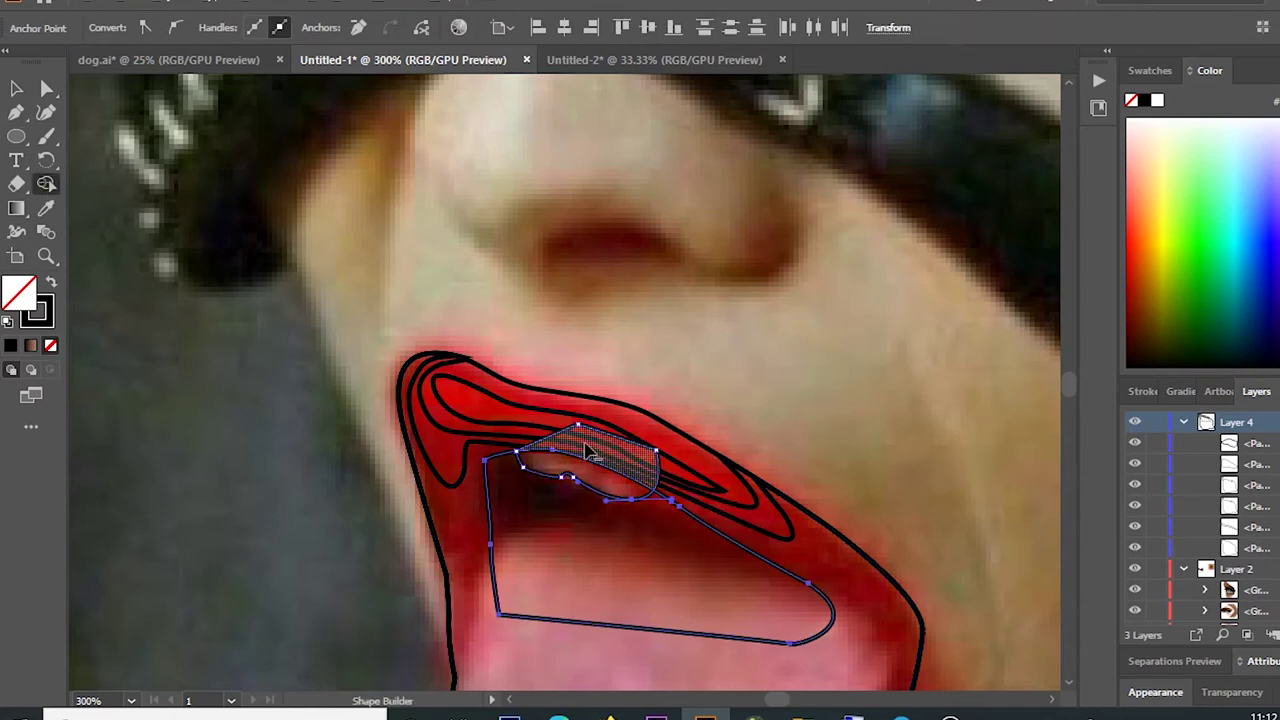
{"action": "scroll", "coordinate": [566, 508], "scroll_direction": "down", "scroll_amount": 1, "text": "alt"}
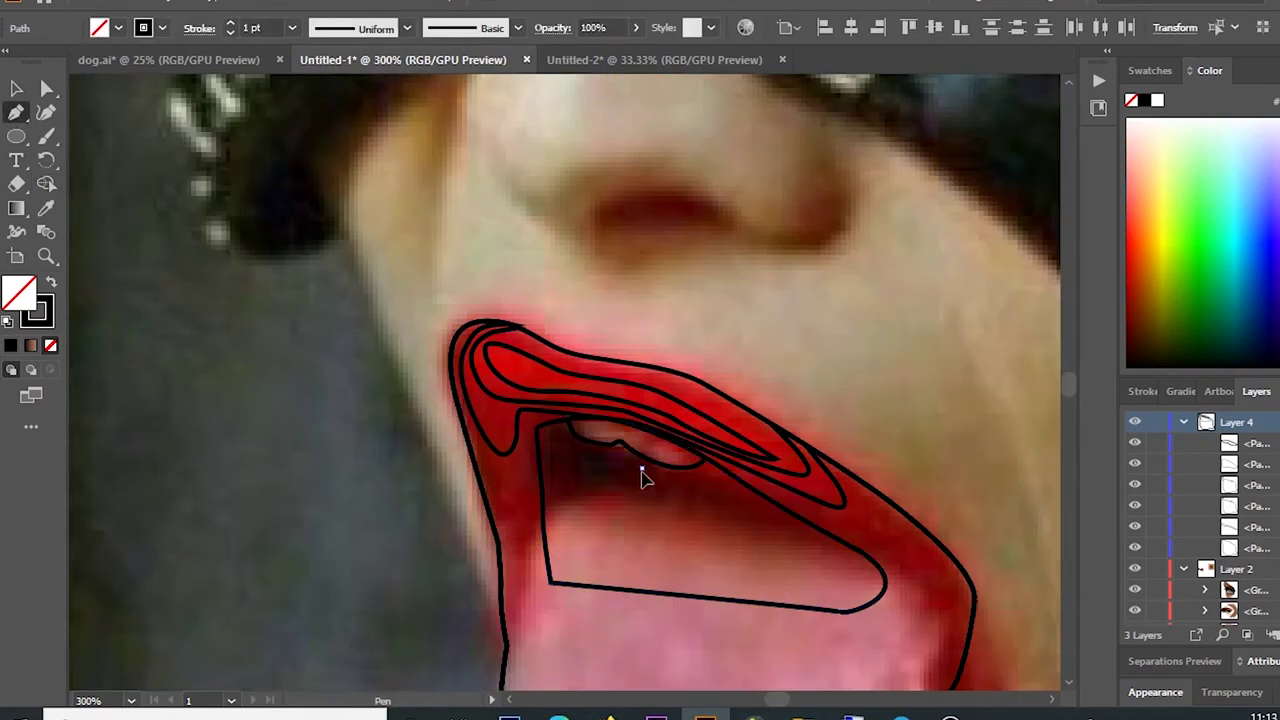
{"action": "scroll", "coordinate": [583, 514], "scroll_direction": "up", "scroll_amount": 1, "text": "alt"}
Step: Draw a closed outline around the tongue, running down its right side toward the chin
{"action": "left_click_drag", "start_coordinate": [528, 485], "coordinate": [546, 437]}
{"action": "left_click_drag", "start_coordinate": [630, 382], "coordinate": [652, 388]}
{"action": "scroll", "coordinate": [683, 380], "scroll_direction": "down", "scroll_amount": 1, "text": "alt"}
{"action": "scroll", "coordinate": [683, 380], "scroll_direction": "up", "scroll_amount": 1, "text": "alt"}
{"action": "left_click_drag", "start_coordinate": [720, 357], "coordinate": [724, 364]}
{"action": "left_click_drag", "start_coordinate": [859, 459], "coordinate": [923, 508]}
{"action": "scroll", "coordinate": [923, 508], "scroll_direction": "down", "scroll_amount": 4}
{"action": "left_click_drag", "start_coordinate": [815, 428], "coordinate": [810, 371]}
{"action": "left_click", "coordinate": [876, 438]}
{"action": "left_click", "coordinate": [880, 555]}
{"action": "left_click", "coordinate": [488, 617]}
Step: Trim overlapping regions around the tongue with Shape Builder and remove the extra area
{"action": "left_click", "coordinate": [381, 480]}
{"action": "left_click_drag", "start_coordinate": [385, 362], "coordinate": [371, 366]}
{"action": "left_click", "coordinate": [46, 183]}
{"action": "key", "text": "p"}
{"action": "left_click", "coordinate": [108, 143], "text": "ctrl"}
{"action": "scroll", "coordinate": [551, 460], "scroll_direction": "down", "scroll_amount": 2}
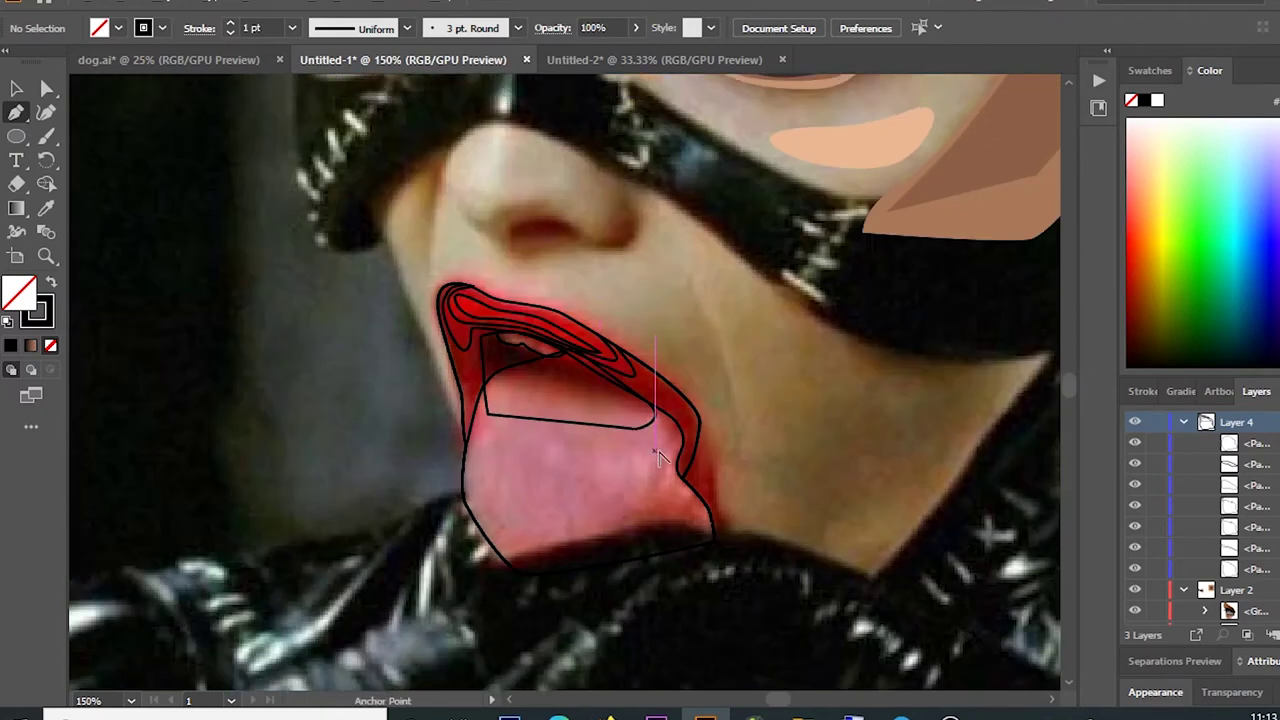
{"action": "scroll", "coordinate": [659, 456], "scroll_direction": "up", "scroll_amount": 2}
Step: Draw a closed shading patch on the left part of the tongue
{"action": "left_click_drag", "start_coordinate": [690, 464], "coordinate": [700, 508]}
{"action": "left_click", "coordinate": [718, 541]}
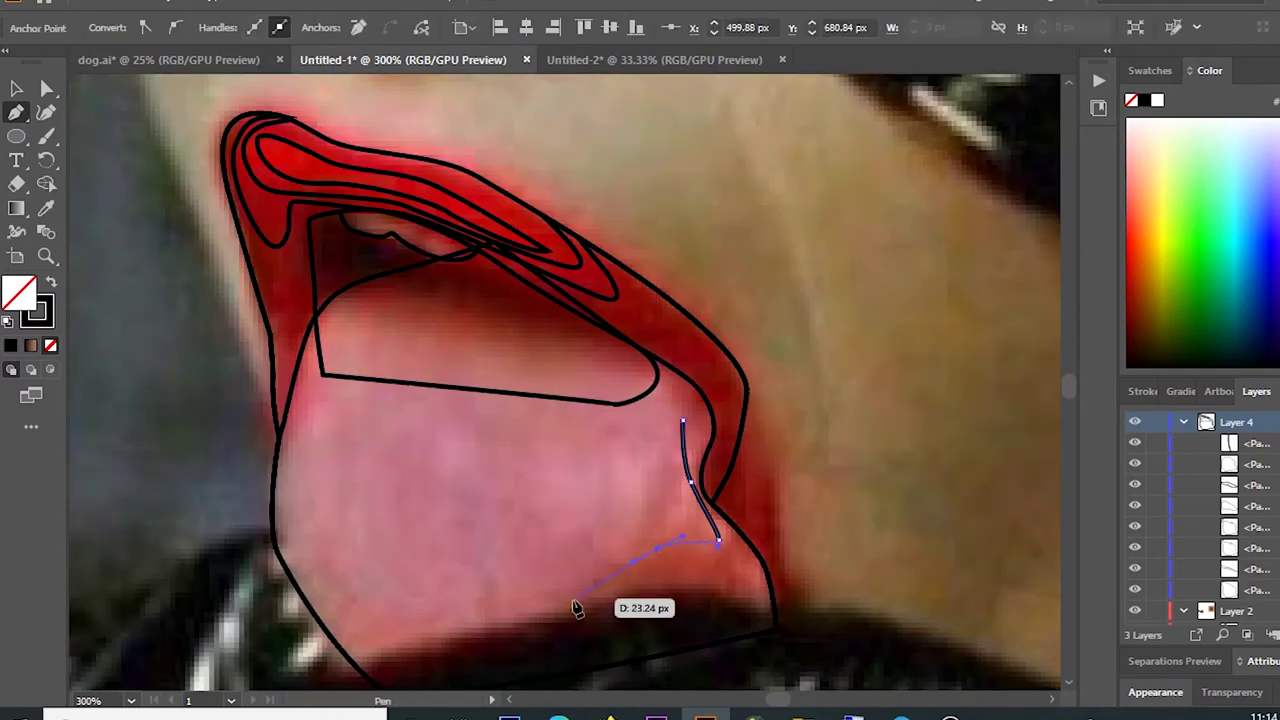
{"action": "left_click_drag", "start_coordinate": [375, 667], "coordinate": [372, 668]}
{"action": "left_click_drag", "start_coordinate": [279, 437], "coordinate": [278, 458]}
{"action": "left_click_drag", "start_coordinate": [365, 341], "coordinate": [418, 350]}
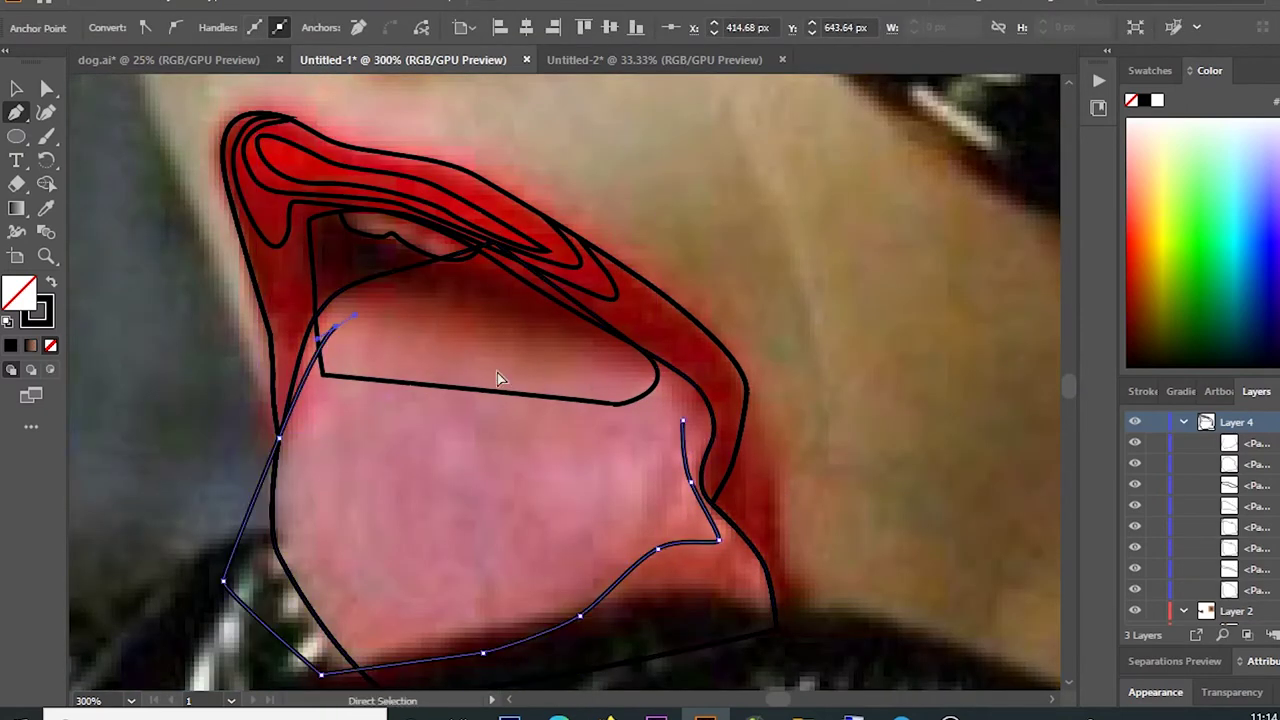
{"action": "left_click_drag", "start_coordinate": [684, 421], "coordinate": [686, 424]}
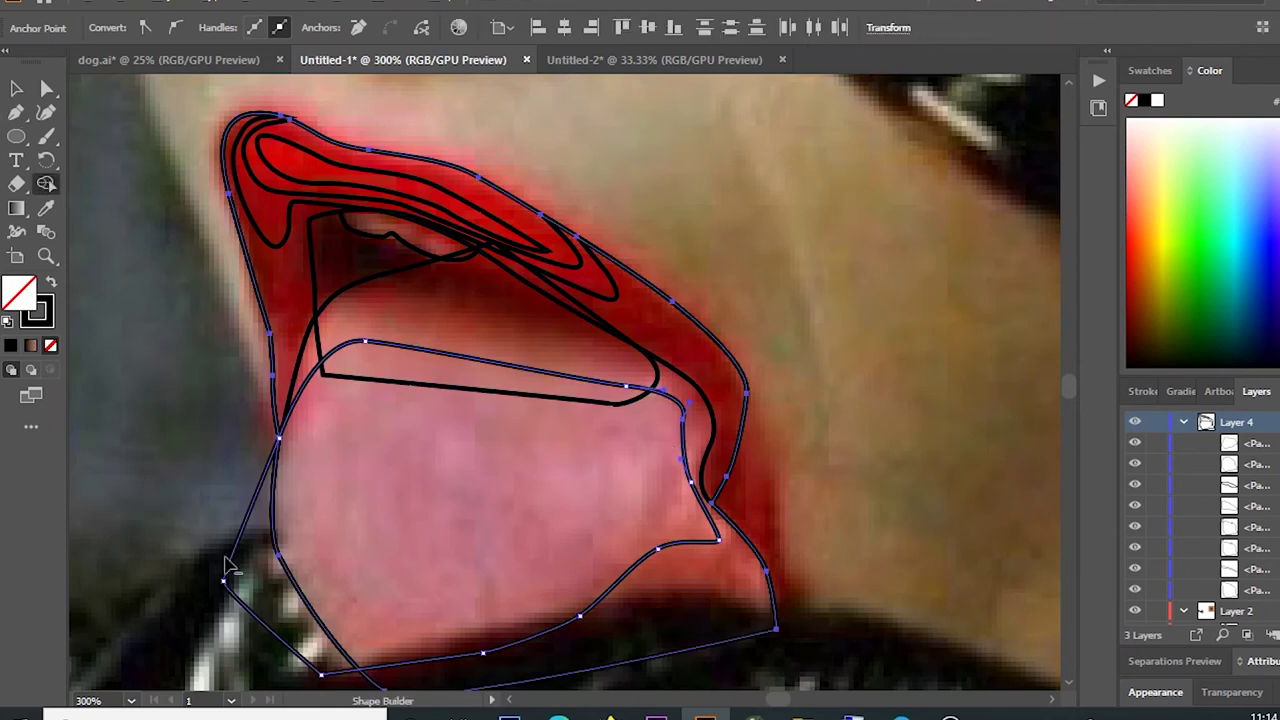
Step: Begin another marking path on the tongue
{"action": "left_click", "coordinate": [200, 509], "text": "ctrl"}
{"action": "key", "text": "ctrl+minus"}
{"action": "mouse_move", "coordinate": [438, 414]}
{"action": "left_mouse_down"}
{"action": "mouse_move", "coordinate": [437, 527]}
{"action": "mouse_move", "coordinate": [559, 480]}
{"action": "left_mouse_up"}
{"action": "left_click", "coordinate": [512, 430]}
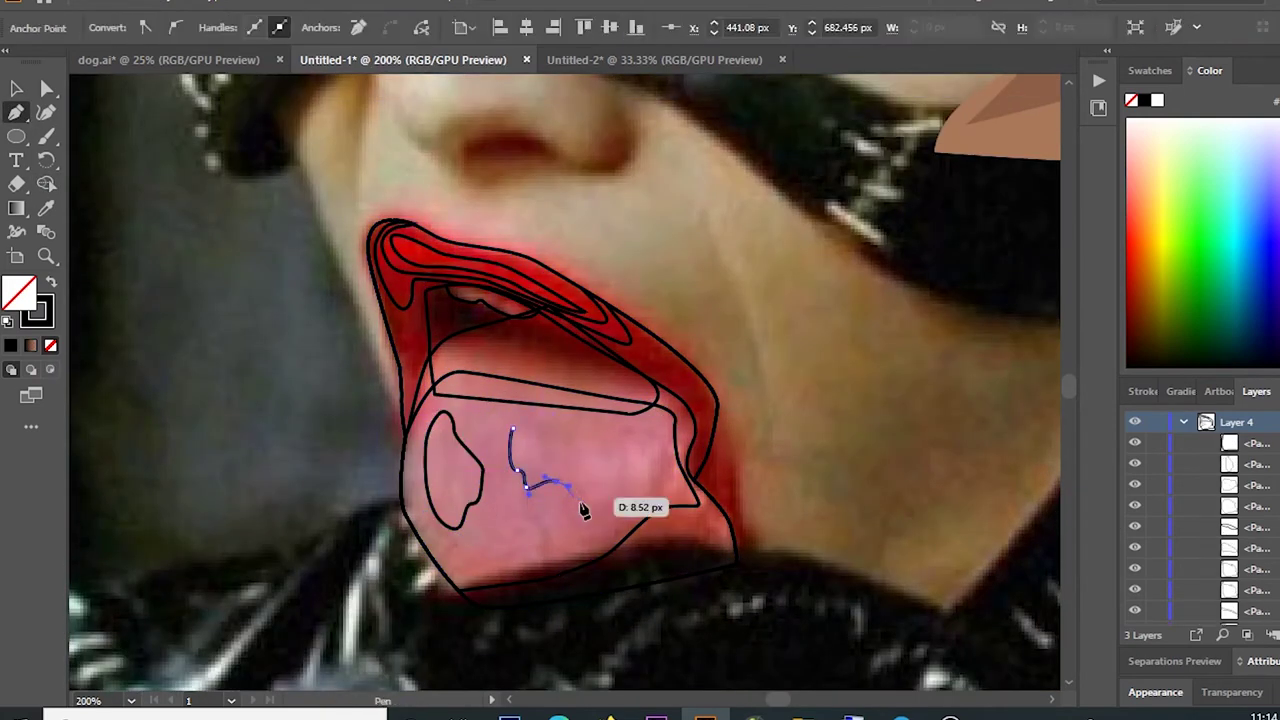
Step: Close the zigzag tongue highlight outline and trace the lower-lip corner shape
{"action": "left_click", "coordinate": [520, 428]}
{"action": "scroll", "coordinate": [520, 428], "scroll_direction": "down", "scroll_amount": 3, "text": "alt"}
{"action": "scroll", "coordinate": [514, 428], "scroll_direction": "up", "scroll_amount": 3, "text": "alt"}
{"action": "left_click", "coordinate": [664, 556]}
{"action": "left_click", "coordinate": [586, 591]}
{"action": "scroll", "coordinate": [586, 588], "scroll_direction": "up", "scroll_amount": 1, "text": "alt"}
{"action": "left_click", "coordinate": [643, 609]}
{"action": "left_click_drag", "start_coordinate": [738, 596], "coordinate": [695, 502]}
{"action": "left_click_drag", "start_coordinate": [680, 548], "coordinate": [672, 540]}
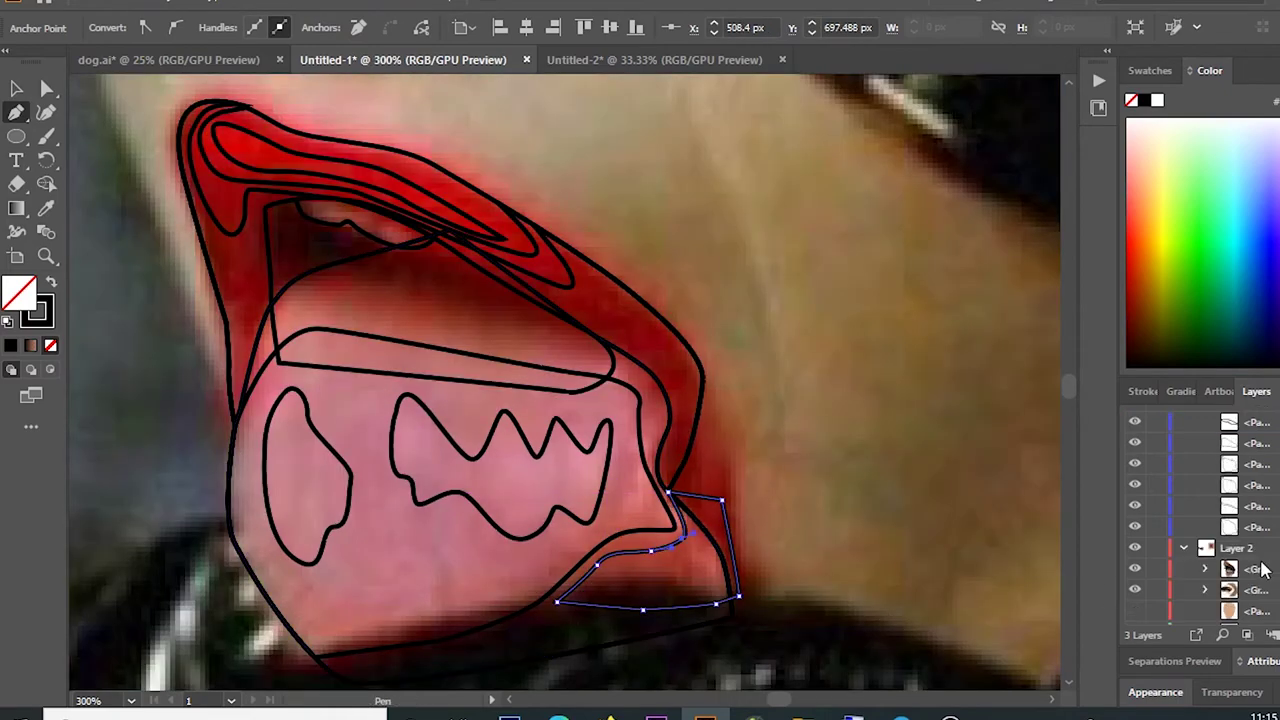
Step: Start tracing the inner lip outline along the upper lip with the Pen tool
{"action": "key", "text": "shift+m"}
{"action": "scroll", "coordinate": [380, 457], "scroll_direction": "up", "scroll_amount": 1}
{"action": "left_click_drag", "start_coordinate": [380, 457], "coordinate": [660, 560]}
{"action": "key", "text": "v"}
{"action": "left_click", "coordinate": [16, 113]}
{"action": "scroll", "coordinate": [560, 400], "scroll_direction": "up", "scroll_amount": 1}
{"action": "scroll", "coordinate": [560, 400], "scroll_direction": "up", "scroll_amount": 1}
{"action": "left_click", "coordinate": [571, 514]}
{"action": "left_click", "coordinate": [651, 548]}
Step: Continue the outline around the inner mouth and finish it at the mouth corner
{"action": "left_click", "coordinate": [658, 619]}
{"action": "left_click", "coordinate": [700, 600]}
{"action": "left_click", "coordinate": [700, 496]}
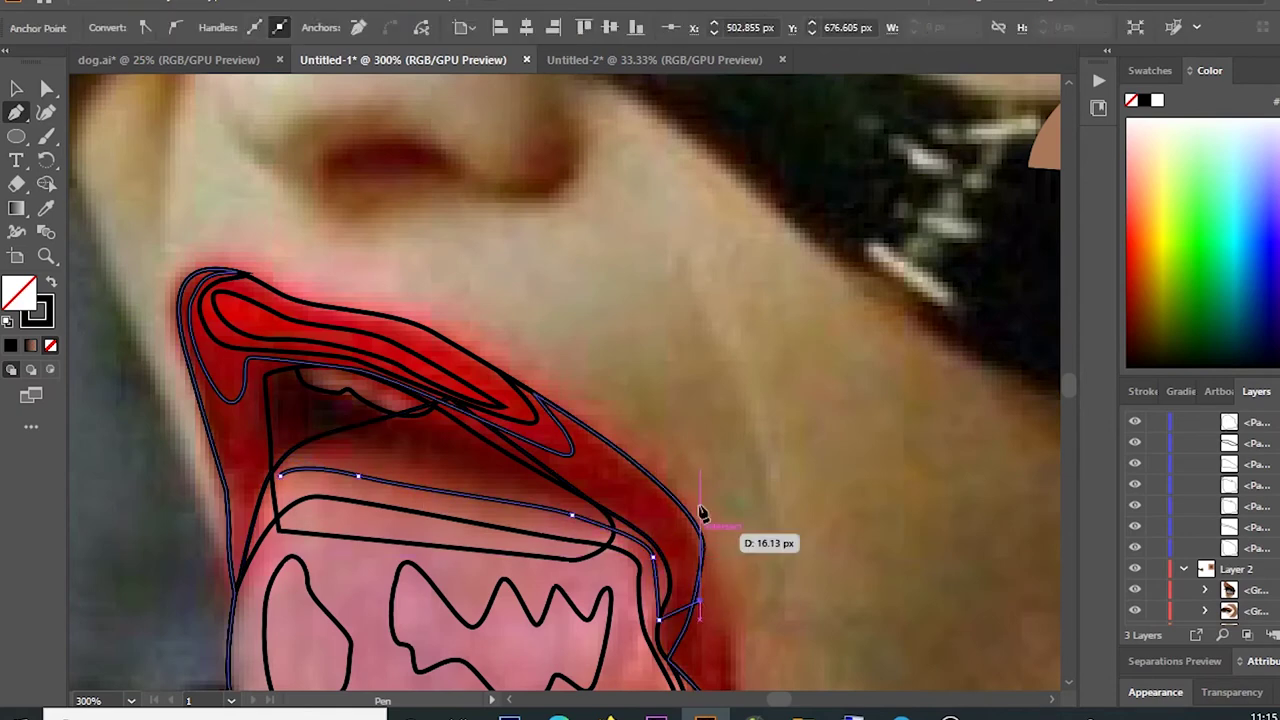
{"action": "left_click", "coordinate": [617, 398]}
{"action": "left_click", "coordinate": [446, 323]}
{"action": "left_click", "coordinate": [258, 381]}
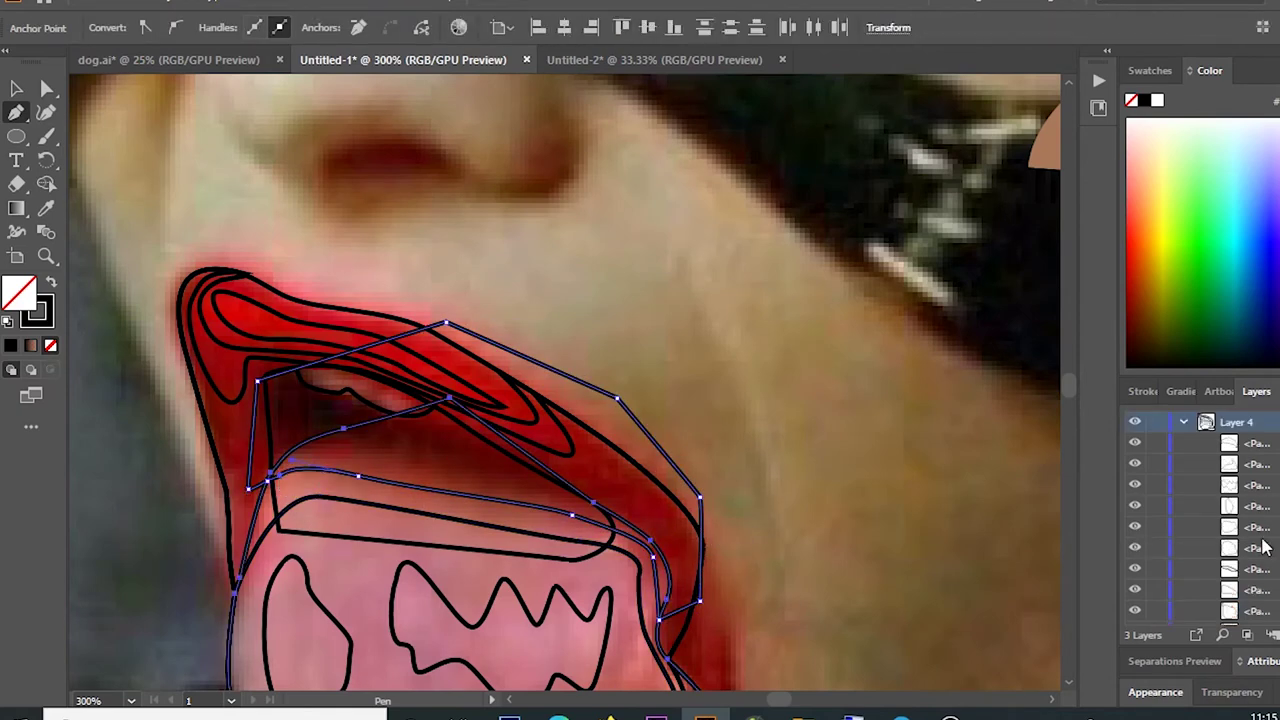
Step: Use Shape Builder on the inner mouth, upper tongue and small teeth shapes
{"action": "left_click", "coordinate": [45, 183]}
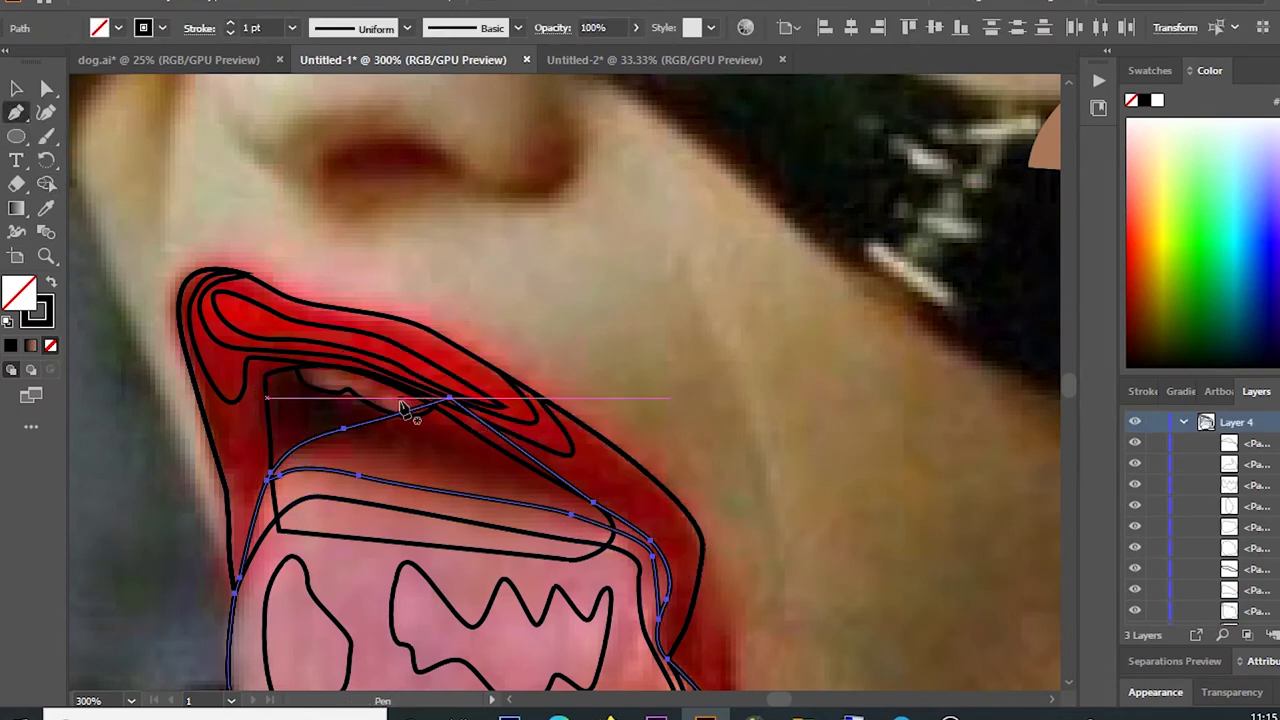
{"action": "left_click", "coordinate": [1270, 548]}
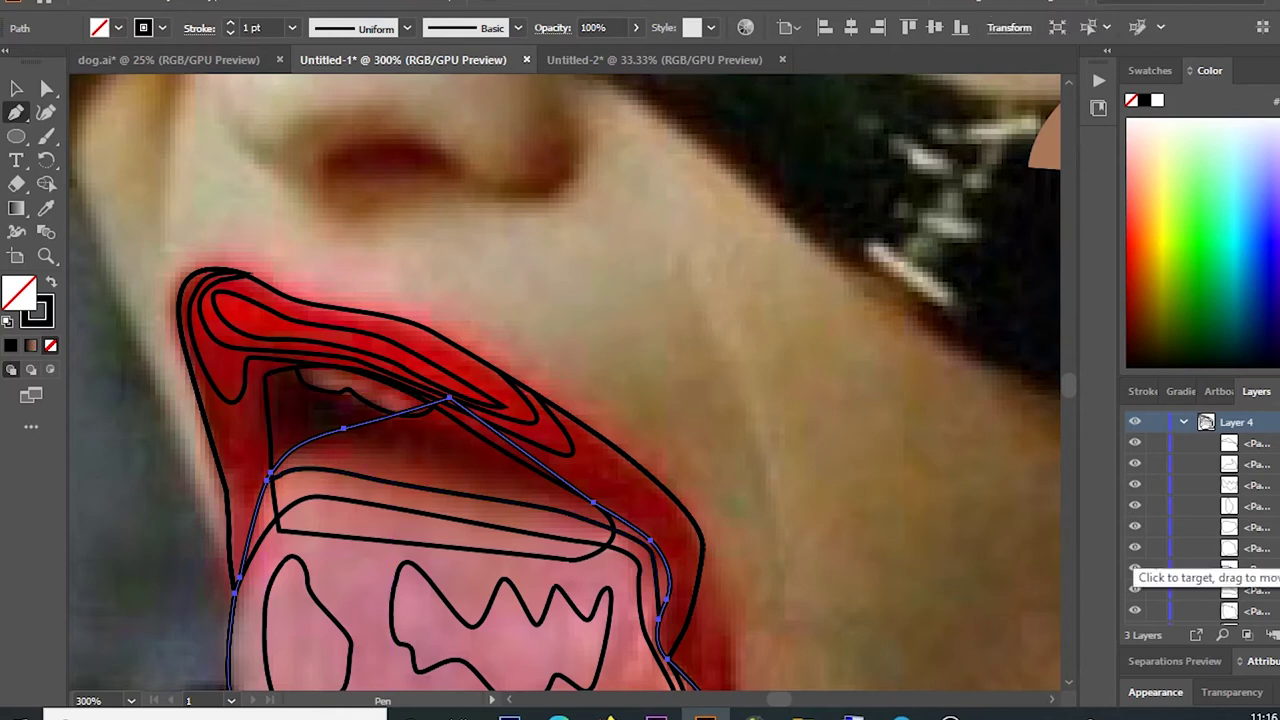
{"action": "left_click", "coordinate": [1270, 464], "text": "shift"}
{"action": "scroll", "coordinate": [545, 548], "scroll_direction": "up", "scroll_amount": 2}
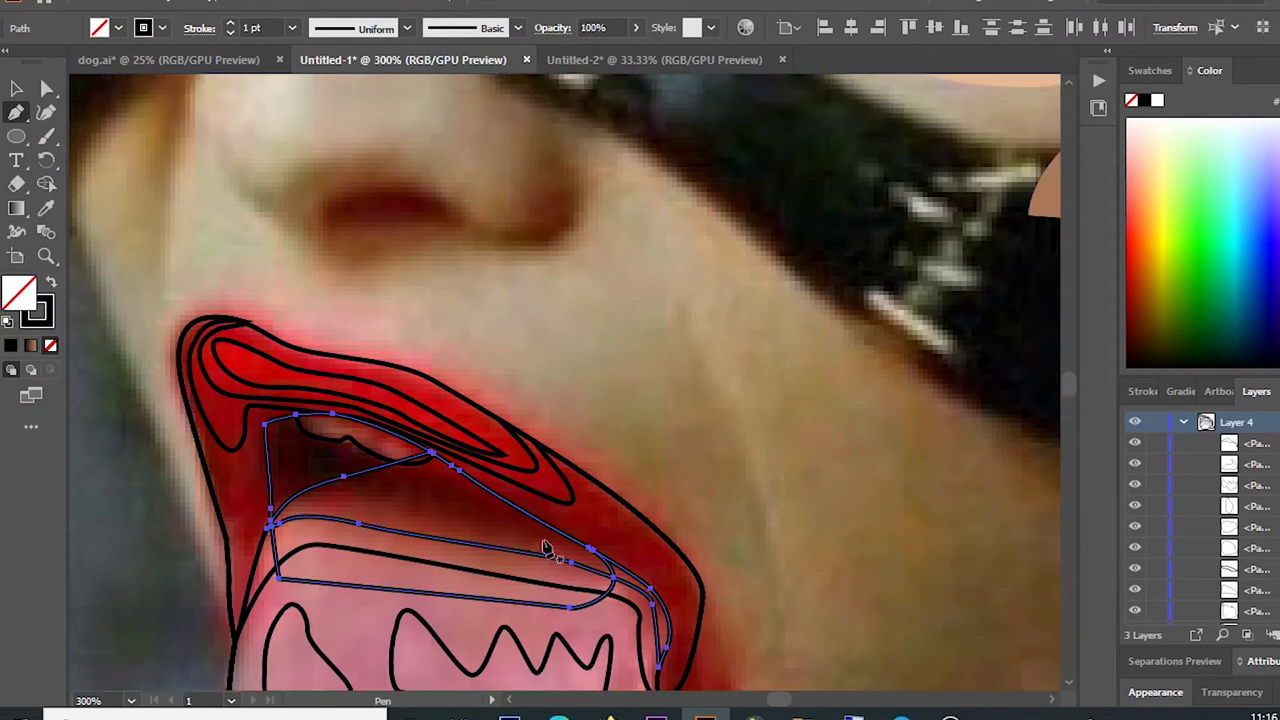
{"action": "scroll", "coordinate": [535, 554], "scroll_direction": "down", "scroll_amount": 2}
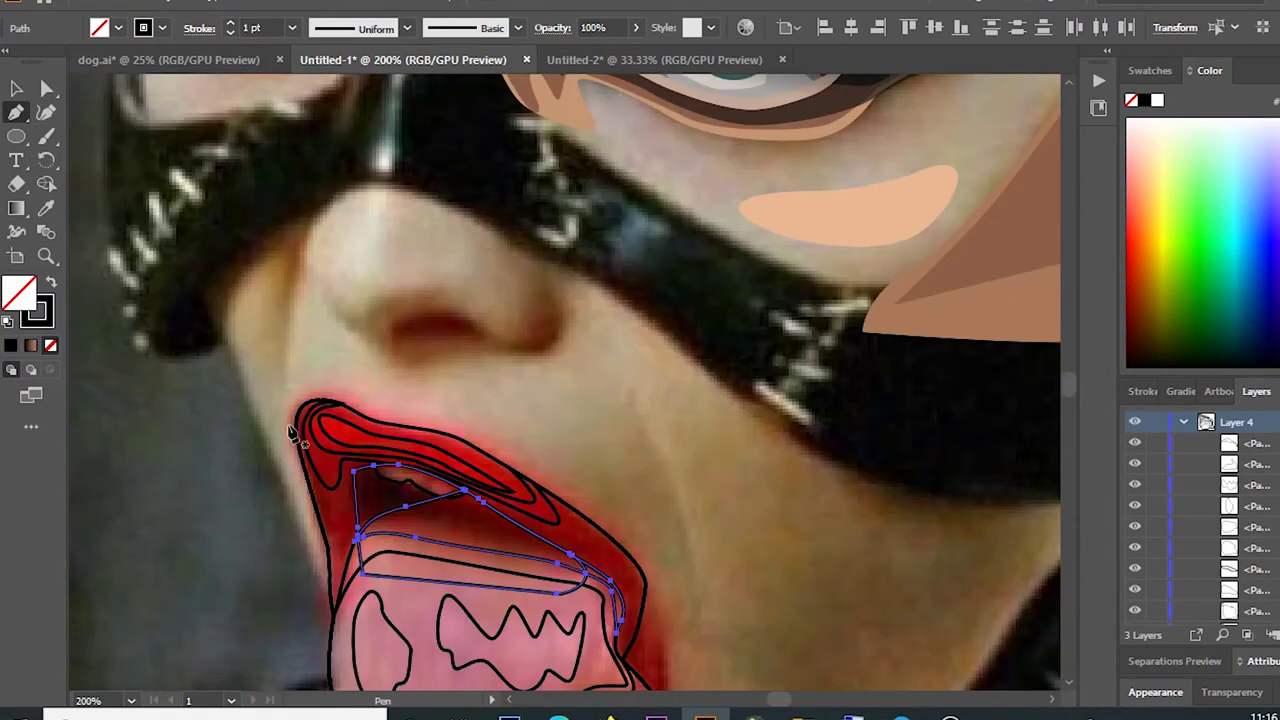
{"action": "left_click", "coordinate": [16, 92]}
{"action": "scroll", "coordinate": [400, 450], "scroll_direction": "down", "scroll_amount": 3}
{"action": "scroll", "coordinate": [400, 450], "scroll_direction": "up", "scroll_amount": 3}
{"action": "left_click", "coordinate": [310, 400]}
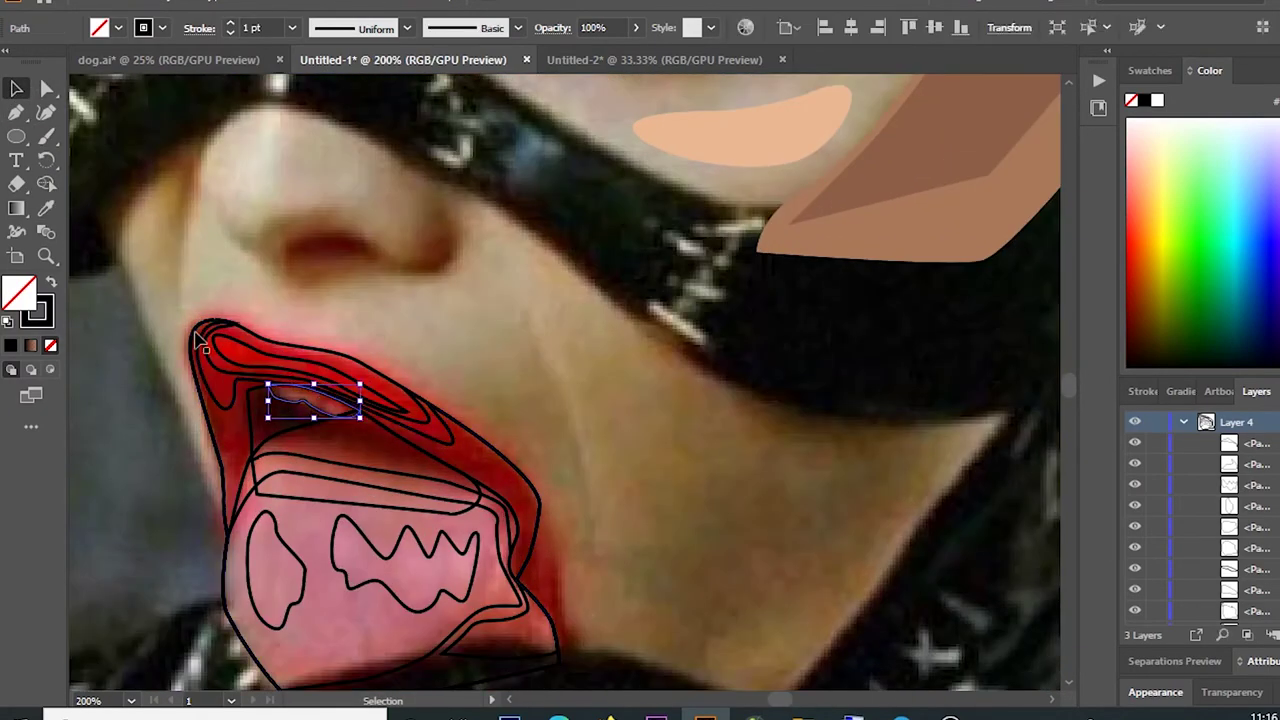
Step: Fill the zigzag highlight, oval highlight and tongue shapes with sampled pink and no outline
{"action": "scroll", "coordinate": [338, 503], "scroll_direction": "down", "scroll_amount": 3}
{"action": "left_click", "coordinate": [408, 497]}
{"action": "left_click", "coordinate": [270, 495], "text": "ctrl"}
{"action": "left_click", "coordinate": [300, 520]}
{"action": "left_click", "coordinate": [412, 550], "text": "ctrl"}
{"action": "left_click", "coordinate": [412, 550]}
{"action": "left_click", "coordinate": [450, 580], "text": "ctrl"}
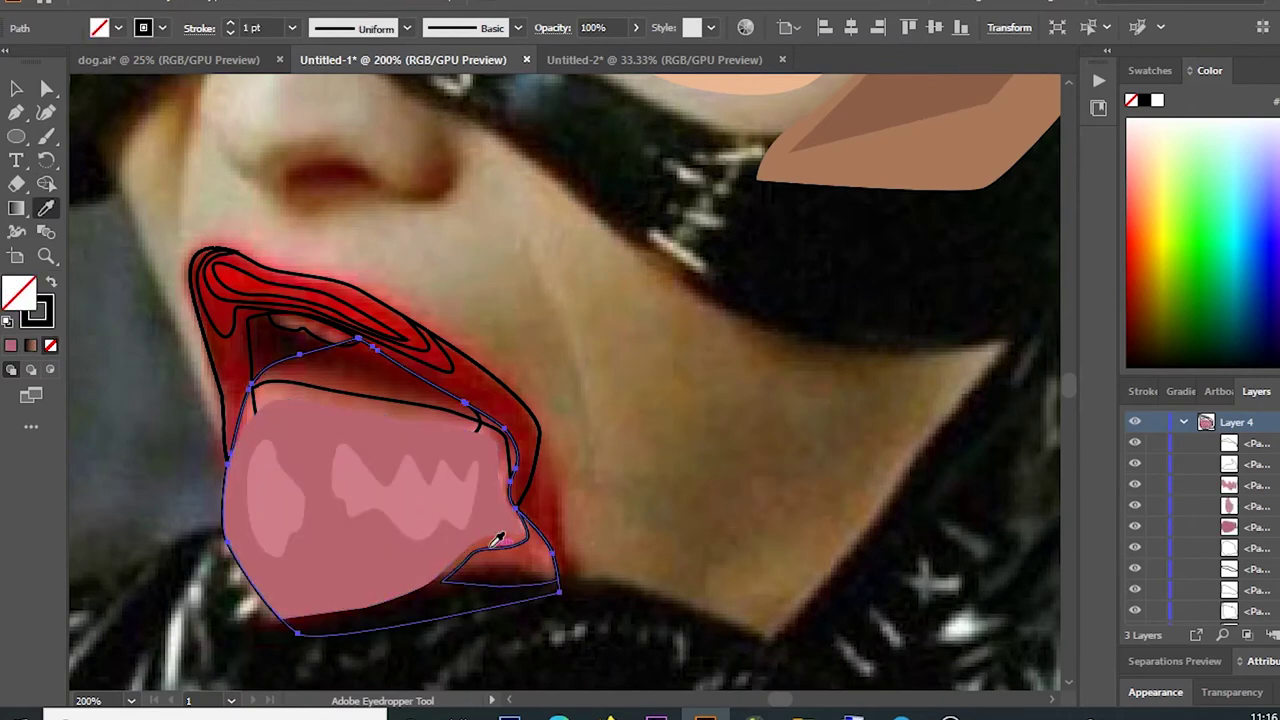
{"action": "left_click", "coordinate": [300, 520]}
Step: Reset default colours, clear the tongue's fill, and fill the upper tongue shape dark red
{"action": "double_click", "coordinate": [18, 292]}
{"action": "left_click", "coordinate": [1058, 167]}
{"action": "left_click", "coordinate": [8, 321]}
{"action": "left_click", "coordinate": [50, 345]}
{"action": "left_click", "coordinate": [1140, 464]}
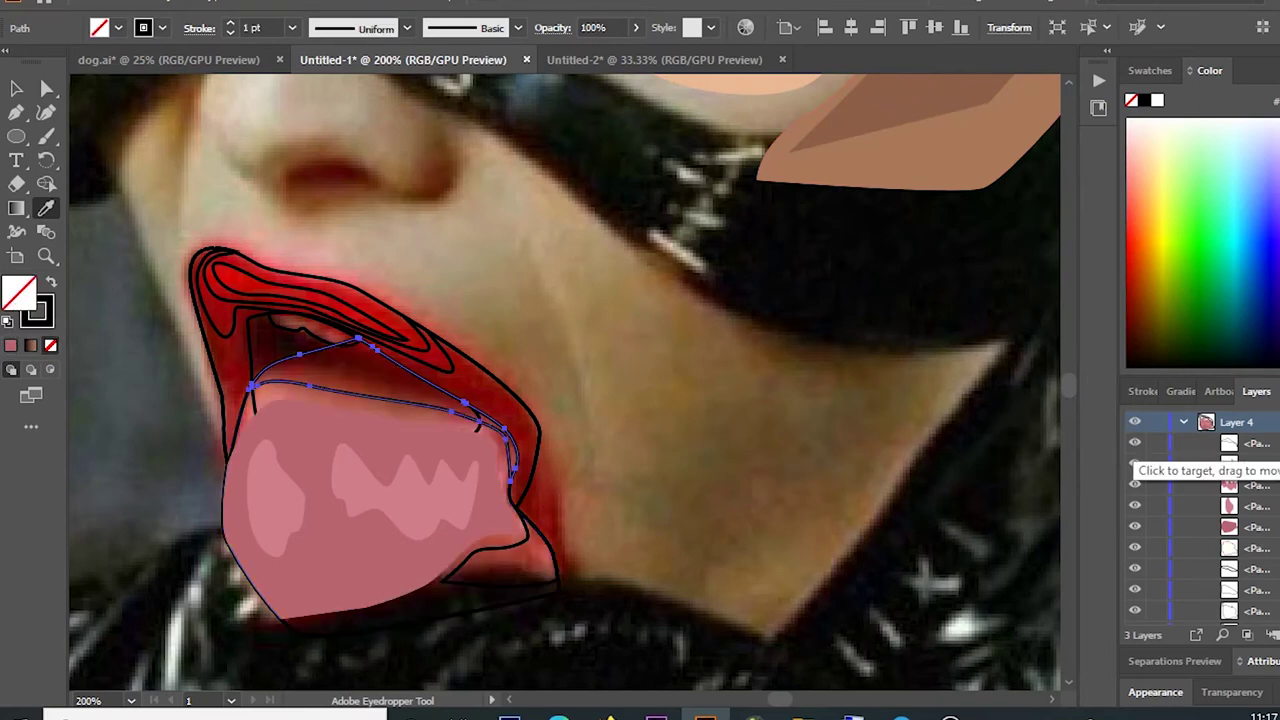
{"action": "left_click", "coordinate": [363, 358]}
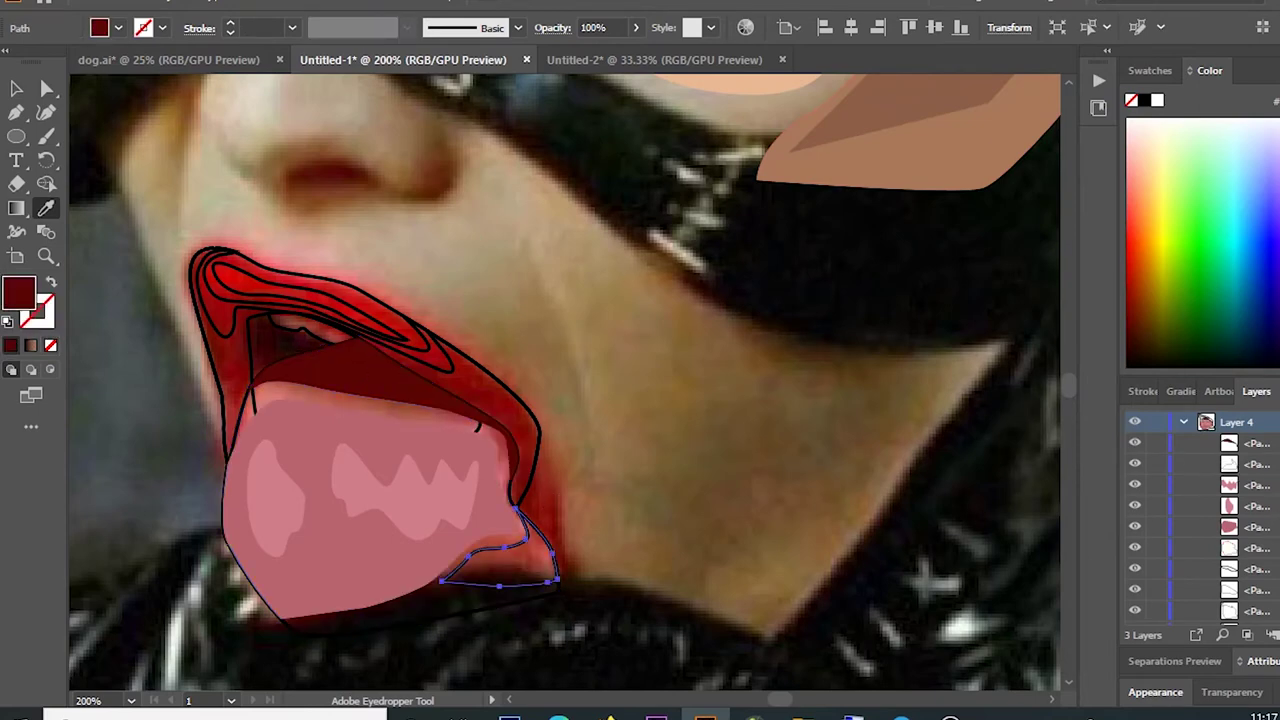
Step: Fill the tongue outline shape with a darker rose colour
{"action": "left_click", "coordinate": [1136, 569]}
{"action": "left_click", "coordinate": [338, 417]}
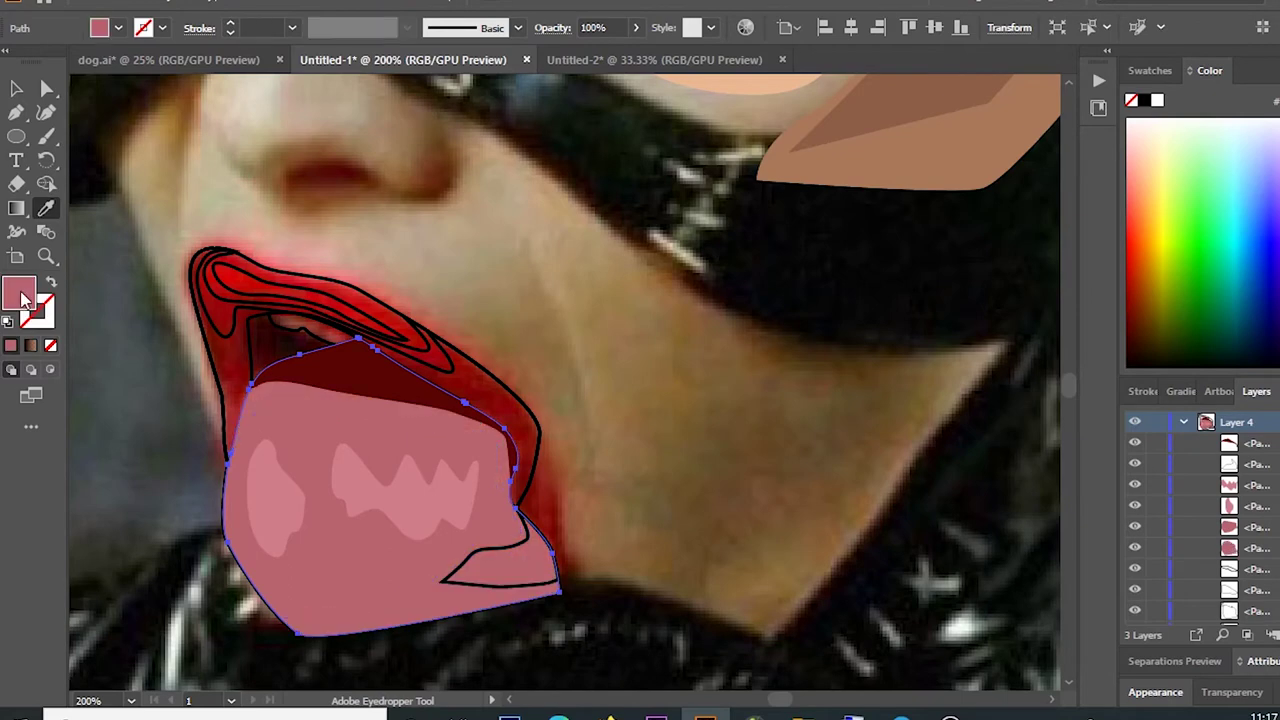
{"action": "double_click", "coordinate": [20, 292]}
{"action": "left_click", "coordinate": [1063, 165]}
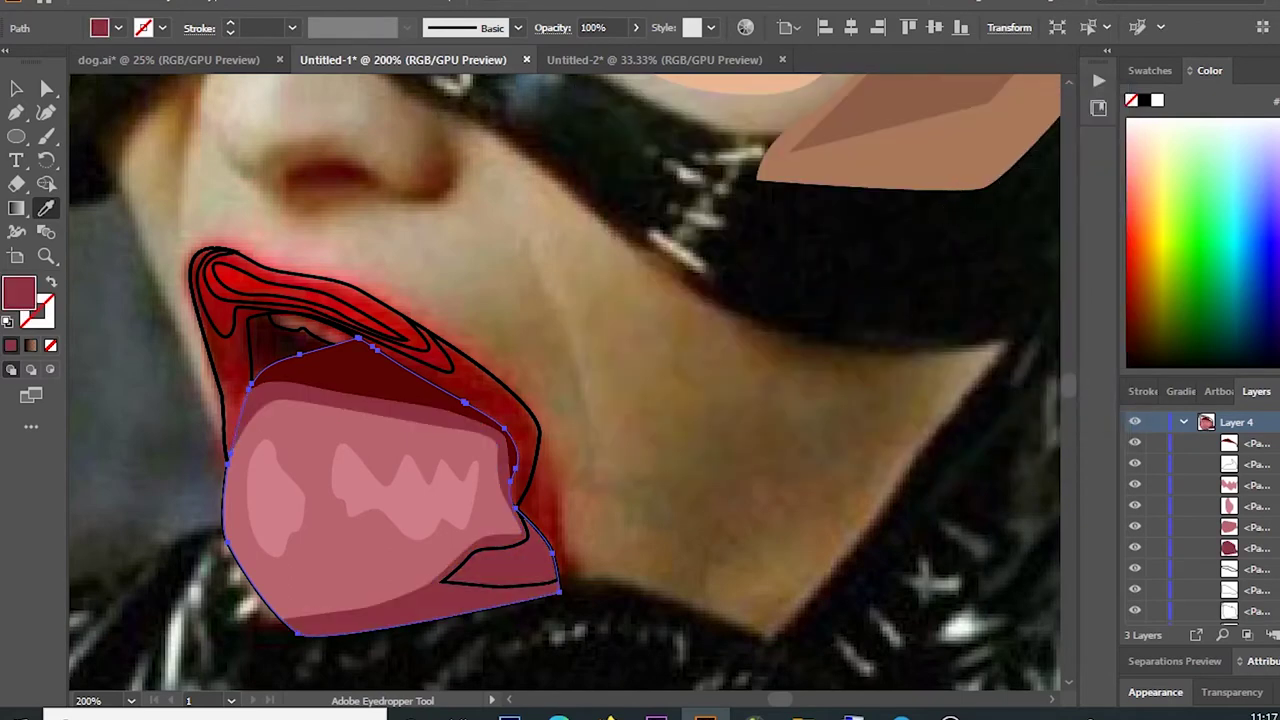
Step: Fill the mouth interior with a dark maroon shade
{"action": "double_click", "coordinate": [20, 292]}
{"action": "left_click", "coordinate": [1063, 165]}
{"action": "double_click", "coordinate": [20, 292]}
{"action": "left_click", "coordinate": [791, 328]}
{"action": "left_click", "coordinate": [1063, 165]}
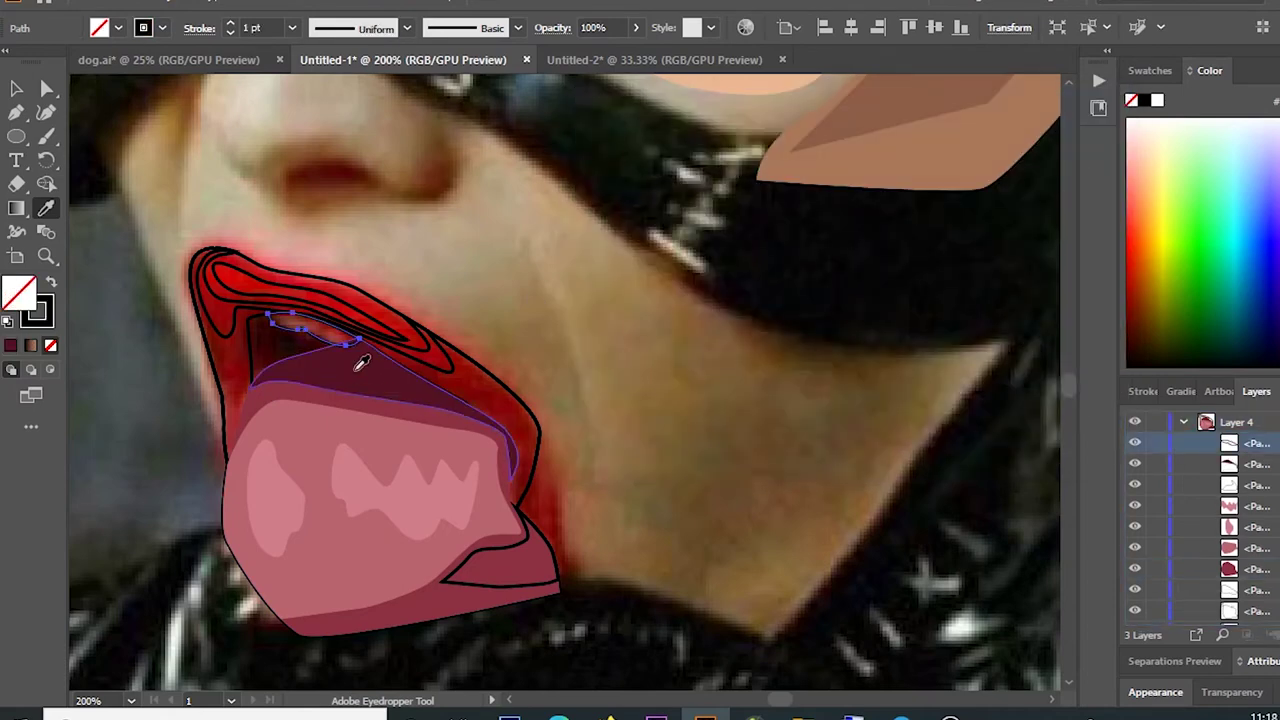
Step: Fill the small teeth shape with a sampled brownish-grey colour
{"action": "scroll", "coordinate": [290, 320], "scroll_direction": "up", "scroll_amount": 1}
{"action": "left_click", "coordinate": [294, 323]}
{"action": "double_click", "coordinate": [20, 292]}
{"action": "key", "text": "Return"}
{"action": "left_click", "coordinate": [290, 348]}
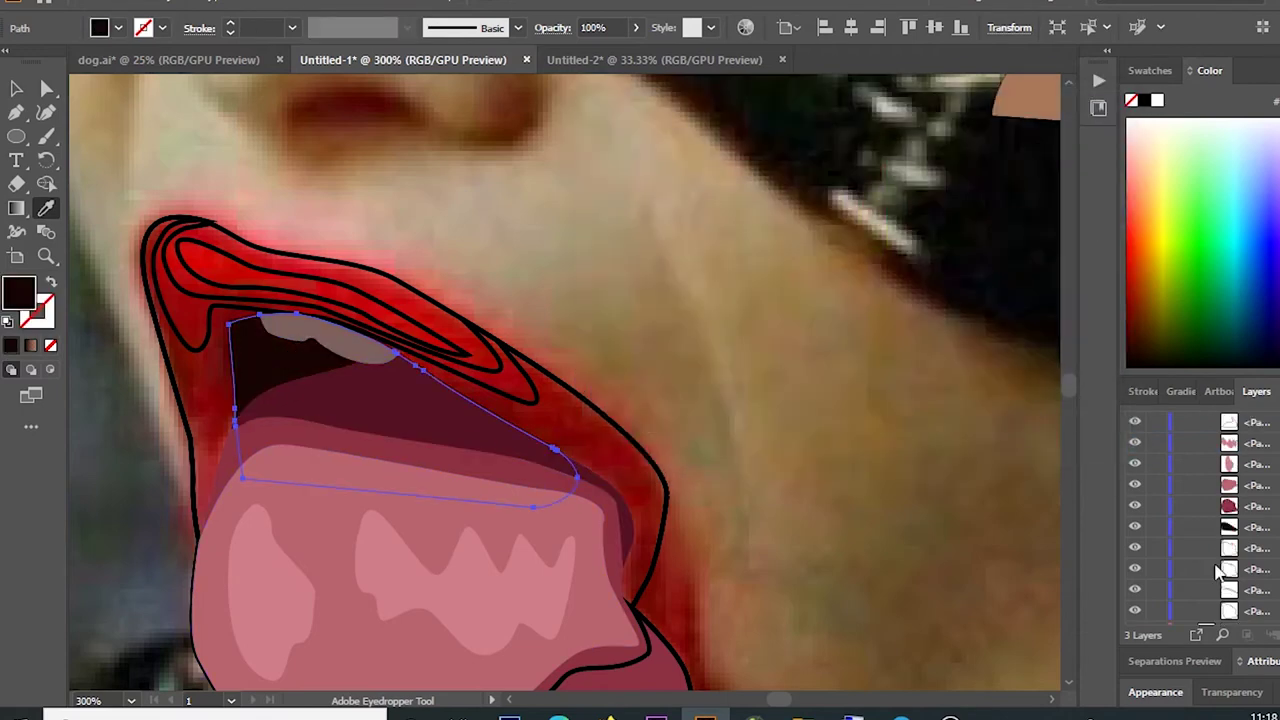
Step: Fill the lower mouth-corner shape dark maroon and lower its opacity to 71%
{"action": "scroll", "coordinate": [745, 460], "scroll_direction": "down", "scroll_amount": 1}
{"action": "left_click", "coordinate": [580, 534], "text": "ctrl"}
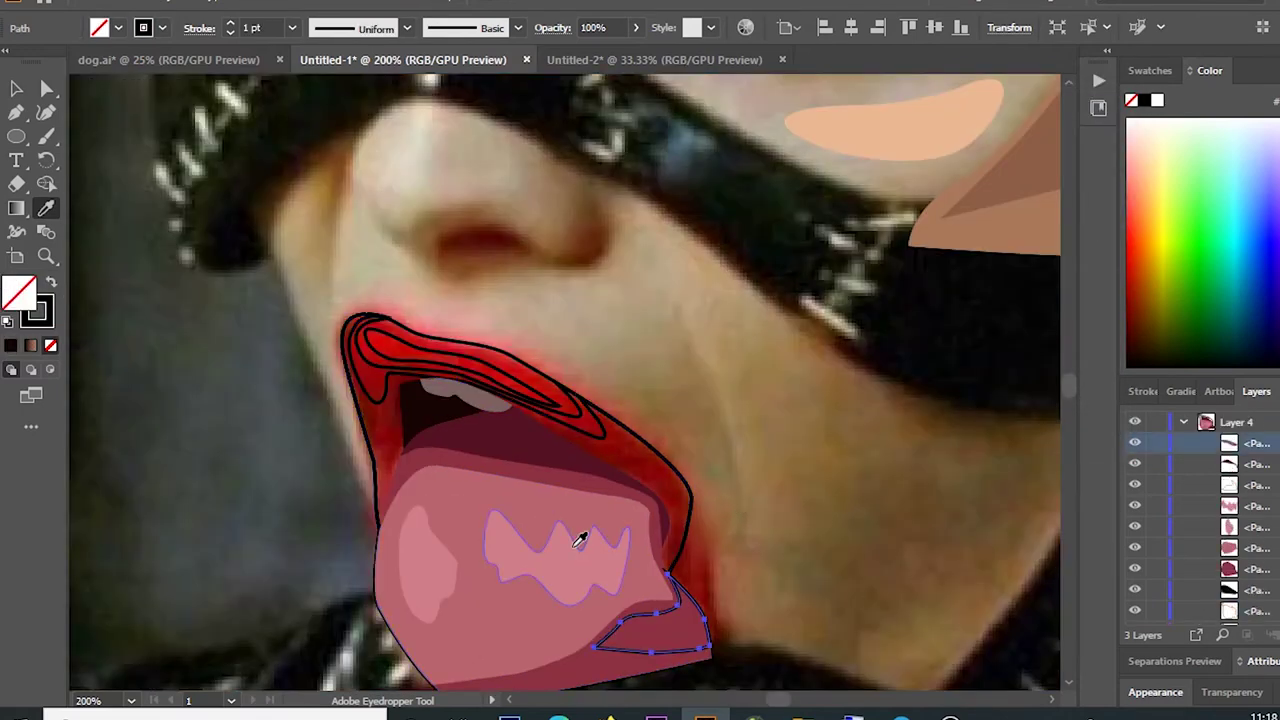
{"action": "left_click", "coordinate": [540, 457]}
{"action": "left_click", "coordinate": [15, 90]}
{"action": "left_click", "coordinate": [636, 27]}
{"action": "left_click_drag", "start_coordinate": [636, 53], "coordinate": [613, 55]}
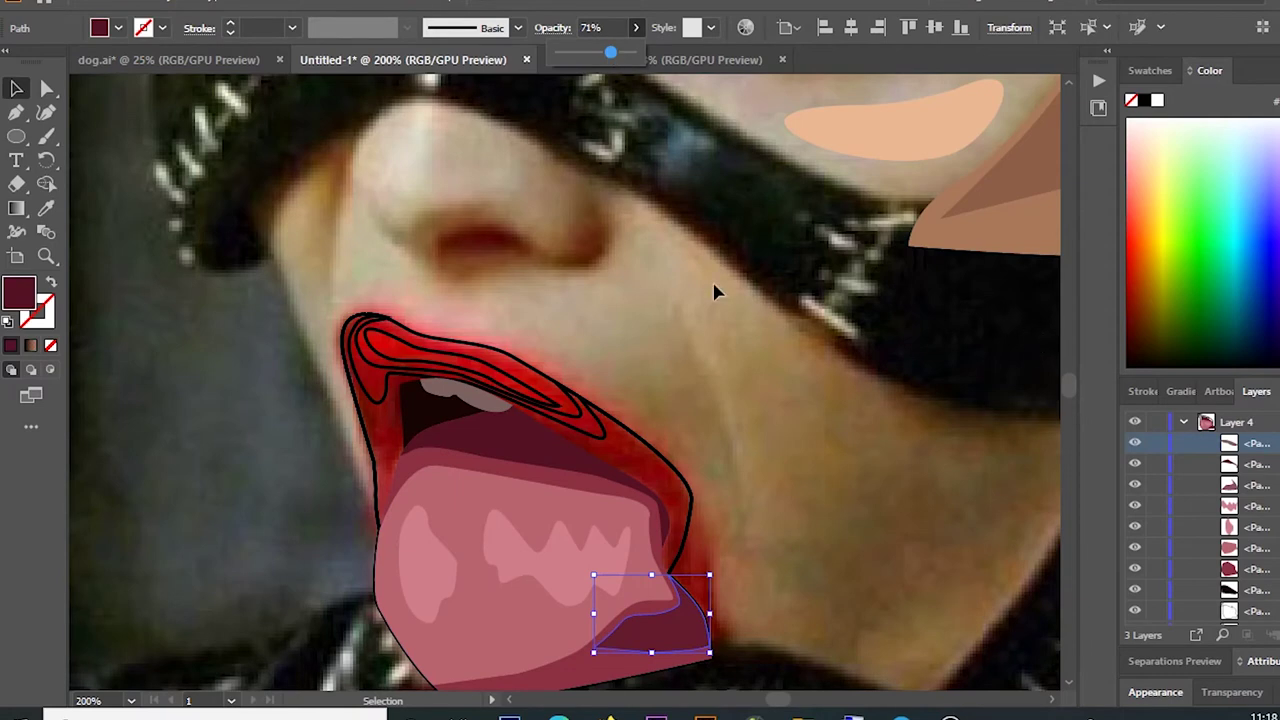
{"action": "left_click", "coordinate": [690, 500]}
Step: Eyedrop dark red onto the outer lip and bright red onto the lip highlight bands
{"action": "key", "text": "i"}
{"action": "left_click", "coordinate": [378, 418]}
{"action": "left_click", "coordinate": [378, 418]}
{"action": "scroll", "coordinate": [380, 390], "scroll_direction": "up", "scroll_amount": 2}
{"action": "left_click", "coordinate": [470, 375], "text": "ctrl"}
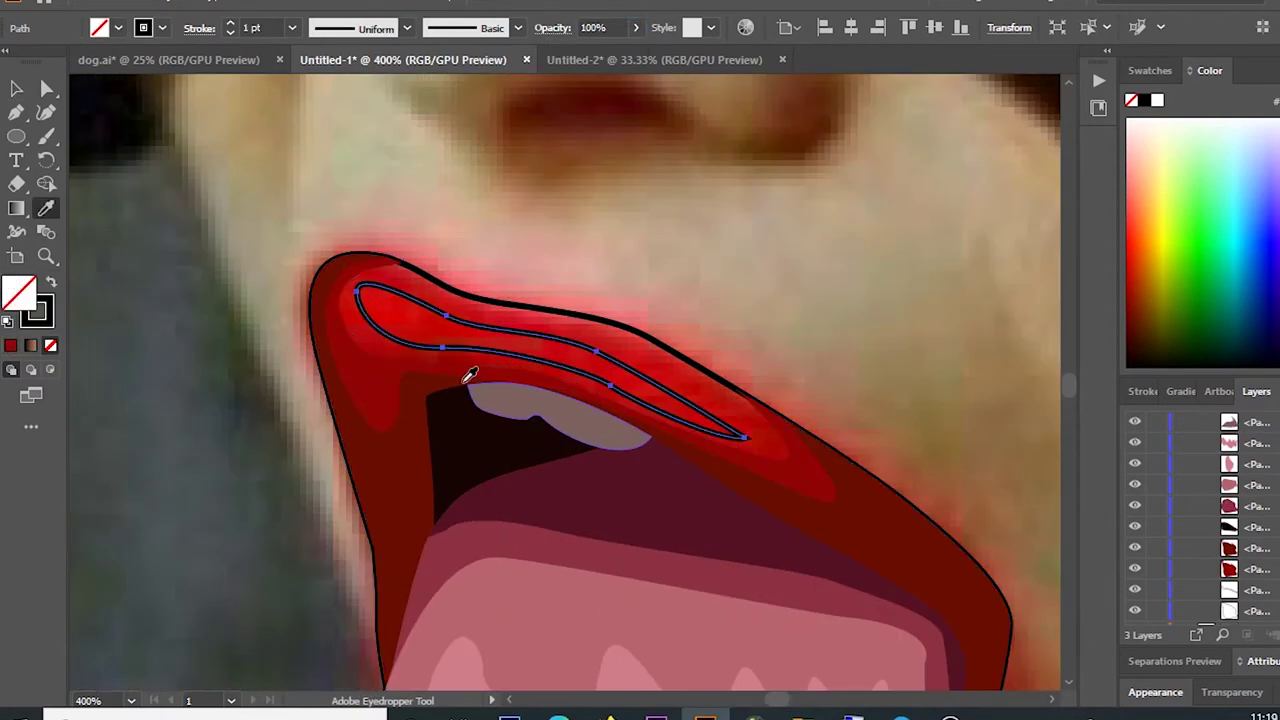
{"action": "left_click", "coordinate": [470, 375]}
{"action": "left_click", "coordinate": [357, 334], "text": "ctrl"}
{"action": "left_click", "coordinate": [366, 334]}
{"action": "scroll", "coordinate": [442, 306], "scroll_direction": "down", "scroll_amount": 5}
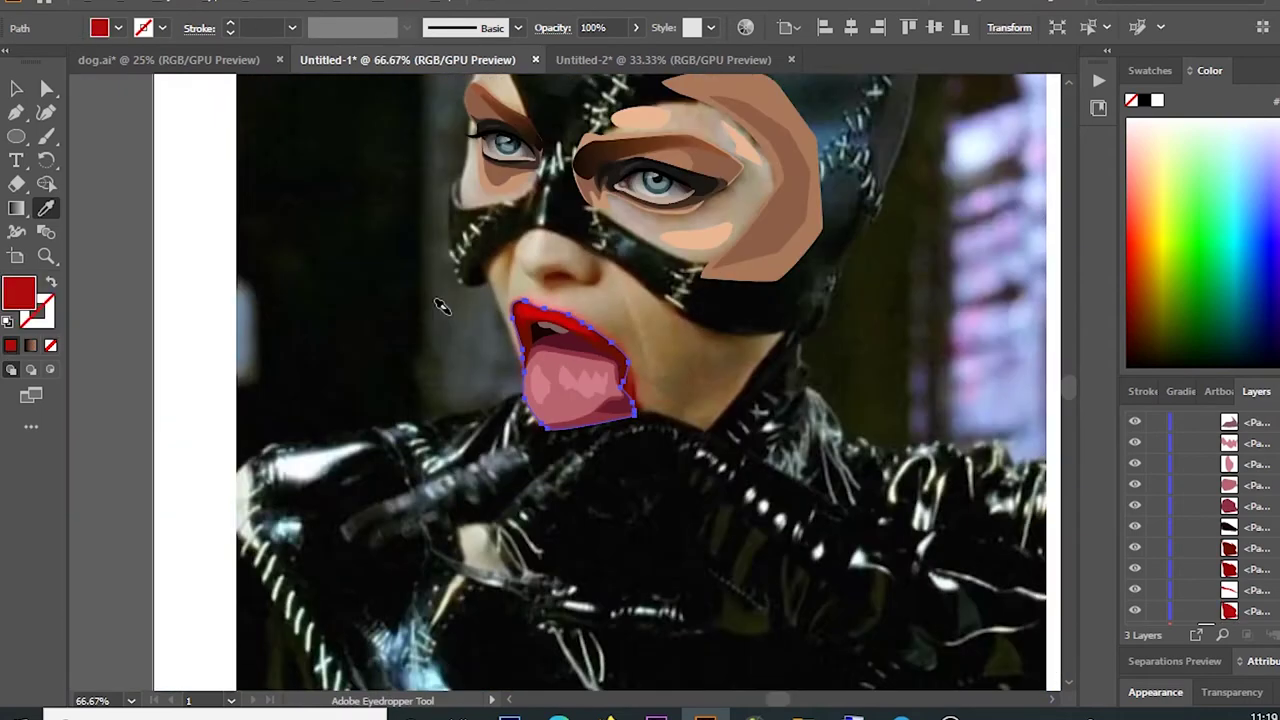
{"action": "scroll", "coordinate": [606, 334], "scroll_direction": "up", "scroll_amount": 1}
{"action": "scroll", "coordinate": [606, 334], "scroll_direction": "up", "scroll_amount": 1}
Step: Pen-trace the top of the mouth opening along the teeth toward the mouth corner
{"action": "key", "text": "p"}
{"action": "scroll", "coordinate": [400, 466], "scroll_direction": "up", "scroll_amount": 1}
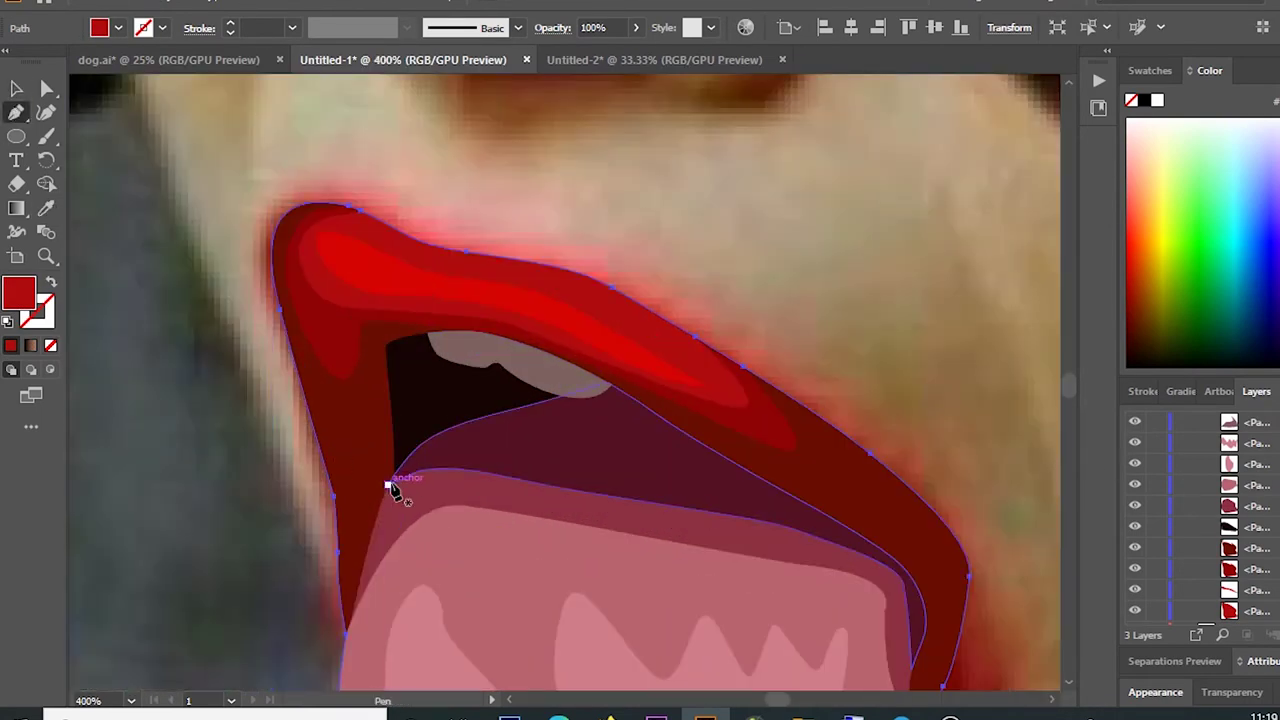
{"action": "scroll", "coordinate": [391, 371], "scroll_direction": "up", "scroll_amount": 1}
{"action": "left_click", "coordinate": [369, 322]}
{"action": "left_click_drag", "start_coordinate": [558, 295], "coordinate": [645, 312]}
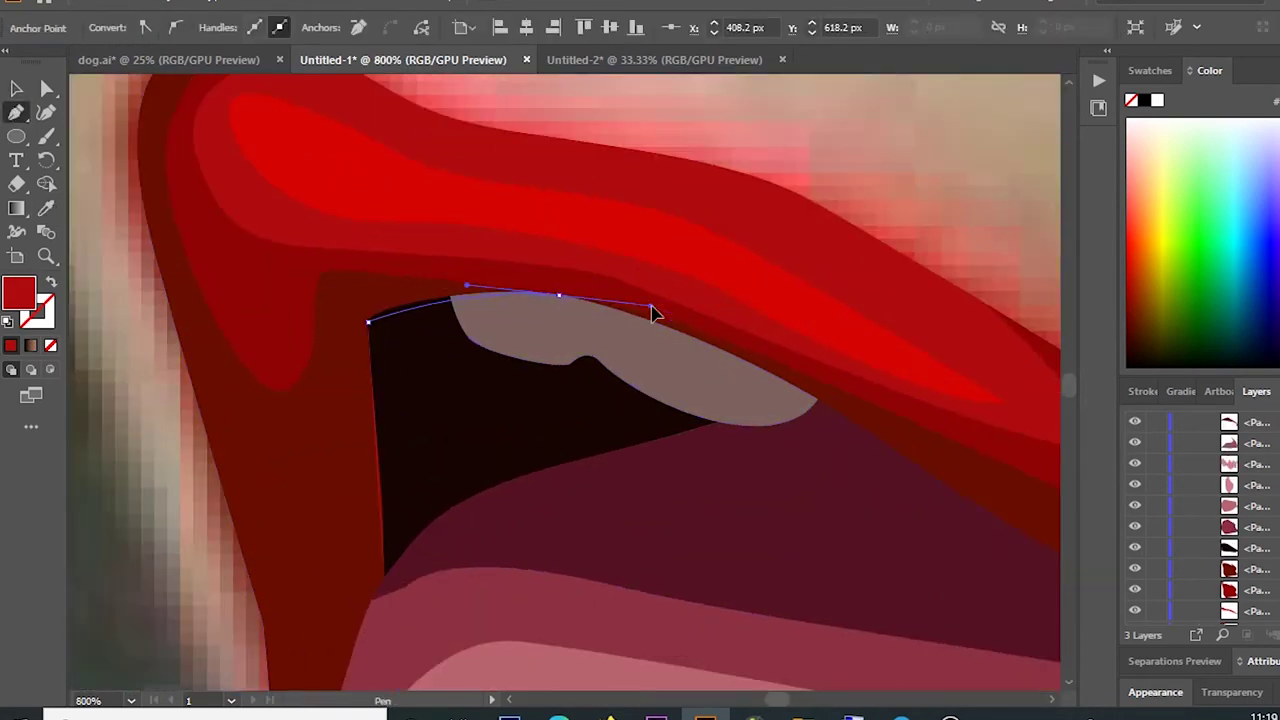
{"action": "scroll", "coordinate": [645, 312], "scroll_direction": "right", "scroll_amount": 5}
{"action": "left_click_drag", "start_coordinate": [509, 371], "coordinate": [563, 437]}
{"action": "scroll", "coordinate": [563, 437], "scroll_direction": "down", "scroll_amount": 3}
{"action": "left_click", "coordinate": [712, 322]}
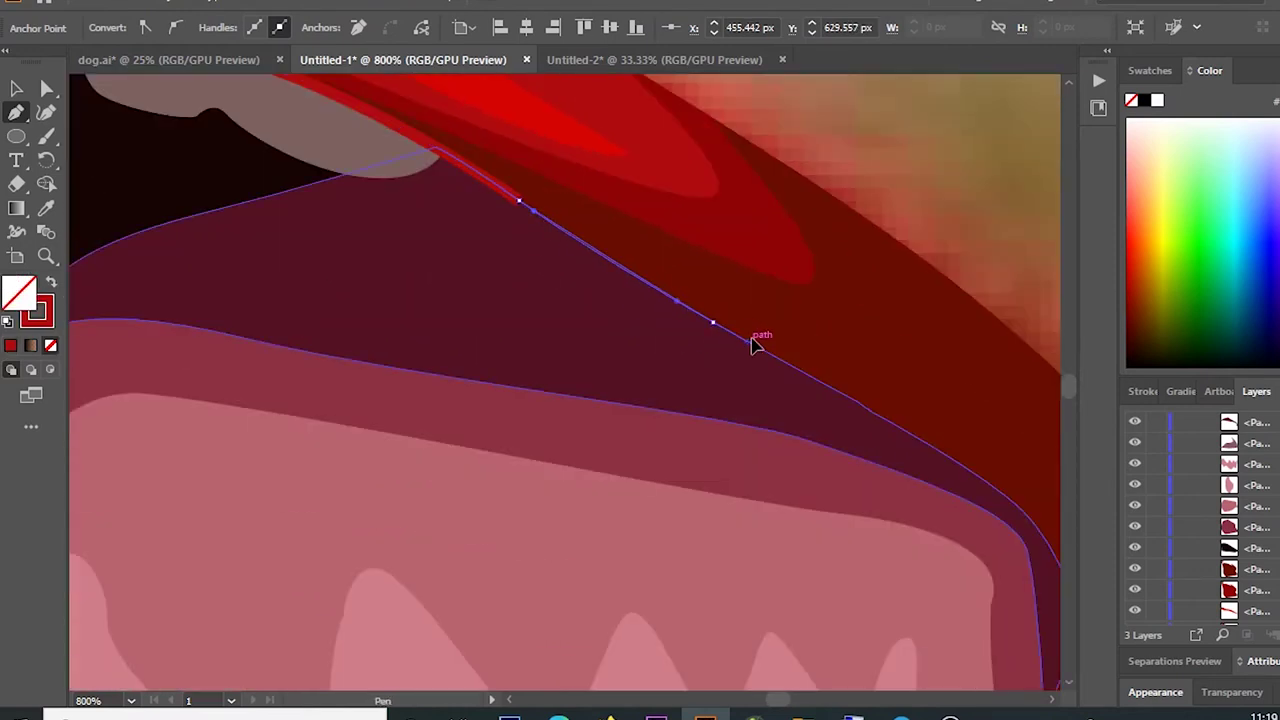
Step: Close the mouth-opening shape along the tongue's lower edge and give it a black-to-transparent gradient
{"action": "scroll", "coordinate": [750, 345], "scroll_direction": "down", "scroll_amount": 1}
{"action": "left_click_drag", "start_coordinate": [884, 468], "coordinate": [877, 522]}
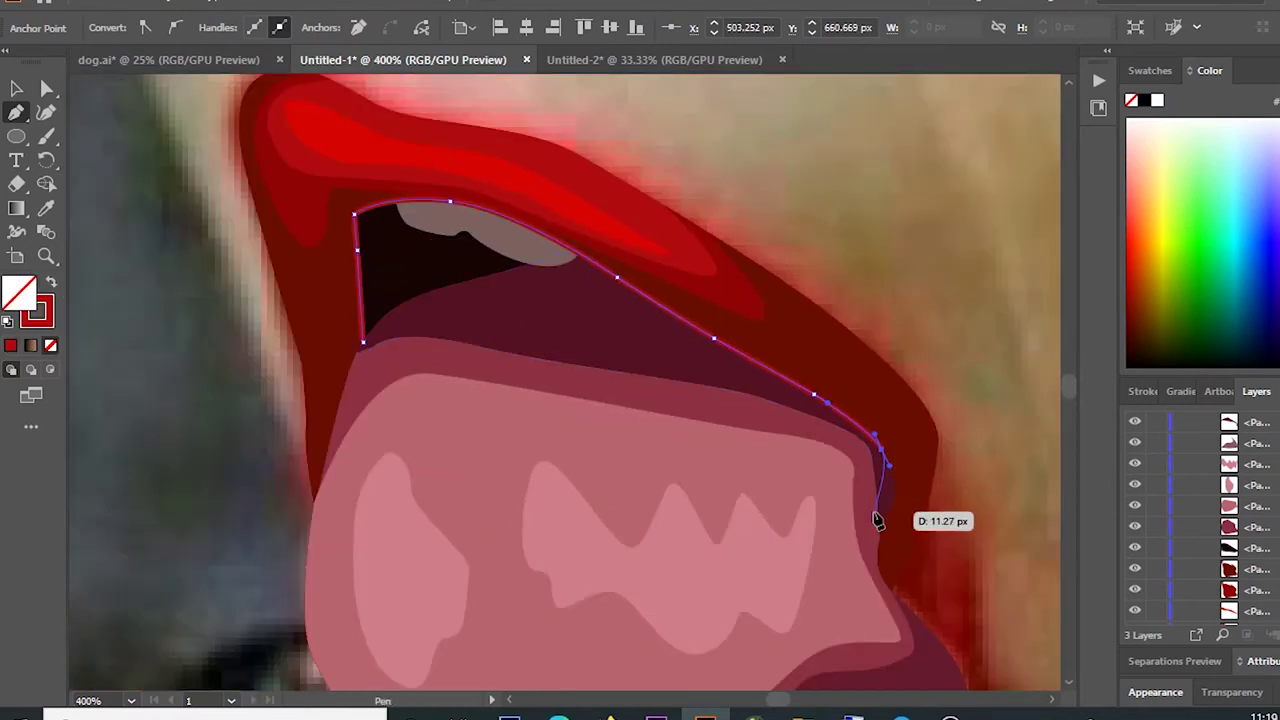
{"action": "left_click_drag", "start_coordinate": [829, 581], "coordinate": [534, 614]}
{"action": "left_click", "coordinate": [381, 611]}
{"action": "left_click_drag", "start_coordinate": [319, 517], "coordinate": [321, 483]}
{"action": "left_click_drag", "start_coordinate": [362, 342], "coordinate": [379, 311]}
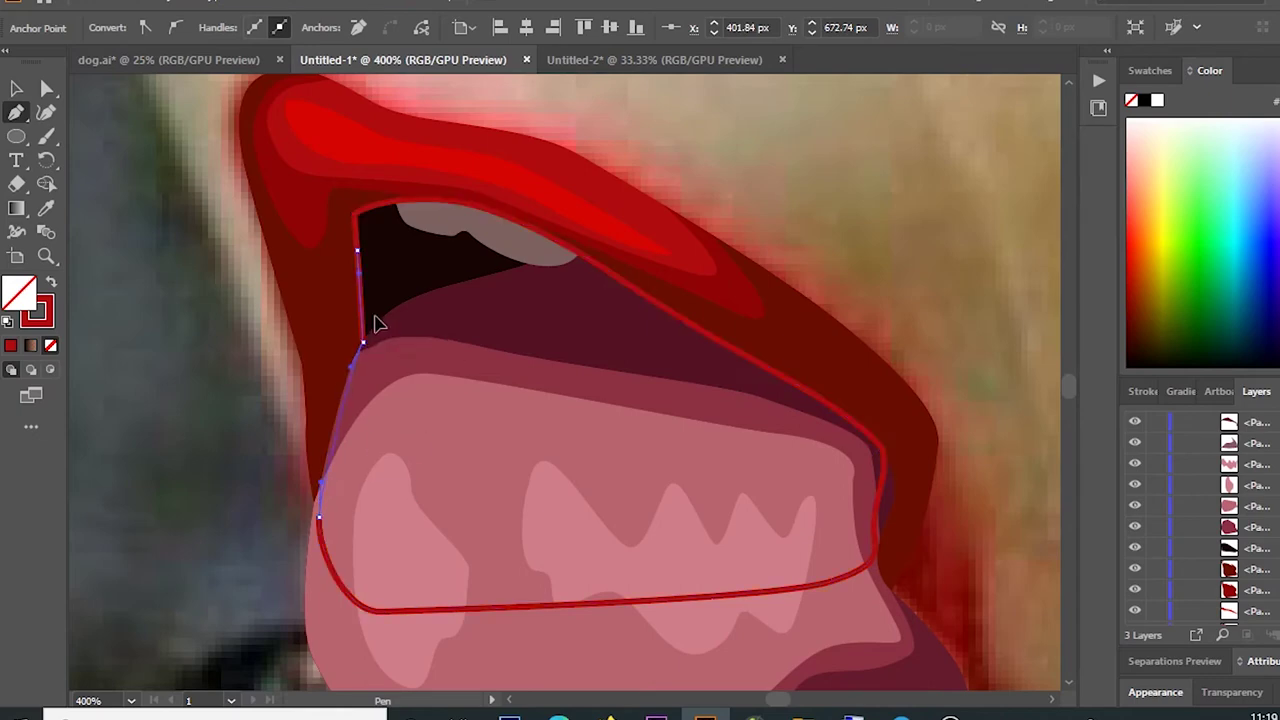
{"action": "left_click", "coordinate": [45, 210]}
{"action": "key", "text": "ctrl+1"}
{"action": "key", "text": "period"}
Step: Run the mouth-opening gradient vertically down the mouth
{"action": "key", "text": "g"}
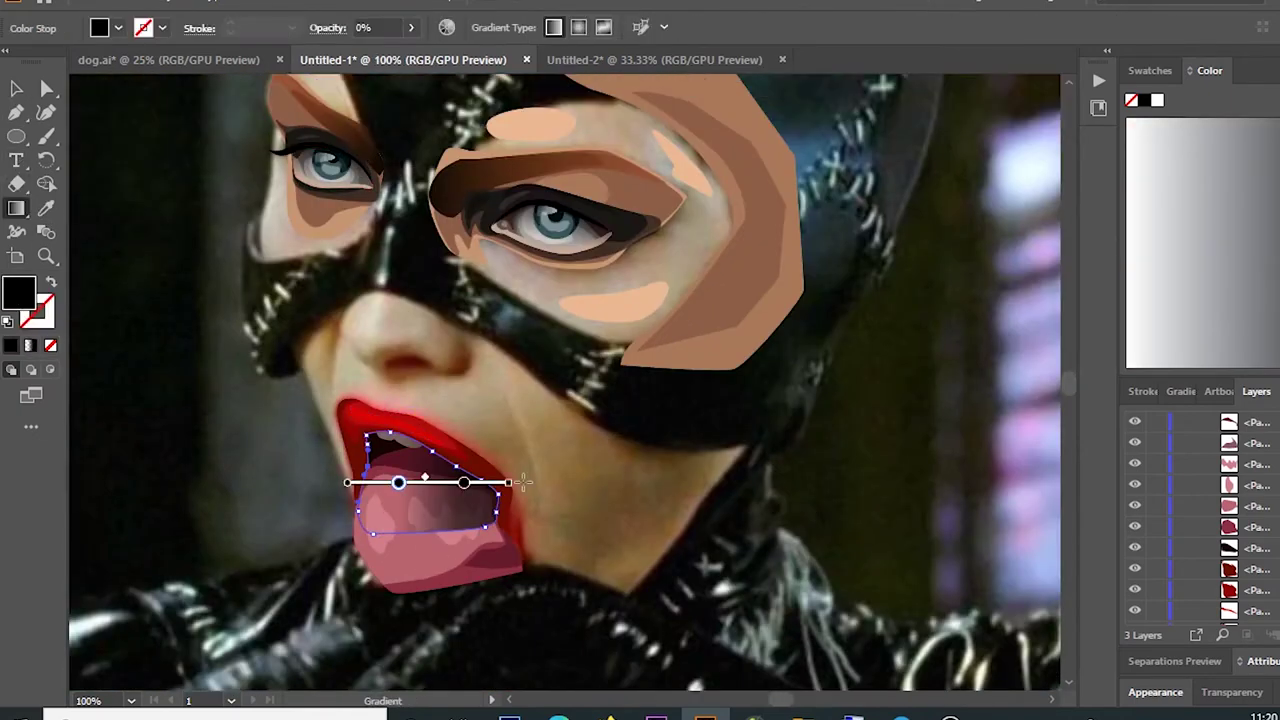
{"action": "left_click_drag", "start_coordinate": [428, 500], "coordinate": [448, 343]}
{"action": "left_click_drag", "start_coordinate": [439, 414], "coordinate": [419, 575]}
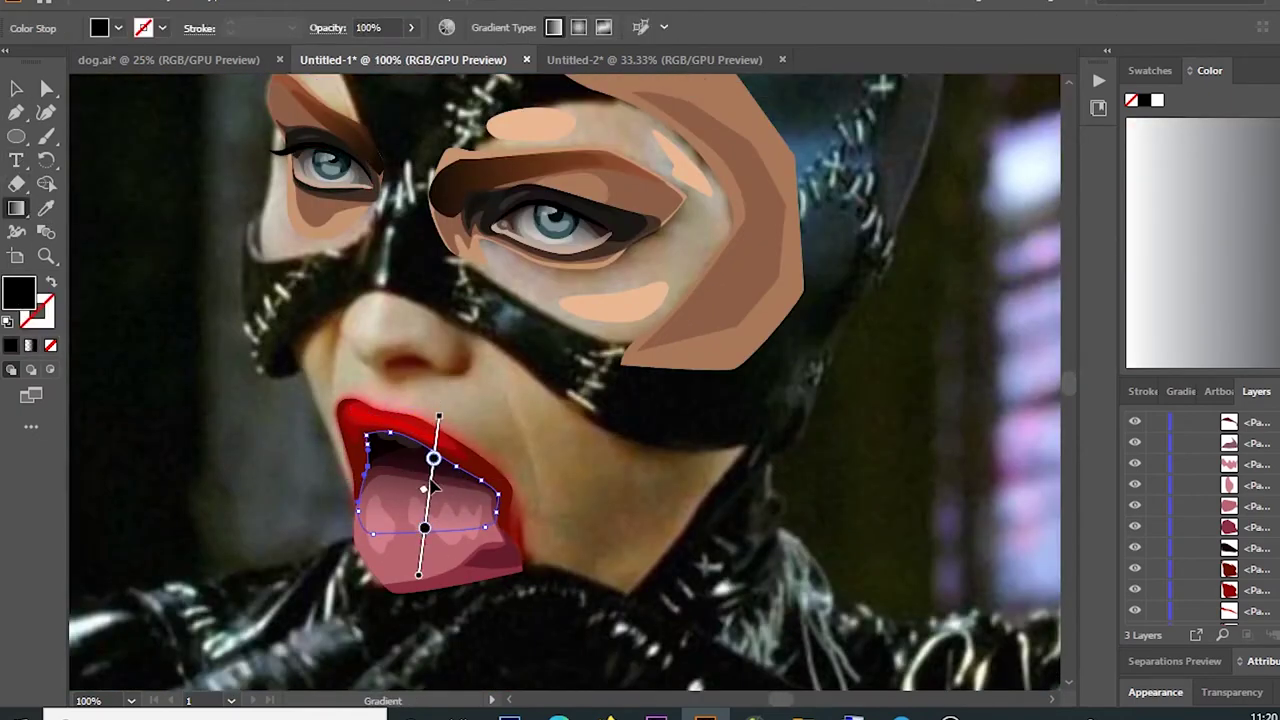
{"action": "key", "text": "v"}
{"action": "key", "text": "ctrl+shift+a"}
{"action": "key", "text": "ctrl+minus"}
{"action": "key", "text": "ctrl+minus"}
{"action": "key", "text": "ctrl+minus"}
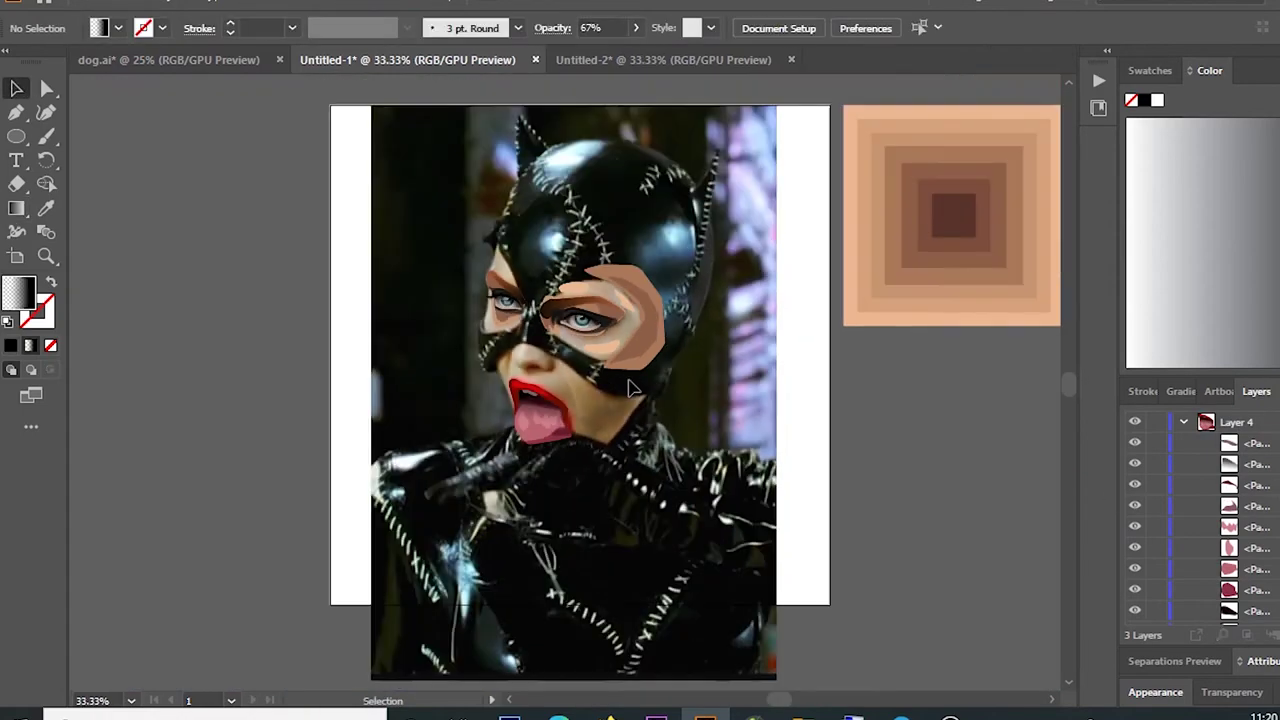
{"action": "key", "text": "ctrl+plus"}
{"action": "key", "text": "ctrl+plus"}
{"action": "key", "text": "ctrl+plus"}
{"action": "key", "text": "ctrl+plus"}
Step: Straighten the mouth-opening gradient so it runs vertically, then check it zoomed out
{"action": "left_click", "coordinate": [573, 549]}
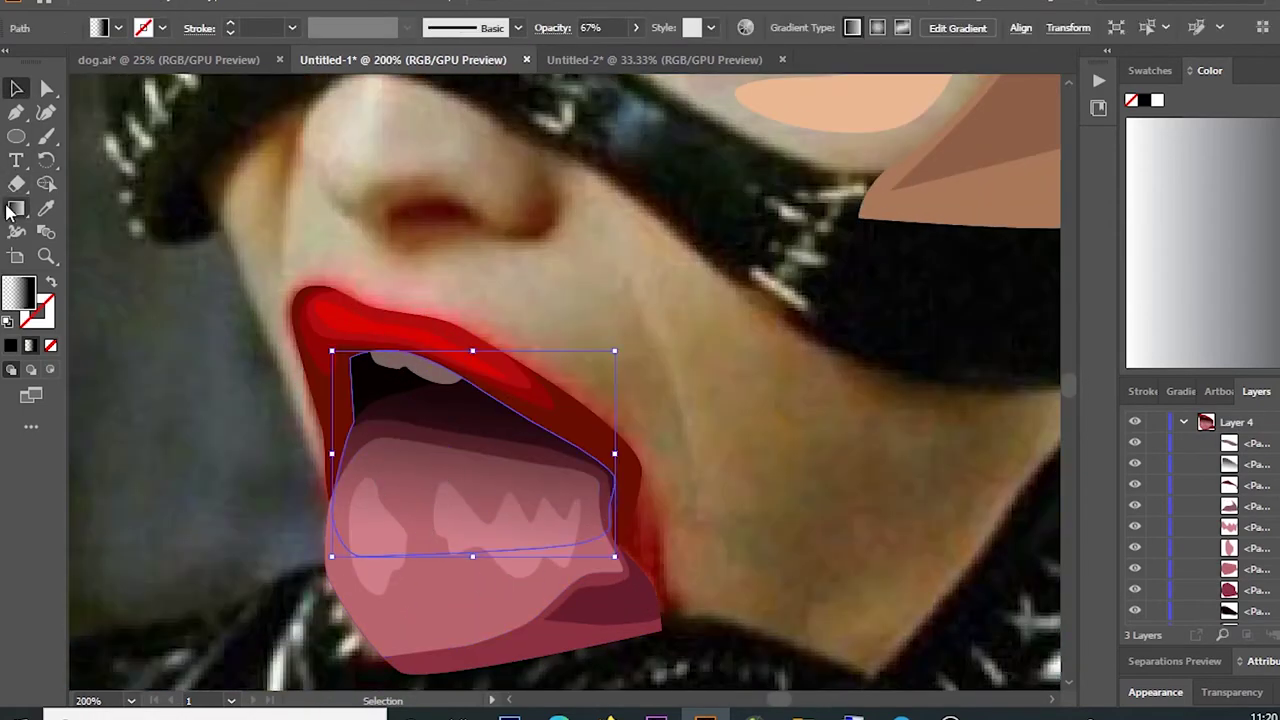
{"action": "key", "text": "g"}
{"action": "left_click_drag", "start_coordinate": [494, 329], "coordinate": [471, 329]}
{"action": "key", "text": "v"}
{"action": "left_click", "coordinate": [195, 345]}
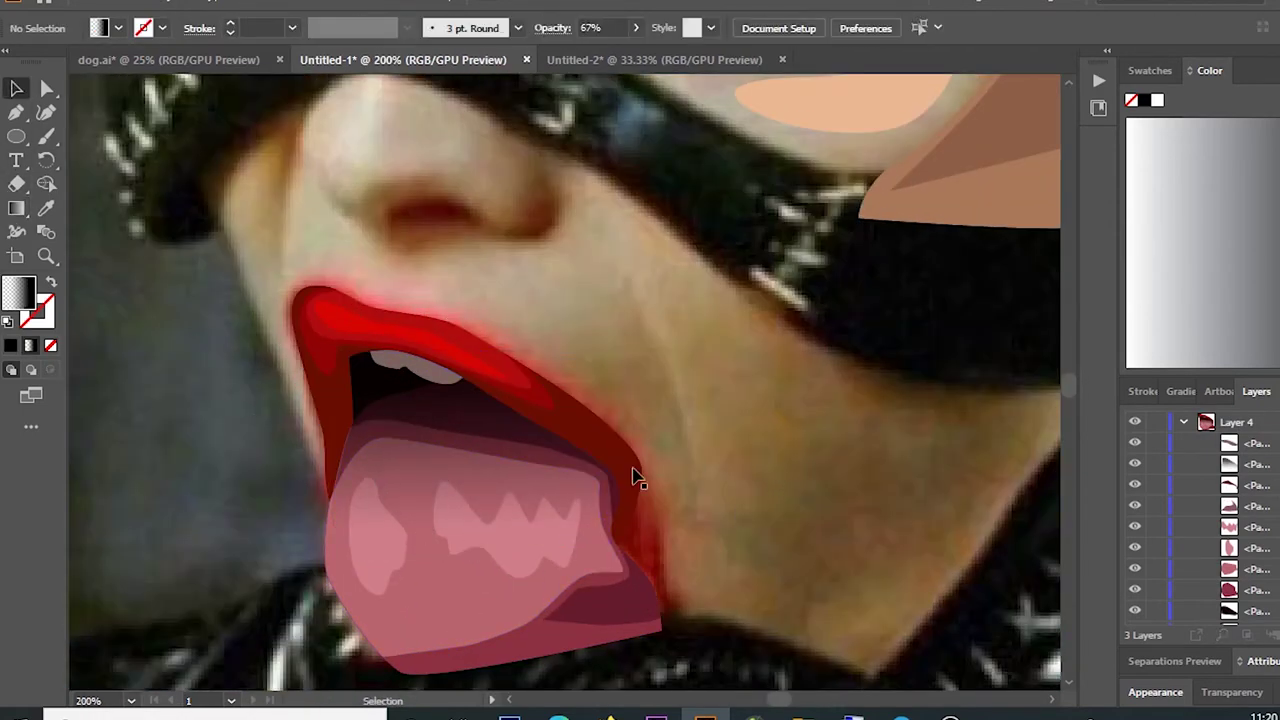
{"action": "key", "text": "ctrl+minus"}
{"action": "key", "text": "ctrl+minus"}
{"action": "key", "text": "ctrl+plus"}
Step: Pen-trace the tongue outline from its lower edge up the left side, across the top and to the right edge
{"action": "scroll", "coordinate": [720, 471], "scroll_direction": "down", "scroll_amount": 1}
{"action": "left_click", "coordinate": [515, 572]}
{"action": "key", "text": "ctrl+plus"}
{"action": "key", "text": "p"}
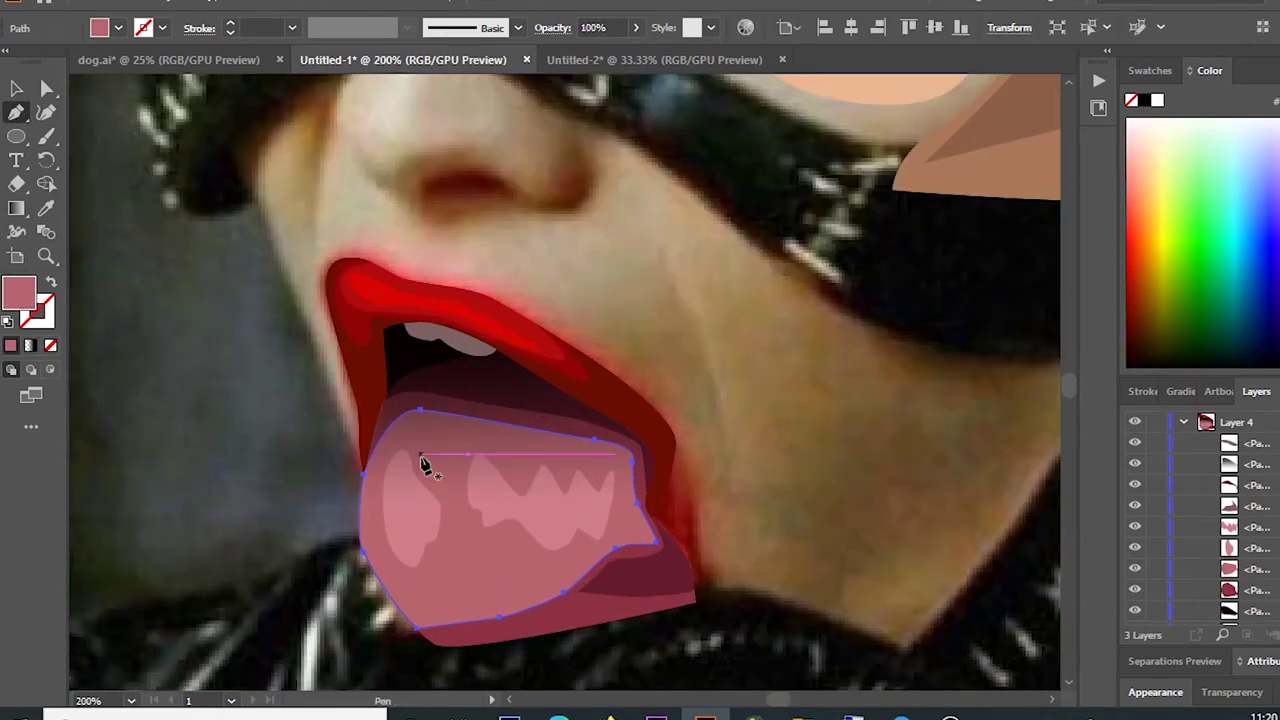
{"action": "left_click", "coordinate": [527, 601]}
{"action": "left_click", "coordinate": [395, 615]}
{"action": "left_click", "coordinate": [339, 528]}
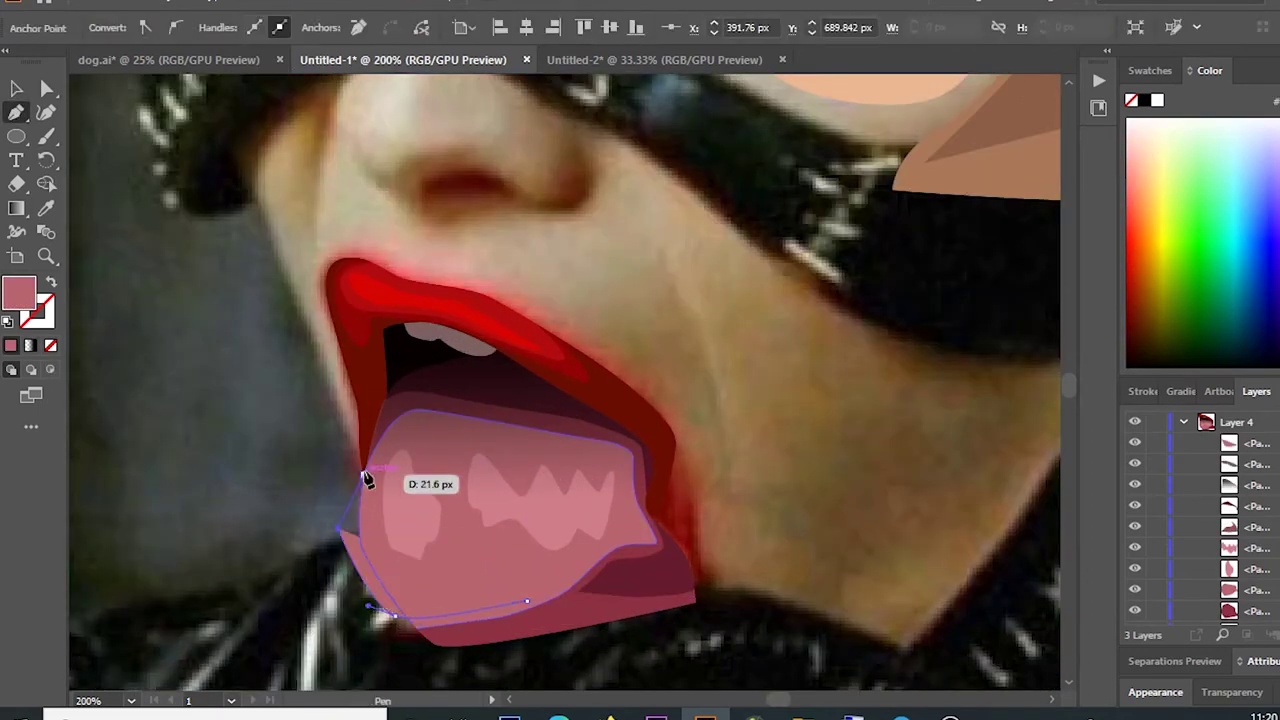
{"action": "left_click", "coordinate": [363, 475]}
{"action": "left_click", "coordinate": [412, 420]}
{"action": "left_click", "coordinate": [542, 441]}
{"action": "left_click", "coordinate": [630, 467]}
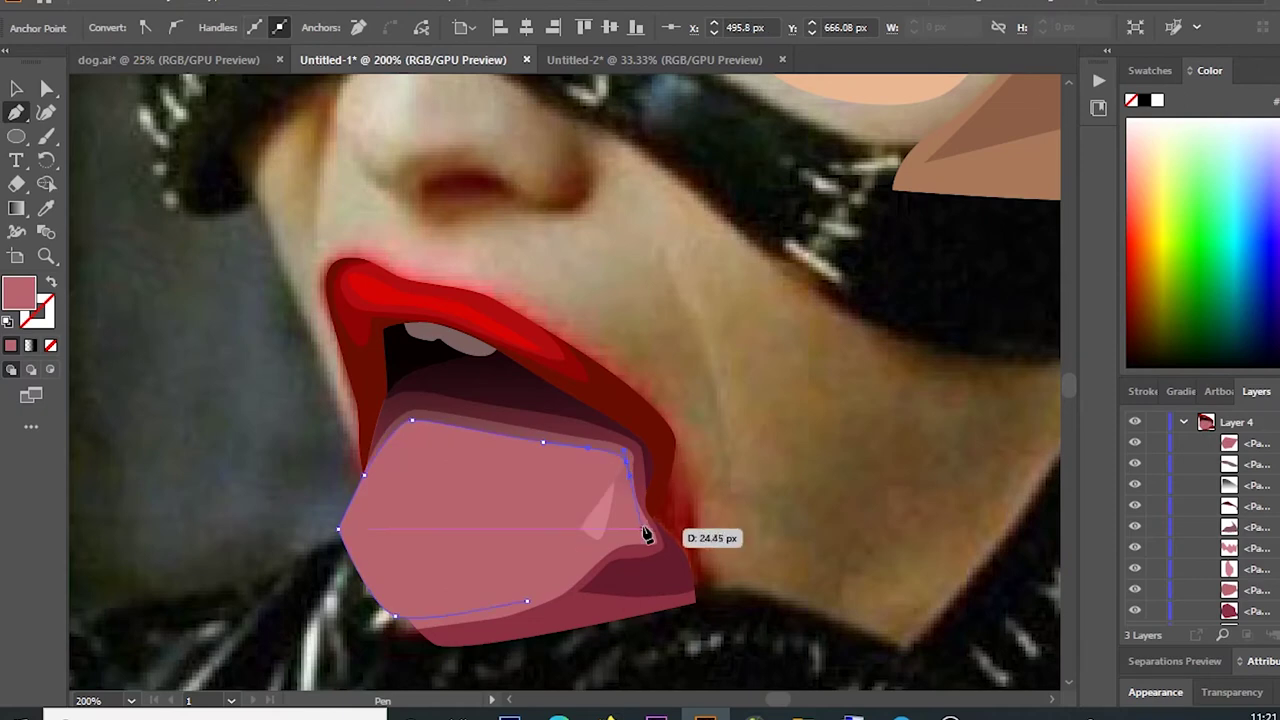
Step: Finish the tongue's lower edge and show the skin-coloured face shape without the photo
{"action": "key", "text": "ctrl+plus"}
{"action": "key", "text": "ctrl+plus"}
{"action": "scroll", "coordinate": [641, 551], "scroll_direction": "down", "scroll_amount": 2}
{"action": "left_click_drag", "start_coordinate": [524, 509], "coordinate": [502, 534]}
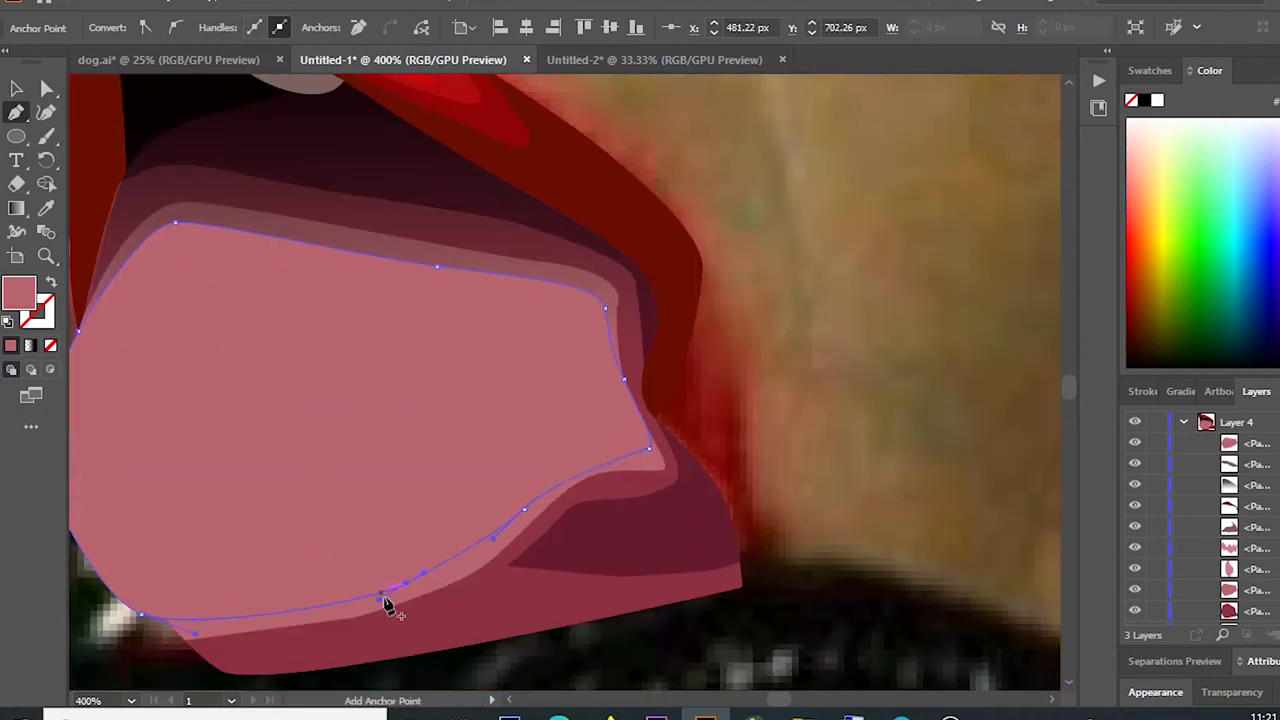
{"action": "key", "text": "ctrl+minus"}
{"action": "key", "text": "shift+m"}
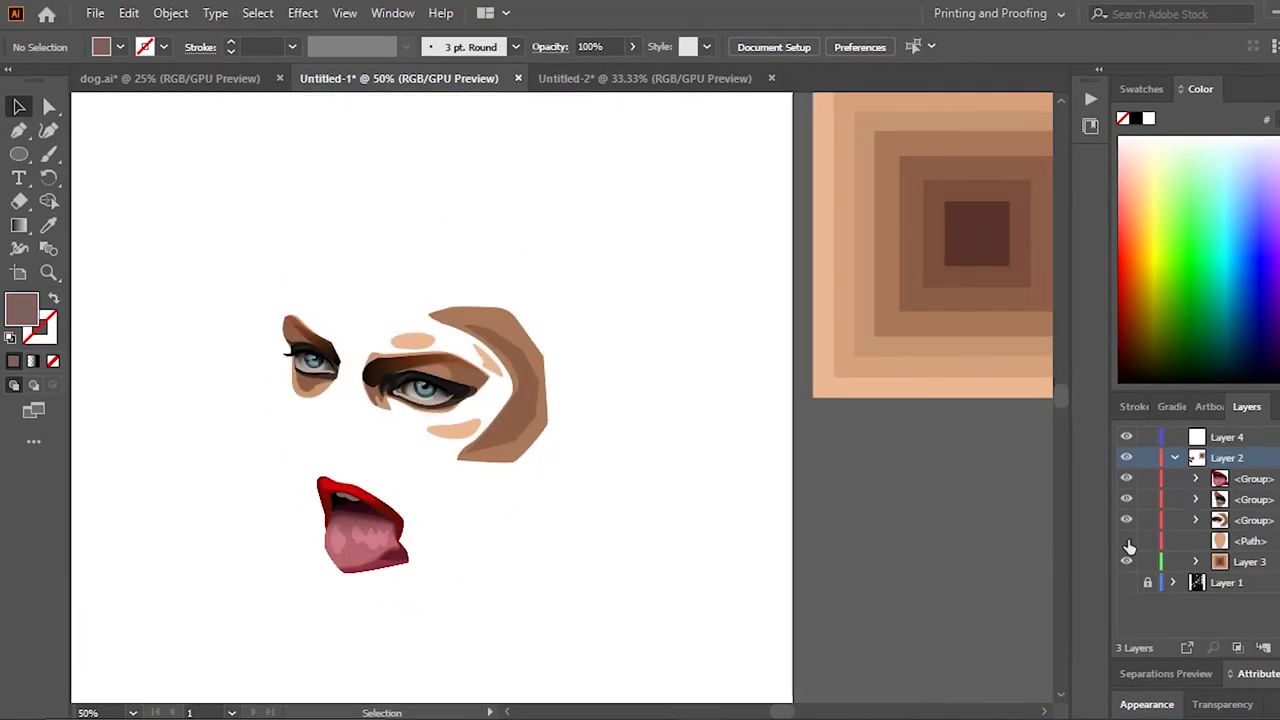
{"action": "left_click", "coordinate": [1127, 541]}
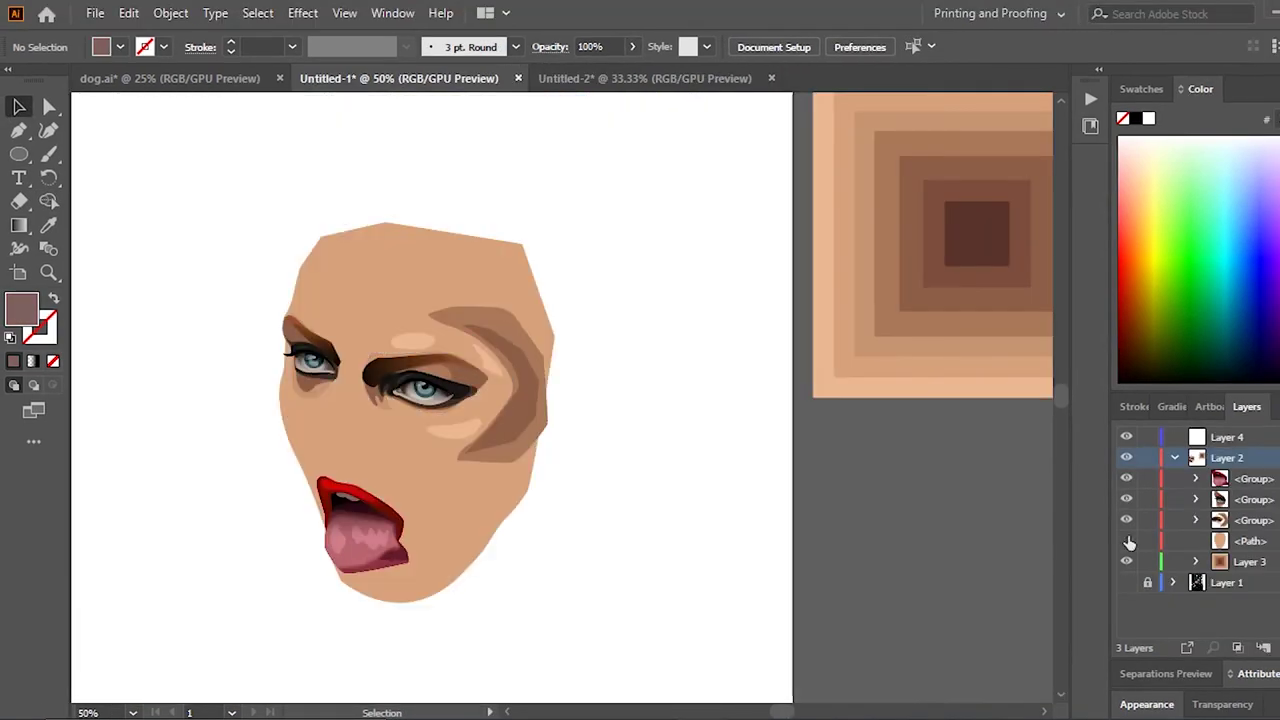
Step: Hide the face shape, show the reference photo and zoom in on the nose
{"action": "left_click", "coordinate": [1127, 541]}
{"action": "left_click", "coordinate": [1126, 582]}
{"action": "key", "text": "ctrl+1"}
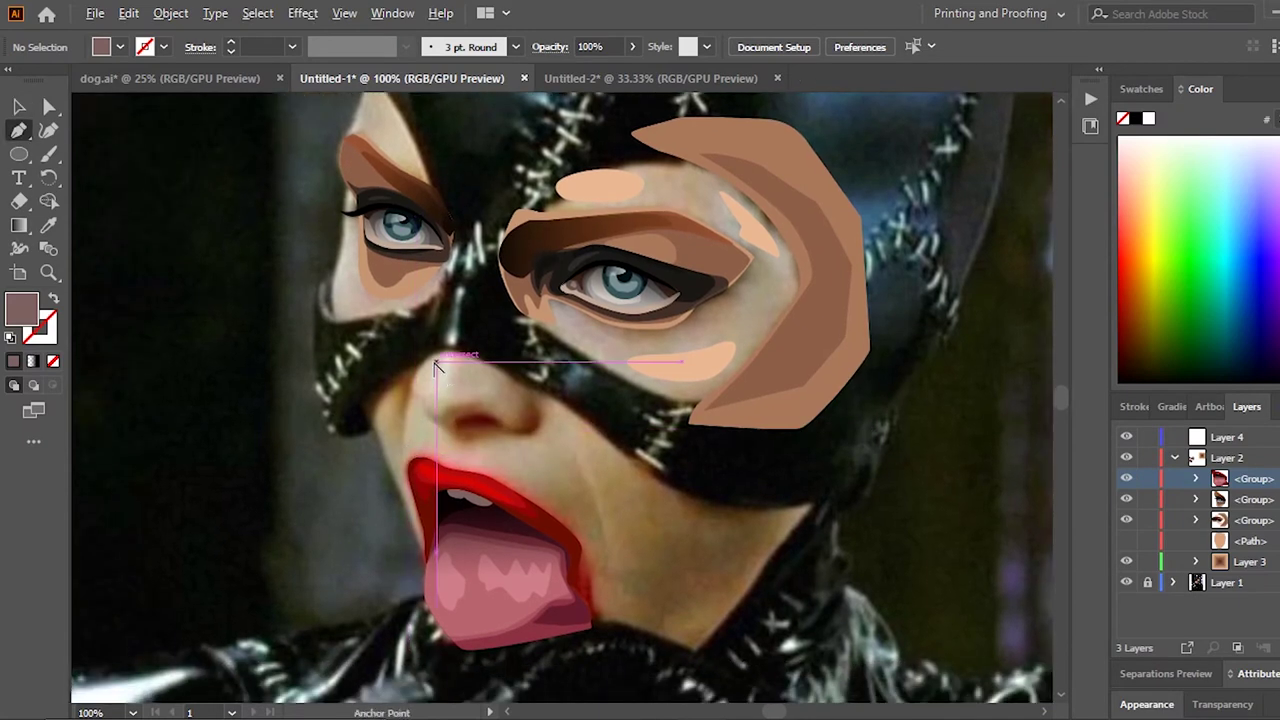
{"action": "key", "text": "ctrl+="}
Step: Trace a closed nostril outline with a black stroke and no fill
{"action": "left_click", "coordinate": [404, 407]}
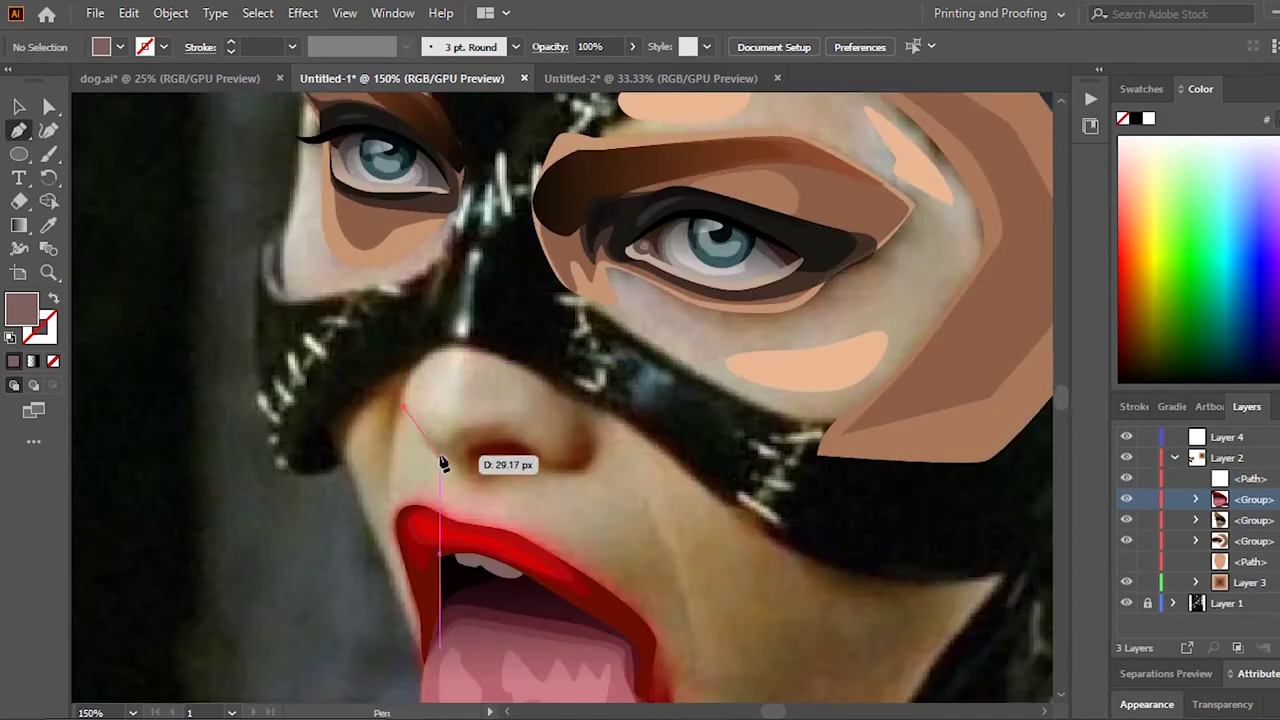
{"action": "left_click_drag", "start_coordinate": [518, 470], "coordinate": [586, 480]}
{"action": "key", "text": "d"}
{"action": "key", "text": "slash"}
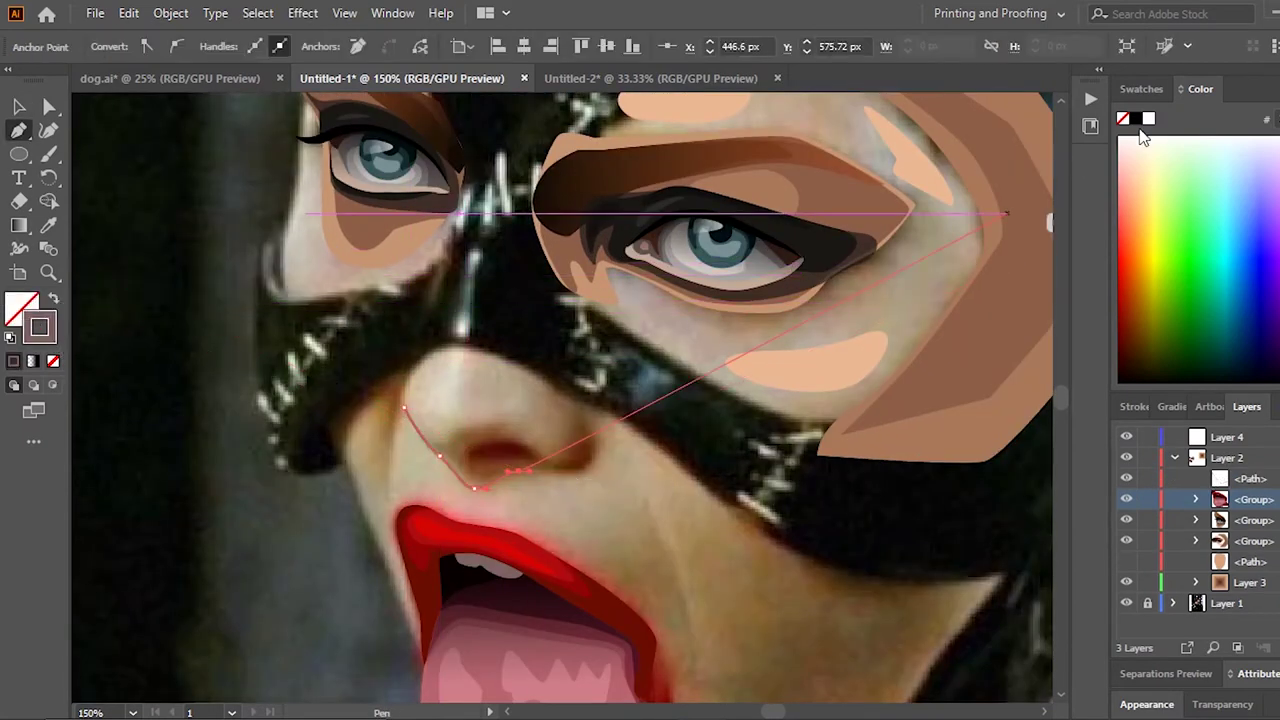
{"action": "left_click", "coordinate": [590, 392]}
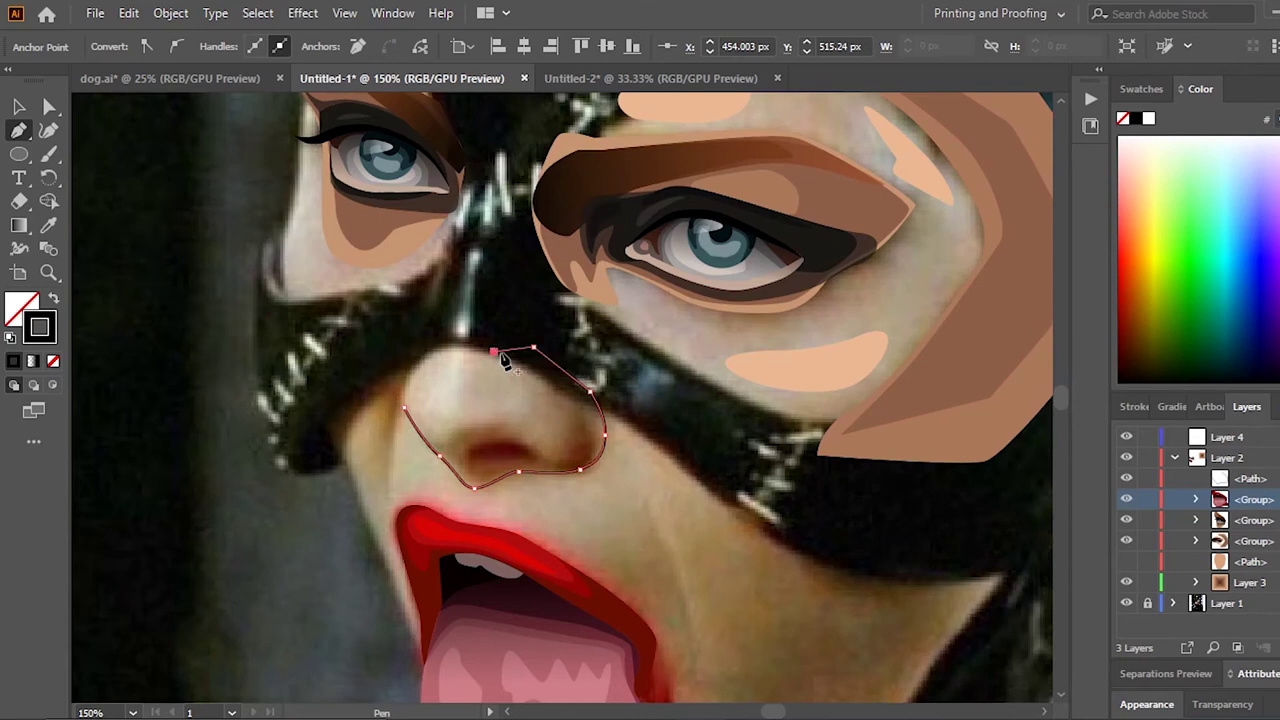
{"action": "left_click", "coordinate": [404, 407]}
Step: Trace the outer nose outline curving around the nostril bottom and left side
{"action": "key", "text": "ctrl+="}
{"action": "left_click", "coordinate": [460, 350]}
{"action": "left_click_drag", "start_coordinate": [432, 422], "coordinate": [415, 385]}
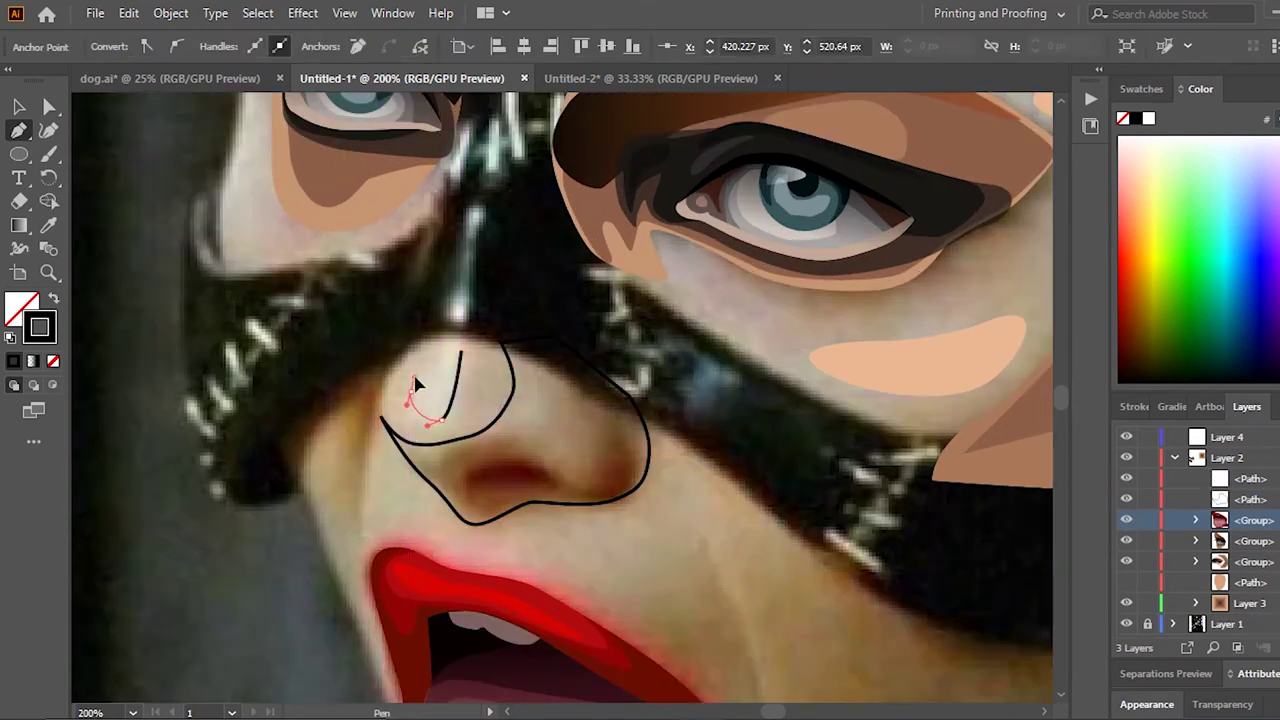
{"action": "left_click_drag", "start_coordinate": [606, 506], "coordinate": [527, 495]}
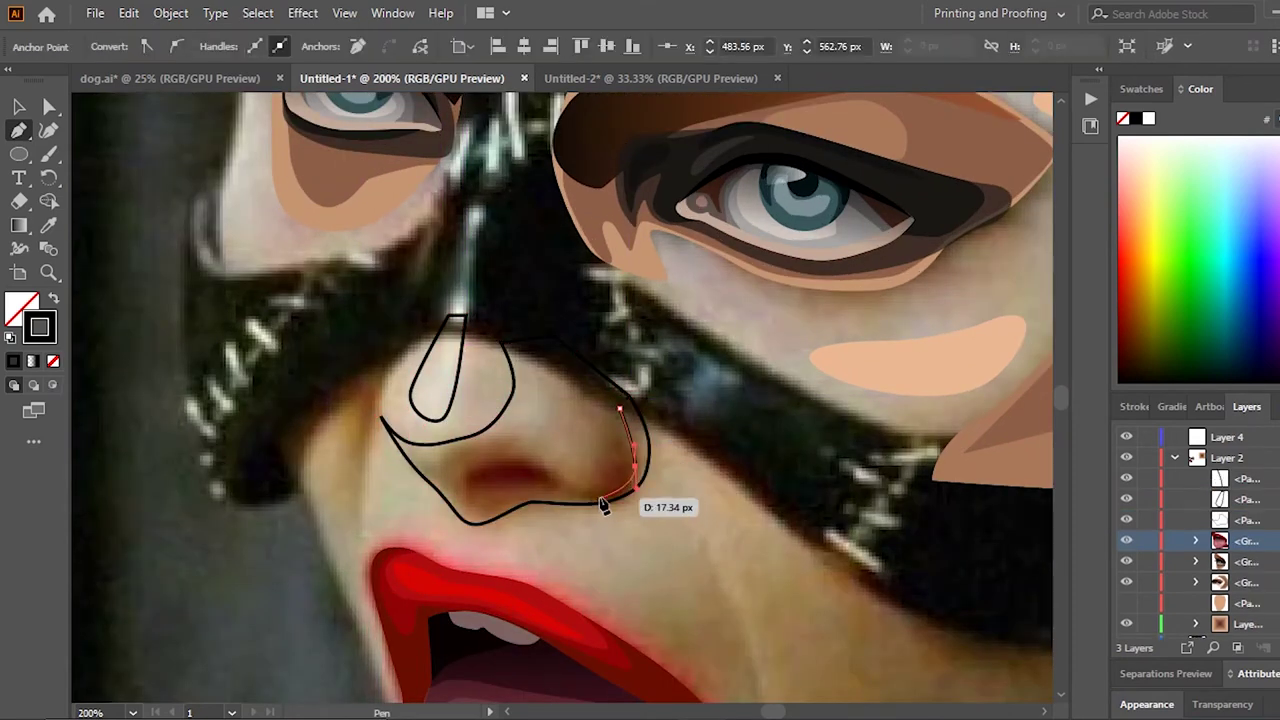
{"action": "key", "text": "ctrl+="}
{"action": "left_click", "coordinate": [370, 482]}
{"action": "mouse_move", "coordinate": [304, 421]}
{"action": "left_mouse_down"}
{"action": "mouse_move", "coordinate": [633, 400]}
{"action": "mouse_move", "coordinate": [609, 349]}
{"action": "left_mouse_up"}
{"action": "key", "text": "ctrl+minus"}
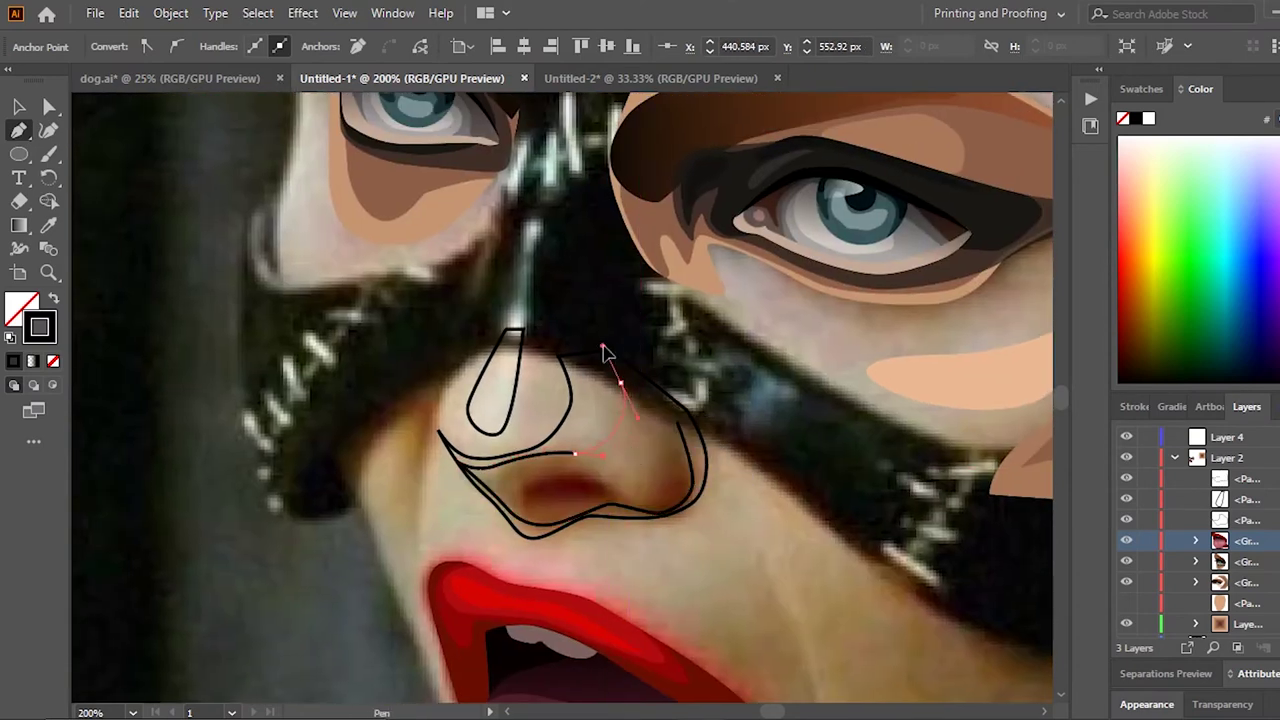
Step: Outline the inside of the nostril and the nostril opening with curved paths
{"action": "mouse_move", "coordinate": [657, 462]}
{"action": "left_mouse_down"}
{"action": "mouse_move", "coordinate": [615, 490]}
{"action": "mouse_move", "coordinate": [772, 530]}
{"action": "left_mouse_up"}
{"action": "key", "text": "ctrl+="}
{"action": "left_click", "coordinate": [785, 475]}
{"action": "left_click_drag", "start_coordinate": [720, 372], "coordinate": [755, 362]}
{"action": "left_click", "coordinate": [692, 340]}
{"action": "left_click_drag", "start_coordinate": [750, 524], "coordinate": [745, 533]}
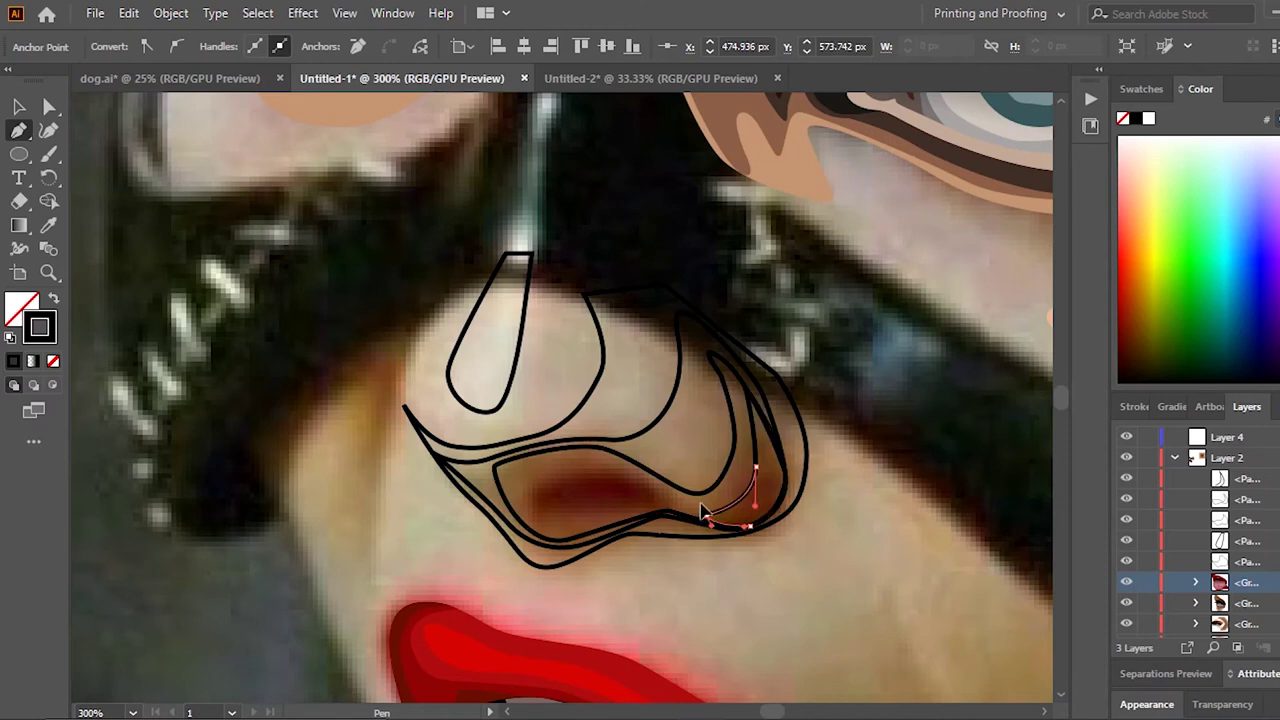
{"action": "left_click", "coordinate": [663, 498]}
{"action": "left_click_drag", "start_coordinate": [605, 470], "coordinate": [612, 474]}
{"action": "left_click_drag", "start_coordinate": [533, 500], "coordinate": [533, 525]}
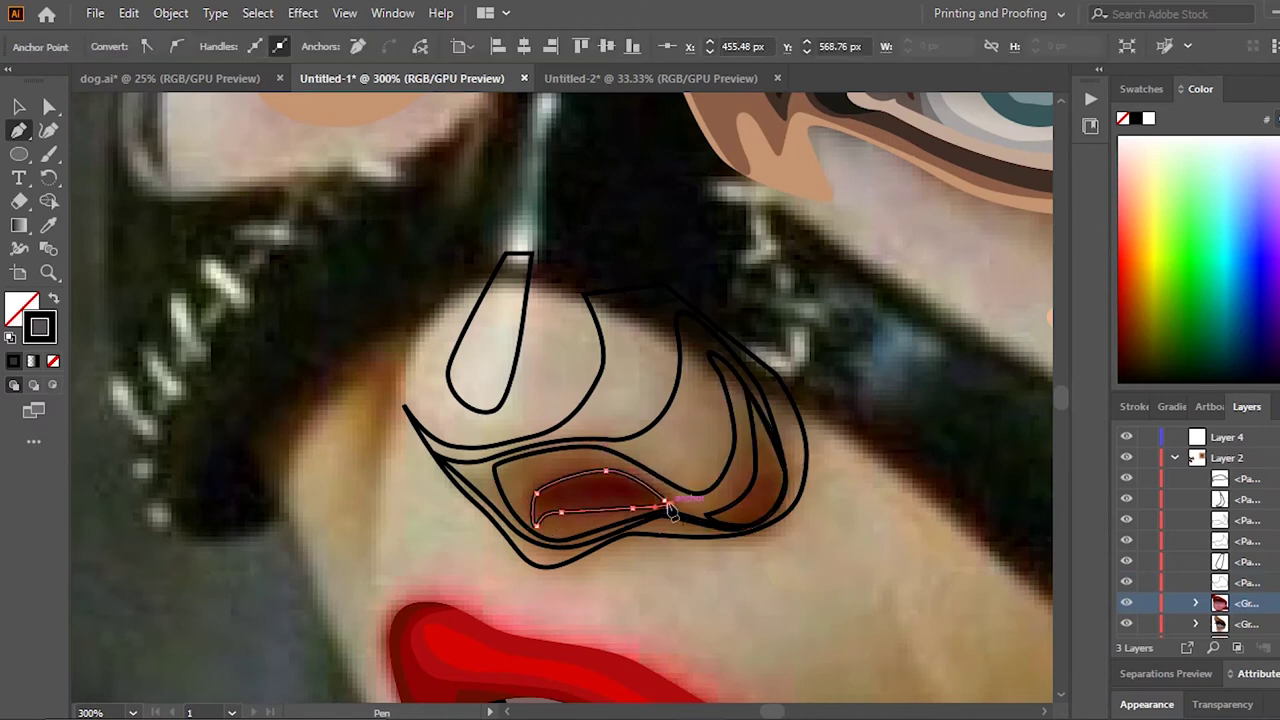
Step: Fill the outer nose shape with a skin colour sampled by Eyedropper
{"action": "key", "text": "ctrl+minus"}
{"action": "key", "text": "ctrl+minus"}
{"action": "left_click_drag", "start_coordinate": [379, 359], "coordinate": [337, 387]}
{"action": "key", "text": "ctrl+minus"}
{"action": "key", "text": "ctrl+minus"}
{"action": "left_click", "coordinate": [398, 404]}
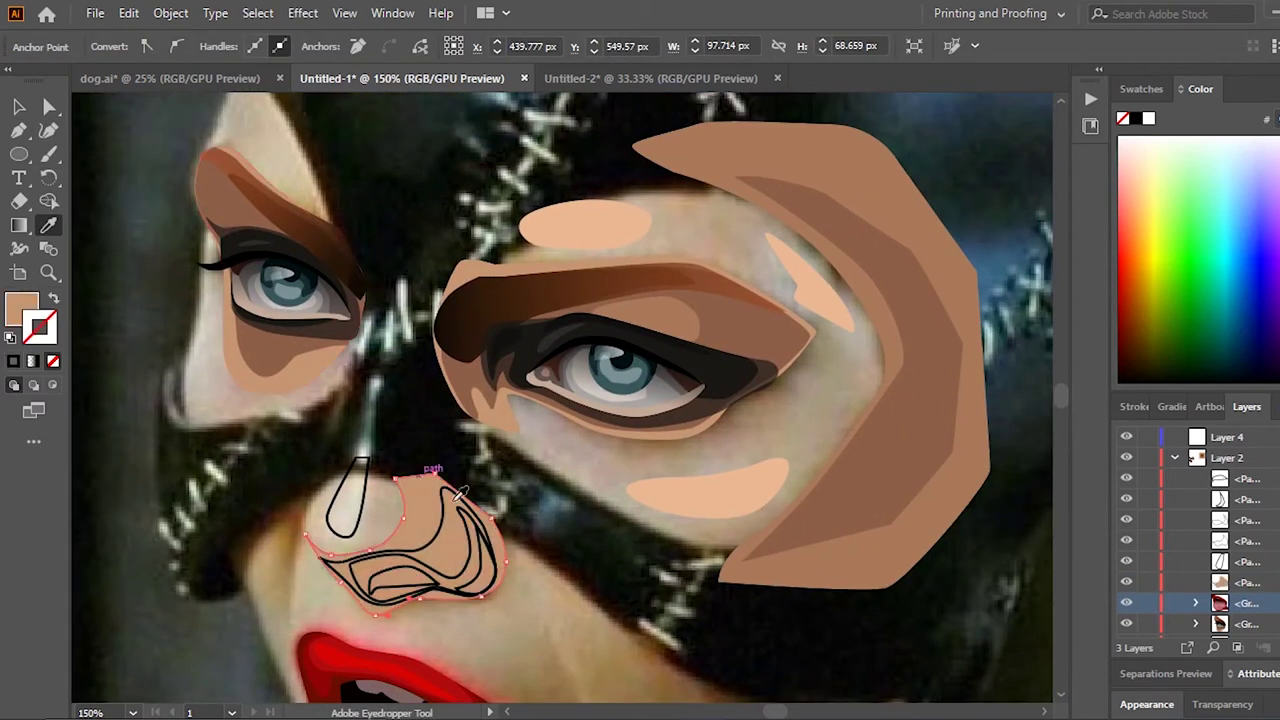
Step: Fill a nose piece with a sampled mid brown, then deselect it
{"action": "left_click_drag", "start_coordinate": [849, 441], "coordinate": [689, 447]}
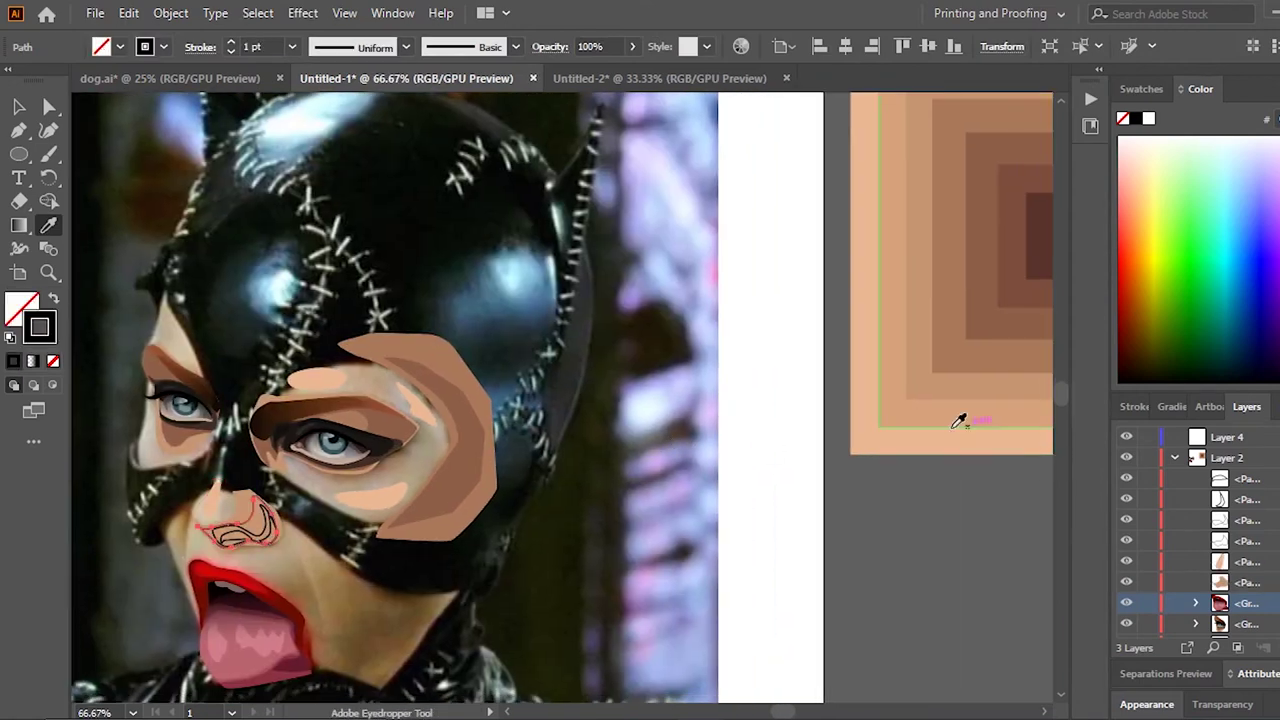
{"action": "left_click", "coordinate": [956, 358]}
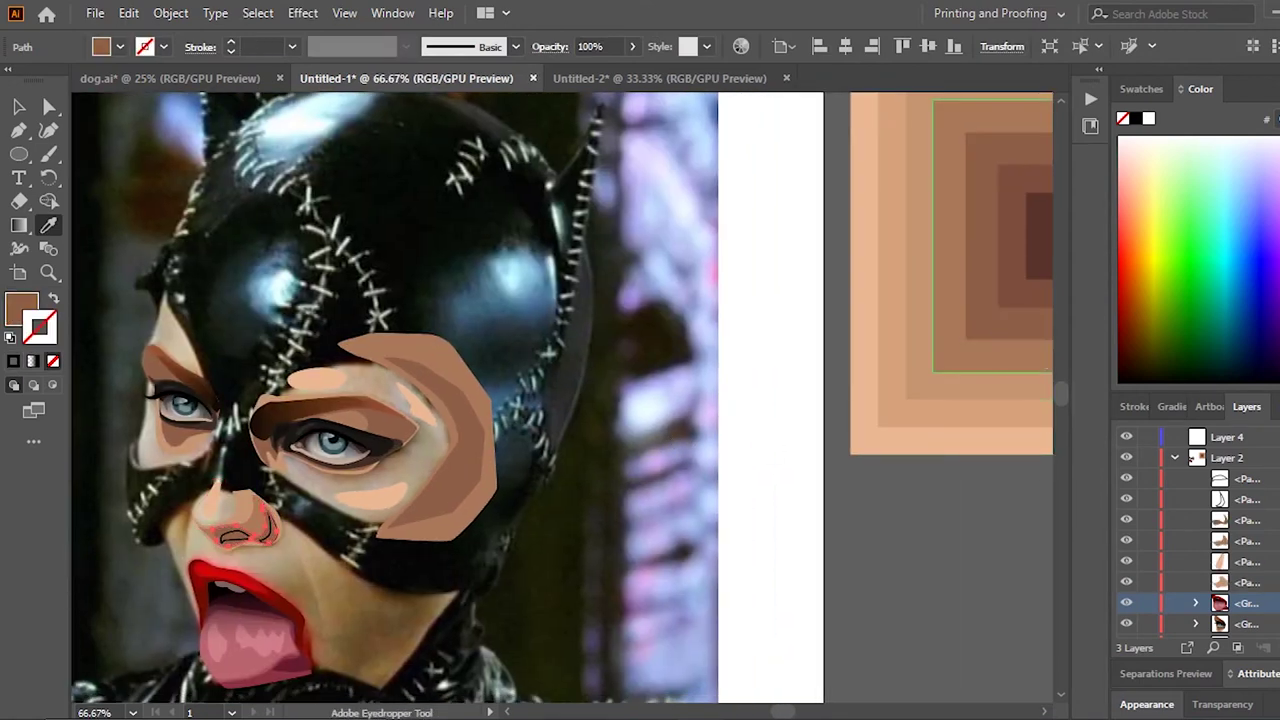
{"action": "key", "text": "ctrl+shift+a"}
{"action": "key", "text": "v"}
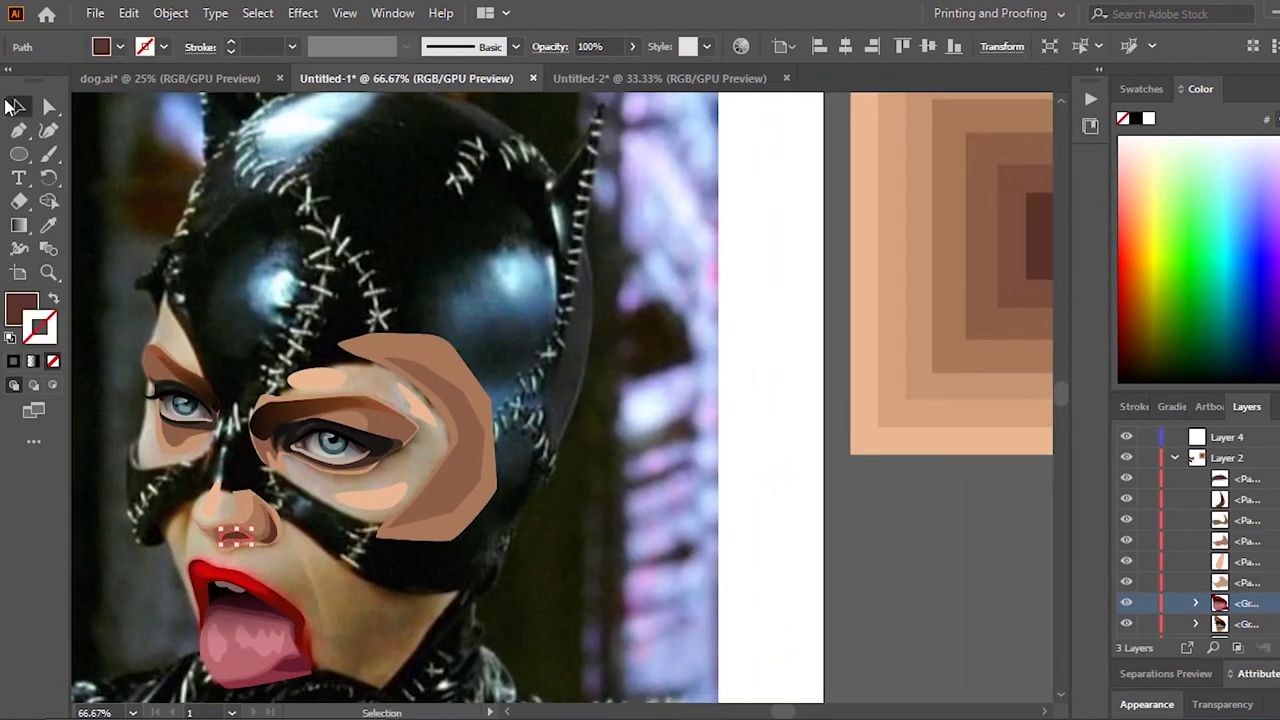
{"action": "key", "text": "ctrl+minus"}
{"action": "key", "text": "ctrl+minus"}
{"action": "key", "text": "ctrl+plus"}
{"action": "key", "text": "ctrl+plus"}
{"action": "key", "text": "ctrl+plus"}
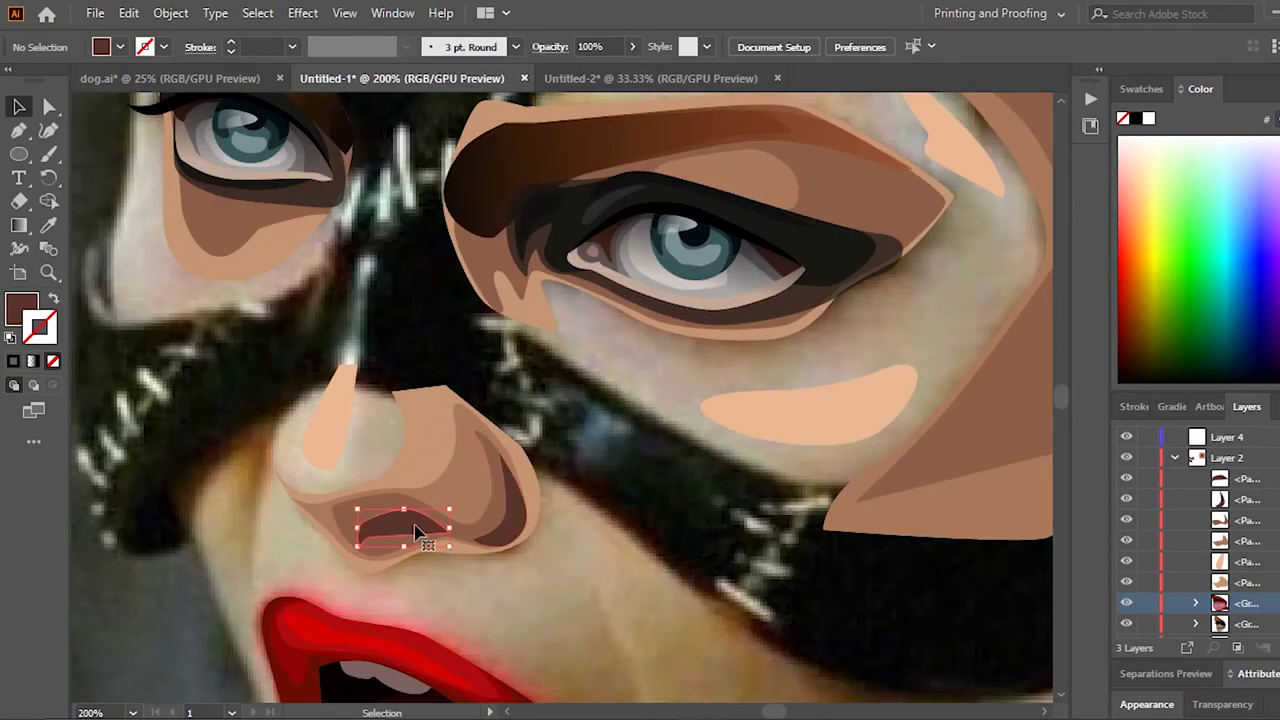
Step: Give the nostril opening a dark #2D1C18 fill via the Color Picker
{"action": "left_click", "coordinate": [418, 532]}
{"action": "key", "text": "ctrl+minus"}
{"action": "double_click", "coordinate": [22, 308]}
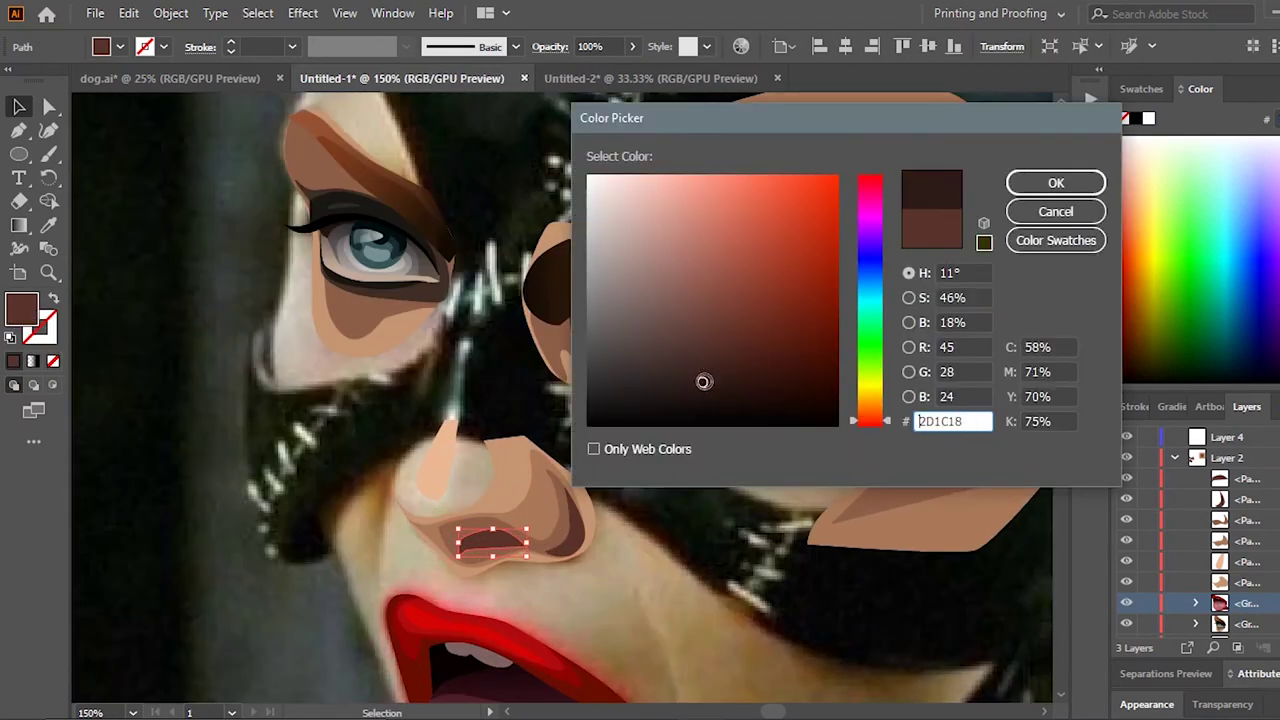
{"action": "left_click", "coordinate": [1056, 183]}
{"action": "key", "text": "ctrl+minus"}
{"action": "key", "text": "ctrl+minus"}
{"action": "key", "text": "ctrl+minus"}
{"action": "left_click", "coordinate": [746, 409]}
{"action": "key", "text": "ctrl+plus"}
{"action": "key", "text": "ctrl+plus"}
{"action": "key", "text": "ctrl+plus"}
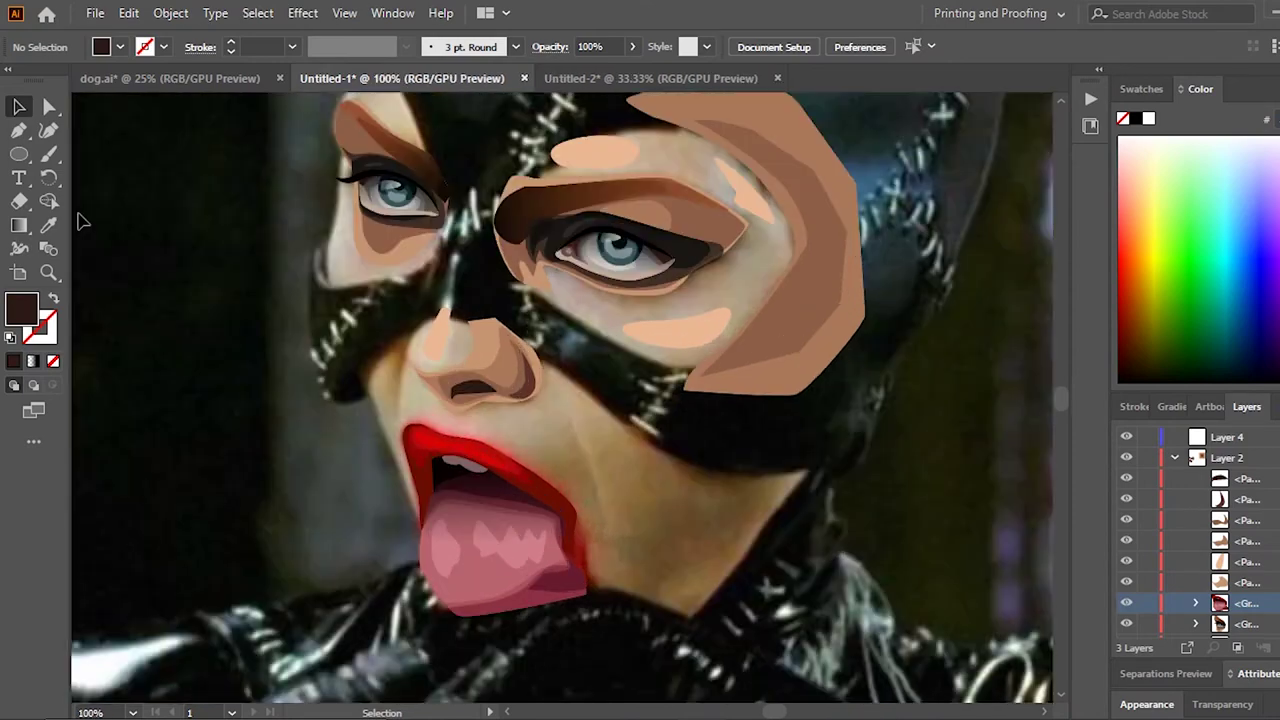
Step: Begin a Pen shadow outline on the cheek beside the nose, down toward the upper lip
{"action": "key", "text": "p"}
{"action": "key", "text": "ctrl+plus"}
{"action": "scroll", "coordinate": [394, 423], "scroll_direction": "up", "scroll_amount": 1}
{"action": "left_click", "coordinate": [443, 320]}
{"action": "left_click", "coordinate": [418, 335]}
{"action": "left_click", "coordinate": [410, 368]}
Step: Close the first cheek shadow outline and trace a second crescent shadow beside the nose
{"action": "left_click_drag", "start_coordinate": [396, 340], "coordinate": [418, 325]}
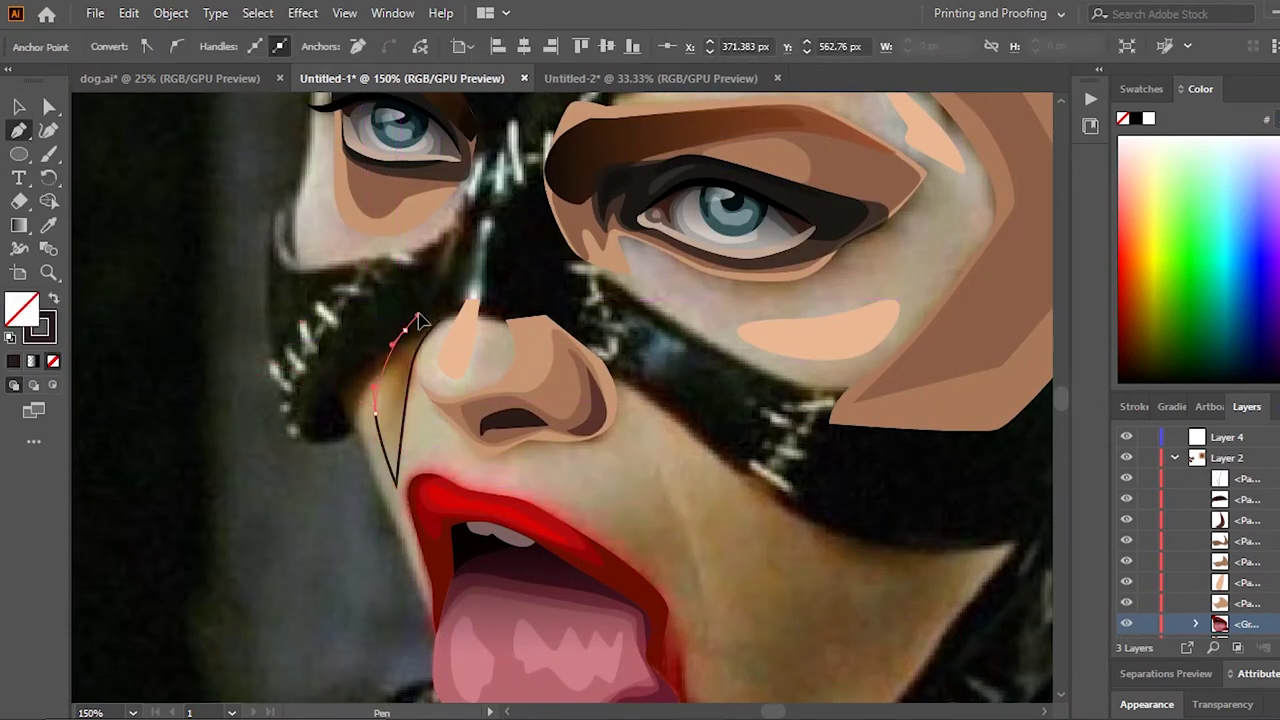
{"action": "key", "text": "ctrl+plus"}
{"action": "left_click", "coordinate": [443, 286]}
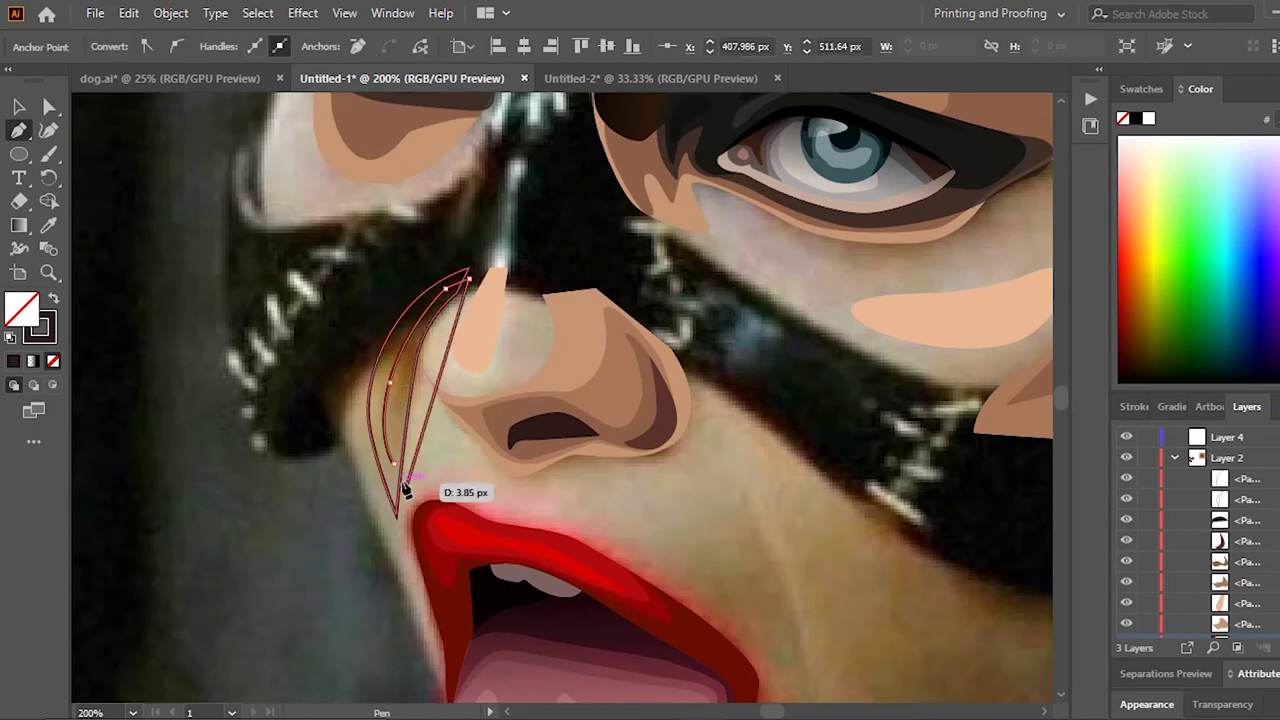
{"action": "left_click", "coordinate": [330, 340], "text": "ctrl"}
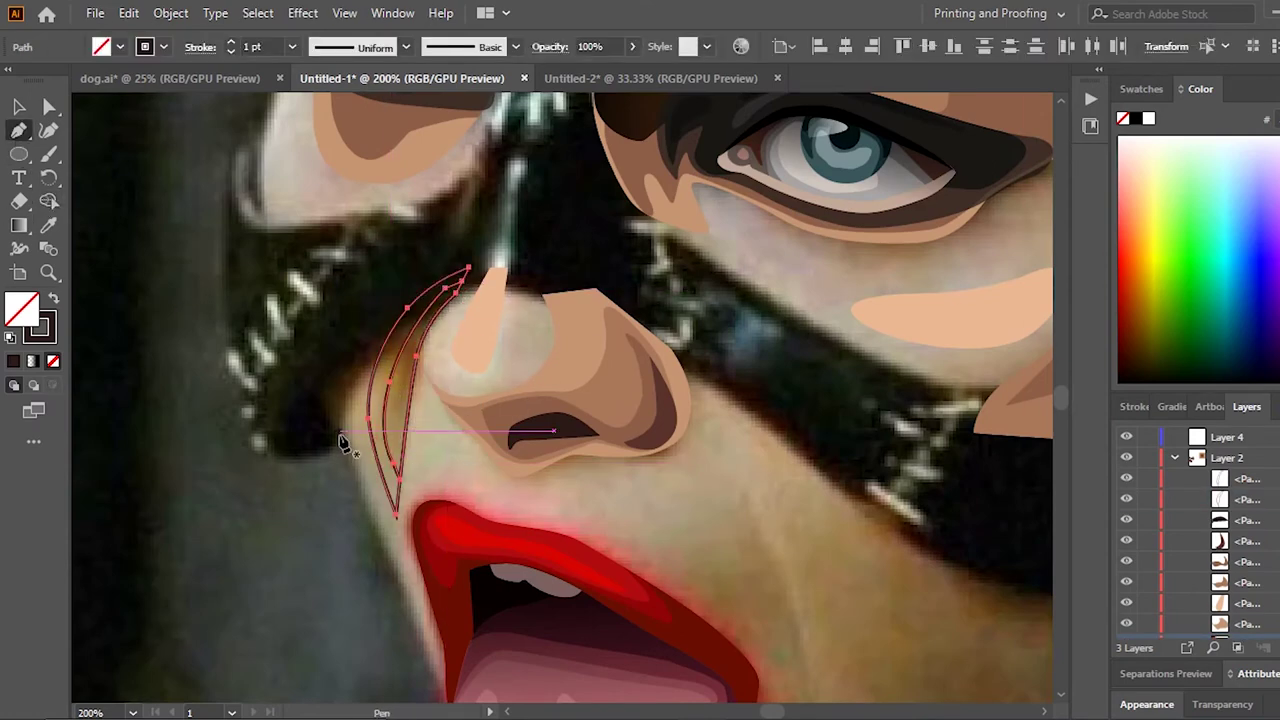
{"action": "left_click_drag", "start_coordinate": [337, 437], "coordinate": [310, 392]}
{"action": "left_click_drag", "start_coordinate": [463, 275], "coordinate": [343, 443]}
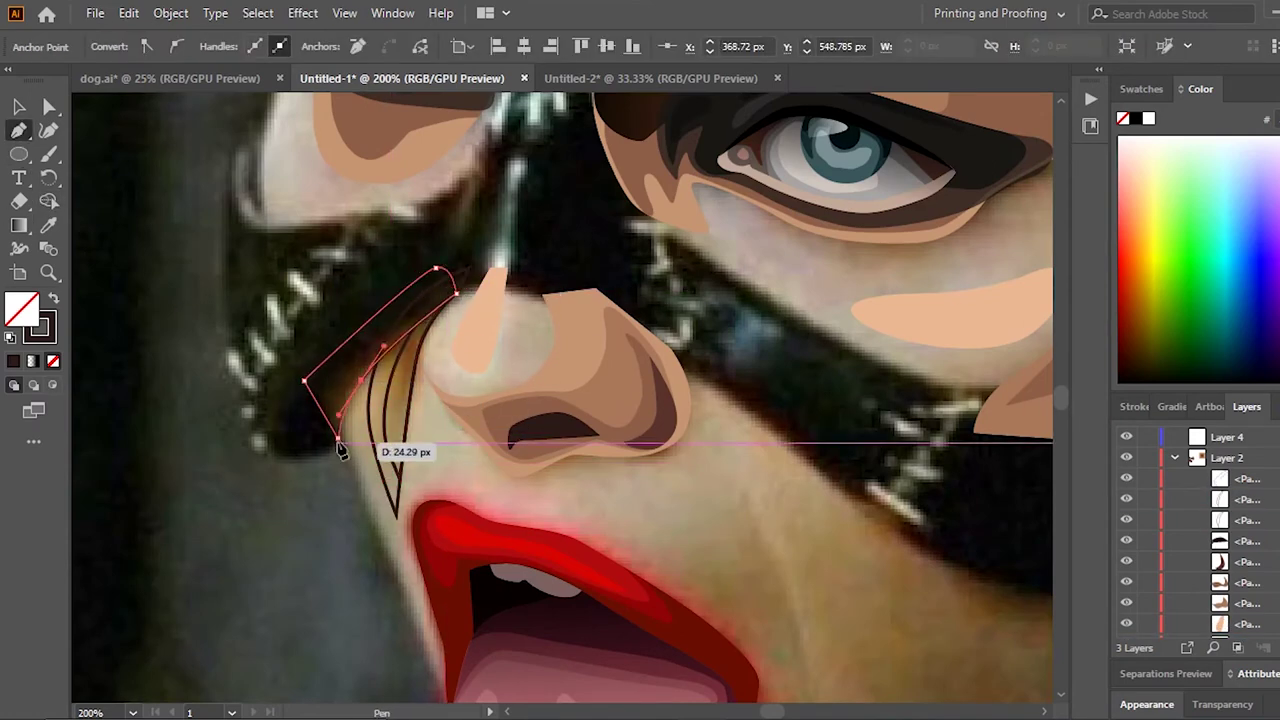
{"action": "key", "text": "ctrl+minus"}
{"action": "key", "text": "ctrl+plus"}
{"action": "left_click_drag", "start_coordinate": [1190, 620], "coordinate": [268, 428]}
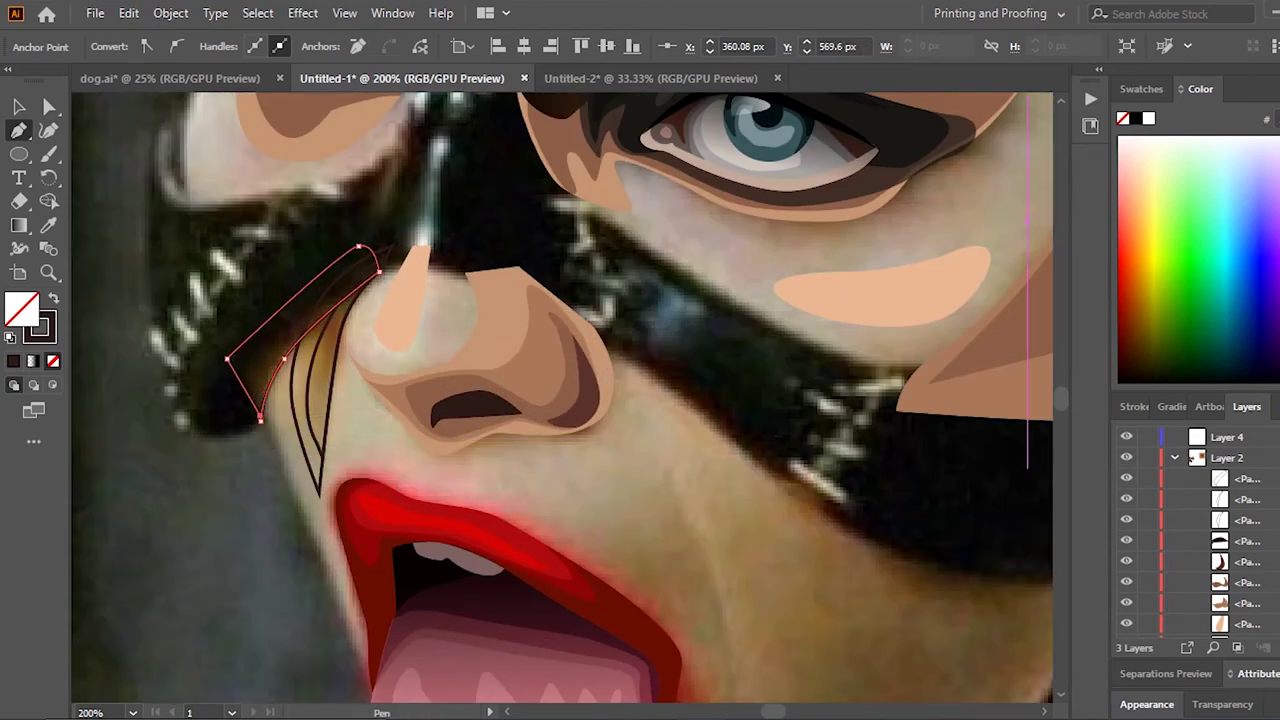
{"action": "left_click", "coordinate": [260, 421]}
Step: Fill the crescent shadow with a dark brown sampled from the colour squares
{"action": "key", "text": "i"}
{"action": "key", "text": "ctrl+minus"}
{"action": "left_click", "coordinate": [610, 300]}
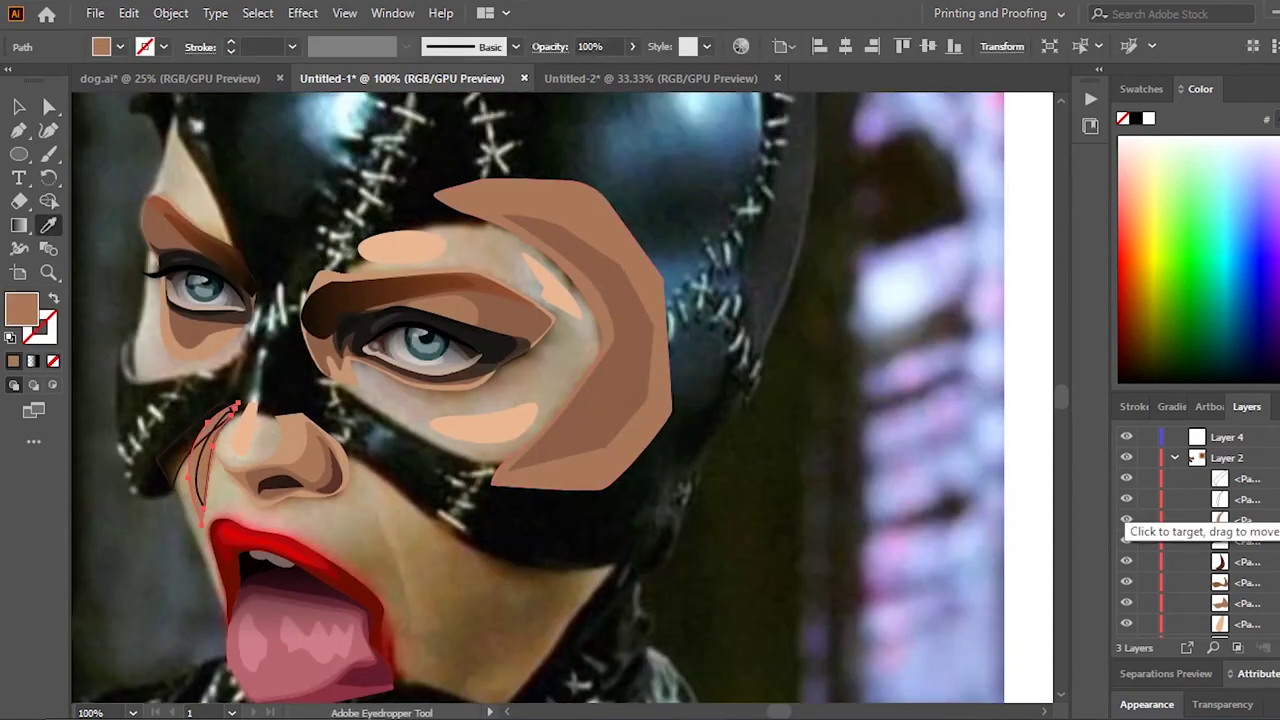
{"action": "key", "text": "ctrl+minus"}
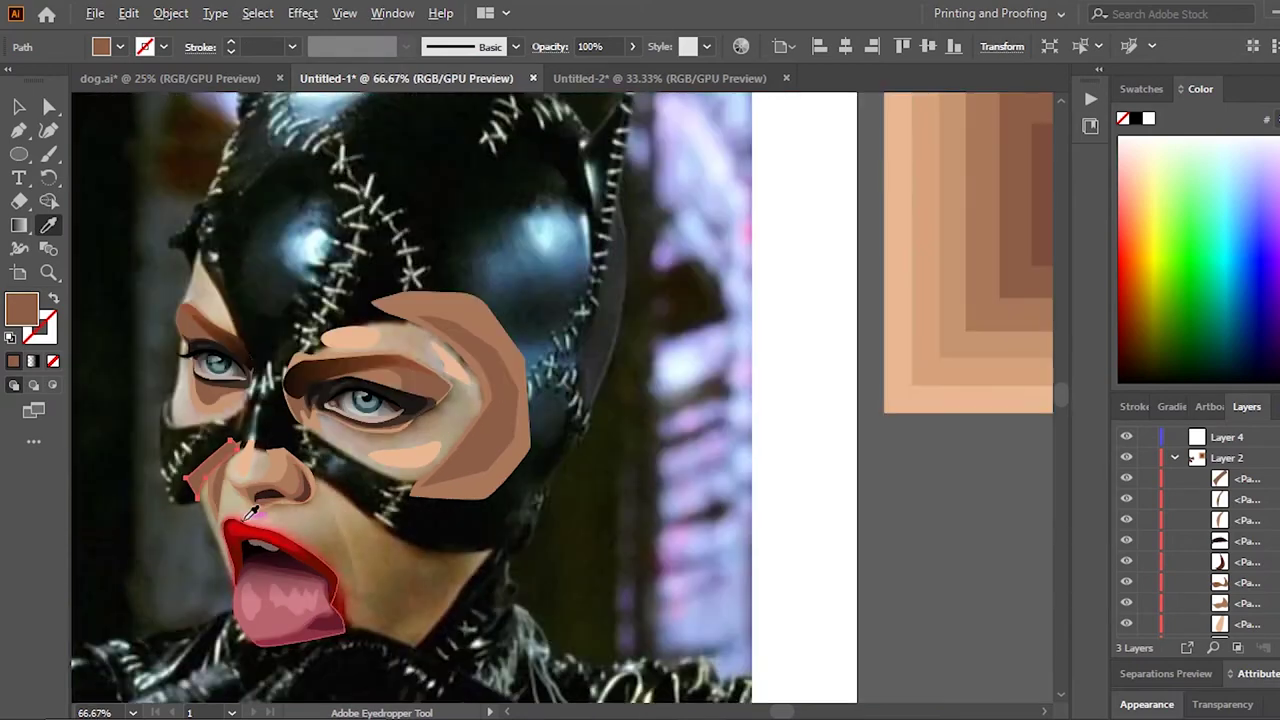
{"action": "left_click", "coordinate": [988, 278]}
Step: Zoom in on the face, swap fill and stroke, and start a shading outline beside the lips
{"action": "key", "text": "v"}
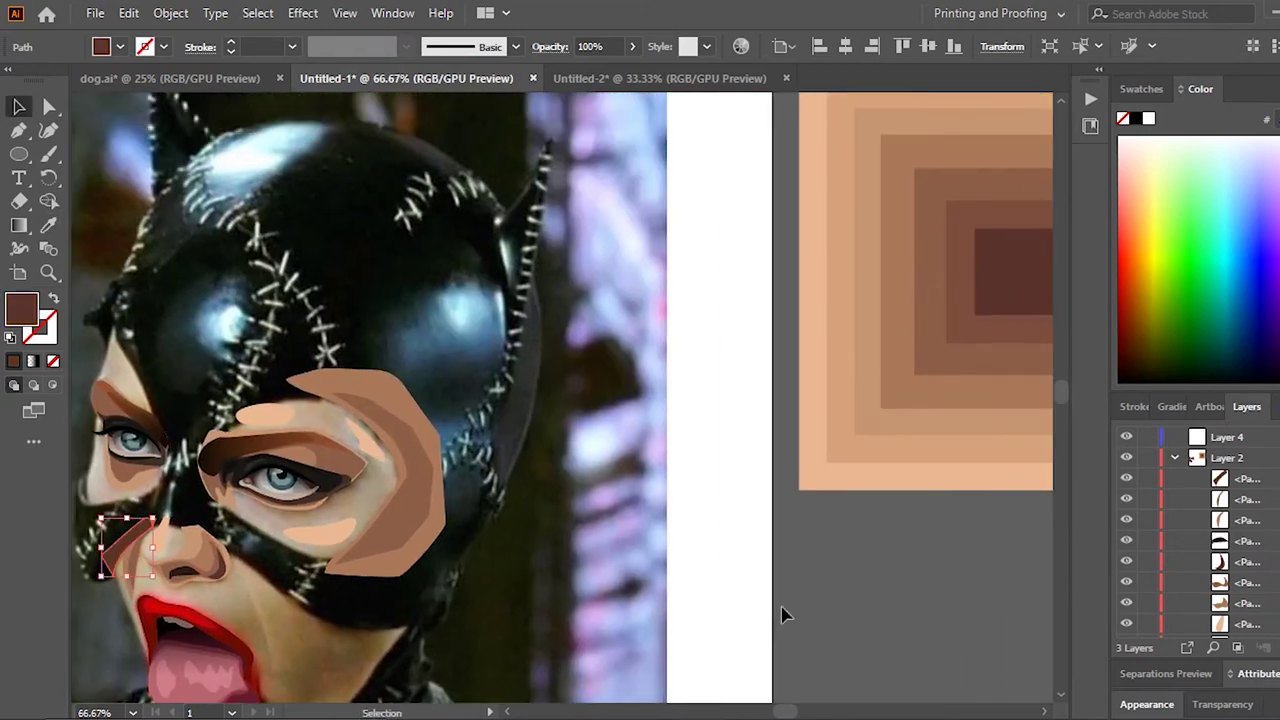
{"action": "key", "text": "ctrl+0"}
{"action": "key", "text": "ctrl+1"}
{"action": "key", "text": "ctrl+plus"}
{"action": "key", "text": "p"}
{"action": "left_click", "coordinate": [272, 456]}
{"action": "left_click", "coordinate": [298, 446]}
{"action": "left_click", "coordinate": [365, 440]}
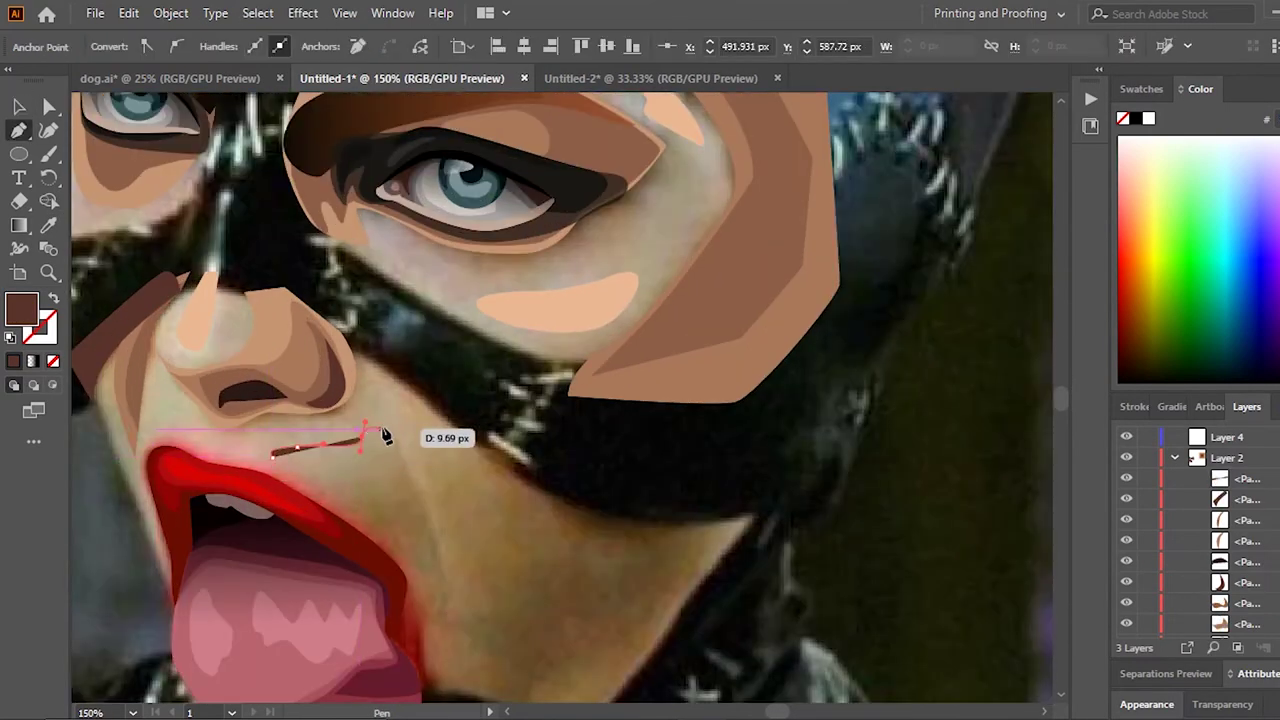
{"action": "key", "text": "shift+x"}
Step: Extend that shading outline across the cheek, down the jaw and chin, back to the lip
{"action": "left_click", "coordinate": [389, 366]}
{"action": "left_click", "coordinate": [532, 405]}
{"action": "left_click", "coordinate": [678, 435]}
{"action": "left_click", "coordinate": [745, 458]}
{"action": "left_click", "coordinate": [687, 518]}
{"action": "left_click", "coordinate": [602, 641]}
{"action": "left_click", "coordinate": [551, 686]}
{"action": "left_click", "coordinate": [429, 667]}
{"action": "left_click", "coordinate": [333, 674]}
{"action": "left_click", "coordinate": [316, 462]}
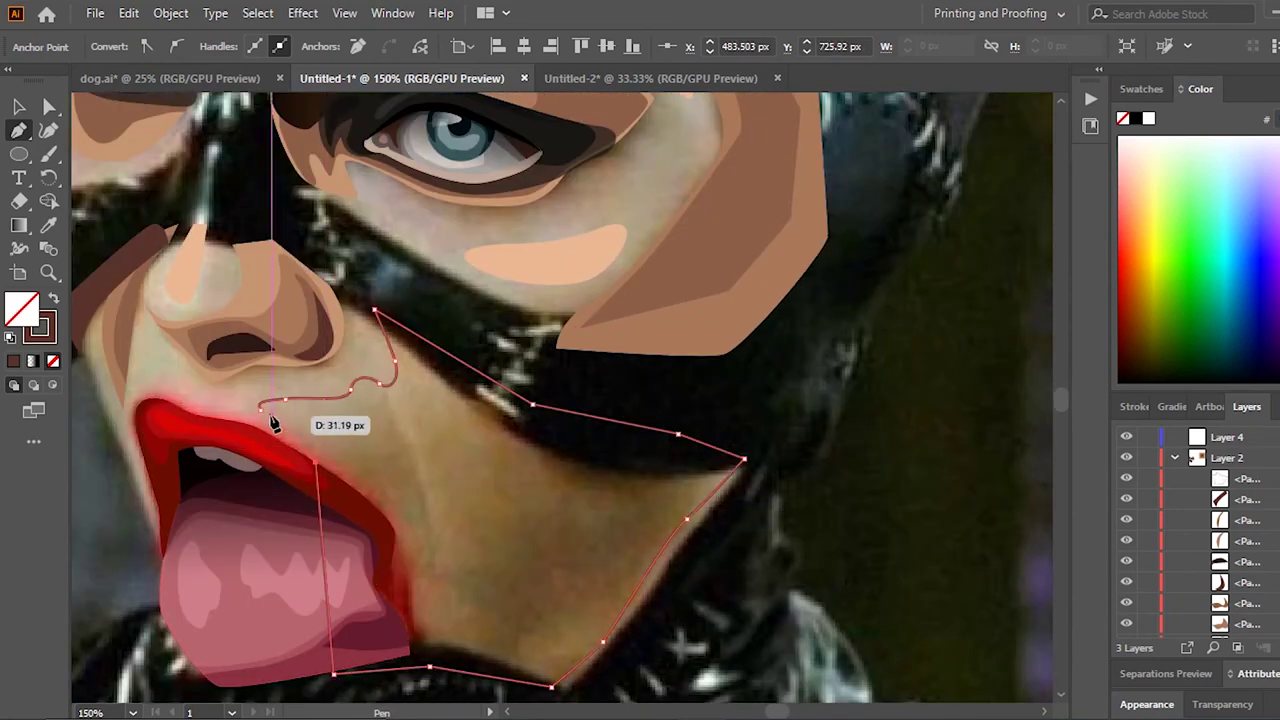
Step: Trace and close a second chin shading shape with a spike near the lip
{"action": "left_click", "coordinate": [371, 480]}
{"action": "left_click_drag", "start_coordinate": [303, 430], "coordinate": [376, 444]}
{"action": "left_click", "coordinate": [423, 500]}
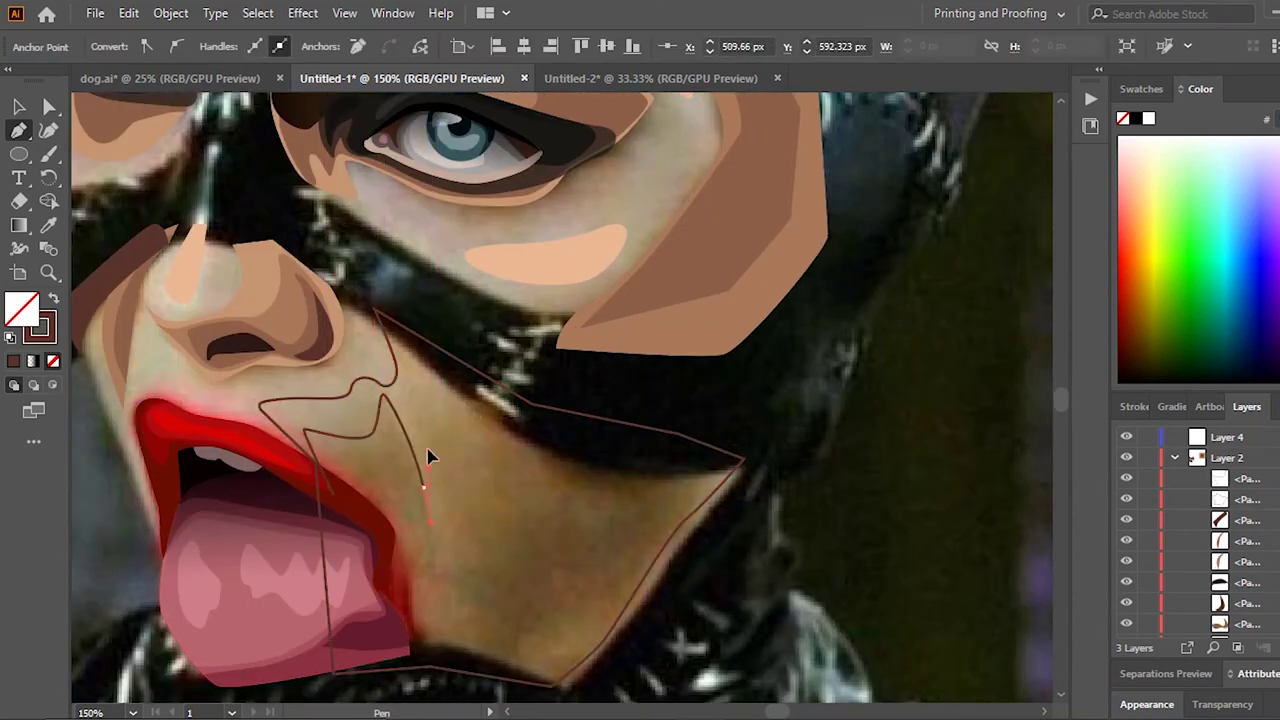
{"action": "left_click", "coordinate": [425, 362]}
{"action": "left_click_drag", "start_coordinate": [632, 441], "coordinate": [697, 457]}
{"action": "left_click", "coordinate": [709, 476]}
{"action": "left_click", "coordinate": [681, 523]}
{"action": "left_click", "coordinate": [648, 643]}
{"action": "left_click", "coordinate": [562, 695]}
{"action": "left_click", "coordinate": [424, 683]}
{"action": "left_click", "coordinate": [383, 650]}
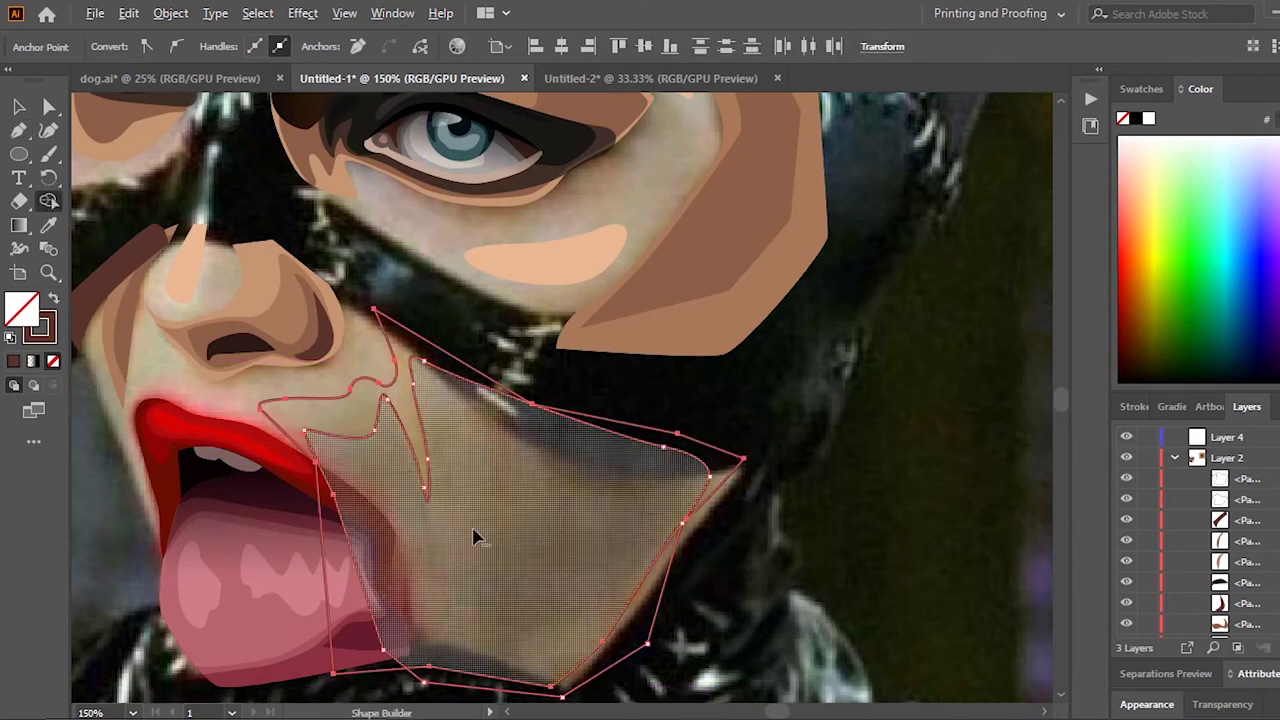
{"action": "left_click", "coordinate": [22, 130]}
Step: Trace a shading outline down the cheek to the jaw corner
{"action": "left_click", "coordinate": [363, 493]}
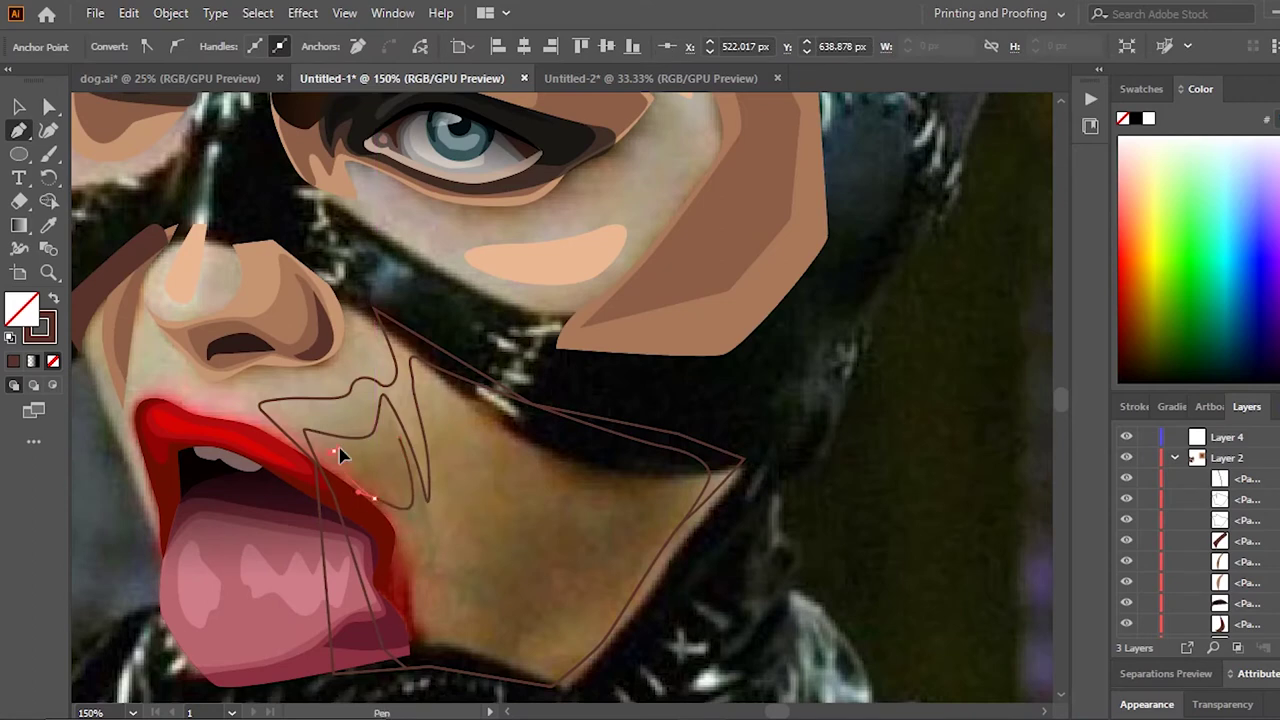
{"action": "left_click", "coordinate": [478, 406]}
{"action": "left_click", "coordinate": [452, 416]}
{"action": "left_click", "coordinate": [458, 518]}
{"action": "left_click", "coordinate": [461, 564]}
{"action": "left_click", "coordinate": [446, 651]}
{"action": "left_click", "coordinate": [535, 680]}
{"action": "left_click", "coordinate": [733, 463]}
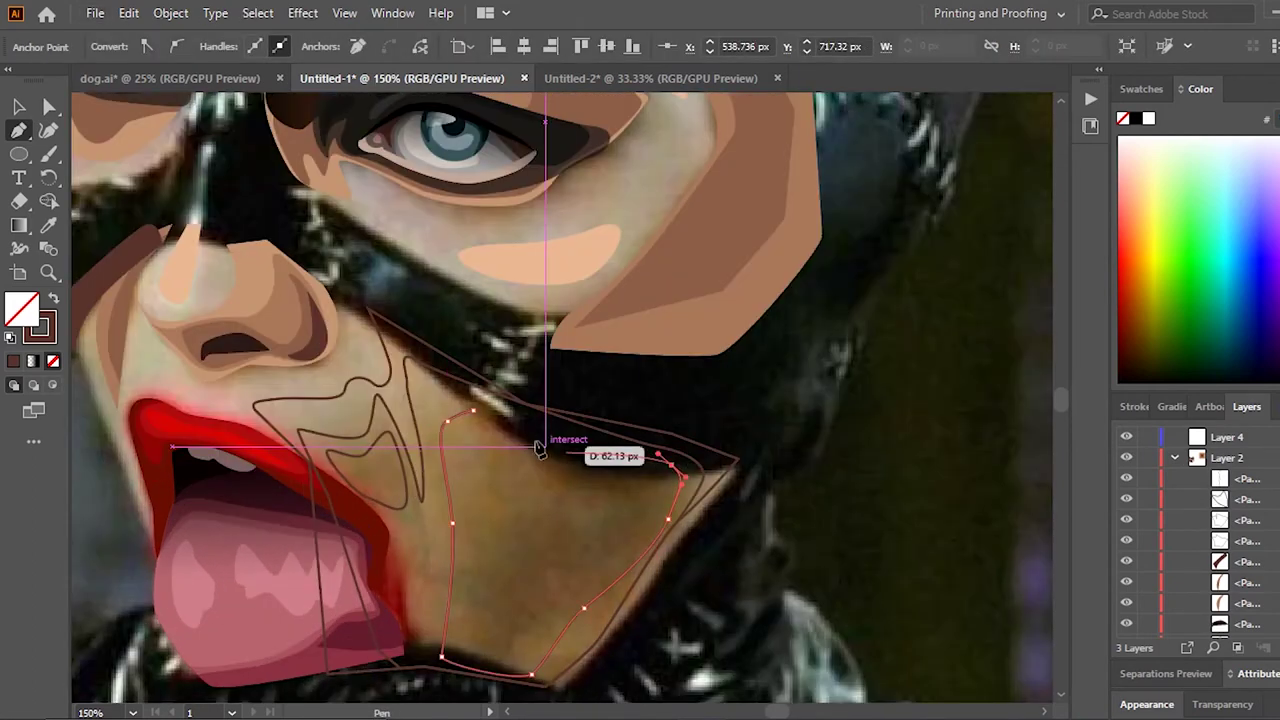
{"action": "mouse_move", "coordinate": [455, 400]}
{"action": "left_mouse_down"}
{"action": "mouse_move", "coordinate": [588, 507]}
{"action": "mouse_move", "coordinate": [657, 457]}
{"action": "left_mouse_up"}
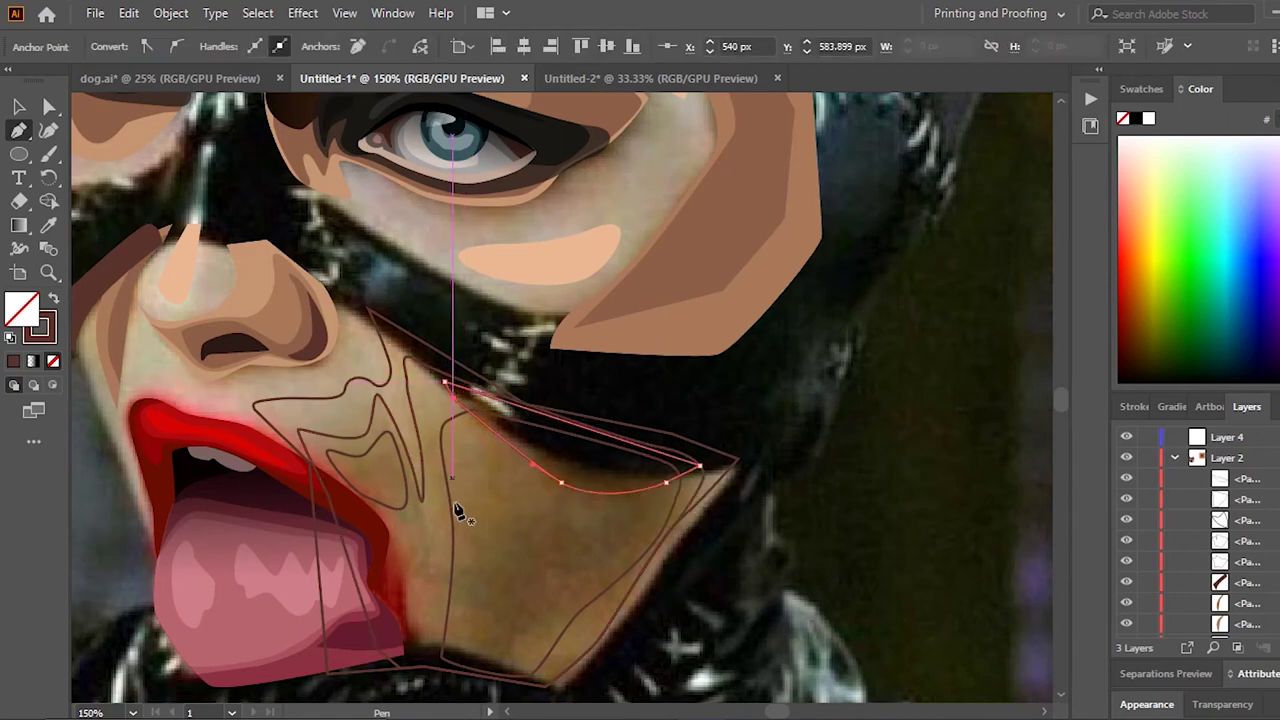
Step: Add the remaining jaw points and close the jaw shading shape
{"action": "key", "text": "ctrl+minus"}
{"action": "left_click", "coordinate": [525, 600]}
{"action": "left_click", "coordinate": [492, 432]}
{"action": "left_click", "coordinate": [630, 478]}
{"action": "left_click", "coordinate": [590, 542]}
Step: Trace a small closed zigzag shape along the lip corner, then switch to the Selection tool
{"action": "scroll", "coordinate": [434, 550], "scroll_direction": "up", "scroll_amount": 2}
{"action": "left_click", "coordinate": [416, 510]}
{"action": "left_click", "coordinate": [404, 570]}
{"action": "left_click", "coordinate": [432, 663]}
{"action": "left_click", "coordinate": [468, 652]}
{"action": "left_click", "coordinate": [455, 585]}
{"action": "left_click", "coordinate": [416, 510]}
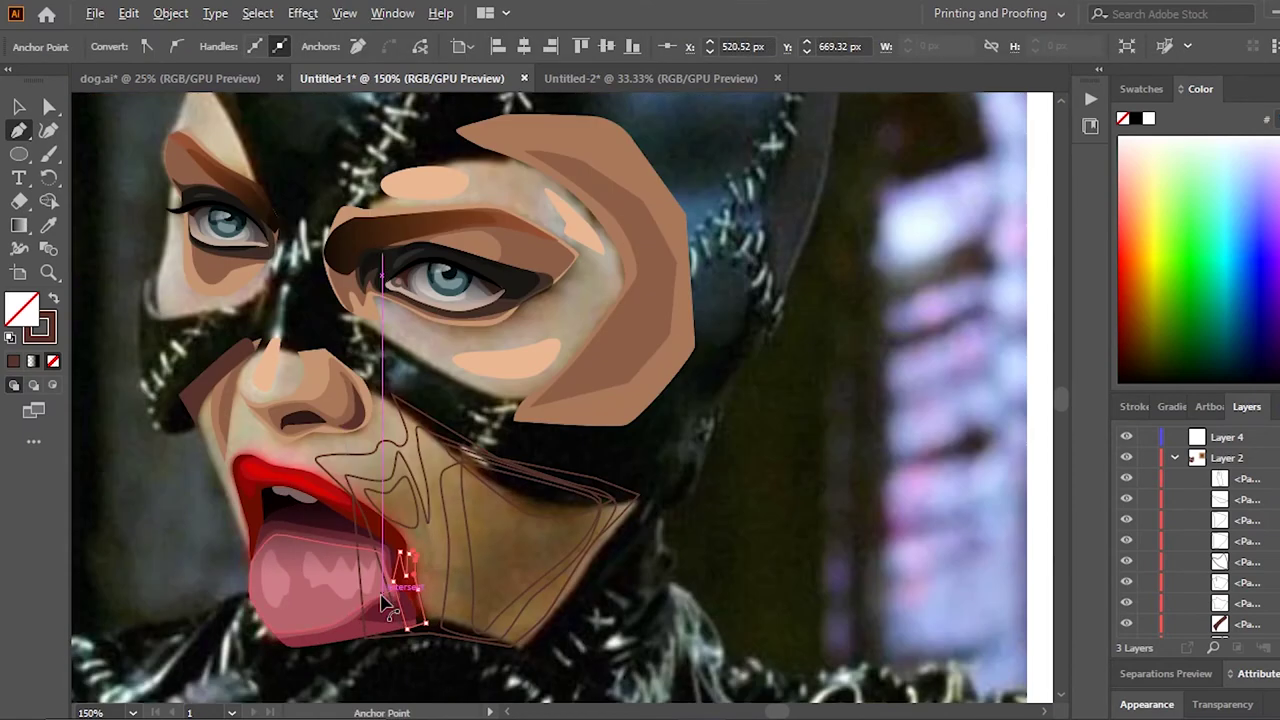
{"action": "scroll", "coordinate": [400, 590], "scroll_direction": "down", "scroll_amount": 2}
{"action": "key", "text": "v"}
{"action": "scroll", "coordinate": [1250, 585], "scroll_direction": "up", "scroll_amount": 3}
{"action": "scroll", "coordinate": [1250, 585], "scroll_direction": "up", "scroll_amount": 3}
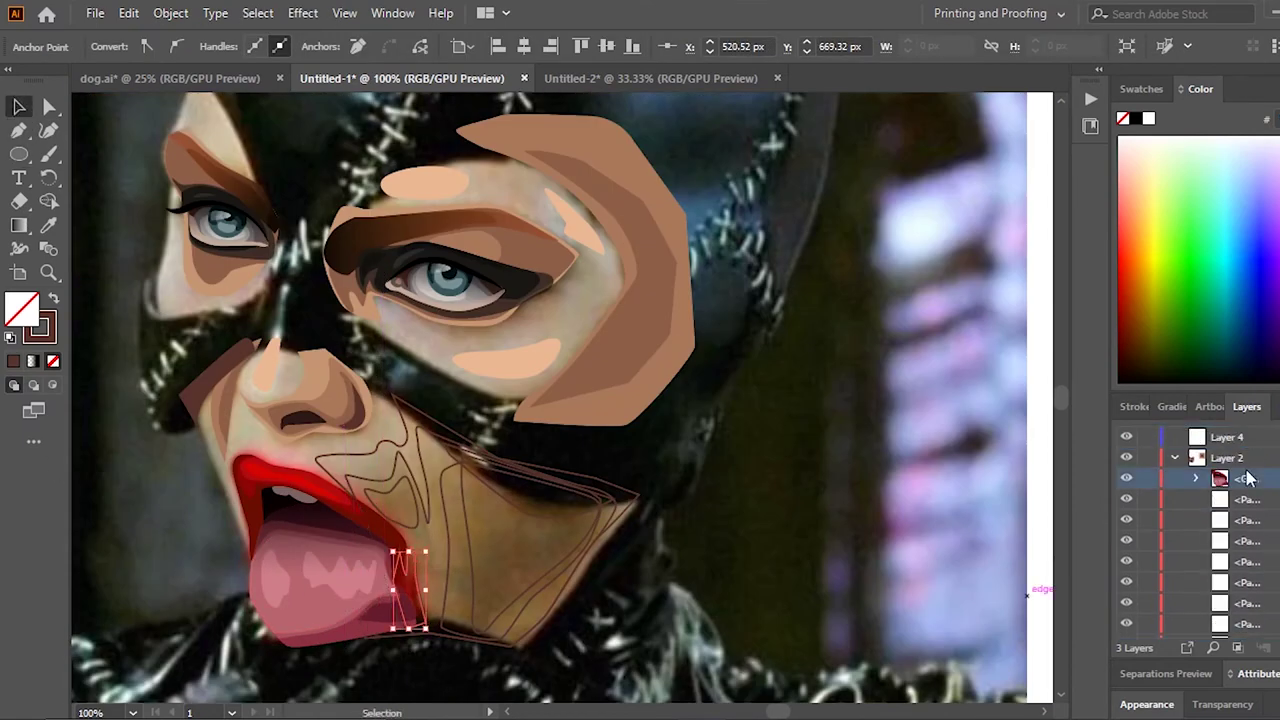
{"action": "scroll", "coordinate": [1276, 541], "scroll_direction": "down", "scroll_amount": 3}
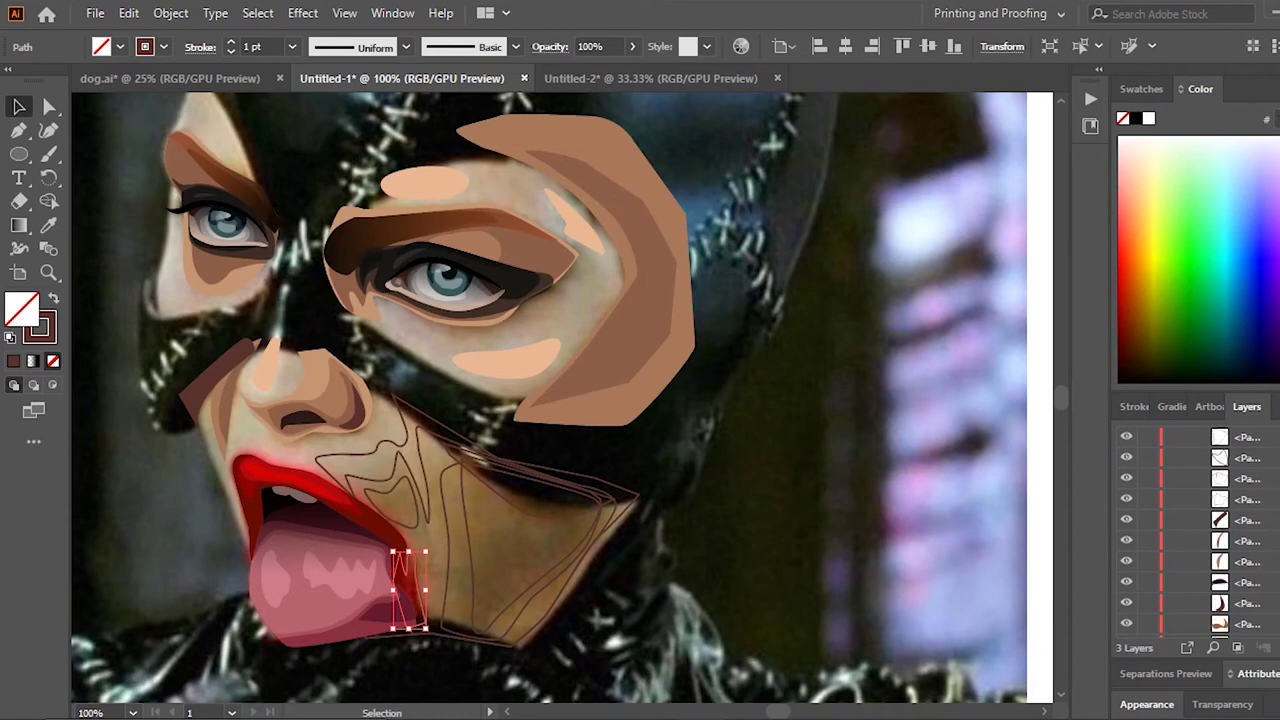
Step: Fill the large chin shape with a sampled tan skin tone and lower its opacity
{"action": "left_click", "coordinate": [1270, 520]}
{"action": "left_click", "coordinate": [49, 226]}
{"action": "left_click", "coordinate": [352, 204]}
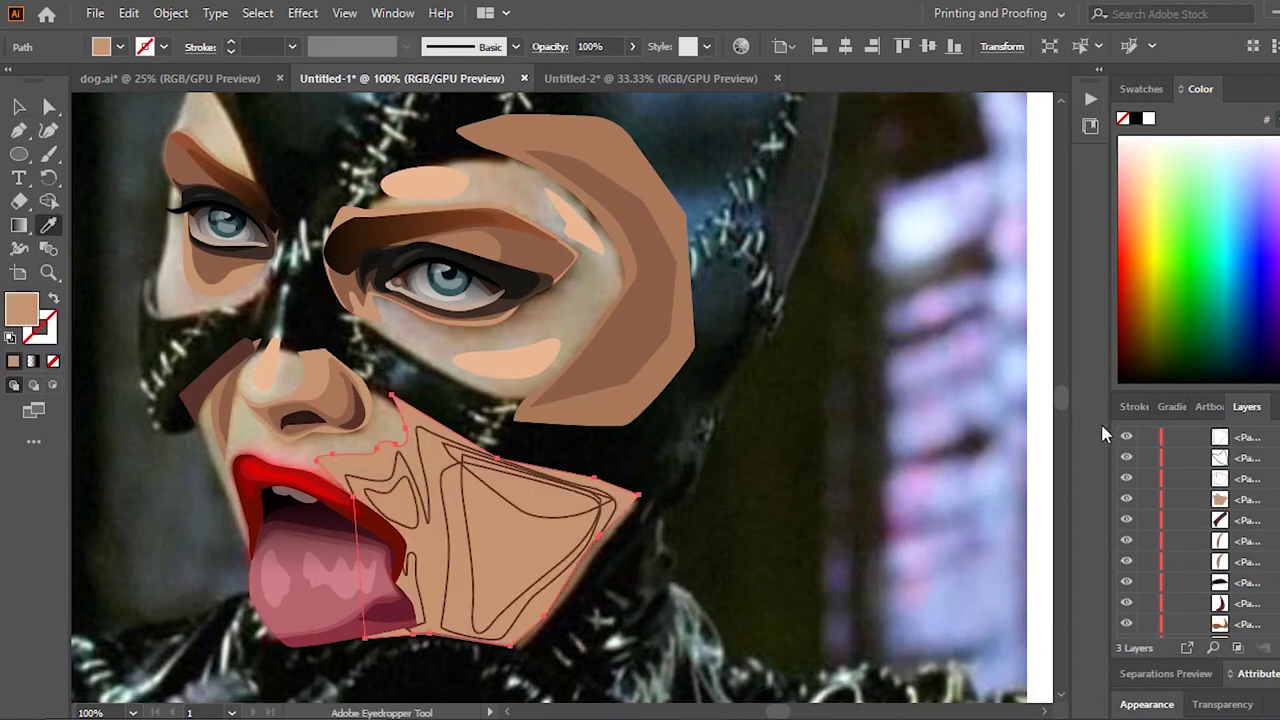
{"action": "key", "text": "ctrl+minus"}
{"action": "key", "text": "ctrl+minus"}
{"action": "left_click", "coordinate": [960, 234]}
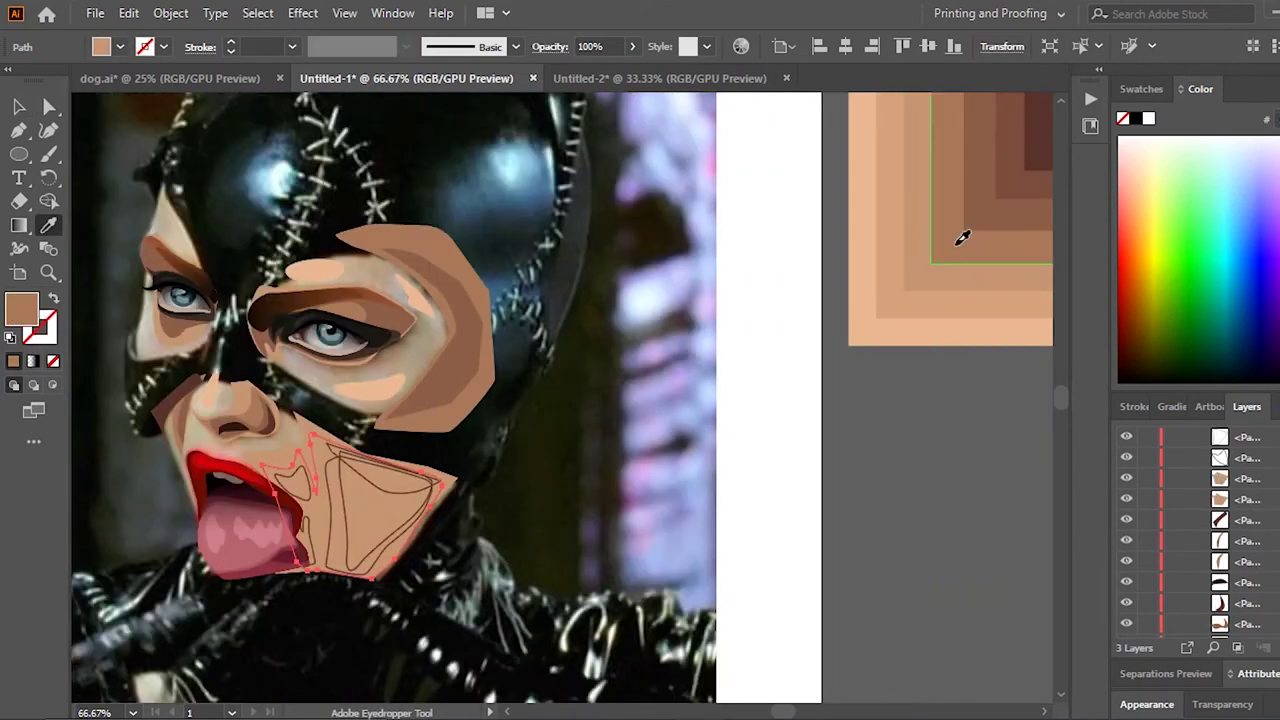
{"action": "key", "text": "ctrl+plus"}
{"action": "left_click", "coordinate": [632, 46]}
{"action": "left_click_drag", "start_coordinate": [632, 72], "coordinate": [598, 78]}
Step: Give the chin shape a sampled brown fill with no outline
{"action": "key", "text": "shift+x"}
{"action": "left_click", "coordinate": [957, 257]}
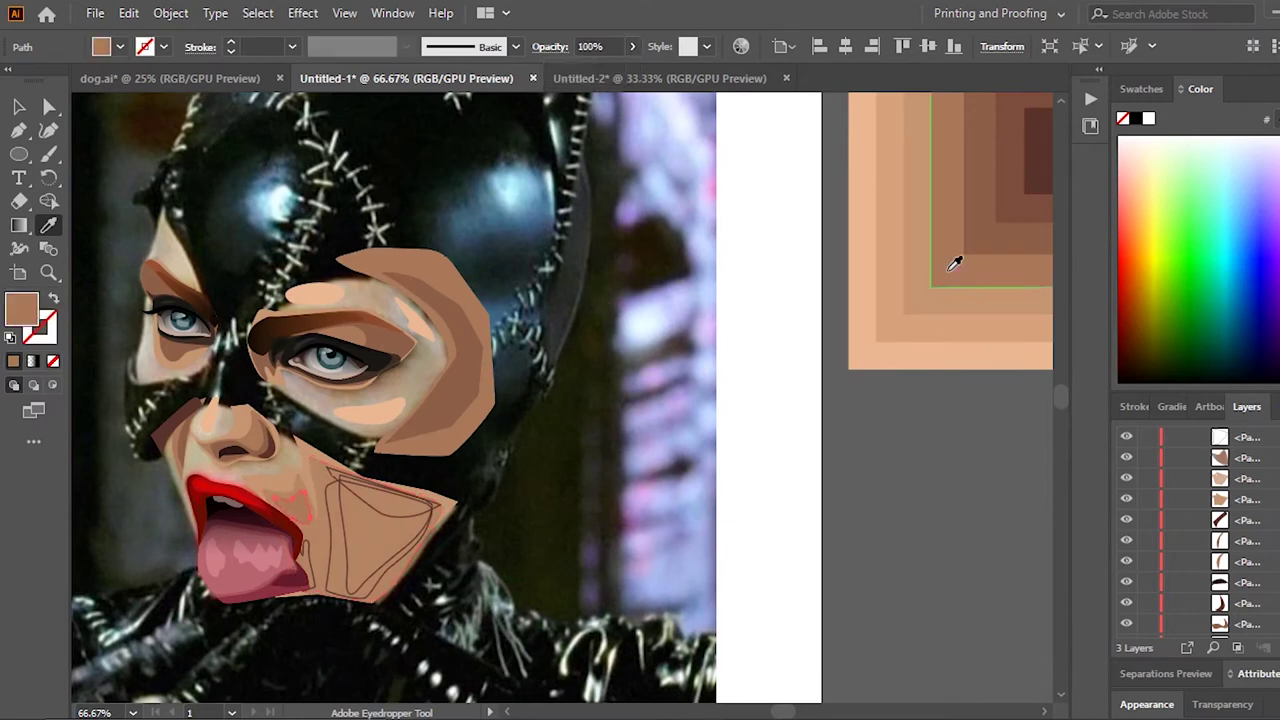
{"action": "key", "text": "shift+x"}
{"action": "scroll", "coordinate": [955, 268], "scroll_direction": "up", "scroll_amount": 1}
{"action": "key", "text": "shift+x"}
{"action": "key", "text": "shift+x"}
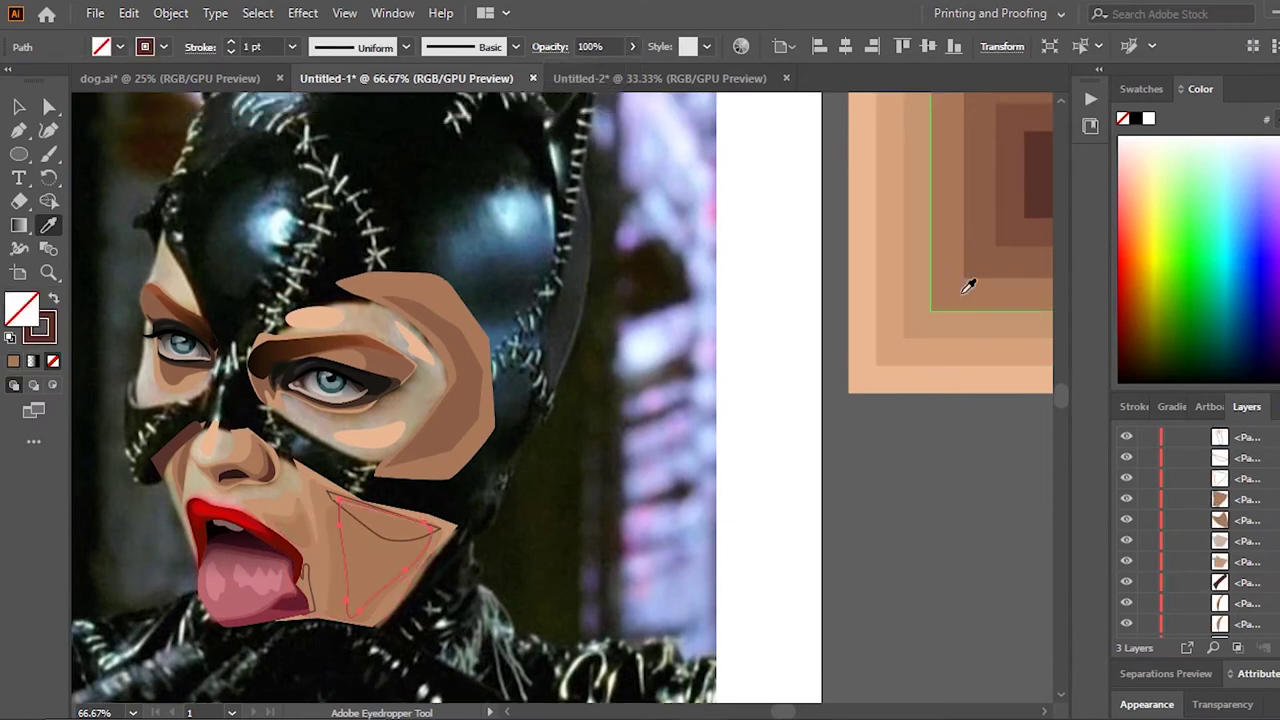
{"action": "key", "text": "shift+x"}
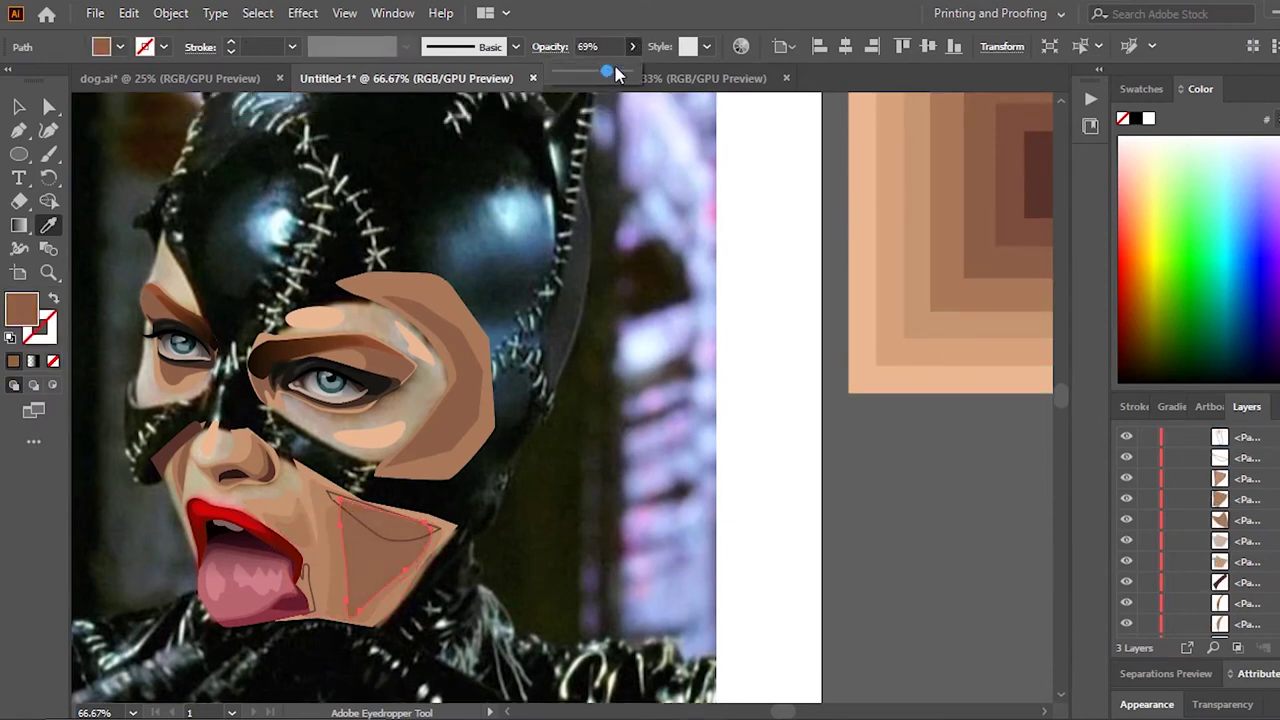
Step: Recolor the chin shape a darker brown and deselect it
{"action": "left_click", "coordinate": [213, 428]}
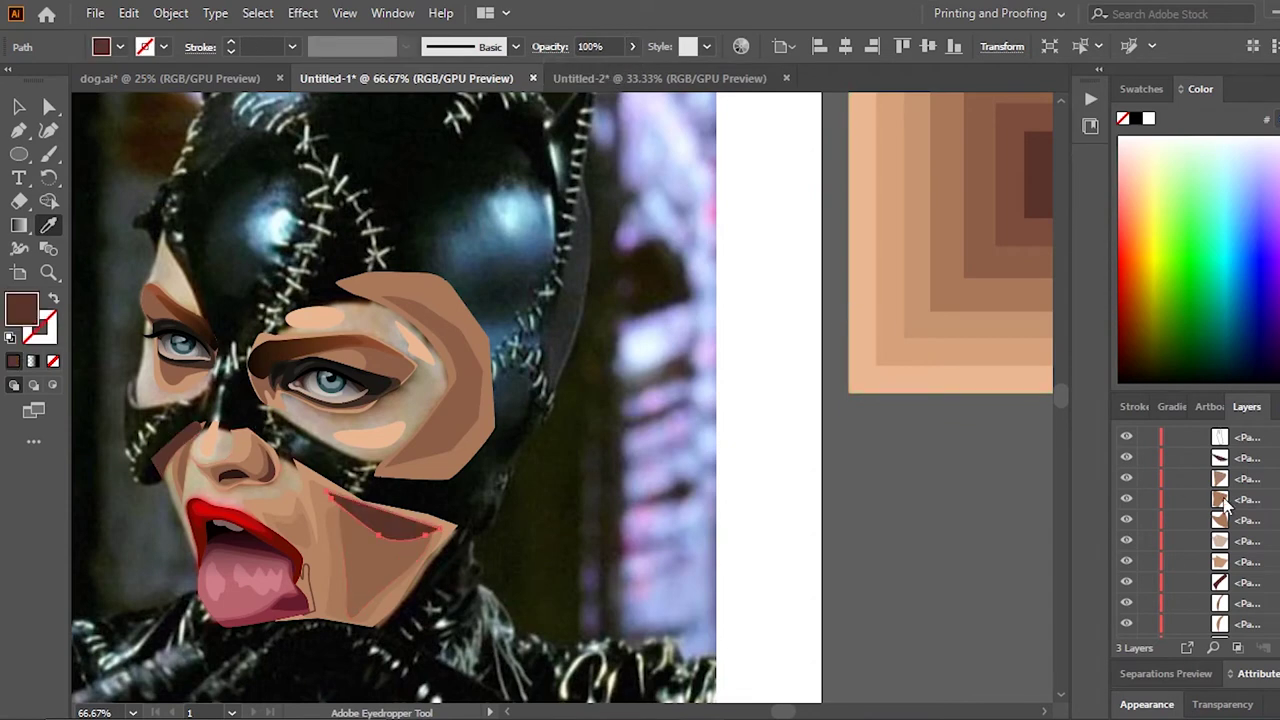
{"action": "key", "text": "shift+x"}
{"action": "key", "text": "shift+x"}
{"action": "key", "text": "v"}
{"action": "left_click", "coordinate": [940, 545]}
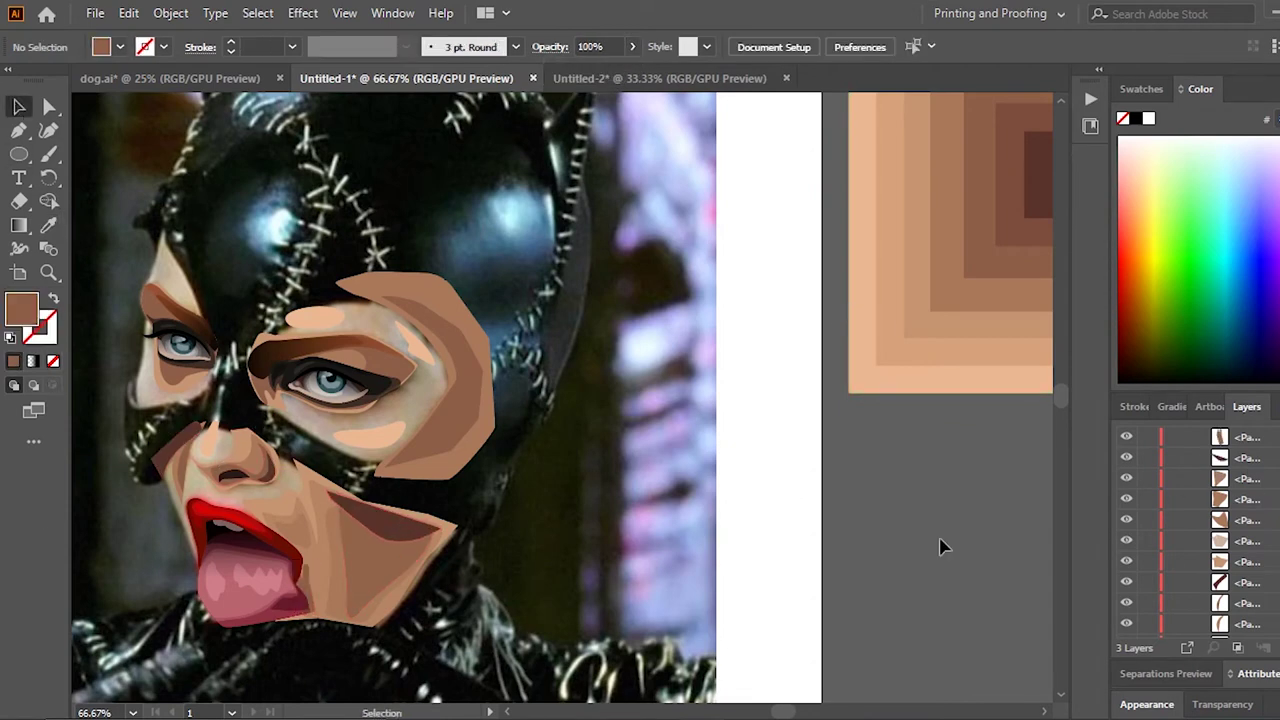
{"action": "scroll", "coordinate": [940, 545], "scroll_direction": "down", "scroll_amount": 1}
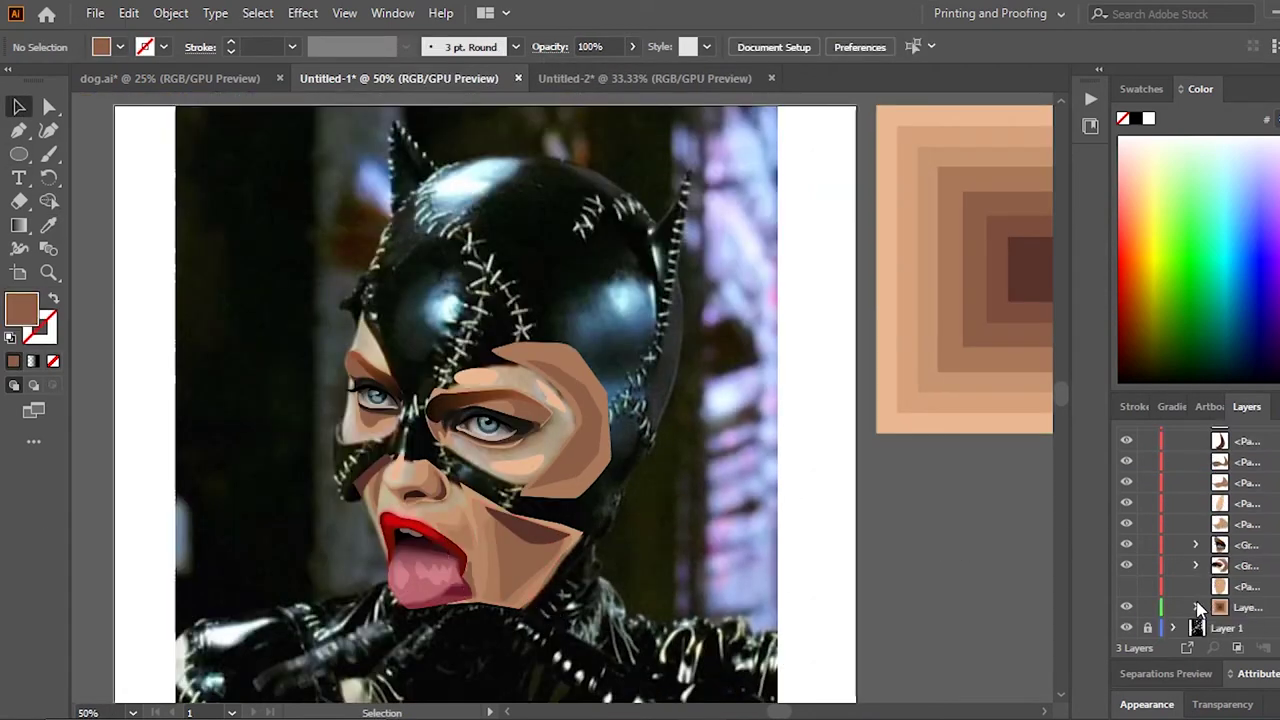
{"action": "left_click", "coordinate": [551, 207]}
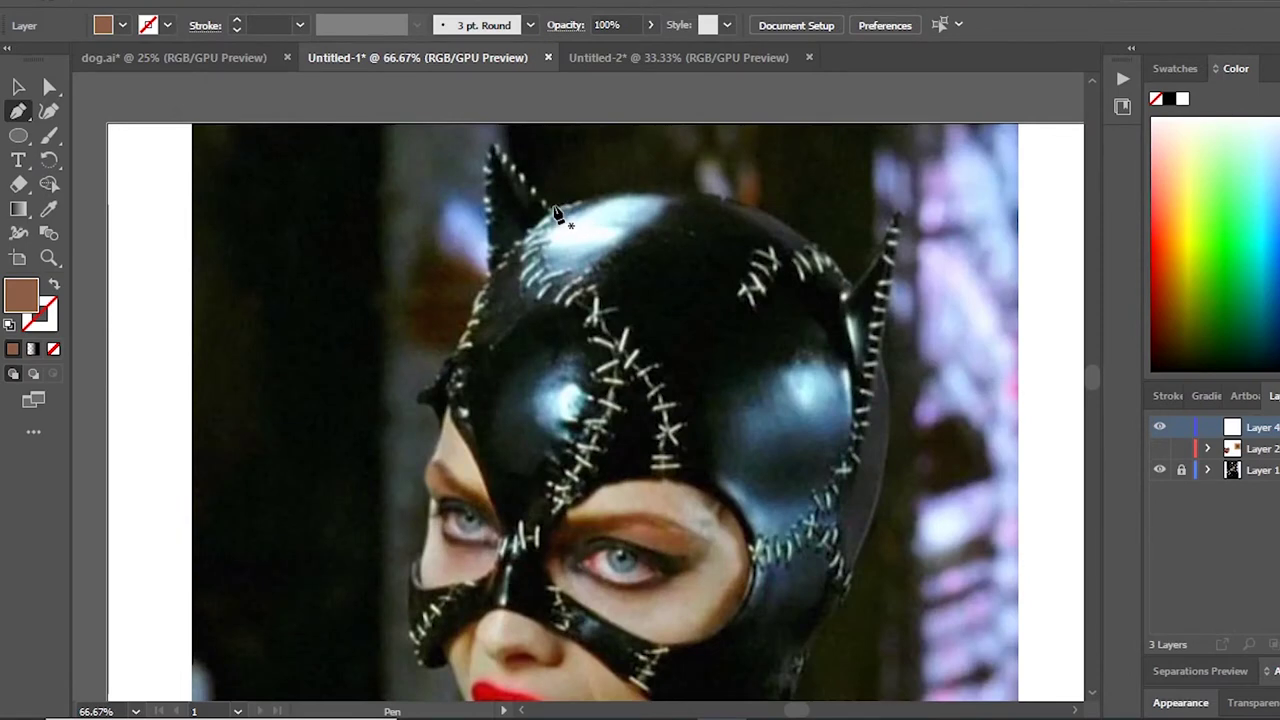
Step: Restart the hood outline with no fill and a black stroke
{"action": "left_click_drag", "start_coordinate": [793, 207], "coordinate": [795, 201]}
{"action": "left_click", "coordinate": [54, 285]}
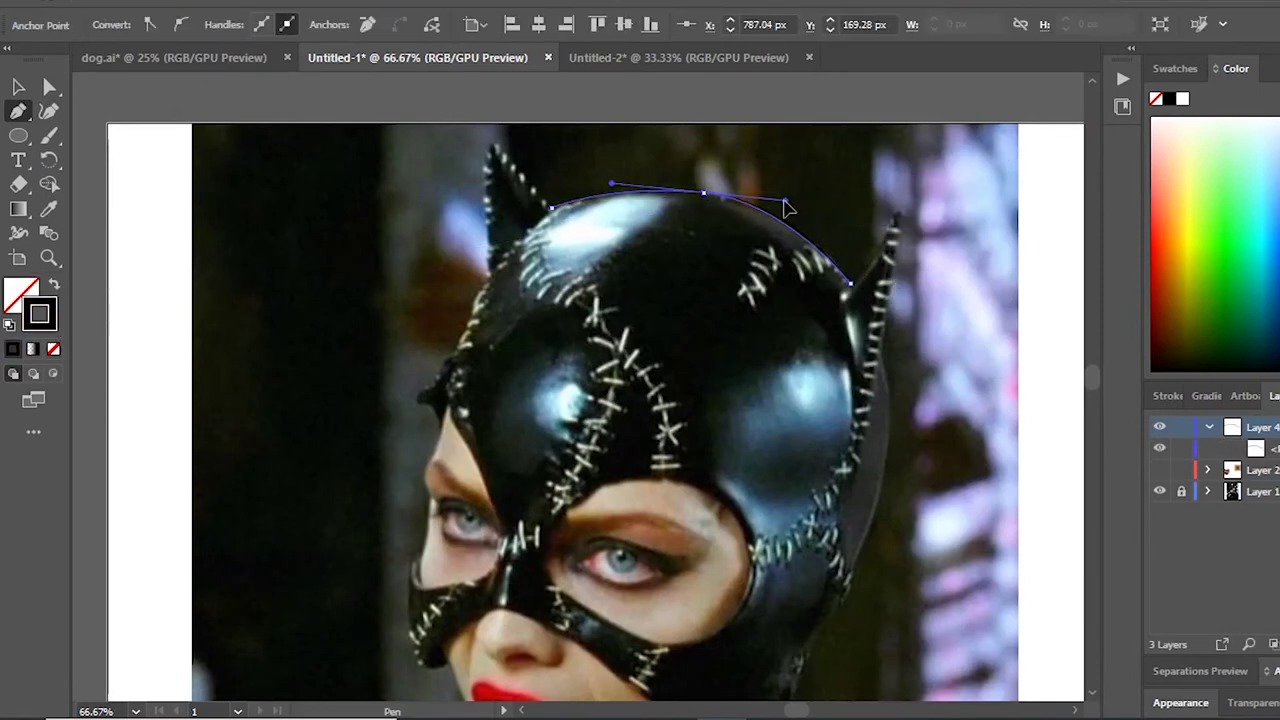
{"action": "left_click_drag", "start_coordinate": [787, 208], "coordinate": [870, 199]}
{"action": "key", "text": "ctrl+z"}
{"action": "key", "text": "ctrl+z"}
{"action": "left_click", "coordinate": [54, 287]}
{"action": "left_click", "coordinate": [1168, 100]}
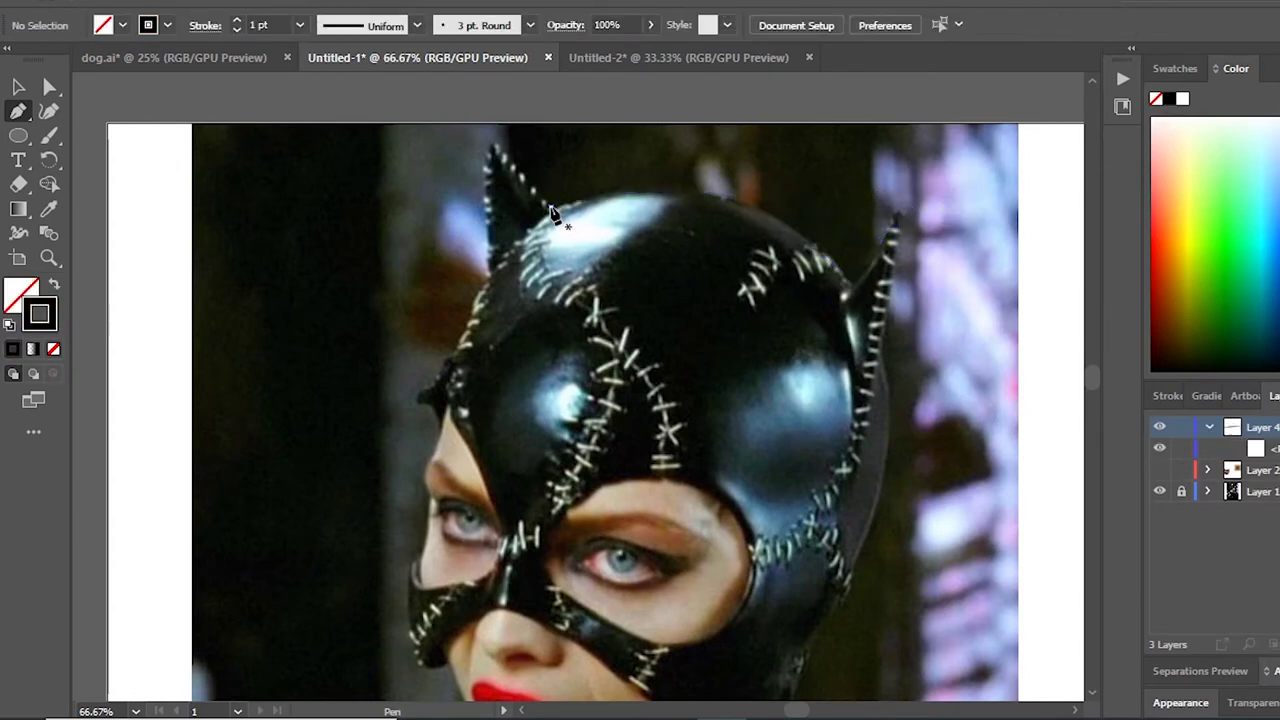
Step: Trace the outline from the ear tip down the right ear and hood side to the chin edge
{"action": "left_click_drag", "start_coordinate": [553, 210], "coordinate": [731, 282]}
{"action": "left_click_drag", "start_coordinate": [818, 297], "coordinate": [800, 290]}
{"action": "mouse_move", "coordinate": [848, 350]}
{"action": "left_mouse_down"}
{"action": "mouse_move", "coordinate": [893, 300]}
{"action": "mouse_move", "coordinate": [901, 318]}
{"action": "left_mouse_up"}
{"action": "scroll", "coordinate": [895, 350], "scroll_direction": "down", "scroll_amount": 2}
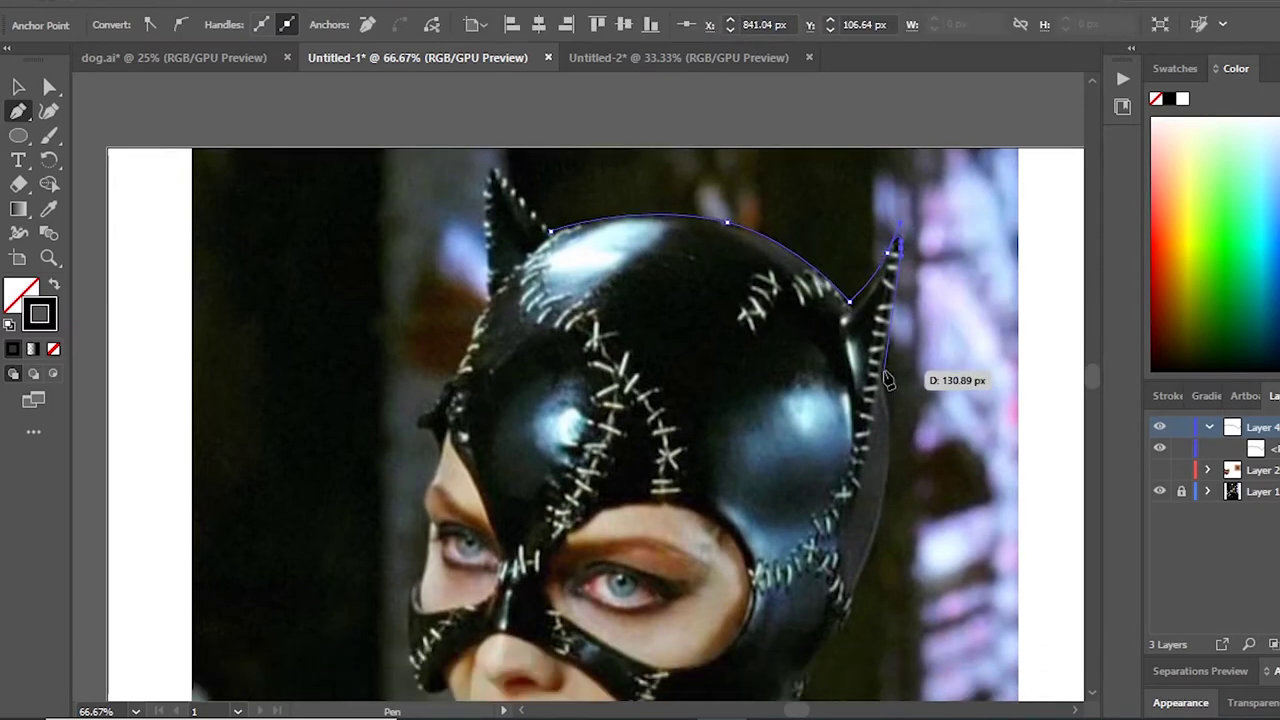
{"action": "scroll", "coordinate": [886, 386], "scroll_direction": "up", "scroll_amount": 3}
{"action": "scroll", "coordinate": [900, 400], "scroll_direction": "down", "scroll_amount": 3}
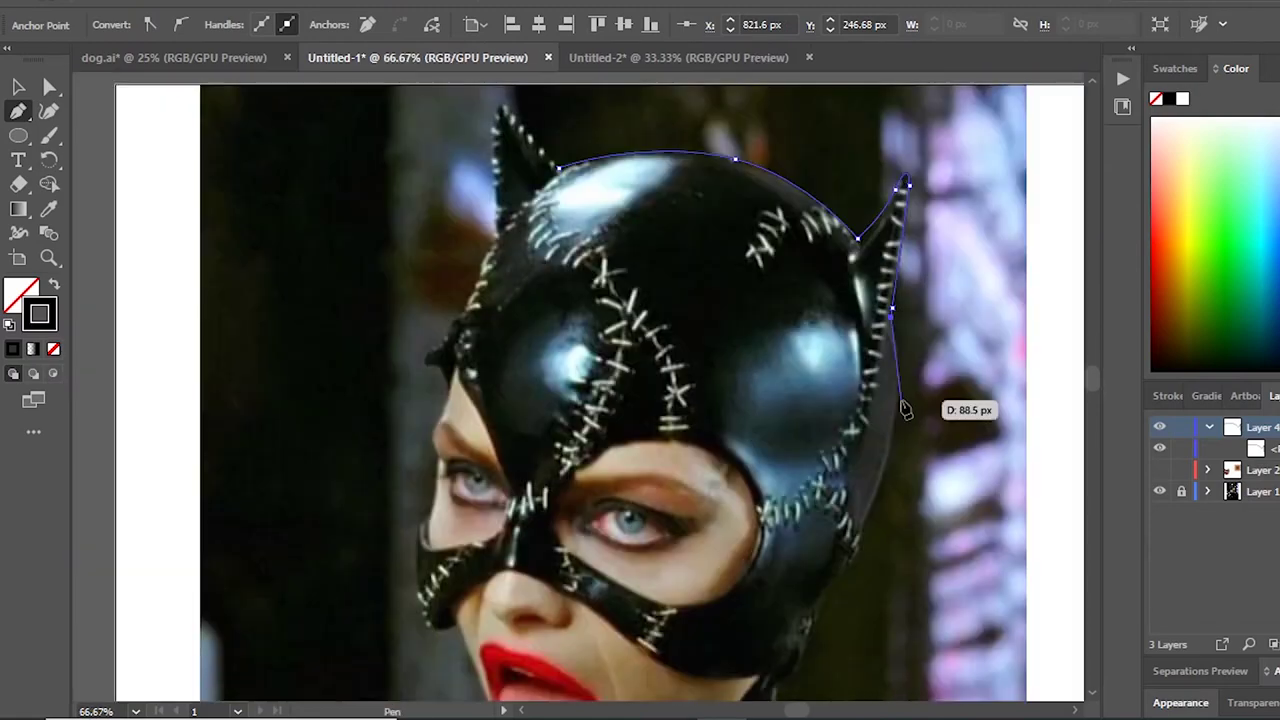
{"action": "scroll", "coordinate": [897, 432], "scroll_direction": "up", "scroll_amount": 1}
{"action": "left_click", "coordinate": [881, 504]}
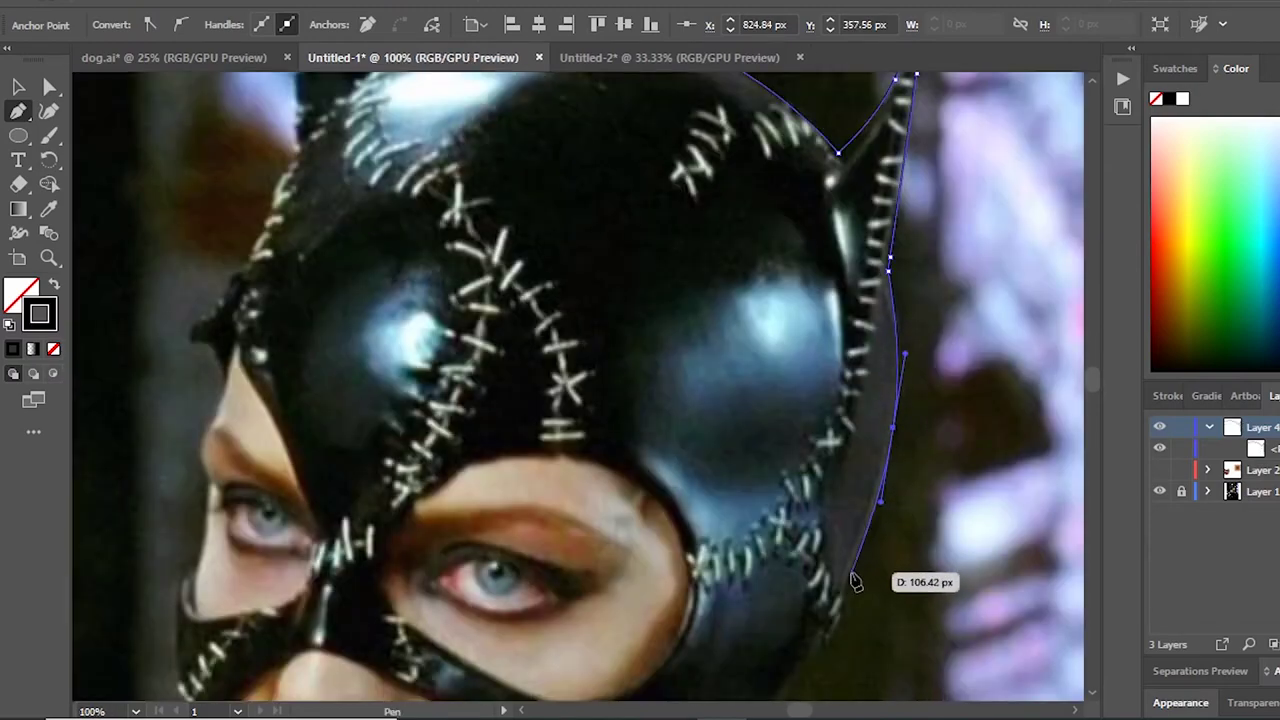
{"action": "left_click", "coordinate": [843, 620]}
Step: Extend the outline down the neck and past the right image edge
{"action": "scroll", "coordinate": [843, 600], "scroll_direction": "down", "scroll_amount": 5}
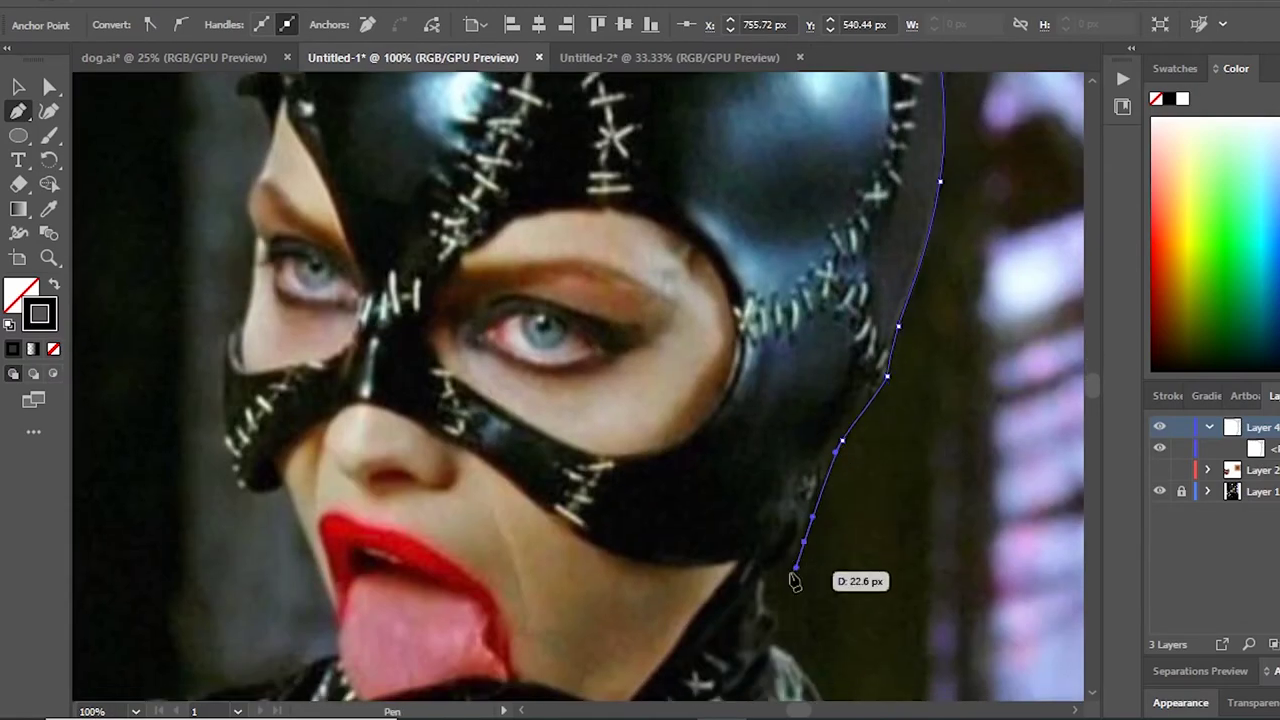
{"action": "scroll", "coordinate": [730, 500], "scroll_direction": "down", "scroll_amount": 5}
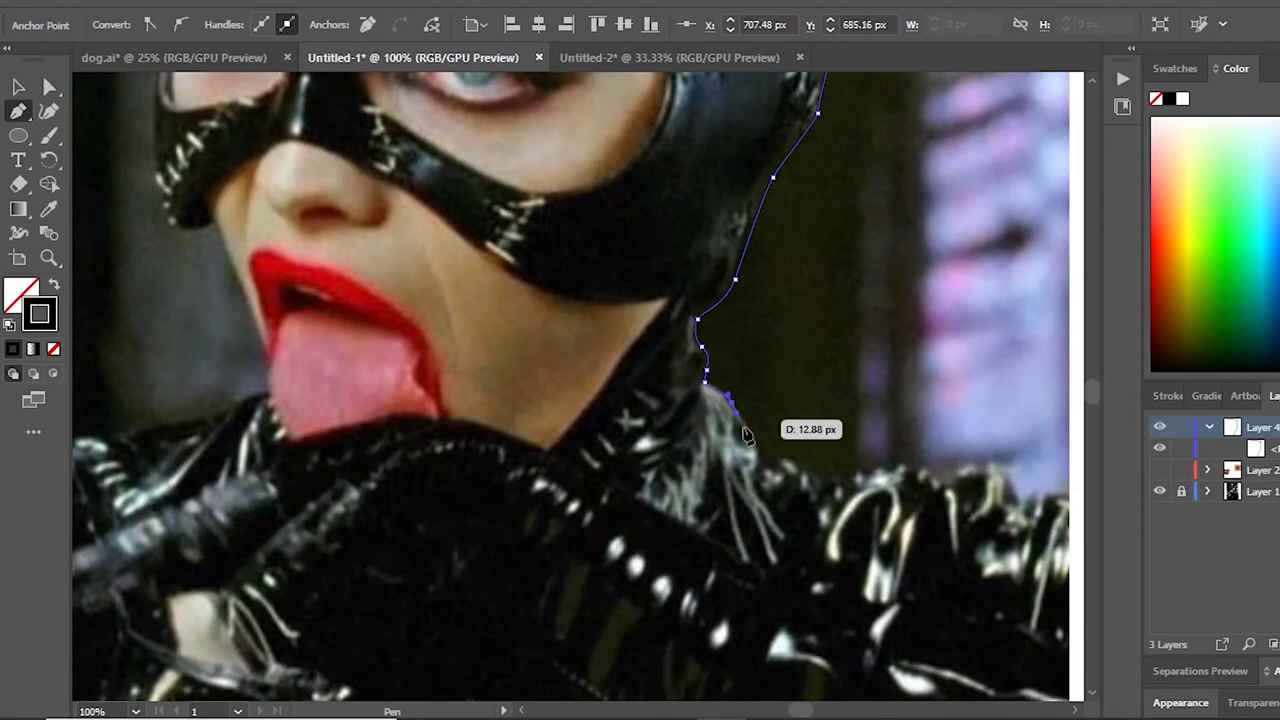
{"action": "scroll", "coordinate": [767, 472], "scroll_direction": "down", "scroll_amount": 3}
{"action": "left_click", "coordinate": [675, 356]}
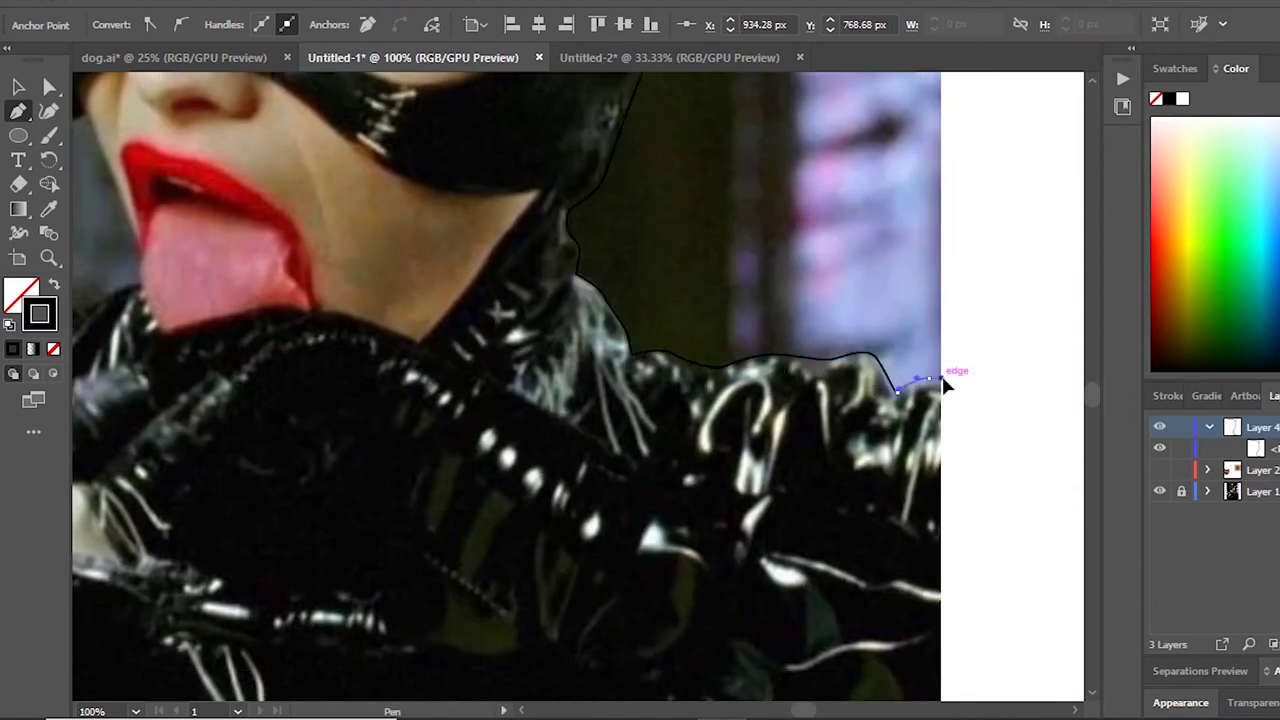
{"action": "scroll", "coordinate": [945, 385], "scroll_direction": "down", "scroll_amount": 2}
{"action": "scroll", "coordinate": [963, 380], "scroll_direction": "down", "scroll_amount": 1}
{"action": "scroll", "coordinate": [965, 388], "scroll_direction": "up", "scroll_amount": 2}
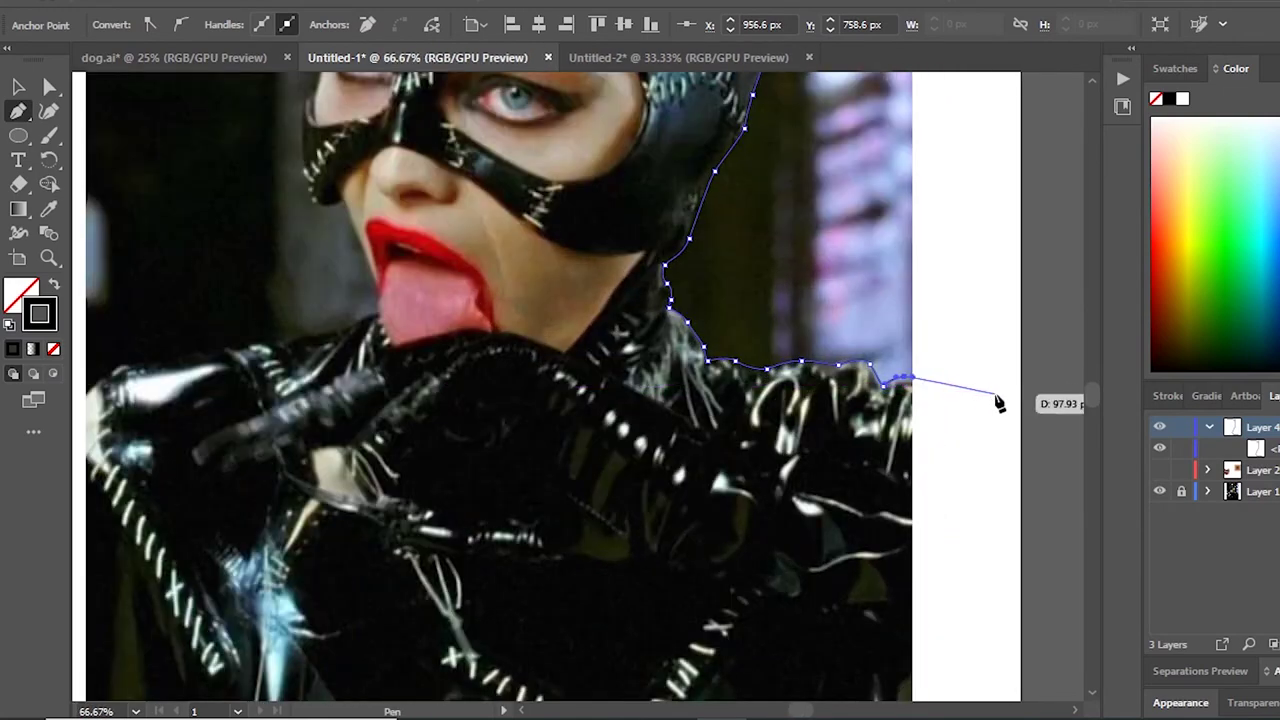
{"action": "left_click", "coordinate": [1039, 405]}
Step: Trace down the right side and across to the bottom-left corner
{"action": "scroll", "coordinate": [1045, 460], "scroll_direction": "down", "scroll_amount": 3}
{"action": "left_click", "coordinate": [972, 521]}
{"action": "left_click", "coordinate": [920, 528]}
{"action": "left_click", "coordinate": [883, 593]}
{"action": "left_click", "coordinate": [879, 676]}
{"action": "scroll", "coordinate": [882, 690], "scroll_direction": "down", "scroll_amount": 1}
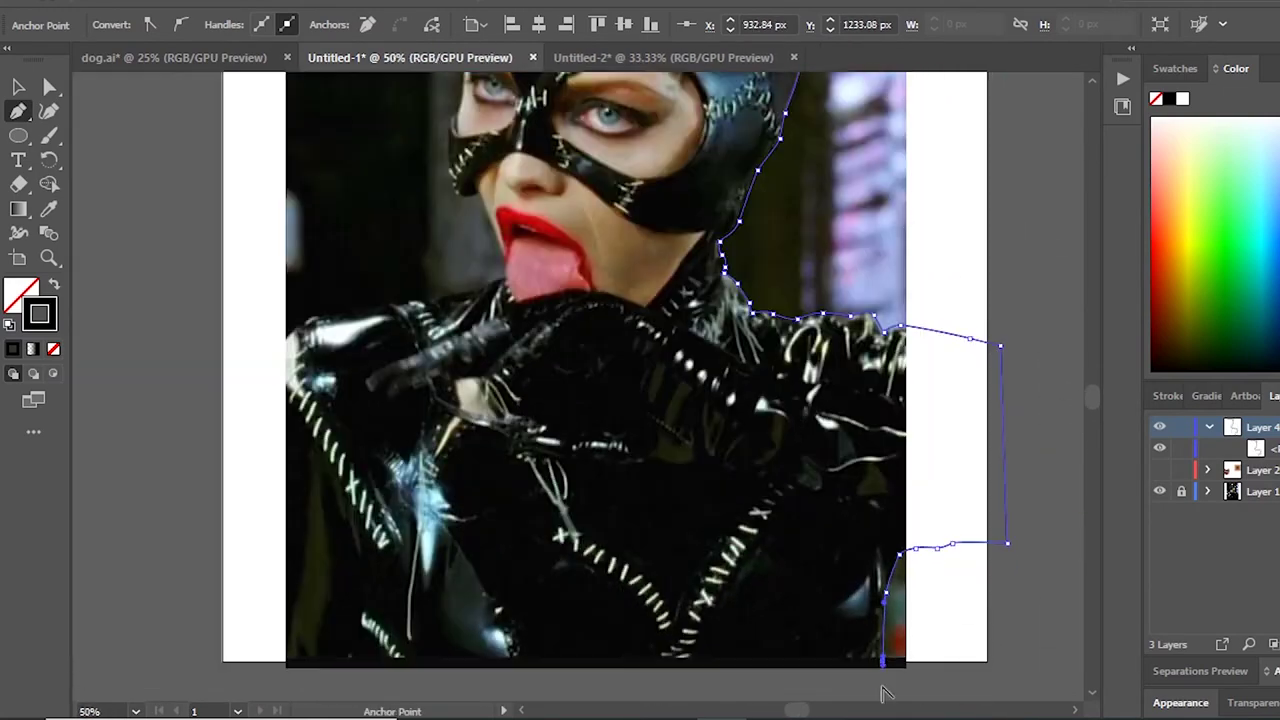
{"action": "left_click", "coordinate": [290, 668]}
{"action": "left_click_drag", "start_coordinate": [290, 668], "coordinate": [540, 677]}
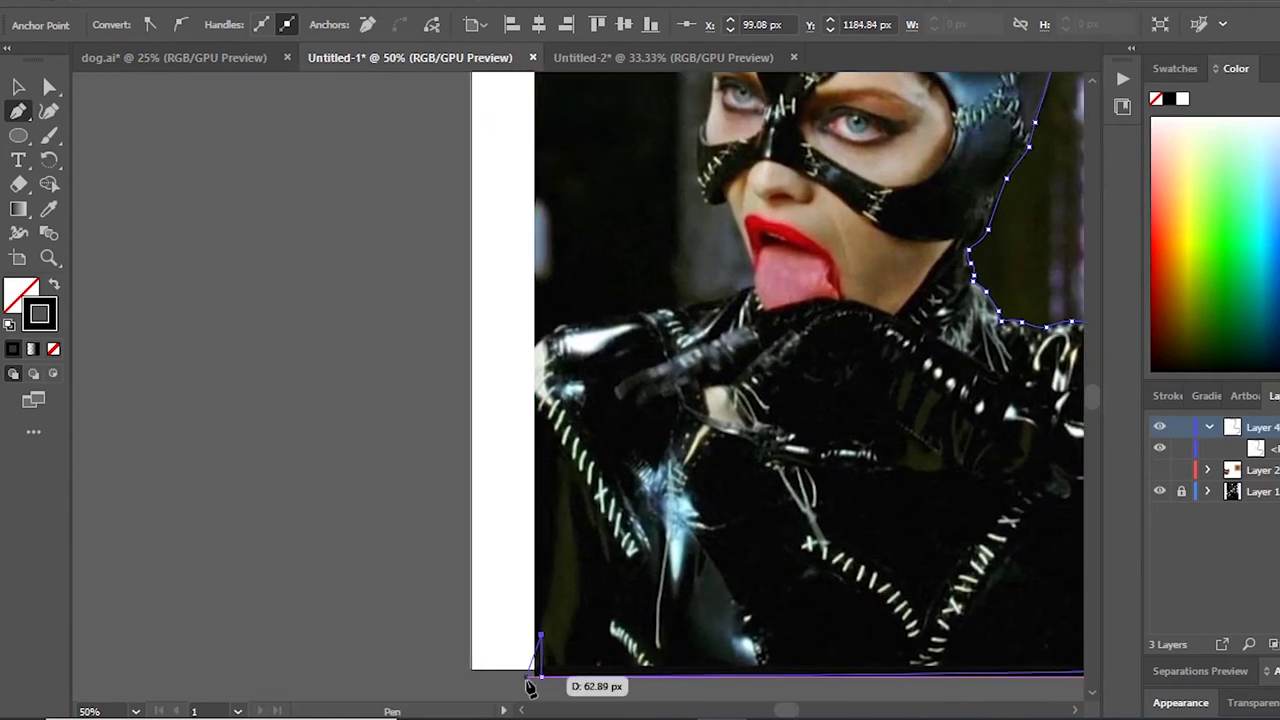
Step: Curve the outline up the left side and along the left shoulder top
{"action": "left_click_drag", "start_coordinate": [534, 348], "coordinate": [585, 318]}
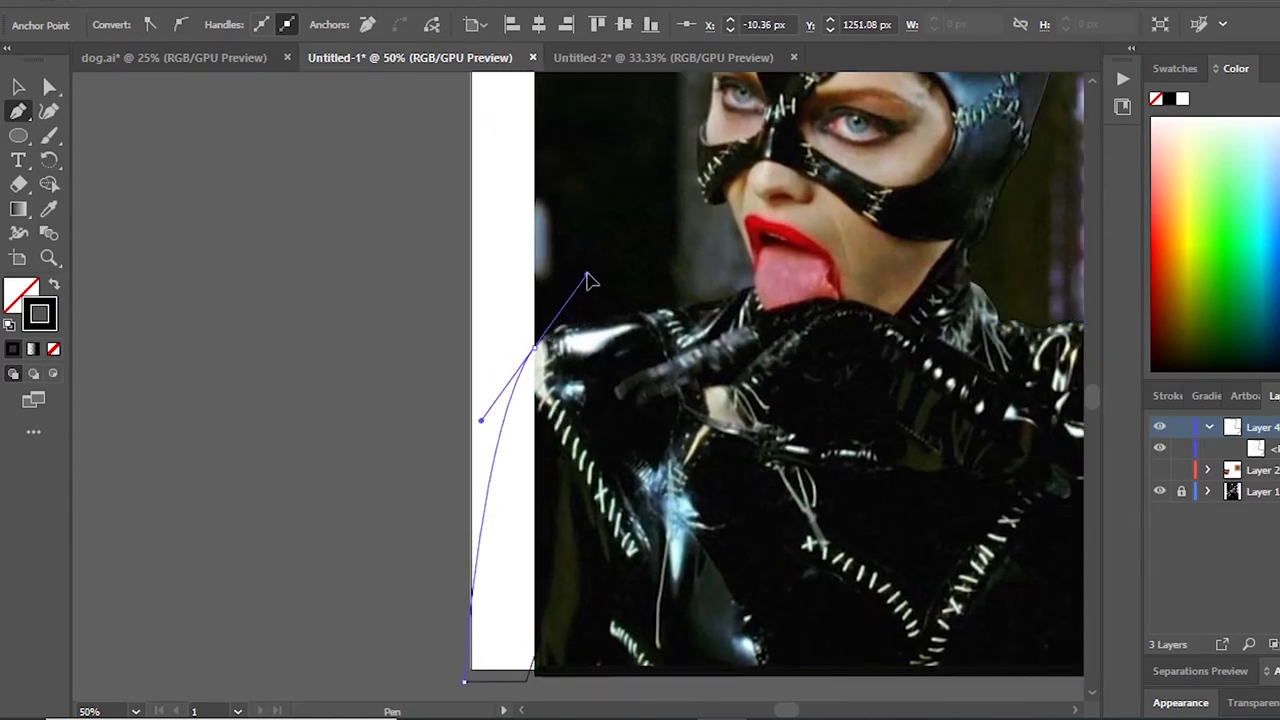
{"action": "scroll", "coordinate": [588, 284], "scroll_direction": "down", "scroll_amount": 2}
{"action": "scroll", "coordinate": [563, 308], "scroll_direction": "up", "scroll_amount": 2}
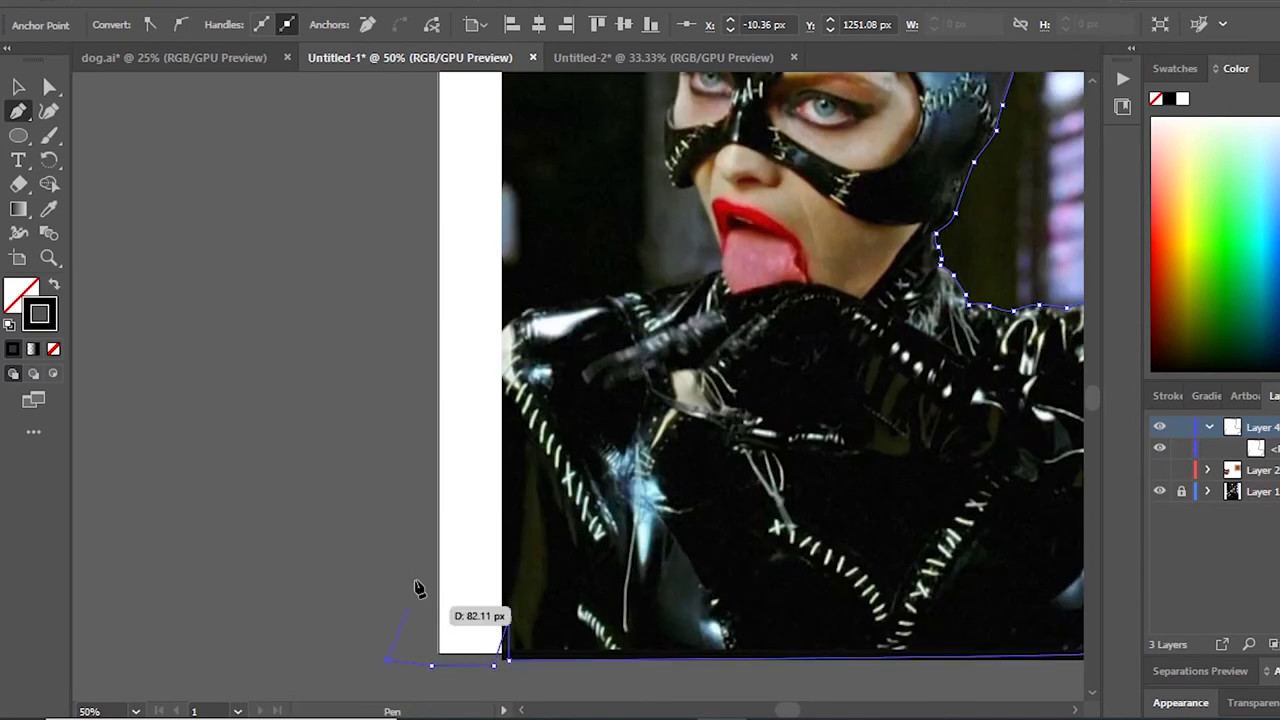
{"action": "left_click_drag", "start_coordinate": [524, 317], "coordinate": [610, 258]}
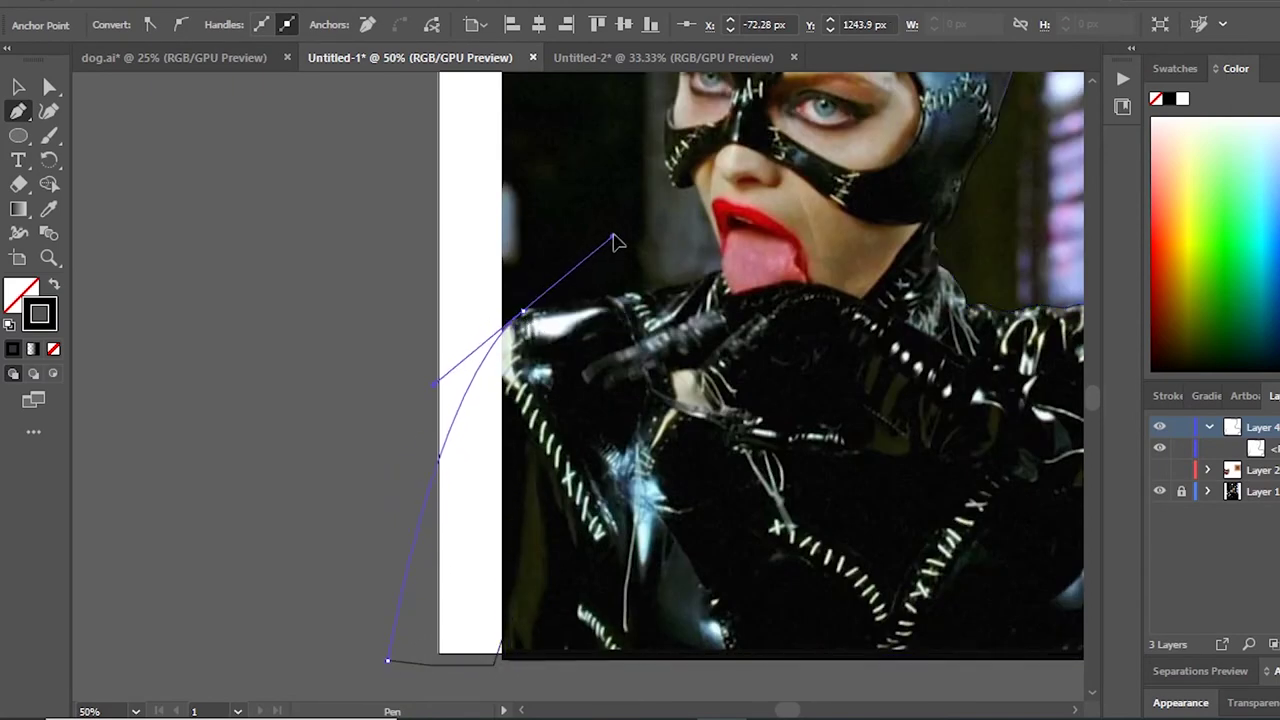
{"action": "scroll", "coordinate": [521, 344], "scroll_direction": "down", "scroll_amount": 2}
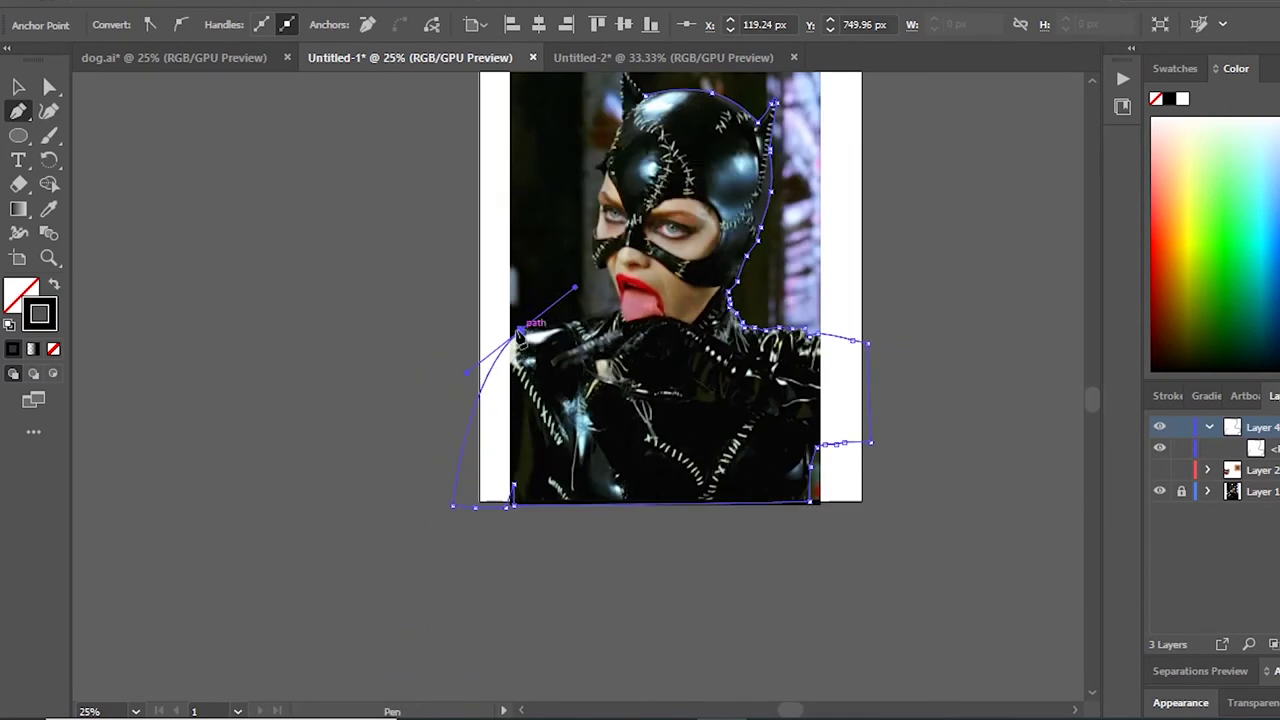
{"action": "scroll", "coordinate": [521, 335], "scroll_direction": "up", "scroll_amount": 4}
{"action": "left_click_drag", "start_coordinate": [760, 321], "coordinate": [897, 284]}
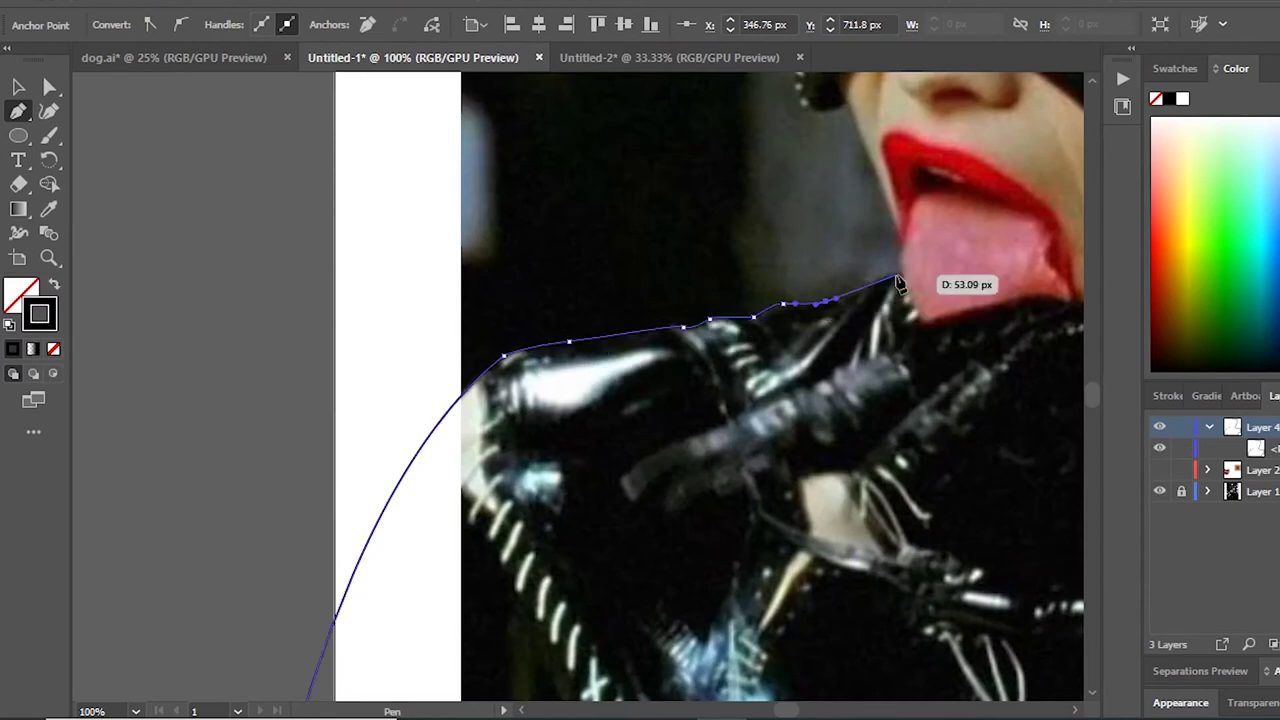
Step: Curve the outline around the bottom of the tongue, checking against the face artwork
{"action": "scroll", "coordinate": [922, 281], "scroll_direction": "up", "scroll_amount": 2}
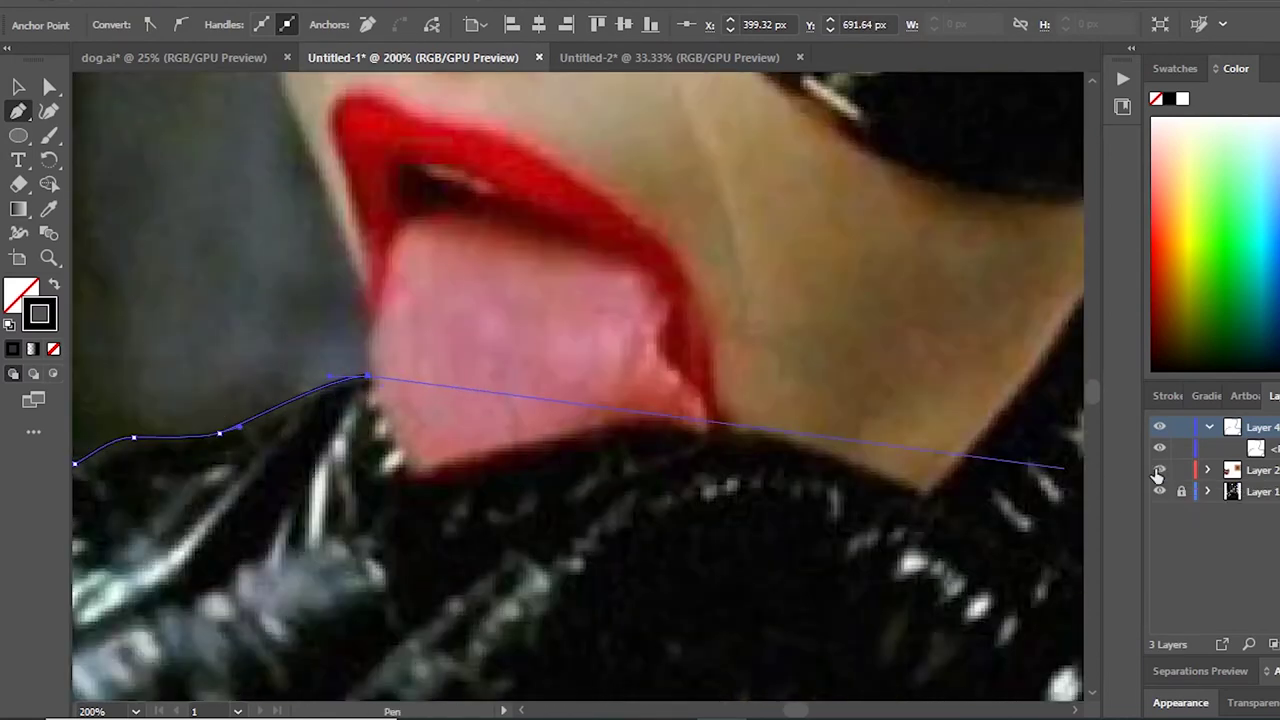
{"action": "left_click", "coordinate": [1159, 469]}
{"action": "scroll", "coordinate": [380, 403], "scroll_direction": "up", "scroll_amount": 2}
{"action": "left_click_drag", "start_coordinate": [386, 440], "coordinate": [425, 497]}
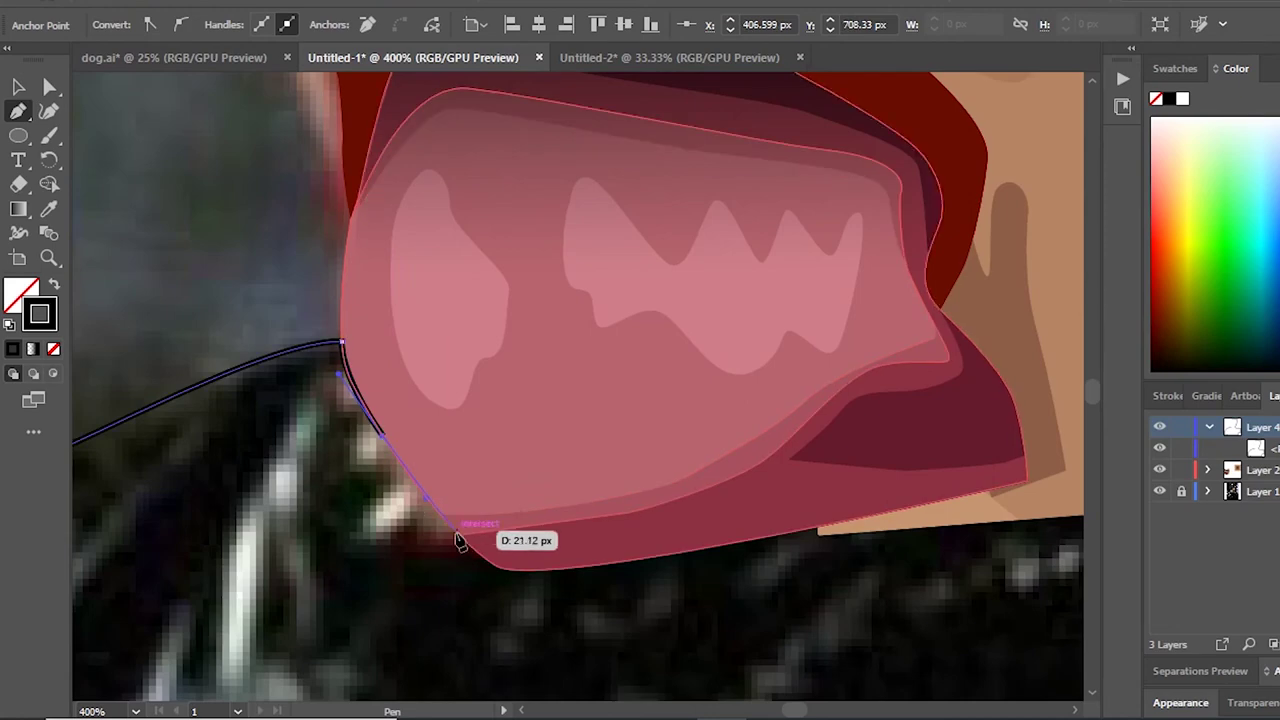
{"action": "left_click", "coordinate": [1159, 469]}
{"action": "scroll", "coordinate": [441, 530], "scroll_direction": "down", "scroll_amount": 3}
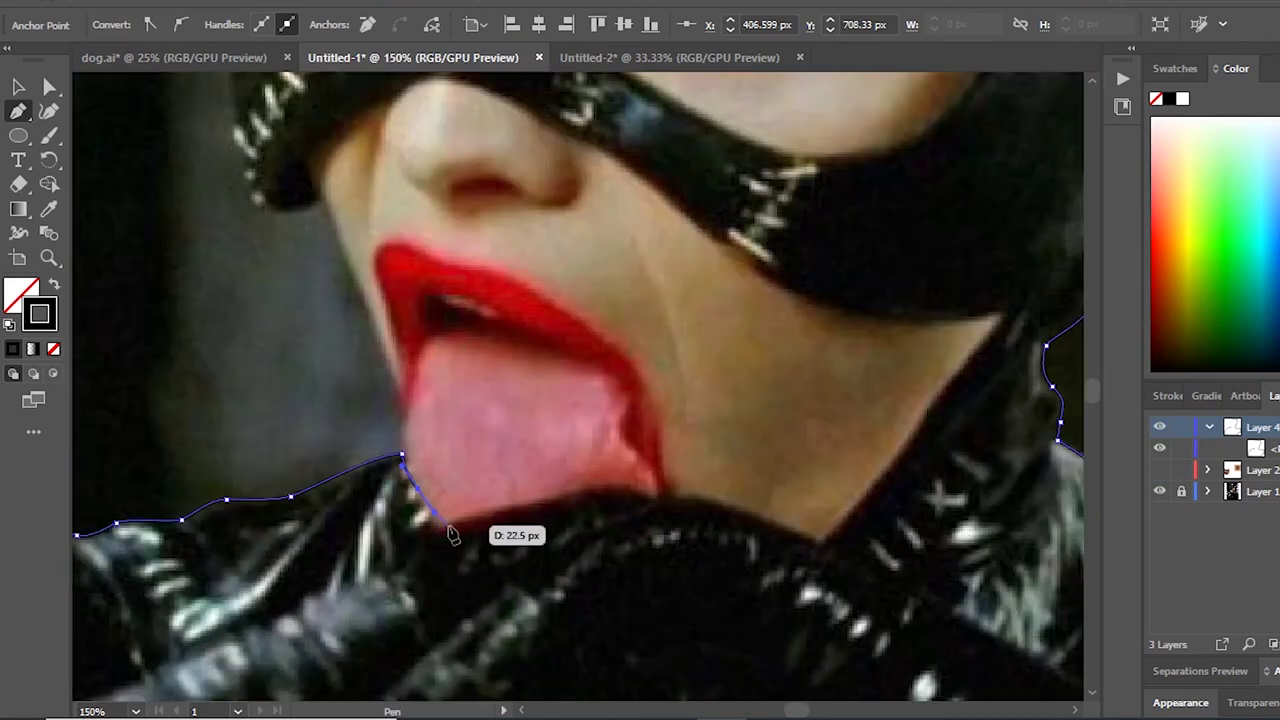
Step: Trace anchors along the collar below the lips and up the side of the neck
{"action": "mouse_move", "coordinate": [619, 484]}
{"action": "left_mouse_down"}
{"action": "mouse_move", "coordinate": [663, 497]}
{"action": "mouse_move", "coordinate": [515, 342]}
{"action": "left_mouse_up"}
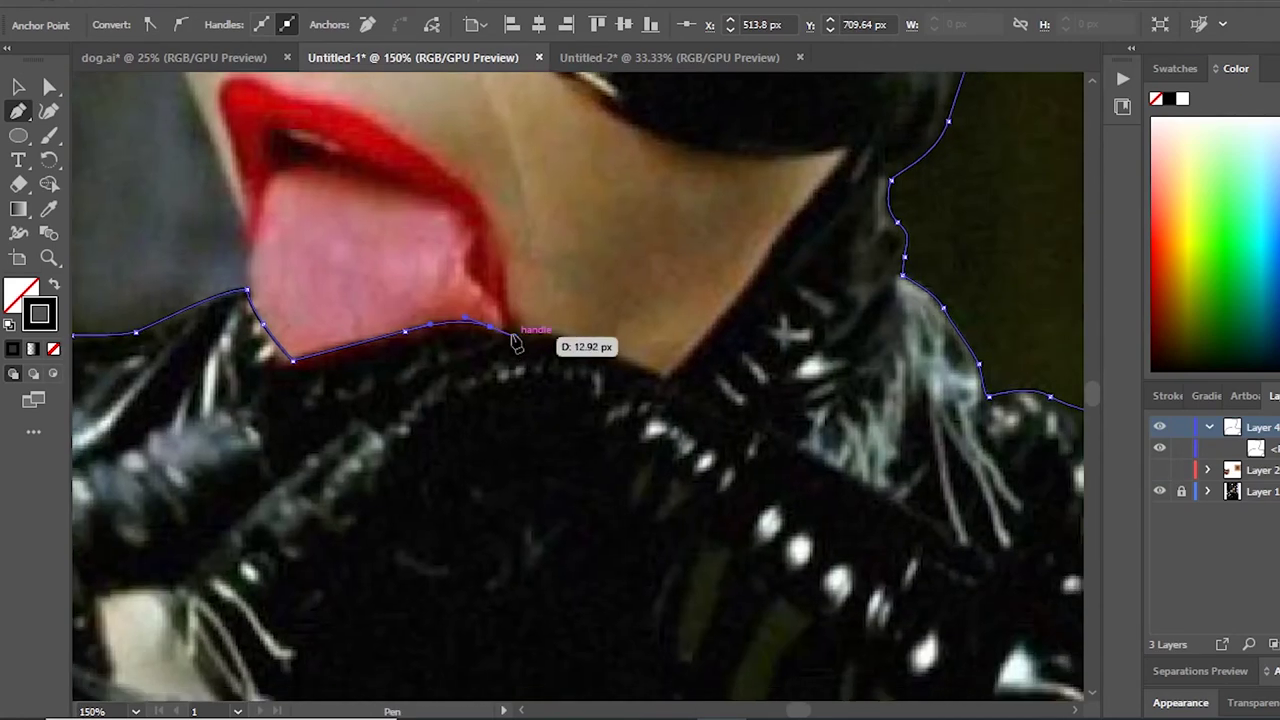
{"action": "left_click", "coordinate": [633, 361]}
{"action": "left_click", "coordinate": [667, 373]}
{"action": "left_click", "coordinate": [741, 290]}
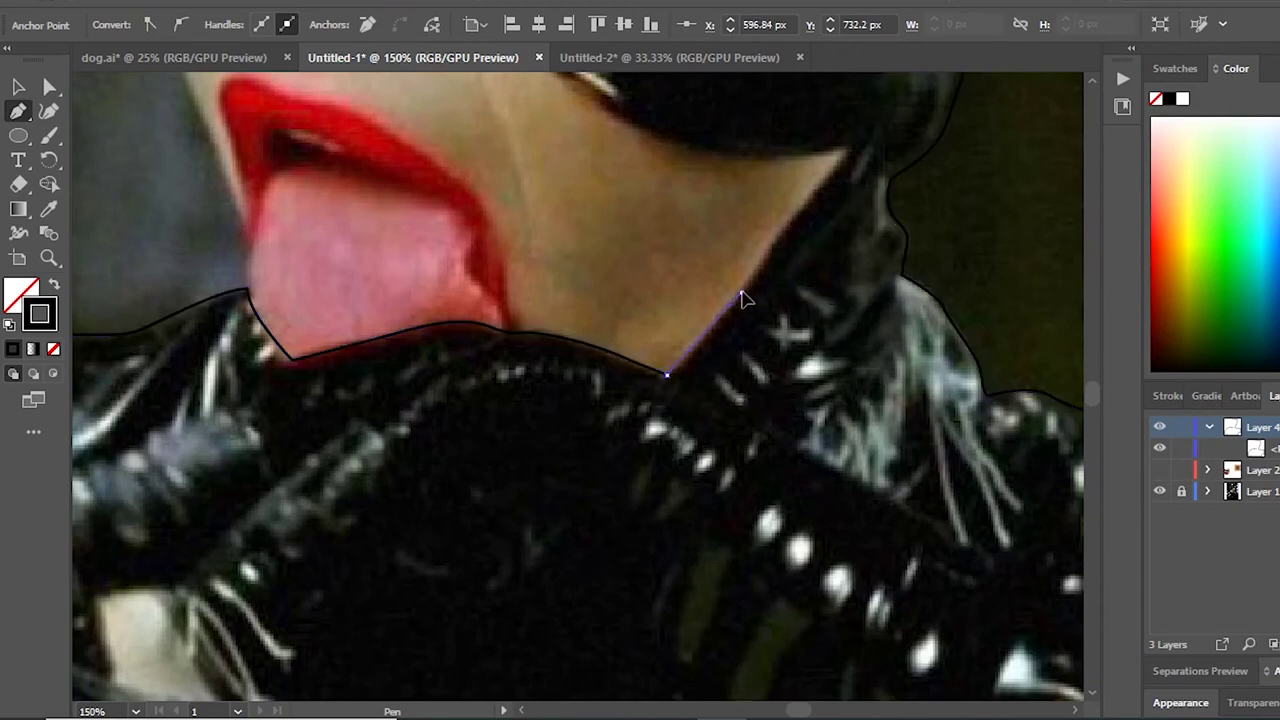
{"action": "left_click_drag", "start_coordinate": [776, 247], "coordinate": [560, 486]}
{"action": "left_click", "coordinate": [1160, 470]}
{"action": "left_click", "coordinate": [1160, 470]}
{"action": "left_click_drag", "start_coordinate": [614, 430], "coordinate": [371, 371]}
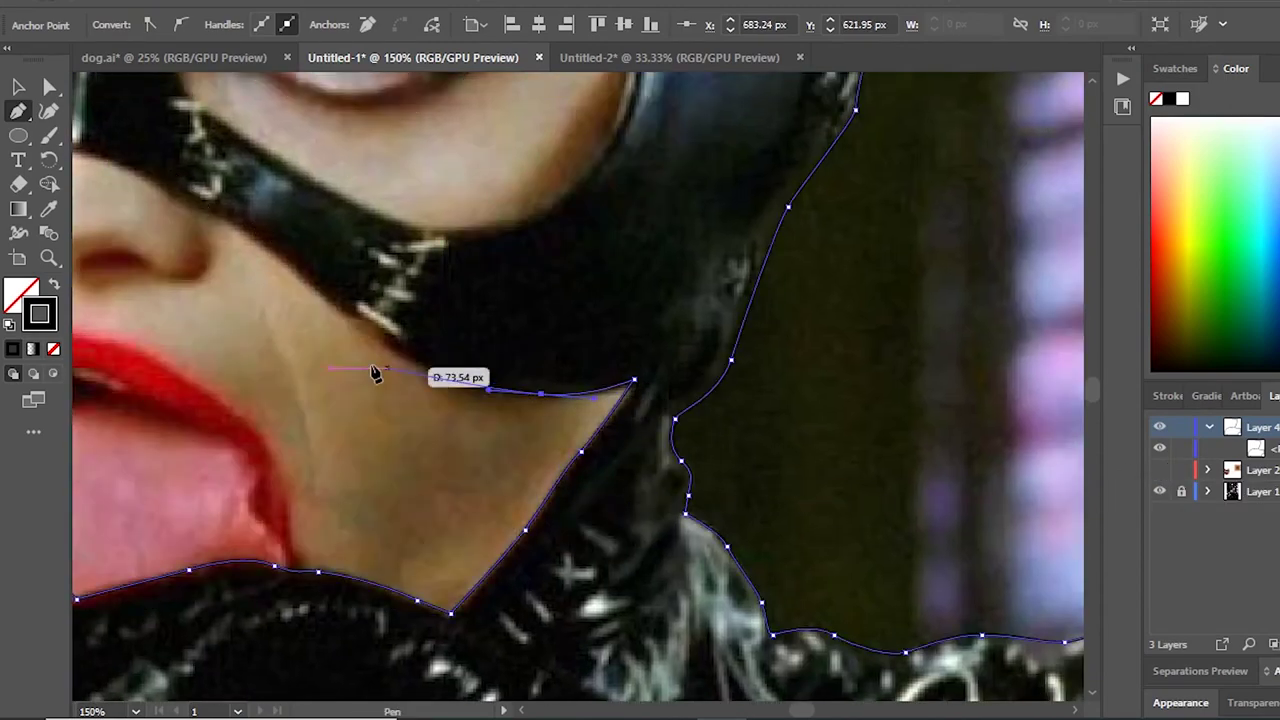
Step: Trace the outline along the mask's lower edge and up its left side
{"action": "left_click_drag", "start_coordinate": [340, 317], "coordinate": [780, 457]}
{"action": "left_click_drag", "start_coordinate": [647, 366], "coordinate": [745, 508]}
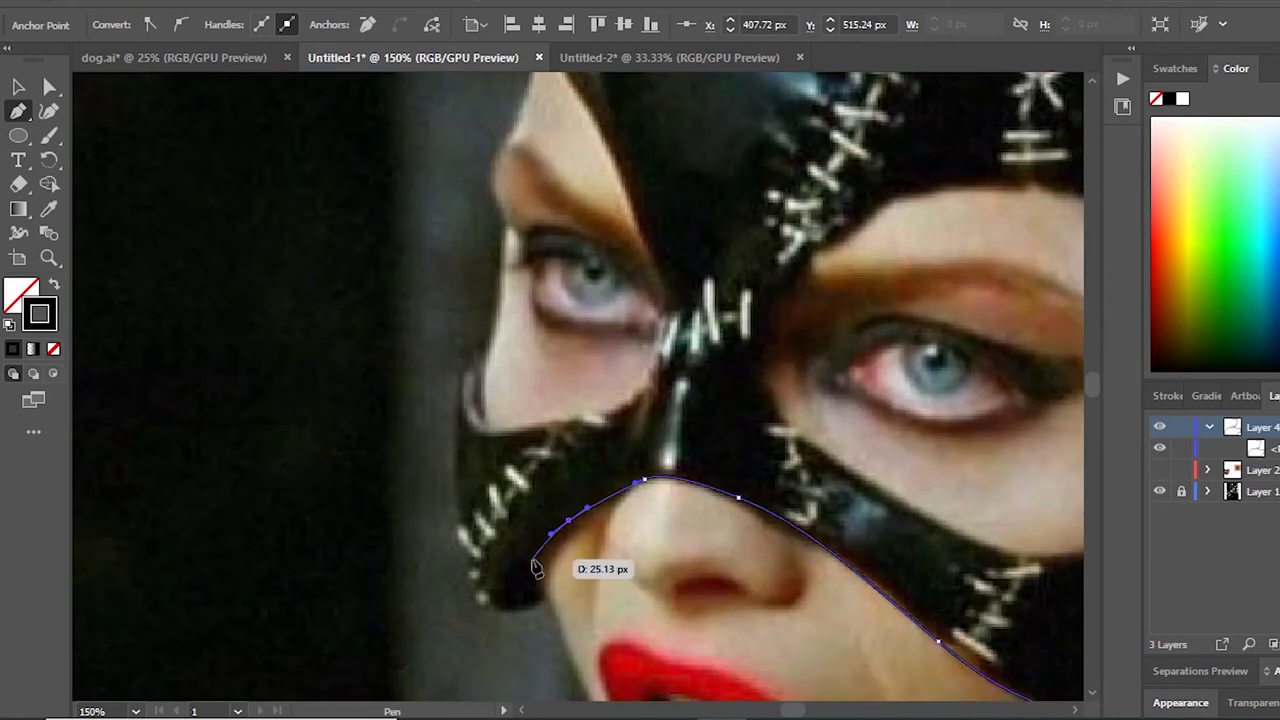
{"action": "left_click_drag", "start_coordinate": [531, 570], "coordinate": [697, 510]}
{"action": "left_click_drag", "start_coordinate": [598, 425], "coordinate": [601, 418]}
{"action": "mouse_move", "coordinate": [626, 284]}
{"action": "left_mouse_down"}
{"action": "mouse_move", "coordinate": [432, 550]}
{"action": "mouse_move", "coordinate": [445, 592]}
{"action": "left_mouse_up"}
{"action": "mouse_move", "coordinate": [597, 567]}
{"action": "left_mouse_down"}
{"action": "mouse_move", "coordinate": [626, 510]}
{"action": "mouse_move", "coordinate": [625, 425]}
{"action": "left_mouse_up"}
Step: Continue the outline up the hood side, over the ear tip and across the head top
{"action": "scroll", "coordinate": [600, 450], "scroll_direction": "up", "scroll_amount": 4}
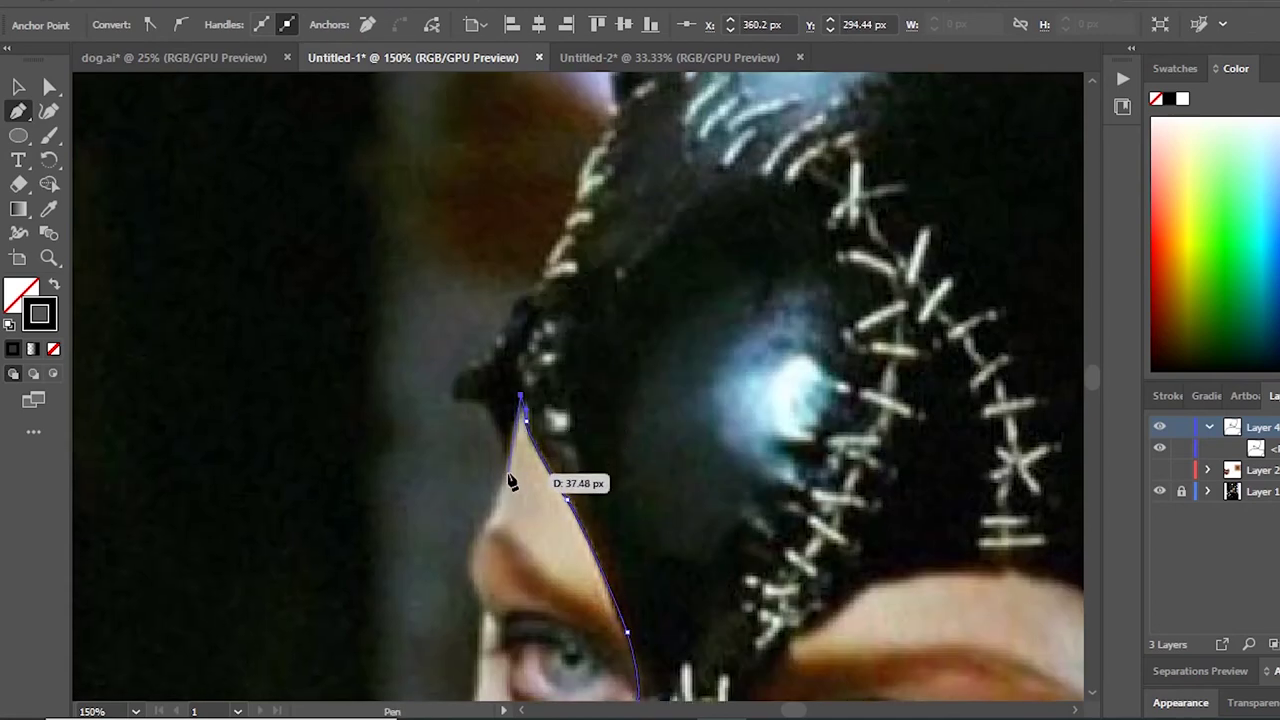
{"action": "scroll", "coordinate": [466, 413], "scroll_direction": "up", "scroll_amount": 2}
{"action": "left_click_drag", "start_coordinate": [466, 413], "coordinate": [525, 528]}
{"action": "scroll", "coordinate": [498, 487], "scroll_direction": "up", "scroll_amount": 3}
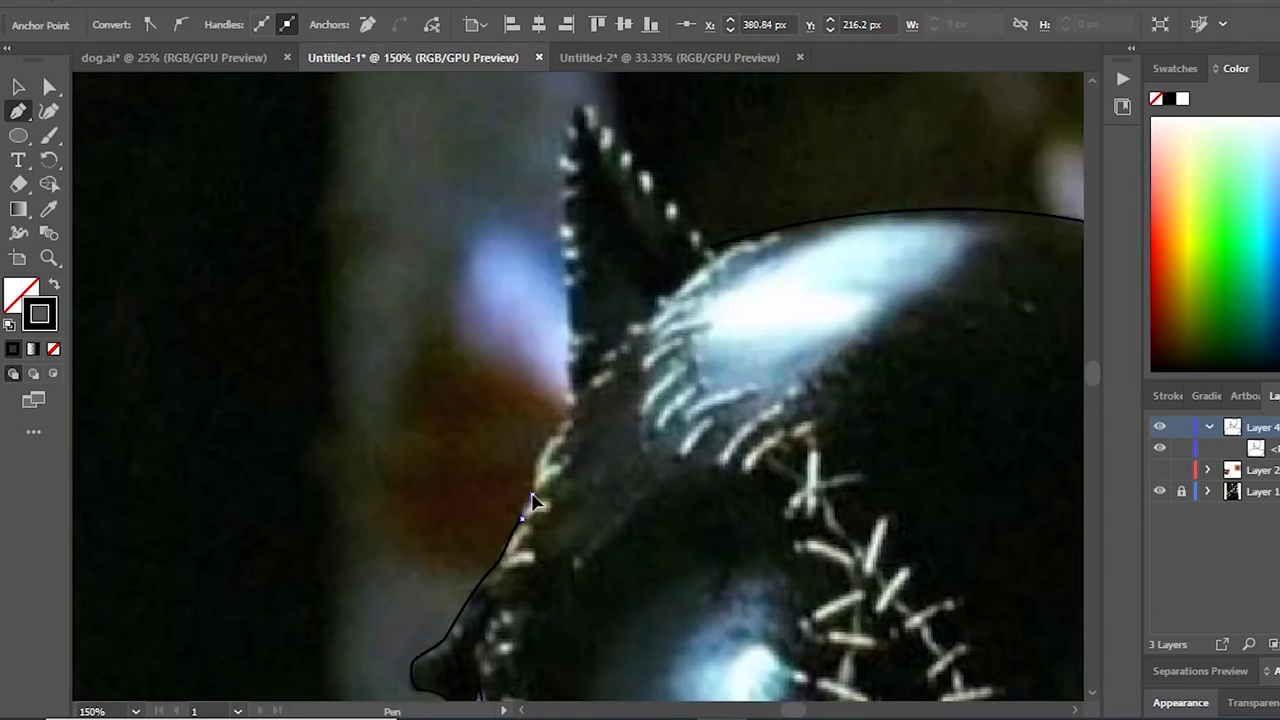
{"action": "left_click_drag", "start_coordinate": [550, 438], "coordinate": [563, 409]}
{"action": "scroll", "coordinate": [563, 409], "scroll_direction": "up", "scroll_amount": 4}
{"action": "left_click_drag", "start_coordinate": [484, 309], "coordinate": [552, 376]}
{"action": "scroll", "coordinate": [552, 376], "scroll_direction": "down", "scroll_amount": 3}
{"action": "scroll", "coordinate": [566, 333], "scroll_direction": "up", "scroll_amount": 1}
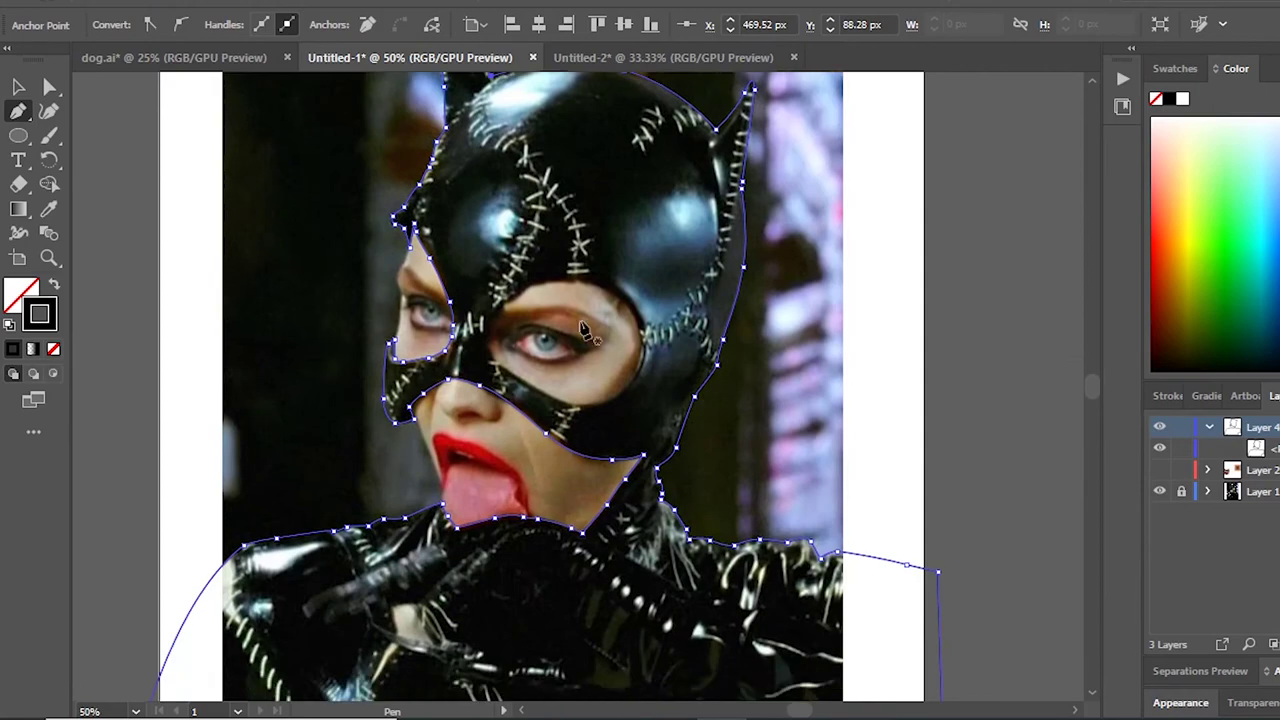
{"action": "scroll", "coordinate": [566, 333], "scroll_direction": "up", "scroll_amount": 1}
{"action": "scroll", "coordinate": [566, 333], "scroll_direction": "up", "scroll_amount": 1}
Step: Trace and close the right eye opening with curved anchors
{"action": "left_click_drag", "start_coordinate": [503, 313], "coordinate": [702, 333]}
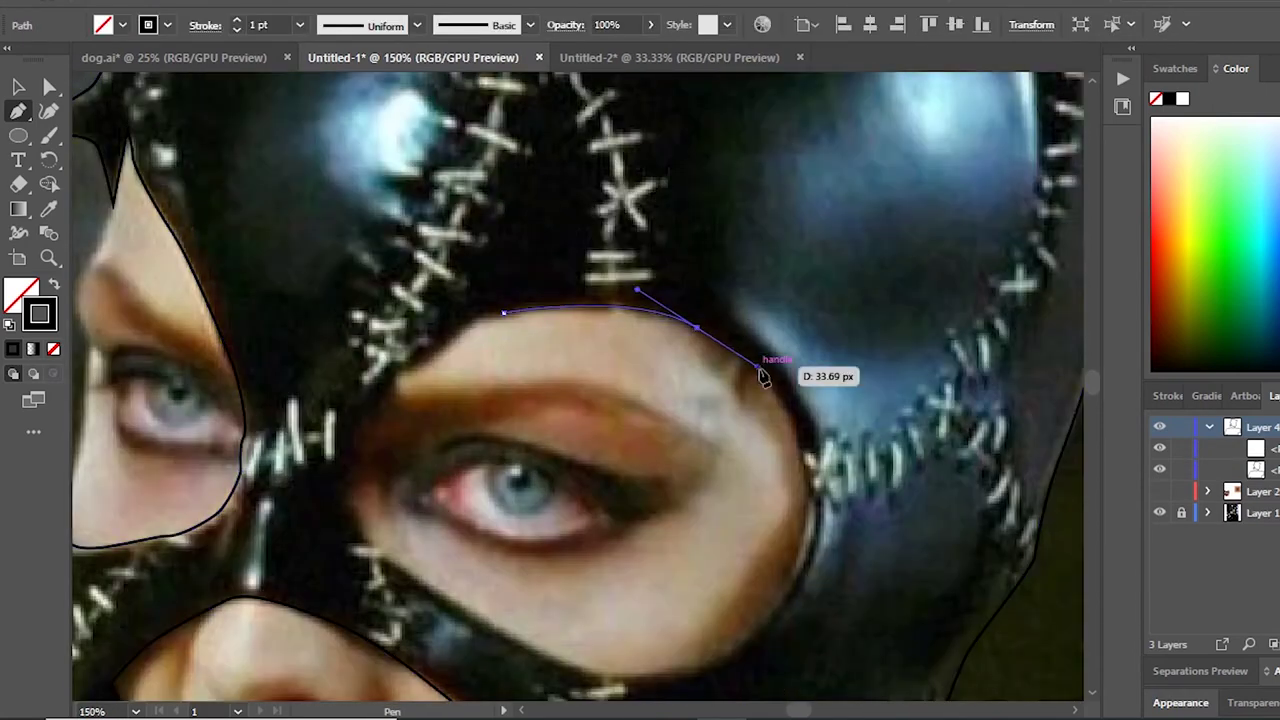
{"action": "left_click_drag", "start_coordinate": [757, 366], "coordinate": [798, 427]}
{"action": "left_click_drag", "start_coordinate": [648, 675], "coordinate": [535, 672]}
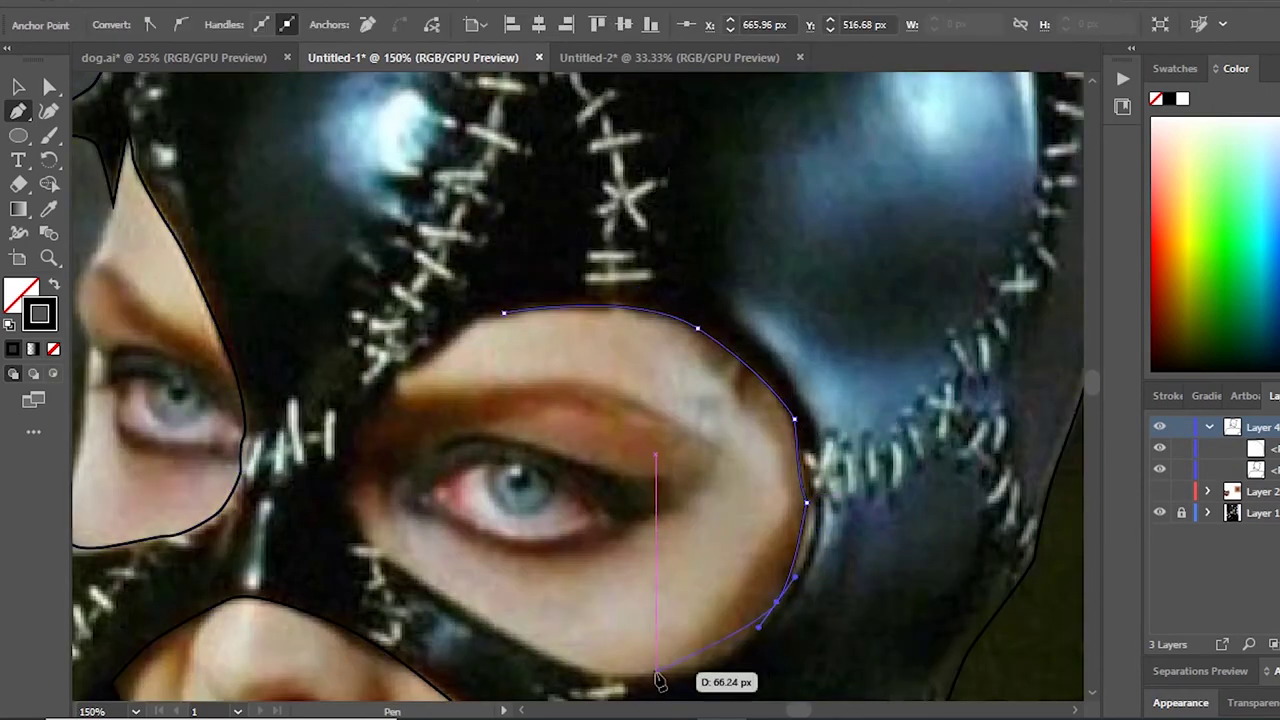
{"action": "left_click_drag", "start_coordinate": [483, 620], "coordinate": [445, 598]}
{"action": "mouse_move", "coordinate": [372, 540]}
{"action": "left_mouse_down"}
{"action": "mouse_move", "coordinate": [355, 492]}
{"action": "mouse_move", "coordinate": [378, 413]}
{"action": "left_mouse_up"}
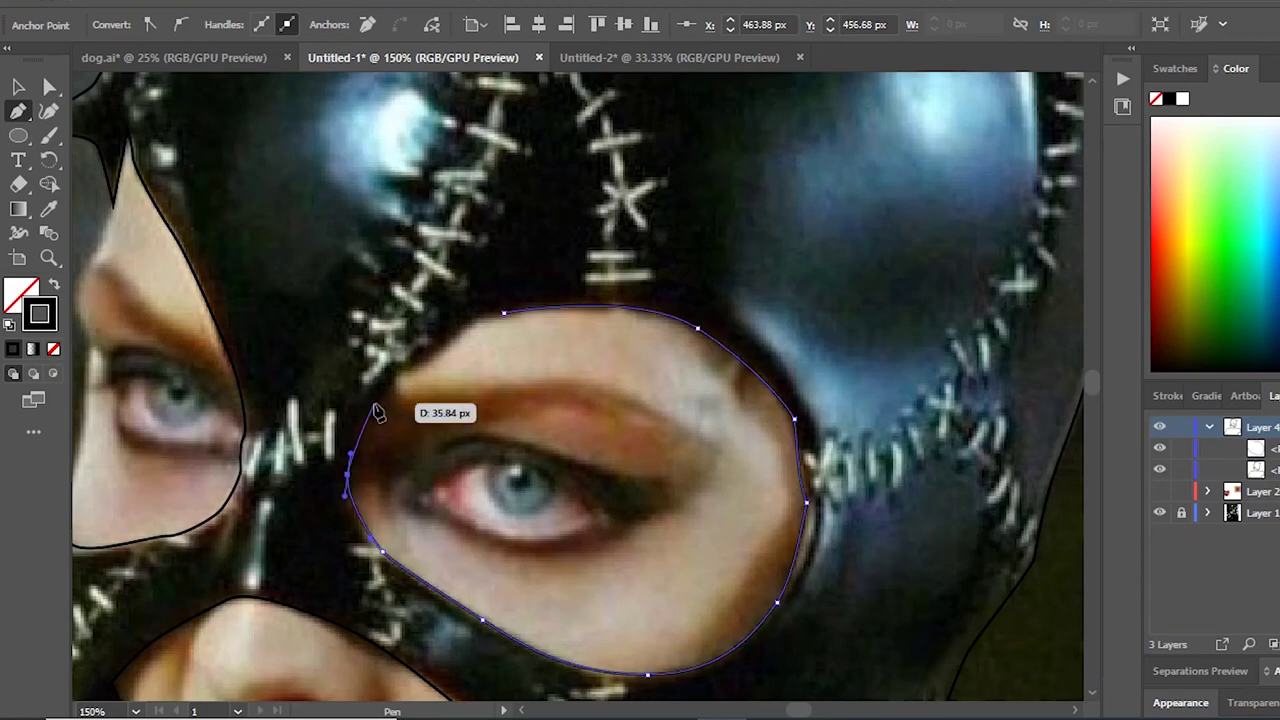
{"action": "left_click_drag", "start_coordinate": [461, 327], "coordinate": [505, 318]}
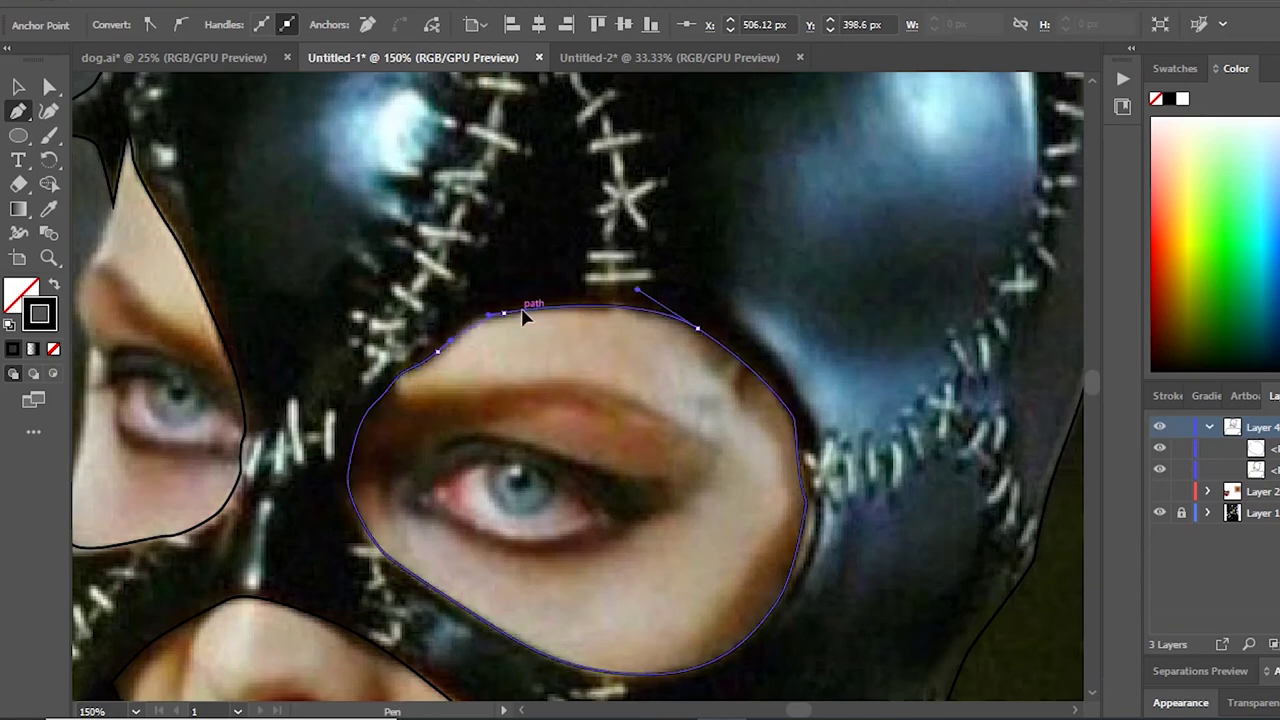
{"action": "left_click", "coordinate": [522, 315]}
Step: Fill the hood and suit outline solid black and deselect it
{"action": "key", "text": "ctrl+minus"}
{"action": "key", "text": "ctrl+minus"}
{"action": "key", "text": "ctrl+8"}
{"action": "key", "text": "v"}
{"action": "key", "text": "ctrl+shift+a"}
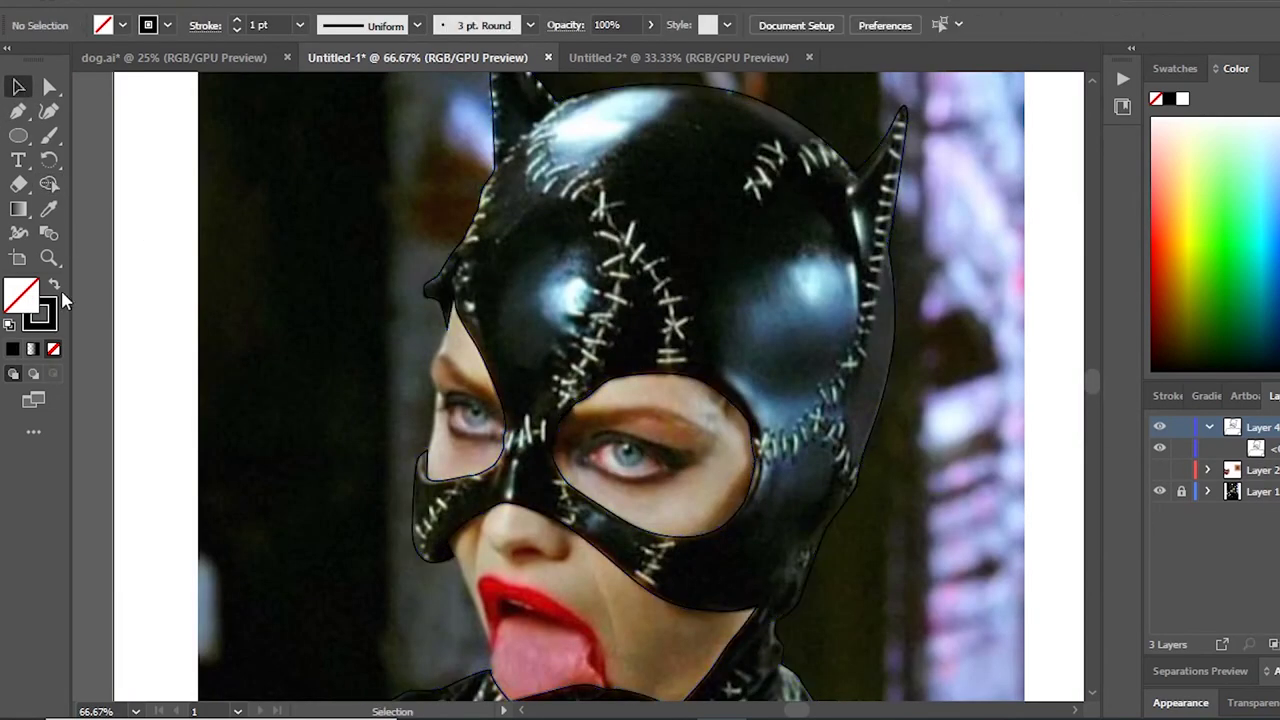
{"action": "left_click", "coordinate": [54, 285]}
{"action": "key", "text": "ctrl+z"}
{"action": "key", "text": "ctrl+shift+a"}
{"action": "key", "text": "ctrl+minus"}
Step: Show the vector face layer and hide the reference photo
{"action": "scroll", "coordinate": [331, 323], "scroll_direction": "down", "scroll_amount": 1}
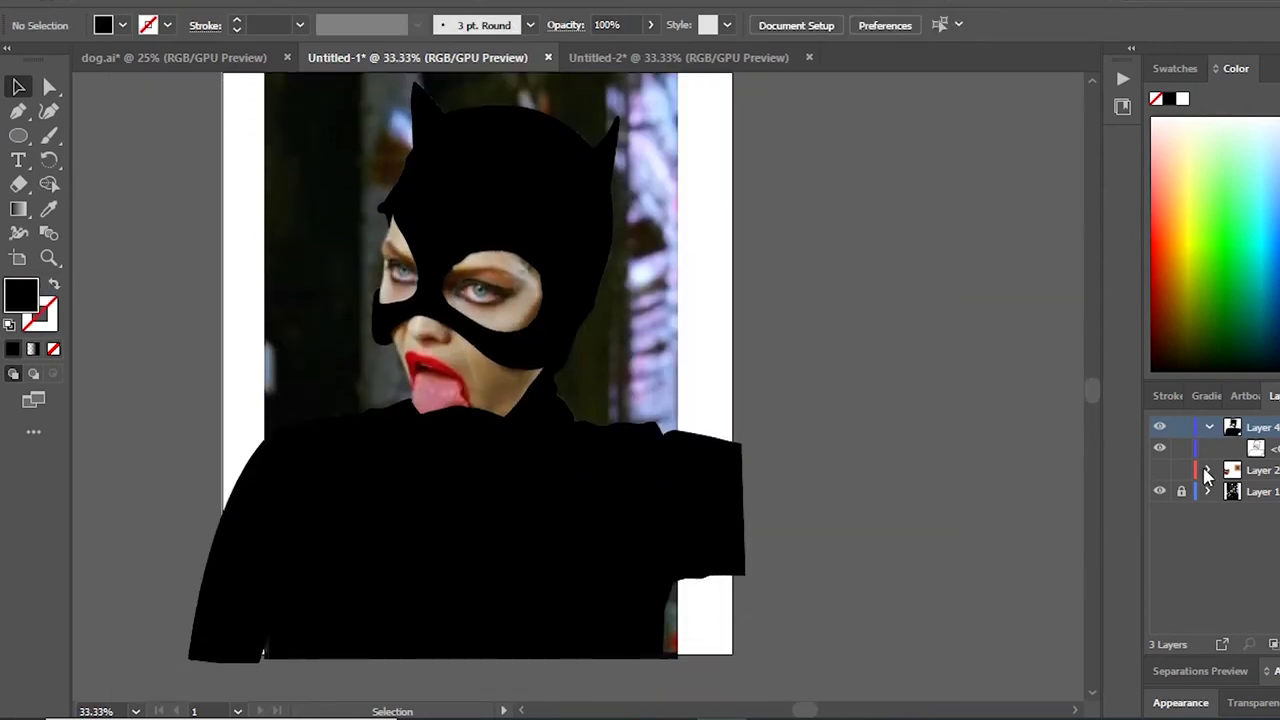
{"action": "left_click", "coordinate": [1207, 470]}
{"action": "left_click", "coordinate": [1159, 625]}
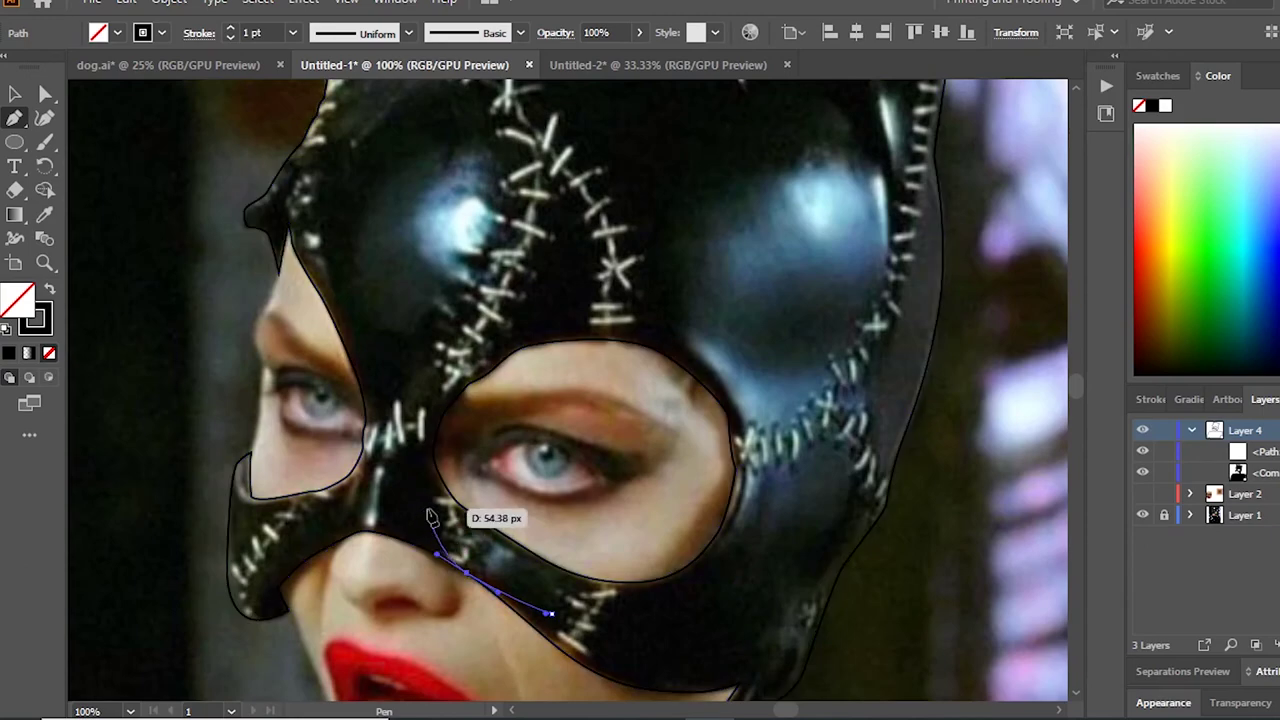
Step: Trace a highlight below the eye and along the hood's right edge, then merge the overlapping traced shapes
{"action": "left_click_drag", "start_coordinate": [432, 517], "coordinate": [548, 578]}
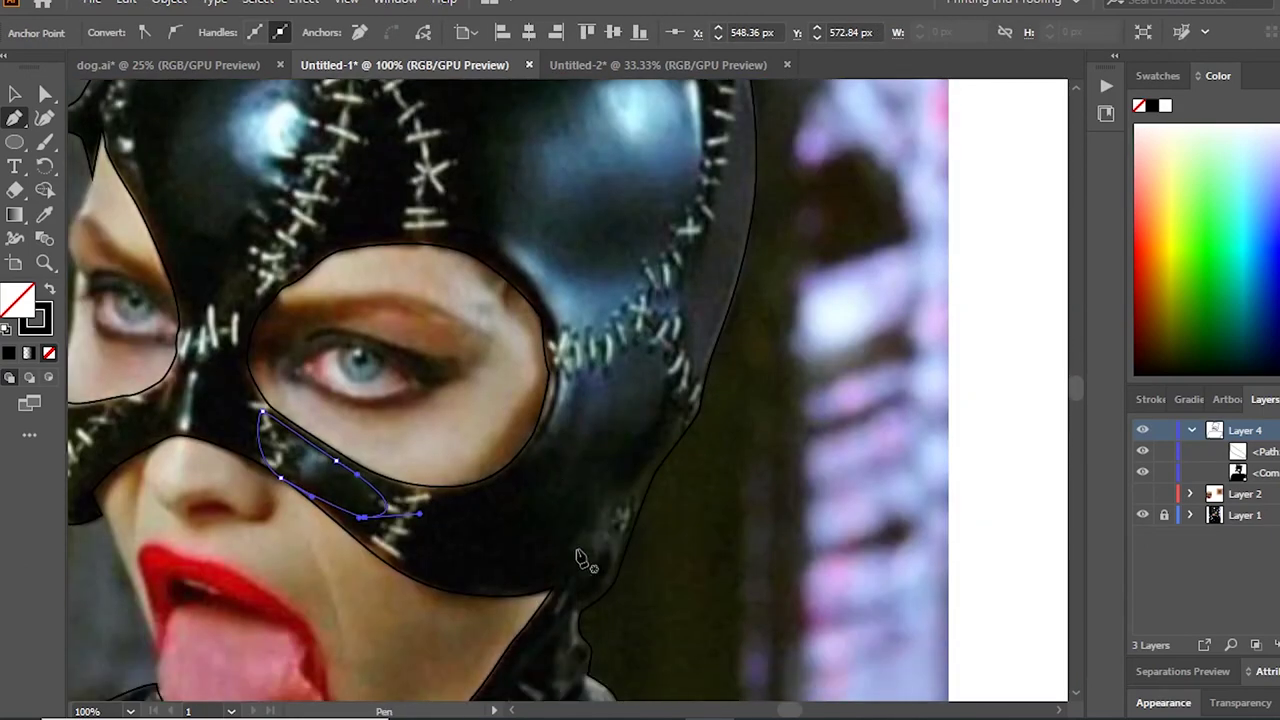
{"action": "left_click_drag", "start_coordinate": [686, 421], "coordinate": [686, 277]}
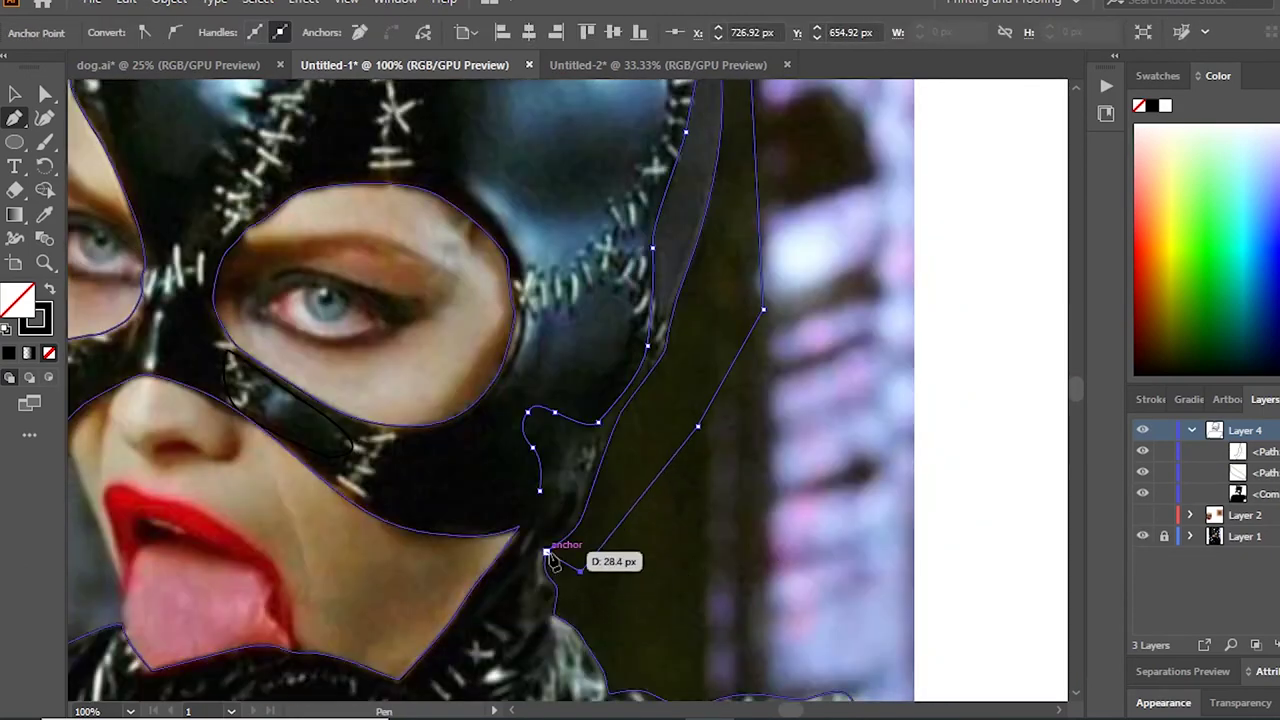
{"action": "left_click", "coordinate": [547, 555]}
{"action": "scroll", "coordinate": [700, 430], "scroll_direction": "up", "scroll_amount": 2}
{"action": "key", "text": "ctrl+a"}
{"action": "key", "text": "shift+m"}
{"action": "key", "text": "p"}
Step: Outline a closed highlight shape across the top of the head around to the ear base
{"action": "scroll", "coordinate": [560, 440], "scroll_direction": "up", "scroll_amount": 5}
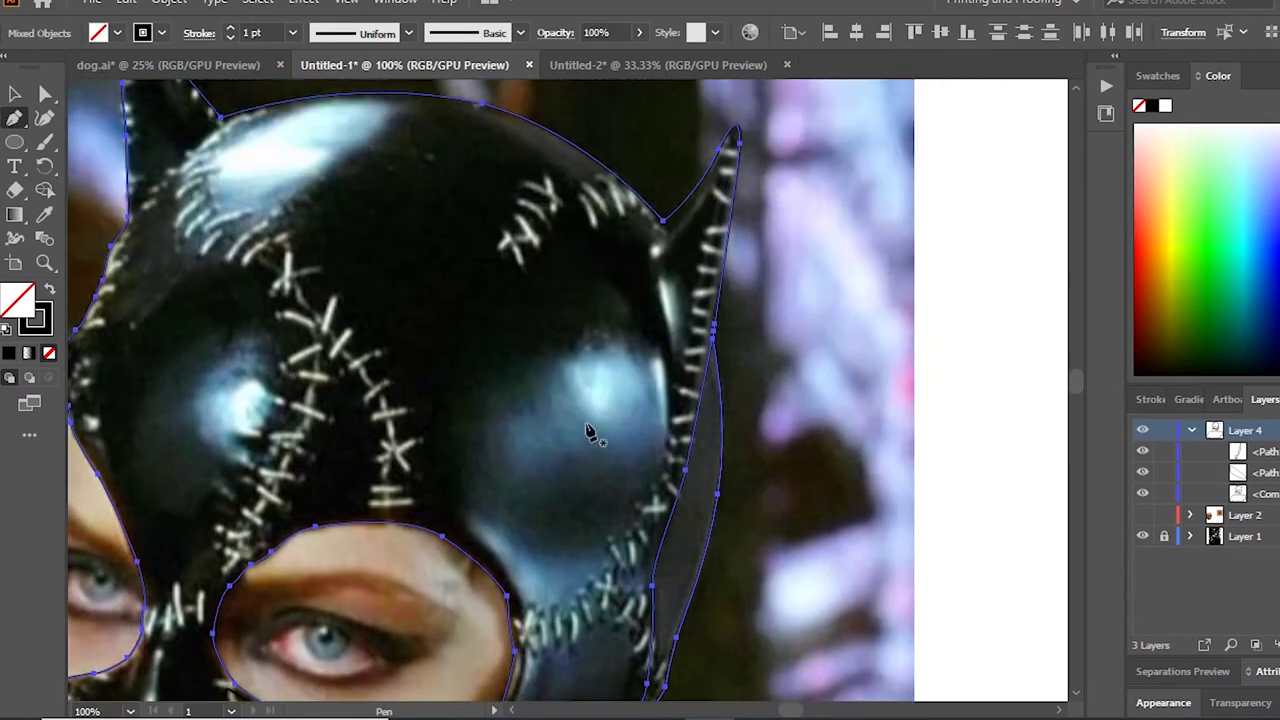
{"action": "left_click", "coordinate": [476, 231]}
{"action": "left_click_drag", "start_coordinate": [563, 290], "coordinate": [577, 318]}
{"action": "left_click", "coordinate": [663, 343]}
{"action": "left_click", "coordinate": [653, 302]}
{"action": "left_click", "coordinate": [553, 224]}
{"action": "left_click", "coordinate": [443, 207]}
{"action": "left_click", "coordinate": [430, 216]}
{"action": "scroll", "coordinate": [657, 323], "scroll_direction": "down", "scroll_amount": 1}
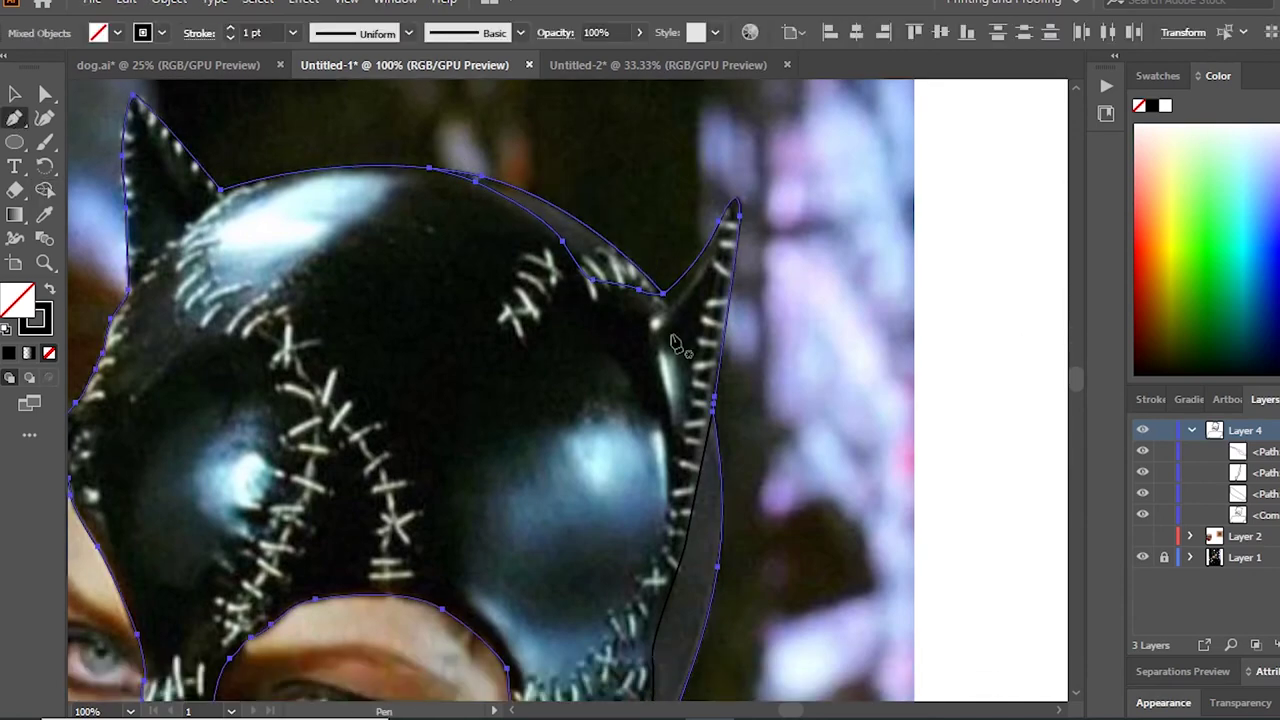
{"action": "scroll", "coordinate": [705, 235], "scroll_direction": "up", "scroll_amount": 2}
Step: Trace a closed highlight shape down the ear's edge to its tip and back
{"action": "left_click", "coordinate": [740, 252]}
{"action": "left_click", "coordinate": [640, 414]}
{"action": "left_click", "coordinate": [593, 436]}
{"action": "left_click", "coordinate": [607, 381]}
{"action": "left_click", "coordinate": [708, 241]}
{"action": "left_click", "coordinate": [748, 138]}
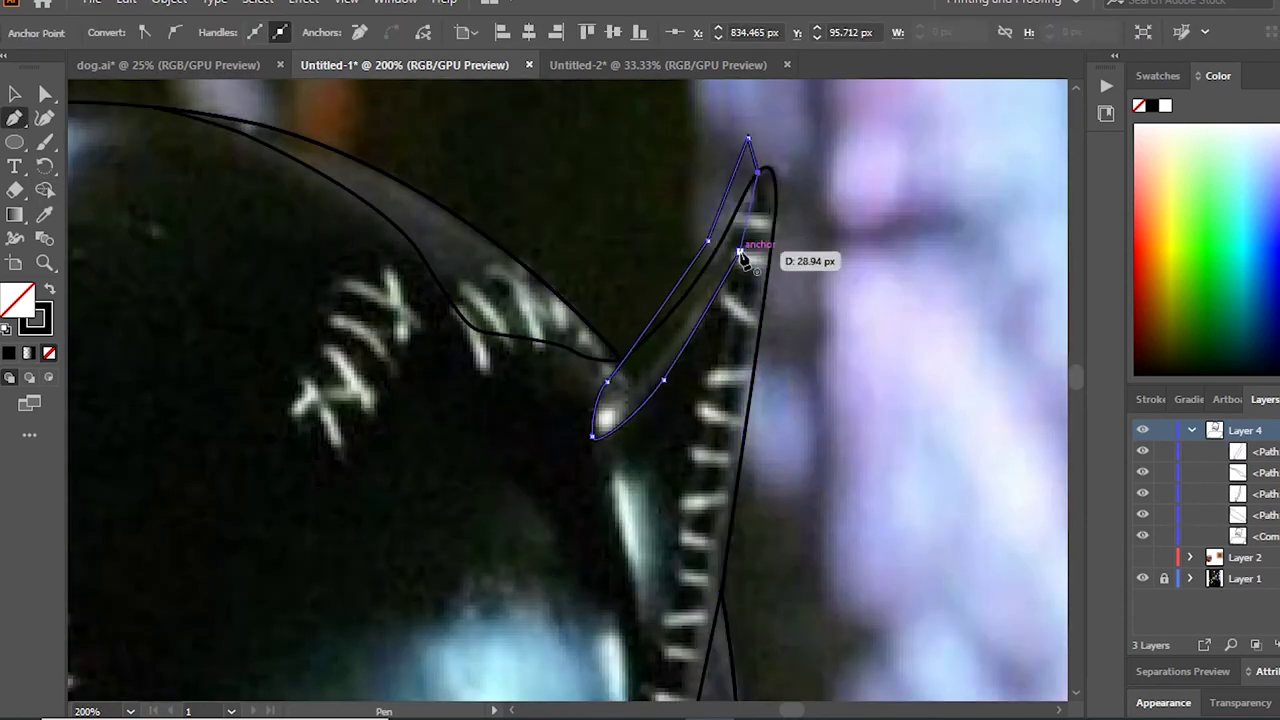
{"action": "left_click", "coordinate": [740, 252]}
{"action": "key", "text": "ctrl+minus"}
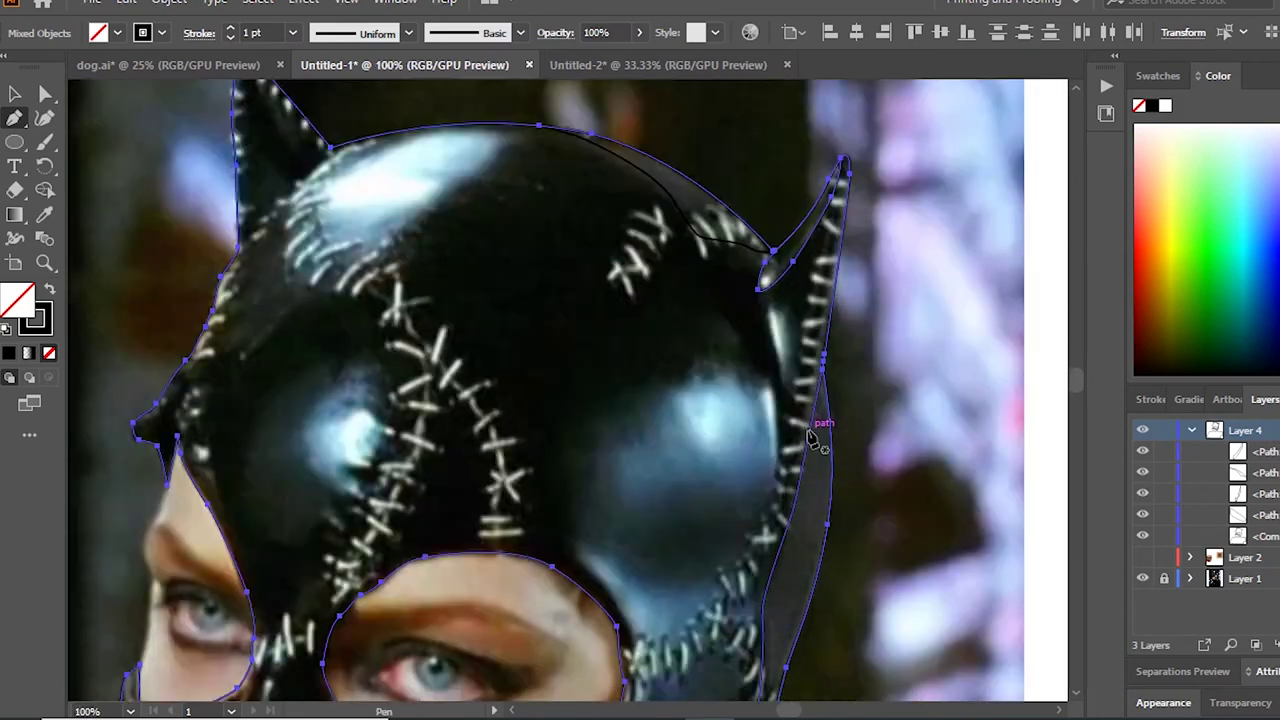
{"action": "scroll", "coordinate": [646, 568], "scroll_direction": "down", "scroll_amount": 2}
Step: Outline a highlight beside the eye opening, following the mask near the left eye
{"action": "left_click_drag", "start_coordinate": [625, 558], "coordinate": [702, 565]}
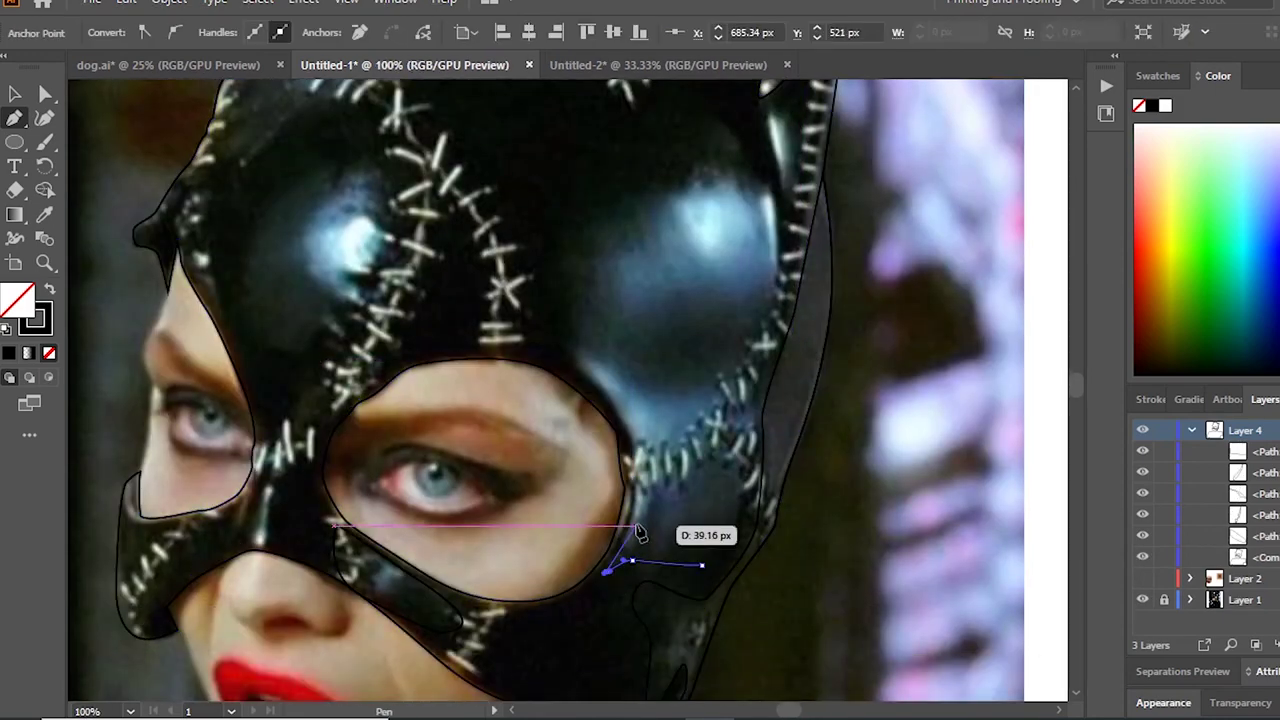
{"action": "key", "text": "ctrl+minus"}
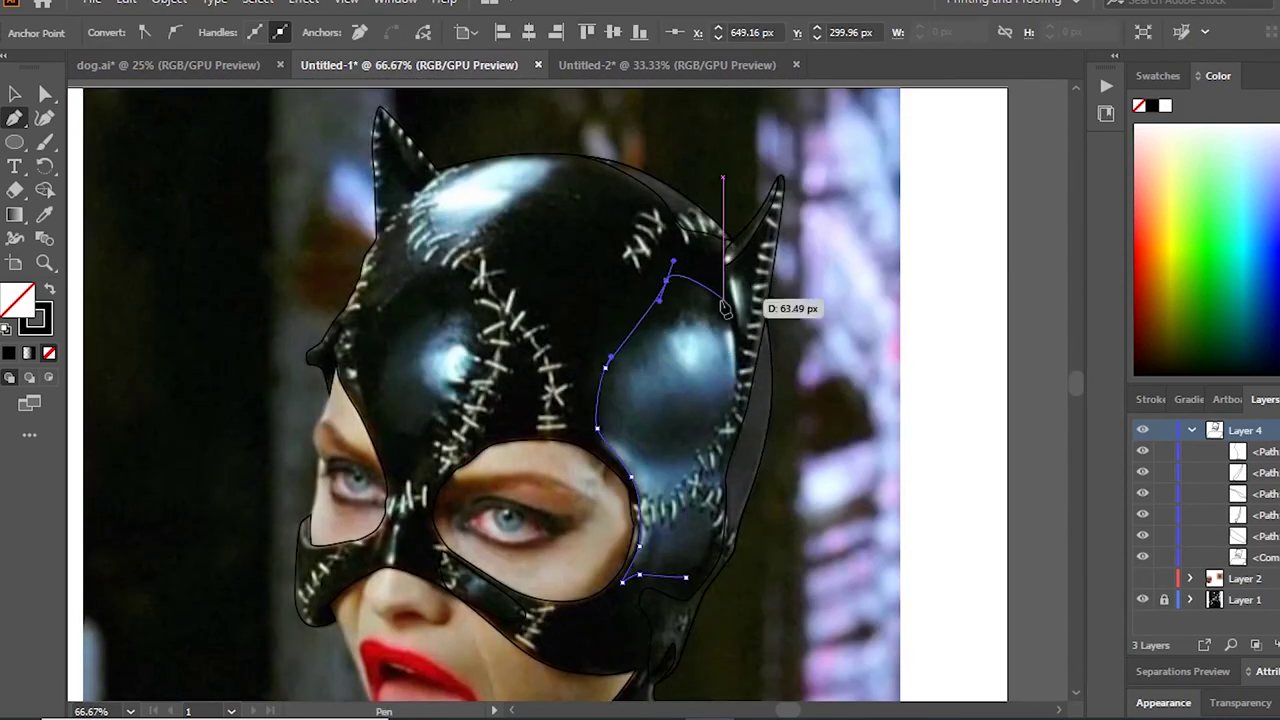
{"action": "key", "text": "ctrl+plus"}
{"action": "key", "text": "ctrl+minus"}
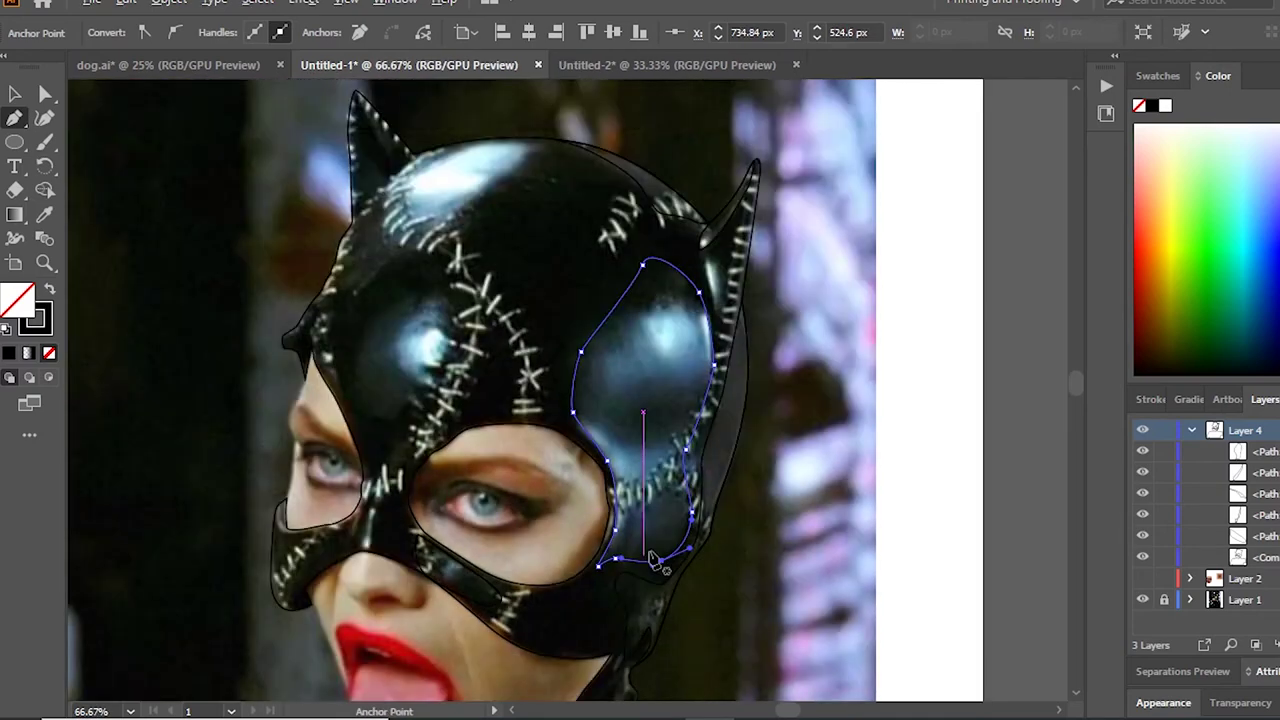
{"action": "left_click_drag", "start_coordinate": [473, 492], "coordinate": [631, 497]}
{"action": "key", "text": "ctrl+plus"}
{"action": "key", "text": "ctrl+plus"}
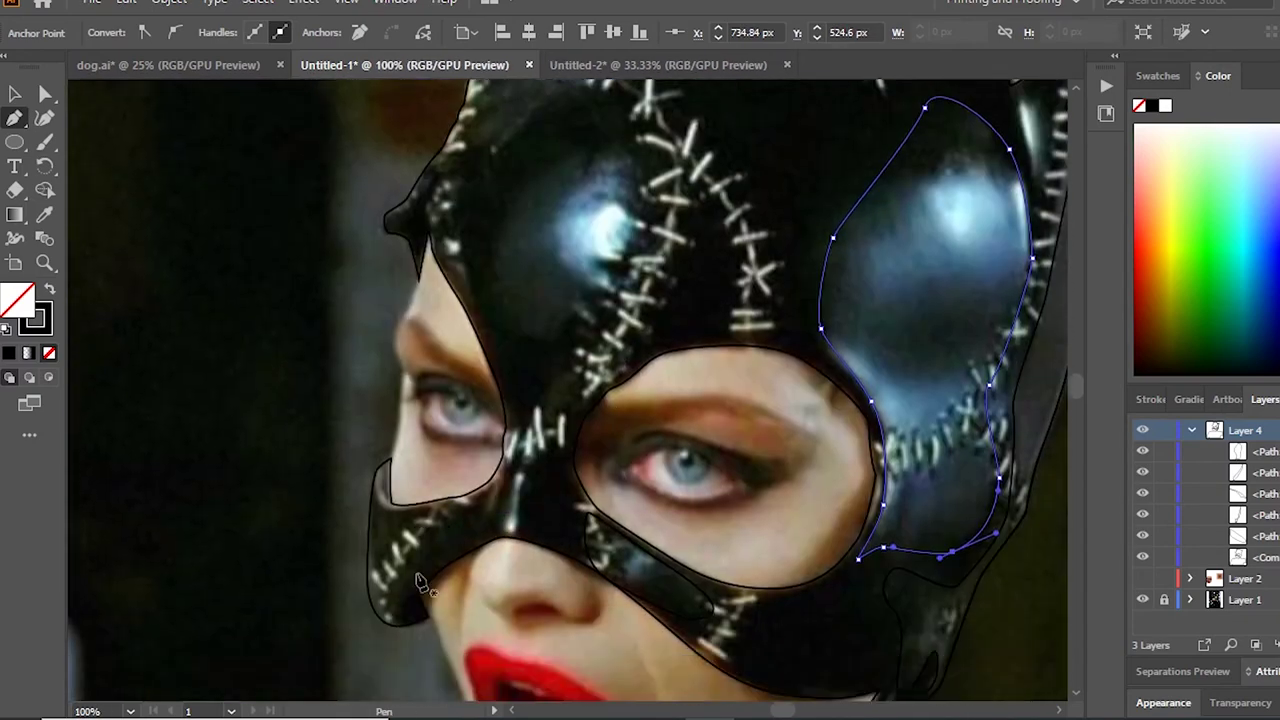
{"action": "key", "text": "ctrl+minus"}
{"action": "key", "text": "ctrl+minus"}
{"action": "key", "text": "ctrl+minus"}
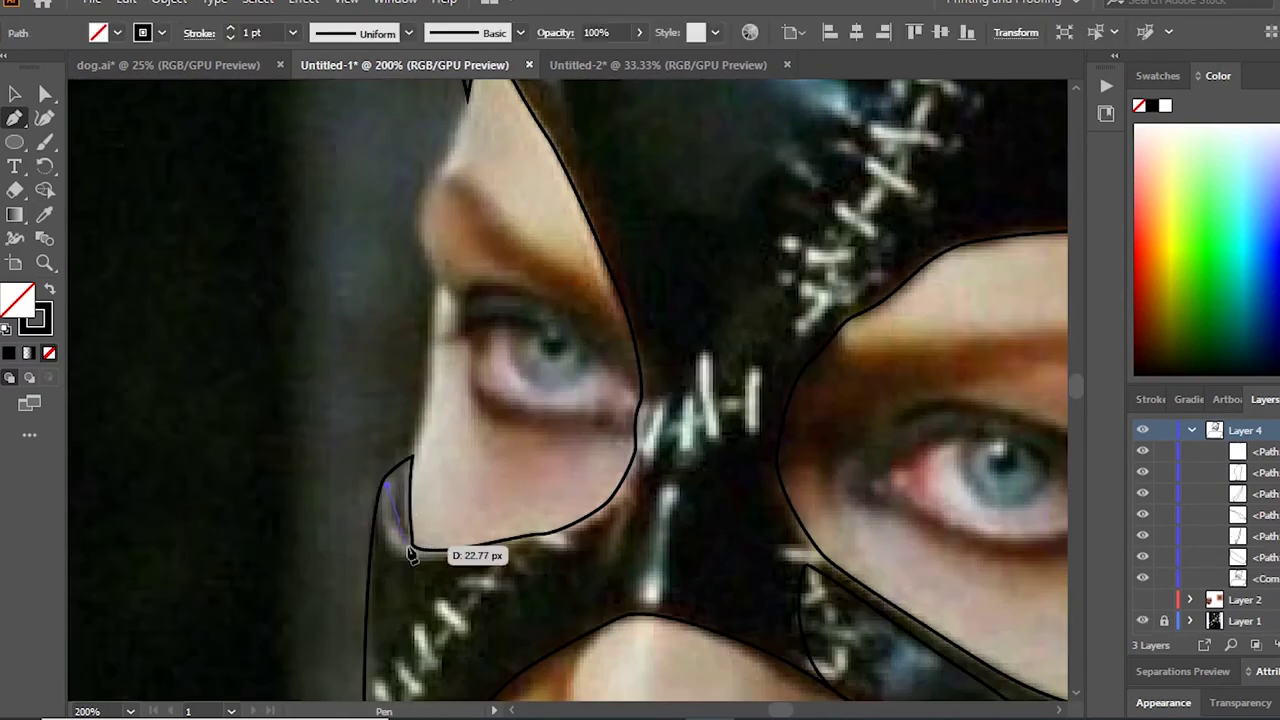
{"action": "left_click_drag", "start_coordinate": [417, 400], "coordinate": [443, 467]}
{"action": "left_click", "coordinate": [386, 485]}
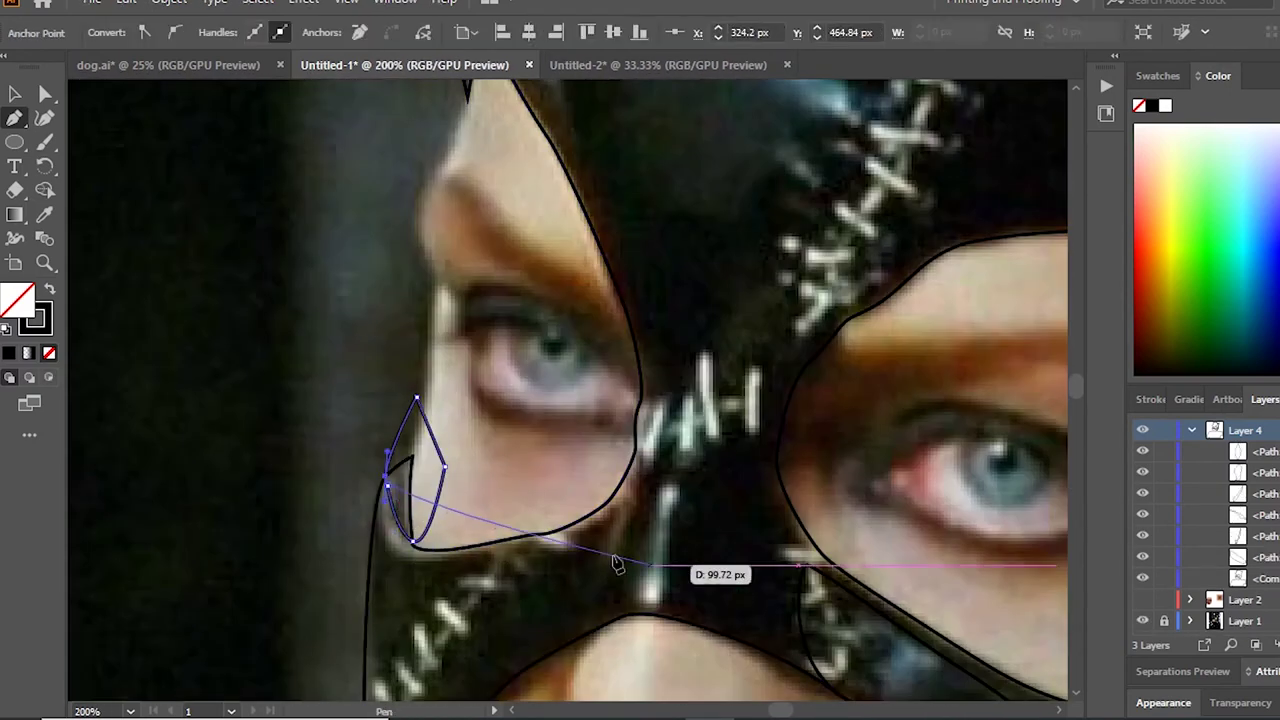
{"action": "left_click", "coordinate": [417, 400]}
{"action": "key", "text": "ctrl+minus"}
Step: Draw a curved closed highlight outline above the left eye following the gloss edge
{"action": "left_click", "coordinate": [575, 406]}
{"action": "left_click_drag", "start_coordinate": [514, 355], "coordinate": [520, 286]}
{"action": "left_click_drag", "start_coordinate": [566, 234], "coordinate": [590, 222]}
{"action": "mouse_move", "coordinate": [612, 213]}
{"action": "left_mouse_down"}
{"action": "mouse_move", "coordinate": [652, 218]}
{"action": "mouse_move", "coordinate": [668, 305]}
{"action": "left_mouse_up"}
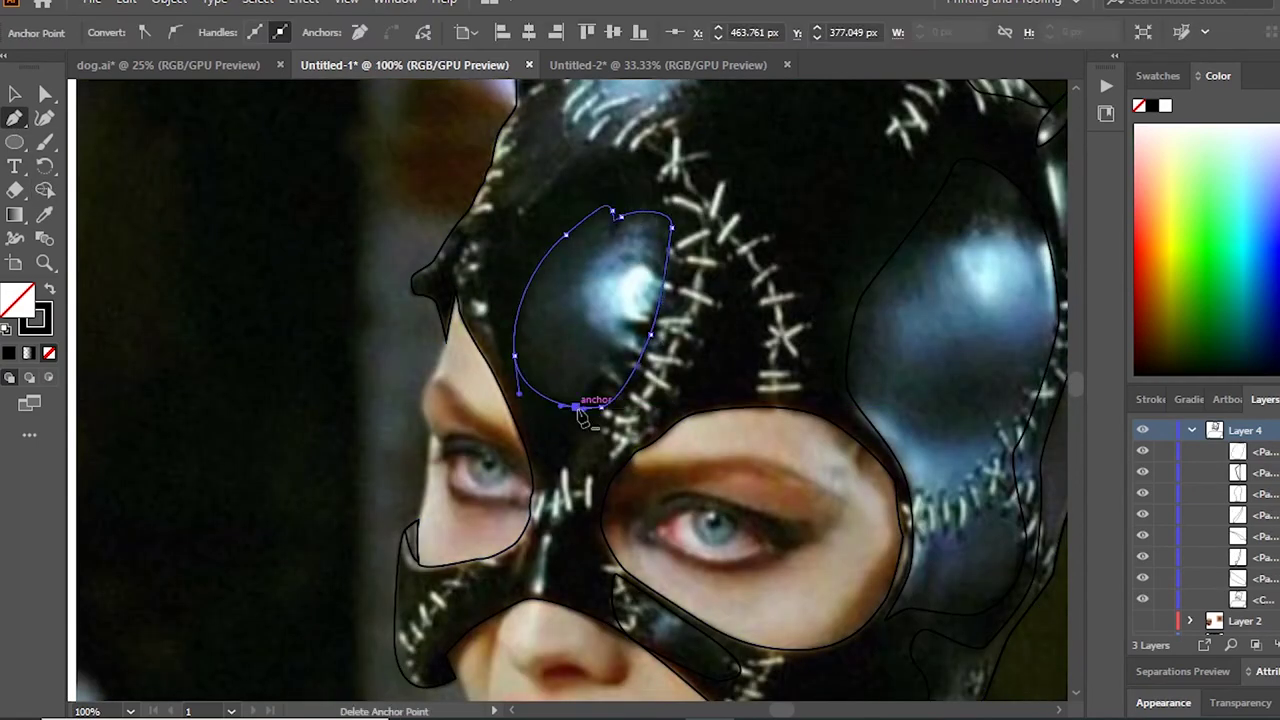
{"action": "left_click", "coordinate": [576, 407]}
{"action": "scroll", "coordinate": [580, 415], "scroll_direction": "up", "scroll_amount": 4}
Step: Trace a closed highlight outline running from the head top down the mask edge
{"action": "left_click", "coordinate": [608, 195]}
{"action": "left_click_drag", "start_coordinate": [515, 298], "coordinate": [523, 337]}
{"action": "left_click", "coordinate": [478, 325]}
{"action": "mouse_move", "coordinate": [420, 443]}
{"action": "left_mouse_down"}
{"action": "mouse_move", "coordinate": [428, 463]}
{"action": "mouse_move", "coordinate": [455, 440]}
{"action": "mouse_move", "coordinate": [429, 457]}
{"action": "left_mouse_up"}
{"action": "key", "text": "ctrl+plus"}
{"action": "key", "text": "ctrl+plus"}
{"action": "left_click", "coordinate": [491, 374]}
{"action": "left_click", "coordinate": [608, 337]}
{"action": "key", "text": "ctrl+minus"}
{"action": "key", "text": "ctrl+minus"}
{"action": "key", "text": "ctrl+minus"}
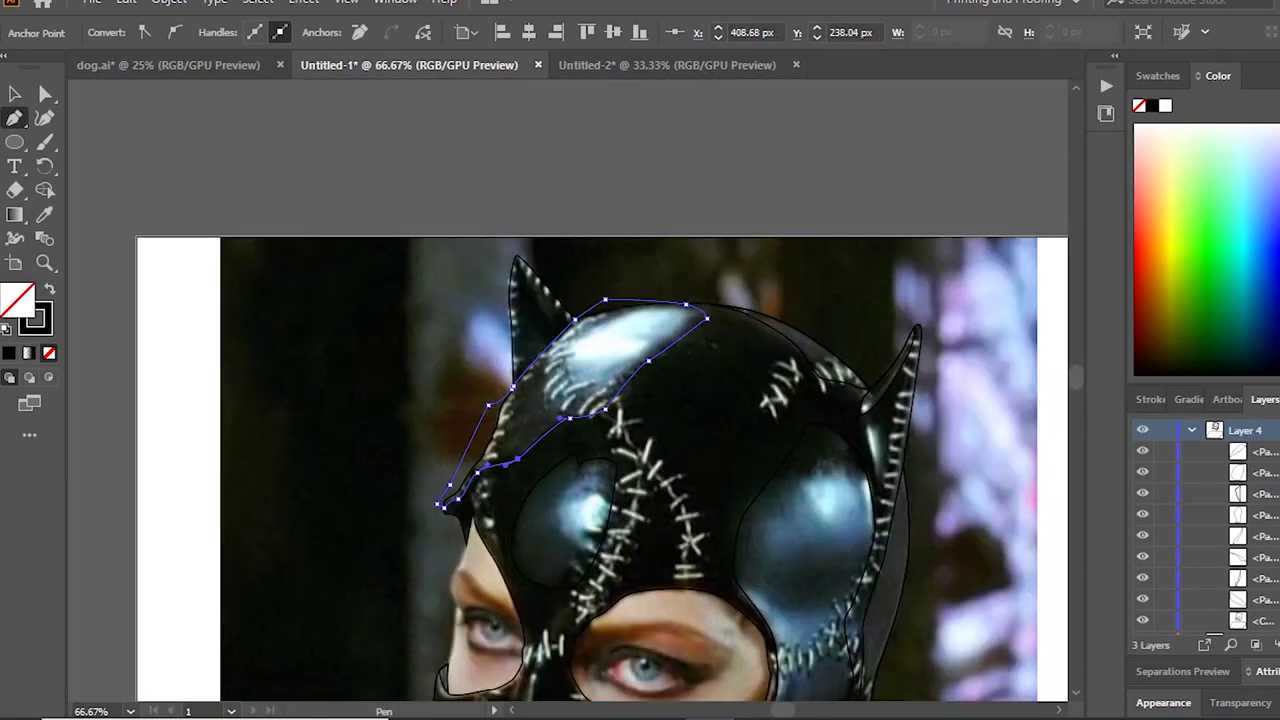
{"action": "key", "text": "ctrl+plus"}
Step: Deselect the finished paths with the Selection tool and zoom in on the right ear
{"action": "key", "text": "v"}
{"action": "left_click", "coordinate": [180, 248]}
{"action": "key", "text": "ctrl+minus"}
{"action": "key", "text": "ctrl+minus"}
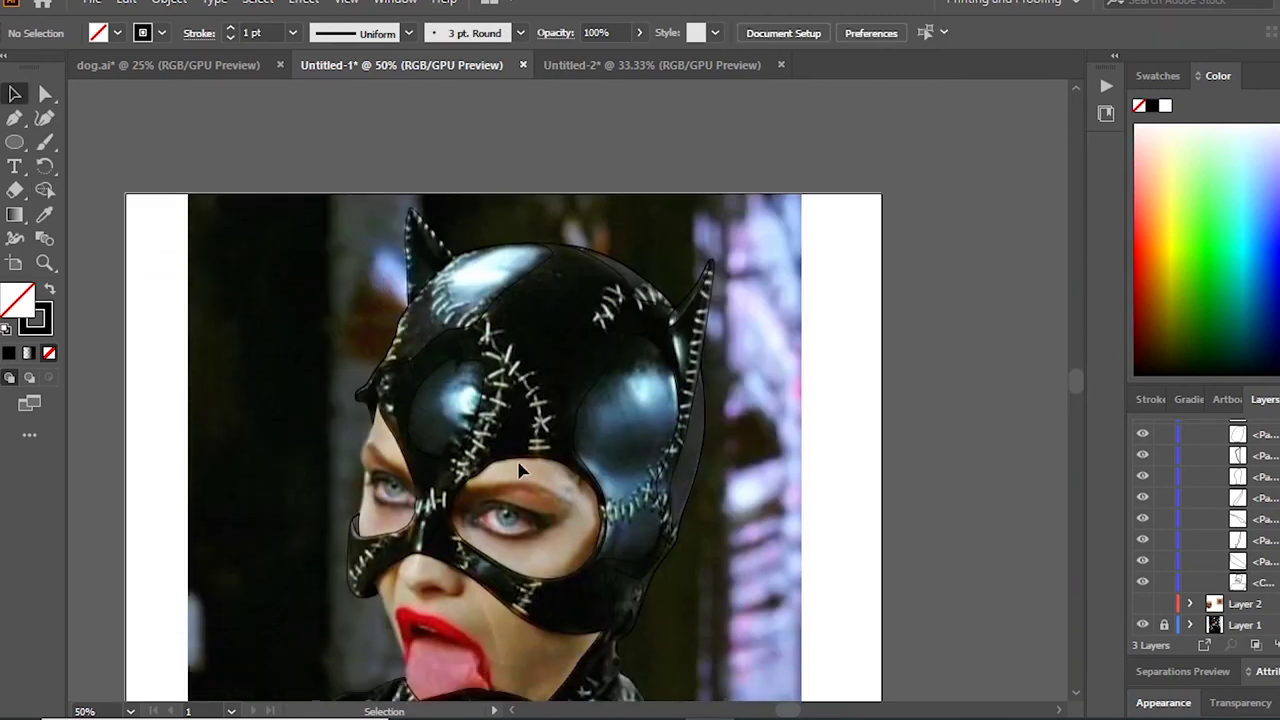
{"action": "key", "text": "ctrl+plus"}
{"action": "scroll", "coordinate": [634, 251], "scroll_direction": "up", "scroll_amount": 2}
{"action": "key", "text": "ctrl+plus"}
{"action": "key", "text": "ctrl+plus"}
{"action": "key", "text": "ctrl+plus"}
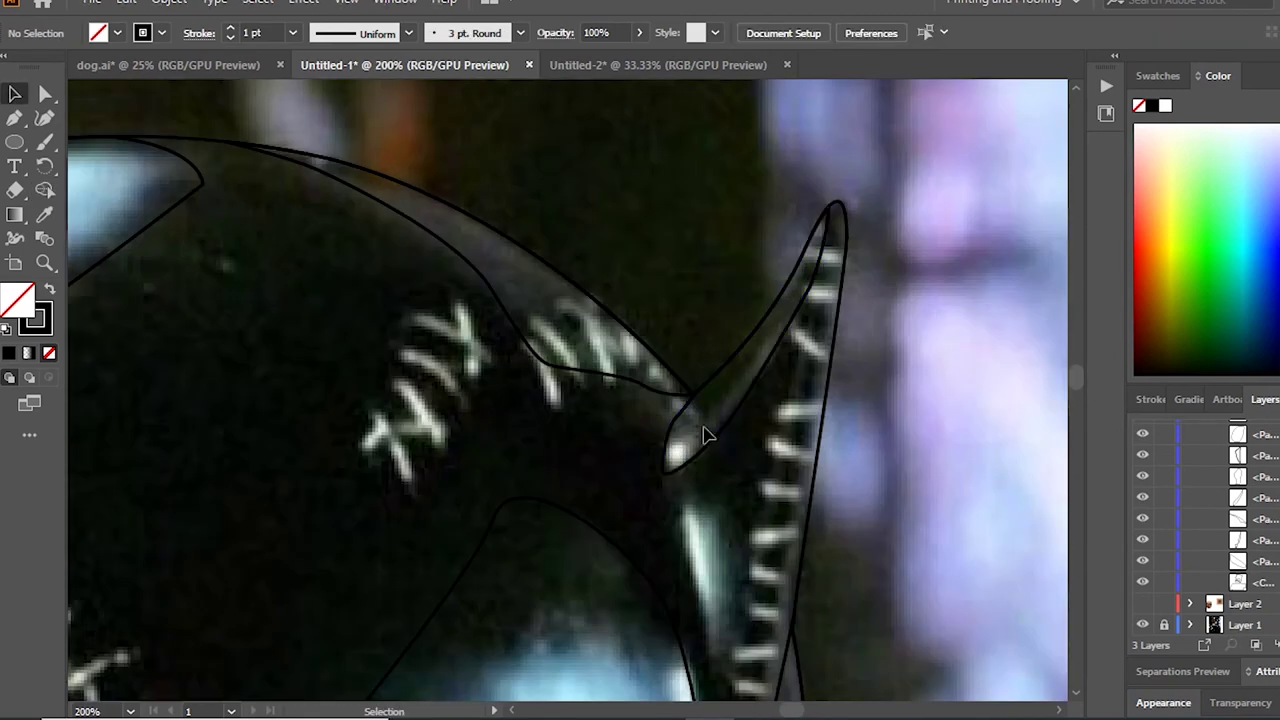
Step: Trace closed highlight shapes at the right ear's tip and along its inner edge
{"action": "left_click_drag", "start_coordinate": [663, 461], "coordinate": [708, 429]}
{"action": "mouse_move", "coordinate": [783, 312]}
{"action": "left_mouse_down"}
{"action": "mouse_move", "coordinate": [800, 296]}
{"action": "mouse_move", "coordinate": [766, 357]}
{"action": "left_mouse_up"}
{"action": "key", "text": "ctrl+plus"}
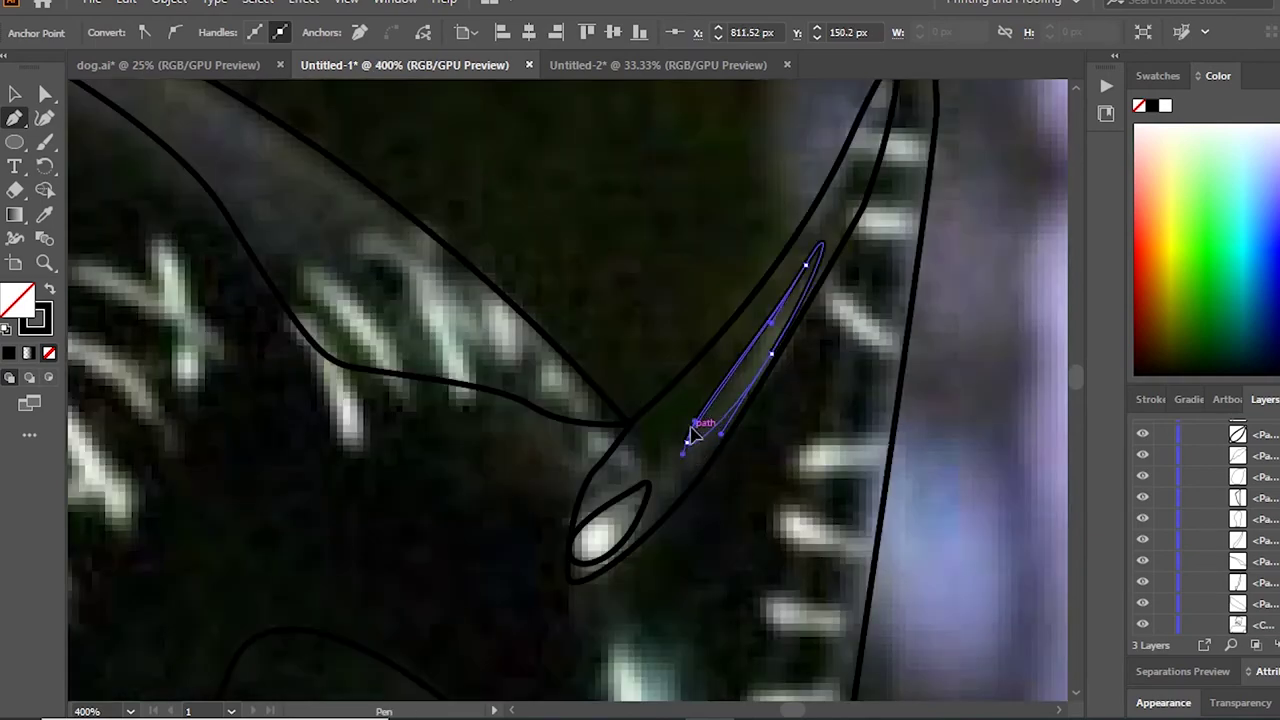
{"action": "left_click", "coordinate": [690, 450]}
{"action": "key", "text": "ctrl+minus"}
{"action": "left_click", "coordinate": [695, 515]}
{"action": "left_click", "coordinate": [680, 422]}
{"action": "left_click_drag", "start_coordinate": [670, 347], "coordinate": [742, 365]}
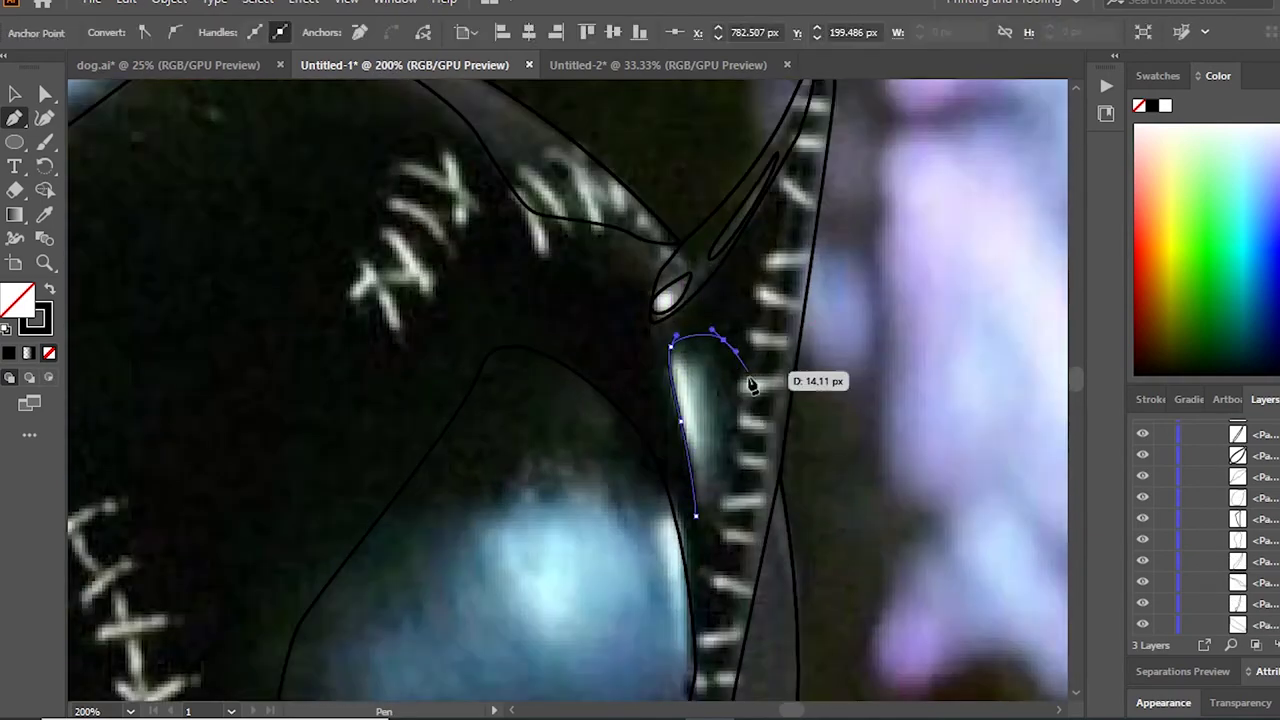
{"action": "scroll", "coordinate": [742, 365], "scroll_direction": "down", "scroll_amount": 1}
{"action": "left_click", "coordinate": [695, 467]}
{"action": "key", "text": "ctrl+minus"}
{"action": "key", "text": "ctrl+minus"}
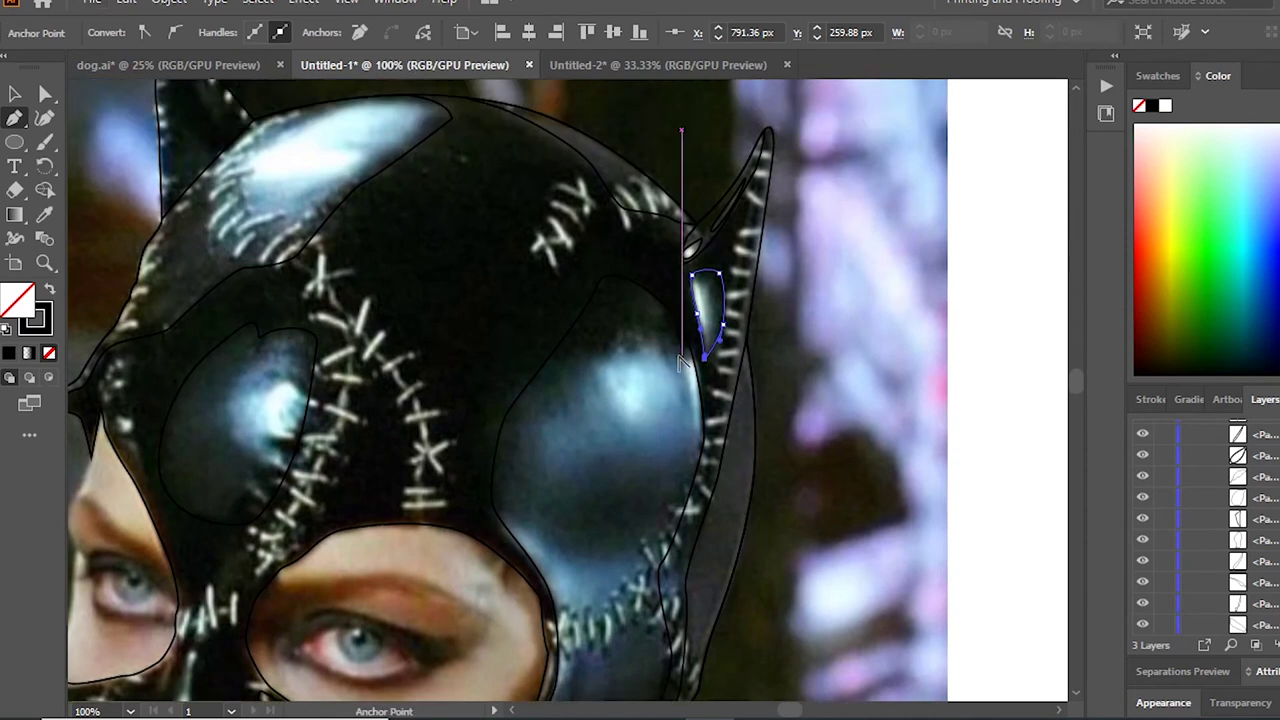
Step: Outline the glossy patch beside the right eye as a closed path
{"action": "key", "text": "ctrl+plus"}
{"action": "left_click", "coordinate": [557, 352]}
{"action": "left_click_drag", "start_coordinate": [513, 357], "coordinate": [508, 378]}
{"action": "left_click", "coordinate": [640, 590]}
{"action": "left_click", "coordinate": [700, 457]}
{"action": "key", "text": "ctrl+plus"}
{"action": "left_click", "coordinate": [694, 386]}
{"action": "left_click", "coordinate": [640, 325]}
Step: Add an inner highlight ring and a heart-shaped brightest highlight inside the glossy patch
{"action": "left_click", "coordinate": [505, 390]}
{"action": "left_click", "coordinate": [517, 440]}
{"action": "left_click_drag", "start_coordinate": [543, 520], "coordinate": [551, 514]}
{"action": "left_click", "coordinate": [621, 540]}
{"action": "left_click", "coordinate": [505, 393]}
{"action": "left_click", "coordinate": [519, 400]}
{"action": "left_click", "coordinate": [556, 486]}
{"action": "left_click", "coordinate": [604, 428]}
{"action": "left_click", "coordinate": [598, 397]}
Step: Trace a thin closed highlight along the glossy patch's right edge
{"action": "key", "text": "ctrl+plus"}
{"action": "left_click", "coordinate": [665, 268]}
{"action": "left_click", "coordinate": [690, 455]}
{"action": "left_click", "coordinate": [718, 565]}
{"action": "left_click", "coordinate": [728, 505]}
{"action": "left_click", "coordinate": [728, 350]}
{"action": "left_click", "coordinate": [667, 270]}
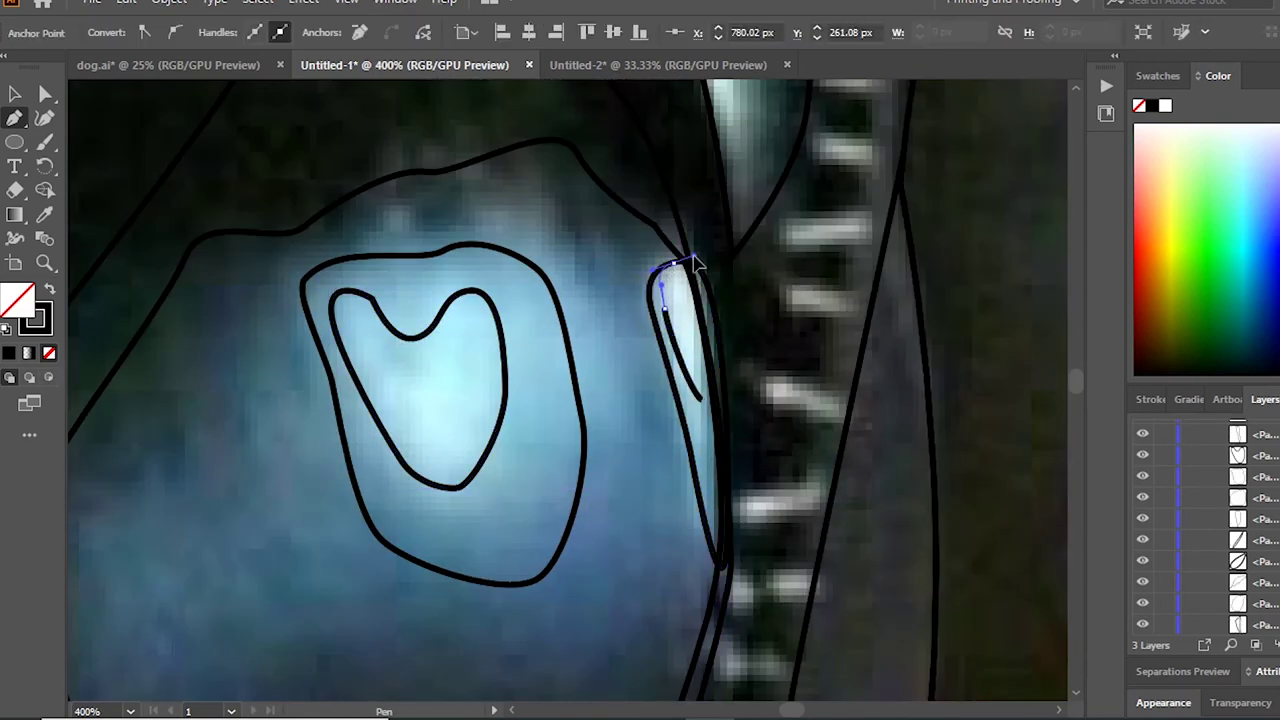
Step: Outline the cheek highlight of the mask, curving along the eye opening
{"action": "key", "text": "ctrl+1"}
{"action": "key", "text": "ctrl+plus"}
{"action": "left_click", "coordinate": [471, 371]}
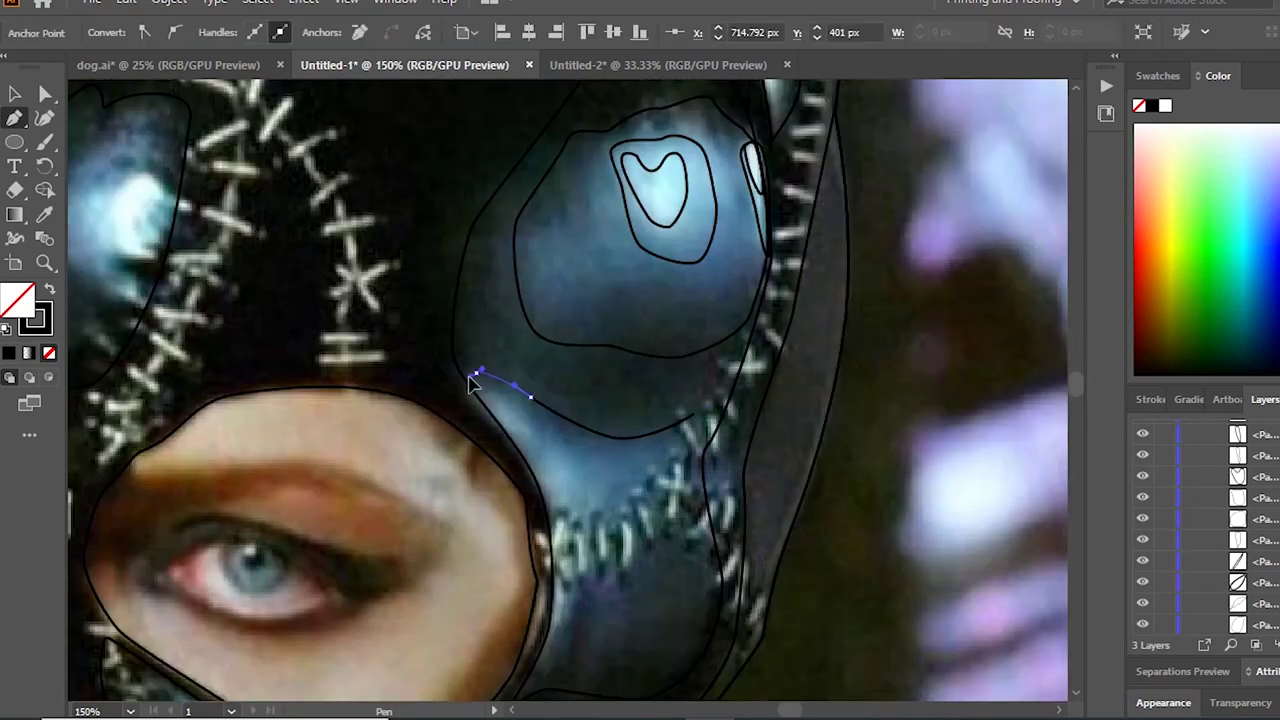
{"action": "key", "text": "ctrl+plus"}
{"action": "left_click", "coordinate": [499, 314]}
{"action": "left_click", "coordinate": [557, 428]}
{"action": "left_click_drag", "start_coordinate": [550, 585], "coordinate": [538, 643]}
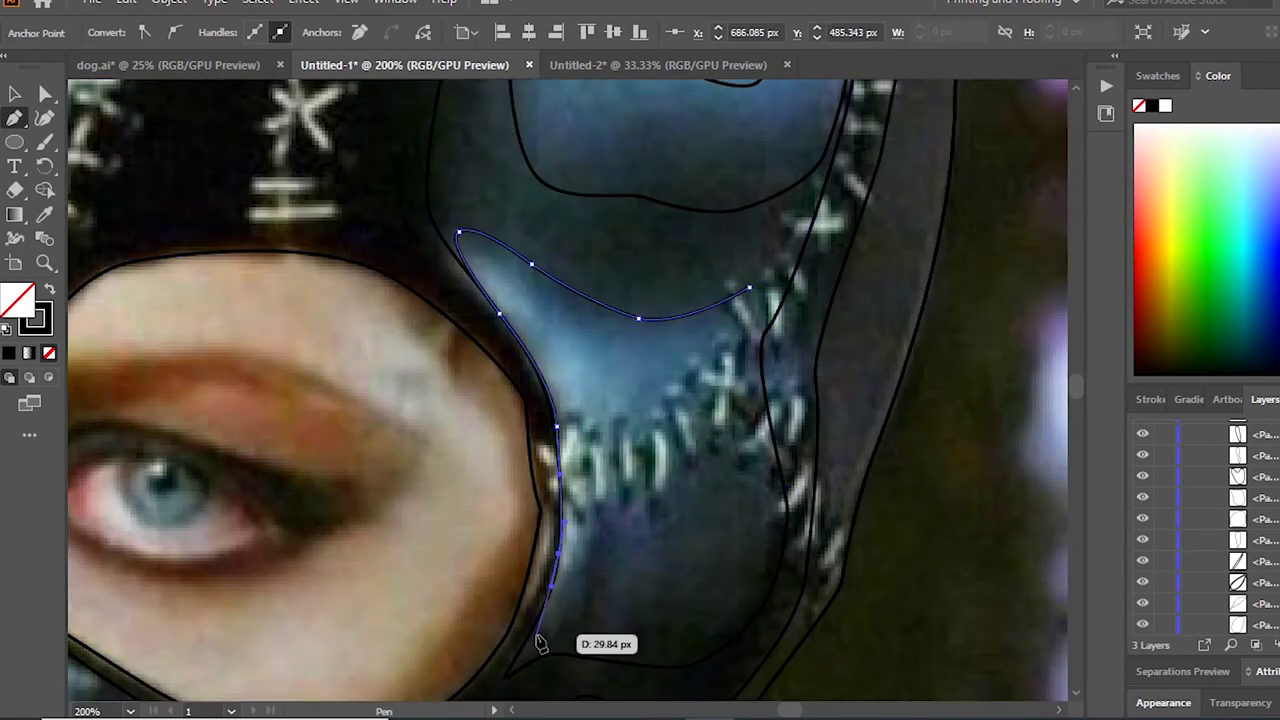
{"action": "left_click", "coordinate": [749, 288]}
{"action": "scroll", "coordinate": [749, 300], "scroll_direction": "up", "scroll_amount": 2}
Step: Draw a small oval cheek highlight and a thin curved highlight along the eye opening
{"action": "left_click", "coordinate": [528, 366], "text": "ctrl"}
{"action": "left_click_drag", "start_coordinate": [428, 288], "coordinate": [457, 286]}
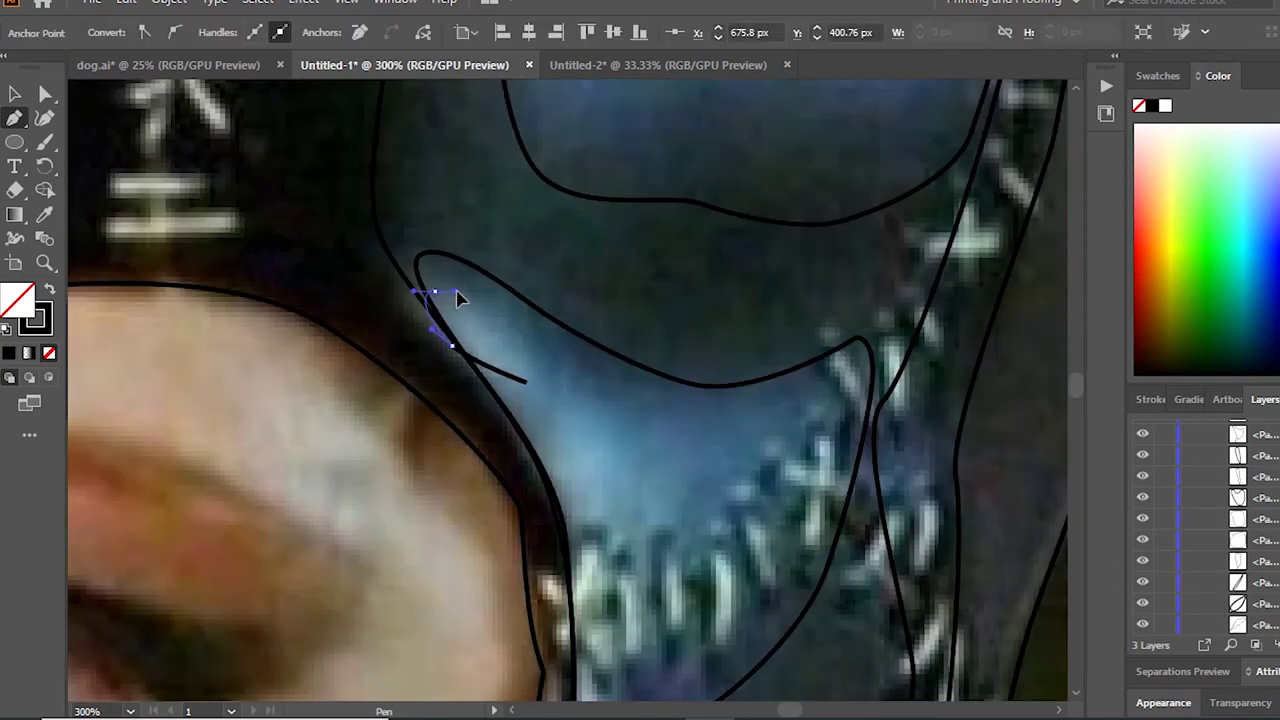
{"action": "left_click", "coordinate": [451, 349]}
{"action": "key", "text": "ctrl+minus"}
{"action": "left_click", "coordinate": [590, 298]}
{"action": "left_click", "coordinate": [618, 398]}
{"action": "left_click_drag", "start_coordinate": [583, 538], "coordinate": [591, 523]}
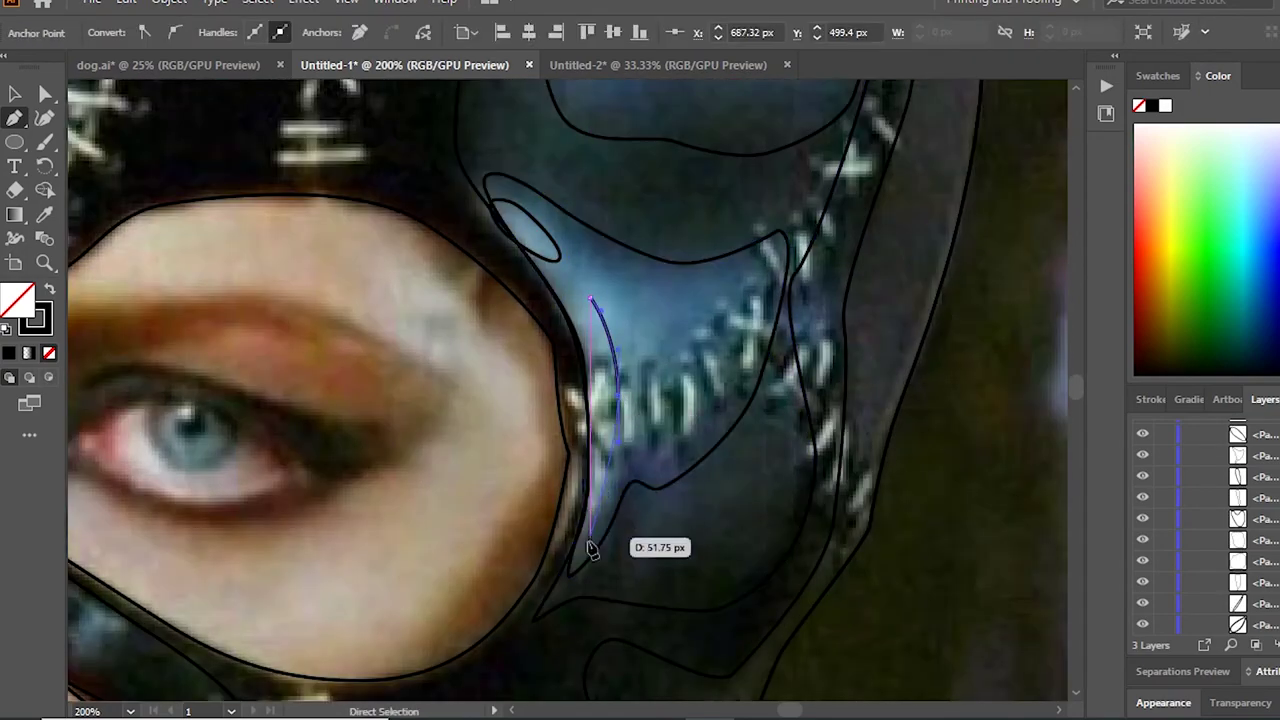
{"action": "key", "text": "ctrl+plus"}
{"action": "left_click_drag", "start_coordinate": [591, 429], "coordinate": [565, 285]}
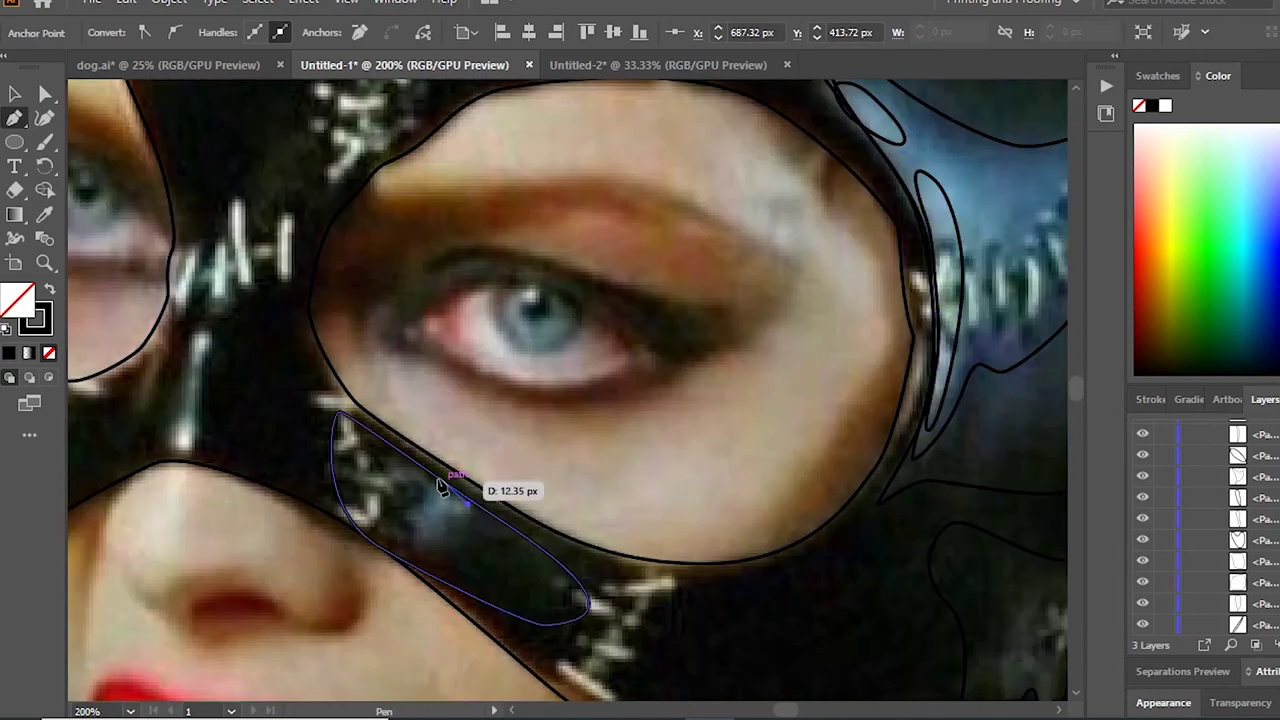
Step: Trace a small highlight below the right eye, rounding the top of the nose bridge
{"action": "left_click", "coordinate": [402, 521]}
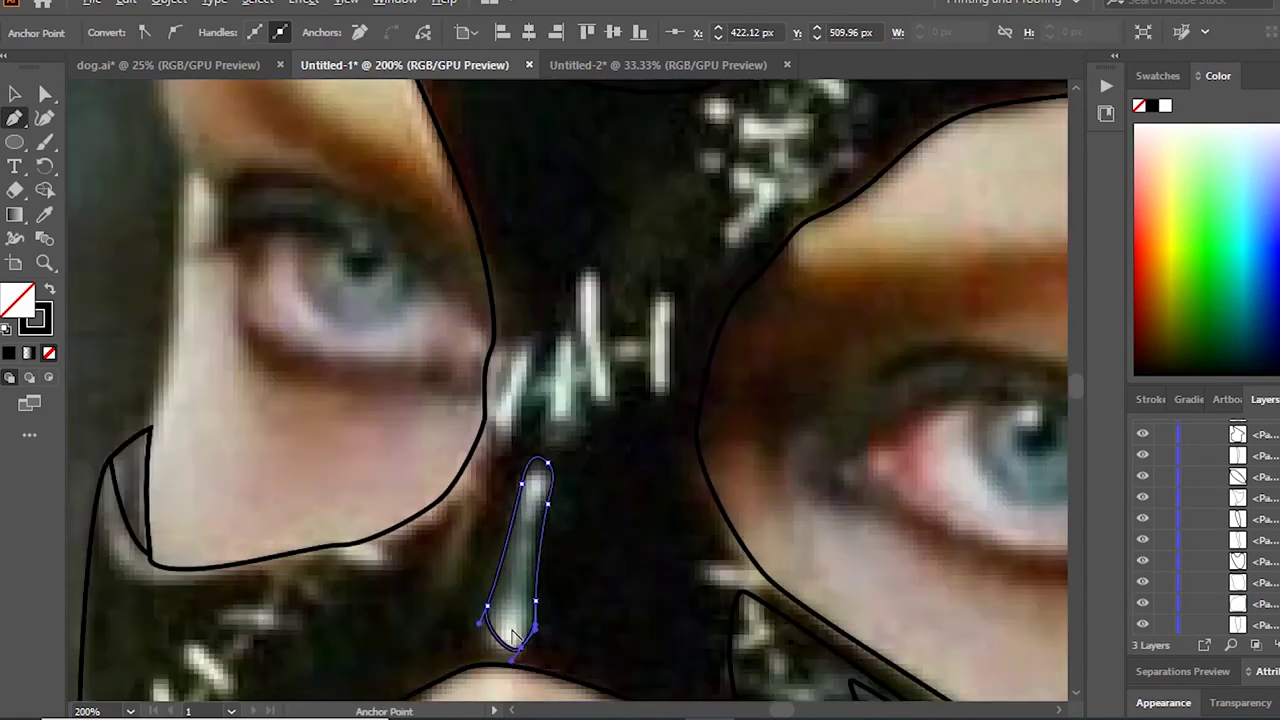
{"action": "scroll", "coordinate": [532, 618], "scroll_direction": "up", "scroll_amount": 1}
{"action": "left_click_drag", "start_coordinate": [537, 462], "coordinate": [553, 463]}
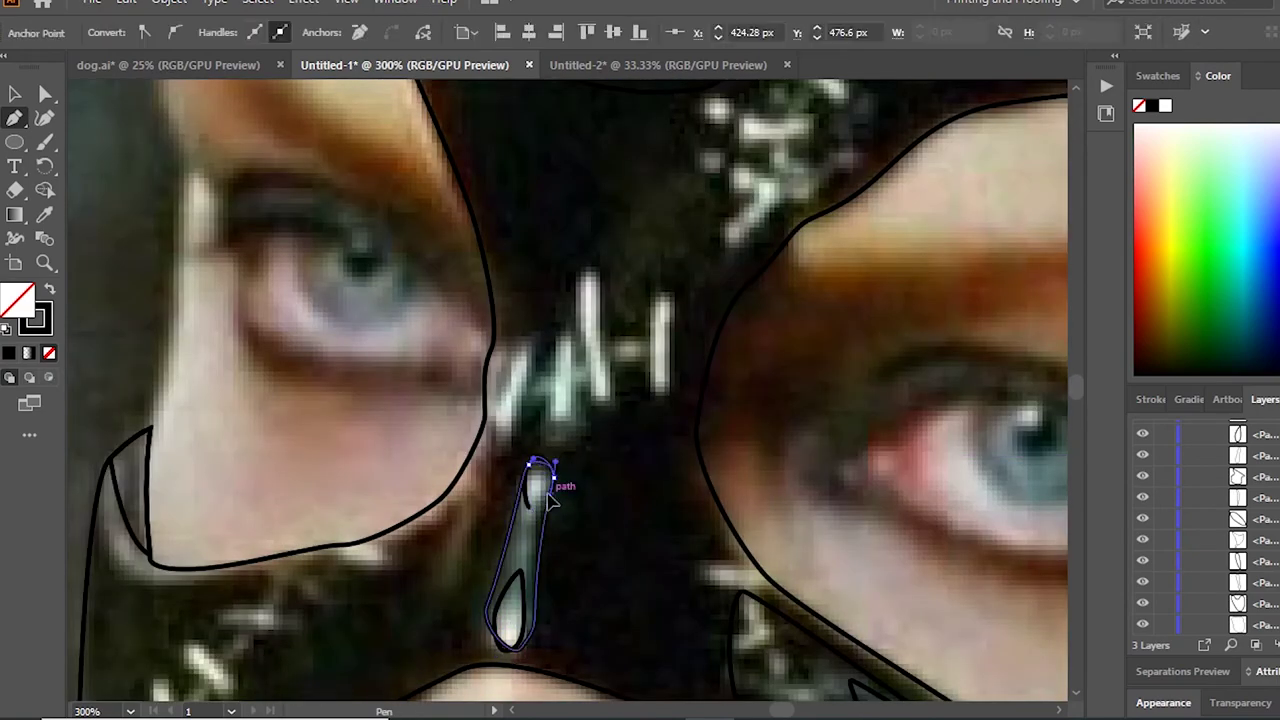
{"action": "scroll", "coordinate": [605, 485], "scroll_direction": "down", "scroll_amount": 2}
{"action": "scroll", "coordinate": [420, 520], "scroll_direction": "up", "scroll_amount": 2}
Step: Trace the highlight curving up along the left cheek edge
{"action": "left_click_drag", "start_coordinate": [380, 560], "coordinate": [470, 548]}
{"action": "left_click_drag", "start_coordinate": [338, 437], "coordinate": [360, 490]}
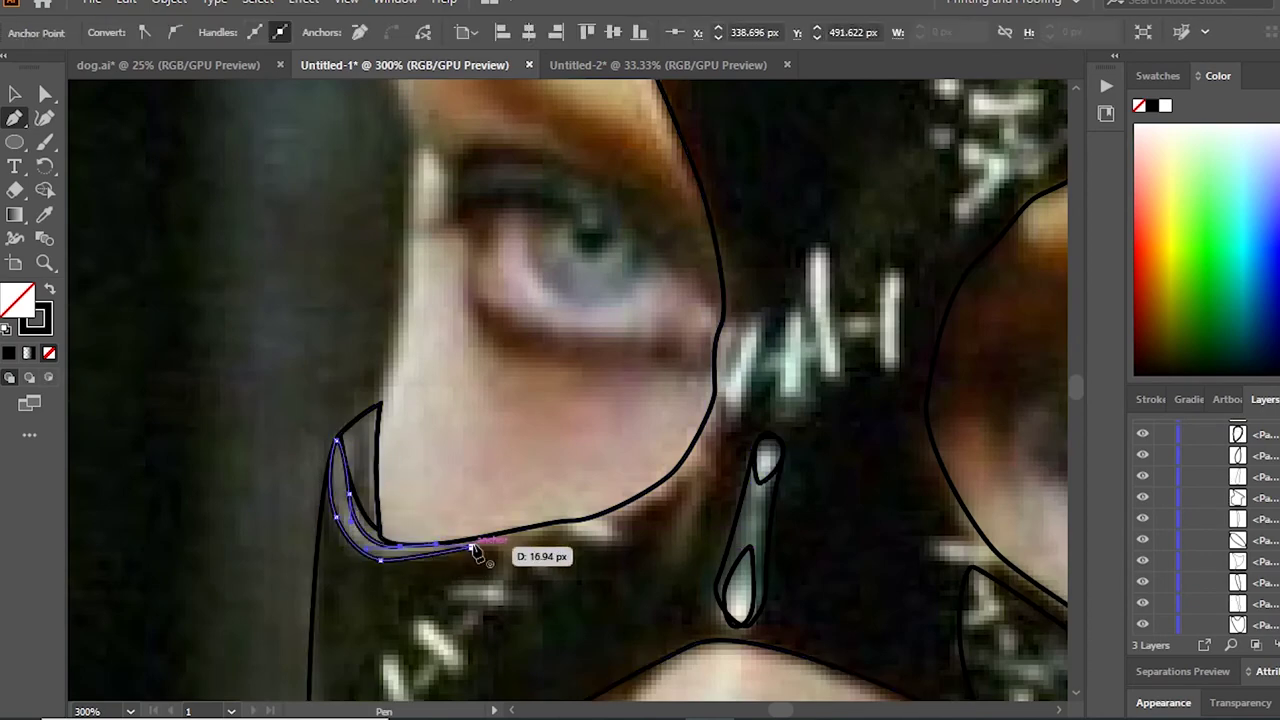
{"action": "scroll", "coordinate": [400, 557], "scroll_direction": "up", "scroll_amount": 2}
{"action": "left_click", "coordinate": [562, 546]}
{"action": "scroll", "coordinate": [537, 567], "scroll_direction": "down", "scroll_amount": 4}
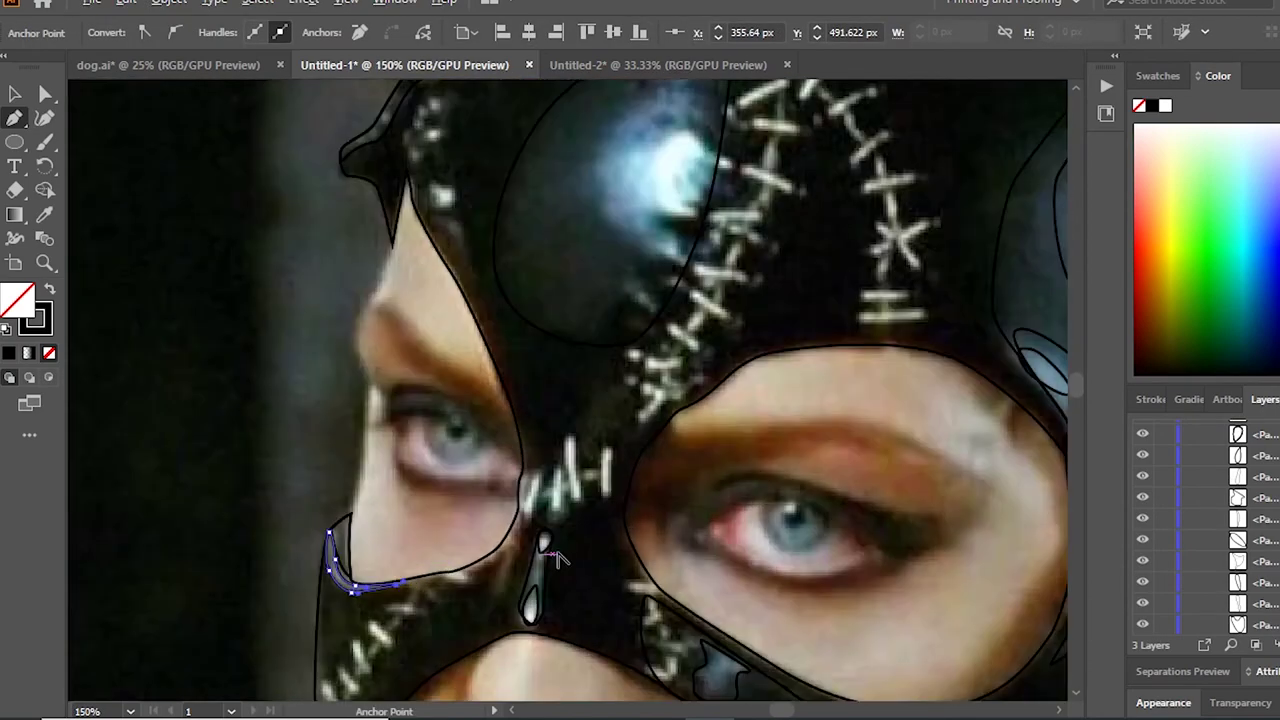
{"action": "scroll", "coordinate": [520, 550], "scroll_direction": "up", "scroll_amount": 1}
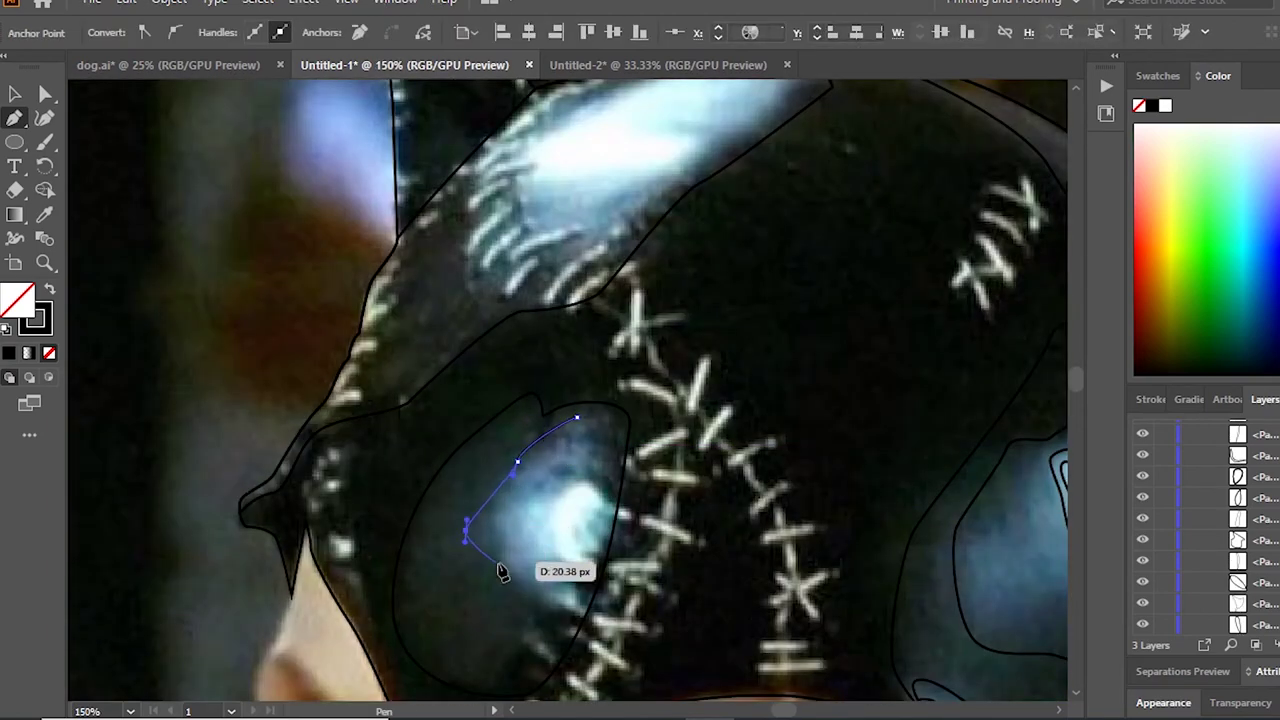
Step: Outline a curved highlight beside the nose bridge above the left eye socket
{"action": "left_click", "coordinate": [511, 582]}
{"action": "left_click_drag", "start_coordinate": [577, 604], "coordinate": [553, 568]}
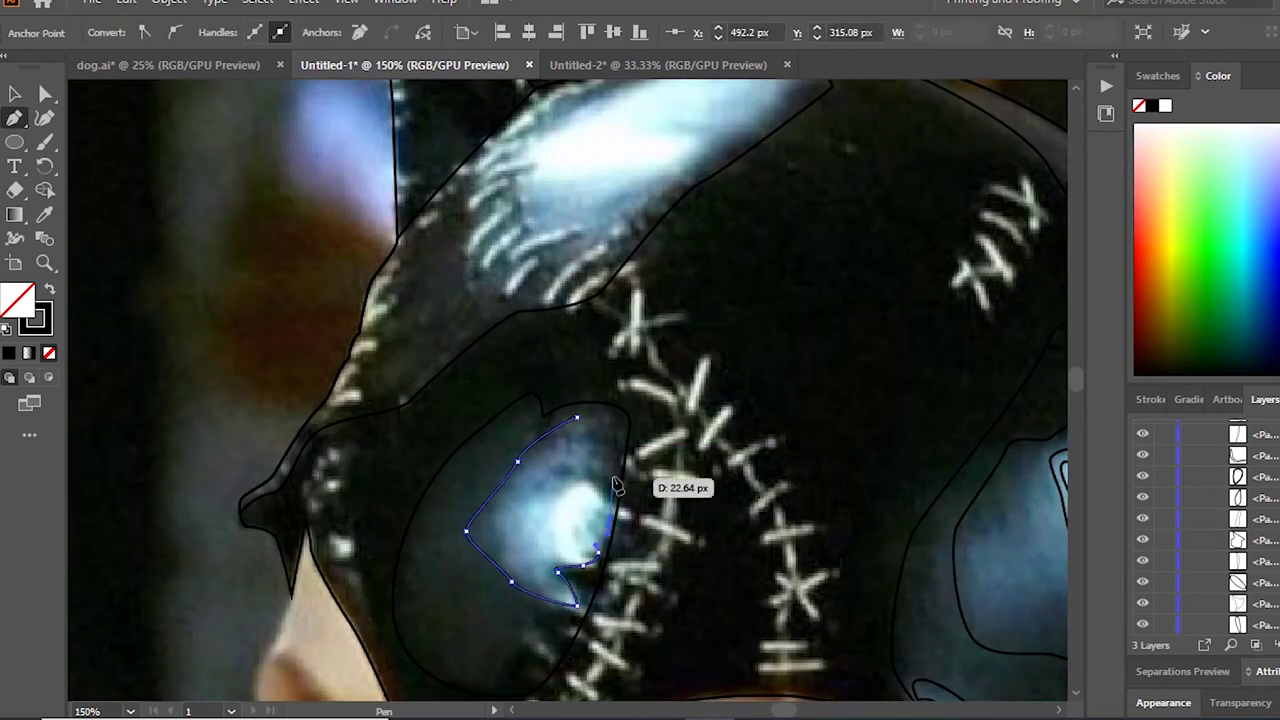
{"action": "left_click_drag", "start_coordinate": [539, 499], "coordinate": [520, 551]}
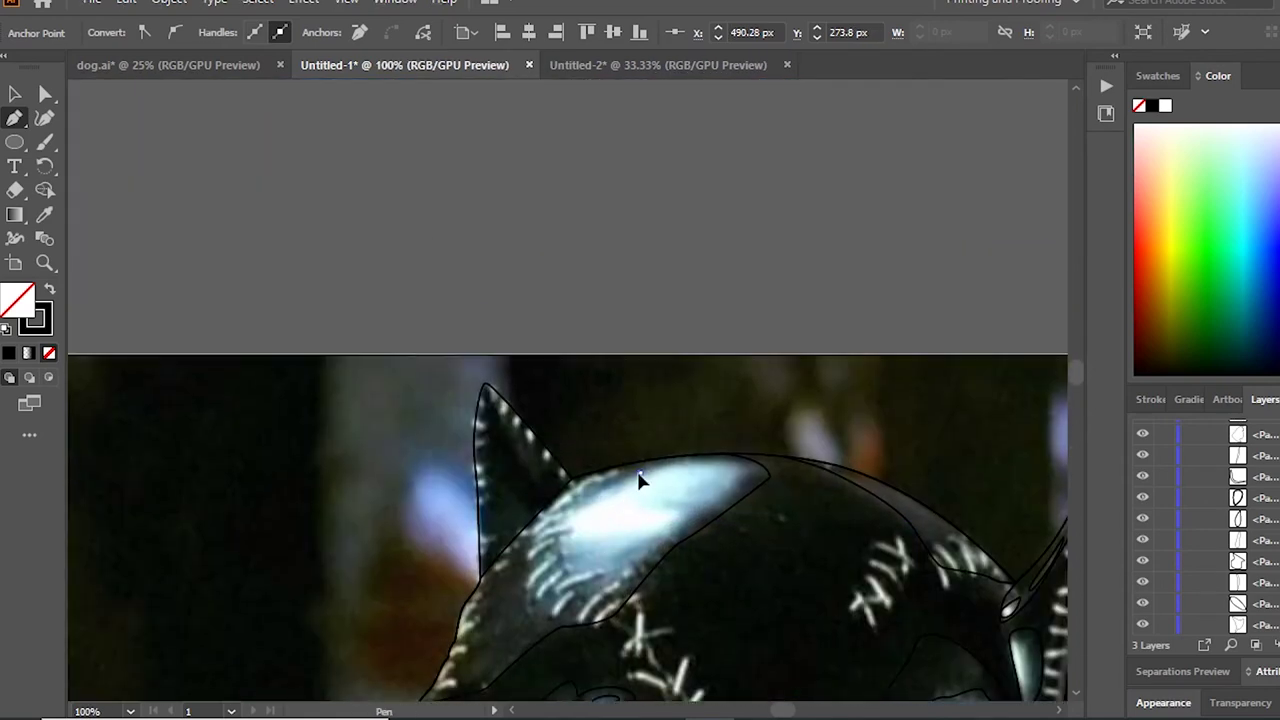
Step: Begin outlining another head-top highlight with curved anchors
{"action": "left_click", "coordinate": [687, 487]}
{"action": "left_click", "coordinate": [651, 533]}
{"action": "left_click_drag", "start_coordinate": [590, 543], "coordinate": [578, 548]}
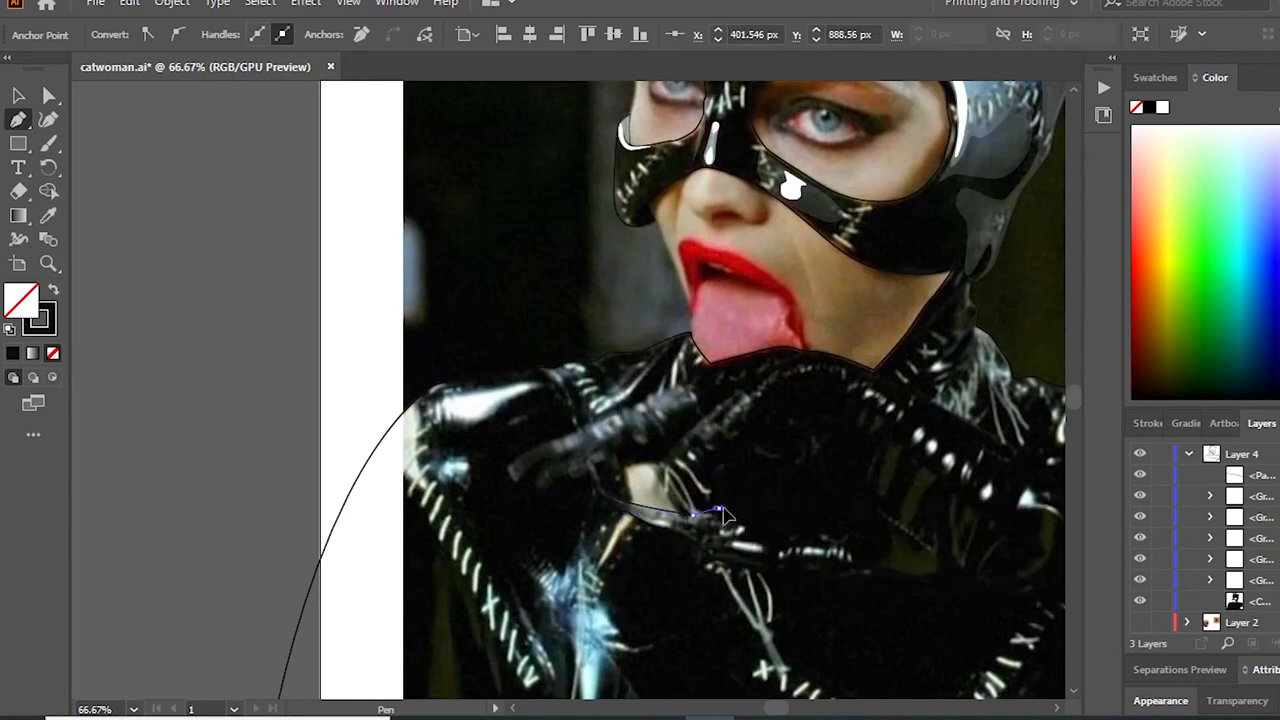
Step: Trace a curved claw outline on the glove, then select all paths with Shape Builder active
{"action": "left_click_drag", "start_coordinate": [676, 503], "coordinate": [603, 573]}
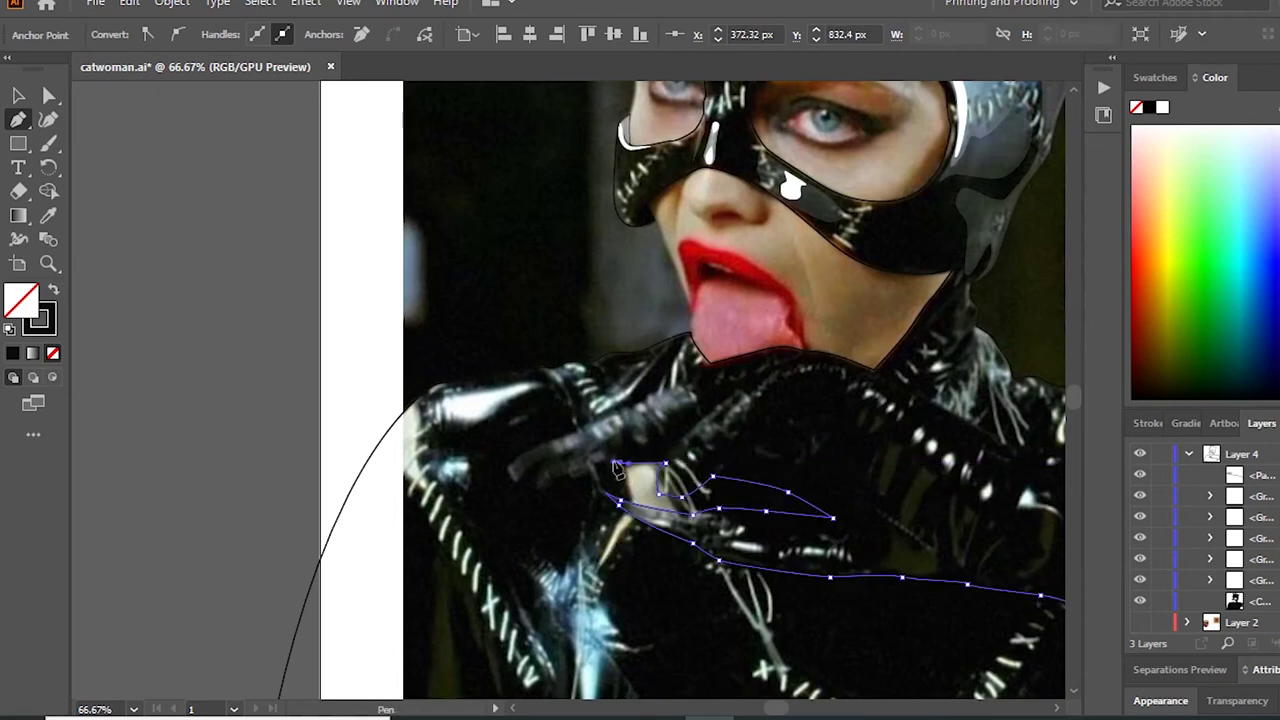
{"action": "left_click_drag", "start_coordinate": [528, 507], "coordinate": [533, 503]}
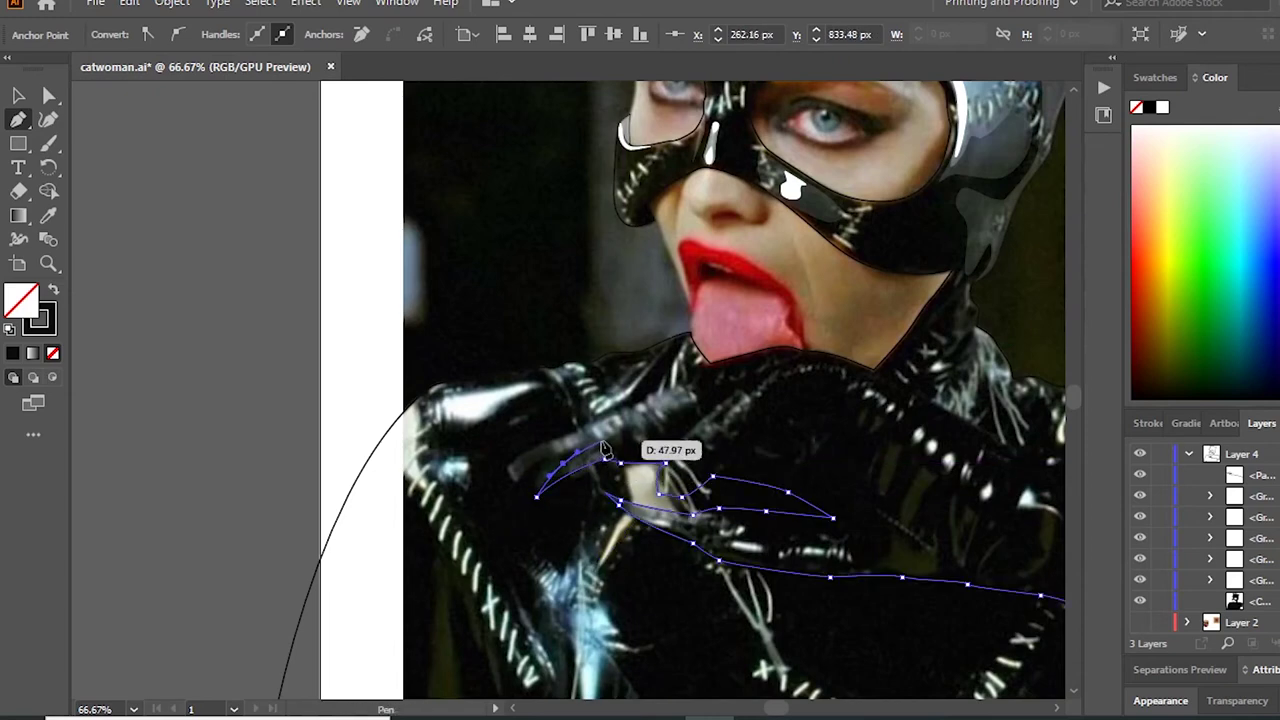
{"action": "left_click_drag", "start_coordinate": [546, 460], "coordinate": [520, 478]}
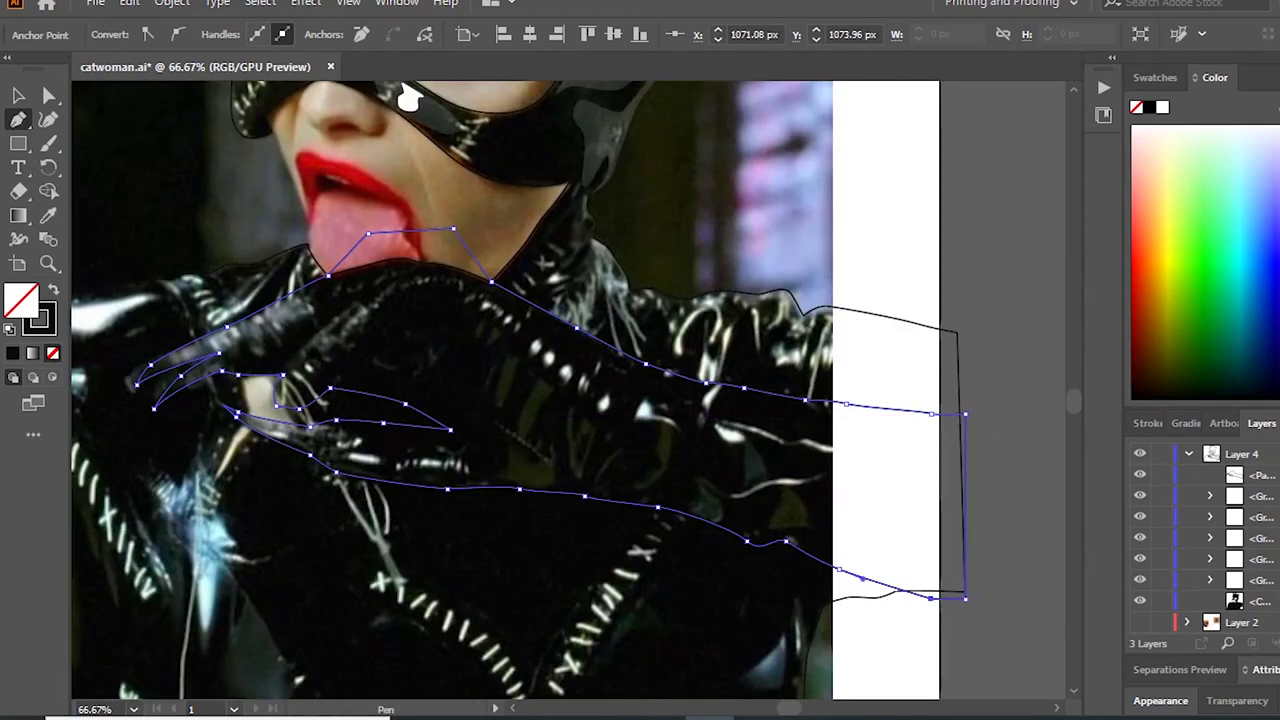
{"action": "key", "text": "ctrl+a"}
{"action": "key", "text": "shift+m"}
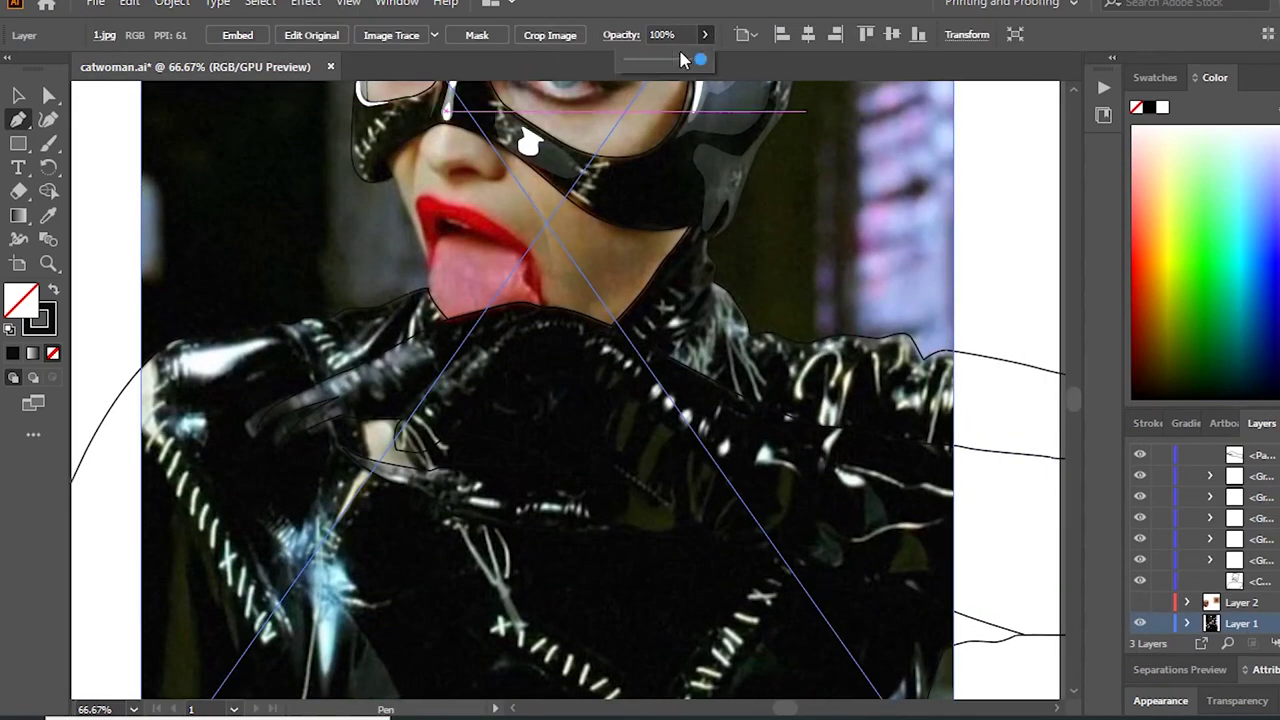
Step: Make the reference photo more opaque, zoom into the glove, and outline its top edge
{"action": "left_click_drag", "start_coordinate": [606, 59], "coordinate": [694, 62]}
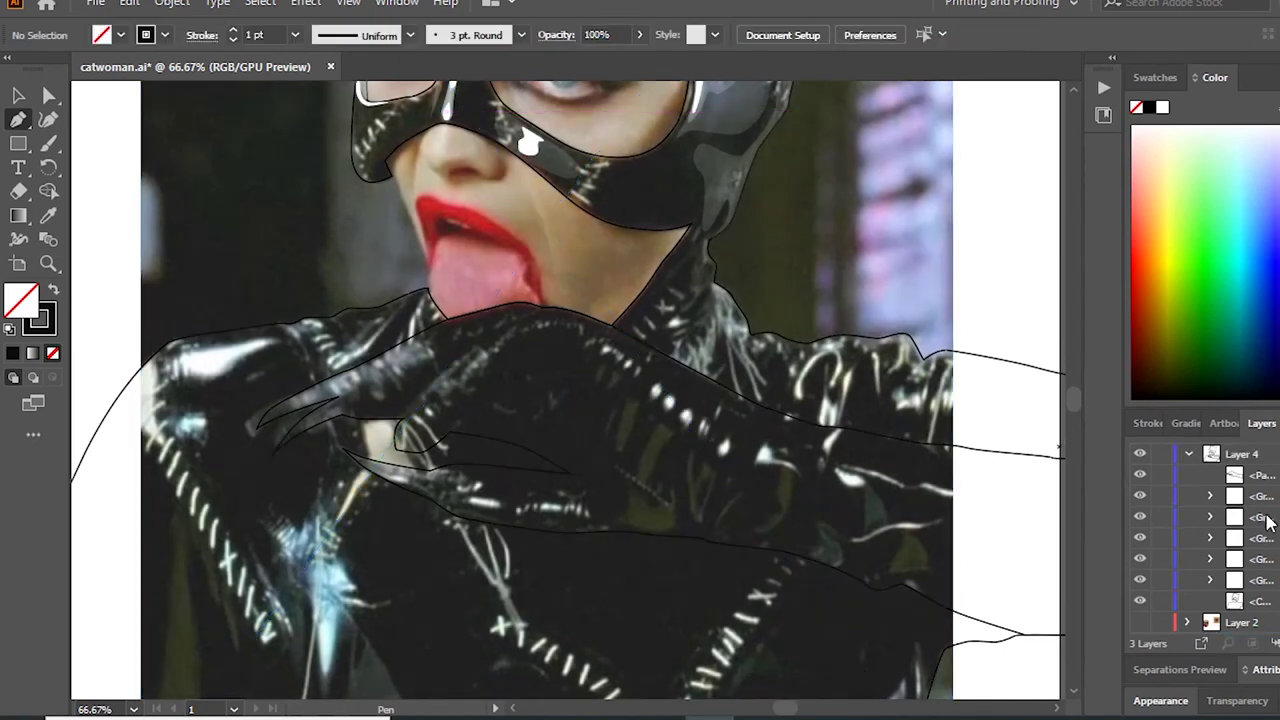
{"action": "left_click_drag", "start_coordinate": [600, 396], "coordinate": [646, 362]}
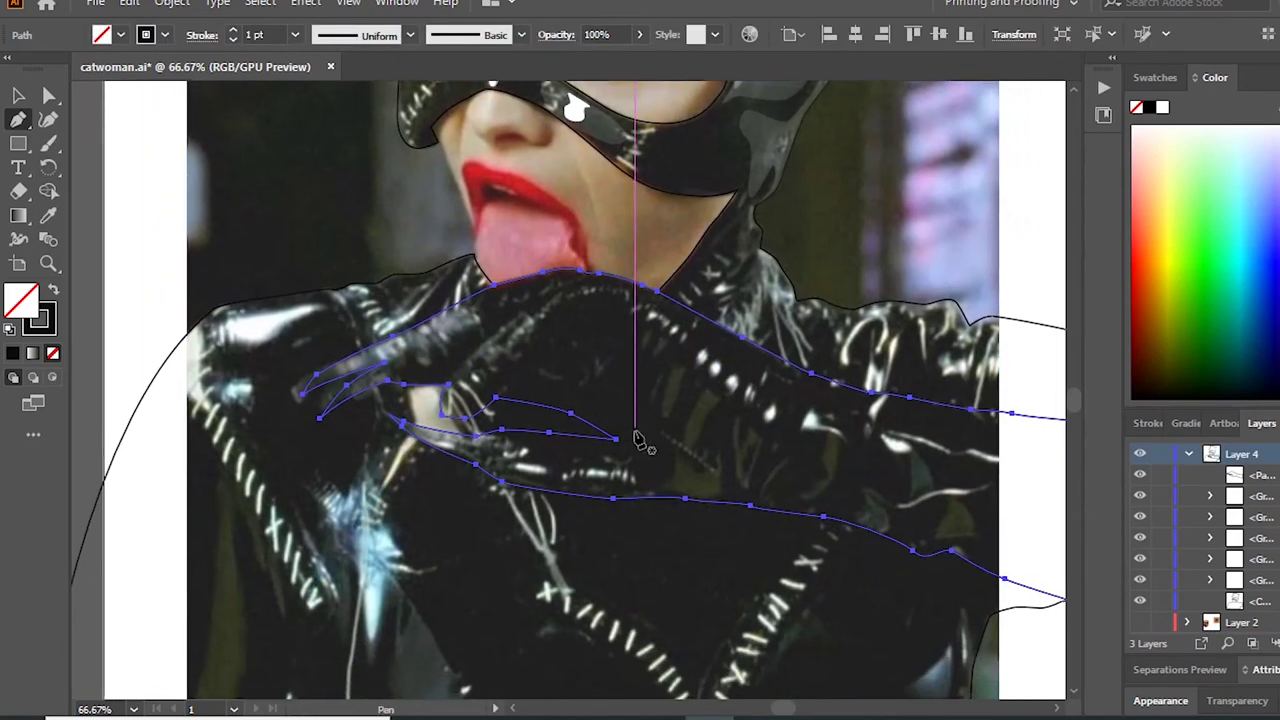
{"action": "key", "text": "ctrl+equal"}
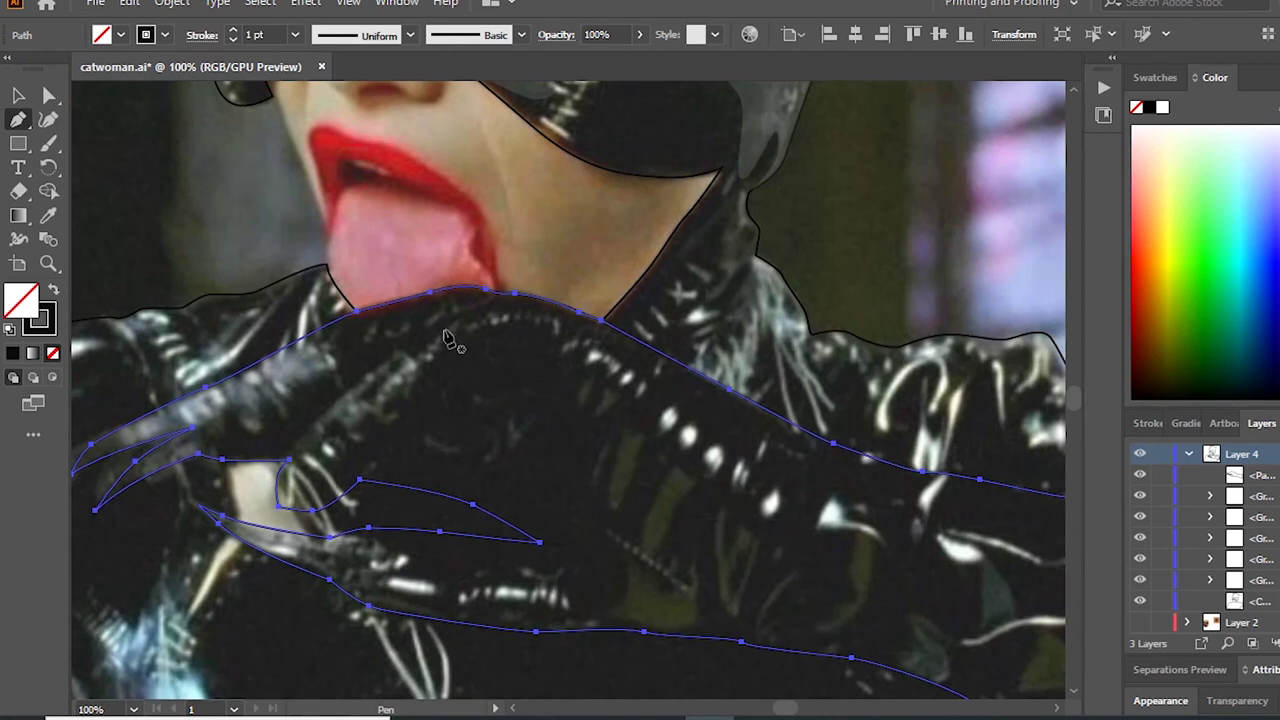
{"action": "mouse_move", "coordinate": [289, 460]}
{"action": "left_mouse_down"}
{"action": "mouse_move", "coordinate": [445, 340]}
{"action": "mouse_move", "coordinate": [500, 334]}
{"action": "left_mouse_up"}
{"action": "left_click_drag", "start_coordinate": [423, 434], "coordinate": [505, 408]}
{"action": "left_click", "coordinate": [397, 418]}
Step: Continue the glove paths and close a curved claw outline at its start
{"action": "left_click", "coordinate": [423, 371], "text": "ctrl"}
{"action": "left_click", "coordinate": [235, 472], "text": "ctrl"}
{"action": "scroll", "coordinate": [235, 472], "scroll_direction": "up", "scroll_amount": 5}
{"action": "scroll", "coordinate": [235, 472], "scroll_direction": "down", "scroll_amount": 3}
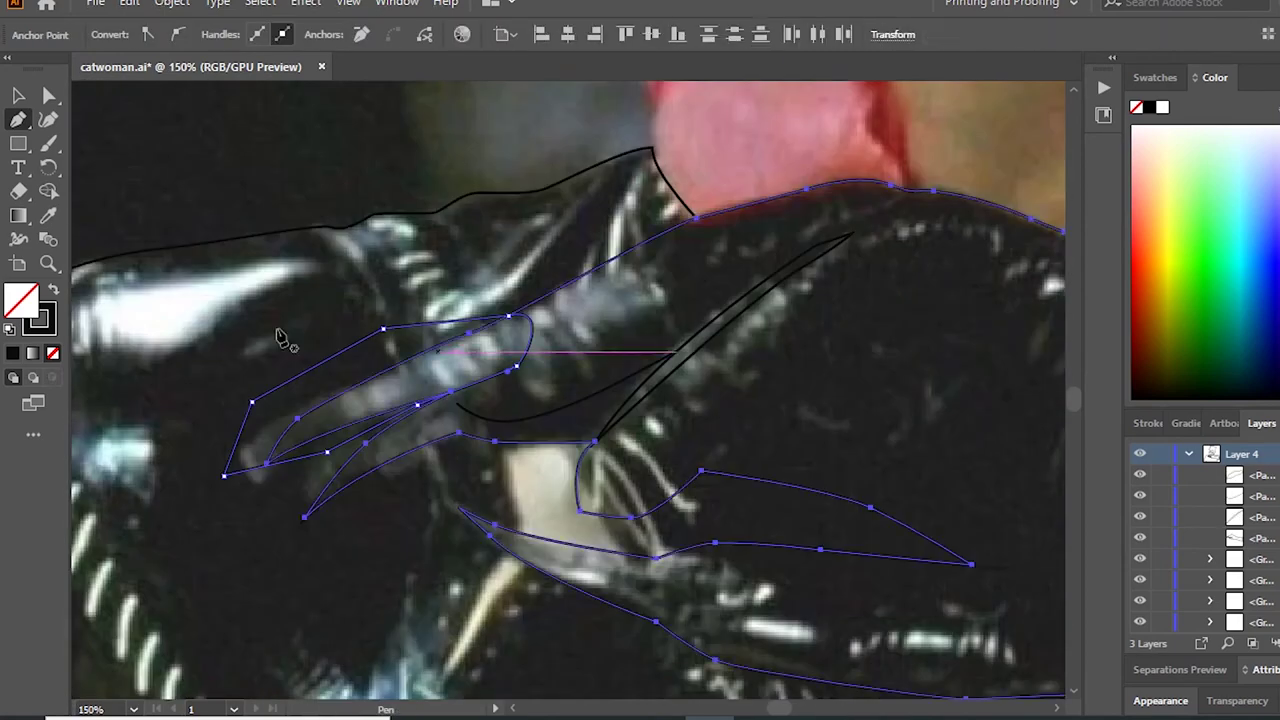
{"action": "scroll", "coordinate": [428, 420], "scroll_direction": "down", "scroll_amount": 2}
{"action": "scroll", "coordinate": [428, 420], "scroll_direction": "up", "scroll_amount": 2}
{"action": "left_click", "coordinate": [428, 415], "text": "ctrl"}
{"action": "left_click_drag", "start_coordinate": [450, 428], "coordinate": [422, 405]}
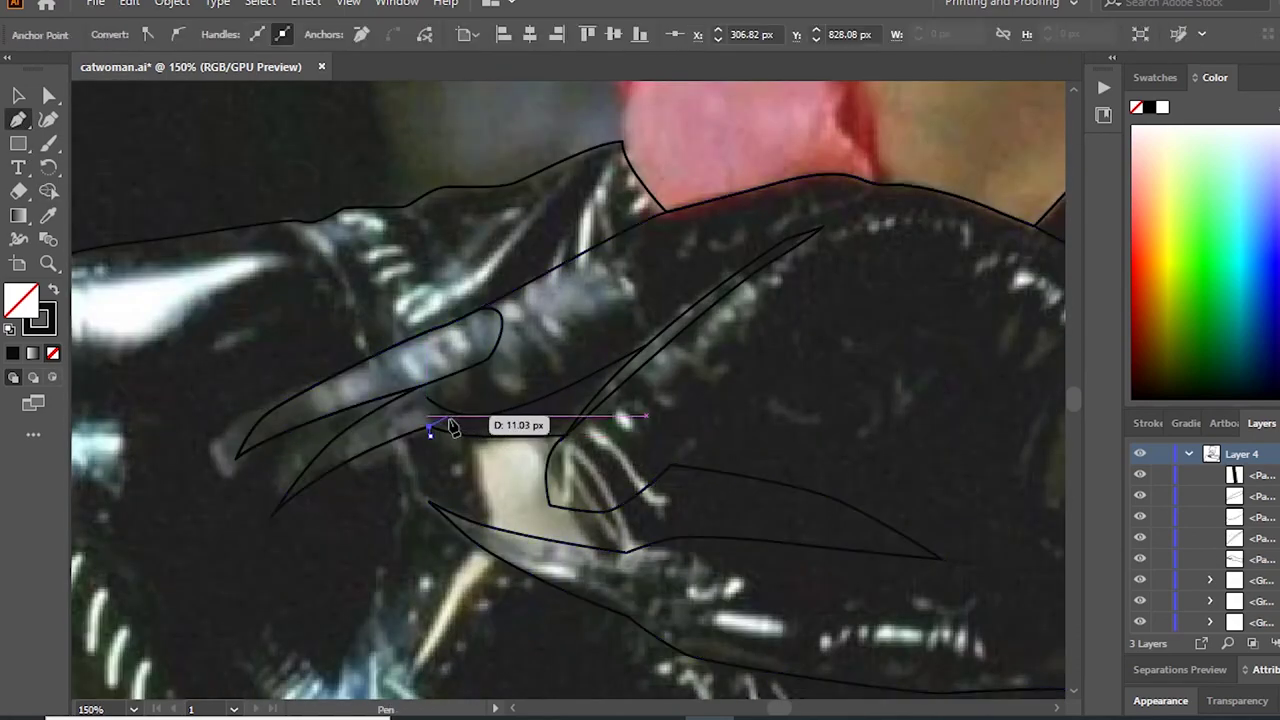
{"action": "left_click", "coordinate": [421, 388]}
Step: Place a curved anchor for the next claw and finish that claw path
{"action": "scroll", "coordinate": [371, 414], "scroll_direction": "up", "scroll_amount": 2}
{"action": "scroll", "coordinate": [457, 457], "scroll_direction": "down", "scroll_amount": 2}
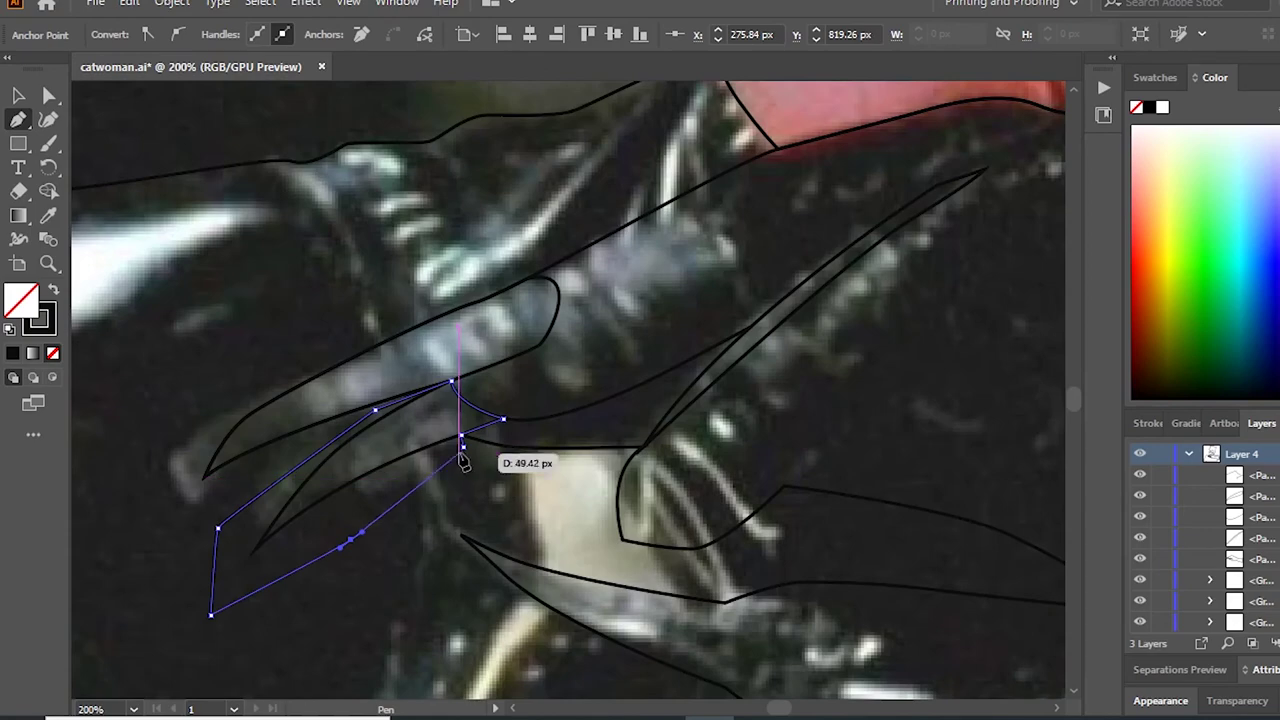
{"action": "scroll", "coordinate": [300, 420], "scroll_direction": "down", "scroll_amount": 1}
{"action": "scroll", "coordinate": [300, 420], "scroll_direction": "up", "scroll_amount": 2}
{"action": "scroll", "coordinate": [400, 450], "scroll_direction": "down", "scroll_amount": 3}
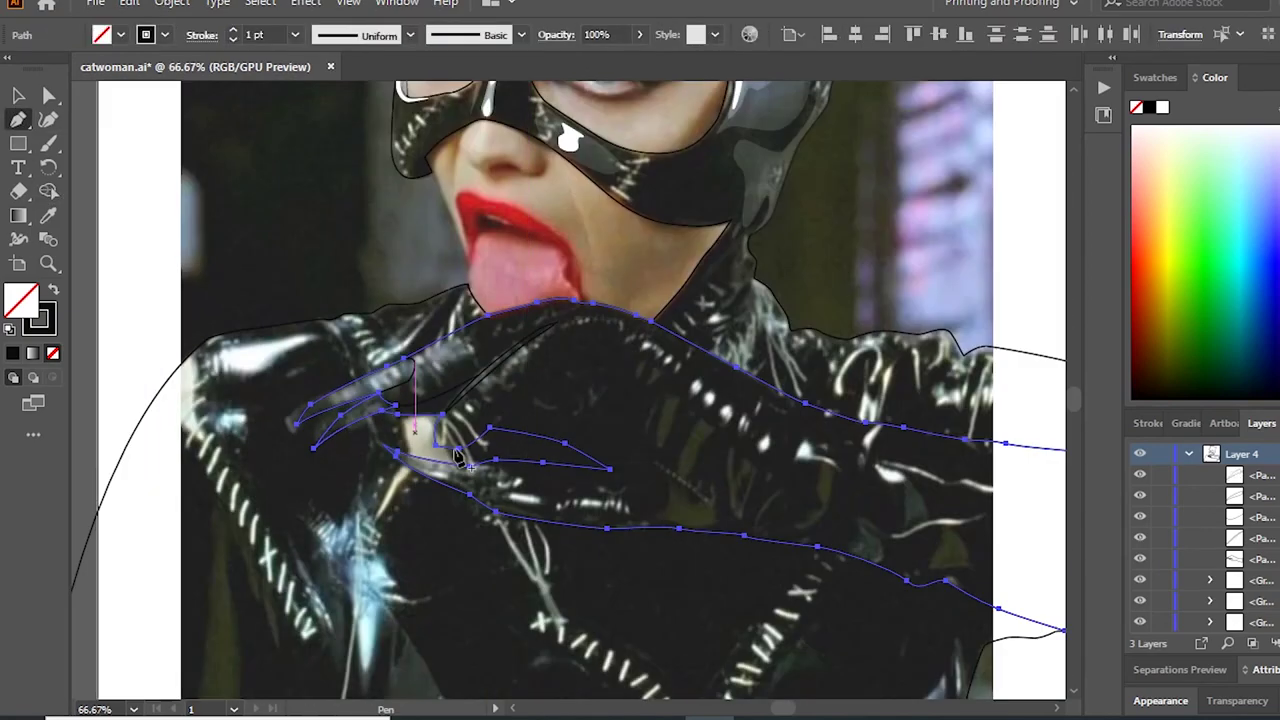
{"action": "scroll", "coordinate": [440, 480], "scroll_direction": "up", "scroll_amount": 2}
{"action": "scroll", "coordinate": [447, 495], "scroll_direction": "up", "scroll_amount": 1}
{"action": "mouse_move", "coordinate": [447, 495]}
{"action": "left_mouse_down"}
{"action": "mouse_move", "coordinate": [471, 600]}
{"action": "mouse_move", "coordinate": [428, 471]}
{"action": "left_mouse_up"}
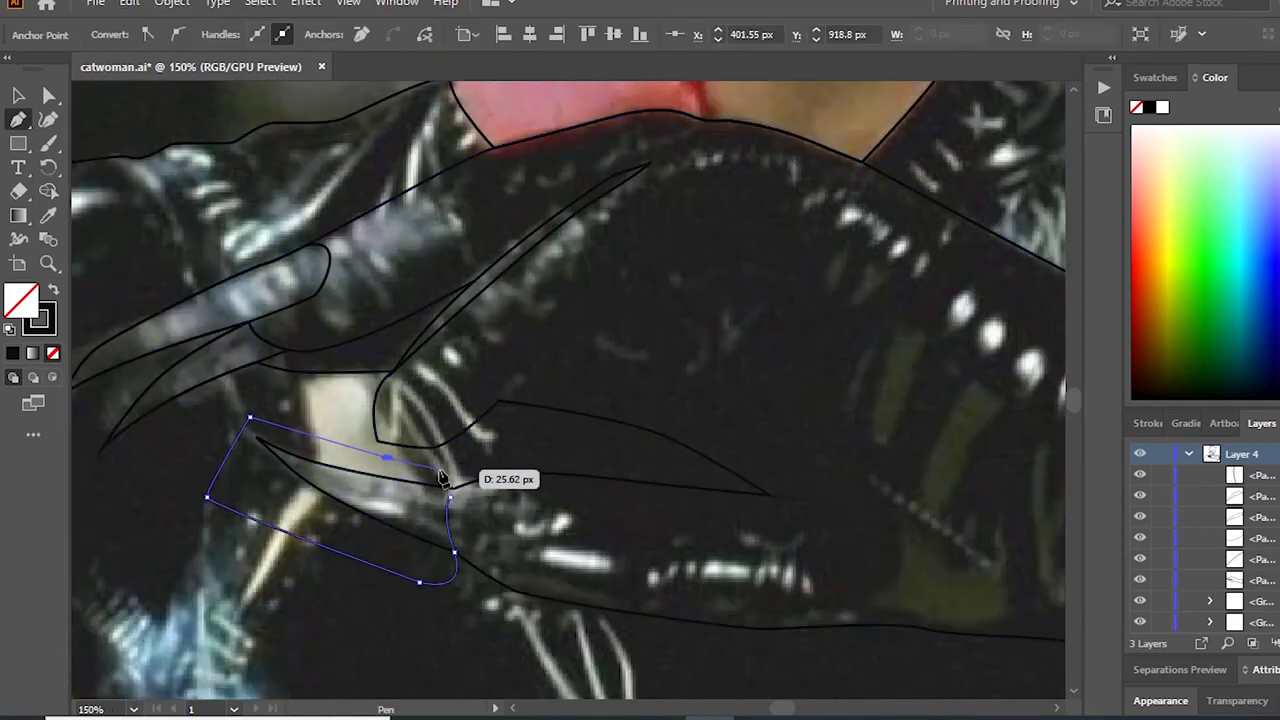
{"action": "key", "text": "ctrl+a"}
{"action": "key", "text": "p"}
Step: Draw a new claw outline curving down below the finger
{"action": "scroll", "coordinate": [500, 478], "scroll_direction": "down", "scroll_amount": 1}
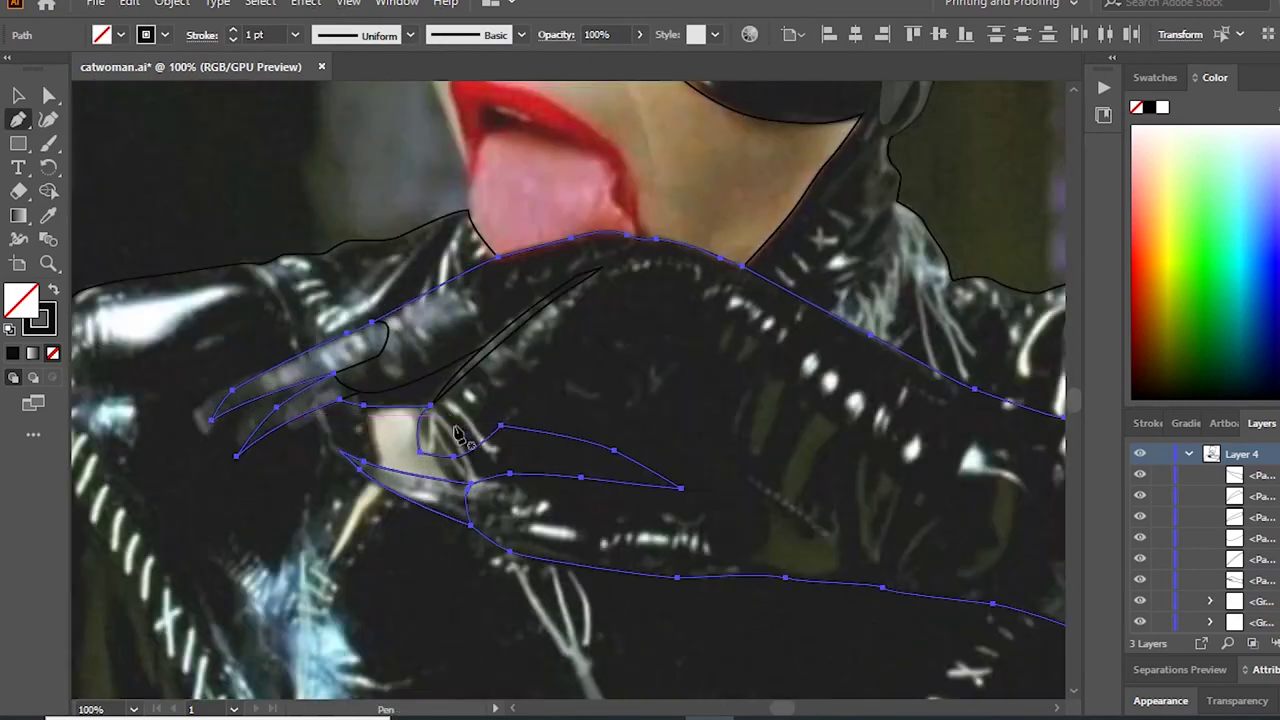
{"action": "left_click", "coordinate": [447, 408]}
{"action": "left_click_drag", "start_coordinate": [443, 432], "coordinate": [360, 530]}
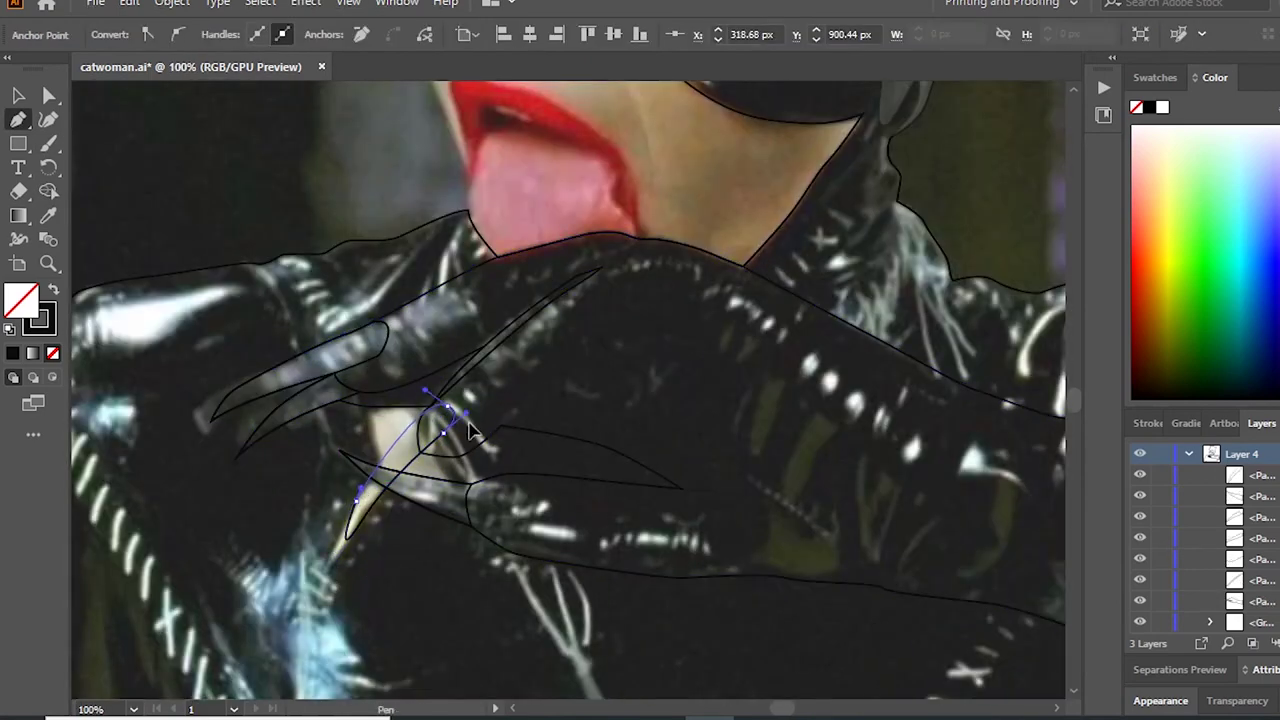
{"action": "key", "text": "ctrl+a"}
{"action": "scroll", "coordinate": [457, 371], "scroll_direction": "up", "scroll_amount": 3}
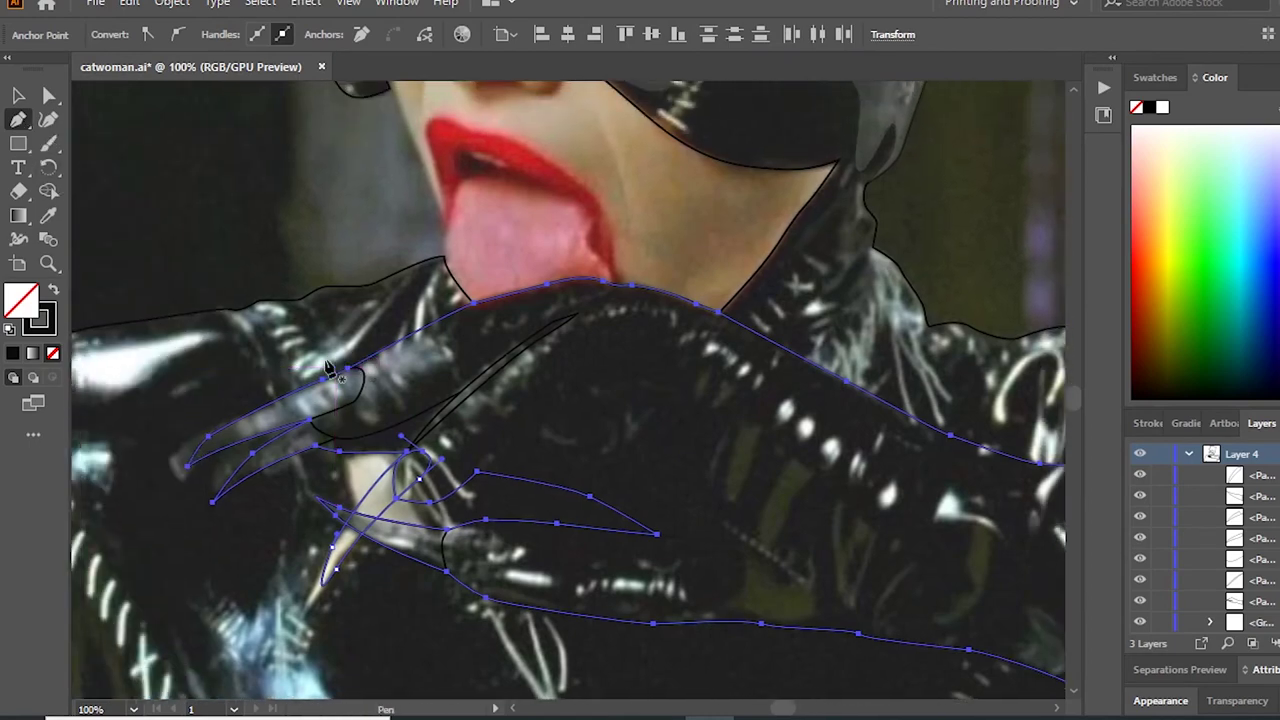
Step: Draw a closed zigzag highlight shape on the forefinger
{"action": "left_click_drag", "start_coordinate": [395, 390], "coordinate": [425, 395]}
{"action": "key", "text": "ctrl+a"}
{"action": "key", "text": "ctrl+z"}
{"action": "left_click", "coordinate": [431, 328]}
Step: Draw a jagged highlight path along the glove finger
{"action": "key", "text": "ctrl+a"}
{"action": "scroll", "coordinate": [400, 380], "scroll_direction": "up", "scroll_amount": 5}
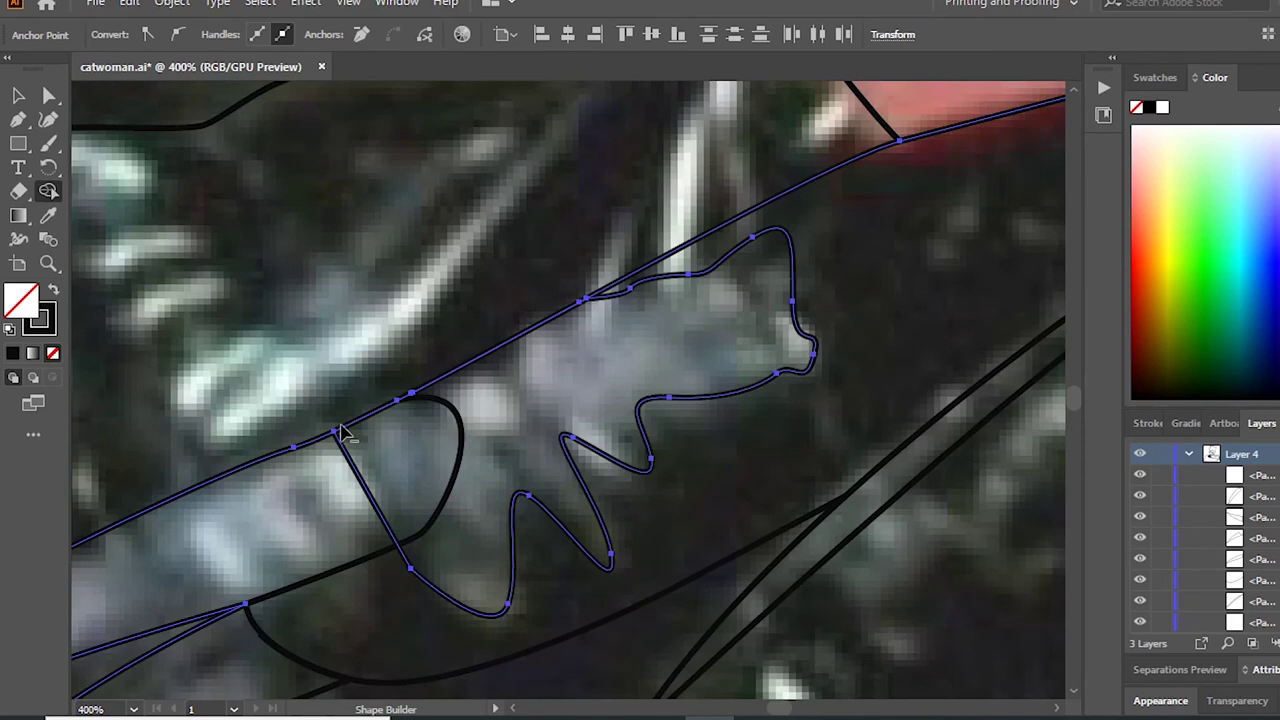
{"action": "scroll", "coordinate": [329, 286], "scroll_direction": "down", "scroll_amount": 5}
{"action": "scroll", "coordinate": [320, 490], "scroll_direction": "up", "scroll_amount": 2}
{"action": "mouse_move", "coordinate": [350, 465]}
{"action": "left_mouse_down"}
{"action": "mouse_move", "coordinate": [490, 343]}
{"action": "mouse_move", "coordinate": [588, 290]}
{"action": "mouse_move", "coordinate": [652, 306]}
{"action": "mouse_move", "coordinate": [599, 289]}
{"action": "left_mouse_up"}
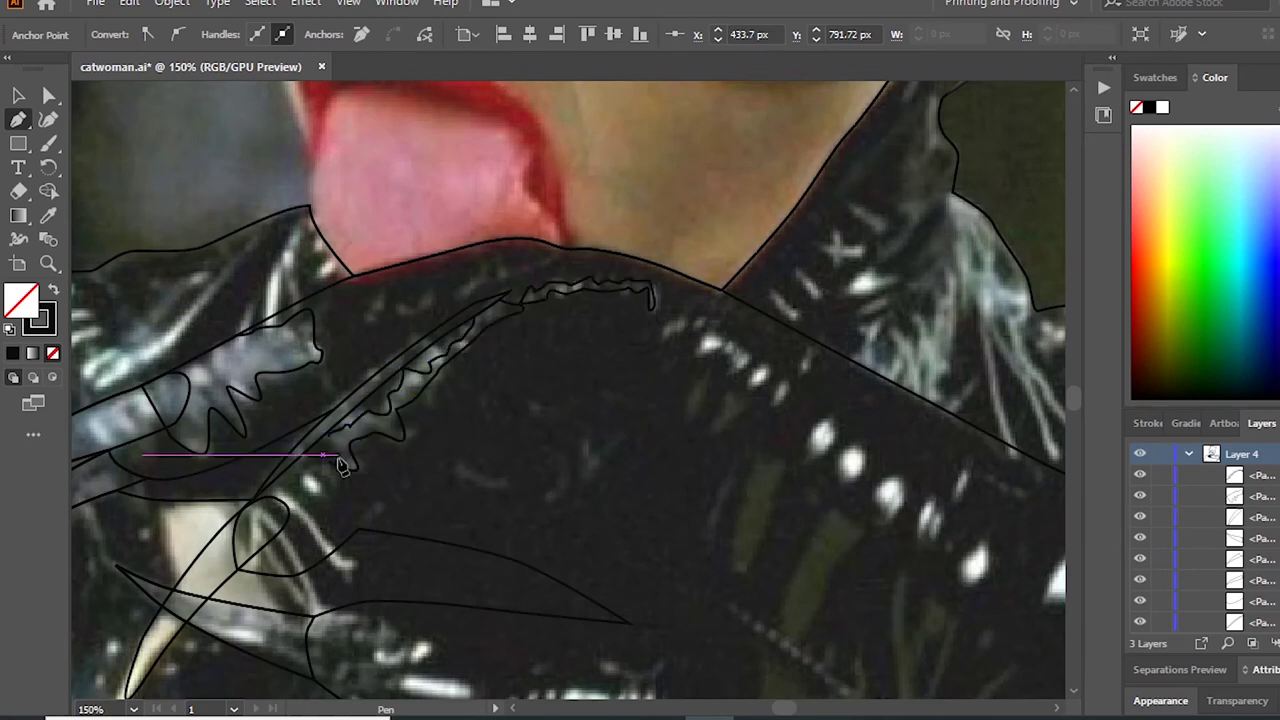
{"action": "scroll", "coordinate": [557, 420], "scroll_direction": "up", "scroll_amount": 3}
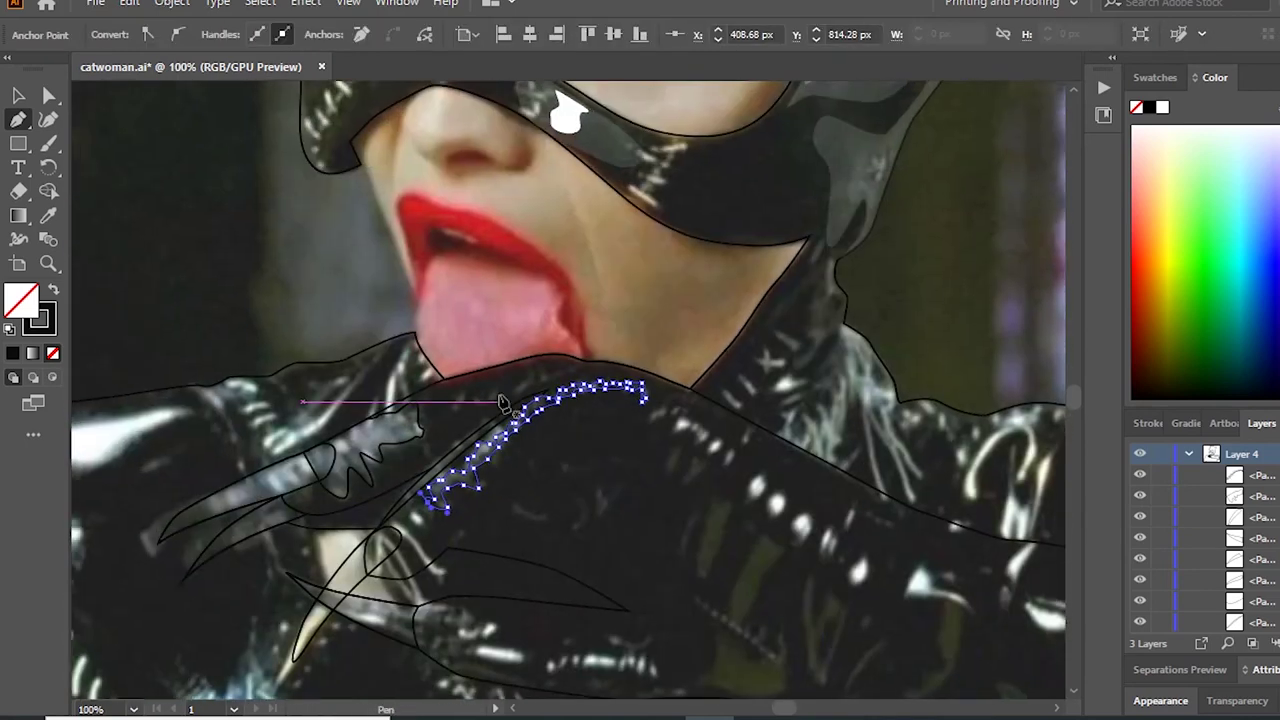
{"action": "left_click_drag", "start_coordinate": [608, 366], "coordinate": [585, 388]}
{"action": "left_click", "coordinate": [517, 399]}
Step: Outline a lens-shaped curved highlight on the finger
{"action": "left_click_drag", "start_coordinate": [470, 413], "coordinate": [478, 410]}
{"action": "scroll", "coordinate": [329, 386], "scroll_direction": "down", "scroll_amount": 3}
{"action": "scroll", "coordinate": [337, 394], "scroll_direction": "up", "scroll_amount": 3}
{"action": "left_click_drag", "start_coordinate": [304, 467], "coordinate": [438, 363]}
{"action": "scroll", "coordinate": [500, 368], "scroll_direction": "down", "scroll_amount": 3}
{"action": "scroll", "coordinate": [500, 368], "scroll_direction": "up", "scroll_amount": 3}
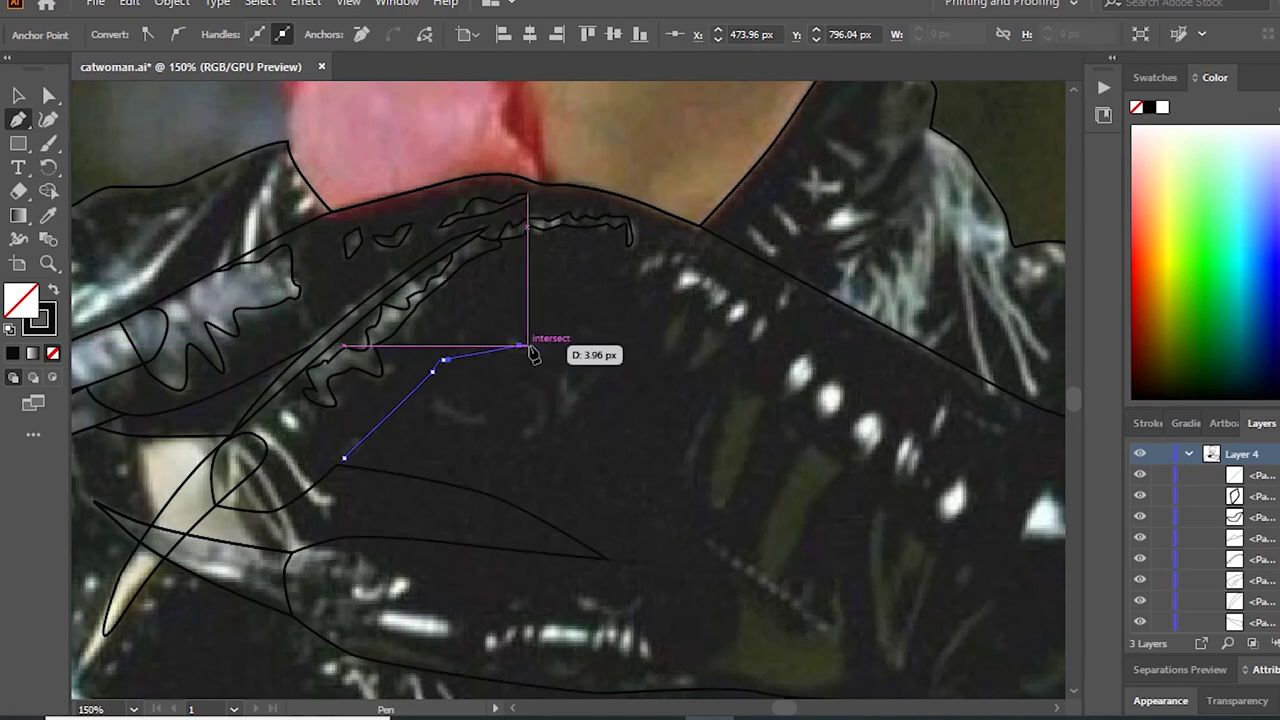
{"action": "left_click_drag", "start_coordinate": [585, 367], "coordinate": [492, 378]}
{"action": "left_click_drag", "start_coordinate": [484, 426], "coordinate": [478, 415]}
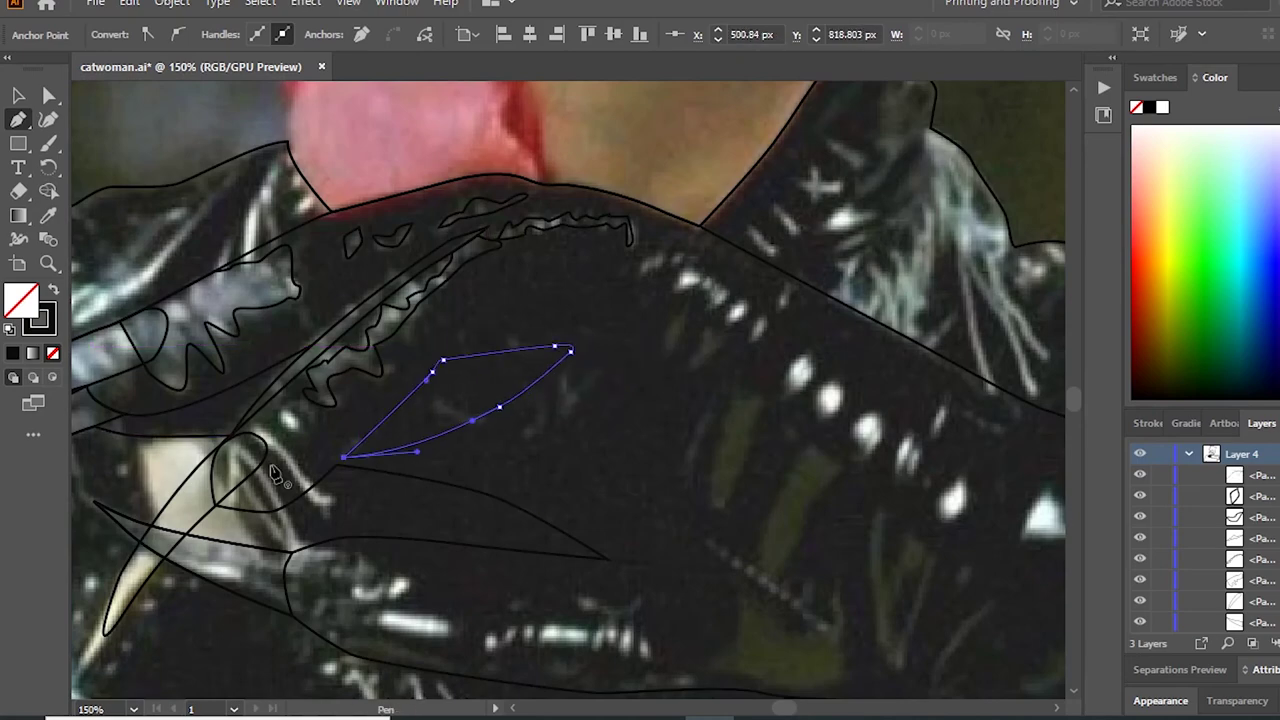
{"action": "scroll", "coordinate": [472, 405], "scroll_direction": "right", "scroll_amount": 3}
Step: Fill the lens-shaped highlight with a gradient angled diagonally across it
{"action": "key", "text": "ctrl+minus"}
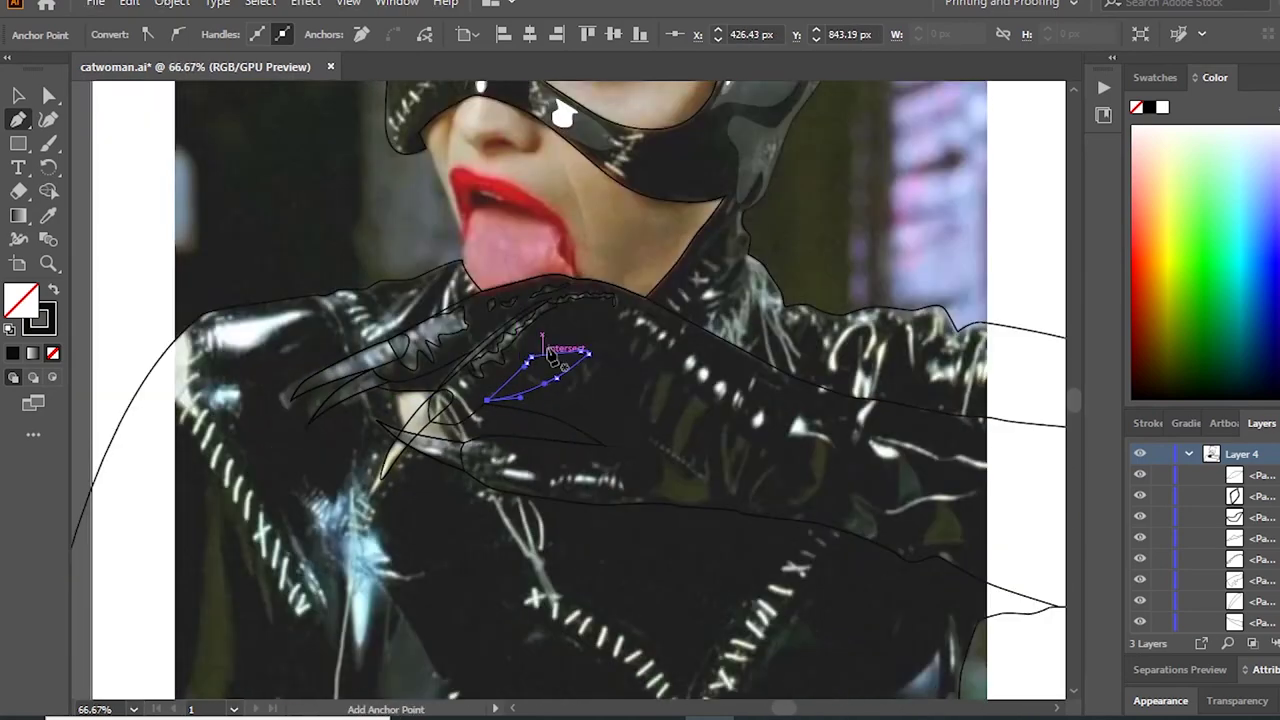
{"action": "key", "text": "ctrl+minus"}
{"action": "key", "text": "ctrl+plus"}
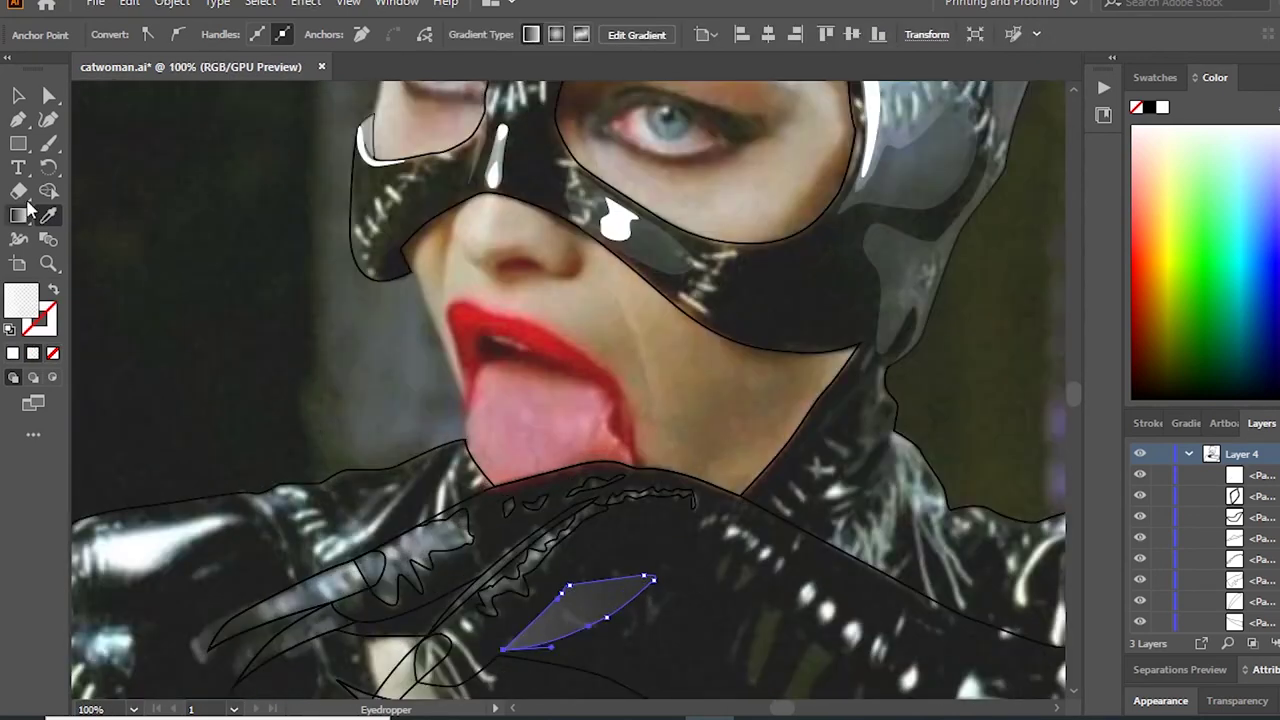
{"action": "left_click", "coordinate": [18, 215]}
{"action": "left_click_drag", "start_coordinate": [545, 455], "coordinate": [636, 559]}
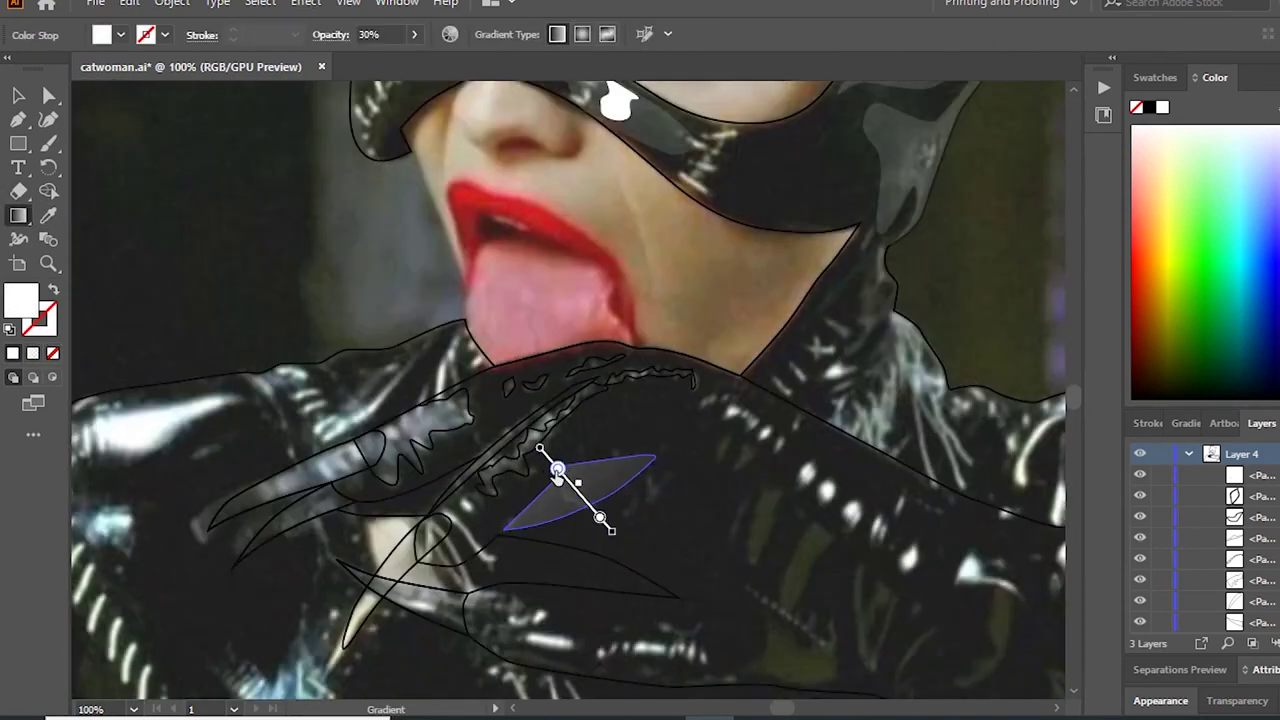
{"action": "left_click", "coordinate": [507, 386]}
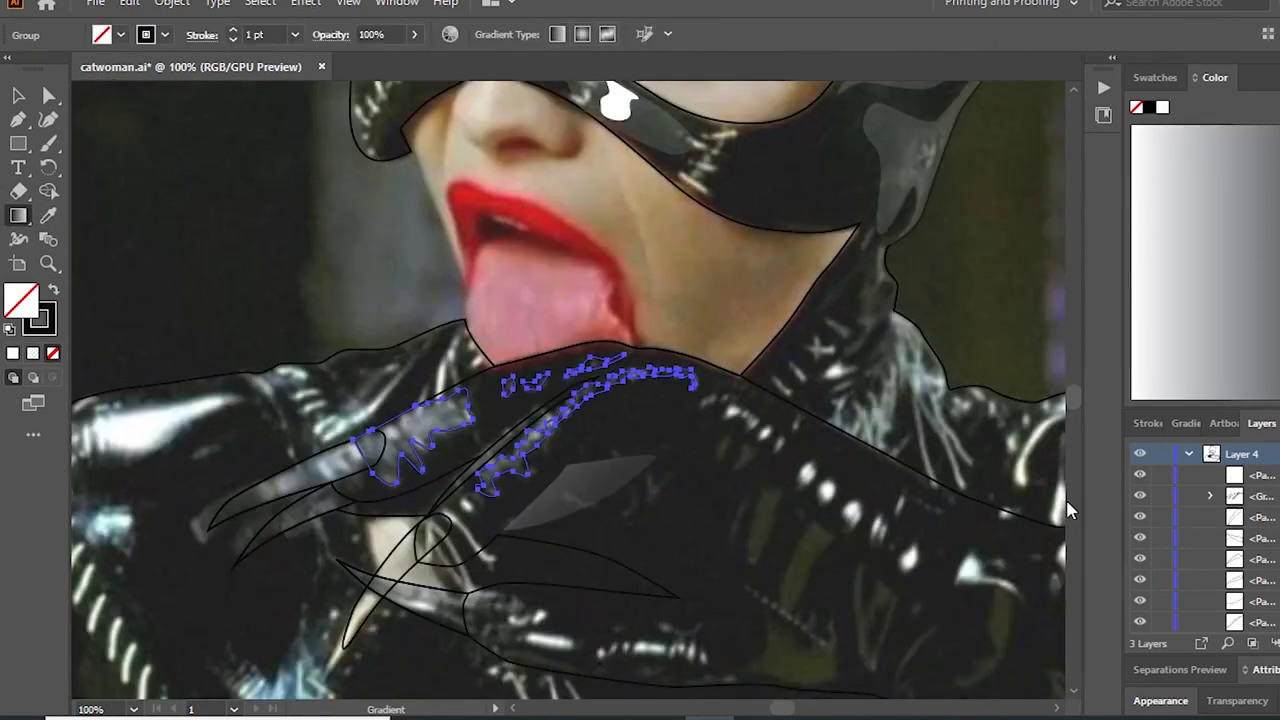
Step: Give the jagged highlights a white fill via Eyedropper and 26% opacity
{"action": "key", "text": "i"}
{"action": "left_click", "coordinate": [617, 102]}
{"action": "scroll", "coordinate": [600, 400], "scroll_direction": "up", "scroll_amount": 3}
{"action": "left_click", "coordinate": [639, 34]}
{"action": "left_click_drag", "start_coordinate": [640, 62], "coordinate": [580, 64]}
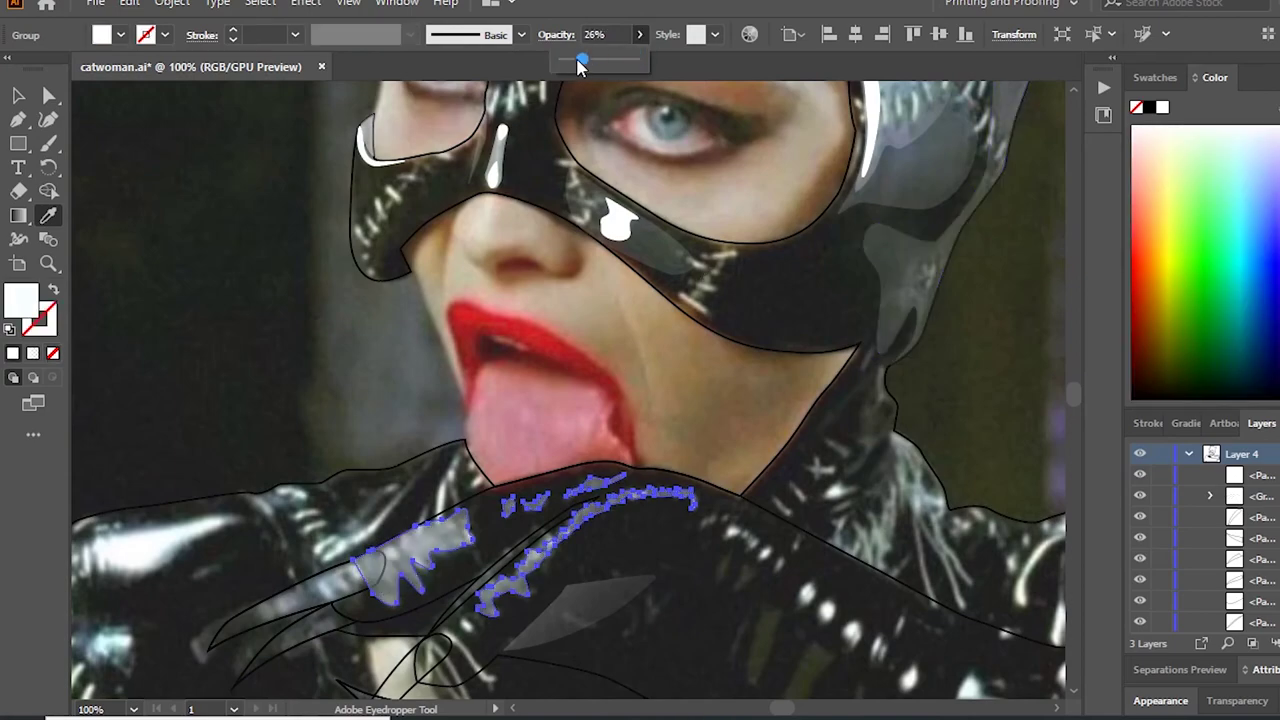
{"action": "key", "text": "ctrl+shift+a"}
{"action": "key", "text": "p"}
{"action": "key", "text": "ctrl+minus"}
{"action": "scroll", "coordinate": [657, 443], "scroll_direction": "down", "scroll_amount": 3}
{"action": "key", "text": "ctrl+plus"}
{"action": "key", "text": "ctrl+plus"}
Step: Outline the first three small leaf-shaped highlights on the lower finger
{"action": "left_click_drag", "start_coordinate": [500, 362], "coordinate": [534, 420]}
{"action": "left_click", "coordinate": [500, 362]}
{"action": "left_click", "coordinate": [507, 426]}
{"action": "left_click", "coordinate": [507, 426]}
{"action": "scroll", "coordinate": [545, 440], "scroll_direction": "down", "scroll_amount": 2}
{"action": "left_click_drag", "start_coordinate": [560, 337], "coordinate": [565, 368]}
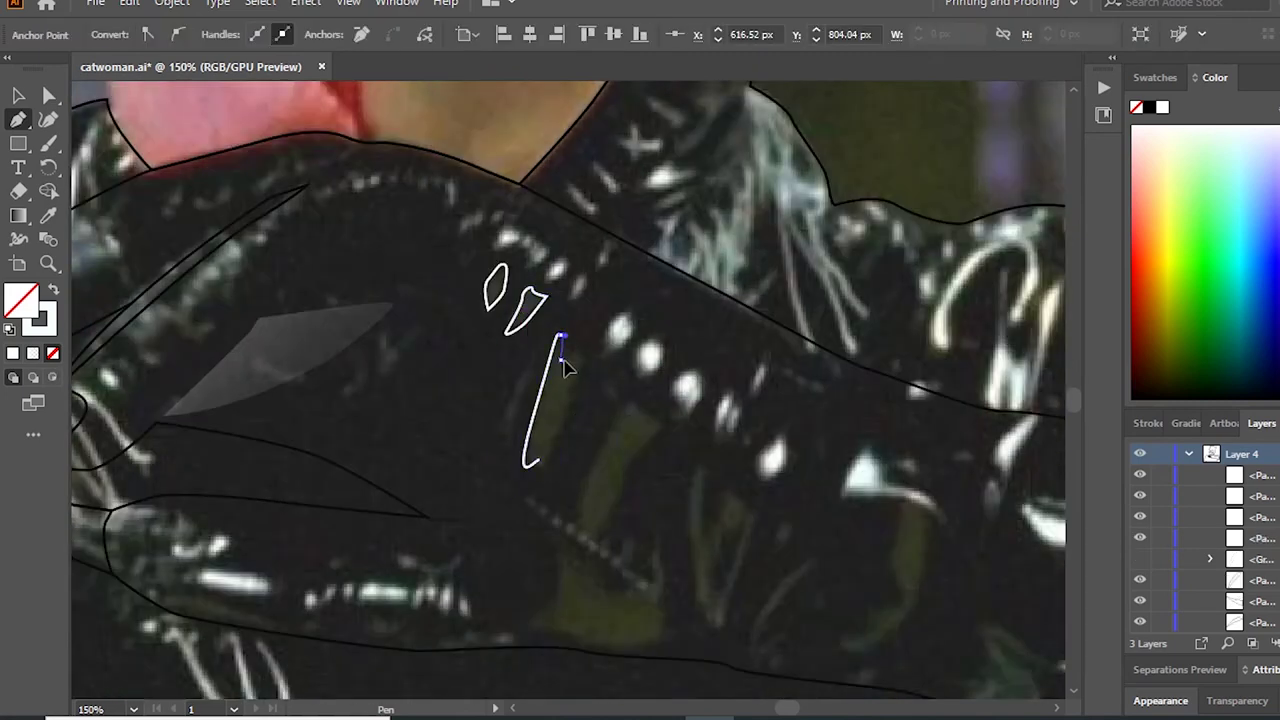
{"action": "left_click", "coordinate": [538, 462]}
Step: Trace a fourth highlight and a V-shaped highlight below it
{"action": "scroll", "coordinate": [663, 329], "scroll_direction": "down", "scroll_amount": 2}
{"action": "left_click", "coordinate": [643, 309]}
{"action": "left_click_drag", "start_coordinate": [578, 448], "coordinate": [585, 395]}
{"action": "left_click", "coordinate": [641, 355]}
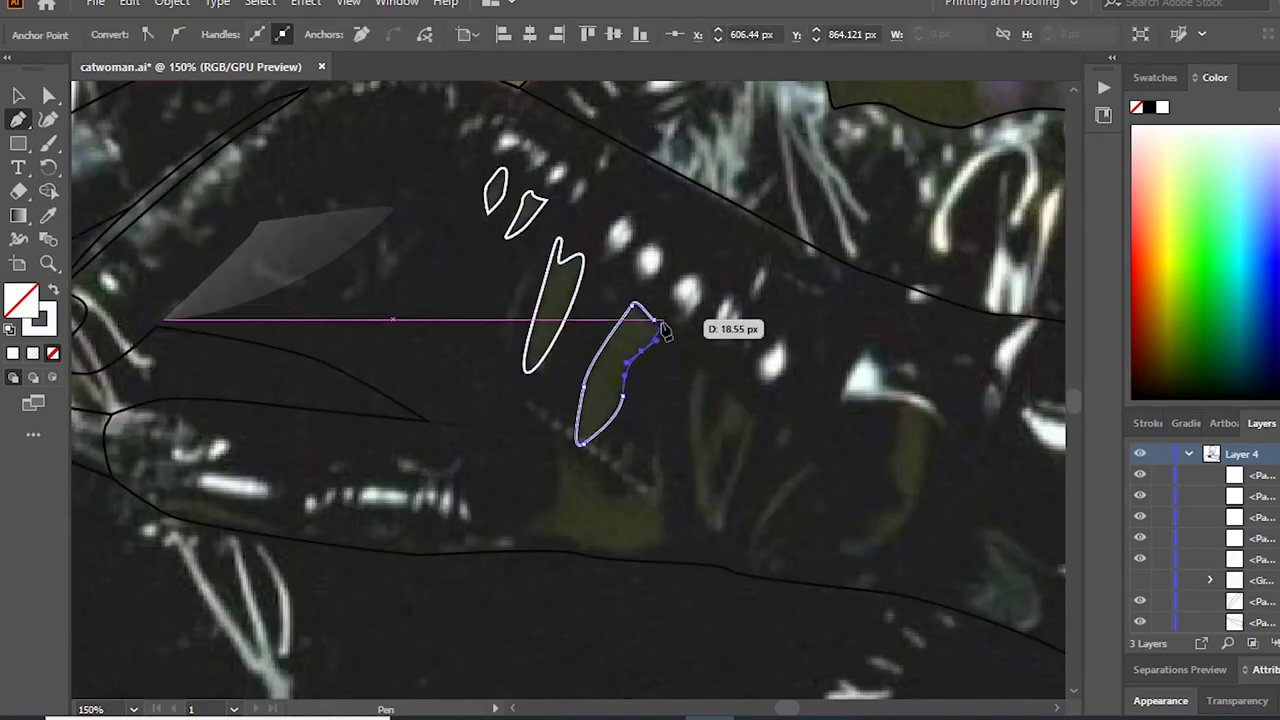
{"action": "scroll", "coordinate": [663, 375], "scroll_direction": "down", "scroll_amount": 2}
{"action": "left_click_drag", "start_coordinate": [660, 372], "coordinate": [667, 425]}
{"action": "left_click", "coordinate": [557, 443]}
{"action": "left_click", "coordinate": [527, 435]}
{"action": "mouse_move", "coordinate": [562, 366]}
{"action": "left_mouse_down"}
{"action": "mouse_move", "coordinate": [657, 377]}
{"action": "mouse_move", "coordinate": [737, 337]}
{"action": "left_mouse_up"}
{"action": "left_click", "coordinate": [625, 402]}
{"action": "left_click", "coordinate": [694, 278]}
Step: Outline a curved highlight and a triangular highlight on the back of the glove
{"action": "scroll", "coordinate": [640, 350], "scroll_direction": "right", "scroll_amount": 5}
{"action": "left_click", "coordinate": [580, 421]}
{"action": "mouse_move", "coordinate": [633, 376]}
{"action": "left_mouse_down"}
{"action": "mouse_move", "coordinate": [634, 356]}
{"action": "mouse_move", "coordinate": [655, 385]}
{"action": "left_mouse_up"}
{"action": "left_click", "coordinate": [643, 290]}
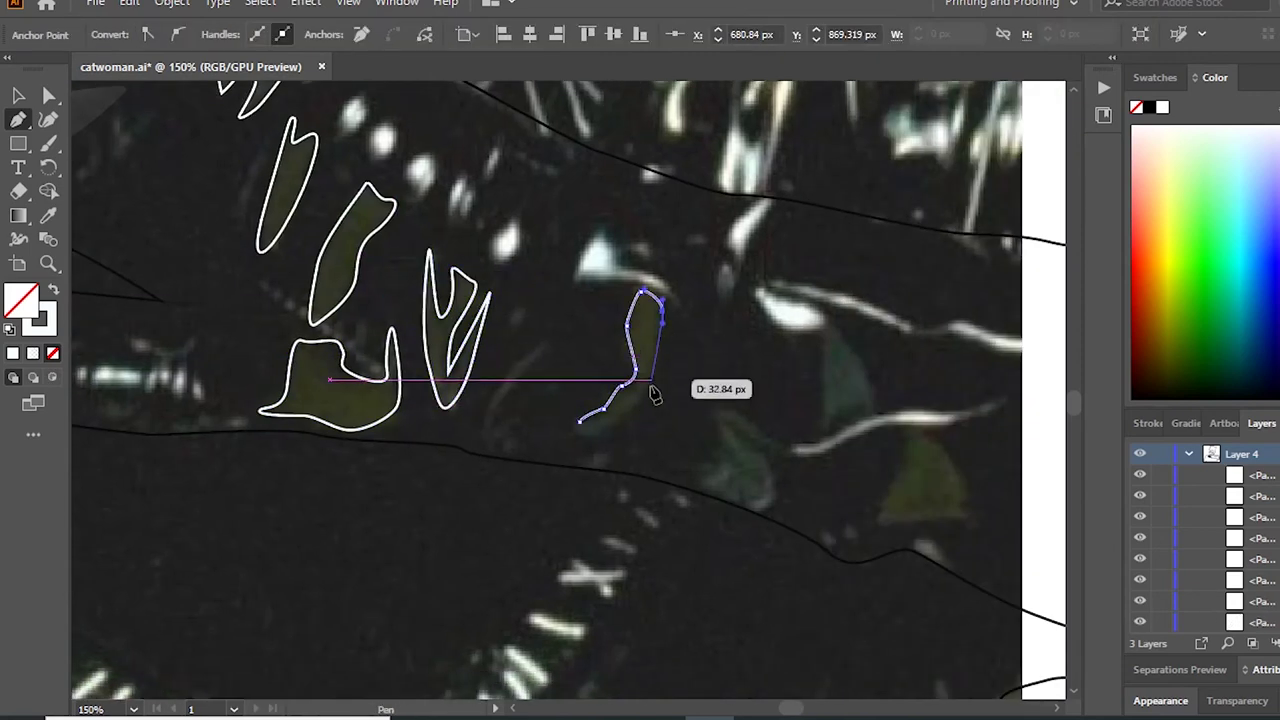
{"action": "scroll", "coordinate": [607, 420], "scroll_direction": "right", "scroll_amount": 5}
{"action": "left_click", "coordinate": [640, 545]}
{"action": "scroll", "coordinate": [786, 506], "scroll_direction": "down", "scroll_amount": 3}
{"action": "scroll", "coordinate": [700, 450], "scroll_direction": "up", "scroll_amount": 3}
{"action": "left_click_drag", "start_coordinate": [650, 410], "coordinate": [678, 450]}
{"action": "left_click", "coordinate": [537, 583]}
{"action": "left_click", "coordinate": [590, 528]}
Step: Group the triangle highlights on the back of the glove
{"action": "scroll", "coordinate": [697, 498], "scroll_direction": "down", "scroll_amount": 3}
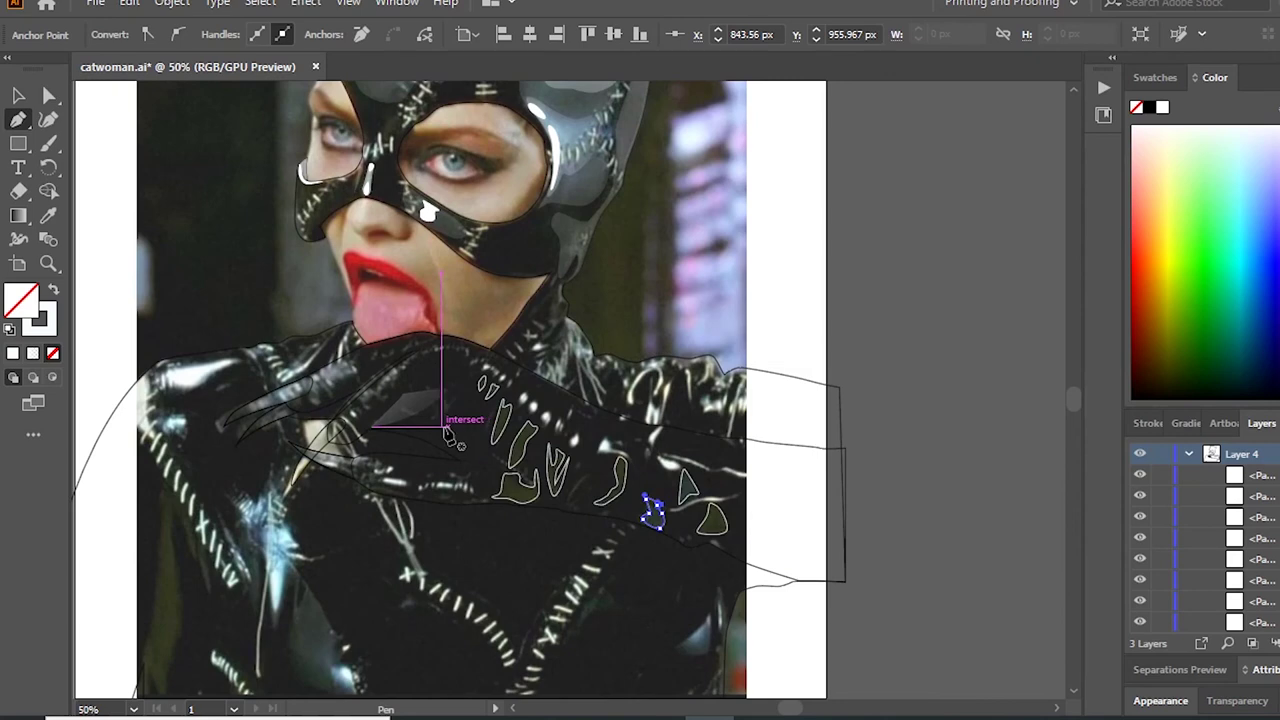
{"action": "scroll", "coordinate": [449, 437], "scroll_direction": "up", "scroll_amount": 1}
{"action": "left_click", "coordinate": [687, 489], "text": "ctrl+shift"}
{"action": "left_click", "coordinate": [712, 521], "text": "ctrl+shift"}
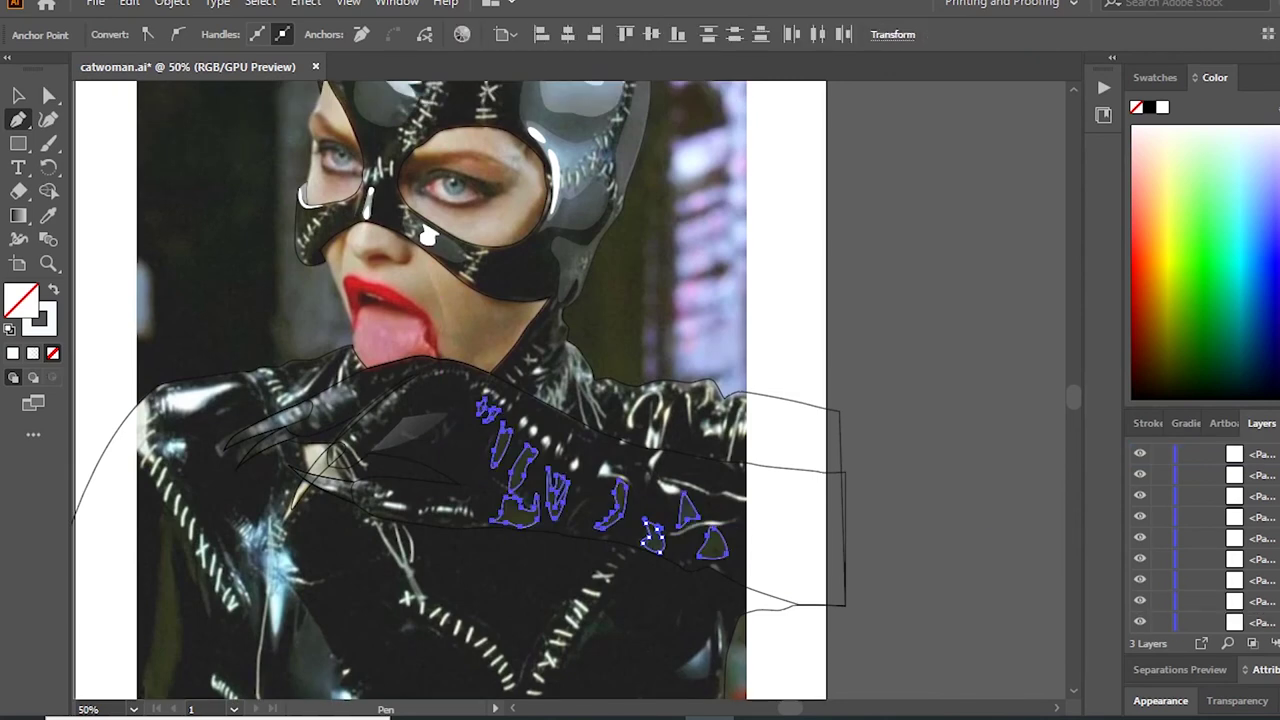
{"action": "key", "text": "ctrl+g"}
Step: Trace a curved highlight on the forefinger tip
{"action": "scroll", "coordinate": [412, 440], "scroll_direction": "up", "scroll_amount": 1}
{"action": "scroll", "coordinate": [330, 380], "scroll_direction": "up", "scroll_amount": 1}
{"action": "scroll", "coordinate": [300, 370], "scroll_direction": "up", "scroll_amount": 1}
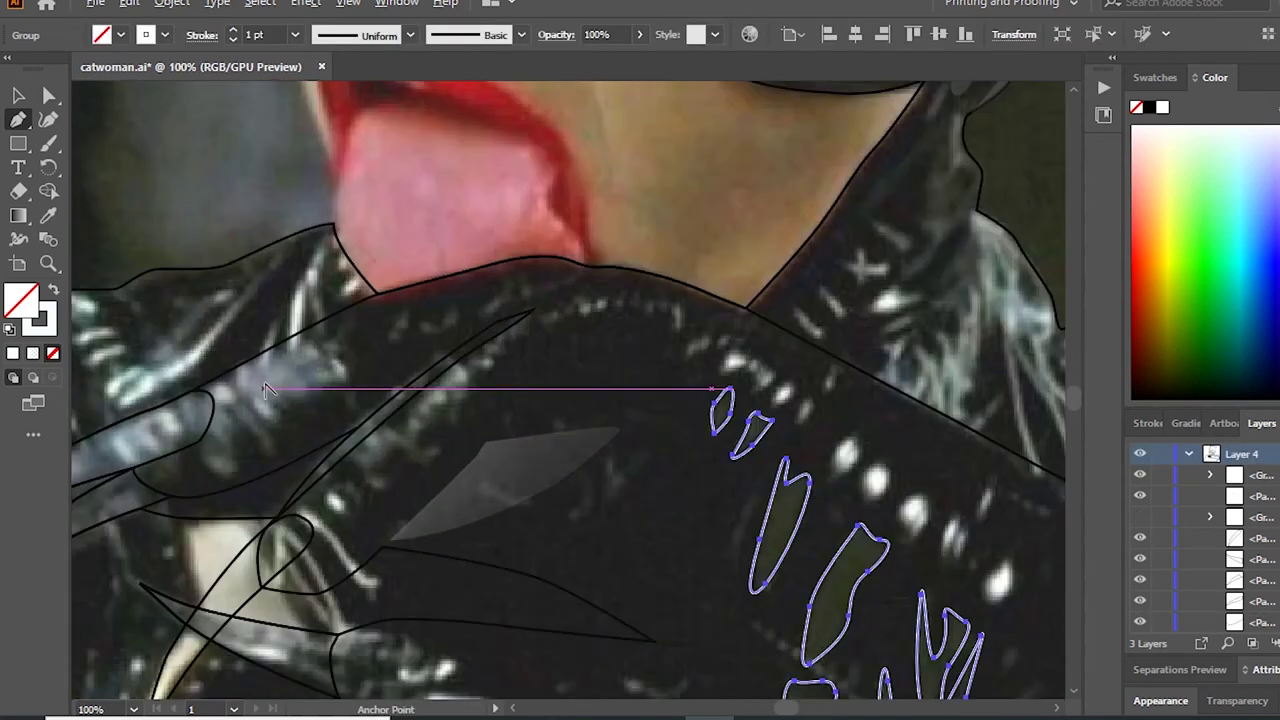
{"action": "left_click_drag", "start_coordinate": [245, 380], "coordinate": [263, 395]}
{"action": "left_click_drag", "start_coordinate": [333, 497], "coordinate": [340, 505]}
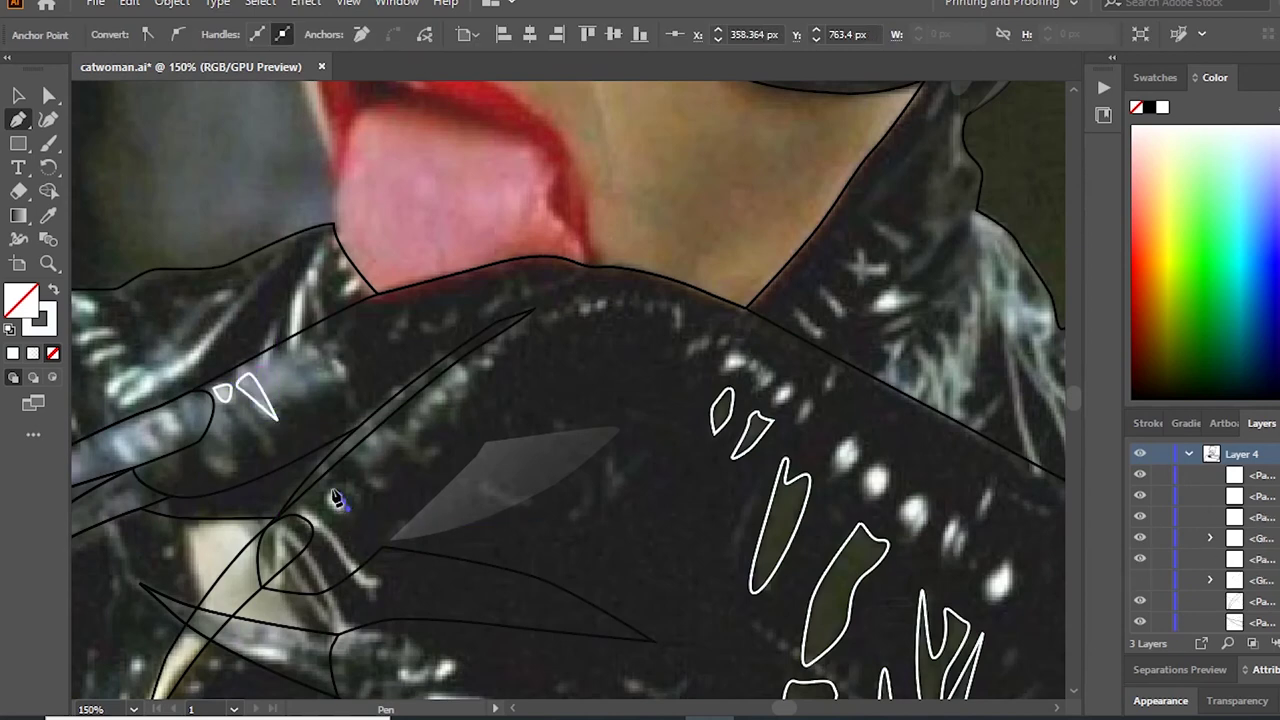
{"action": "scroll", "coordinate": [612, 376], "scroll_direction": "right", "scroll_amount": 3}
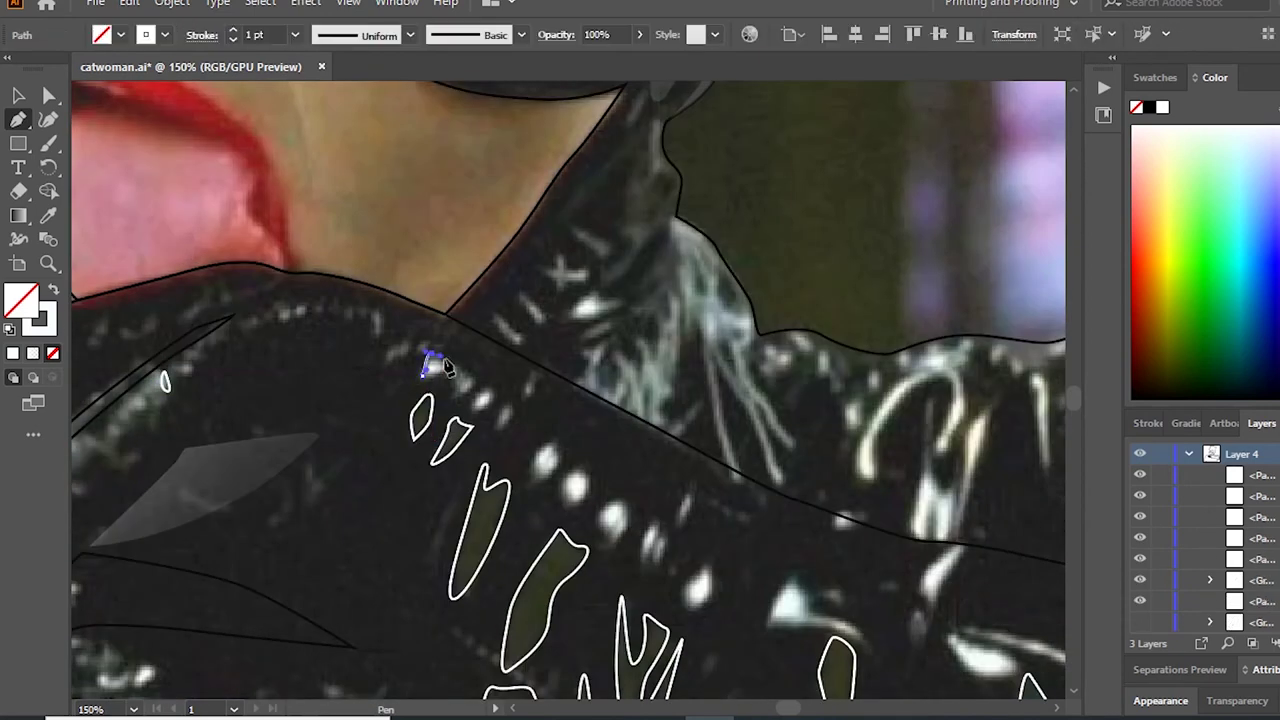
Step: Outline small highlights on the glove studs
{"action": "mouse_move", "coordinate": [458, 380]}
{"action": "left_mouse_down"}
{"action": "mouse_move", "coordinate": [474, 406]}
{"action": "mouse_move", "coordinate": [508, 408]}
{"action": "left_mouse_up"}
{"action": "left_click", "coordinate": [487, 395]}
{"action": "left_click", "coordinate": [504, 420]}
{"action": "left_click_drag", "start_coordinate": [552, 473], "coordinate": [558, 481]}
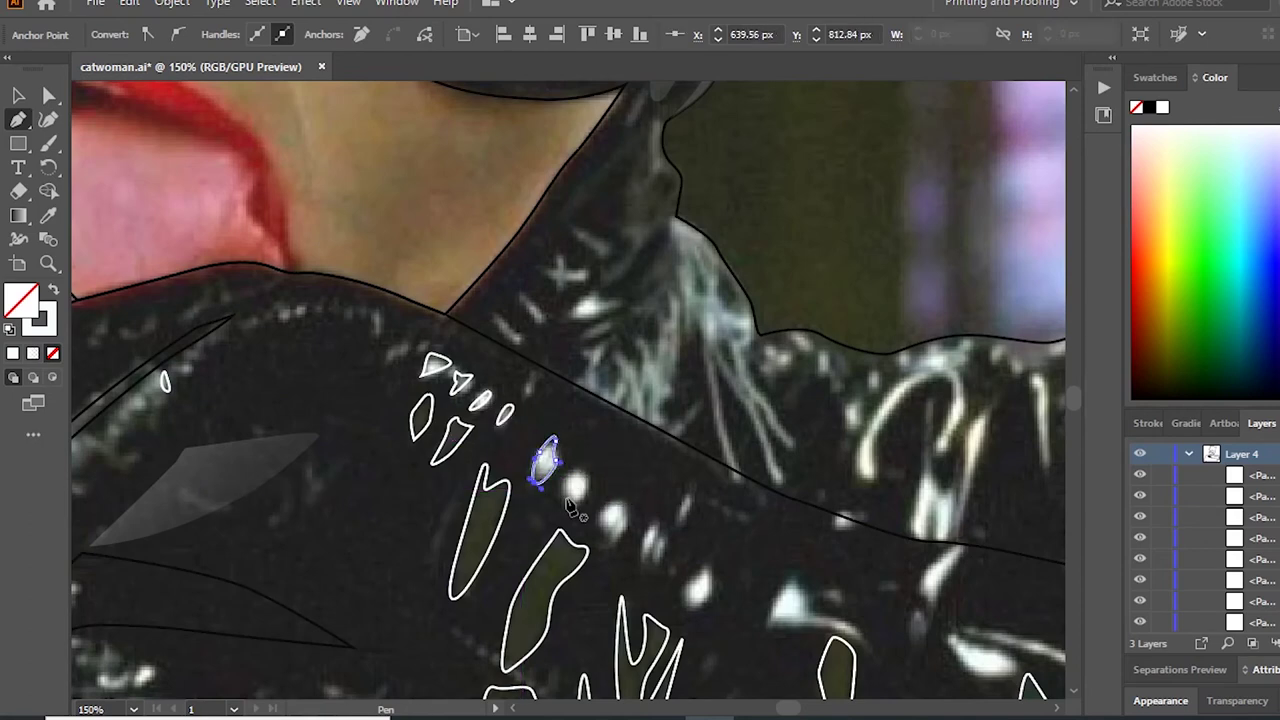
{"action": "left_click", "coordinate": [617, 496]}
{"action": "mouse_move", "coordinate": [620, 538]}
{"action": "left_mouse_down"}
{"action": "mouse_move", "coordinate": [484, 470]}
{"action": "mouse_move", "coordinate": [520, 490]}
{"action": "left_mouse_up"}
Step: Trace the long elongated white streak highlight along the finger
{"action": "left_click_drag", "start_coordinate": [484, 400], "coordinate": [465, 450]}
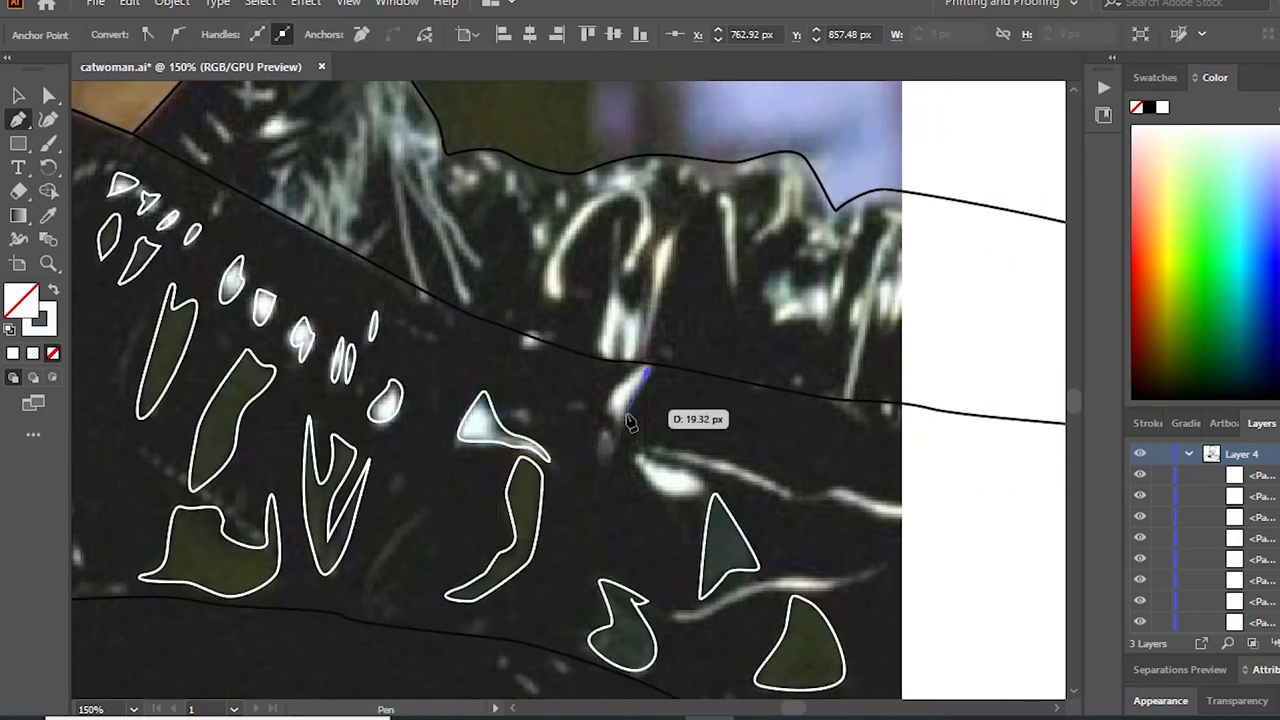
{"action": "mouse_move", "coordinate": [600, 443]}
{"action": "left_mouse_down"}
{"action": "mouse_move", "coordinate": [646, 370]}
{"action": "mouse_move", "coordinate": [540, 420]}
{"action": "mouse_move", "coordinate": [517, 450]}
{"action": "mouse_move", "coordinate": [571, 420]}
{"action": "left_mouse_up"}
{"action": "left_click_drag", "start_coordinate": [685, 440], "coordinate": [783, 457]}
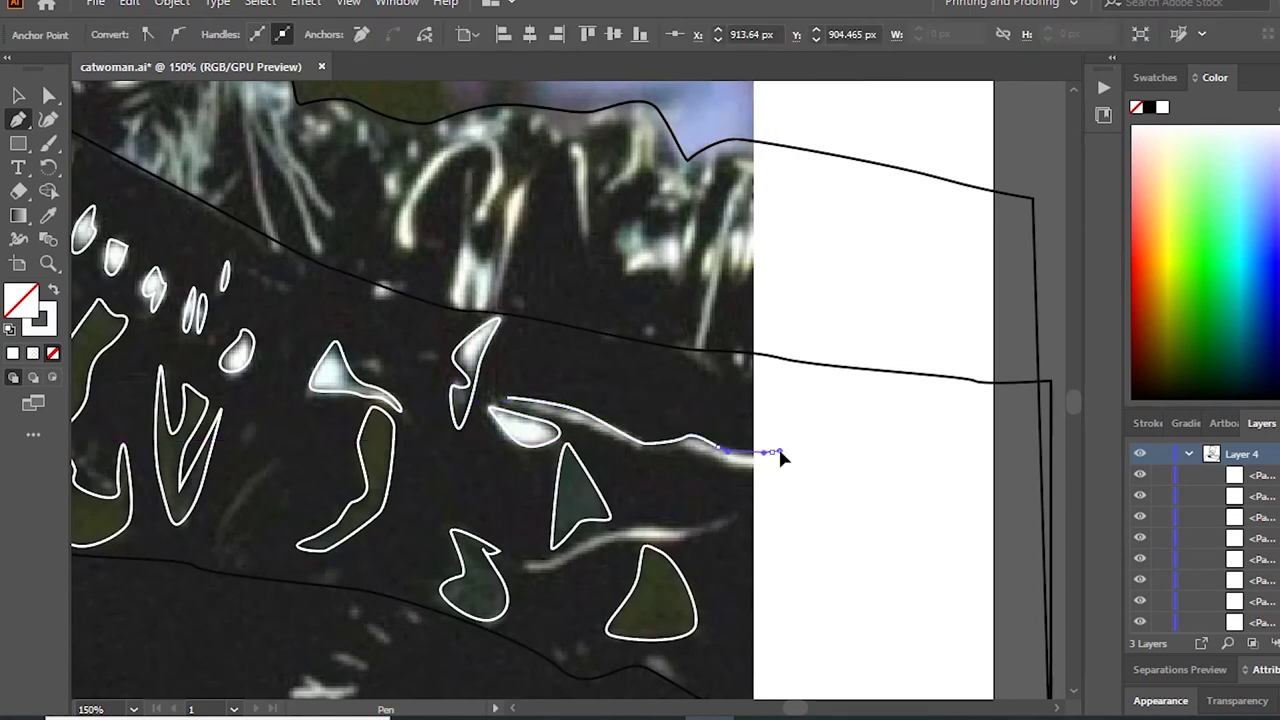
{"action": "scroll", "coordinate": [471, 363], "scroll_direction": "down", "scroll_amount": 2}
{"action": "left_click_drag", "start_coordinate": [544, 488], "coordinate": [583, 481]}
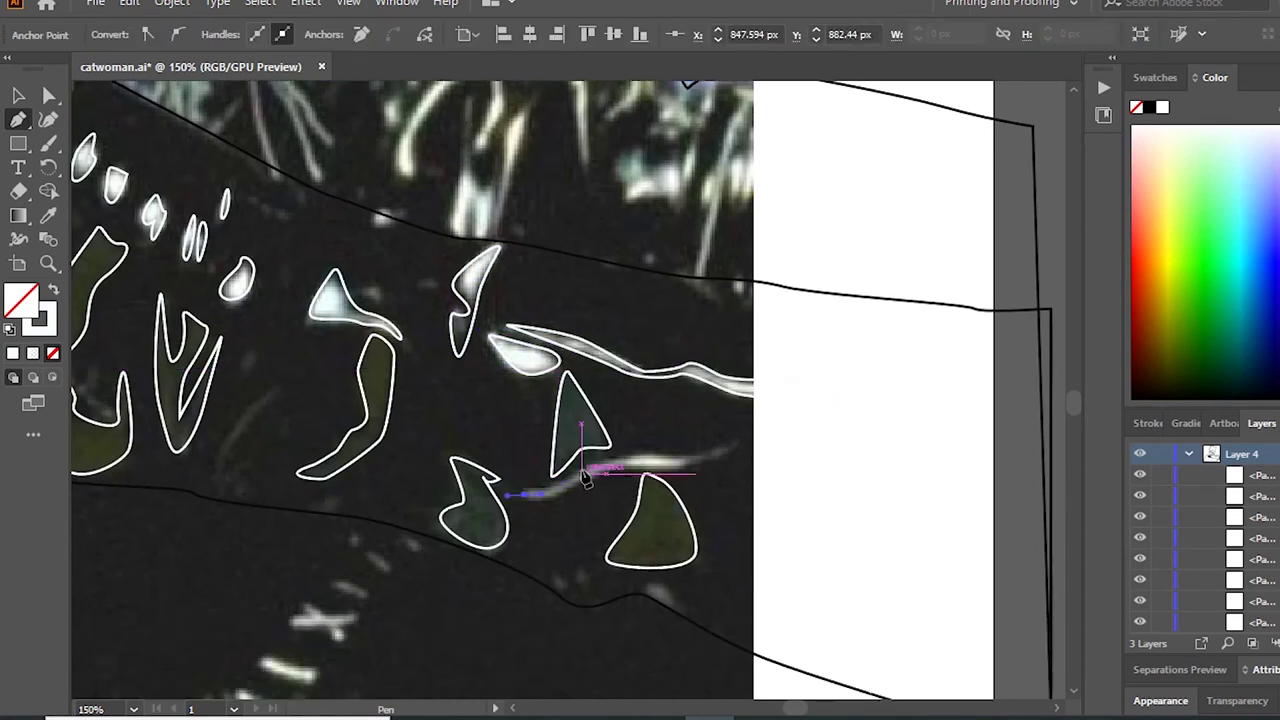
{"action": "left_click_drag", "start_coordinate": [745, 443], "coordinate": [746, 444]}
{"action": "scroll", "coordinate": [540, 497], "scroll_direction": "down", "scroll_amount": 3}
{"action": "scroll", "coordinate": [551, 366], "scroll_direction": "up", "scroll_amount": 3}
{"action": "scroll", "coordinate": [1240, 540], "scroll_direction": "down", "scroll_amount": 2}
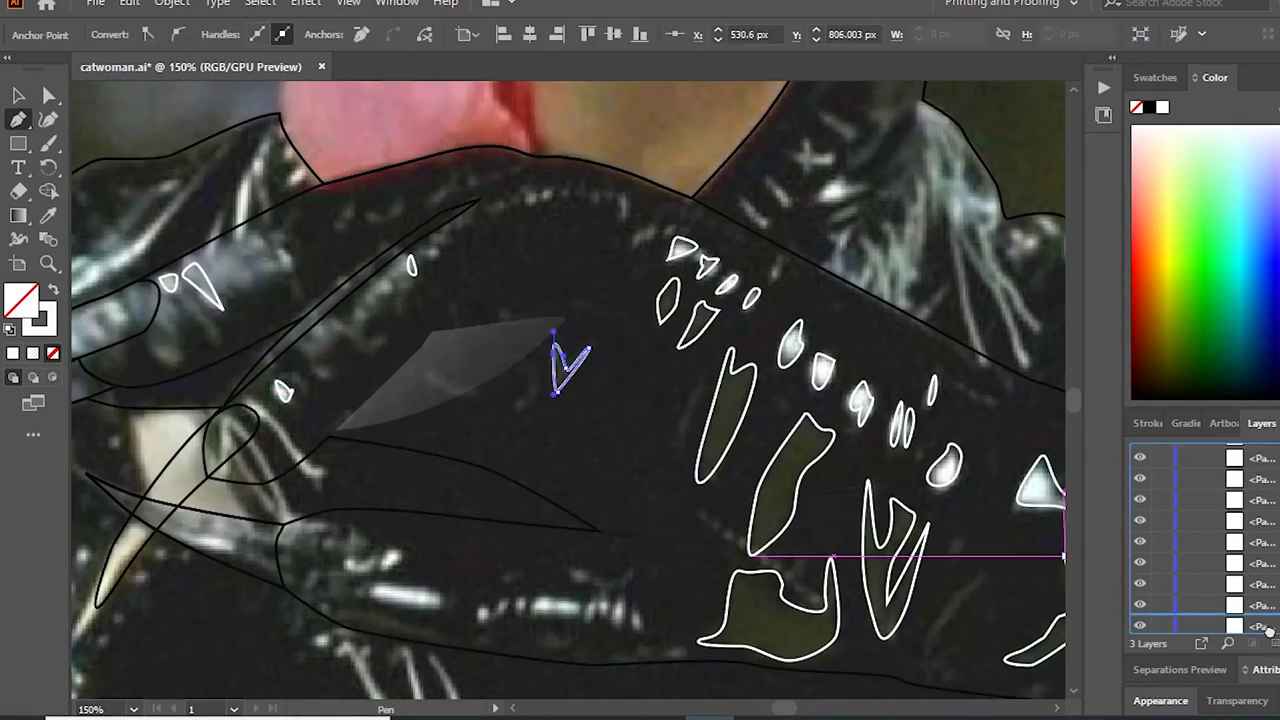
Step: Outline another small closed highlight shape on the glove
{"action": "left_click", "coordinate": [1262, 604]}
{"action": "left_click", "coordinate": [433, 606]}
{"action": "left_click", "coordinate": [365, 594]}
{"action": "left_click", "coordinate": [415, 622], "text": "ctrl"}
{"action": "left_click", "coordinate": [585, 608]}
{"action": "left_click", "coordinate": [531, 608]}
Step: Begin outlining another highlight on the finger
{"action": "scroll", "coordinate": [620, 610], "scroll_direction": "up", "scroll_amount": 1}
{"action": "left_click", "coordinate": [616, 595]}
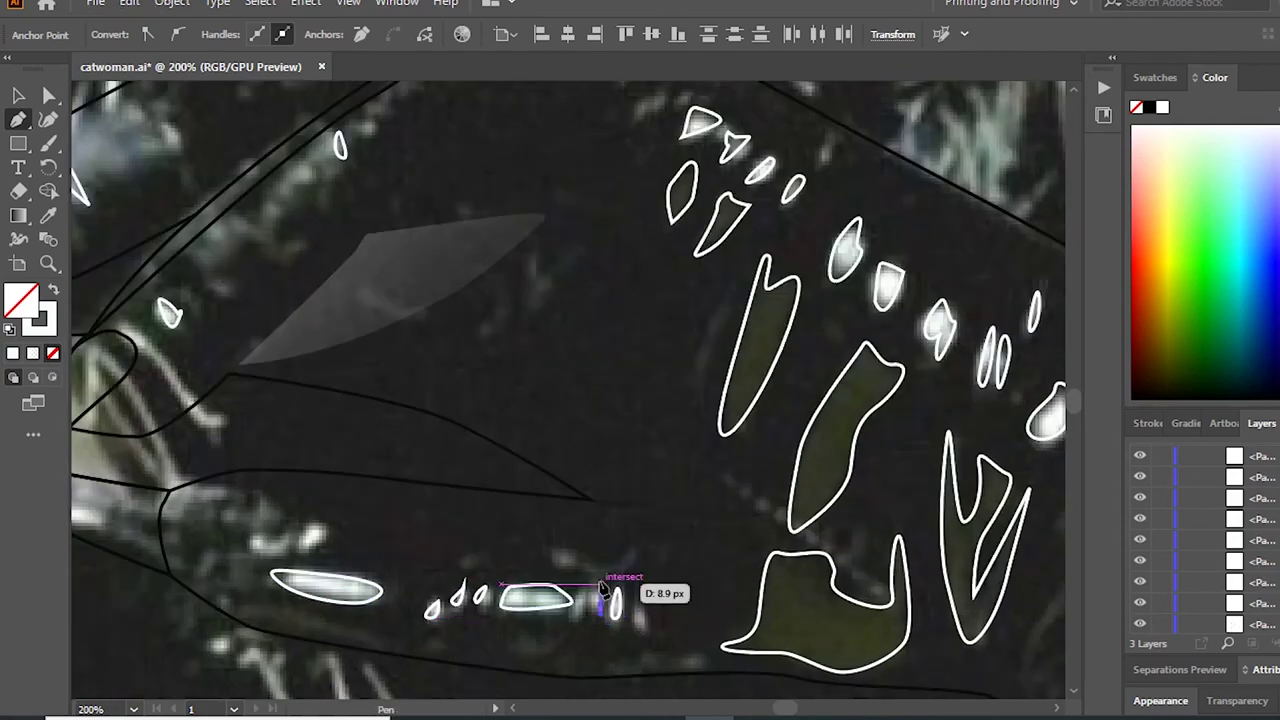
{"action": "scroll", "coordinate": [640, 620], "scroll_direction": "down", "scroll_amount": 4}
{"action": "scroll", "coordinate": [252, 385], "scroll_direction": "right", "scroll_amount": 2}
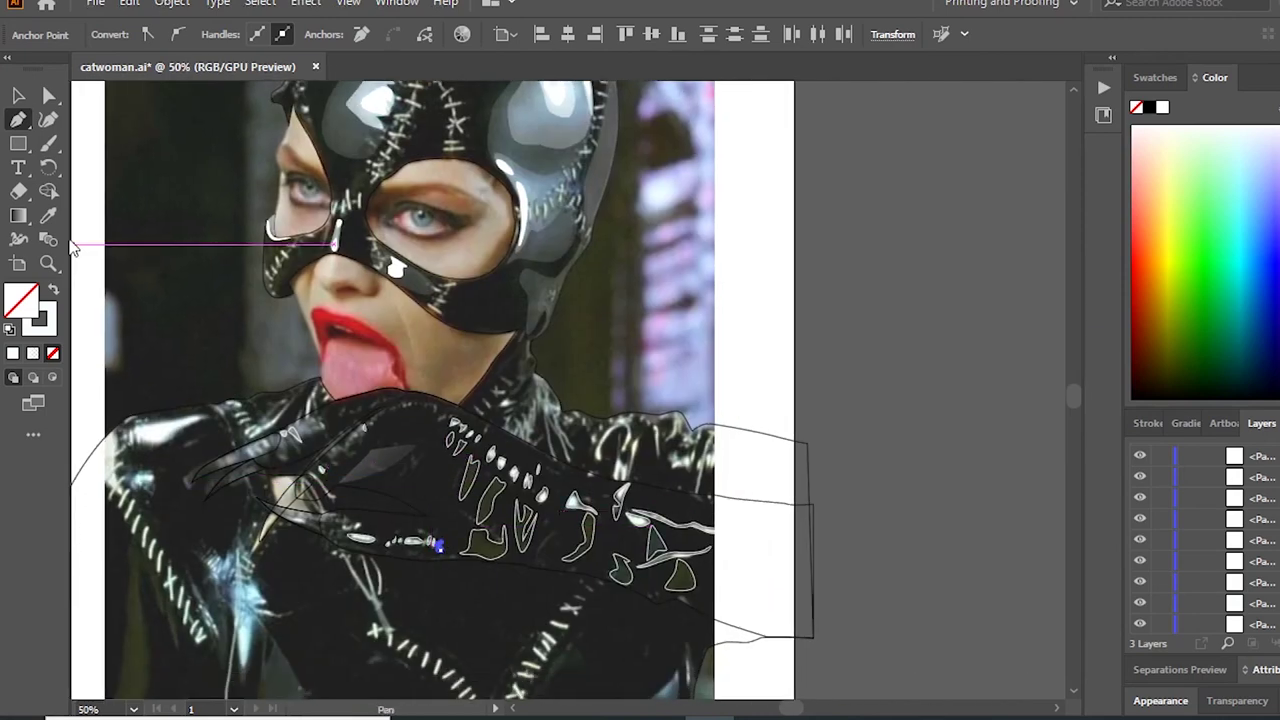
{"action": "scroll", "coordinate": [252, 486], "scroll_direction": "up", "scroll_amount": 1}
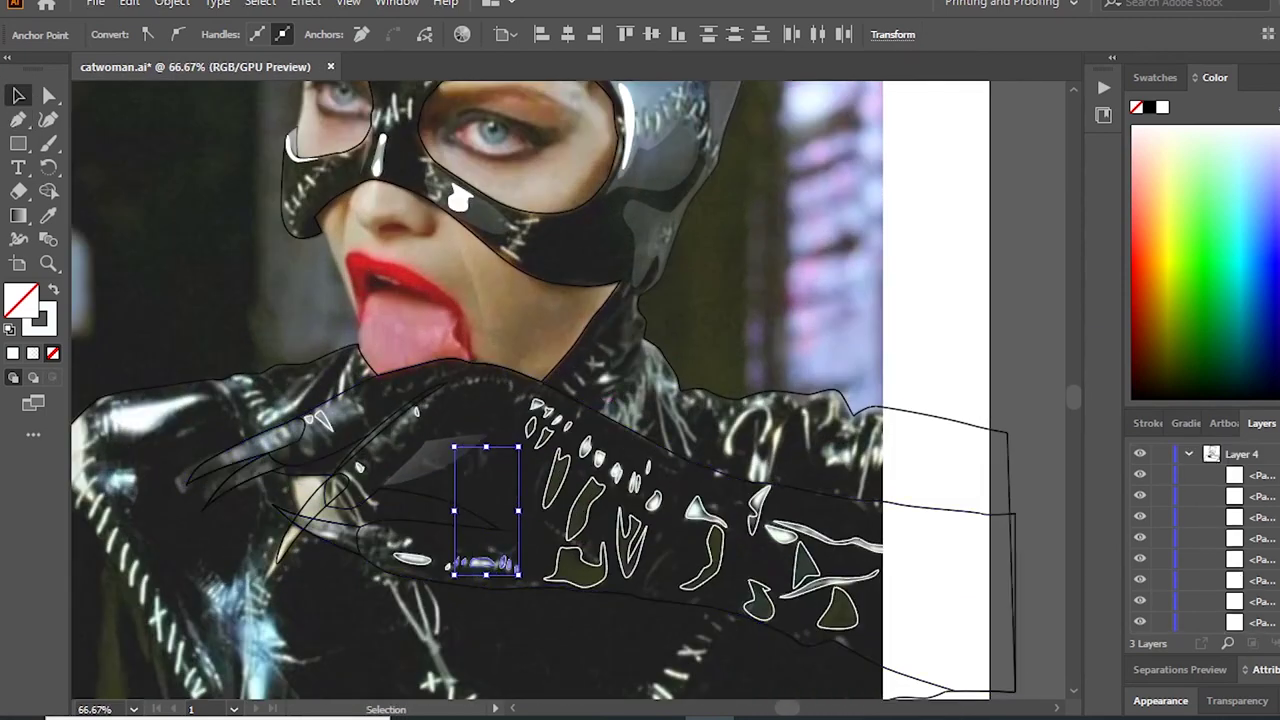
Step: Select the remaining glove highlight shapes and fill them white with the Eyedropper
{"action": "left_click", "coordinate": [830, 545], "text": "shift"}
{"action": "left_click", "coordinate": [1272, 601], "text": "shift"}
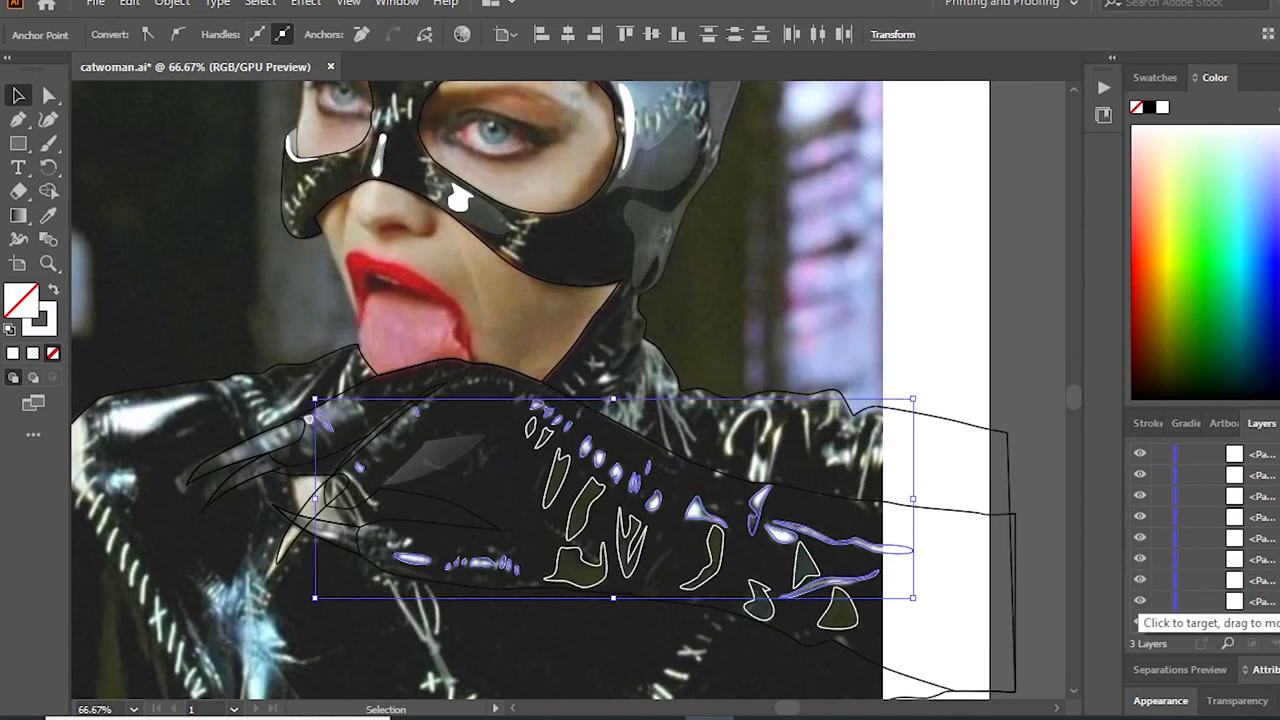
{"action": "scroll", "coordinate": [1180, 600], "scroll_direction": "down", "scroll_amount": 3}
{"action": "key", "text": "i"}
{"action": "left_click", "coordinate": [456, 202]}
{"action": "left_click", "coordinate": [486, 455], "text": "ctrl"}
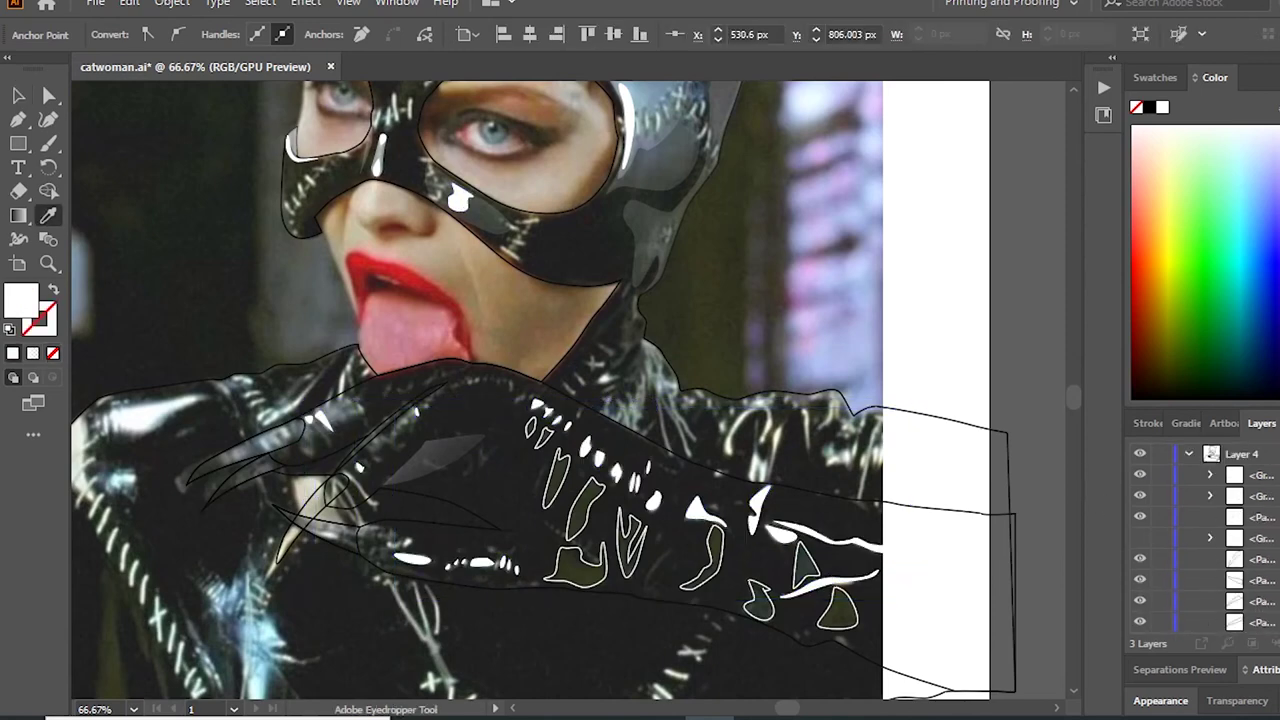
{"action": "left_click", "coordinate": [486, 455]}
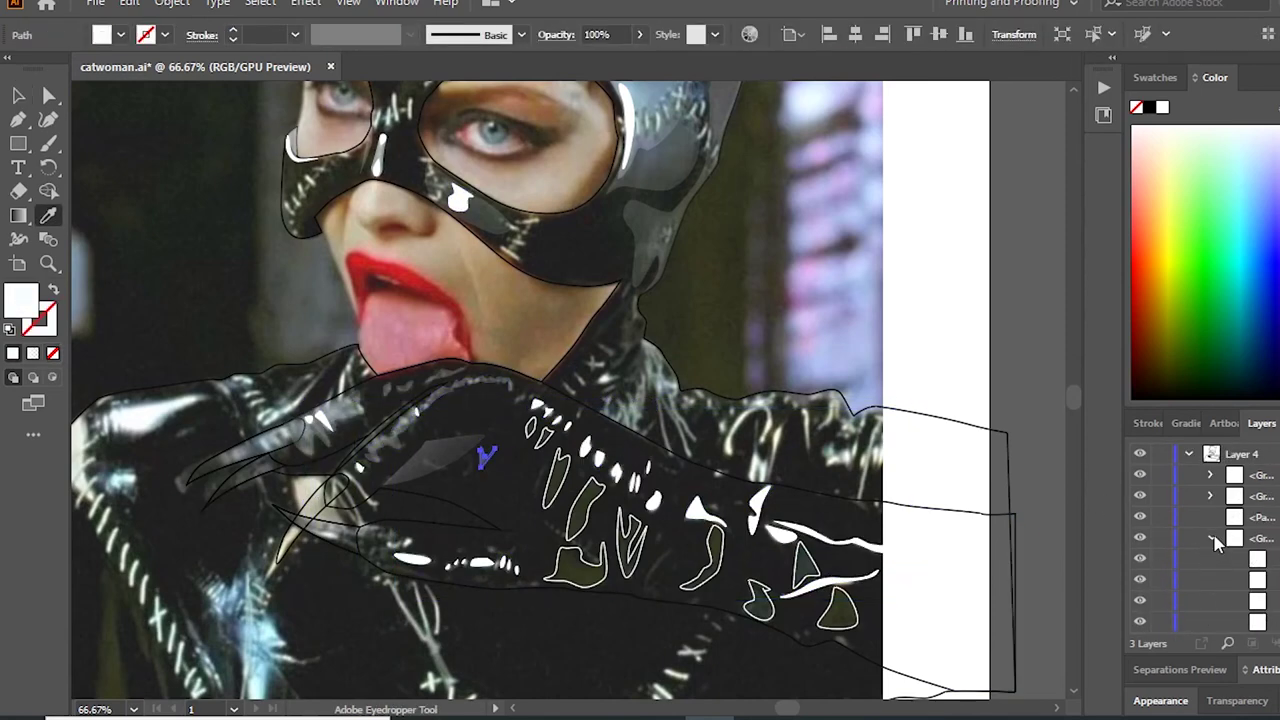
Step: Fill one claw dark grey #444444, then eyedropper that grey onto the other claws
{"action": "left_click", "coordinate": [585, 512], "text": "ctrl"}
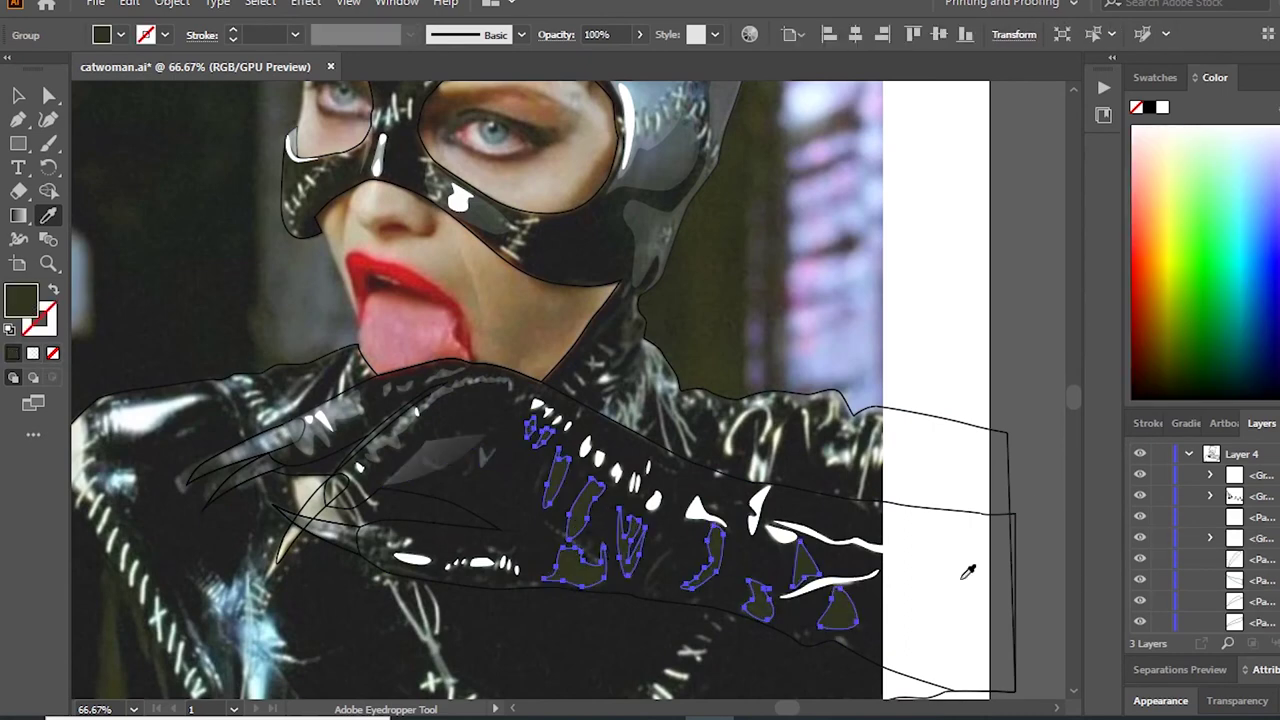
{"action": "scroll", "coordinate": [1257, 594], "scroll_direction": "down", "scroll_amount": 5}
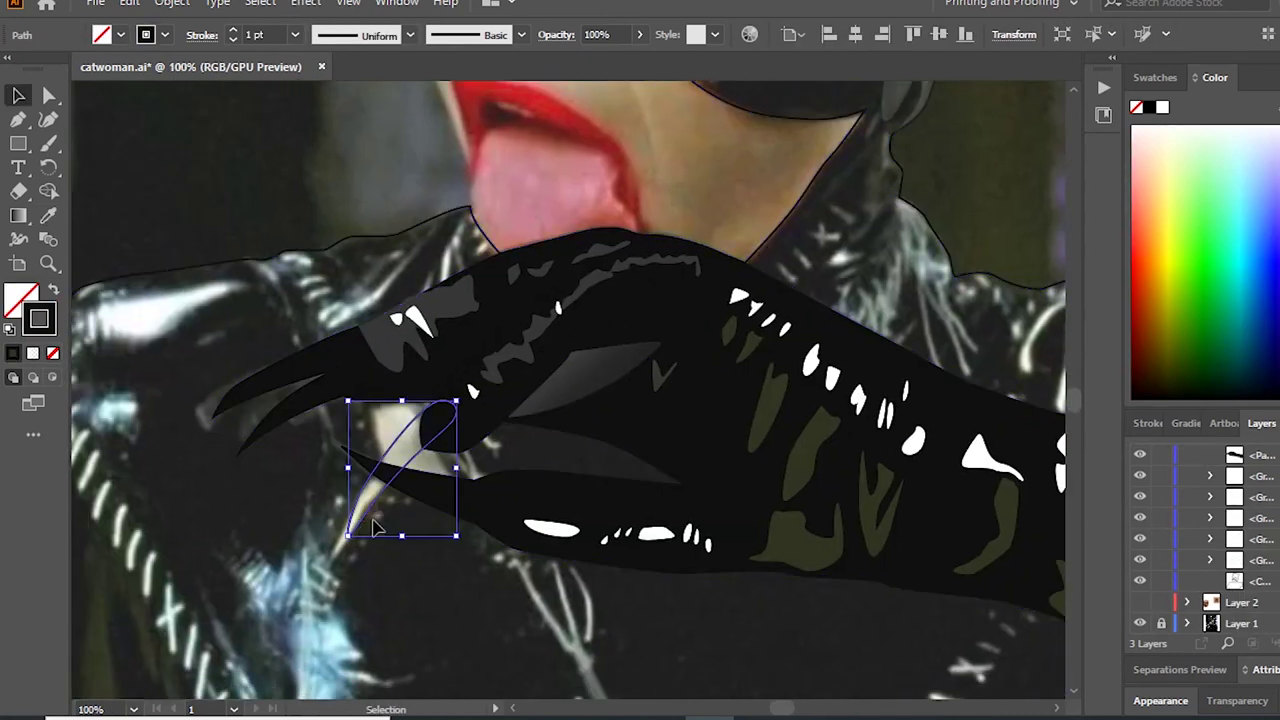
{"action": "left_click", "coordinate": [53, 290]}
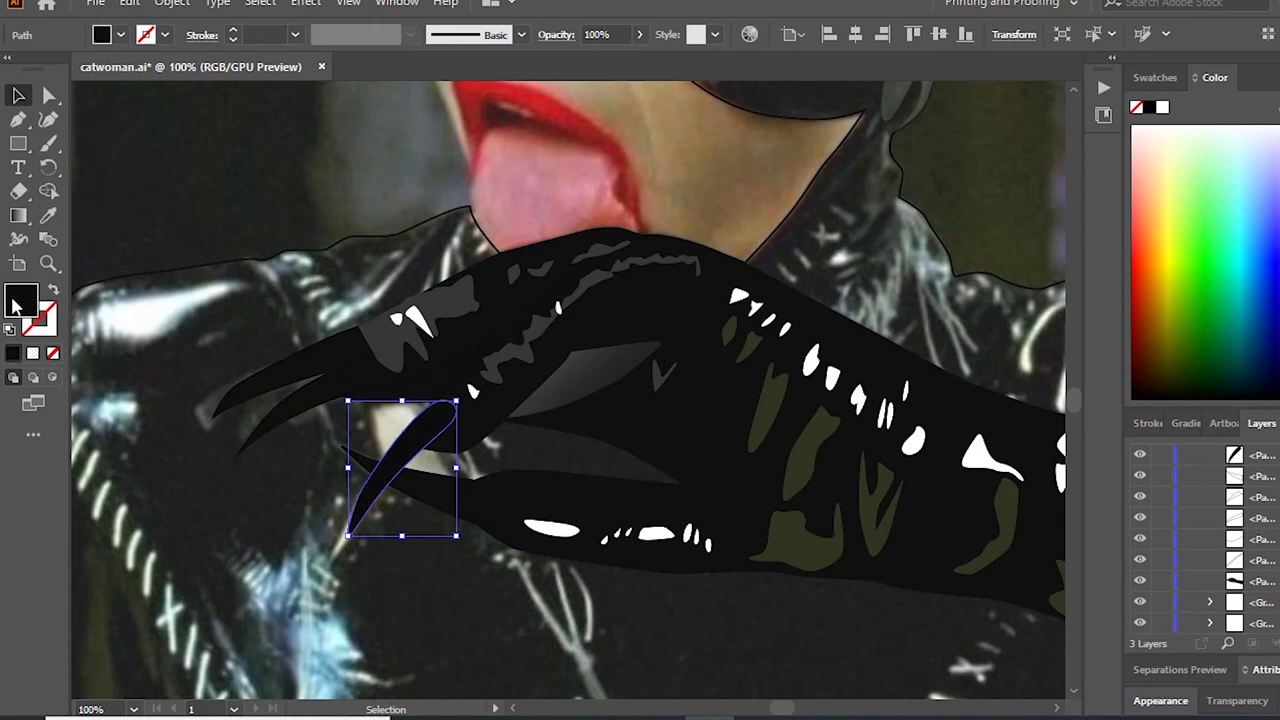
{"action": "double_click", "coordinate": [21, 298]}
{"action": "left_click", "coordinate": [1068, 172]}
{"action": "double_click", "coordinate": [21, 298]}
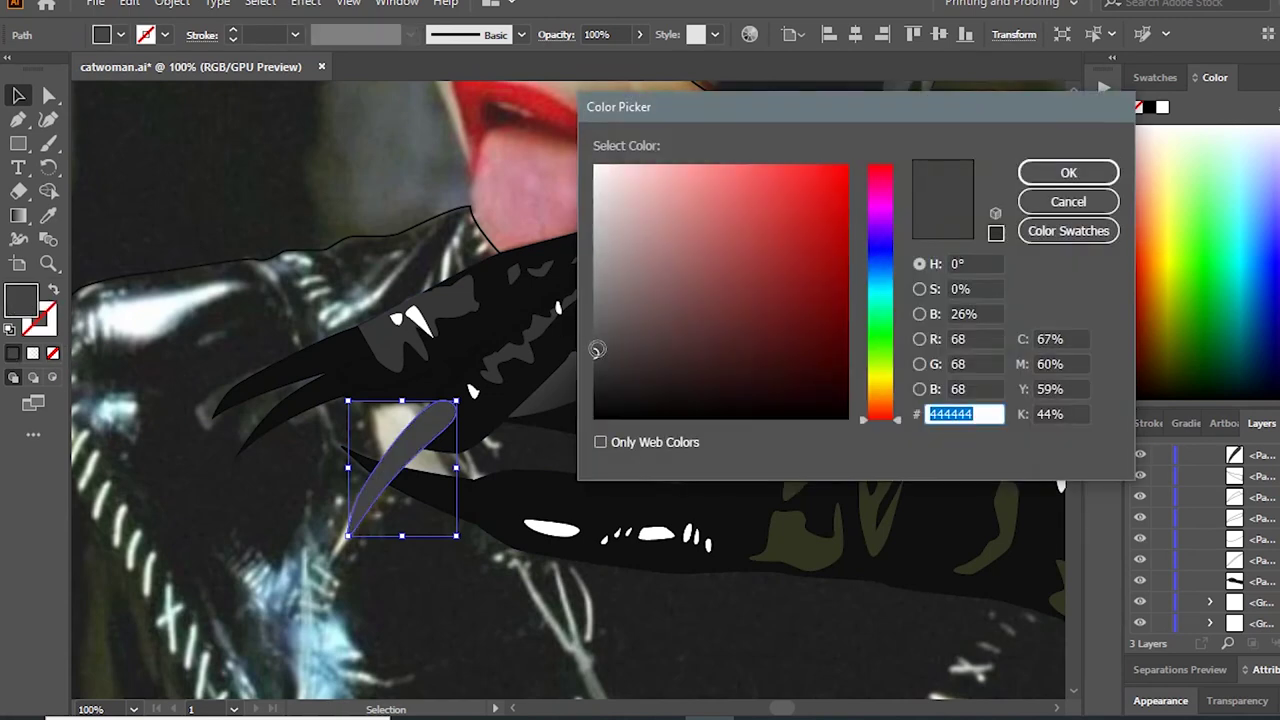
{"action": "left_click", "coordinate": [1068, 172]}
{"action": "key", "text": "i"}
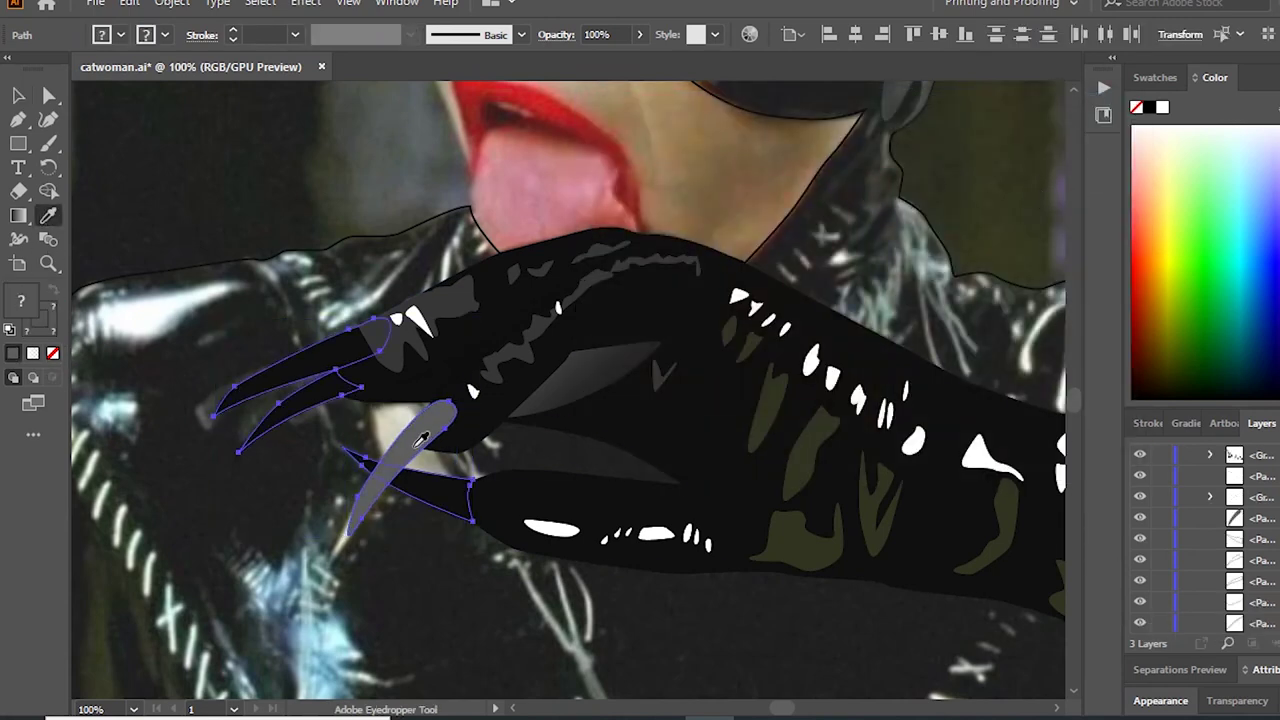
{"action": "left_click", "coordinate": [420, 430]}
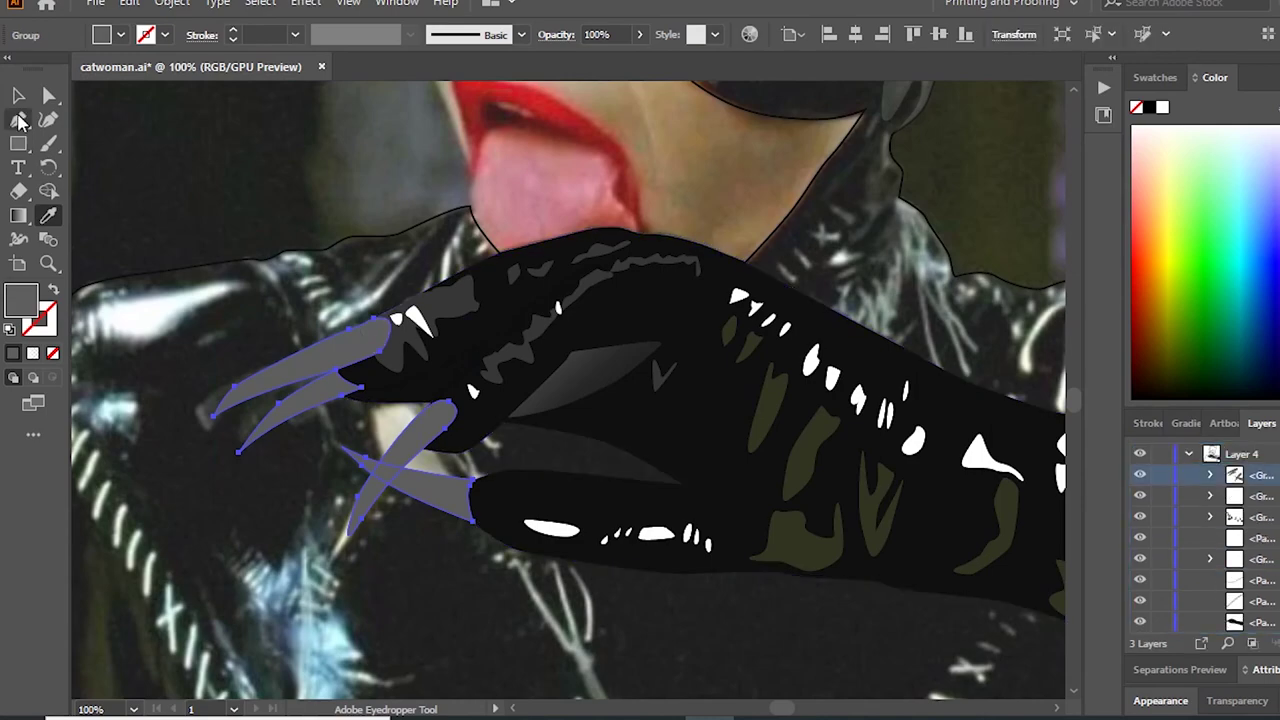
Step: Zoom in on the claws and draw a Pen line along the lower claw
{"action": "key", "text": "v"}
{"action": "key", "text": "ctrl+shift+a"}
{"action": "scroll", "coordinate": [284, 229], "scroll_direction": "up", "scroll_amount": 1}
{"action": "scroll", "coordinate": [458, 271], "scroll_direction": "down", "scroll_amount": 3}
{"action": "key", "text": "p"}
{"action": "left_click", "coordinate": [507, 403]}
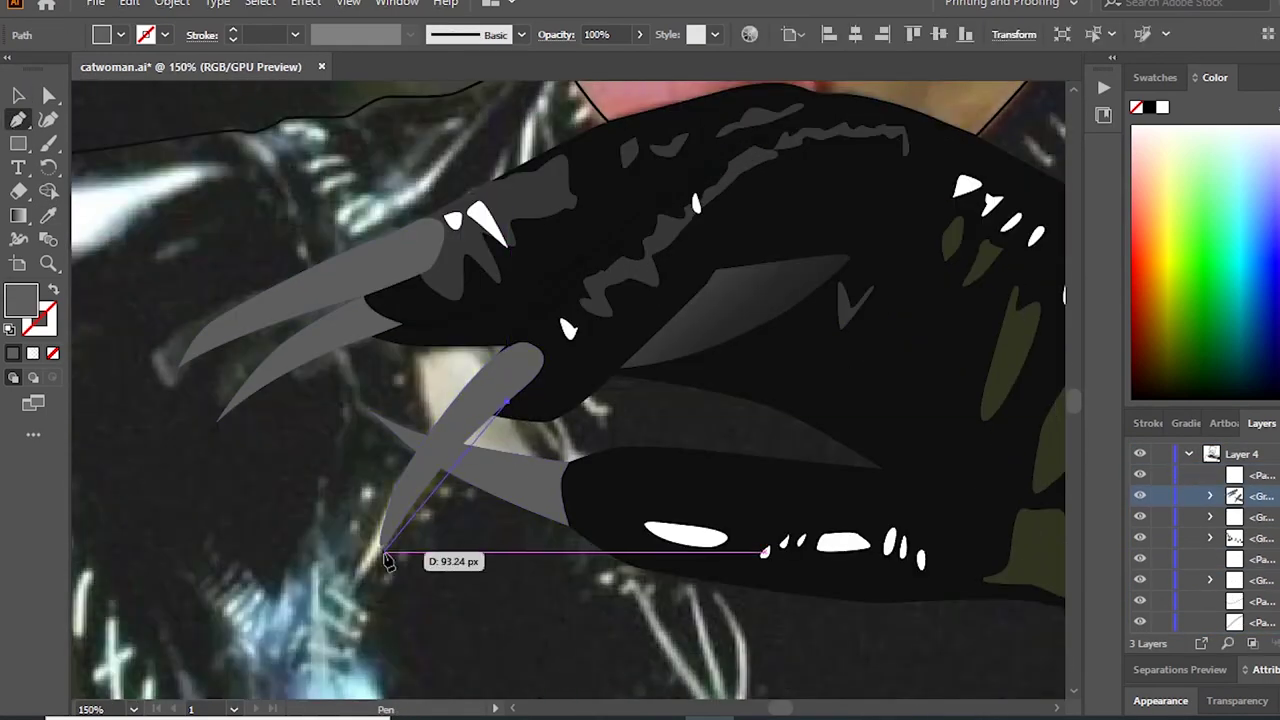
{"action": "left_click", "coordinate": [355, 607]}
Step: Make the lower claw line a stroke with a tapered width profile
{"action": "double_click", "coordinate": [40, 318]}
{"action": "key", "text": "Escape"}
{"action": "left_click", "coordinate": [53, 289]}
{"action": "double_click", "coordinate": [40, 318]}
{"action": "key", "text": "Escape"}
{"action": "left_click", "coordinate": [48, 118]}
{"action": "left_click", "coordinate": [410, 36]}
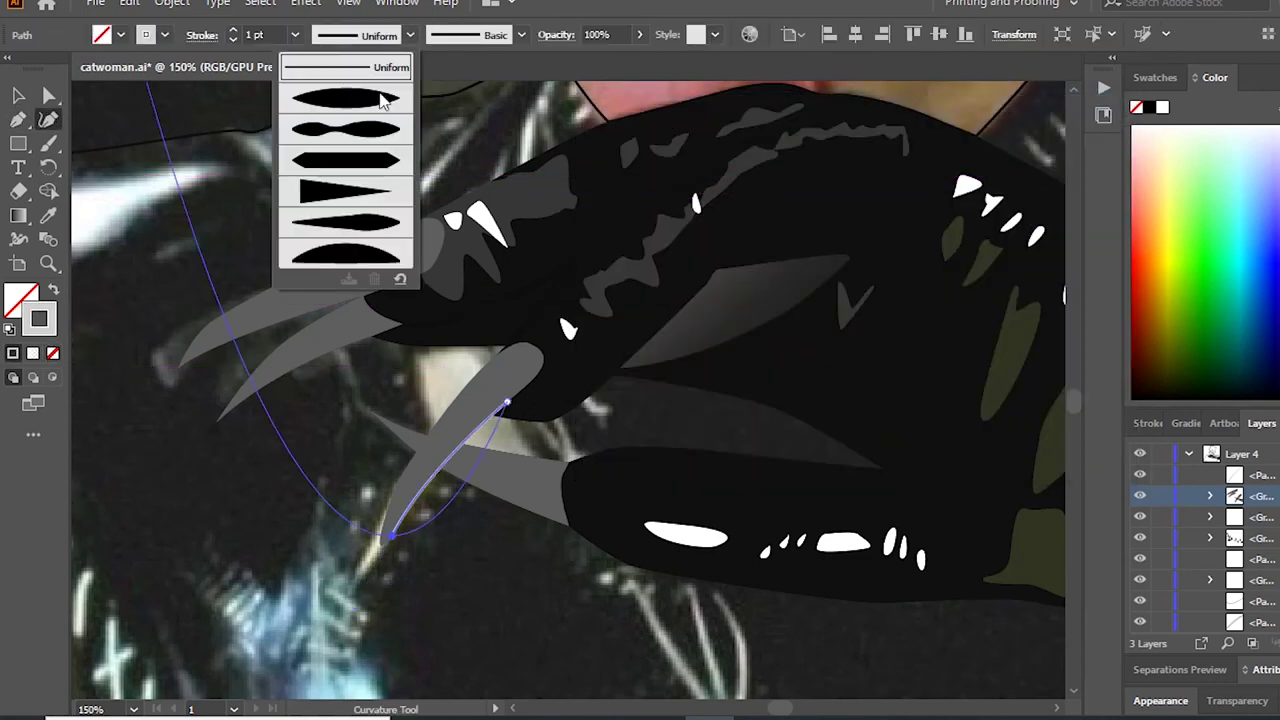
{"action": "left_click", "coordinate": [337, 110]}
{"action": "key", "text": "v"}
{"action": "left_click", "coordinate": [120, 123]}
Step: Draw a thin highlight spike on the upper claw filled with #ffffff
{"action": "scroll", "coordinate": [400, 372], "scroll_direction": "up", "scroll_amount": 2}
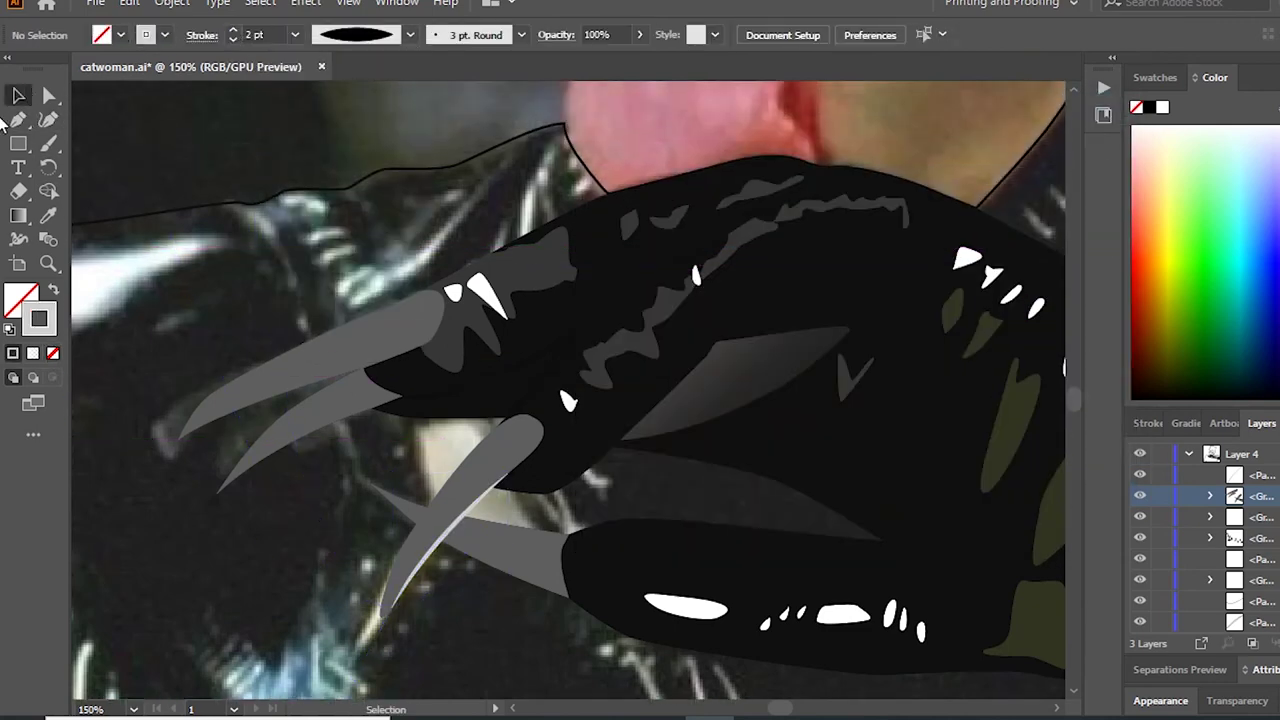
{"action": "scroll", "coordinate": [400, 372], "scroll_direction": "up", "scroll_amount": 1}
{"action": "key", "text": "p"}
{"action": "left_click", "coordinate": [197, 445]}
{"action": "left_click_drag", "start_coordinate": [424, 352], "coordinate": [428, 357]}
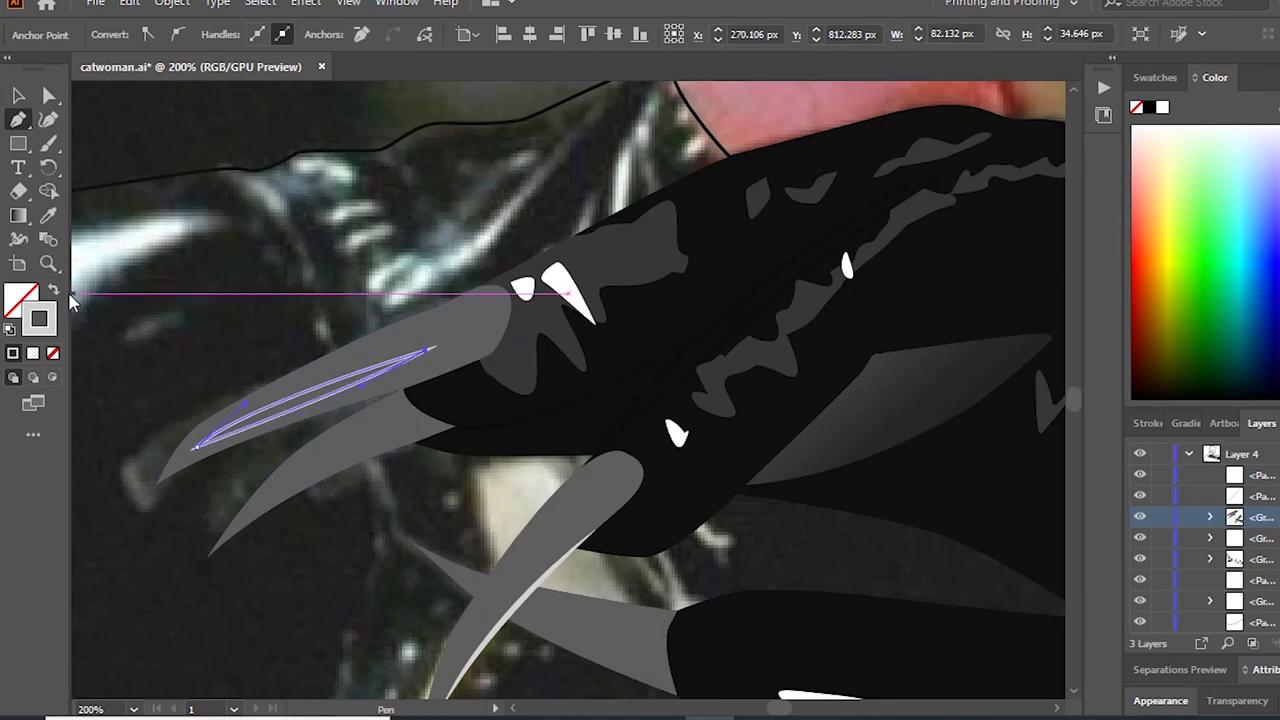
{"action": "key", "text": "shift+x"}
{"action": "double_click", "coordinate": [22, 300]}
{"action": "type", "text": "ffffff"}
{"action": "key", "text": "Return"}
Step: Draw white highlight spikes on the second claw and the lower claw
{"action": "left_click", "coordinate": [390, 428]}
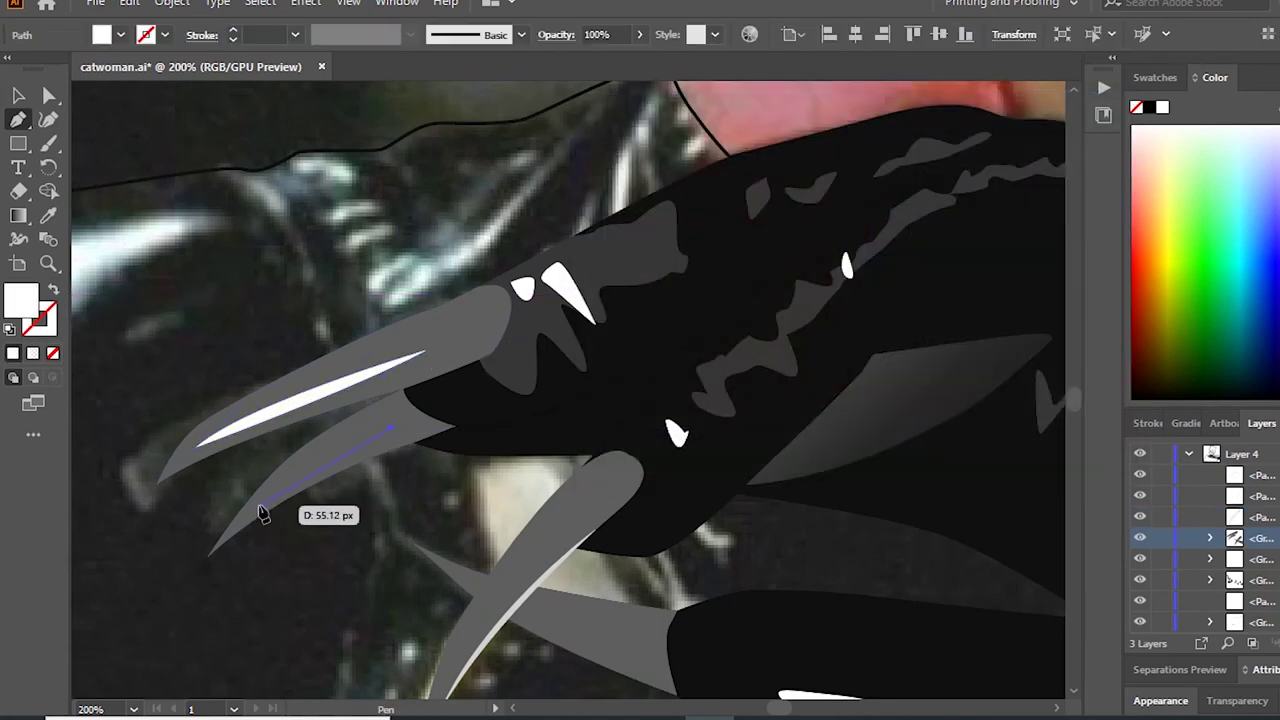
{"action": "left_click", "coordinate": [260, 515]}
{"action": "left_click", "coordinate": [390, 428]}
{"action": "scroll", "coordinate": [451, 514], "scroll_direction": "down", "scroll_amount": 3}
{"action": "left_click", "coordinate": [433, 330]}
{"action": "left_click", "coordinate": [300, 540]}
{"action": "left_click", "coordinate": [317, 499]}
{"action": "key", "text": "ctrl+minus"}
{"action": "key", "text": "ctrl+minus"}
{"action": "key", "text": "ctrl+minus"}
{"action": "key", "text": "ctrl+0"}
{"action": "key", "text": "ctrl+1"}
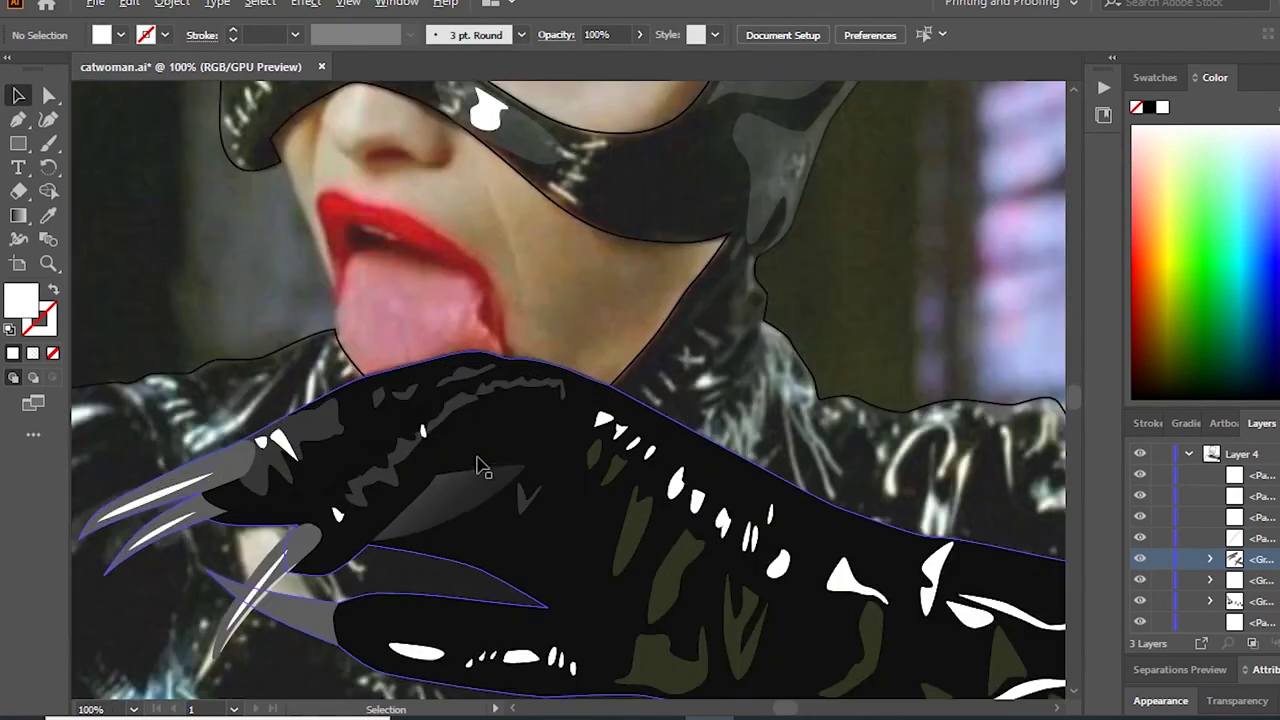
Step: Delete the extra grey claw and give the finger line a tapered light-grey style
{"action": "left_click", "coordinate": [480, 465]}
{"action": "key", "text": "Delete"}
{"action": "left_click", "coordinate": [306, 486]}
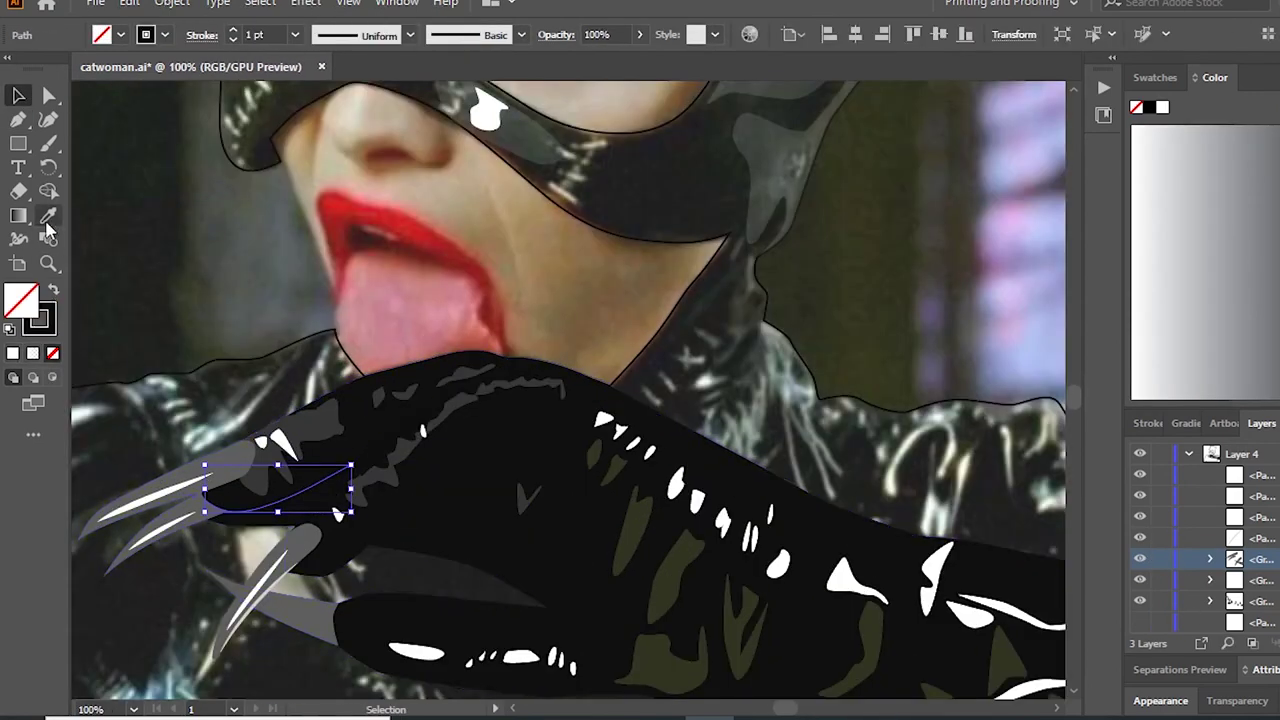
{"action": "left_click", "coordinate": [357, 96]}
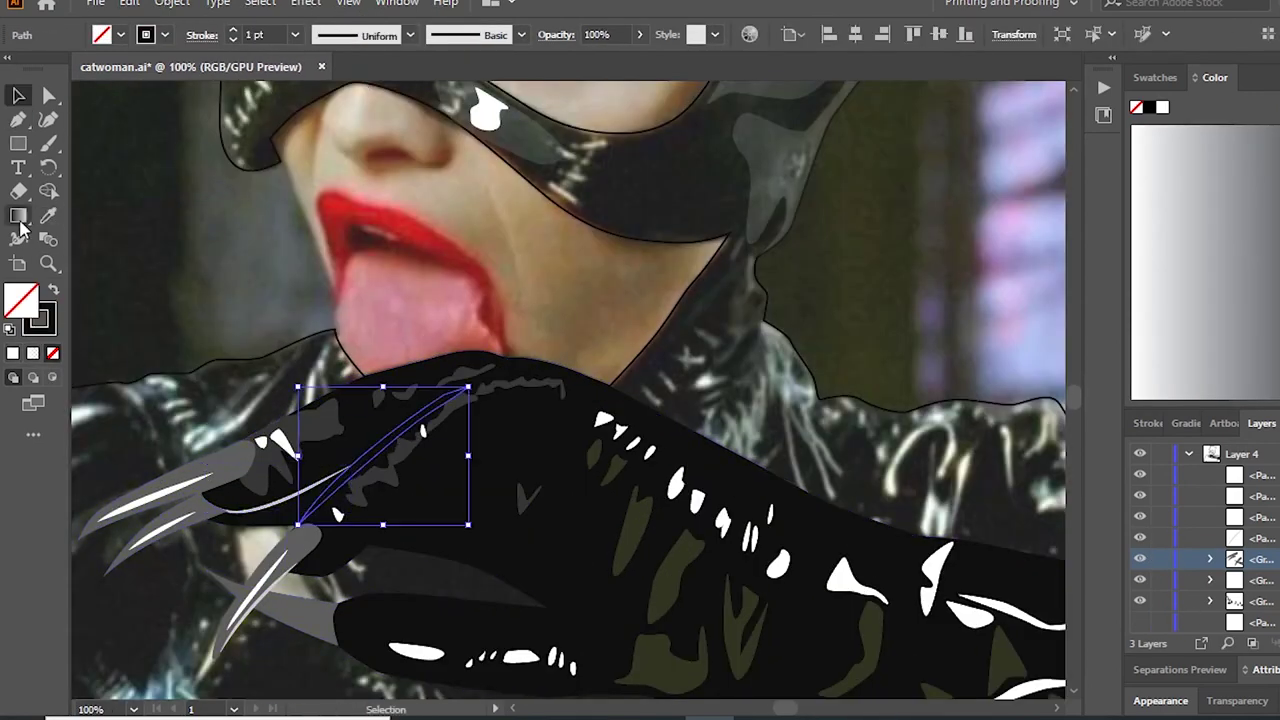
{"action": "left_click", "coordinate": [318, 486]}
Step: Adjust the end anchor of the finger highlight line
{"action": "key", "text": "v"}
{"action": "key", "text": "ctrl+0"}
{"action": "scroll", "coordinate": [669, 280], "scroll_direction": "up", "scroll_amount": 3}
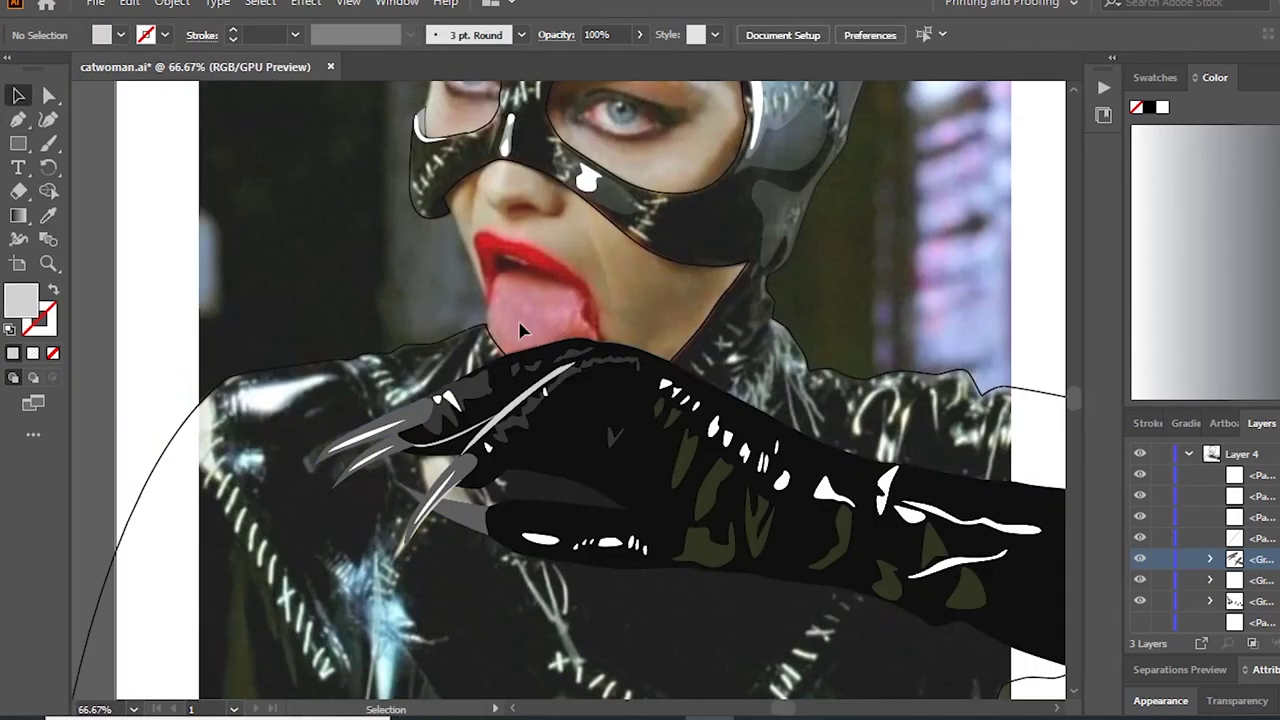
{"action": "scroll", "coordinate": [523, 329], "scroll_direction": "up", "scroll_amount": 2}
{"action": "scroll", "coordinate": [460, 437], "scroll_direction": "up", "scroll_amount": 1}
{"action": "key", "text": "a"}
{"action": "left_click_drag", "start_coordinate": [581, 405], "coordinate": [583, 396]}
{"action": "scroll", "coordinate": [322, 252], "scroll_direction": "down", "scroll_amount": 4}
{"action": "left_click", "coordinate": [322, 252]}
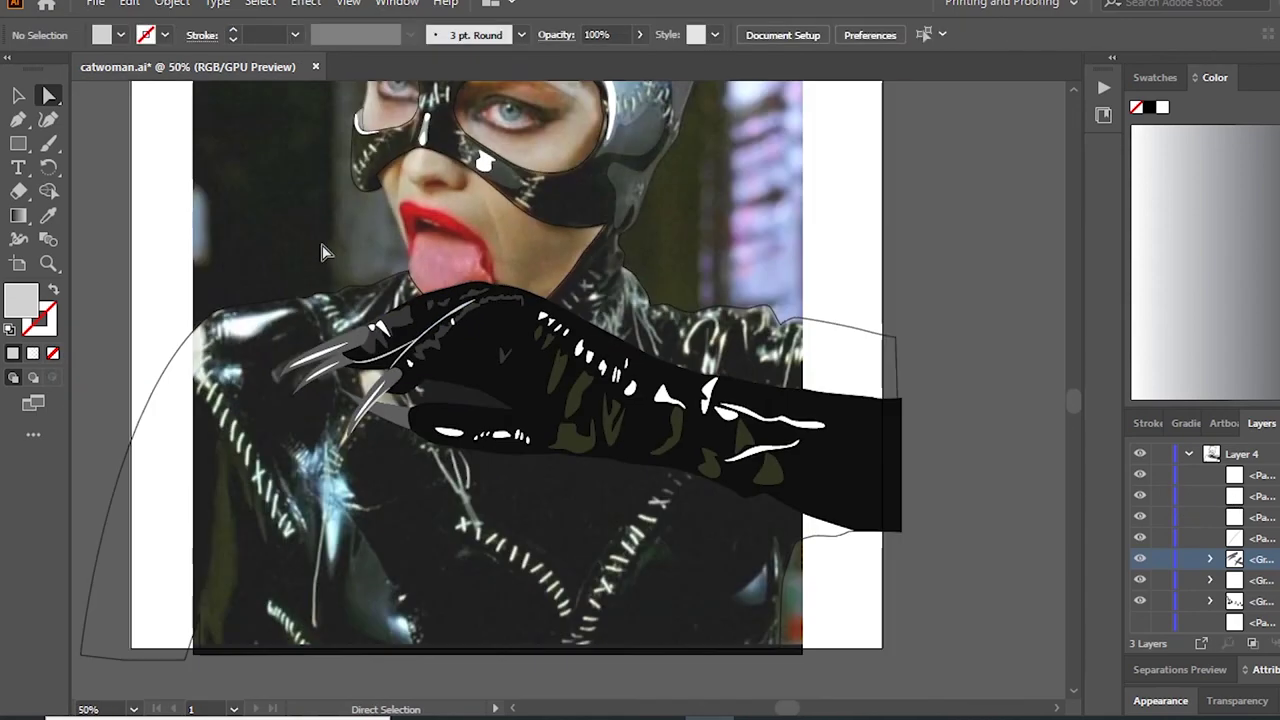
Step: Hide the black glove group and trace a suit highlight near the neck
{"action": "scroll", "coordinate": [435, 292], "scroll_direction": "up", "scroll_amount": 3}
{"action": "left_click", "coordinate": [515, 322]}
{"action": "scroll", "coordinate": [500, 400], "scroll_direction": "down", "scroll_amount": 3}
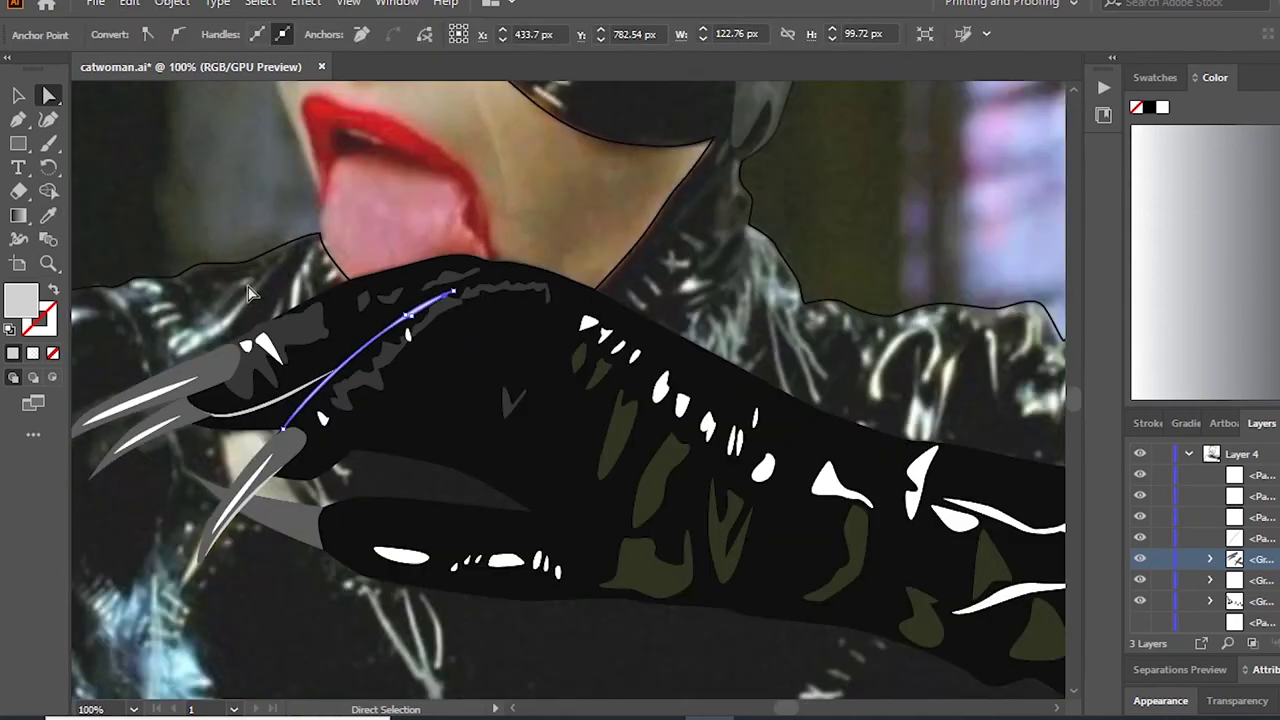
{"action": "key", "text": "ctrl+3"}
{"action": "key", "text": "p"}
{"action": "scroll", "coordinate": [500, 400], "scroll_direction": "up", "scroll_amount": 3}
{"action": "mouse_move", "coordinate": [492, 388]}
{"action": "left_mouse_down"}
{"action": "mouse_move", "coordinate": [468, 356]}
{"action": "mouse_move", "coordinate": [660, 320]}
{"action": "left_mouse_up"}
{"action": "left_click", "coordinate": [487, 287]}
{"action": "left_click", "coordinate": [648, 233]}
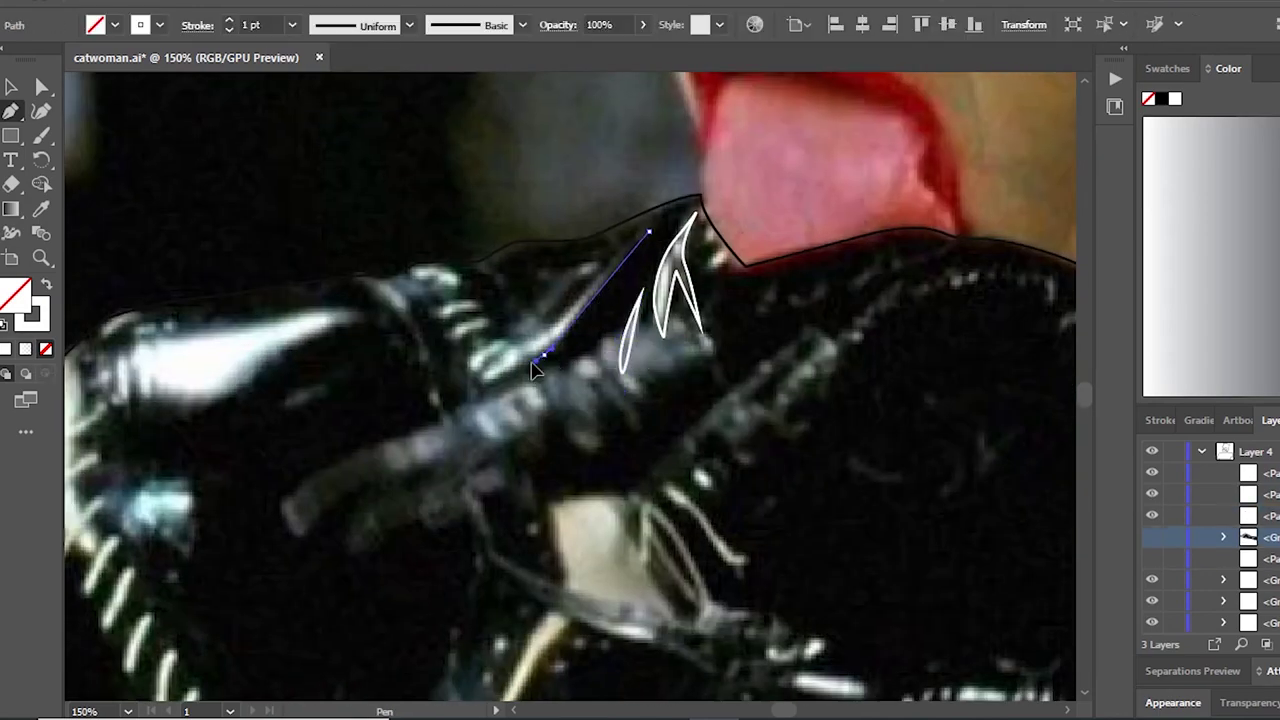
Step: Close the second suit highlight and outline the shoulder highlight with curved anchors
{"action": "left_click_drag", "start_coordinate": [478, 378], "coordinate": [557, 330]}
{"action": "left_click", "coordinate": [590, 290]}
{"action": "key", "text": "ctrl+minus"}
{"action": "left_click", "coordinate": [530, 355]}
{"action": "mouse_move", "coordinate": [420, 415]}
{"action": "left_mouse_down"}
{"action": "mouse_move", "coordinate": [405, 422]}
{"action": "mouse_move", "coordinate": [385, 367]}
{"action": "left_mouse_up"}
{"action": "key", "text": "ctrl+plus"}
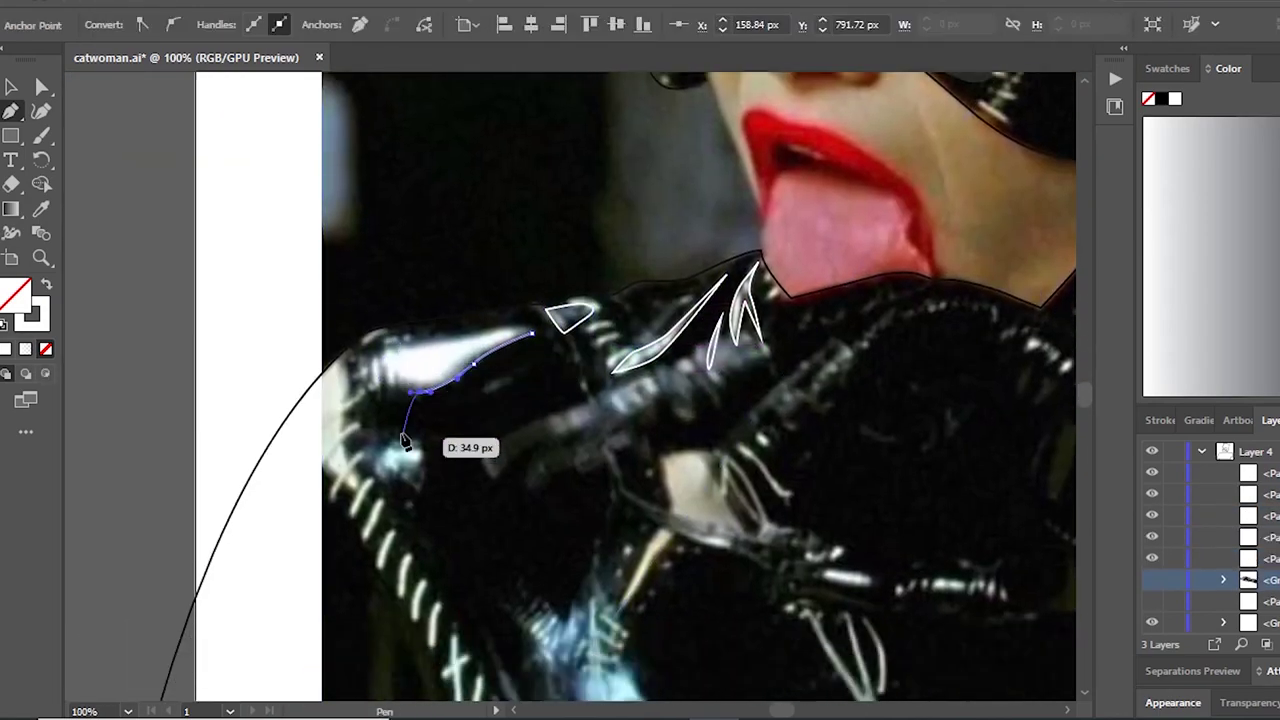
{"action": "left_click_drag", "start_coordinate": [380, 345], "coordinate": [372, 343]}
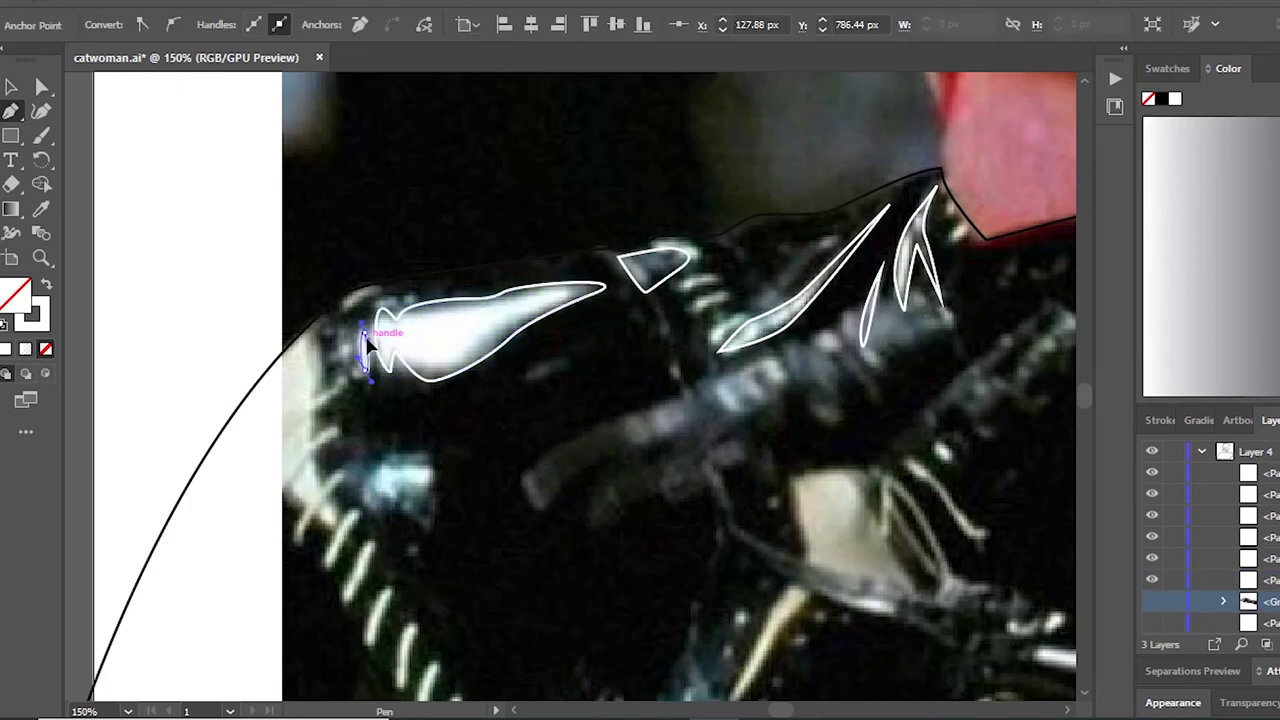
{"action": "key", "text": "ctrl+minus"}
{"action": "left_click_drag", "start_coordinate": [452, 486], "coordinate": [492, 462]}
Step: Outline the bluish sheen lower on the body, curving toward the right edge
{"action": "scroll", "coordinate": [492, 462], "scroll_direction": "right", "scroll_amount": 2}
{"action": "key", "text": "ctrl+minus"}
{"action": "key", "text": "ctrl+plus"}
{"action": "left_click", "coordinate": [470, 358]}
{"action": "left_click_drag", "start_coordinate": [486, 322], "coordinate": [497, 305]}
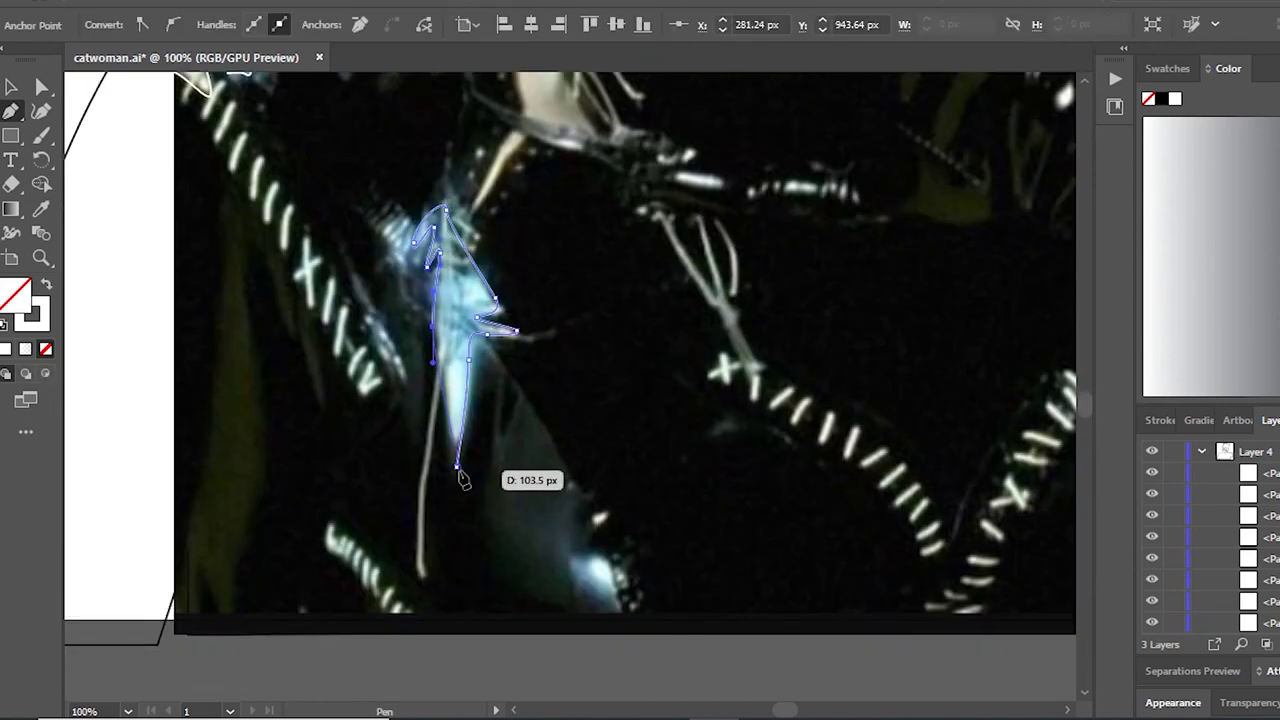
{"action": "left_click_drag", "start_coordinate": [467, 481], "coordinate": [467, 481]}
{"action": "scroll", "coordinate": [372, 452], "scroll_direction": "down", "scroll_amount": 3}
{"action": "scroll", "coordinate": [372, 452], "scroll_direction": "right", "scroll_amount": 5}
{"action": "key", "text": "ctrl+minus"}
{"action": "key", "text": "ctrl+plus"}
{"action": "left_click_drag", "start_coordinate": [578, 508], "coordinate": [603, 459]}
{"action": "key", "text": "ctrl+minus"}
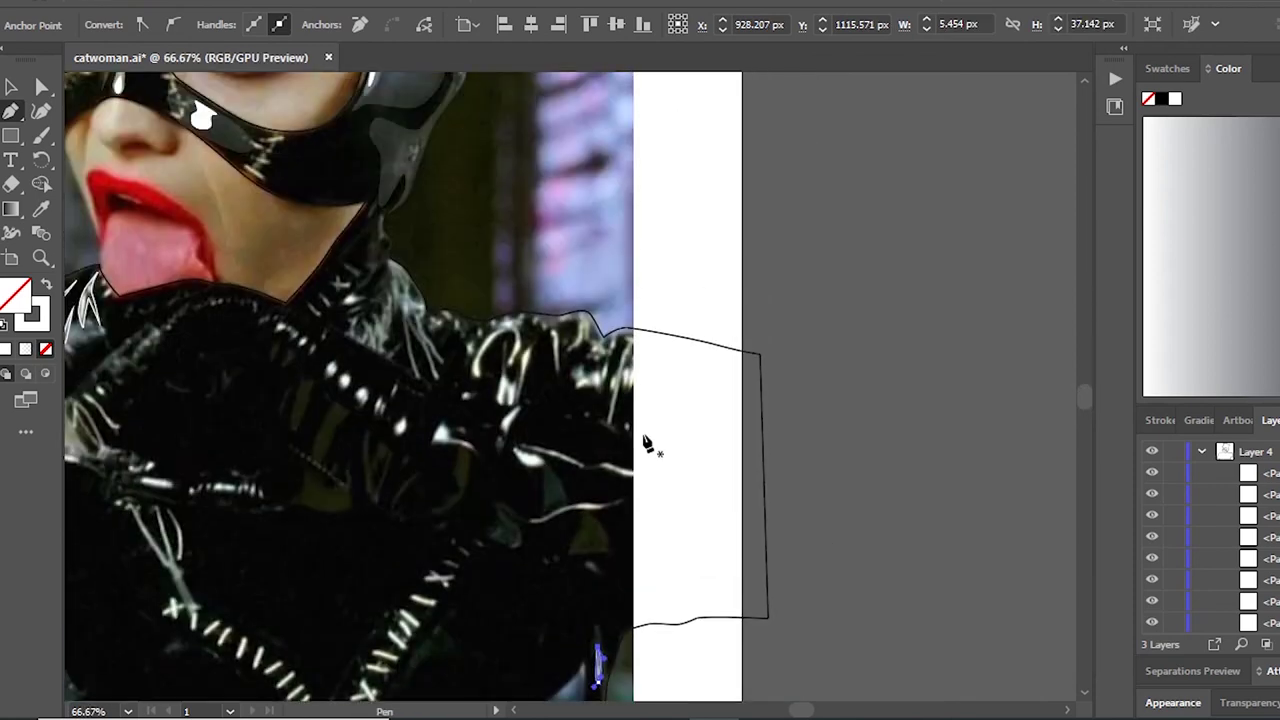
Step: Close the small arrowhead highlight on the collar and trace a curved shoulder highlight
{"action": "scroll", "coordinate": [645, 445], "scroll_direction": "up", "scroll_amount": 3}
{"action": "key", "text": "ctrl+plus"}
{"action": "key", "text": "ctrl+plus"}
{"action": "left_click", "coordinate": [375, 483]}
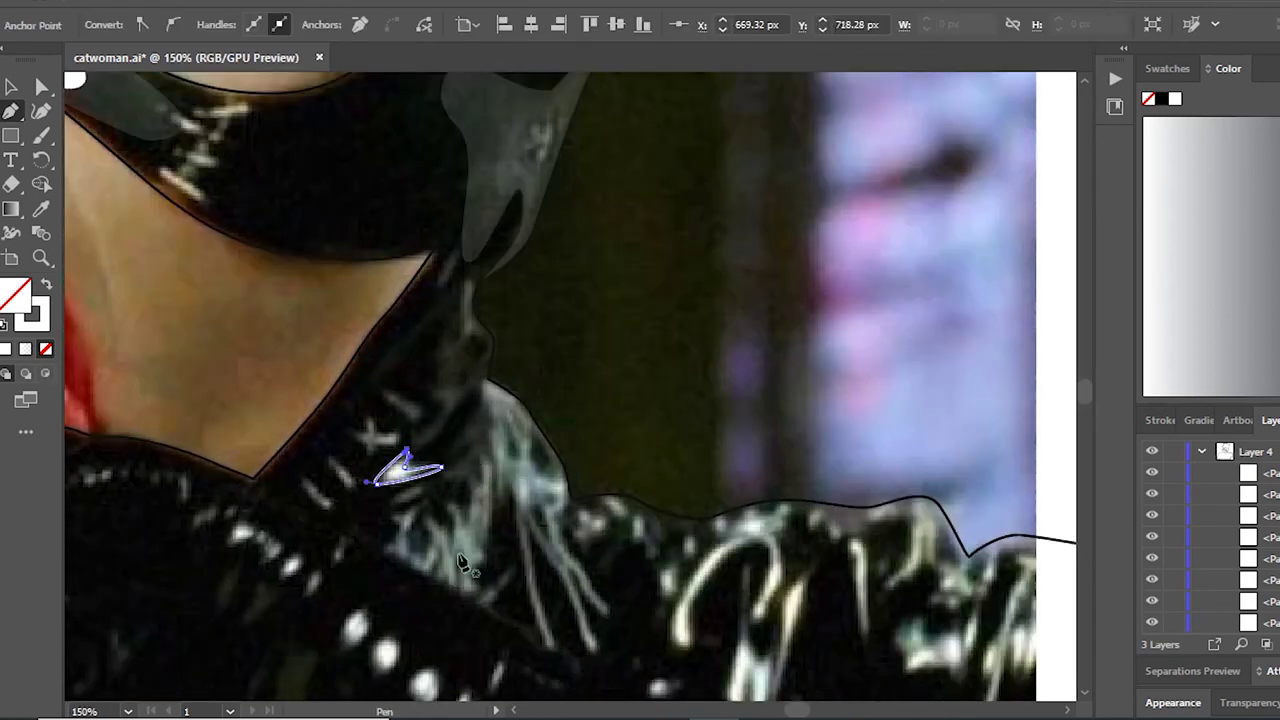
{"action": "key", "text": "ctrl+minus"}
{"action": "key", "text": "ctrl+plus"}
{"action": "left_click_drag", "start_coordinate": [543, 500], "coordinate": [558, 504]}
{"action": "left_click_drag", "start_coordinate": [588, 388], "coordinate": [604, 375]}
{"action": "left_click_drag", "start_coordinate": [628, 398], "coordinate": [635, 428]}
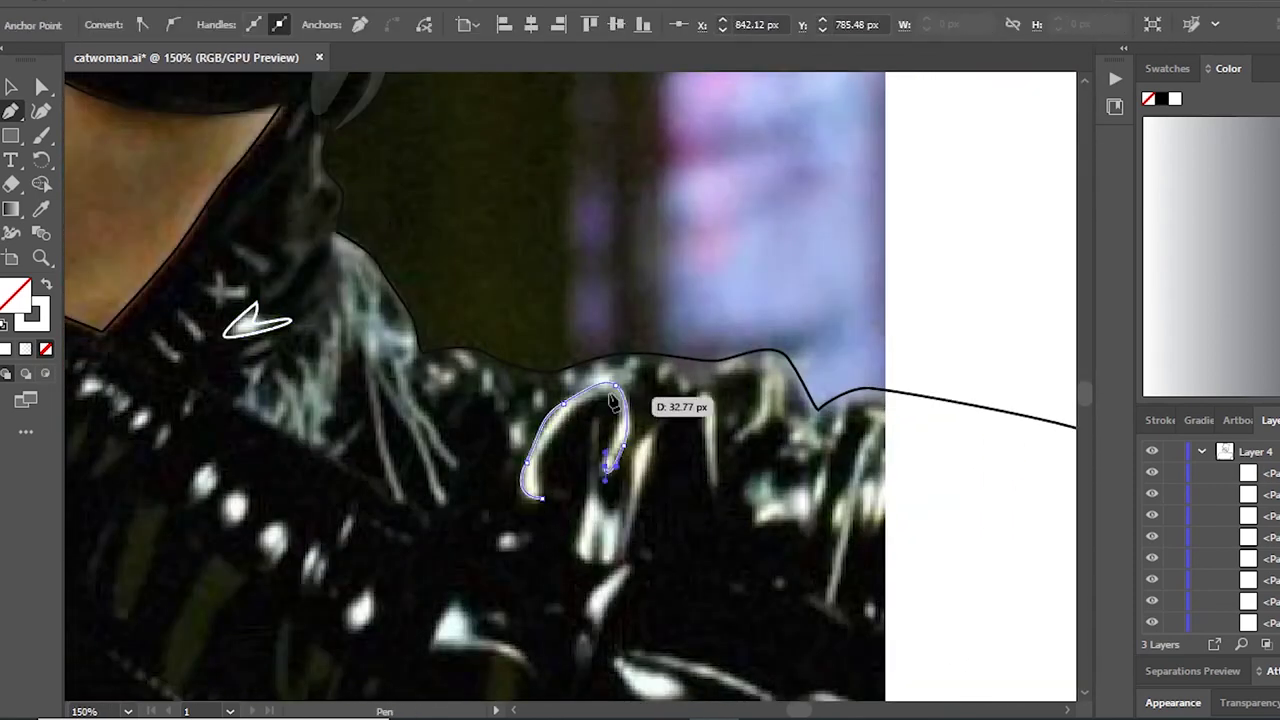
{"action": "left_click", "coordinate": [538, 500]}
Step: Trace a triangular highlight, a thin highlight and another closed highlight on the shoulder
{"action": "left_click", "coordinate": [594, 425]}
{"action": "left_click_drag", "start_coordinate": [604, 548], "coordinate": [622, 533]}
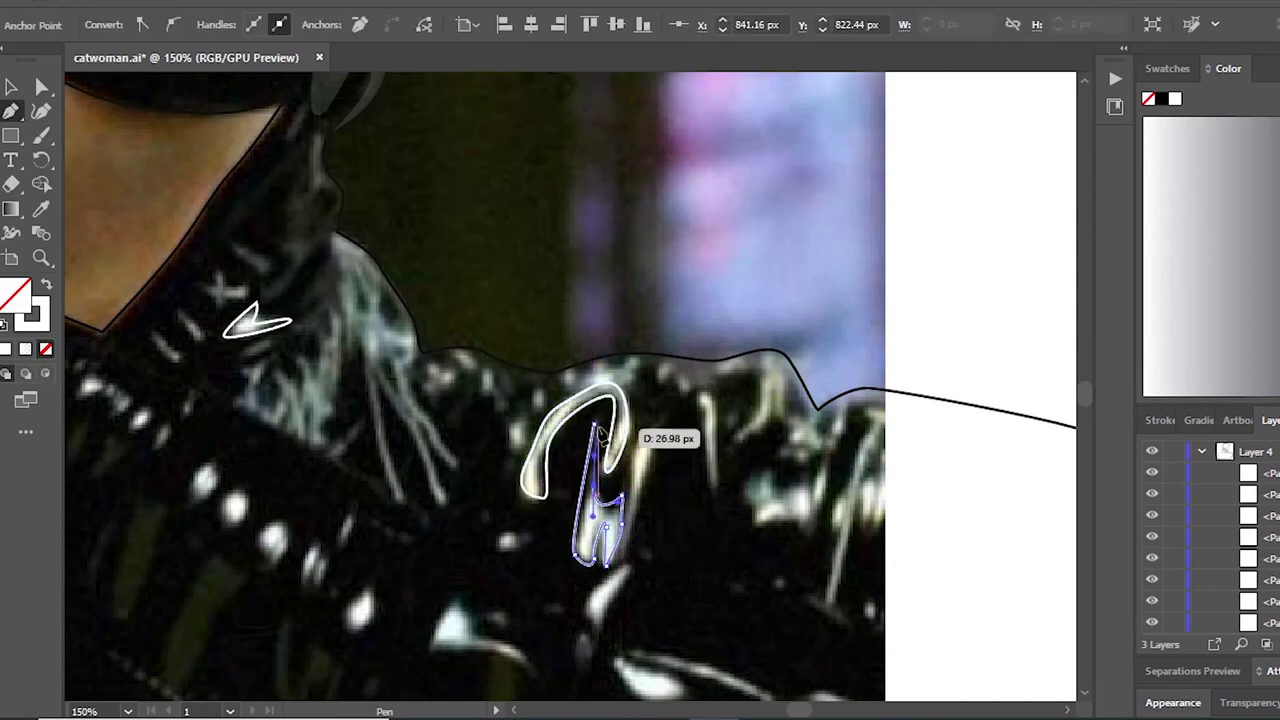
{"action": "left_click", "coordinate": [660, 422]}
{"action": "key", "text": "ctrl+minus"}
{"action": "key", "text": "ctrl+minus"}
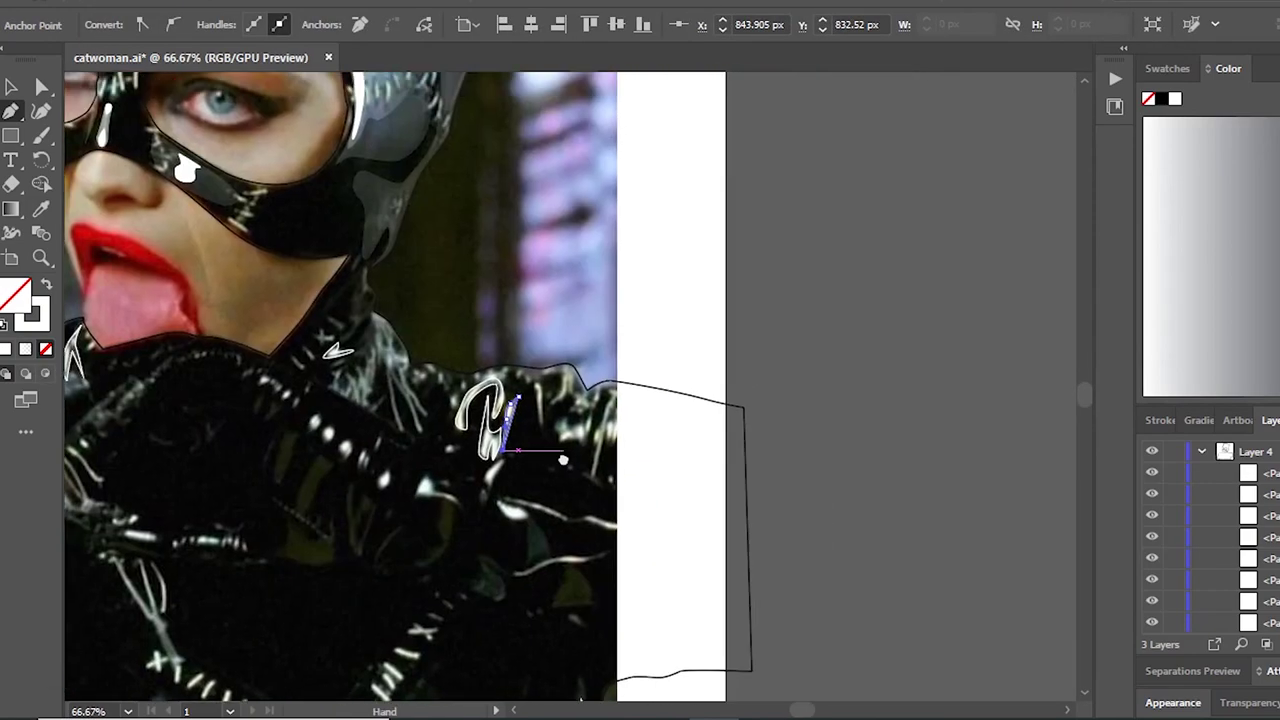
{"action": "key", "text": "ctrl+plus"}
{"action": "key", "text": "ctrl+plus"}
{"action": "key", "text": "ctrl+plus"}
{"action": "left_click_drag", "start_coordinate": [478, 378], "coordinate": [483, 430]}
{"action": "left_click", "coordinate": [478, 378]}
{"action": "key", "text": "ctrl+minus"}
{"action": "key", "text": "ctrl+minus"}
{"action": "key", "text": "ctrl+plus"}
{"action": "left_click_drag", "start_coordinate": [566, 444], "coordinate": [590, 500]}
{"action": "left_click", "coordinate": [566, 444]}
Step: Finish the last curved highlight anchor and select the traced highlight shapes
{"action": "scroll", "coordinate": [540, 500], "scroll_direction": "down", "scroll_amount": 1}
{"action": "left_click_drag", "start_coordinate": [565, 546], "coordinate": [566, 540]}
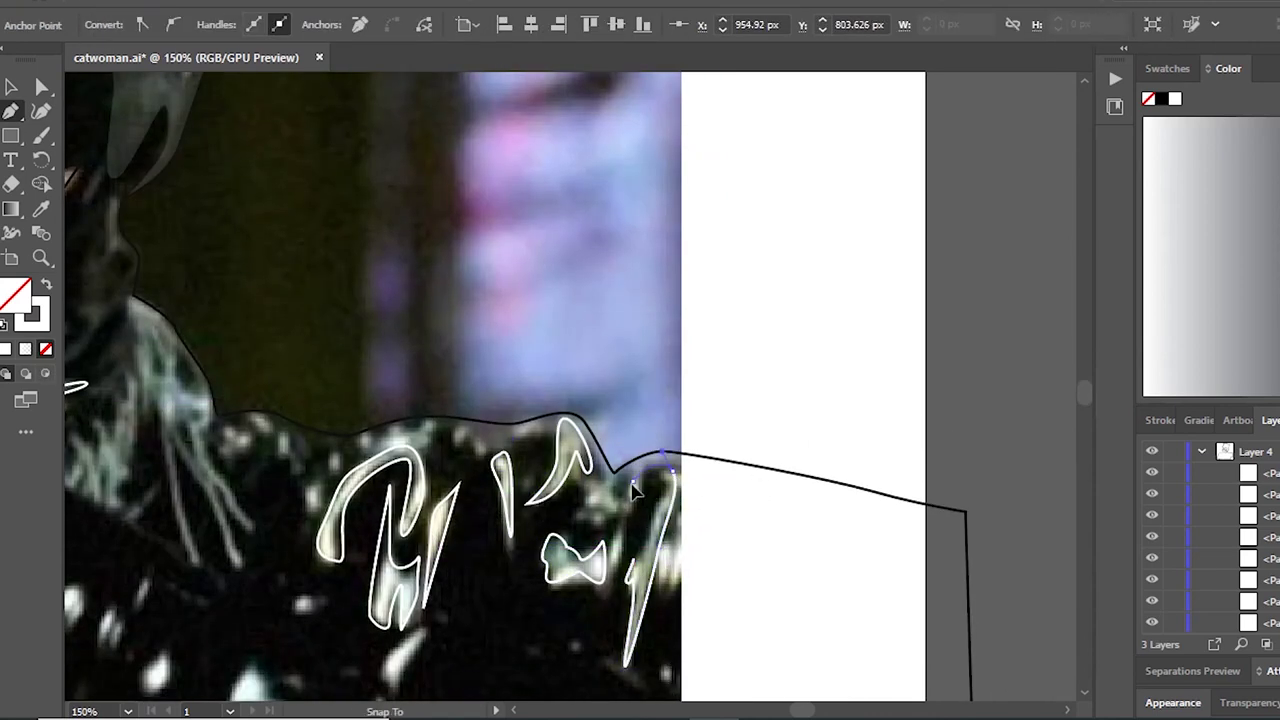
{"action": "key", "text": "ctrl+minus"}
{"action": "left_click_drag", "start_coordinate": [636, 567], "coordinate": [640, 562]}
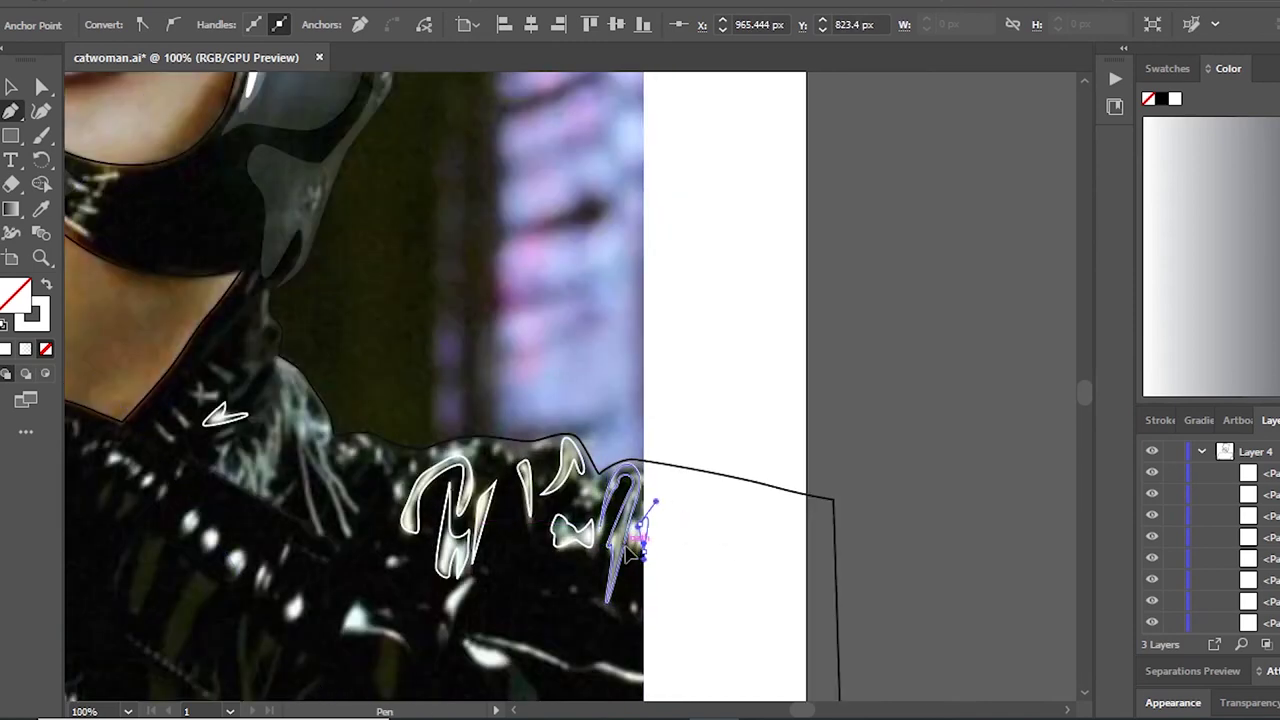
{"action": "key", "text": "ctrl+minus"}
{"action": "key", "text": "ctrl+minus"}
{"action": "key", "text": "ctrl+minus"}
{"action": "key", "text": "ctrl+minus"}
{"action": "scroll", "coordinate": [270, 472], "scroll_direction": "up", "scroll_amount": 1}
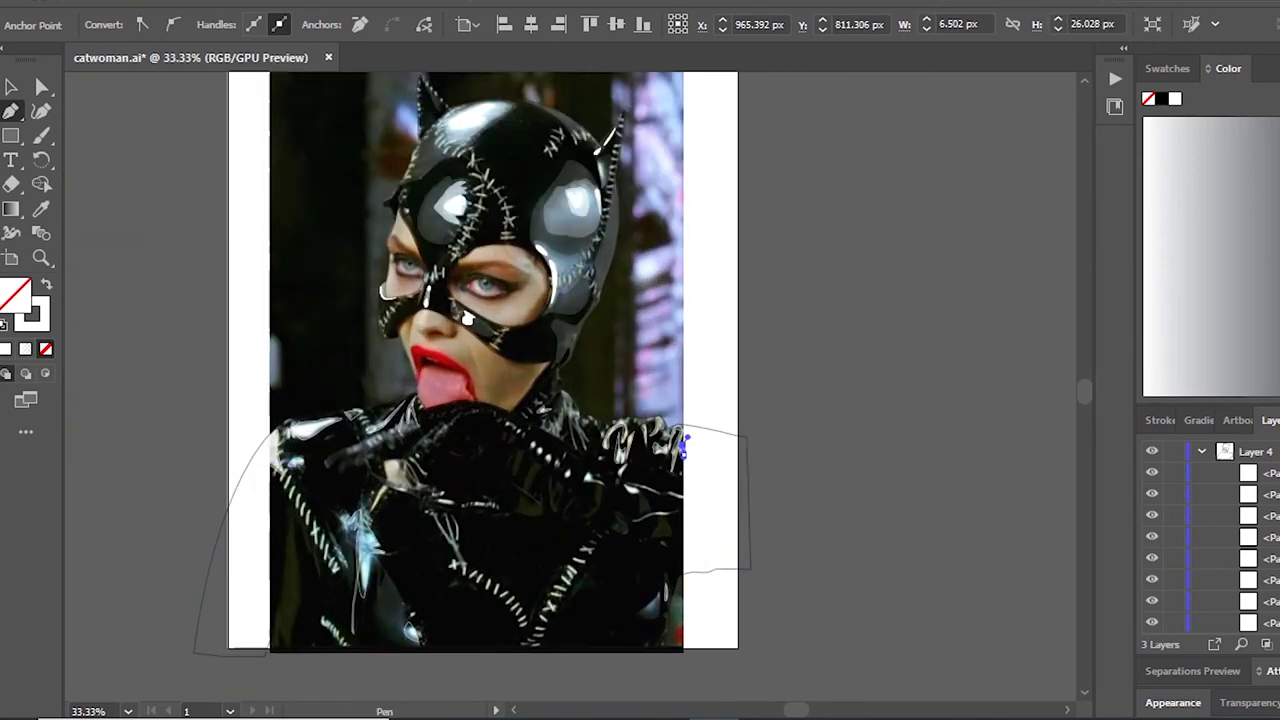
{"action": "left_click", "coordinate": [684, 447], "text": "ctrl"}
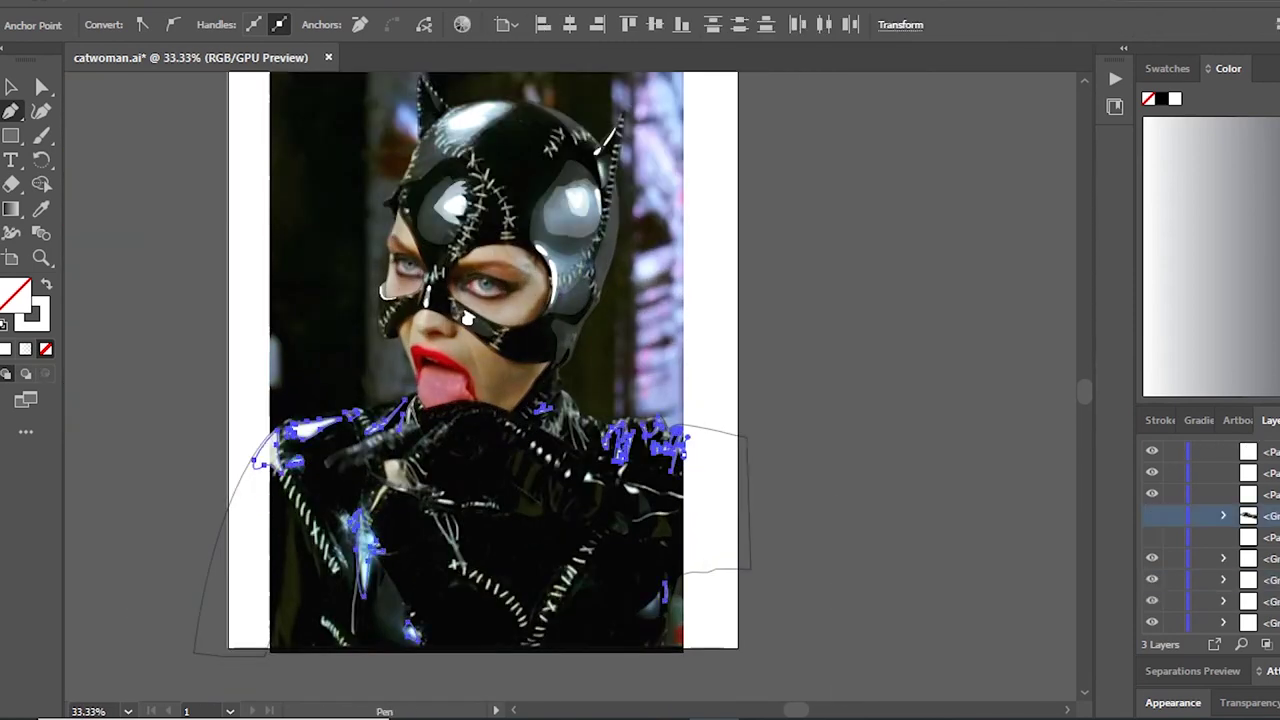
{"action": "scroll", "coordinate": [557, 429], "scroll_direction": "up", "scroll_amount": 1}
{"action": "scroll", "coordinate": [570, 400], "scroll_direction": "up", "scroll_amount": 1}
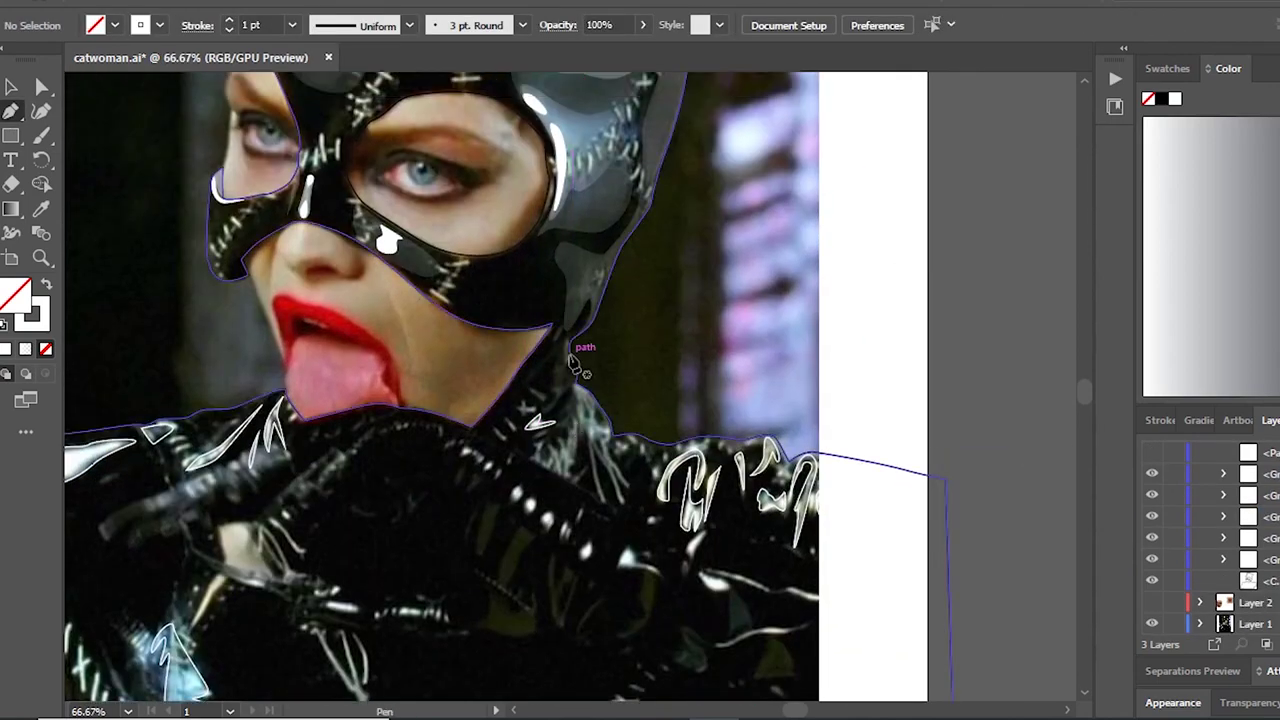
Step: Outline a small four-point highlight shape just below the chin with the Pen tool
{"action": "scroll", "coordinate": [588, 372], "scroll_direction": "down", "scroll_amount": 2}
{"action": "scroll", "coordinate": [588, 372], "scroll_direction": "up", "scroll_amount": 1}
{"action": "scroll", "coordinate": [566, 286], "scroll_direction": "up", "scroll_amount": 3}
{"action": "left_click", "coordinate": [535, 363]}
{"action": "left_click", "coordinate": [462, 438]}
{"action": "left_click", "coordinate": [525, 398]}
{"action": "left_click", "coordinate": [515, 455]}
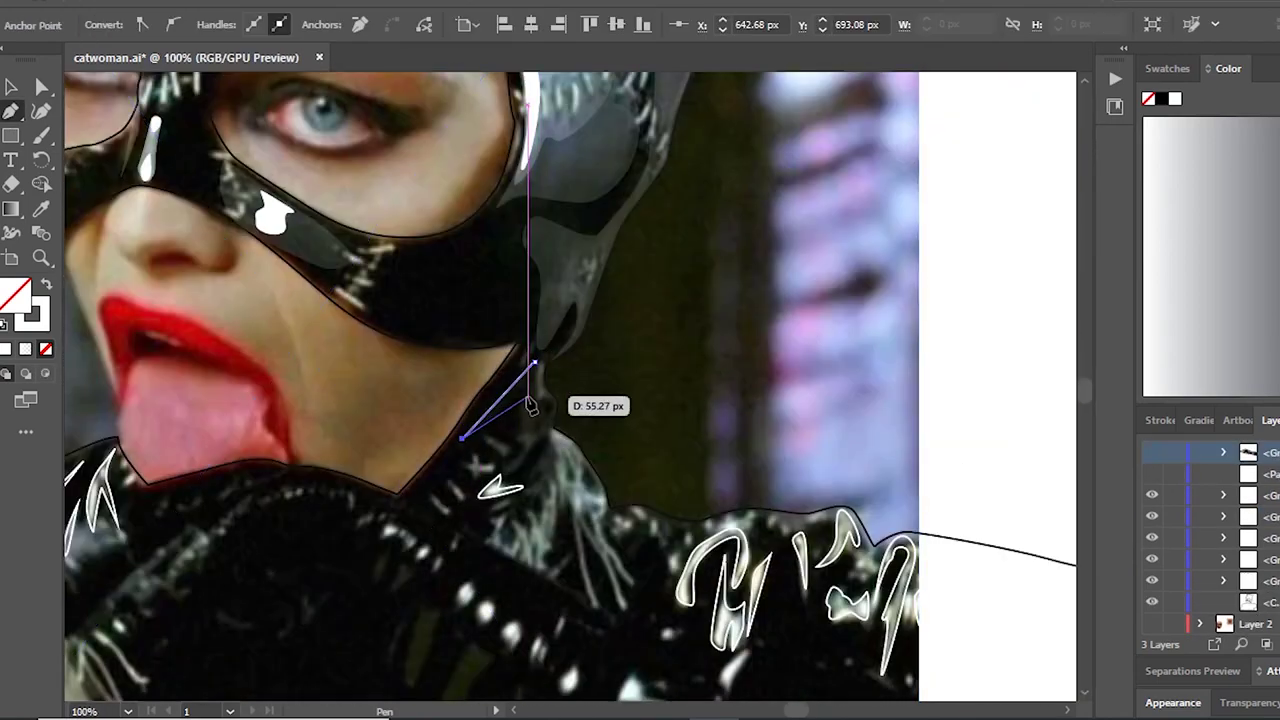
Step: Start a zigzag highlight outline running down the collar sheen
{"action": "scroll", "coordinate": [545, 408], "scroll_direction": "up", "scroll_amount": 1}
{"action": "left_click", "coordinate": [540, 358]}
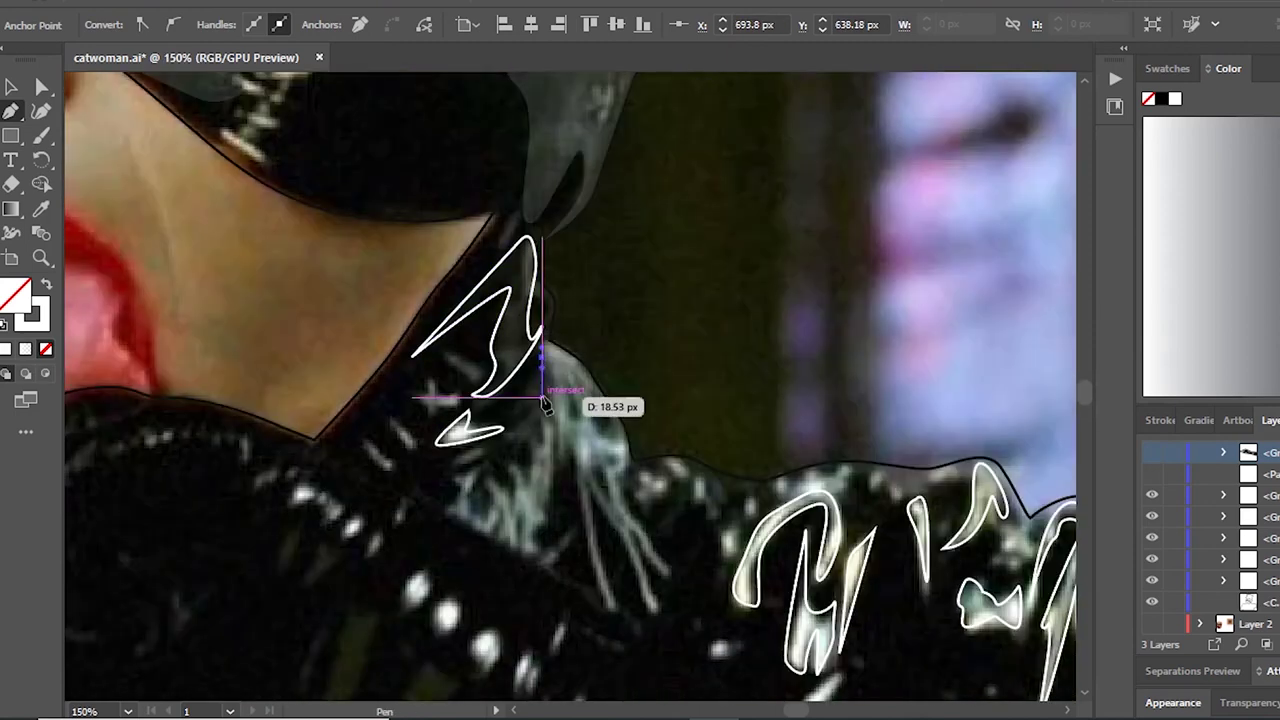
{"action": "left_click", "coordinate": [535, 437]}
{"action": "left_click", "coordinate": [490, 518]}
{"action": "left_click", "coordinate": [470, 488]}
{"action": "left_click", "coordinate": [495, 578]}
{"action": "left_click", "coordinate": [538, 548]}
{"action": "left_click", "coordinate": [553, 486]}
Step: Add two downward spikes to the collar highlight and close it with a curved segment
{"action": "left_click", "coordinate": [606, 608]}
{"action": "left_click", "coordinate": [590, 500]}
{"action": "left_click", "coordinate": [655, 606]}
{"action": "left_click", "coordinate": [675, 566]}
{"action": "left_click", "coordinate": [612, 396]}
{"action": "left_click_drag", "start_coordinate": [622, 432], "coordinate": [619, 447]}
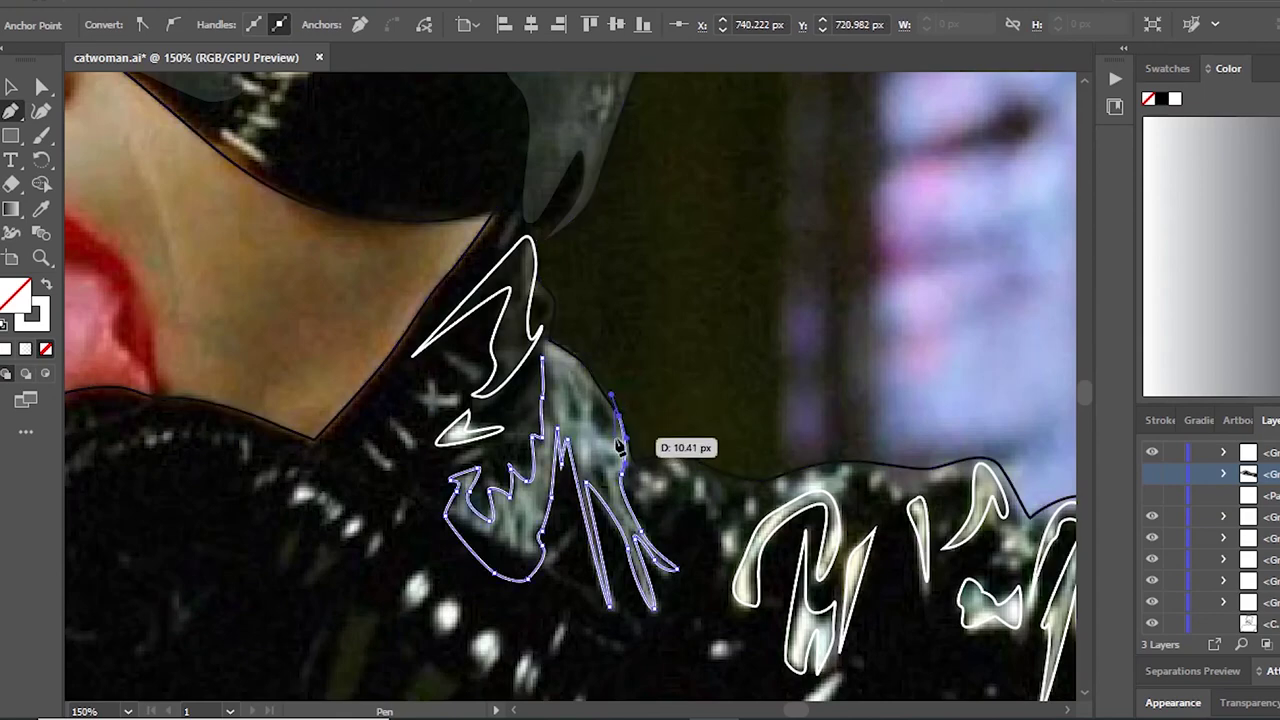
Step: Draw a long curved highlight path along the shoulder
{"action": "key", "text": "ctrl+a"}
{"action": "scroll", "coordinate": [570, 400], "scroll_direction": "right", "scroll_amount": 5}
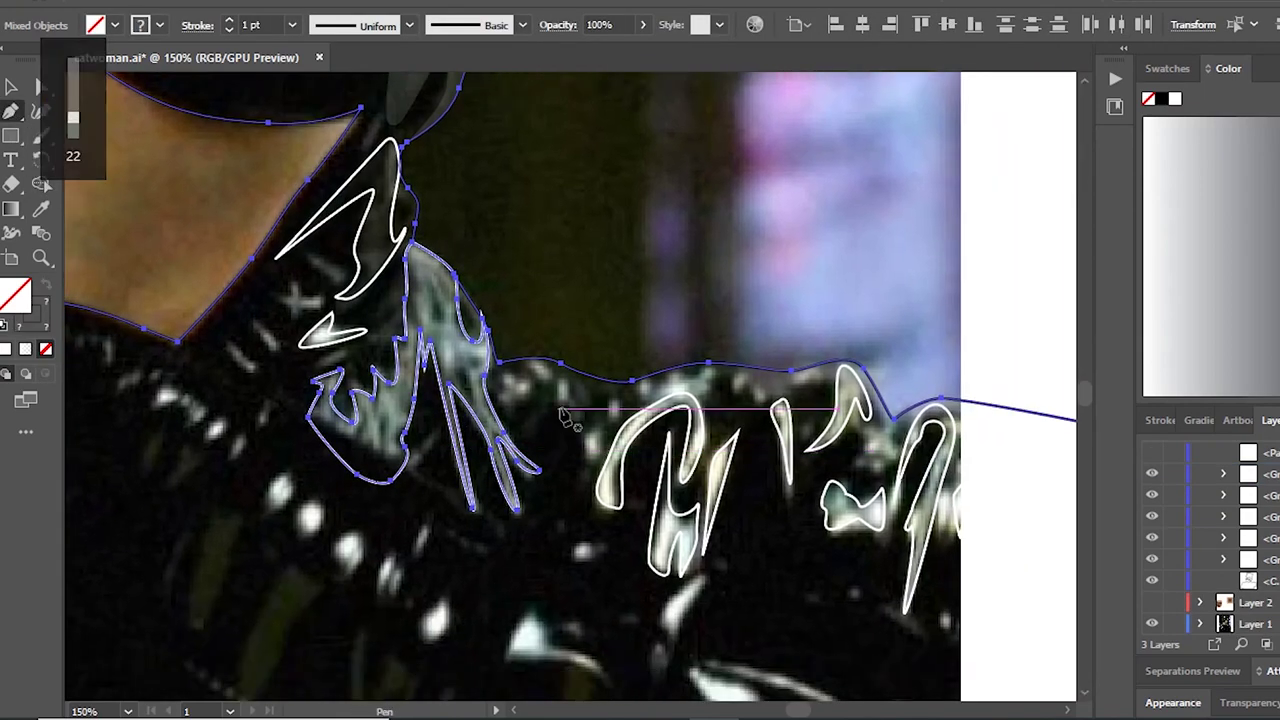
{"action": "left_click_drag", "start_coordinate": [497, 425], "coordinate": [530, 422]}
{"action": "left_click_drag", "start_coordinate": [588, 495], "coordinate": [550, 452]}
{"action": "mouse_move", "coordinate": [655, 463]}
{"action": "left_mouse_down"}
{"action": "mouse_move", "coordinate": [532, 406]}
{"action": "mouse_move", "coordinate": [573, 385]}
{"action": "left_mouse_up"}
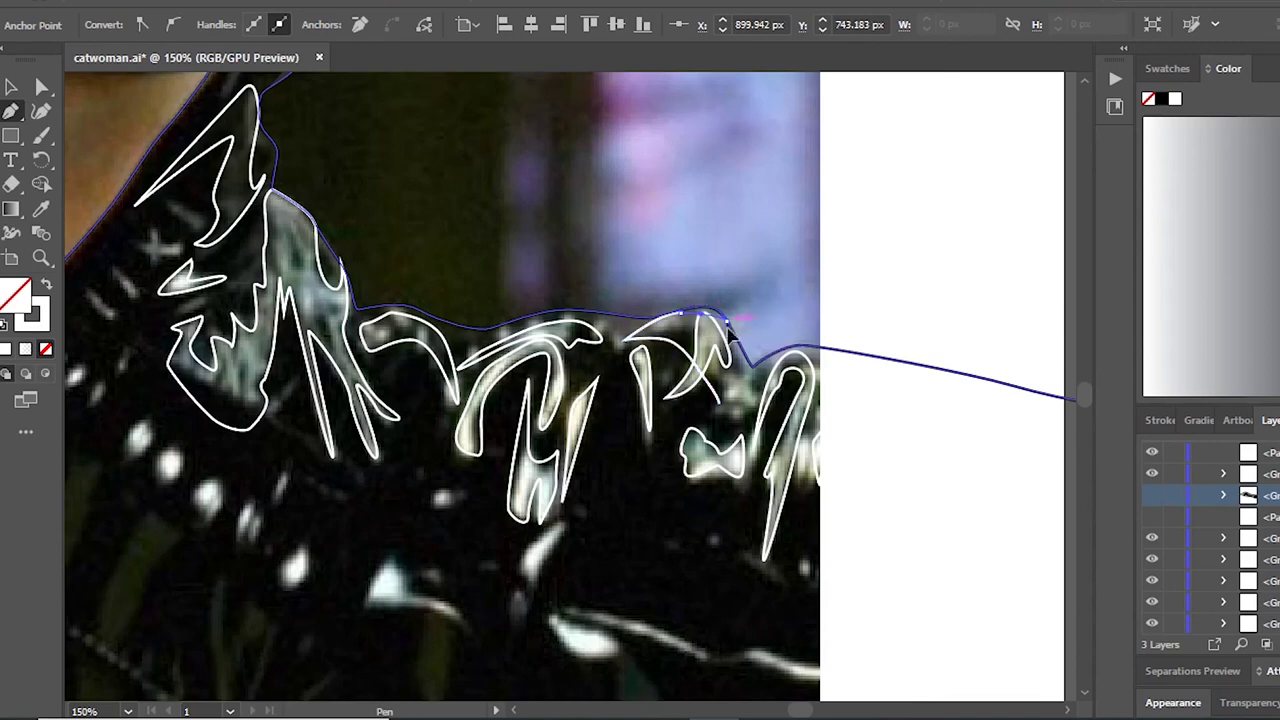
{"action": "left_click", "coordinate": [626, 340]}
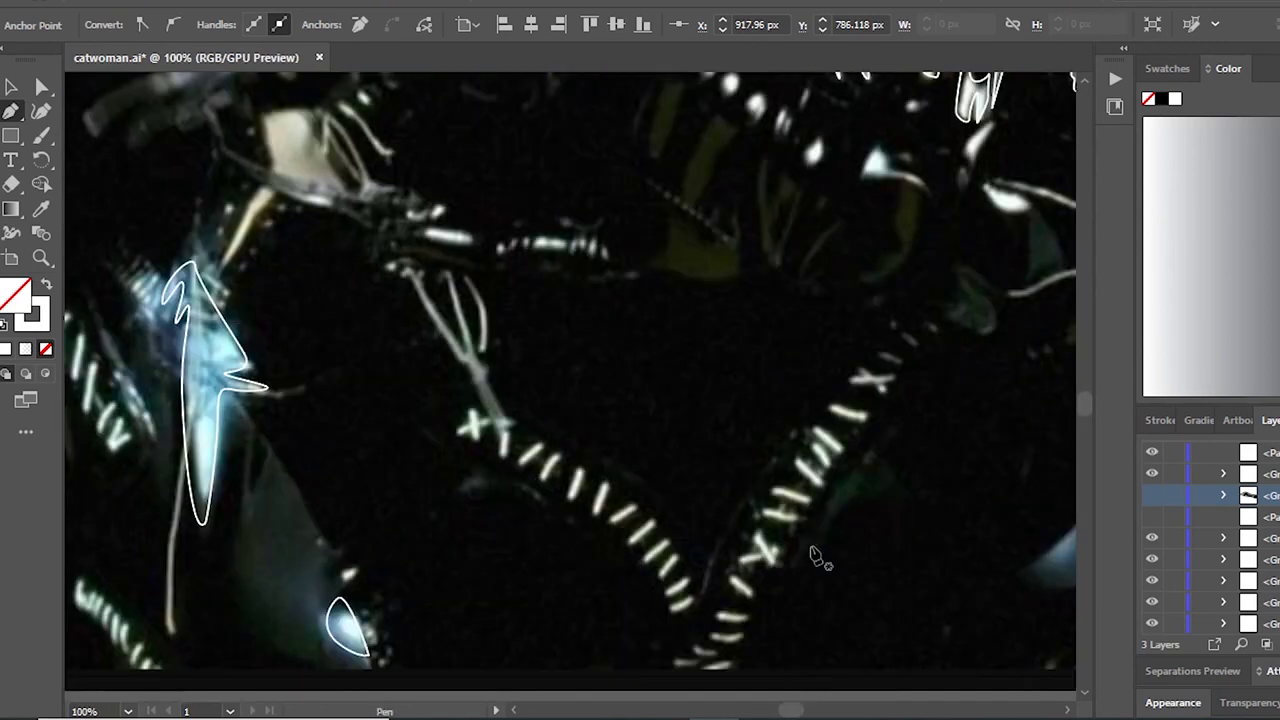
Step: Trace a curved highlight shape beside the suit's stitching
{"action": "left_click", "coordinate": [793, 557]}
{"action": "left_click_drag", "start_coordinate": [887, 428], "coordinate": [920, 411]}
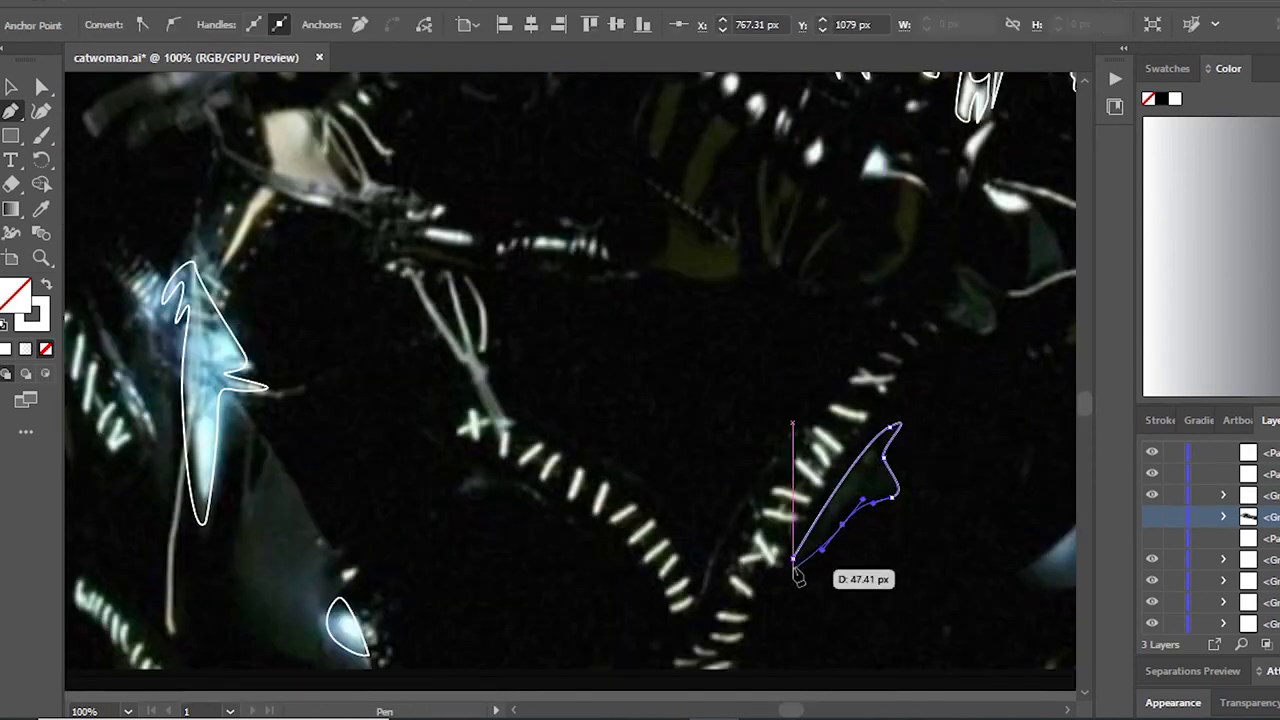
{"action": "left_click_drag", "start_coordinate": [797, 577], "coordinate": [982, 537]}
Step: Trace a curved highlight over the glowing patch of the suit
{"action": "left_click_drag", "start_coordinate": [650, 428], "coordinate": [648, 450]}
{"action": "scroll", "coordinate": [730, 470], "scroll_direction": "down", "scroll_amount": 1}
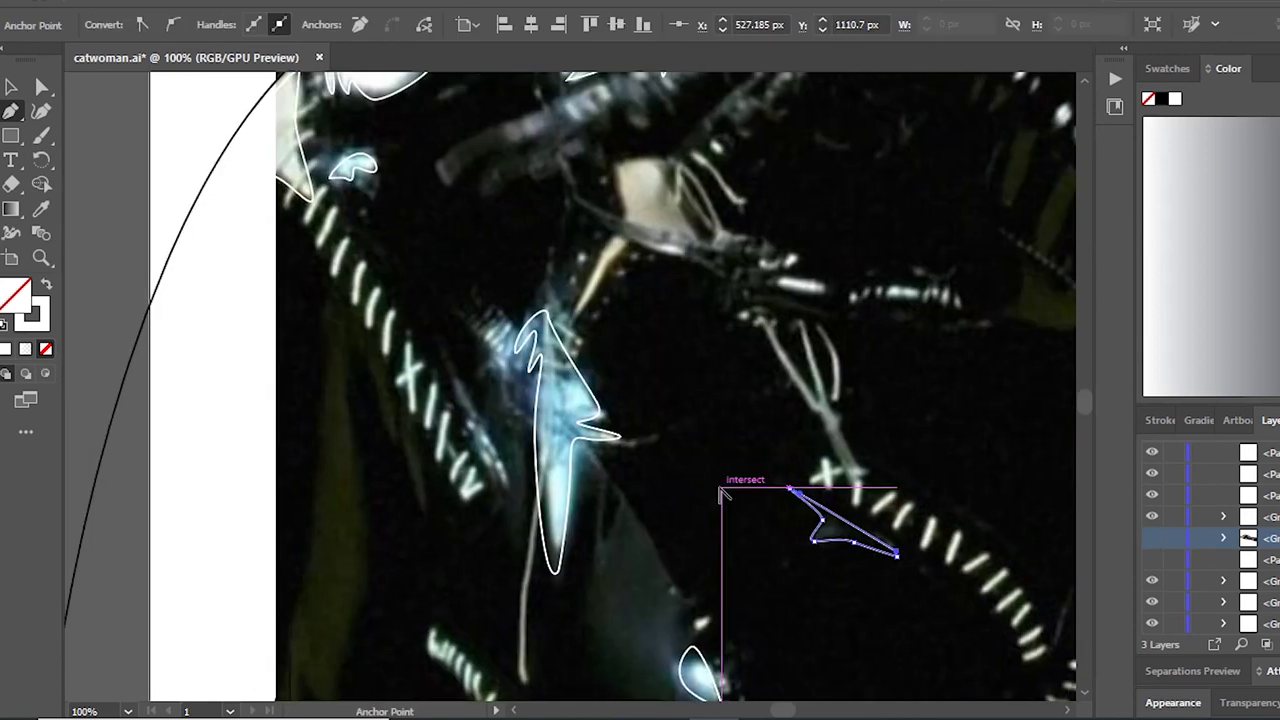
{"action": "scroll", "coordinate": [618, 410], "scroll_direction": "up", "scroll_amount": 2}
{"action": "scroll", "coordinate": [633, 527], "scroll_direction": "up", "scroll_amount": 1}
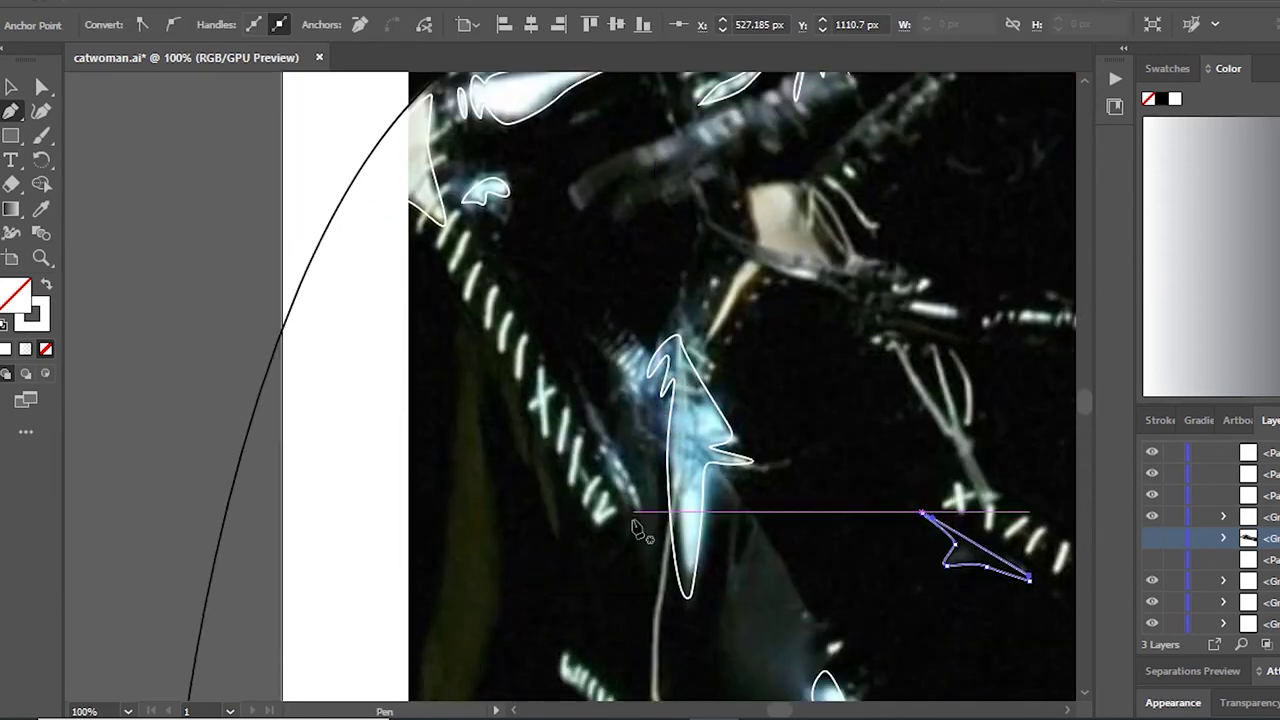
{"action": "left_click", "coordinate": [650, 575]}
{"action": "left_click_drag", "start_coordinate": [708, 375], "coordinate": [706, 358]}
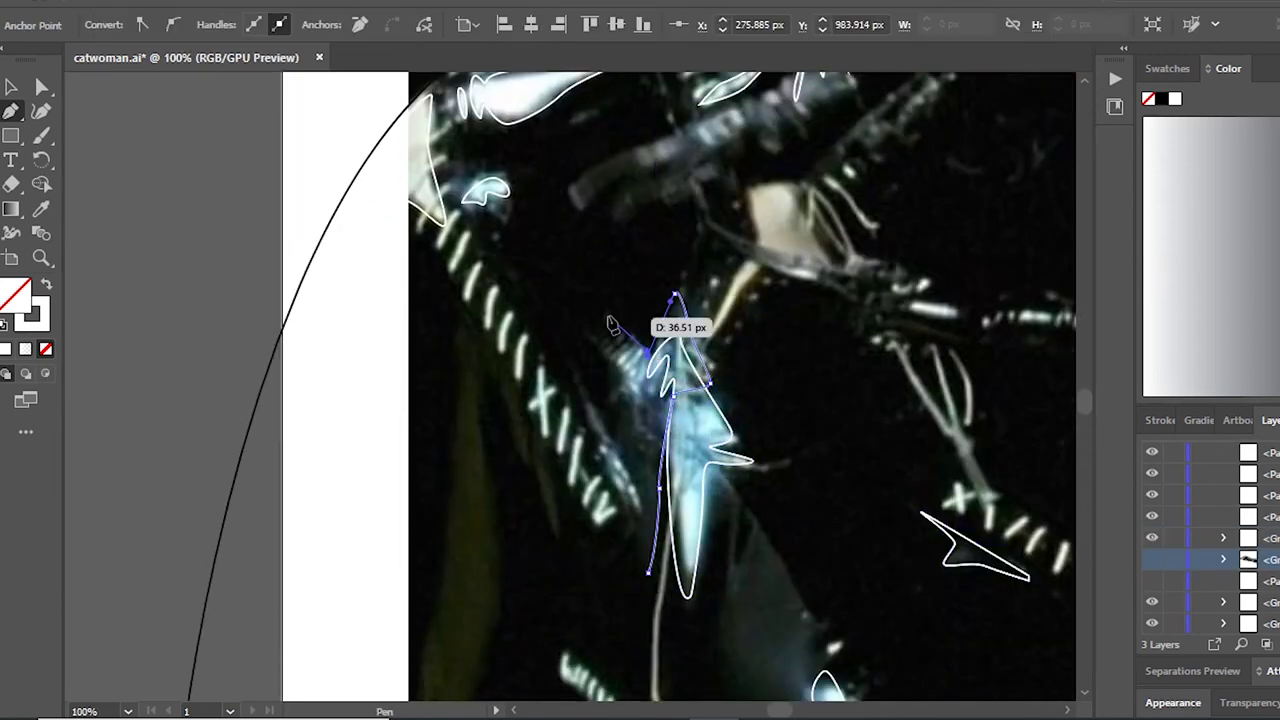
{"action": "left_click_drag", "start_coordinate": [668, 546], "coordinate": [690, 510]}
Step: Outline a small blob highlight, then give the highlights a 25% white fill
{"action": "left_click", "coordinate": [580, 378]}
{"action": "left_click", "coordinate": [637, 510]}
{"action": "scroll", "coordinate": [600, 578], "scroll_direction": "down", "scroll_amount": 2}
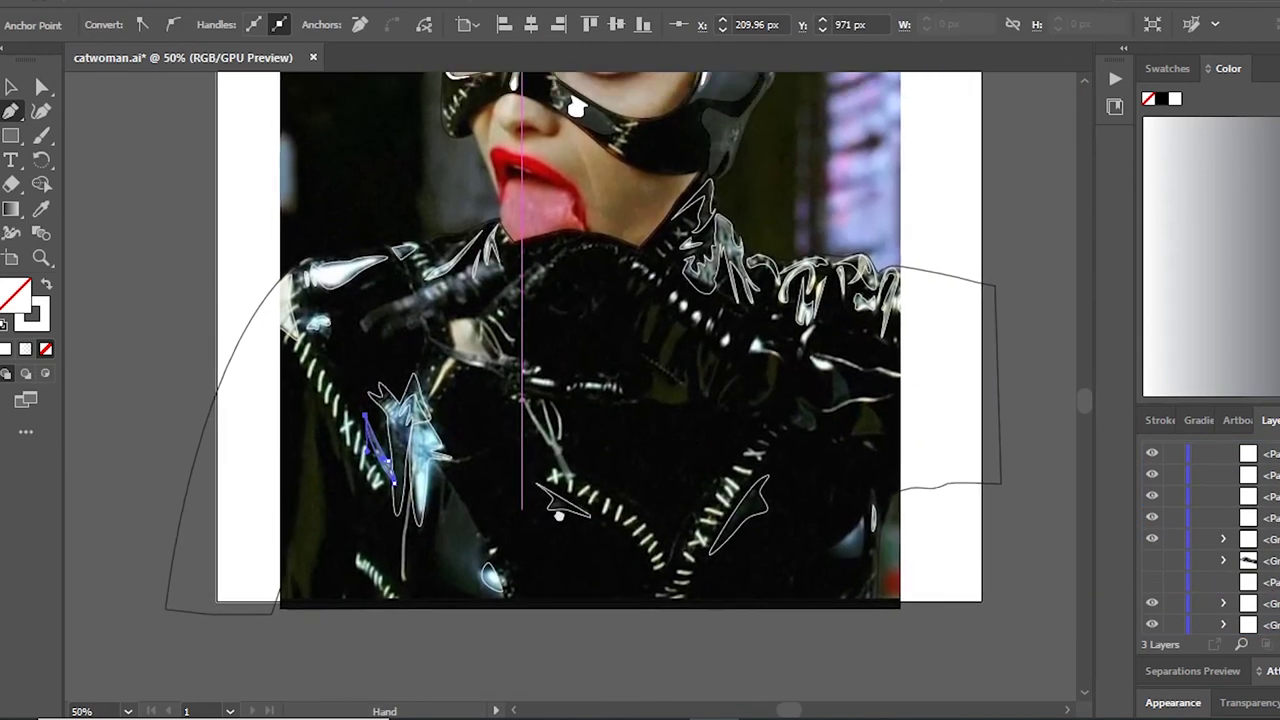
{"action": "scroll", "coordinate": [400, 470], "scroll_direction": "up", "scroll_amount": 3}
{"action": "left_click_drag", "start_coordinate": [418, 512], "coordinate": [410, 432]}
{"action": "scroll", "coordinate": [430, 400], "scroll_direction": "down", "scroll_amount": 3}
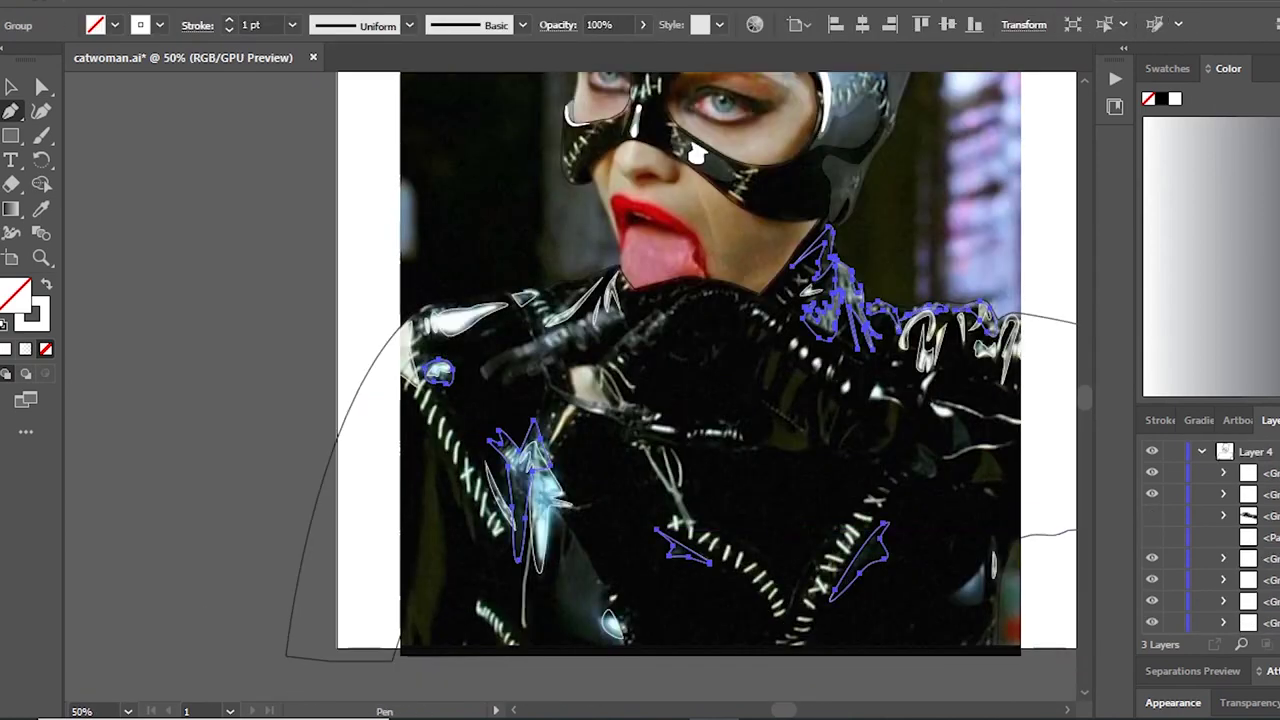
{"action": "scroll", "coordinate": [389, 320], "scroll_direction": "up", "scroll_amount": 2}
{"action": "left_click", "coordinate": [389, 320]}
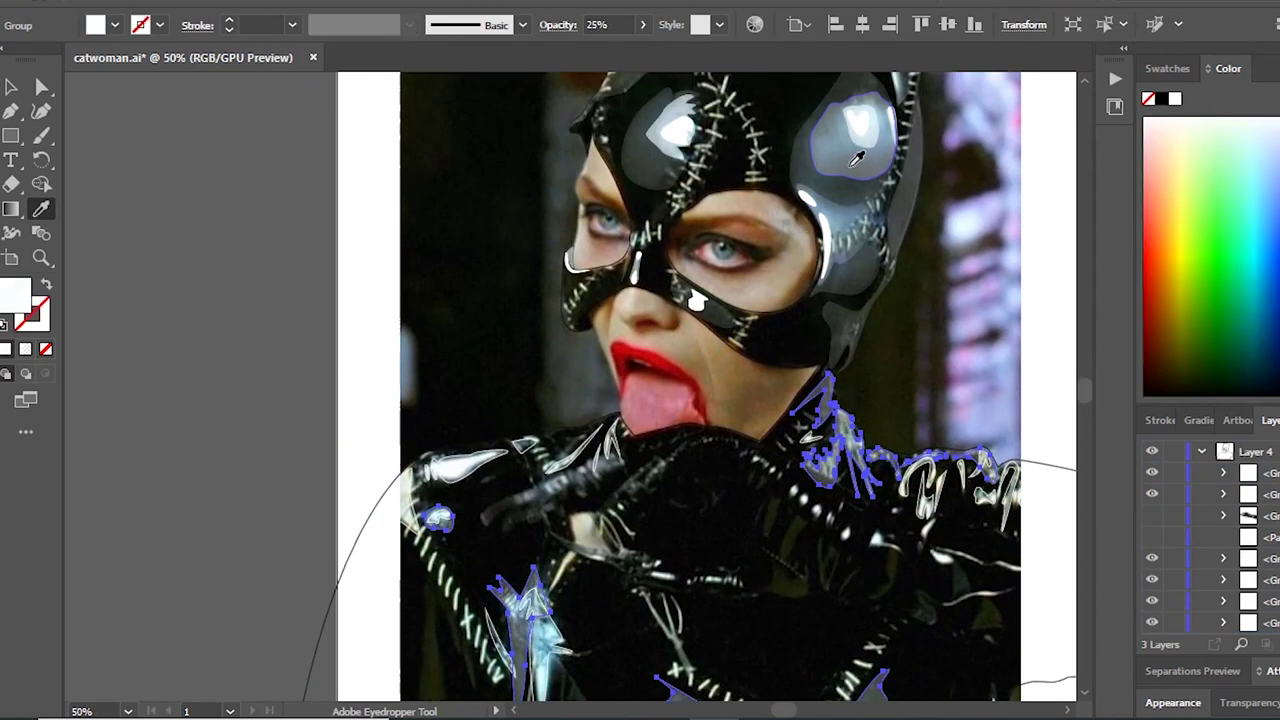
Step: Begin a small triangular highlight on the lower glossy suit with the Pen tool
{"action": "scroll", "coordinate": [389, 320], "scroll_direction": "up", "scroll_amount": 2}
{"action": "scroll", "coordinate": [389, 320], "scroll_direction": "up", "scroll_amount": 2}
{"action": "key", "text": "p"}
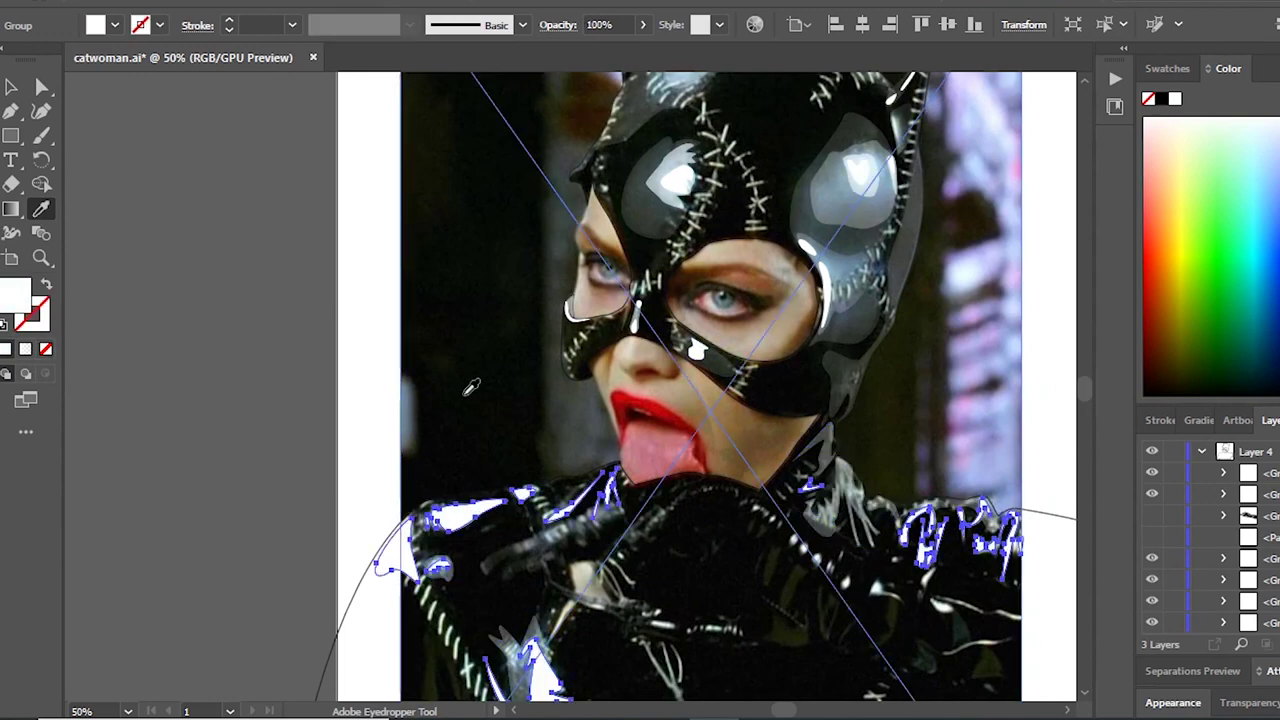
{"action": "scroll", "coordinate": [755, 503], "scroll_direction": "down", "scroll_amount": 5}
{"action": "scroll", "coordinate": [548, 473], "scroll_direction": "up", "scroll_amount": 1}
{"action": "scroll", "coordinate": [548, 473], "scroll_direction": "up", "scroll_amount": 1}
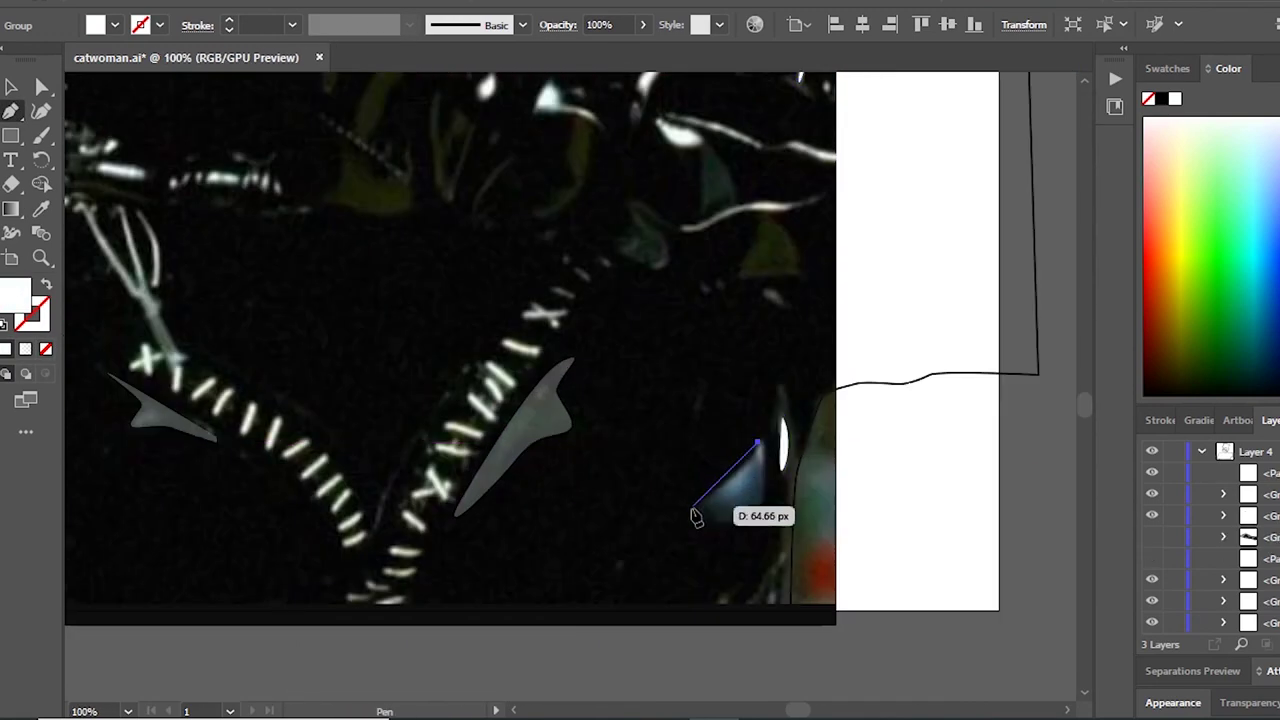
{"action": "left_click", "coordinate": [760, 516]}
{"action": "left_click", "coordinate": [757, 443]}
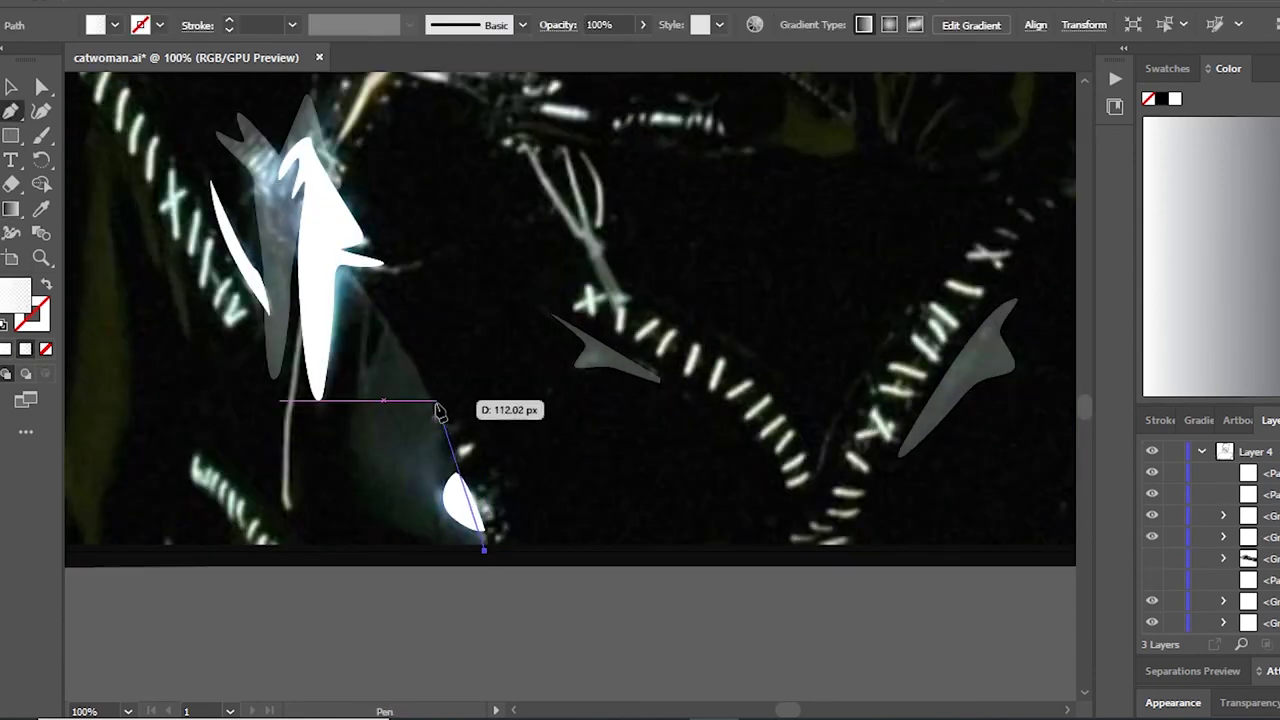
Step: Close the triangular highlight and give it a diagonal fading white gradient
{"action": "left_click", "coordinate": [395, 335]}
{"action": "key", "text": "g"}
{"action": "left_click_drag", "start_coordinate": [307, 341], "coordinate": [490, 546]}
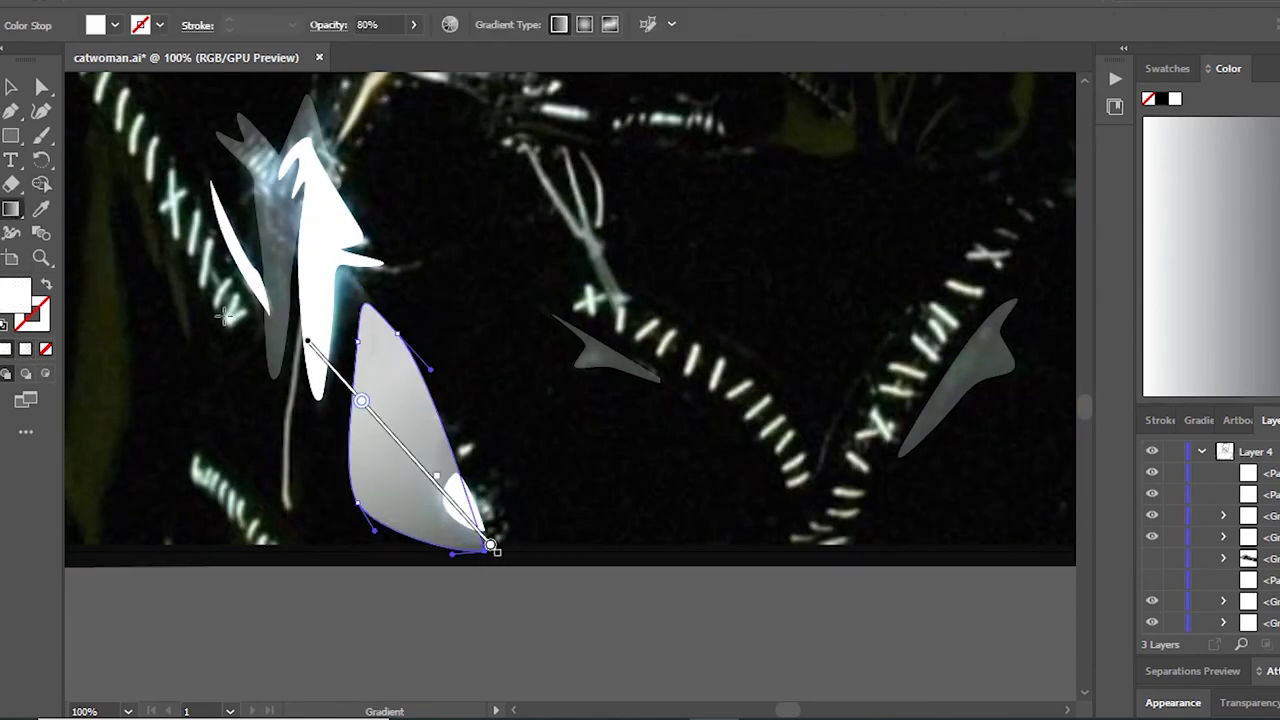
{"action": "left_click_drag", "start_coordinate": [457, 414], "coordinate": [143, 586]}
{"action": "left_click_drag", "start_coordinate": [257, 534], "coordinate": [509, 380]}
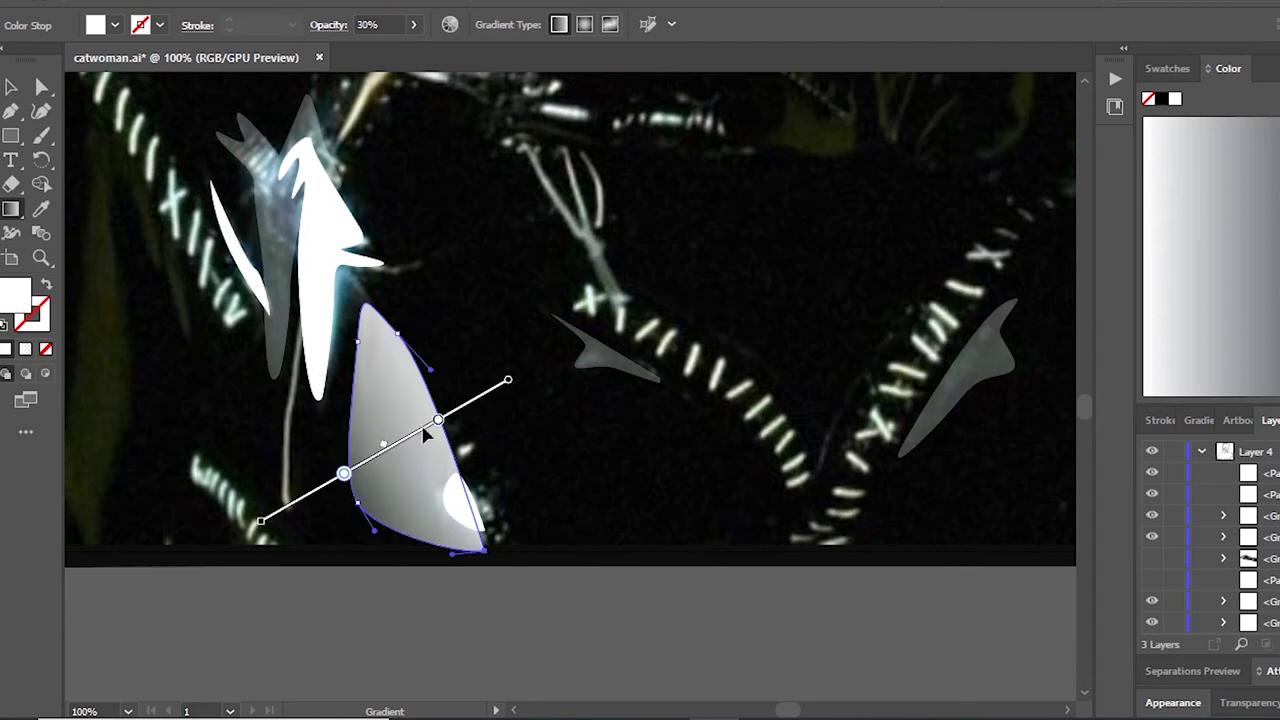
Step: Set the highlight's opacity to 50%
{"action": "key", "text": "v"}
{"action": "key", "text": "ctrl+minus"}
{"action": "key", "text": "ctrl+minus"}
{"action": "key", "text": "ctrl+minus"}
{"action": "left_click", "coordinate": [643, 24]}
{"action": "left_click", "coordinate": [600, 51]}
{"action": "left_click", "coordinate": [11, 111]}
Step: Start a curved highlight path along the suit's left edge
{"action": "key", "text": "ctrl+plus"}
{"action": "key", "text": "ctrl+plus"}
{"action": "left_click", "coordinate": [480, 577]}
{"action": "left_click_drag", "start_coordinate": [497, 495], "coordinate": [505, 412]}
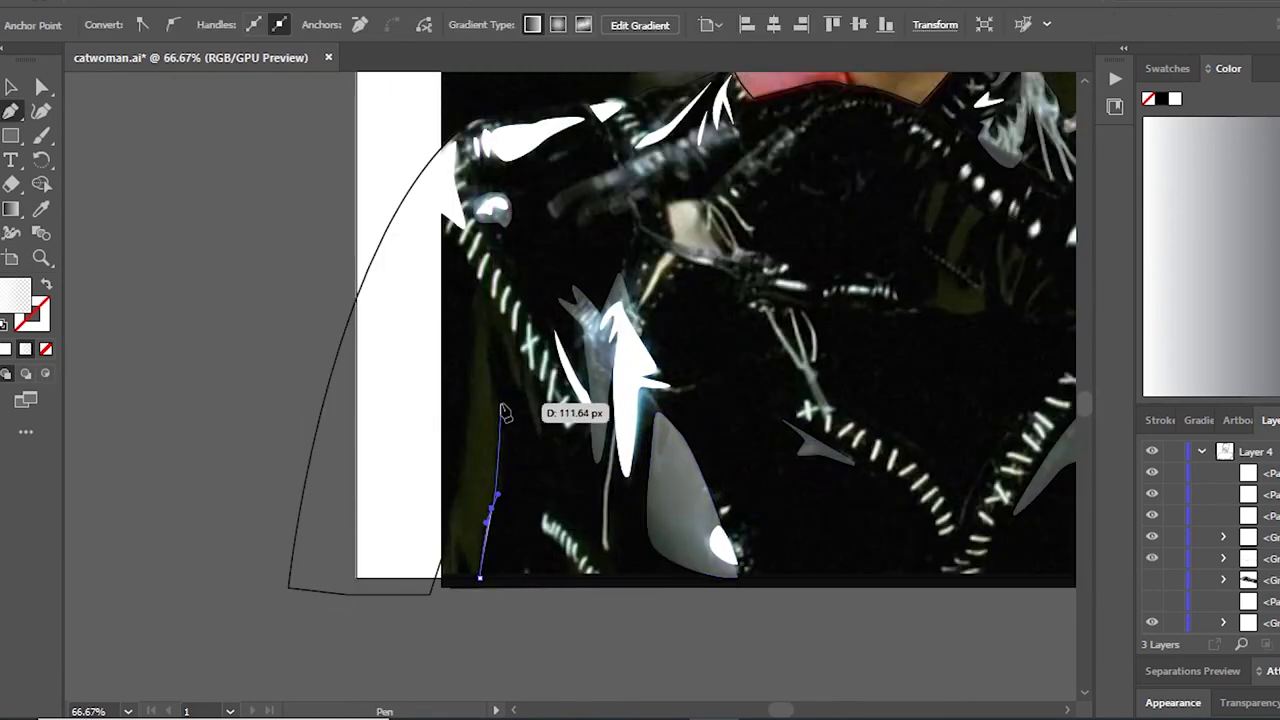
{"action": "left_click_drag", "start_coordinate": [490, 340], "coordinate": [522, 395]}
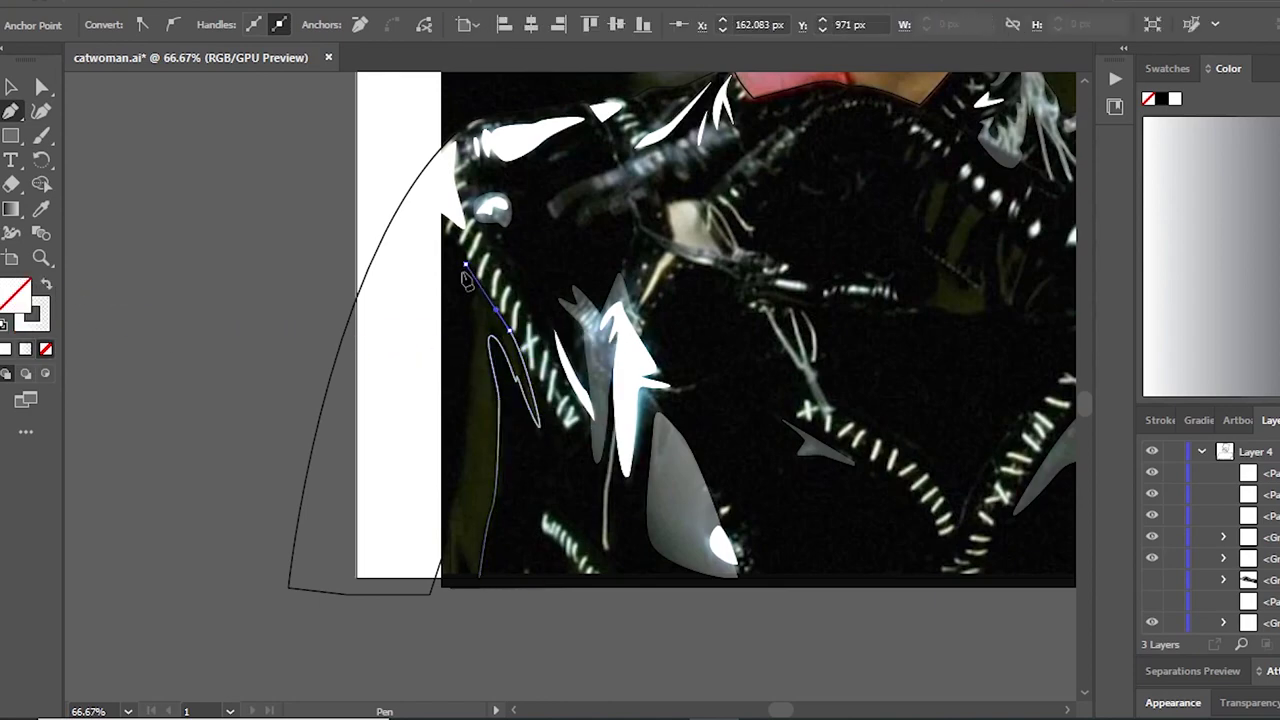